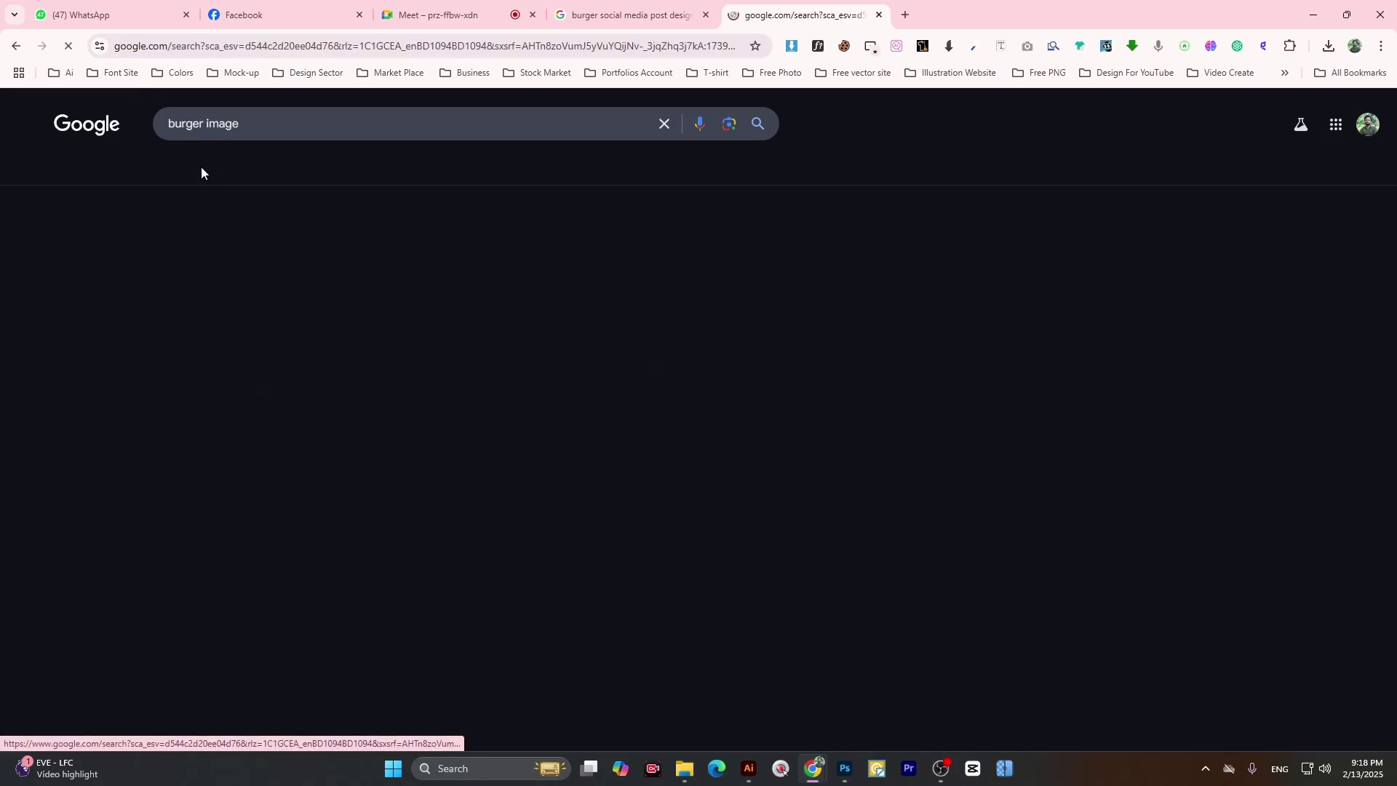
- Examine the burger photo results and the burger social media post design results, enlarging the dark "Special Burger" design
scroll(610, 415, down, 7)
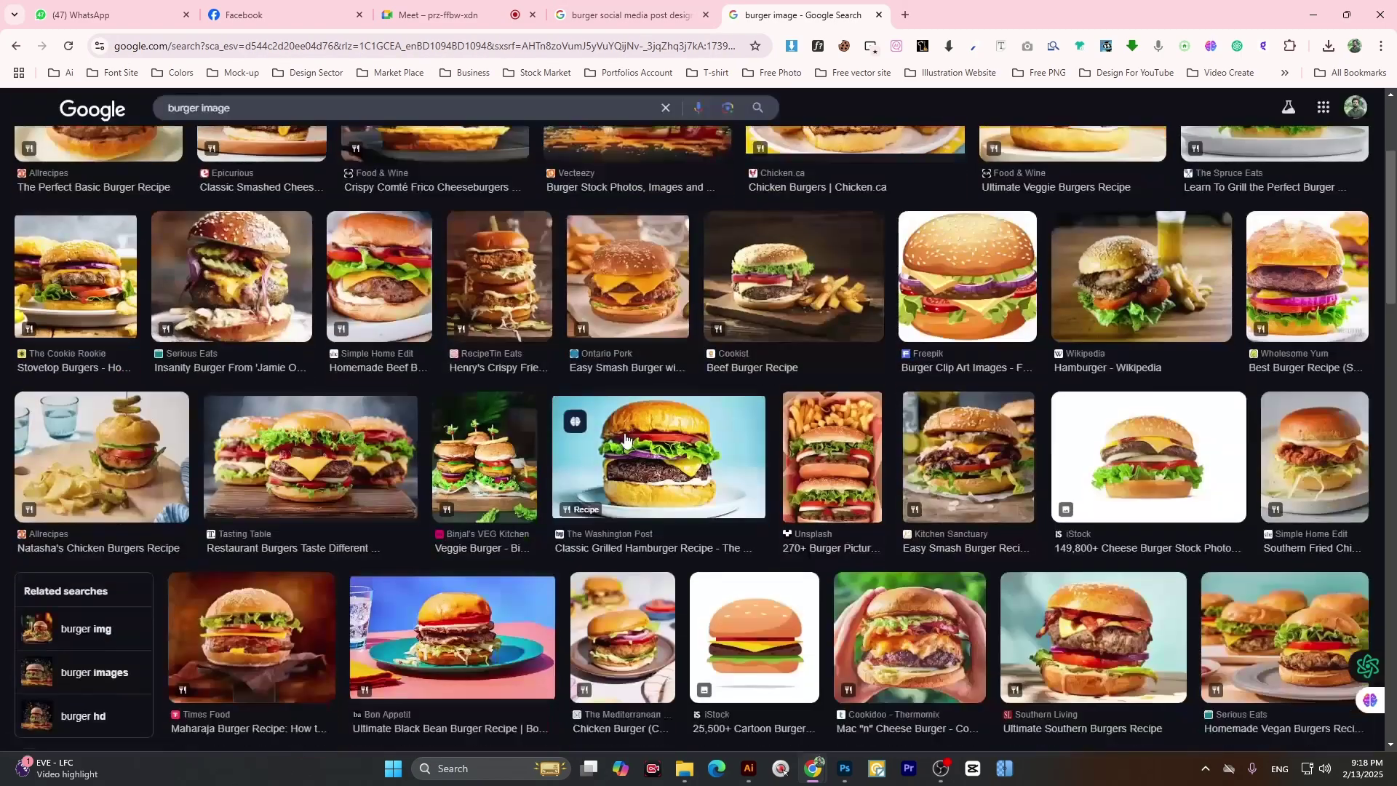
scroll(688, 509, up, 5)
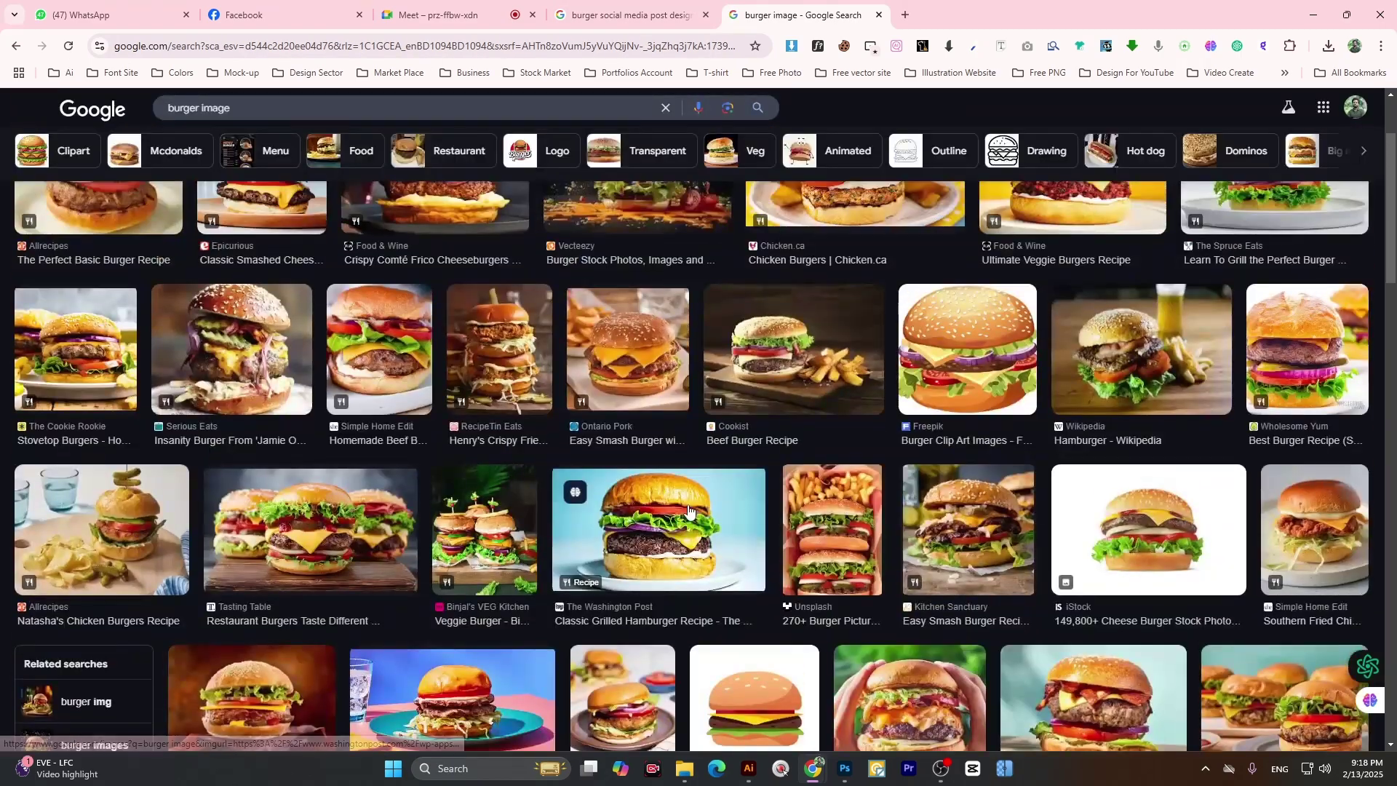
scroll(688, 509, up, 3)
click(667, 6)
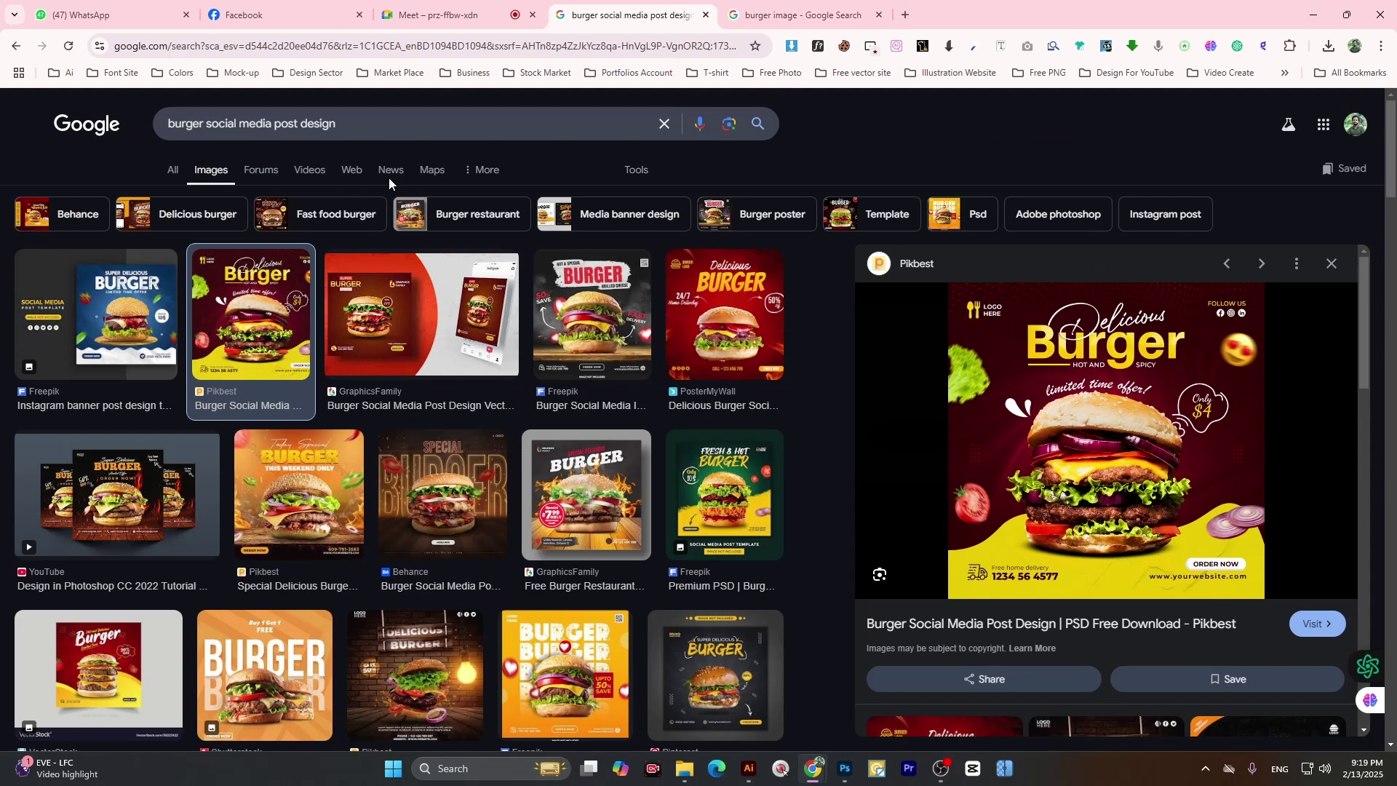
scroll(361, 522, down, 2)
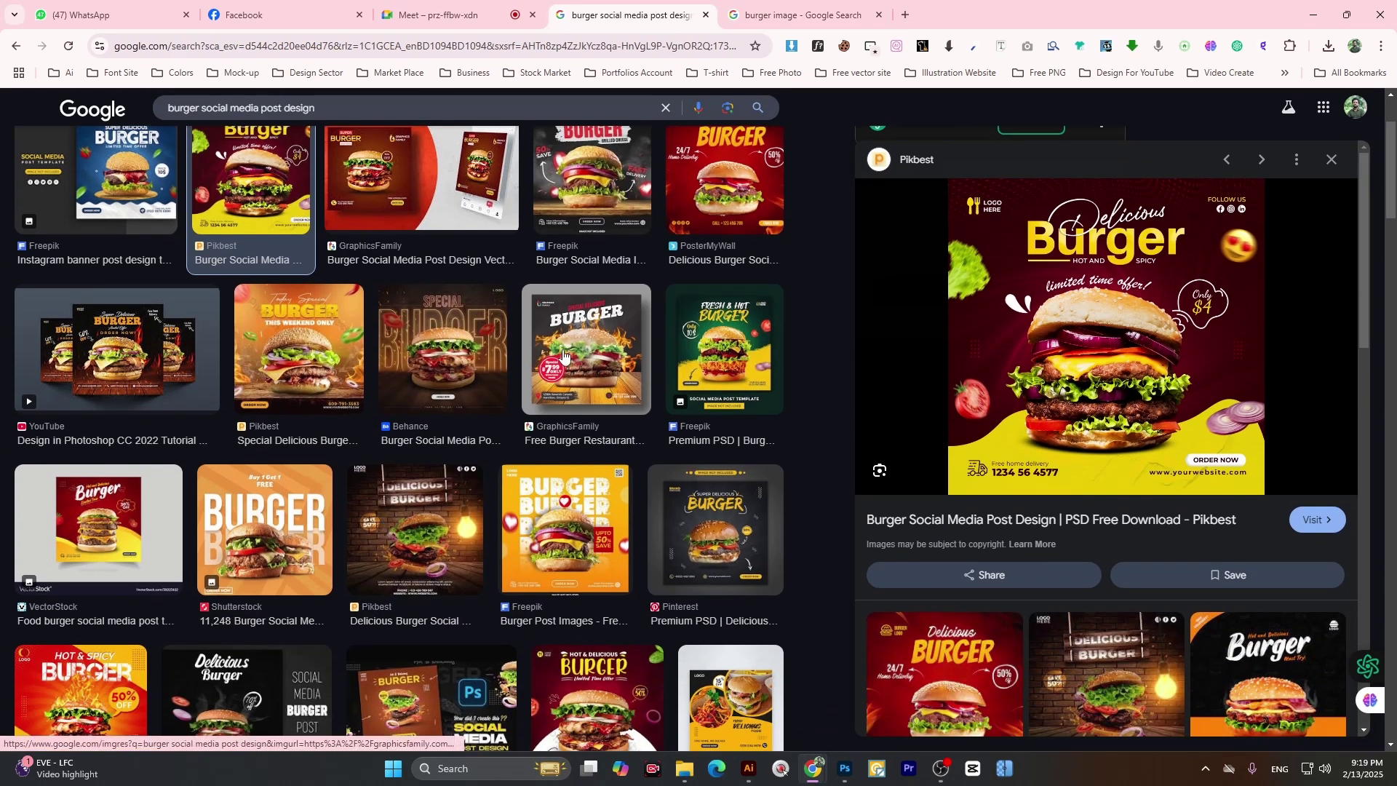
scroll(502, 511, up, 2)
mouse_move(502, 511)
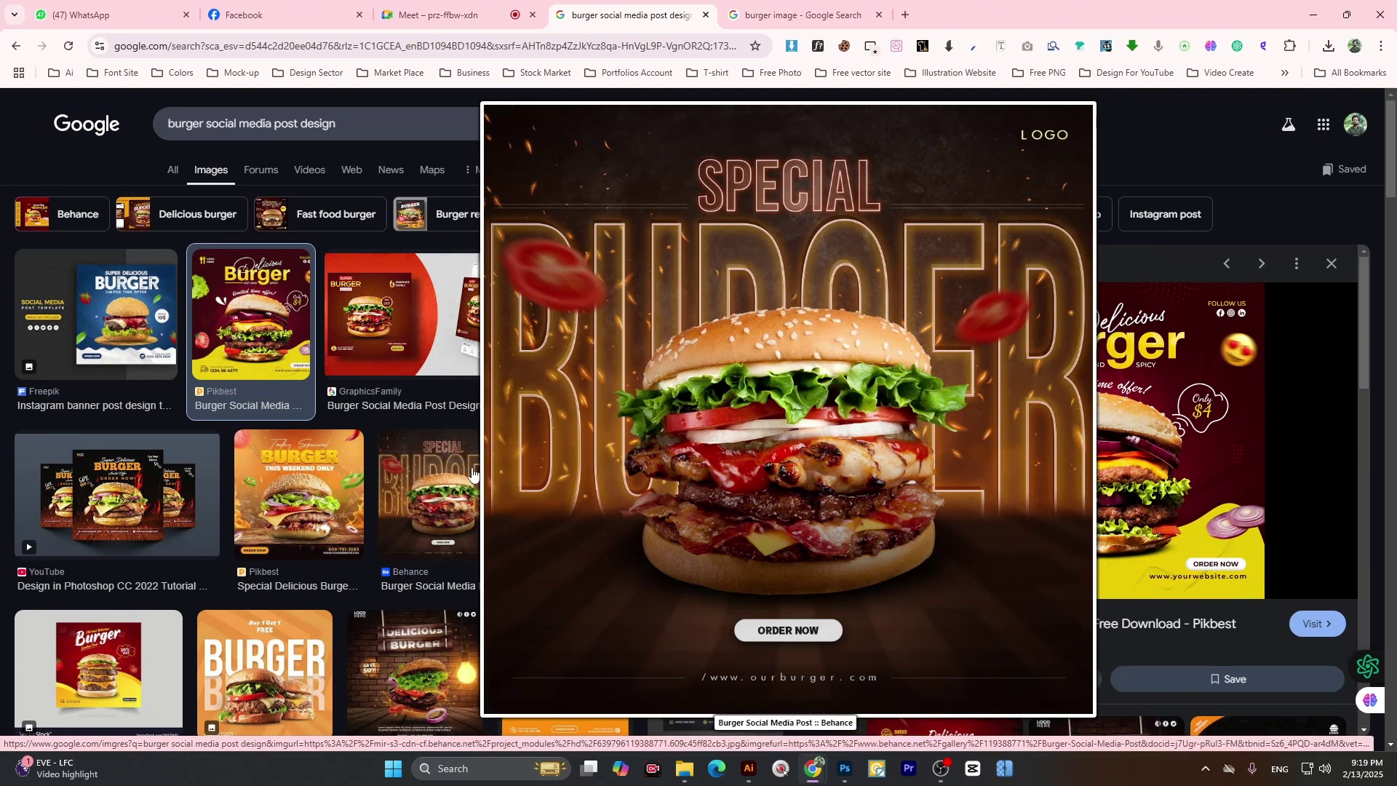
- Search Google Images for "burger ai image"
click(755, 6)
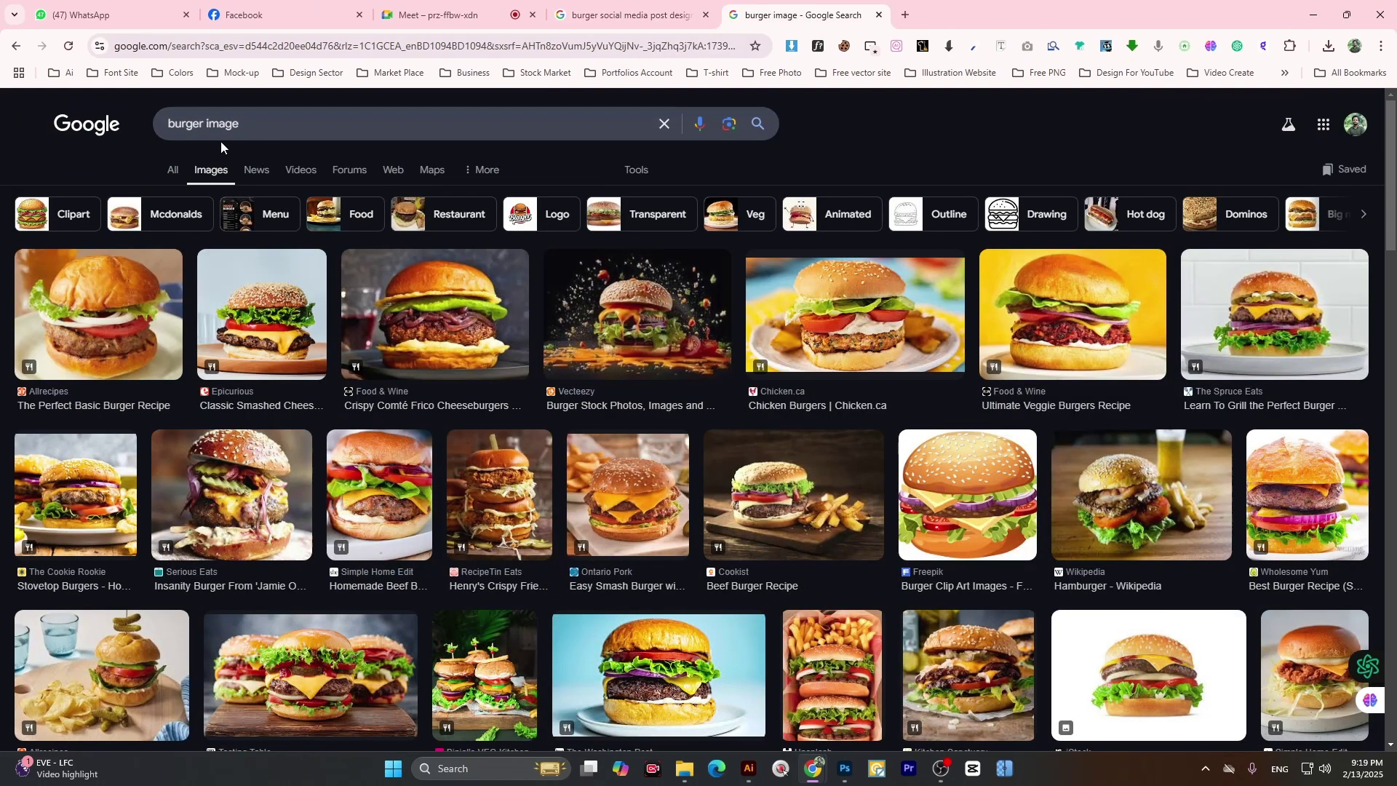
click(205, 126)
text(ai)
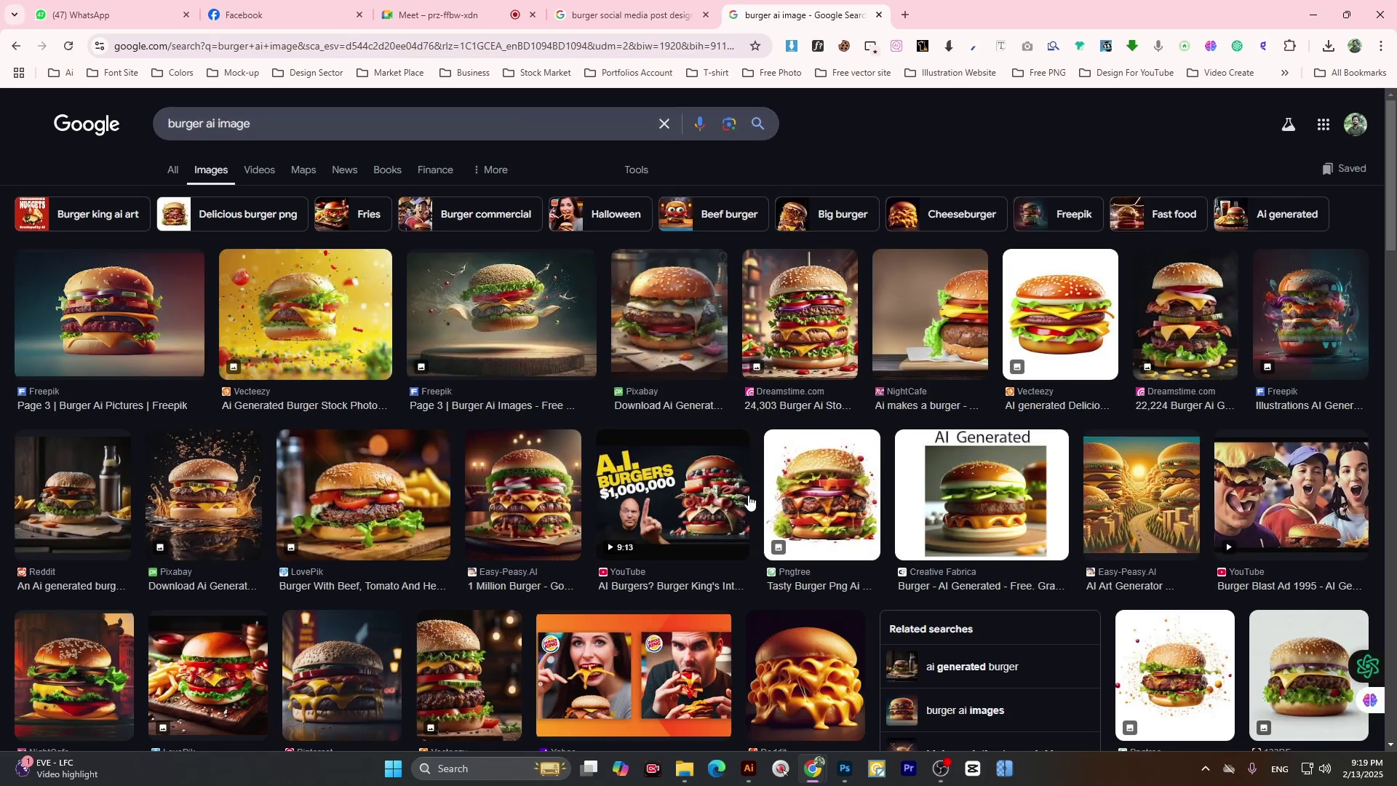
- Browse the AI burger results and related images, previewing the Freepik double-patty burger with ketchup and pickles on white
scroll(753, 507, down, 3)
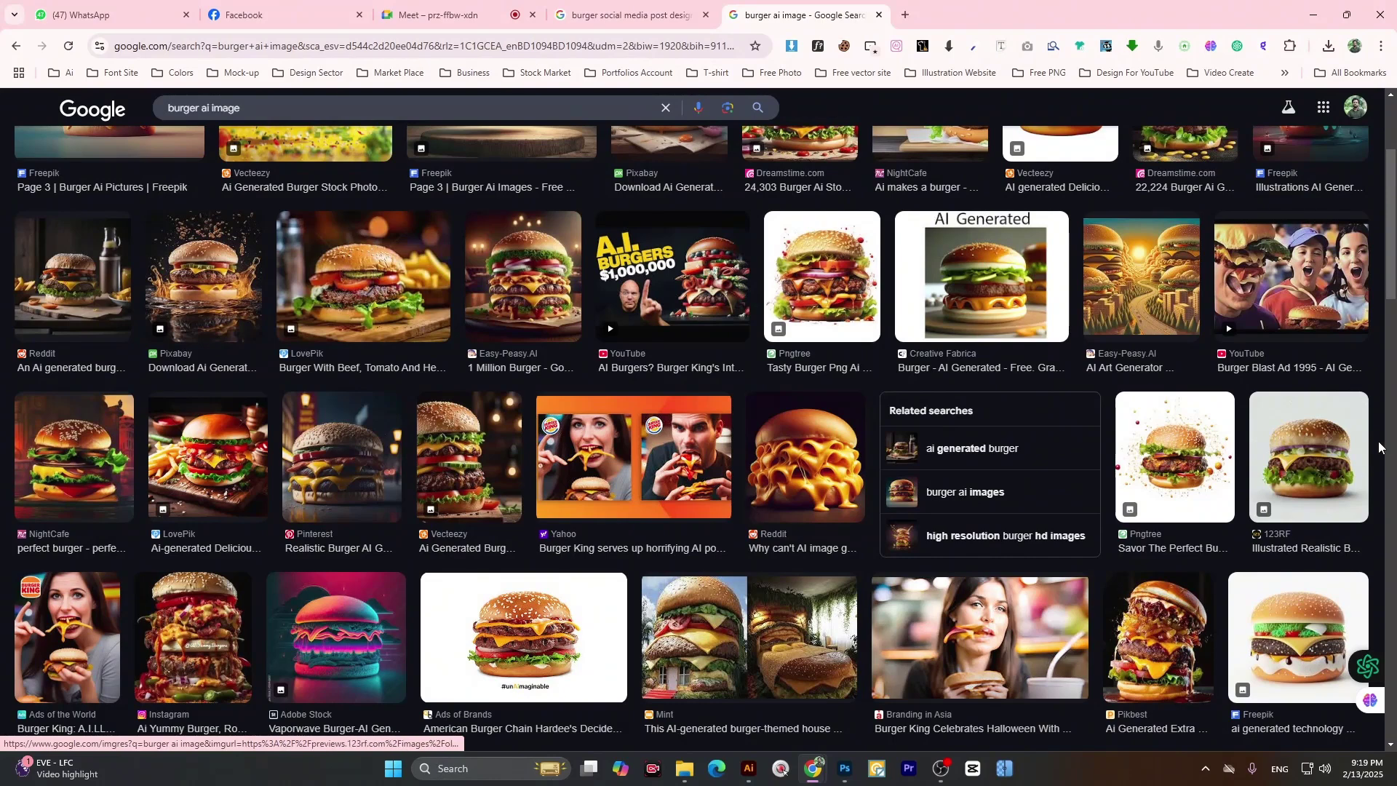
click(1328, 469)
scroll(1142, 411, down, 5)
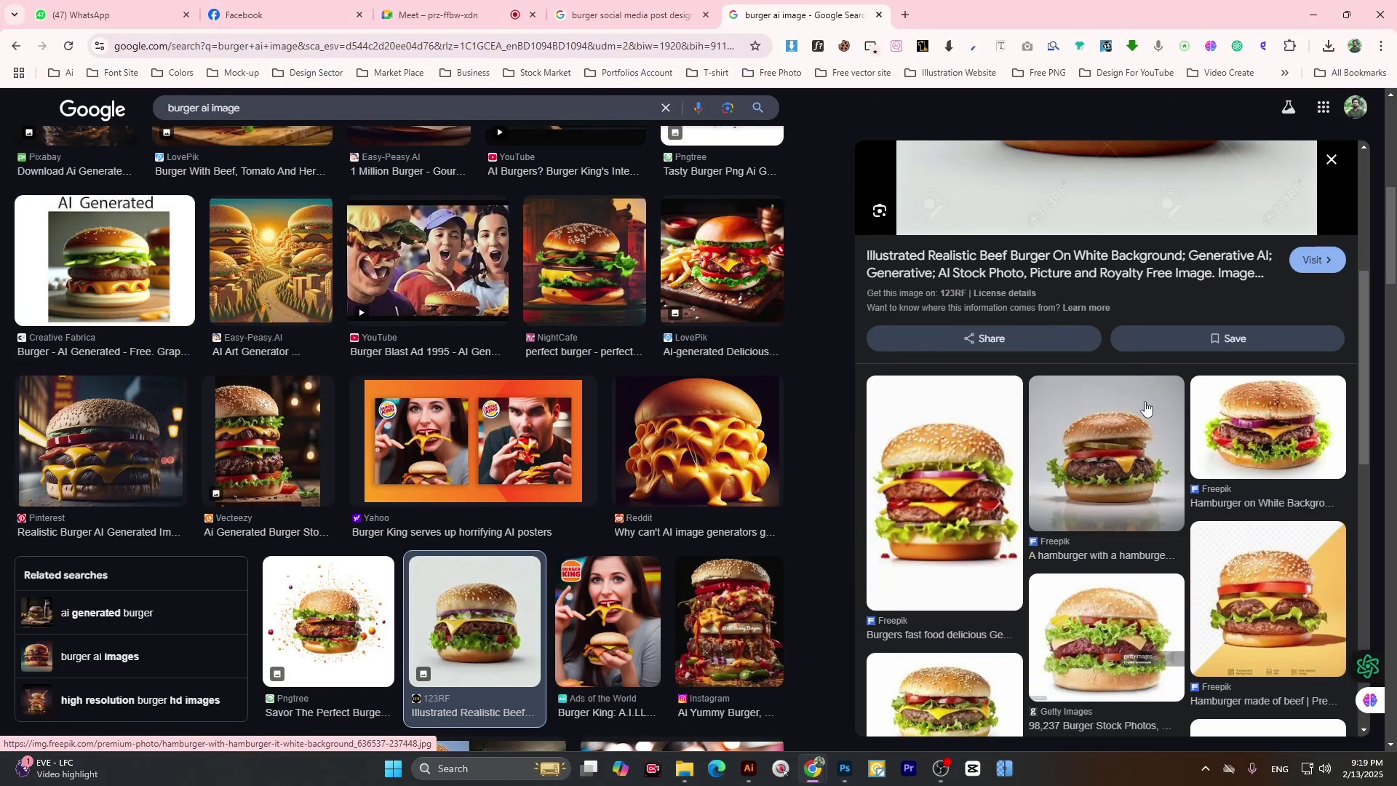
scroll(1138, 535, down, 2)
scroll(1139, 528, down, 1)
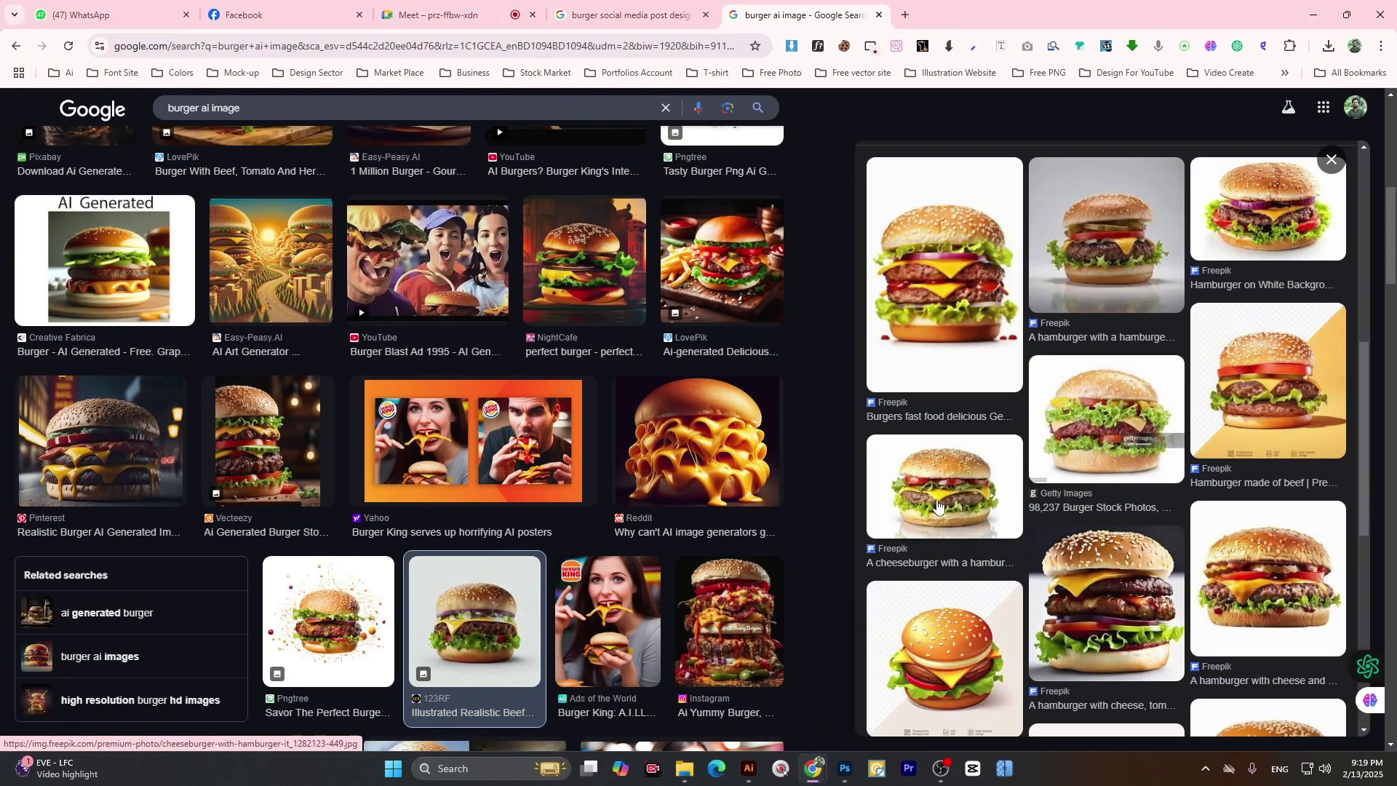
scroll(1091, 567, down, 2)
click(1110, 613)
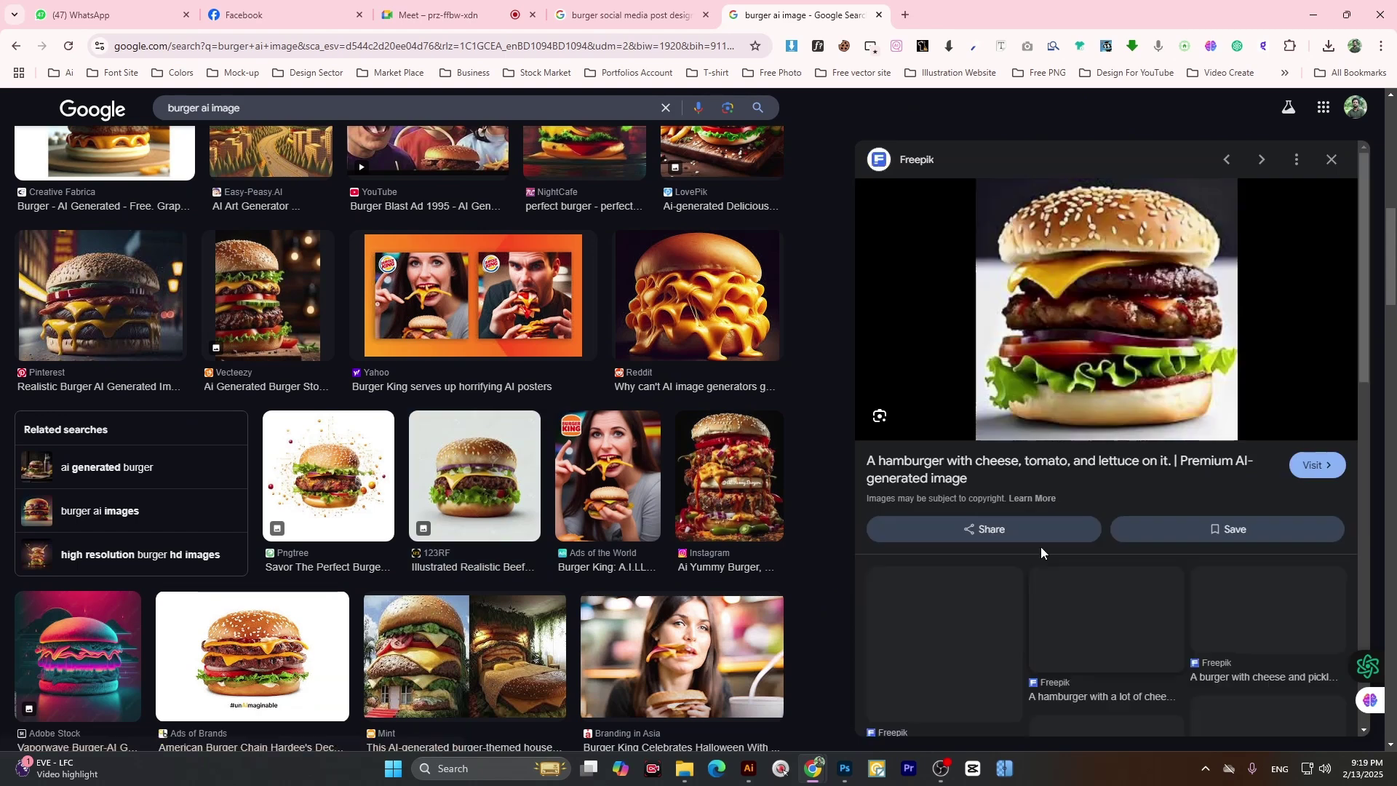
scroll(1040, 547, down, 2)
click(917, 505)
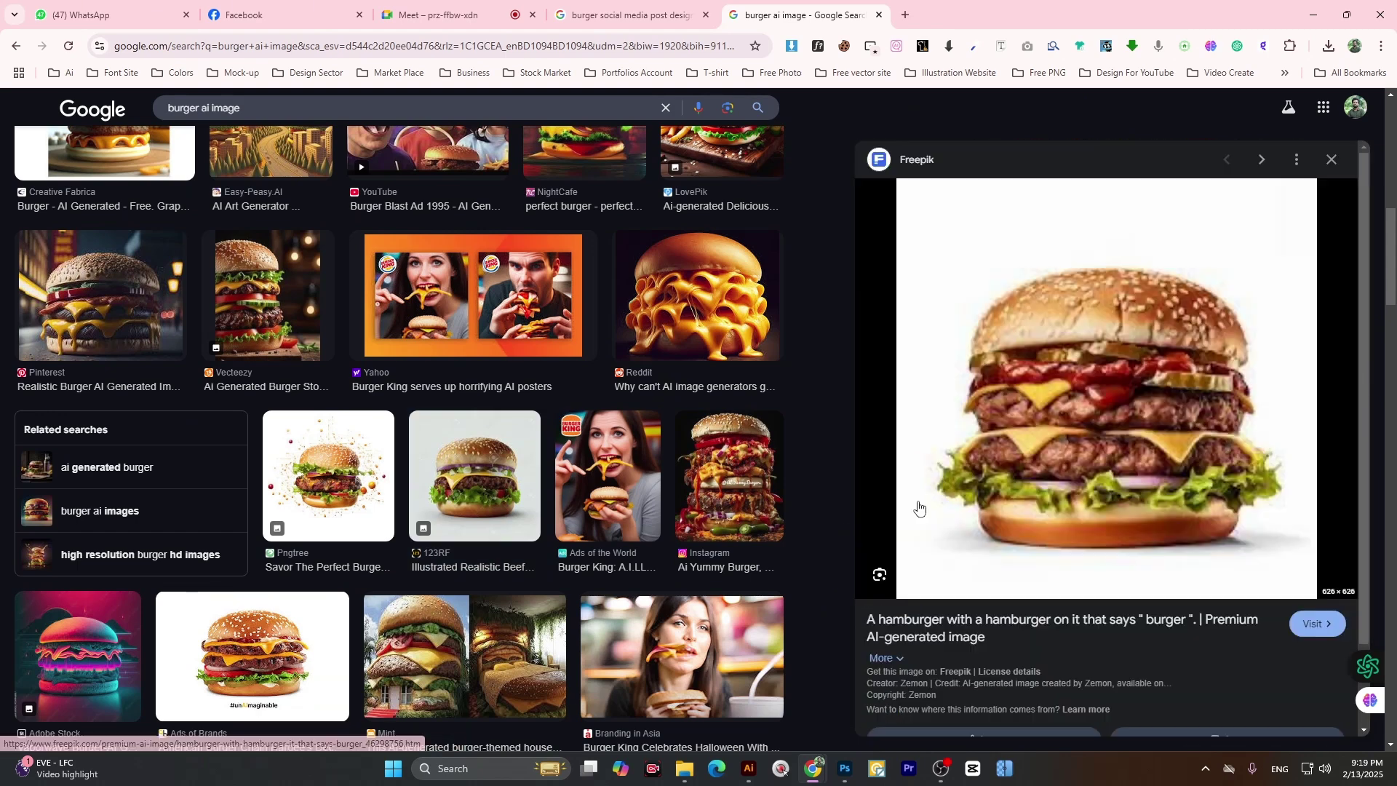
scroll(880, 428, down, 1)
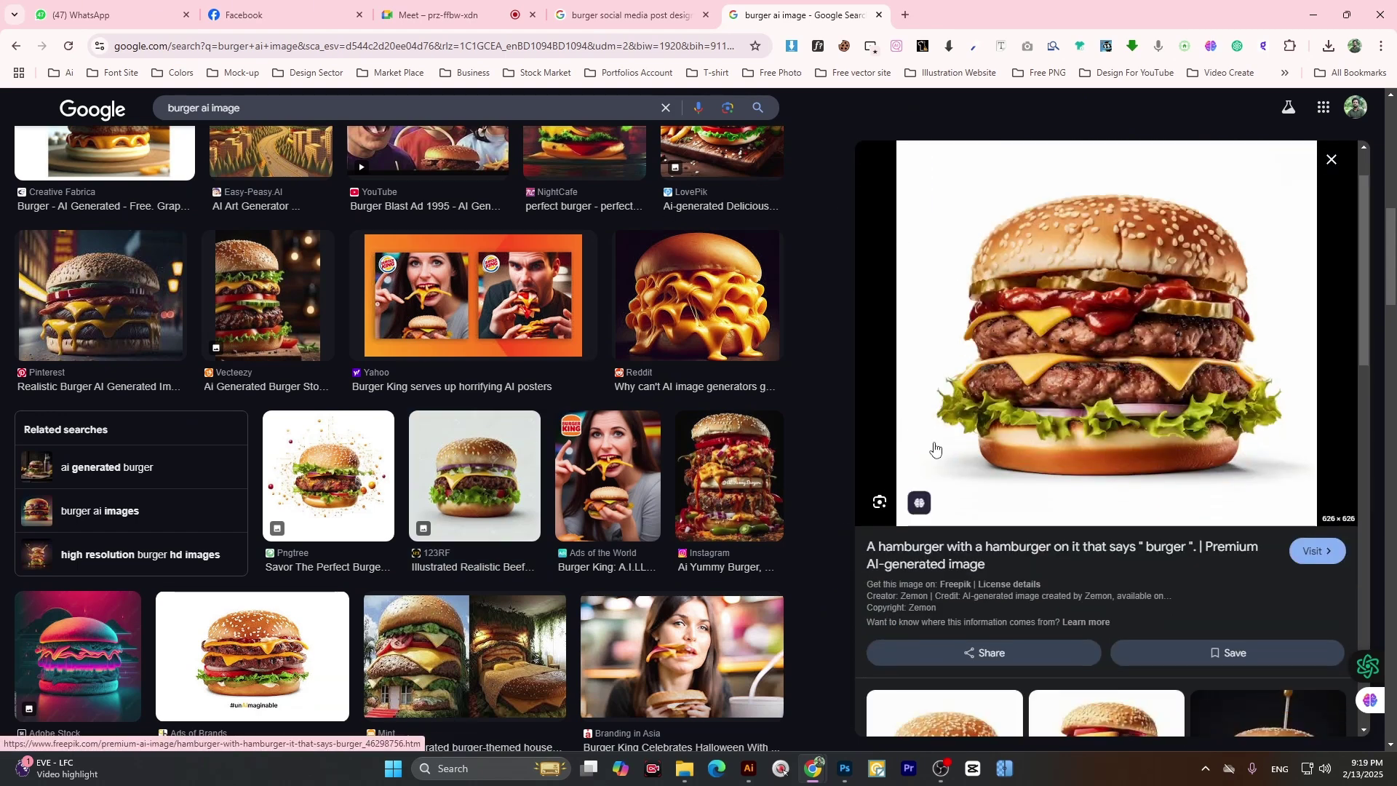
scroll(1010, 467, up, 1)
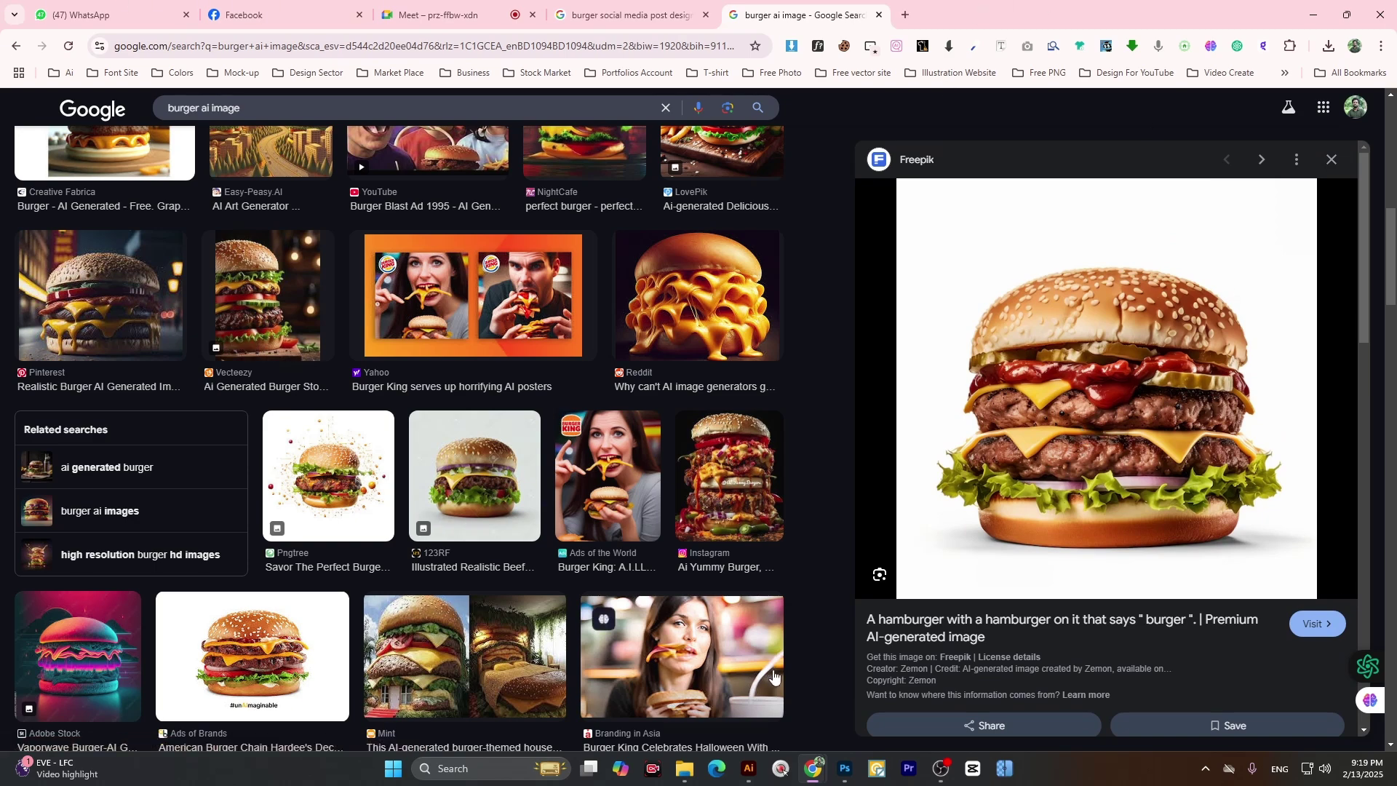
- Switch to Photoshop and unlock the Background layer of the blank 1080 x 1080 px document
click(845, 768)
click(713, 273)
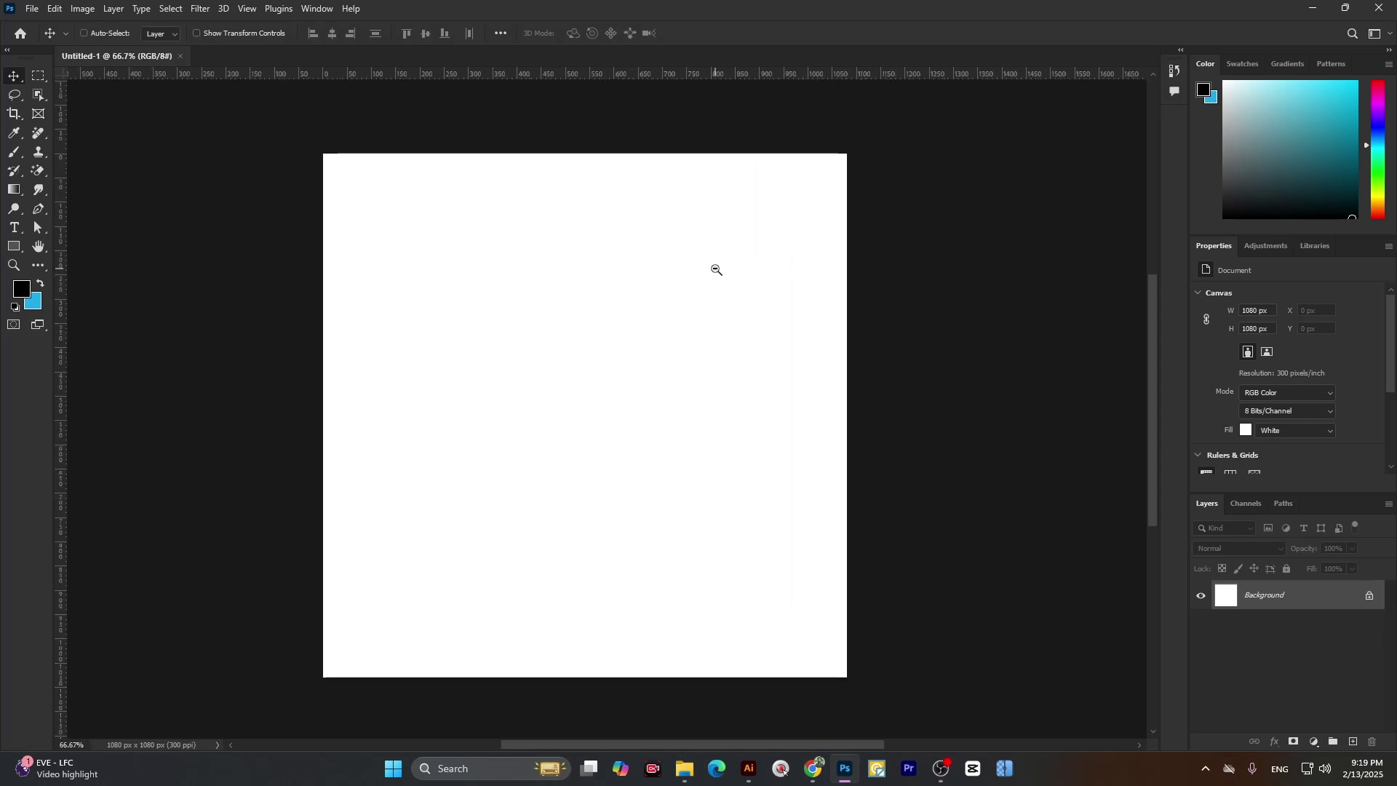
alt+click(425, 263)
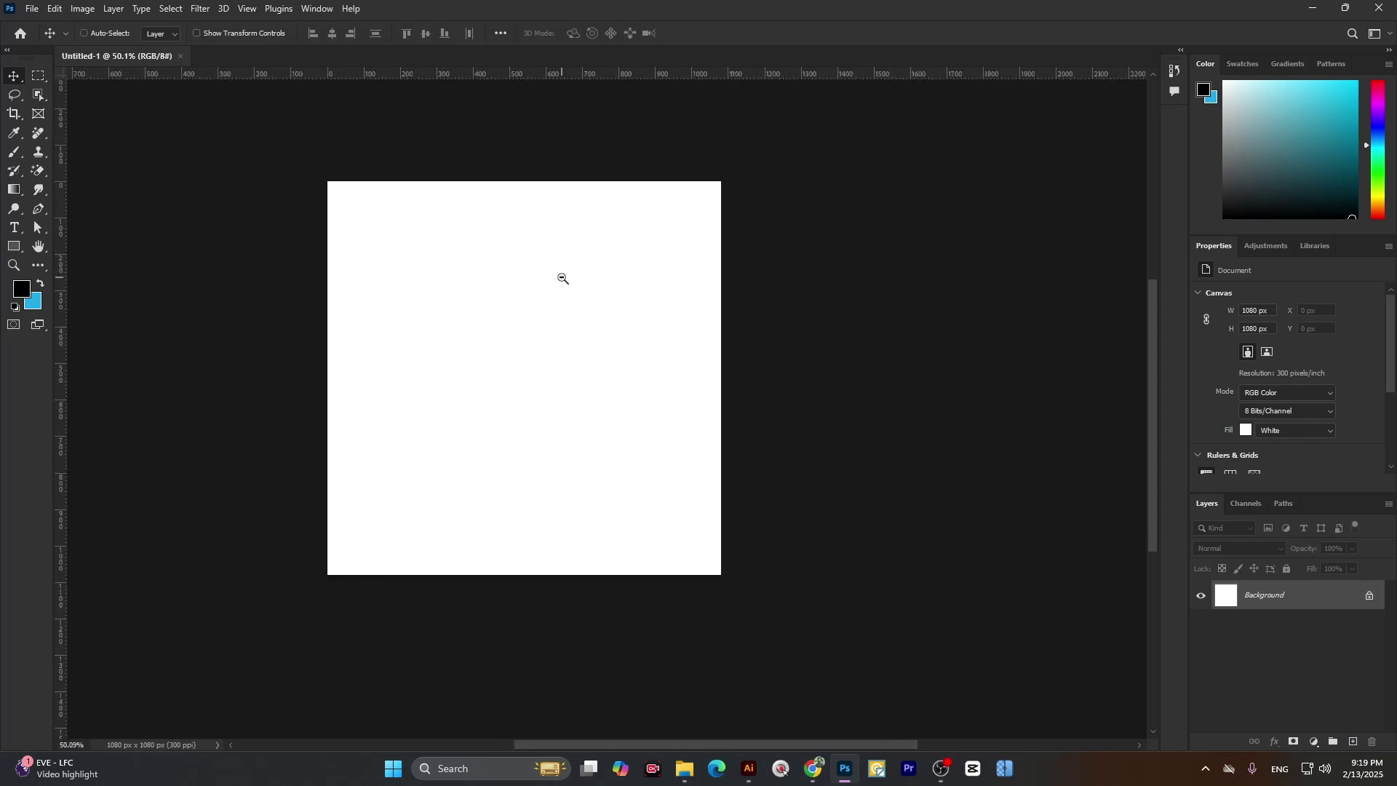
alt+click(562, 277)
click(545, 277)
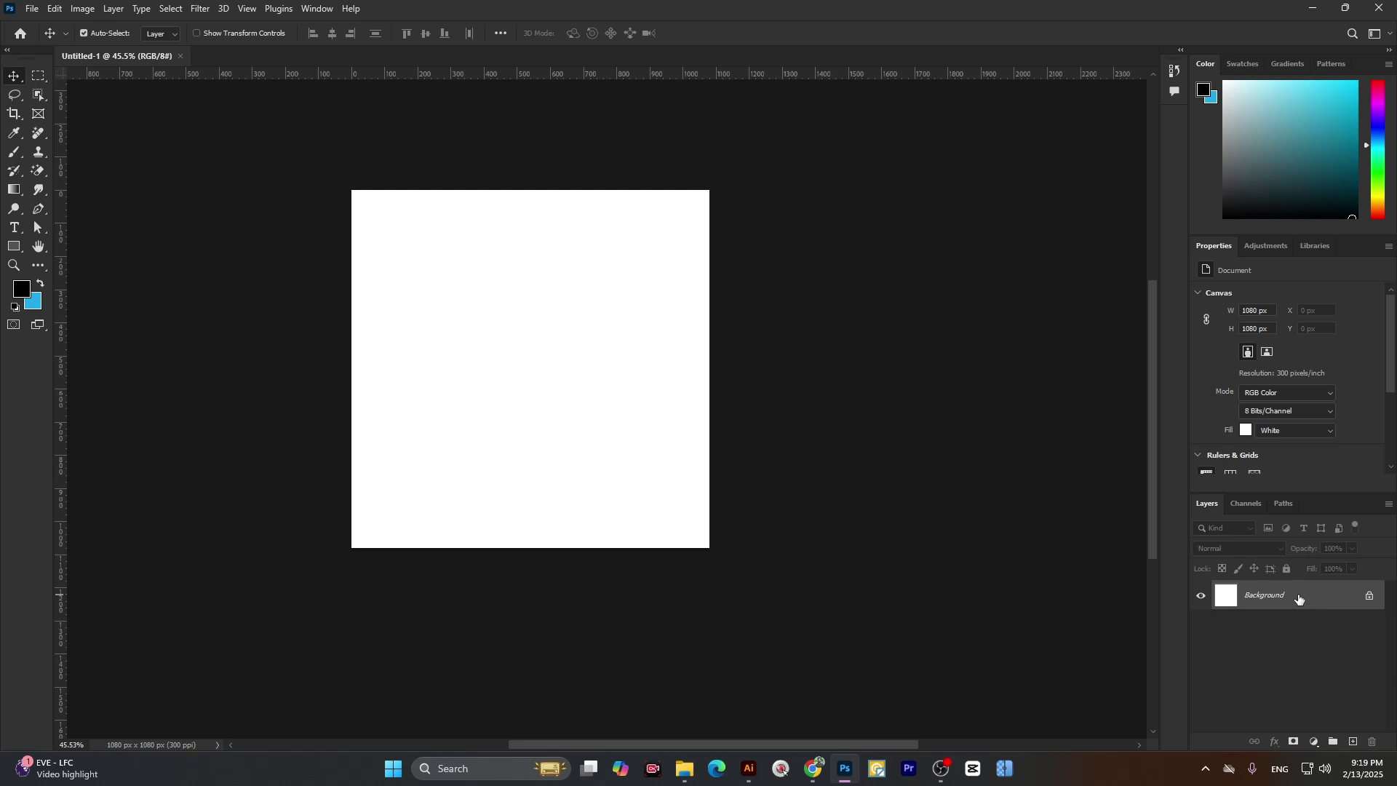
click(1371, 598)
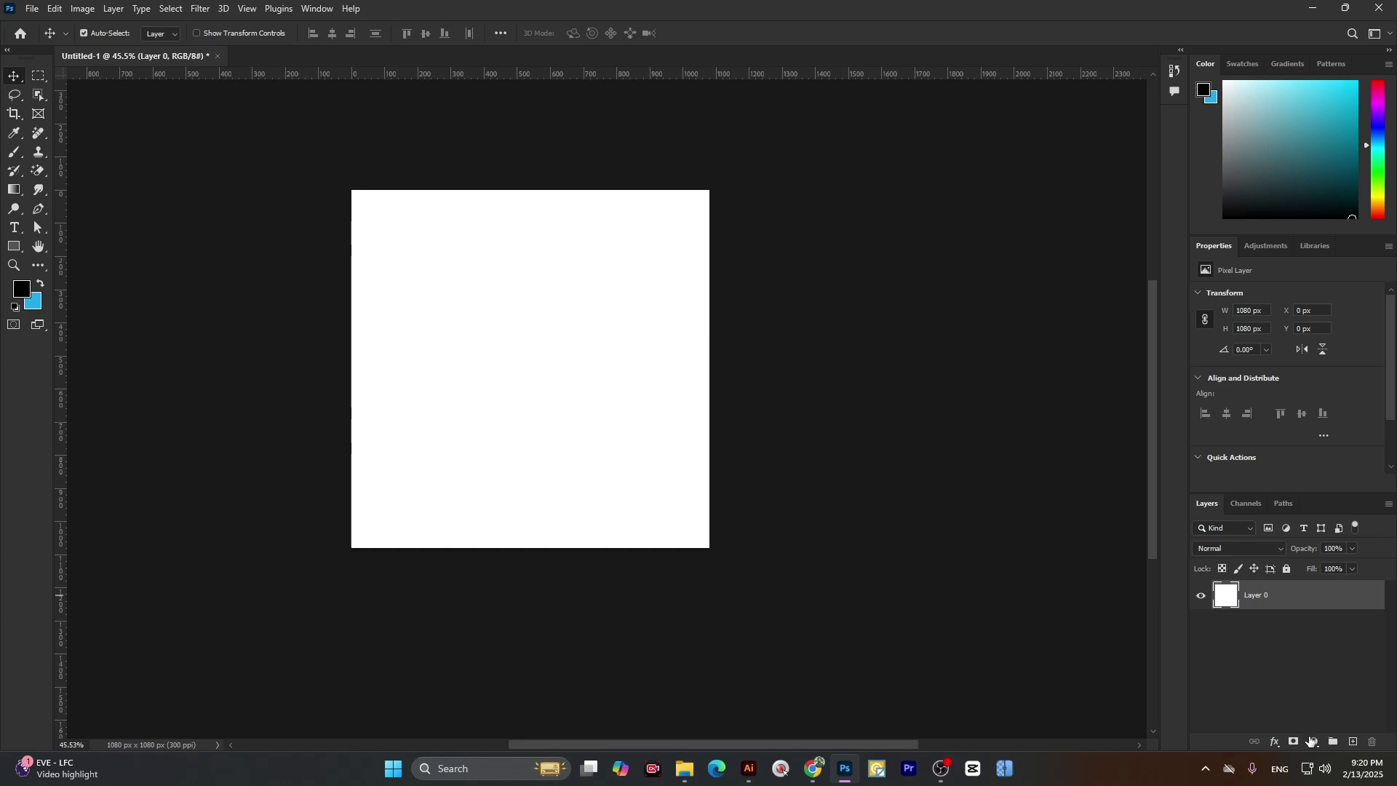
- Add a Solid Color fill layer in red ef2929 above the unlocked white layer
click(1312, 740)
click(1312, 484)
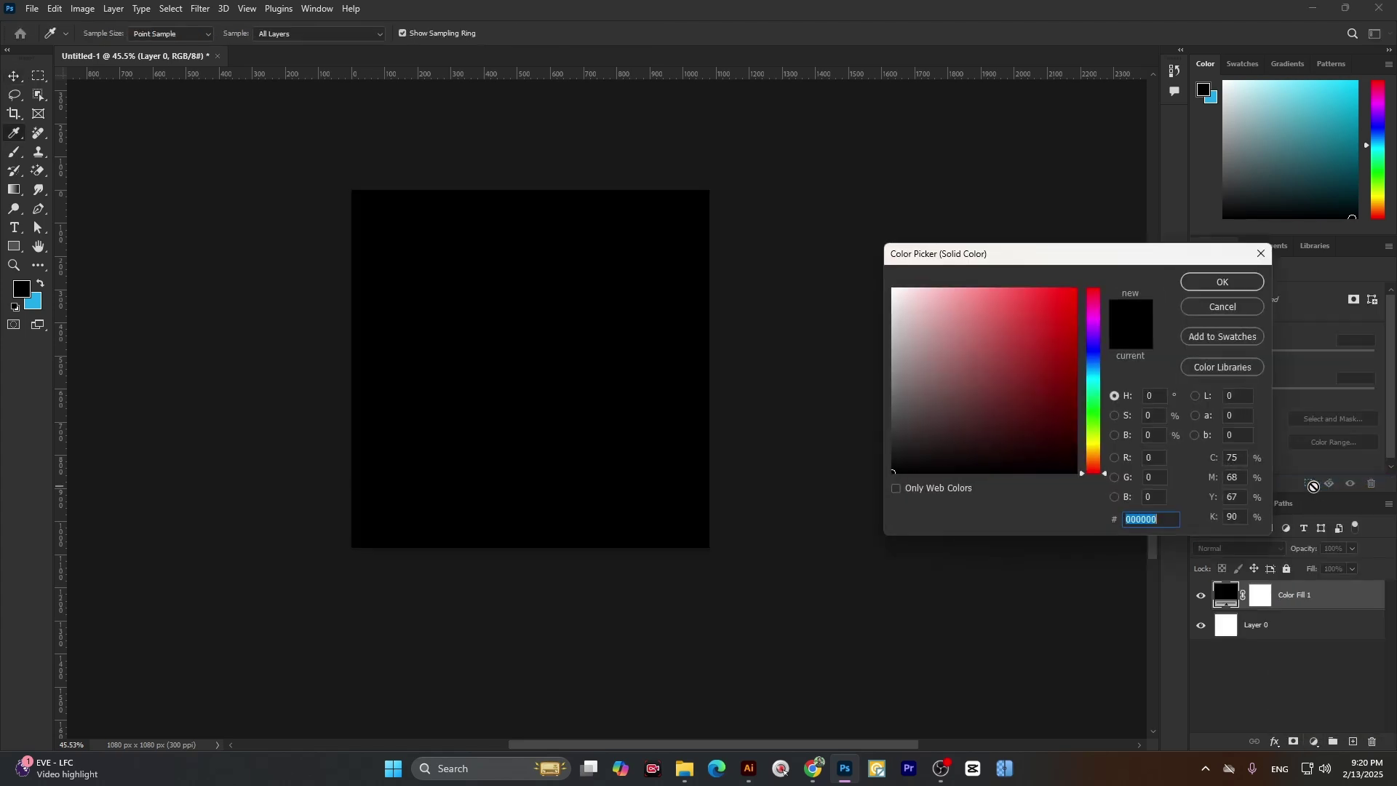
drag(946, 320, 1046, 300)
click(1046, 297)
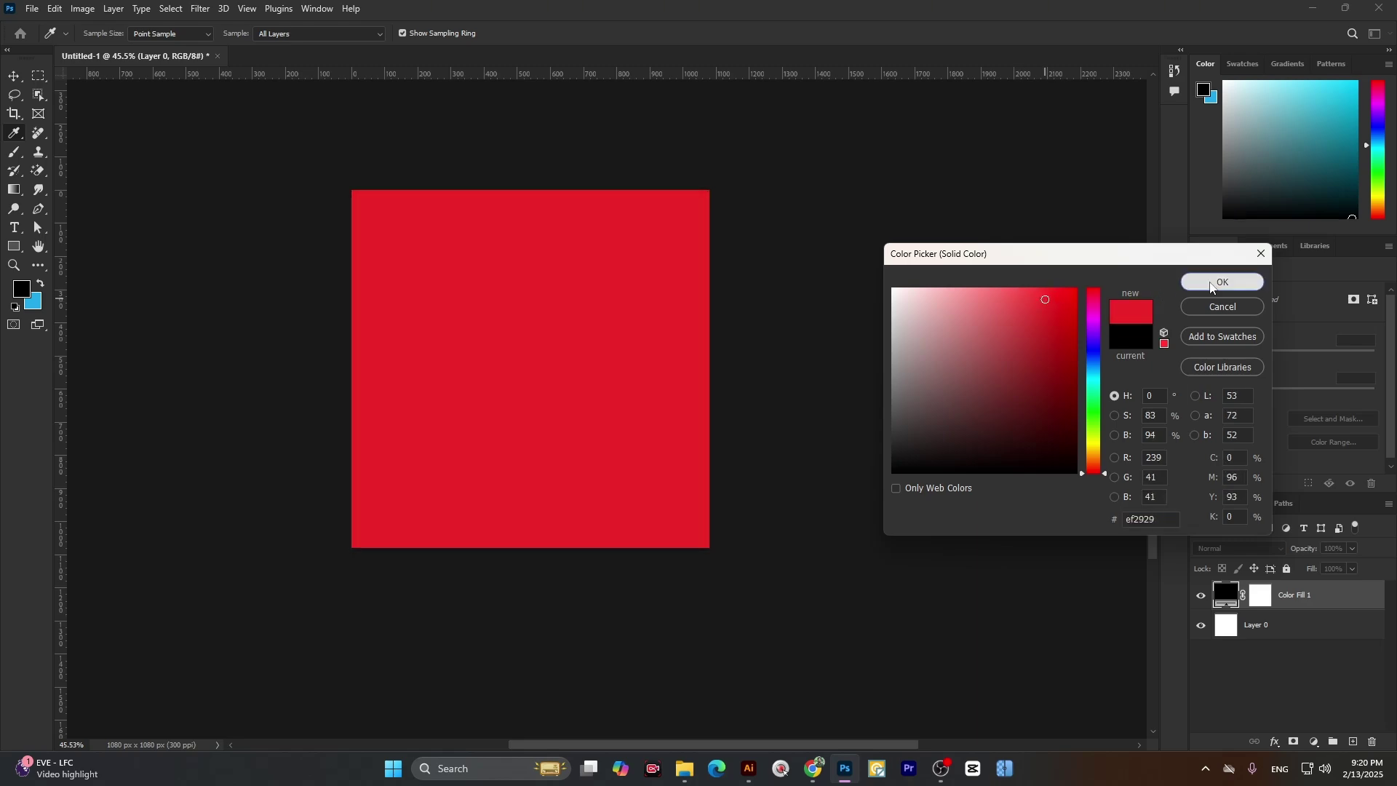
click(1222, 281)
- In the browser's burger social media post design results, open the VectorStock burger post template and copy its image
mouse_move(814, 769)
click(750, 700)
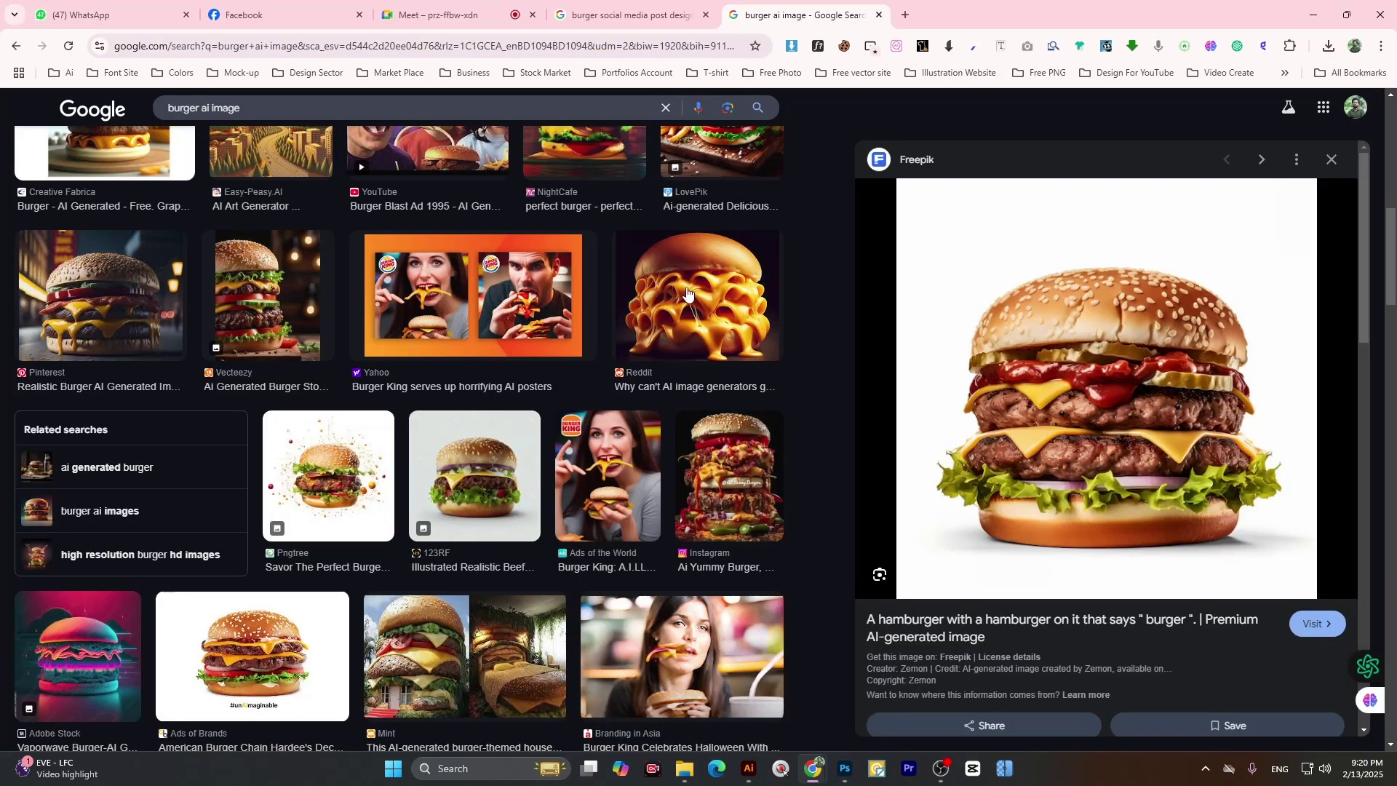
click(609, 9)
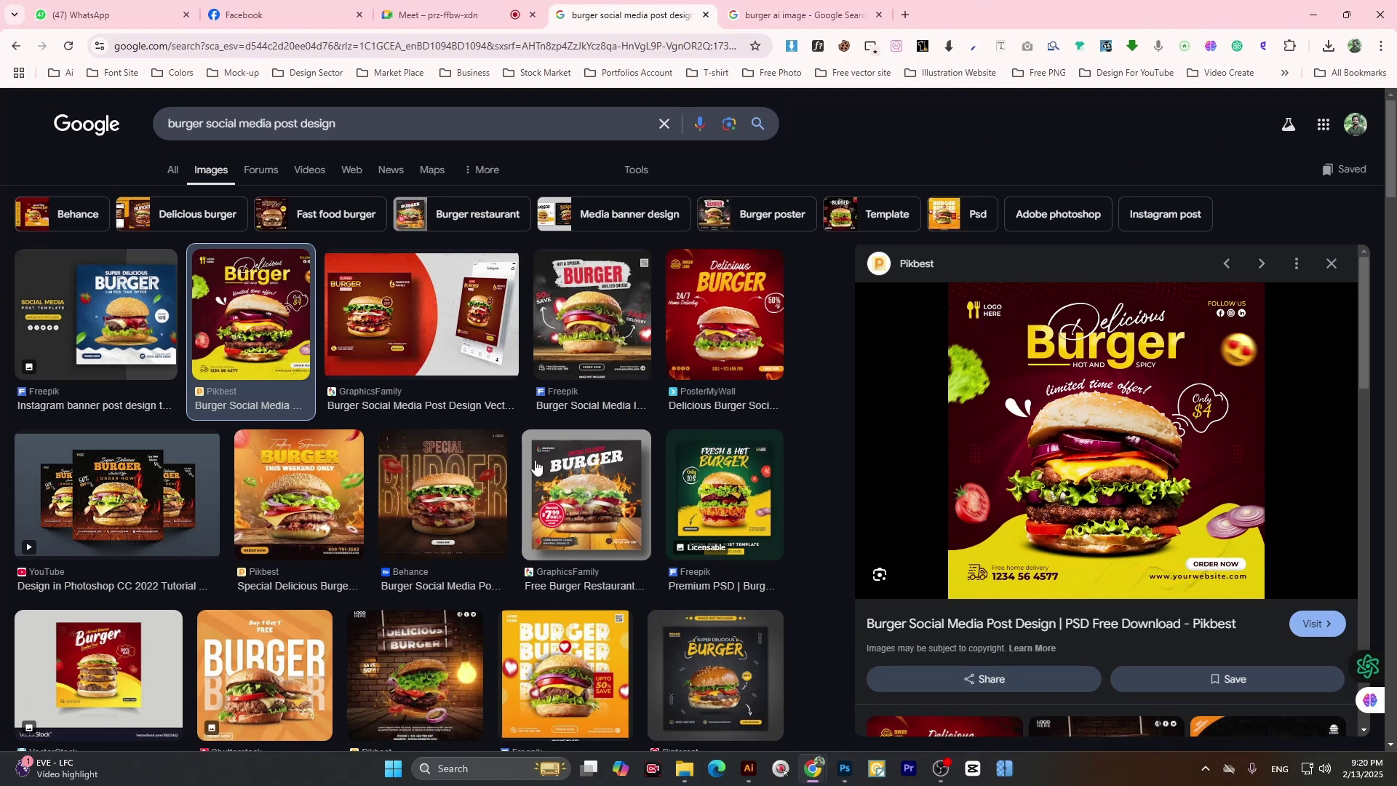
scroll(539, 469, down, 3)
click(126, 456)
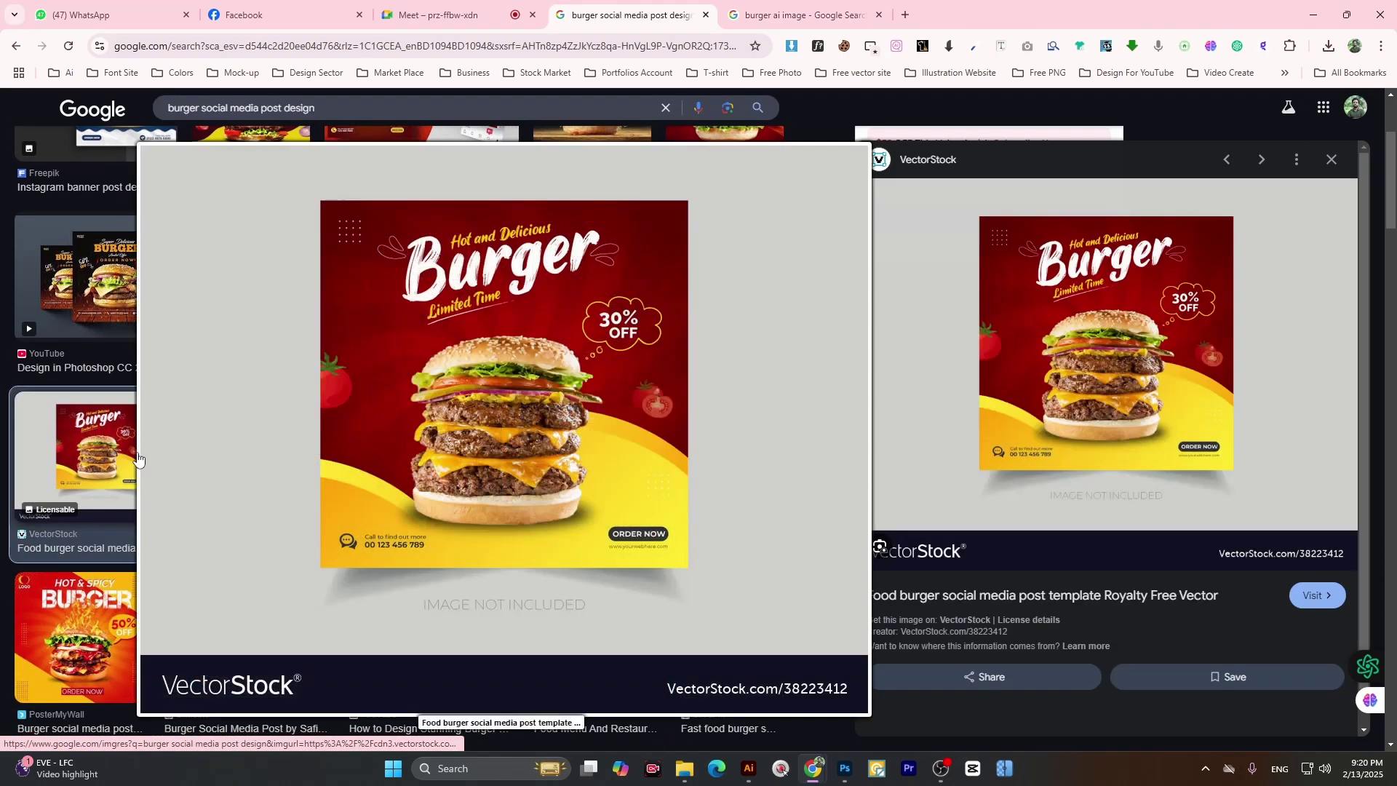
right_click(1086, 279)
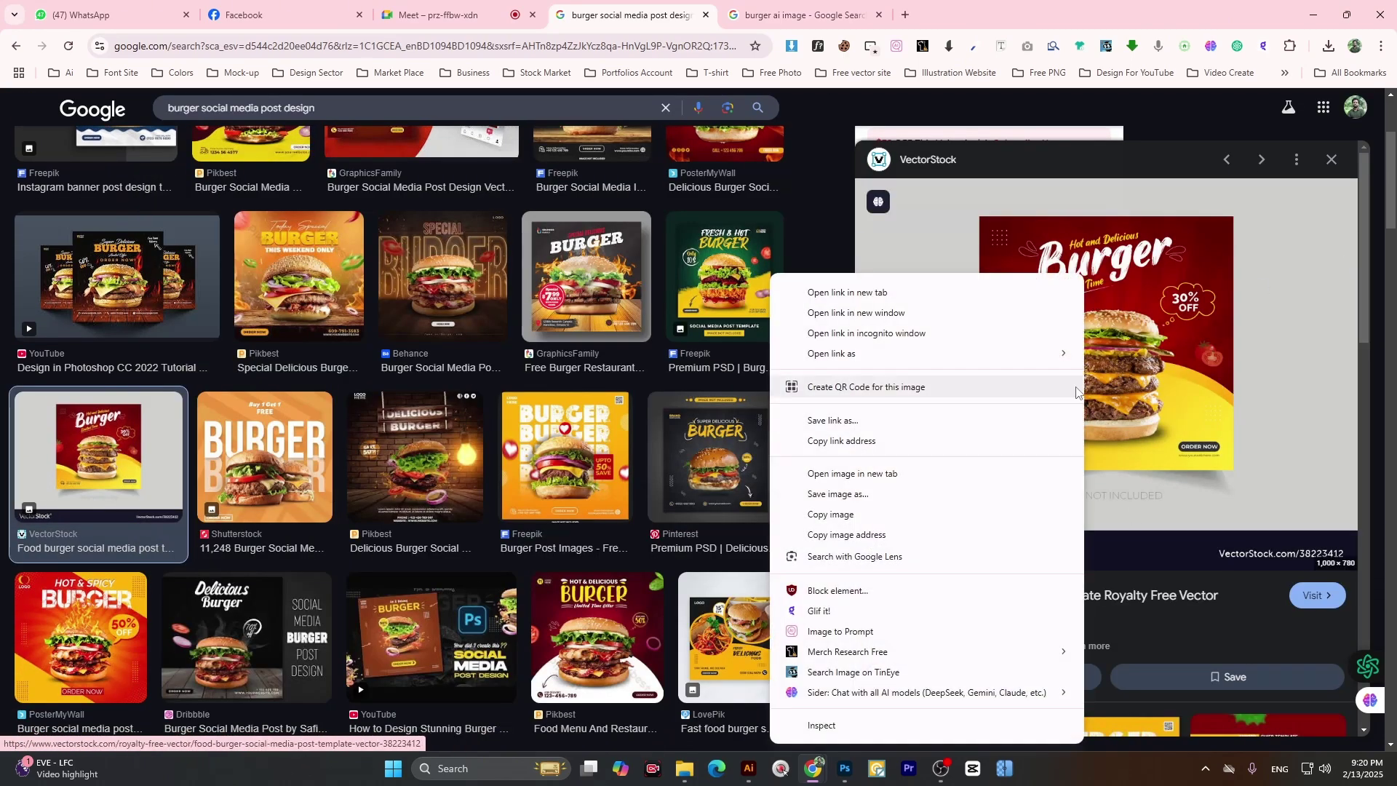
click(859, 515)
- Paste the copied template into the Photoshop document and move it toward the canvas's upper-left area, at about X -323, Y 44 px
click(845, 767)
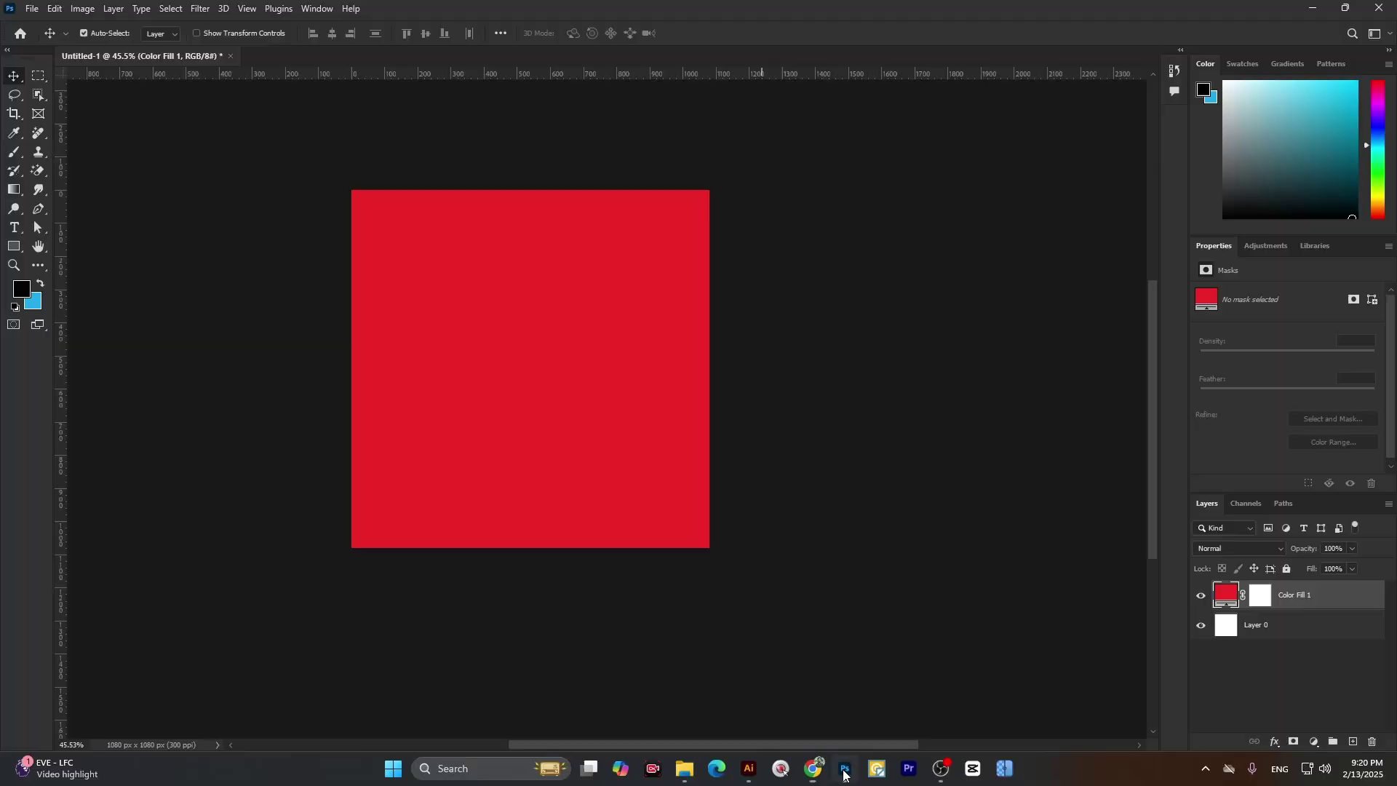
key(ctrl+v)
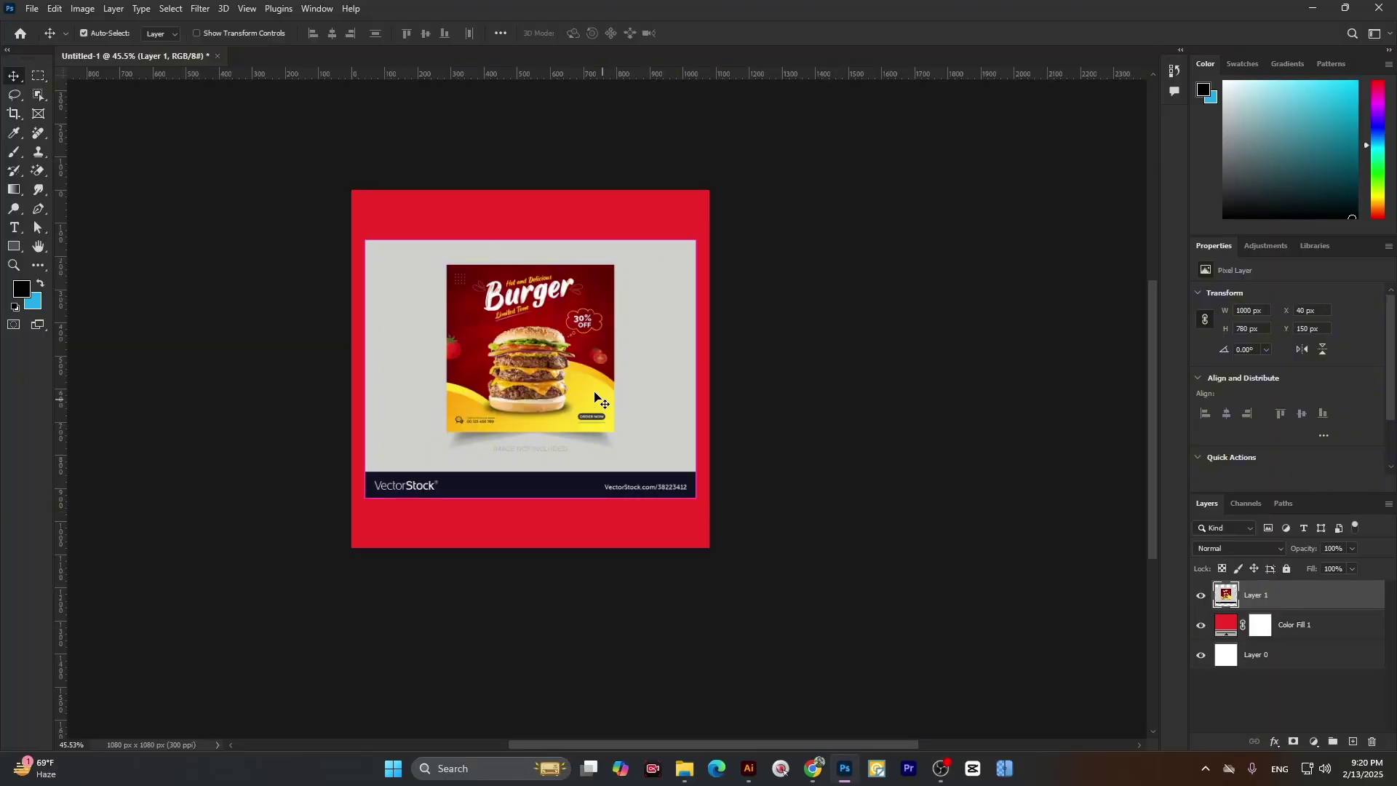
drag(557, 377, 441, 299)
scroll(440, 299, up, 2)
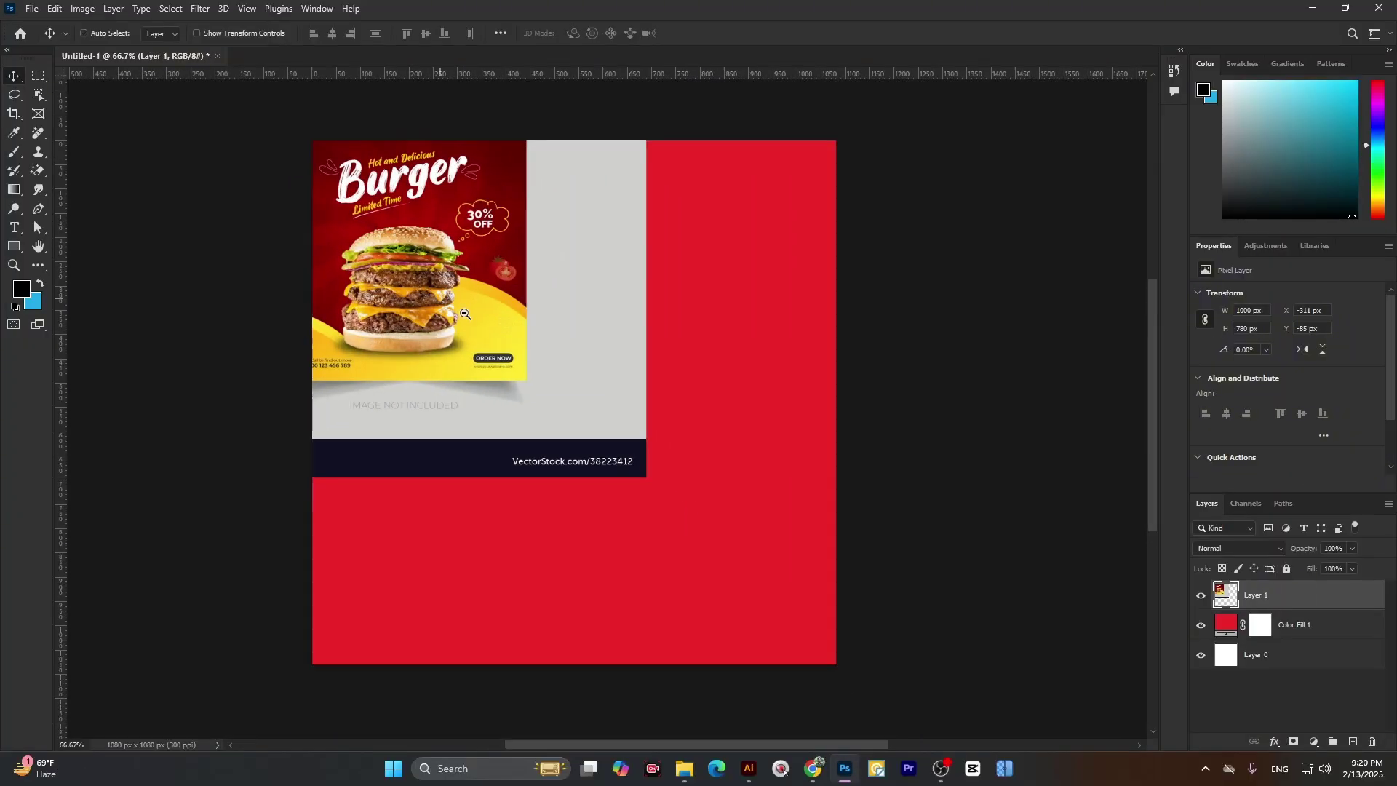
key(ctrl)
drag(493, 177, 487, 240)
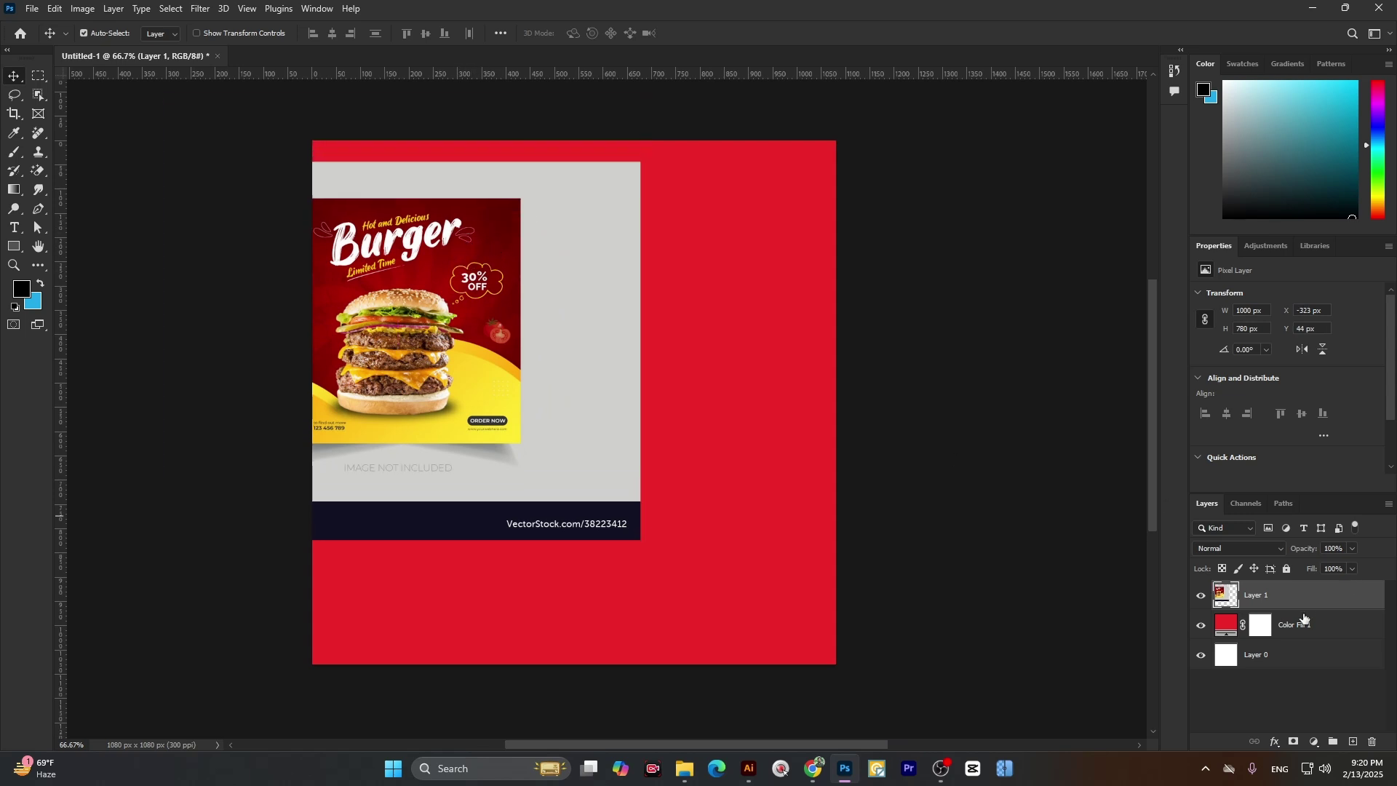
- Recolor the solid fill layer to dark red a70900, sampled from the pasted template's poster background
double_click(1226, 624)
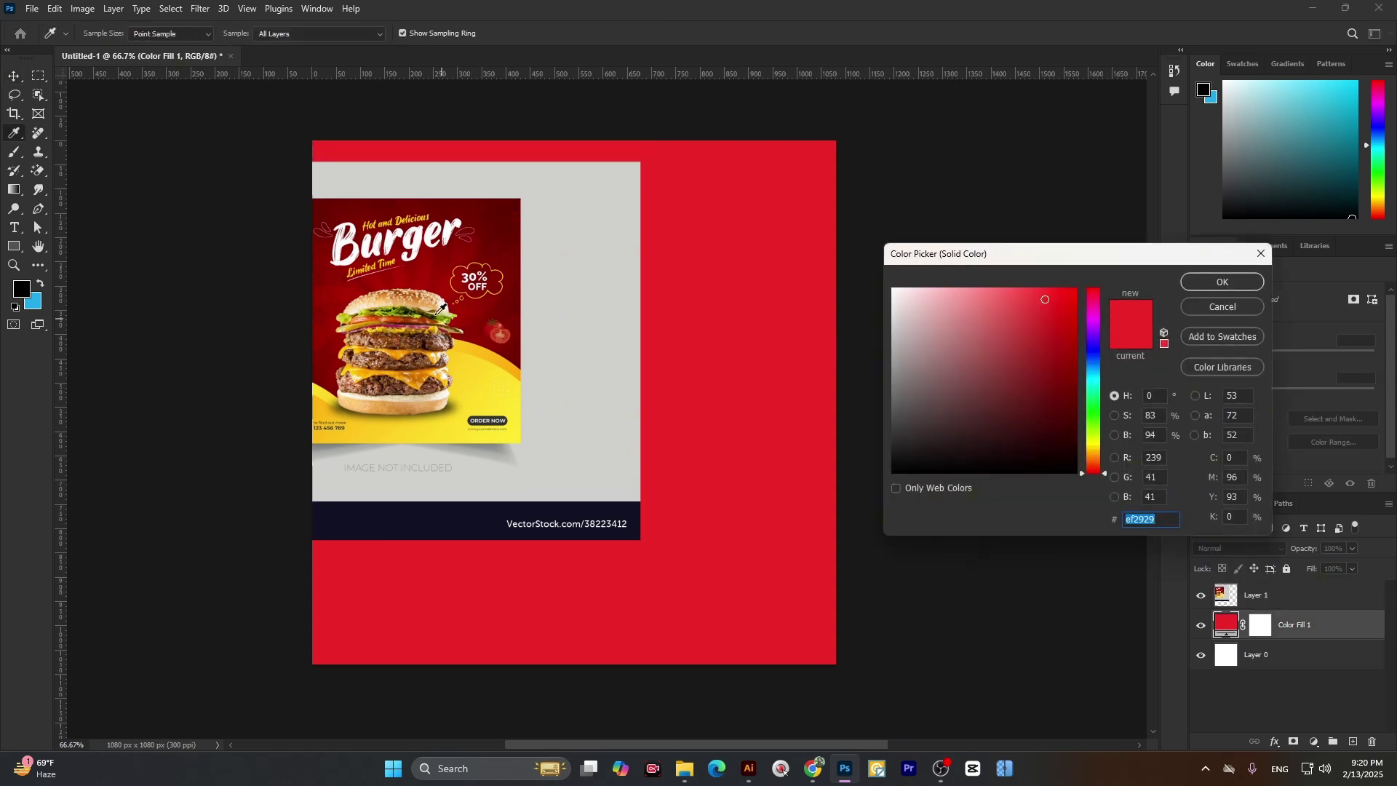
click(346, 290)
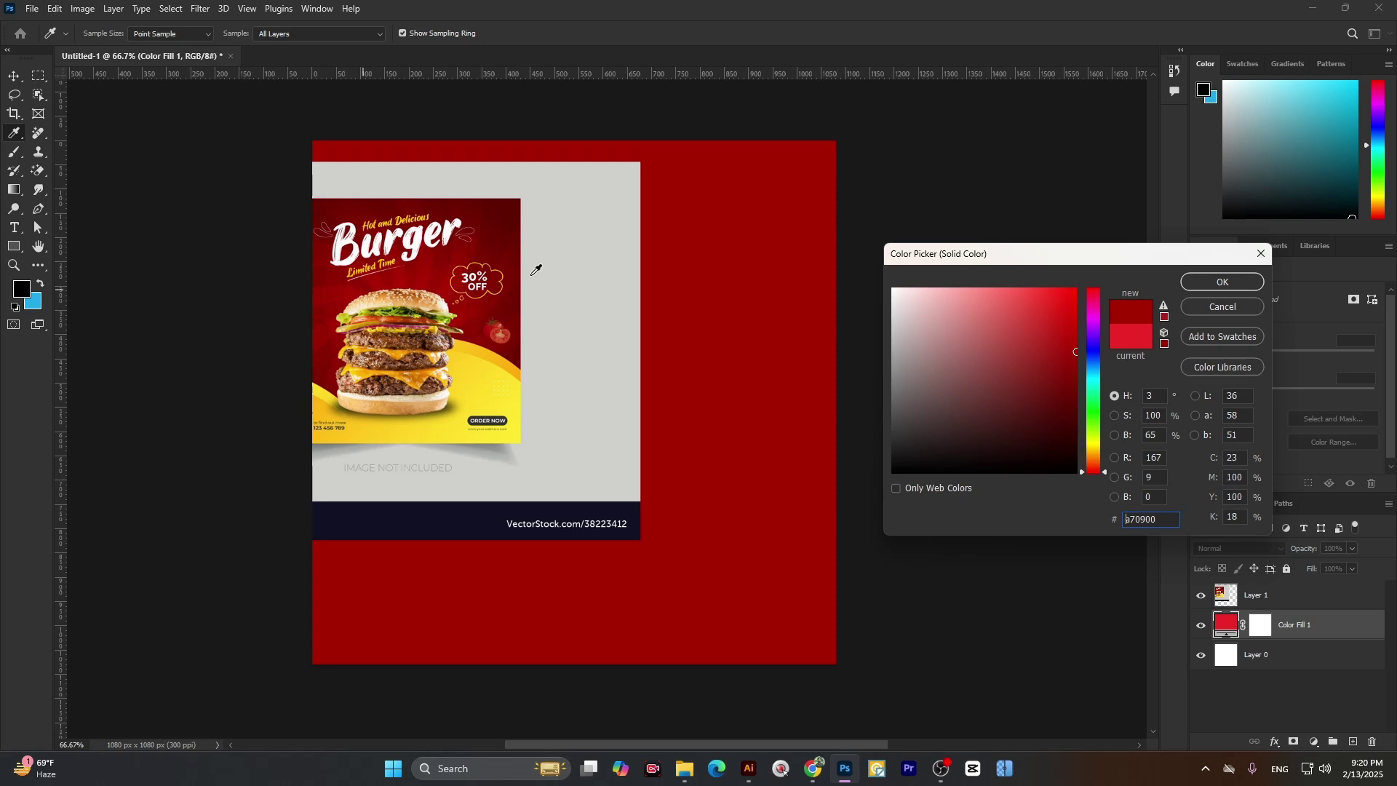
click(1219, 282)
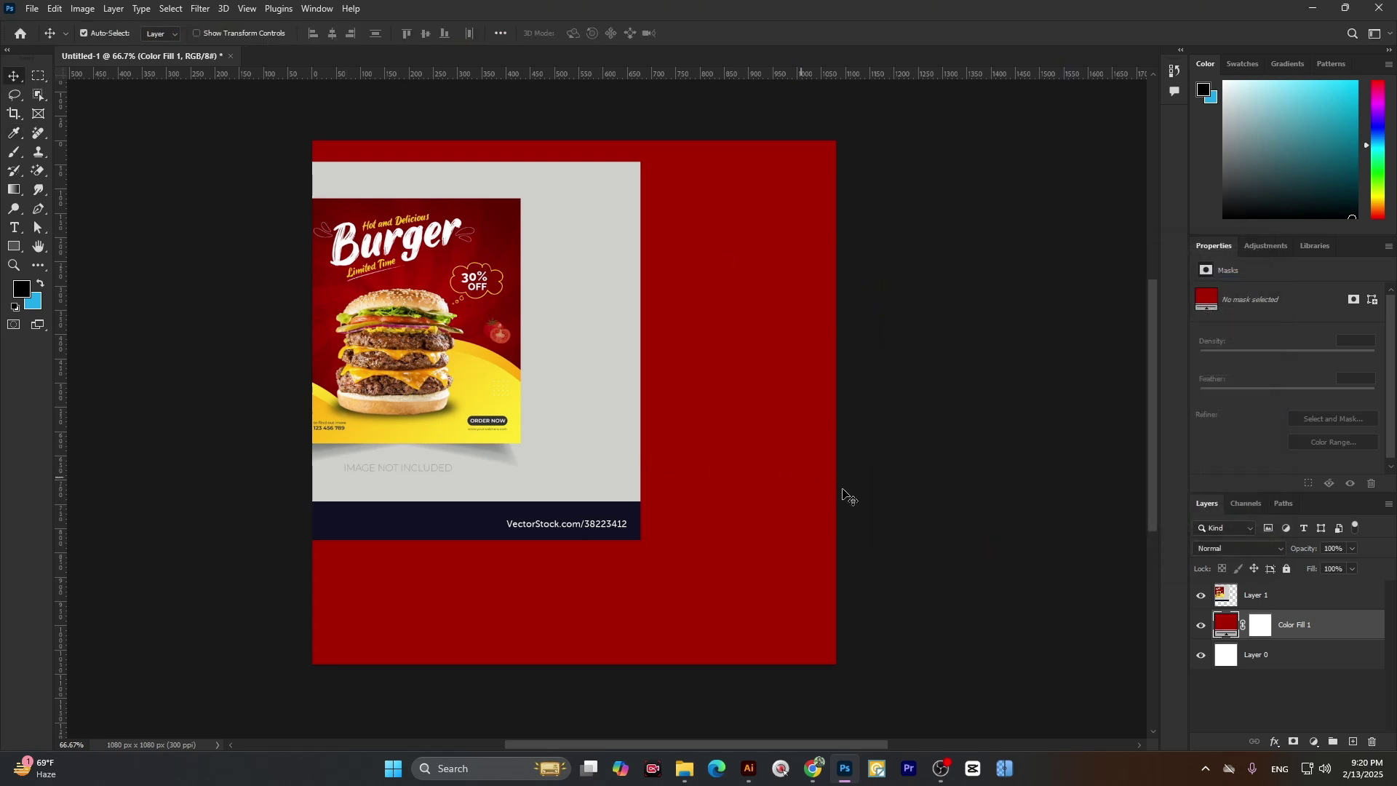
- Move the pasted template back to the canvas middle, at about X 28, Y 150 px, and hide its layer
drag(354, 372, 561, 420)
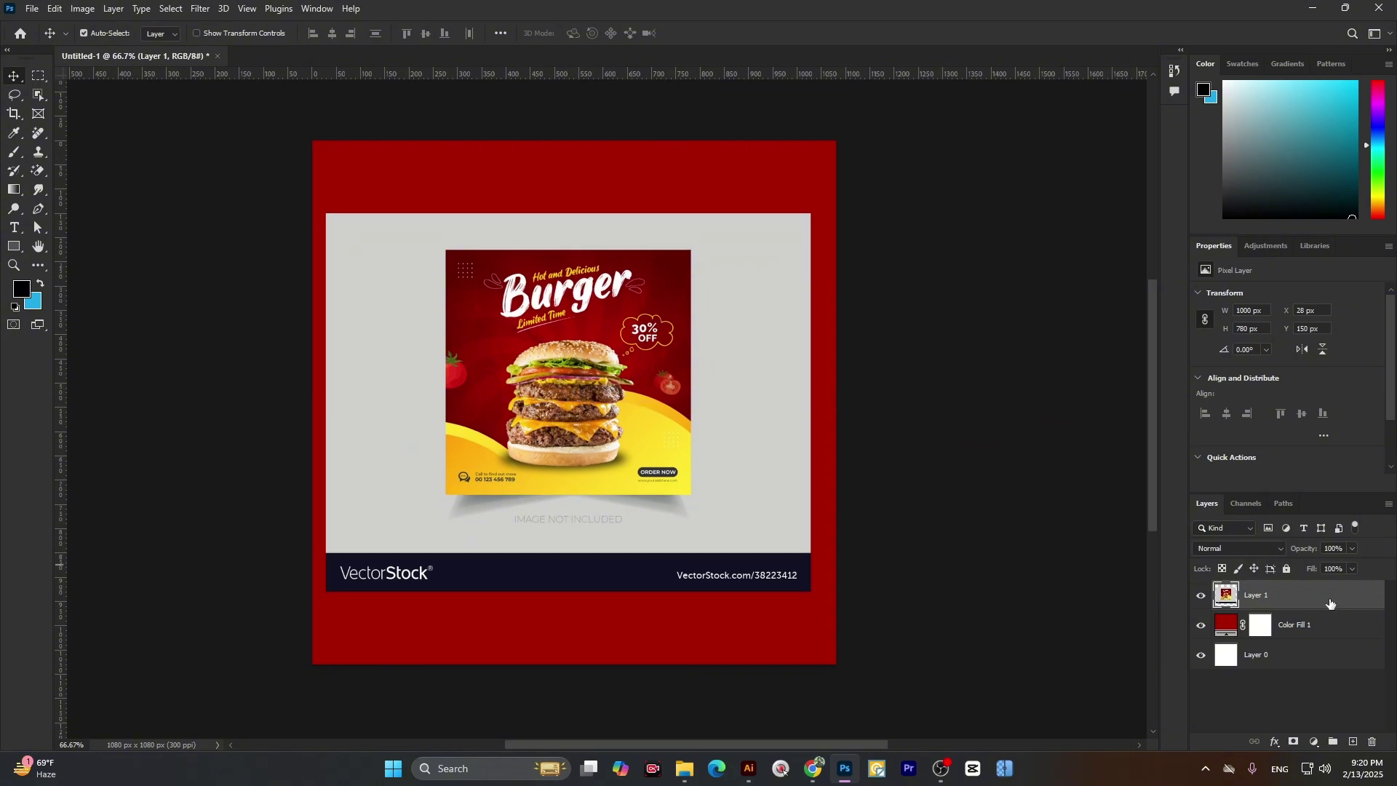
click(1202, 596)
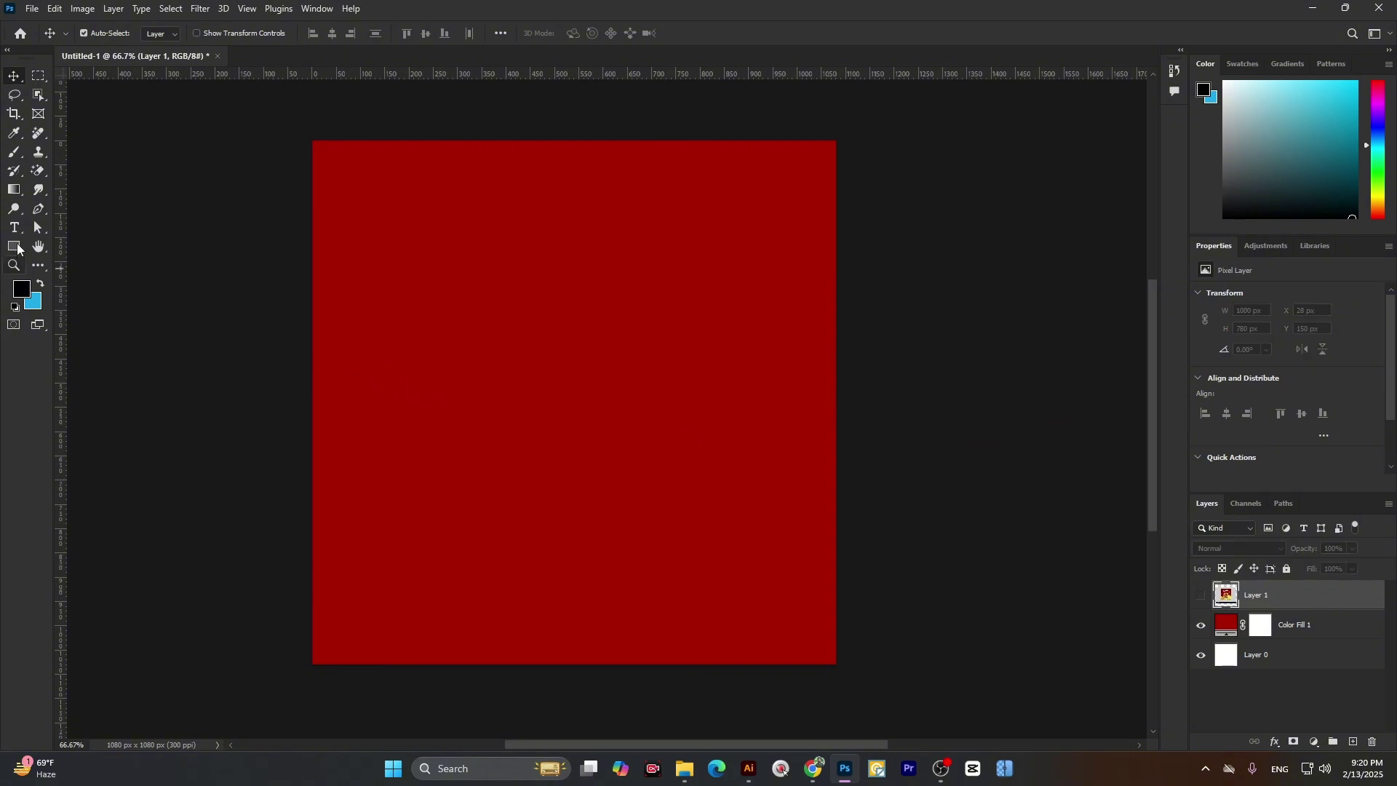
- Draw a rectangle shape about 496 x 793 px over the upper middle of the canvas, starting just above its edge
drag(16, 248, 42, 251)
click(64, 247)
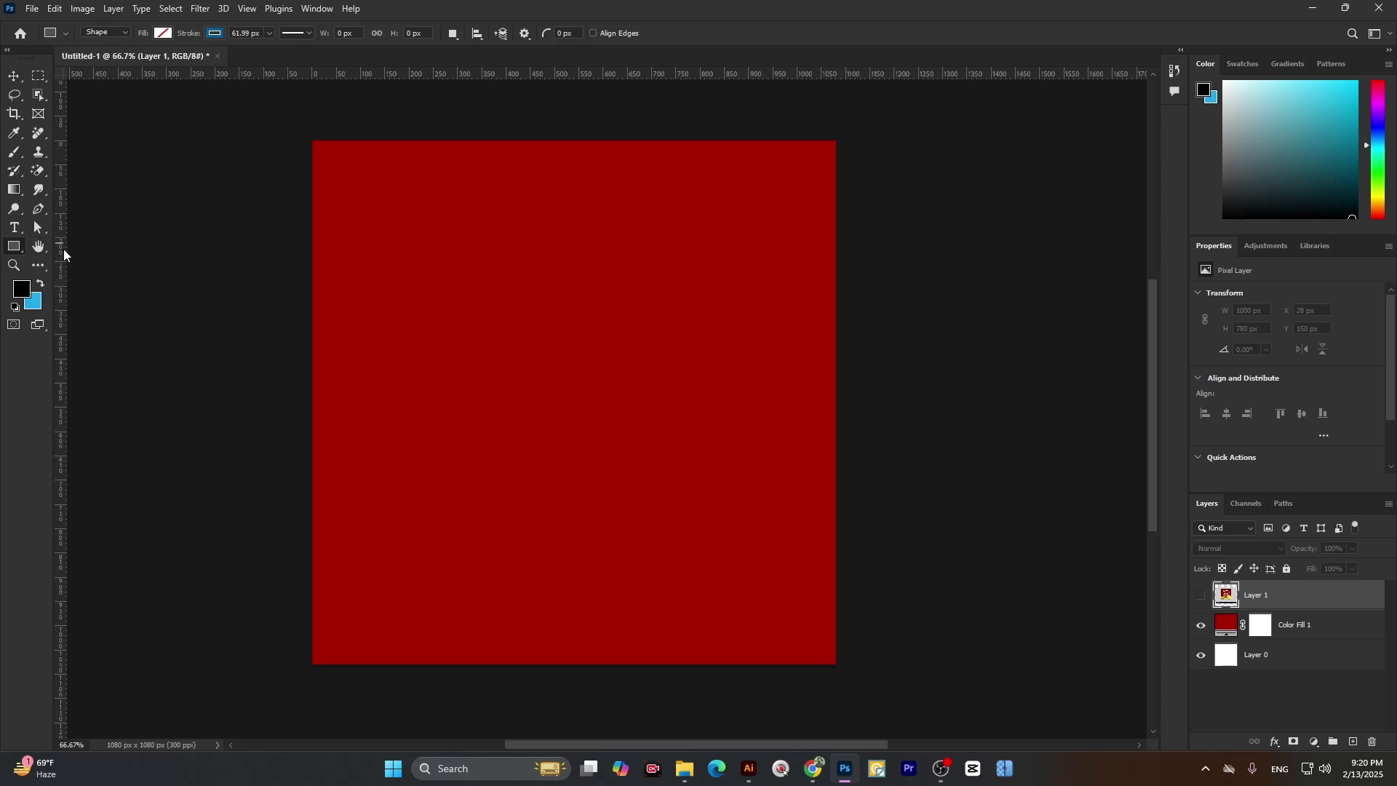
drag(467, 123, 706, 507)
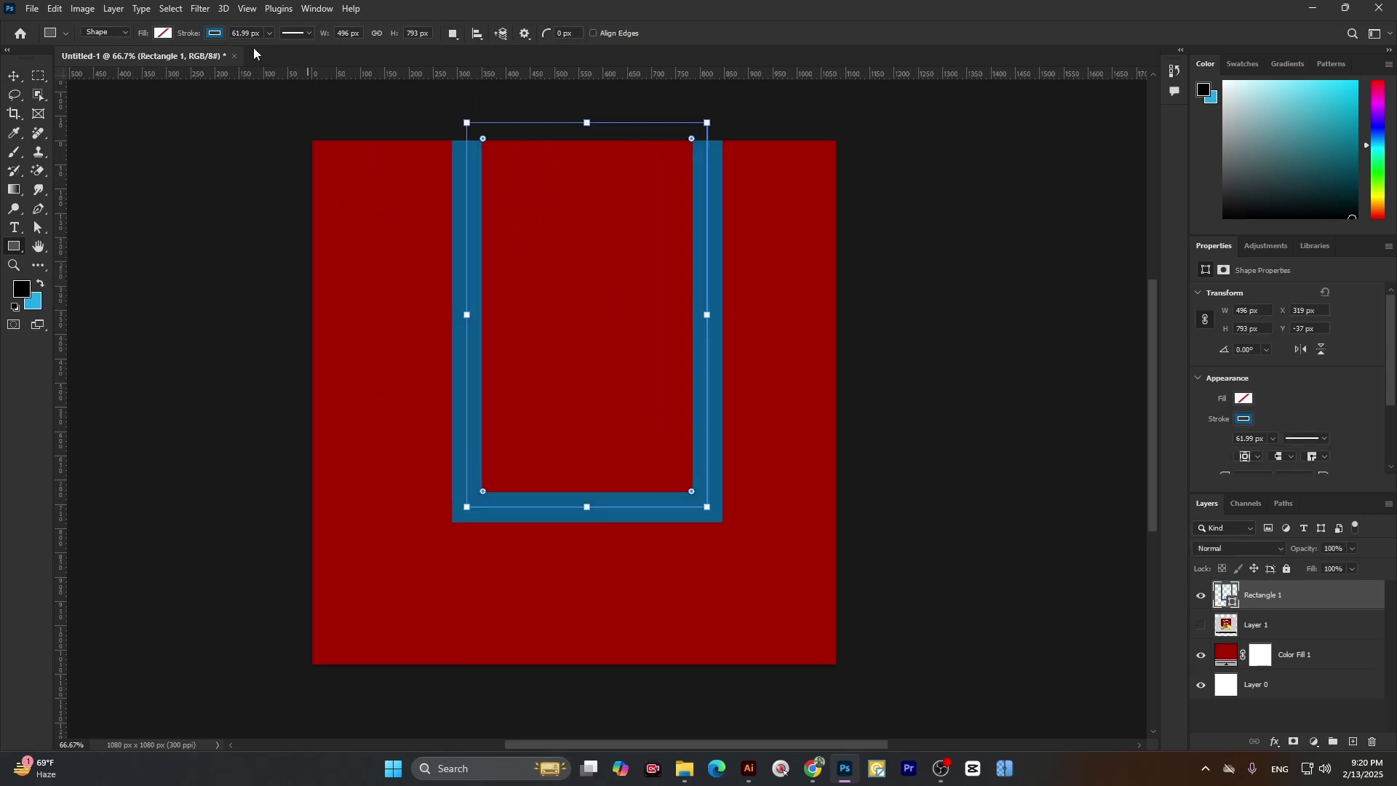
- Remove the rectangle's stroke and set its fill to white
click(216, 33)
click(129, 62)
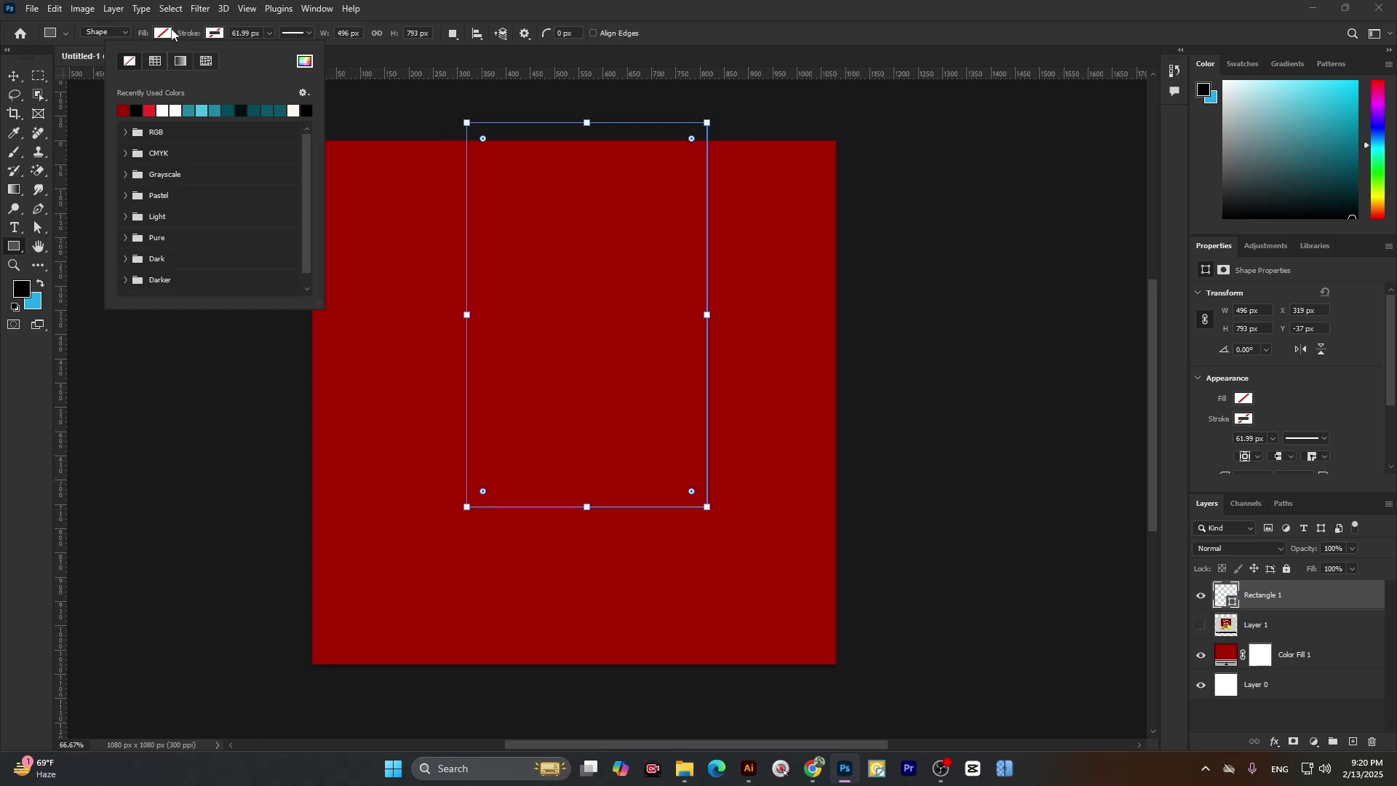
click(164, 33)
click(111, 110)
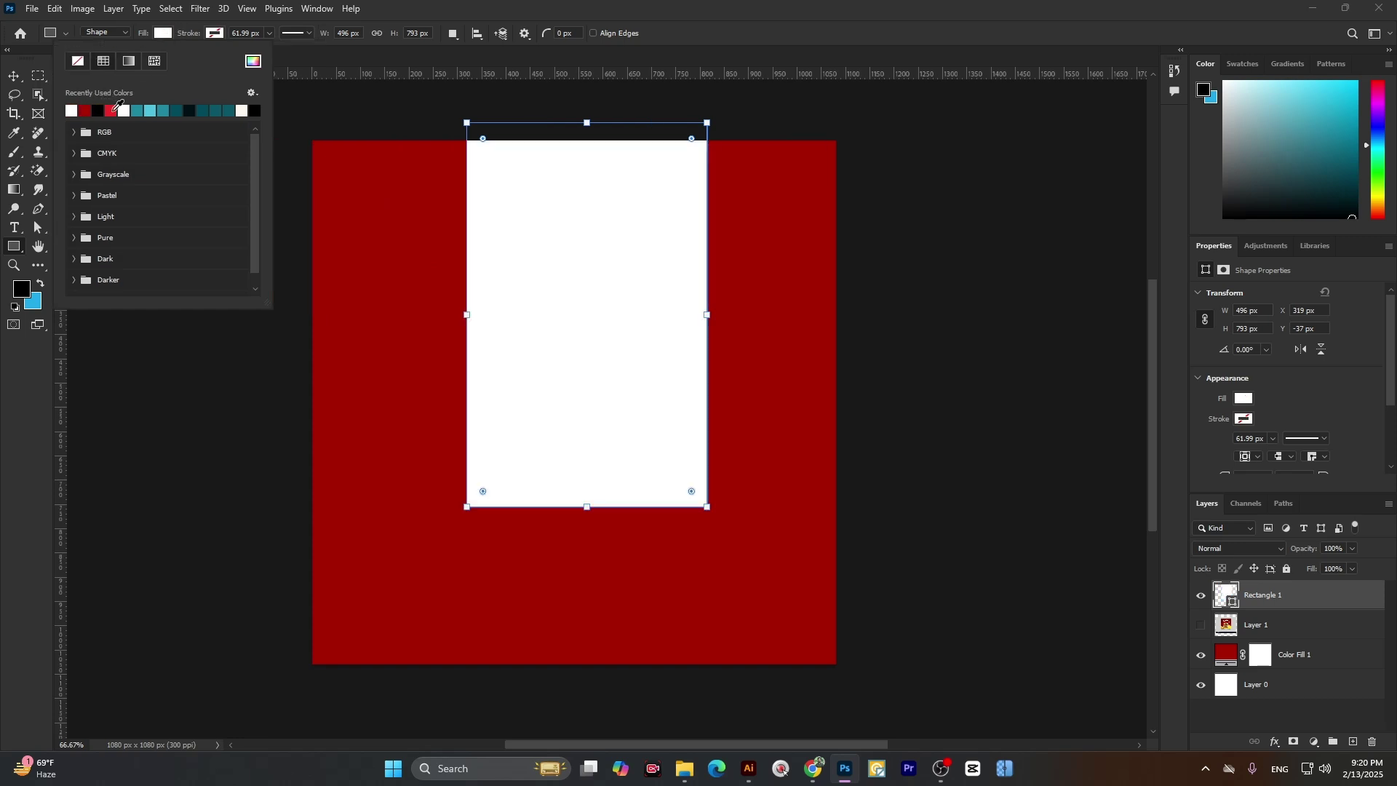
- Centre the white rectangle horizontally on the canvas using alignment to Canvas, with its top edge at about Y -25 px
click(14, 78)
drag(611, 239, 570, 237)
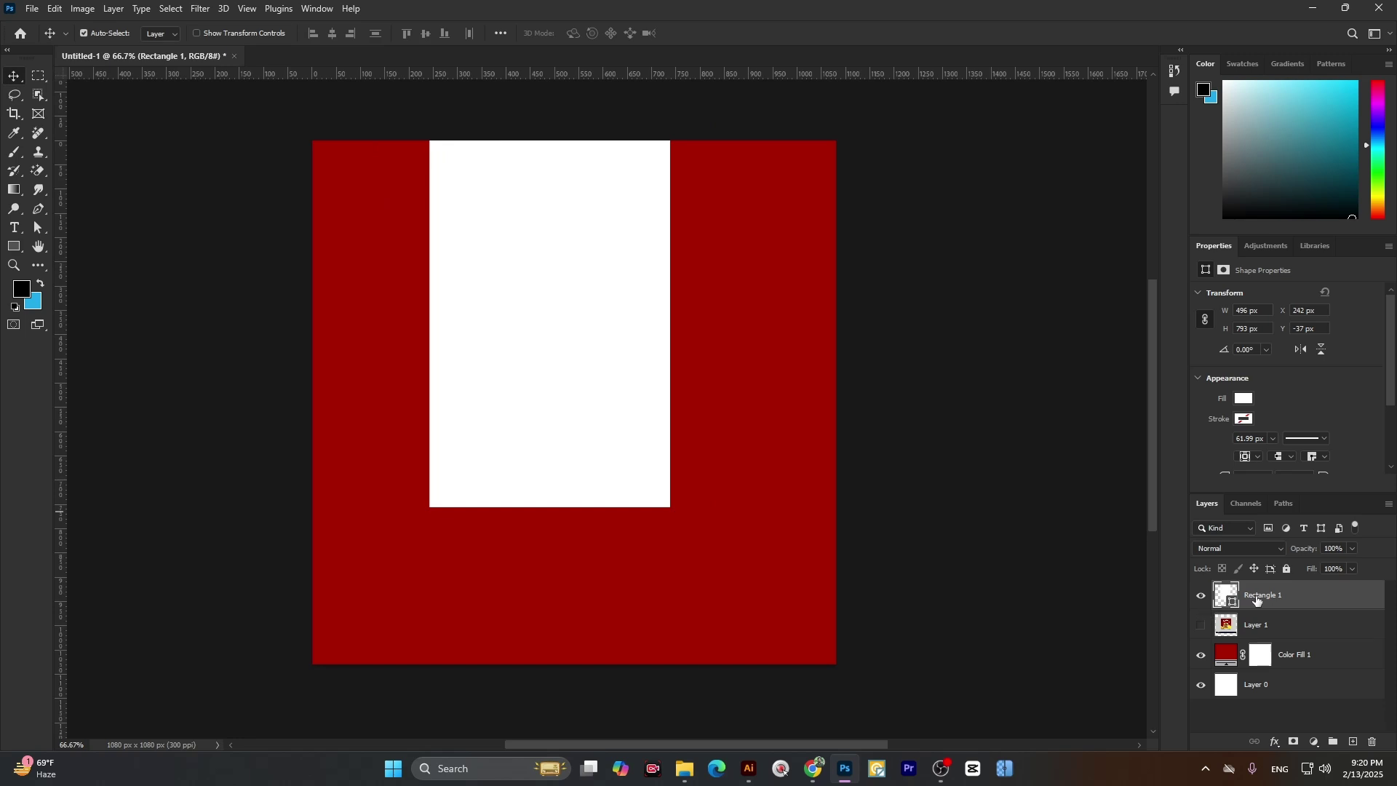
key(ctrl+t)
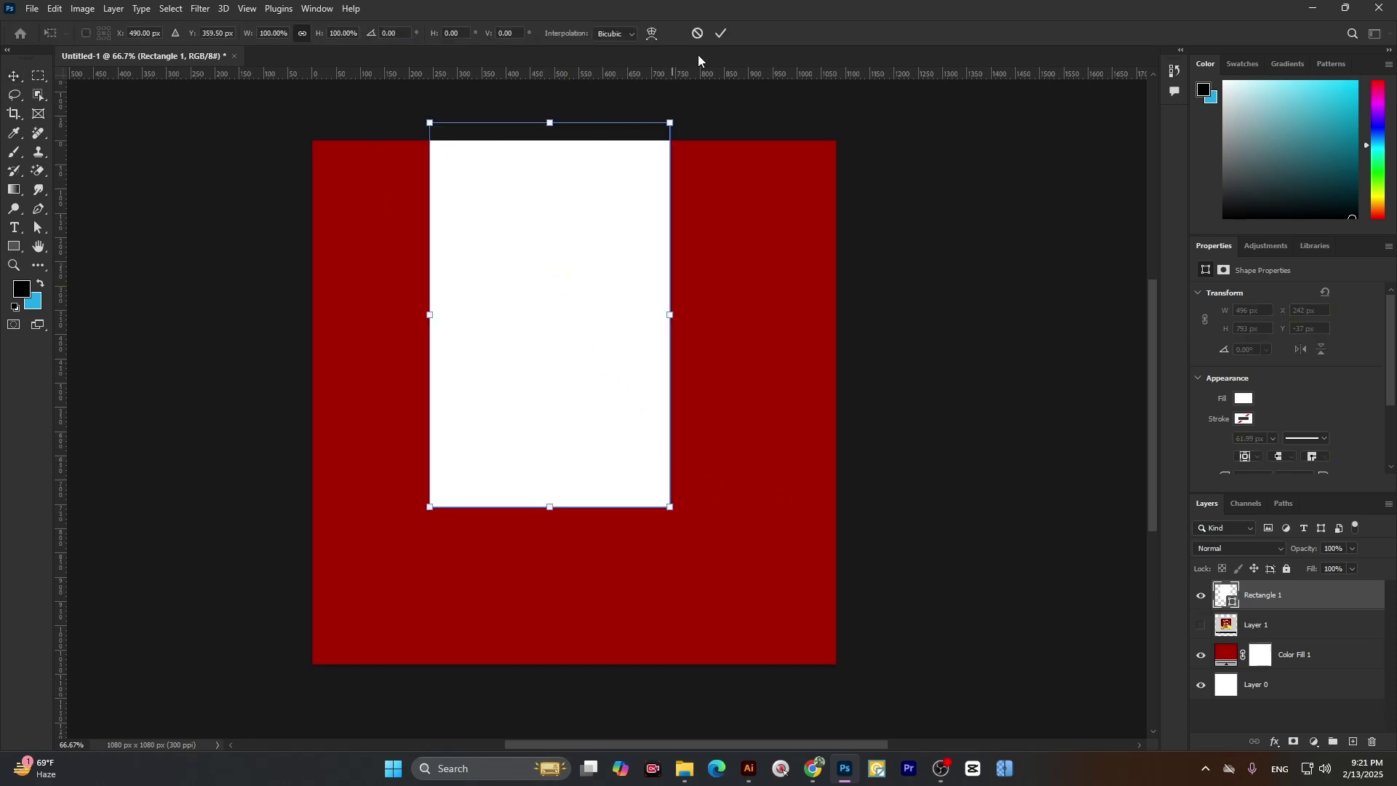
click(720, 32)
drag(575, 222, 593, 221)
click(500, 33)
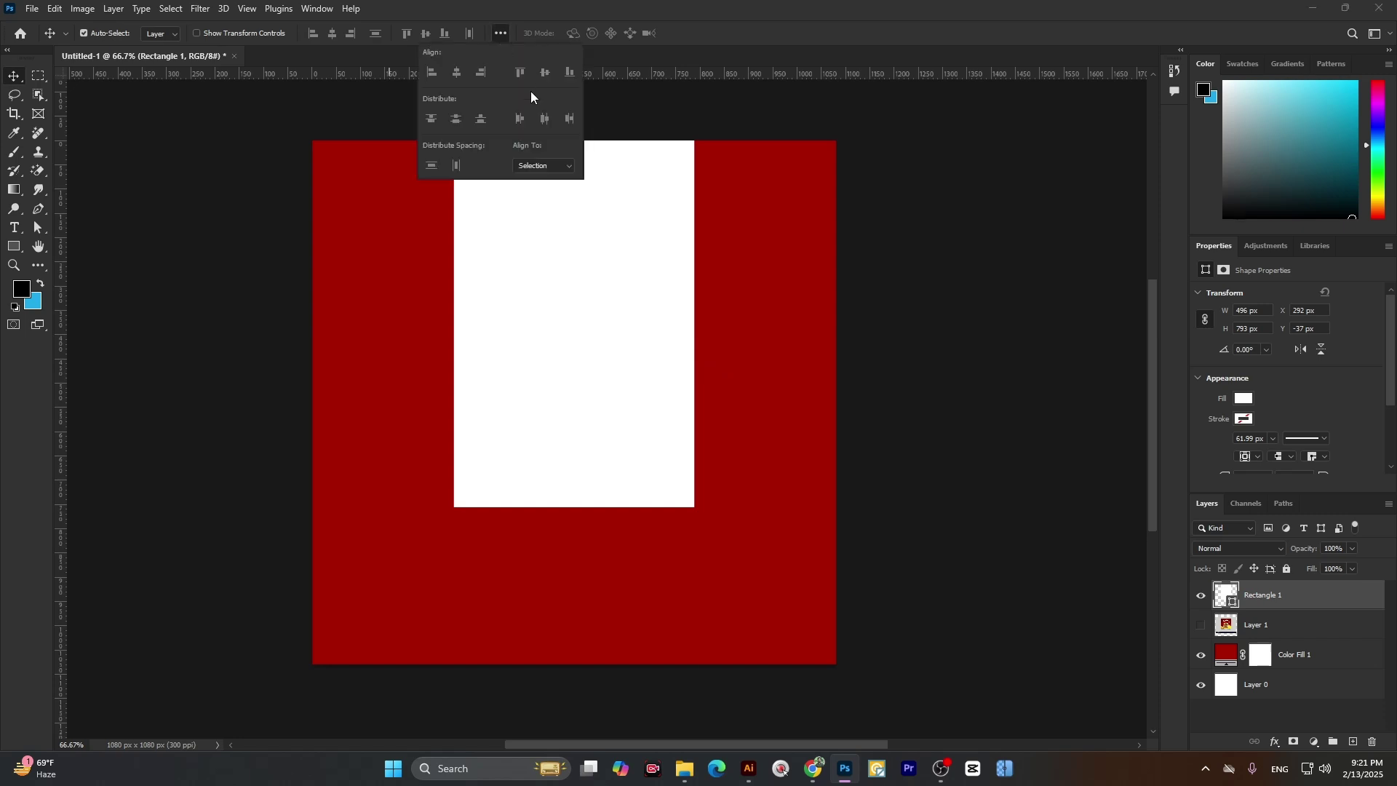
click(523, 167)
click(525, 189)
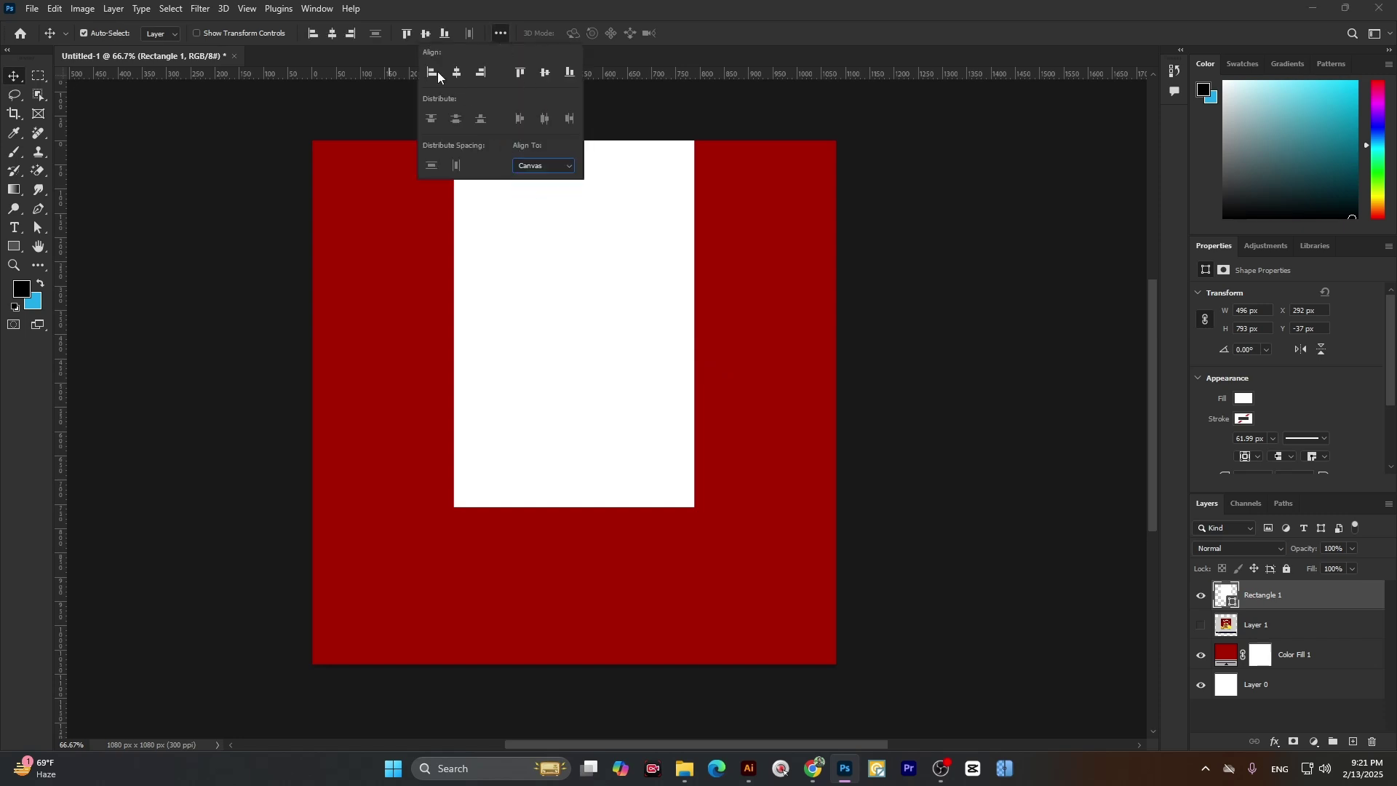
click(331, 33)
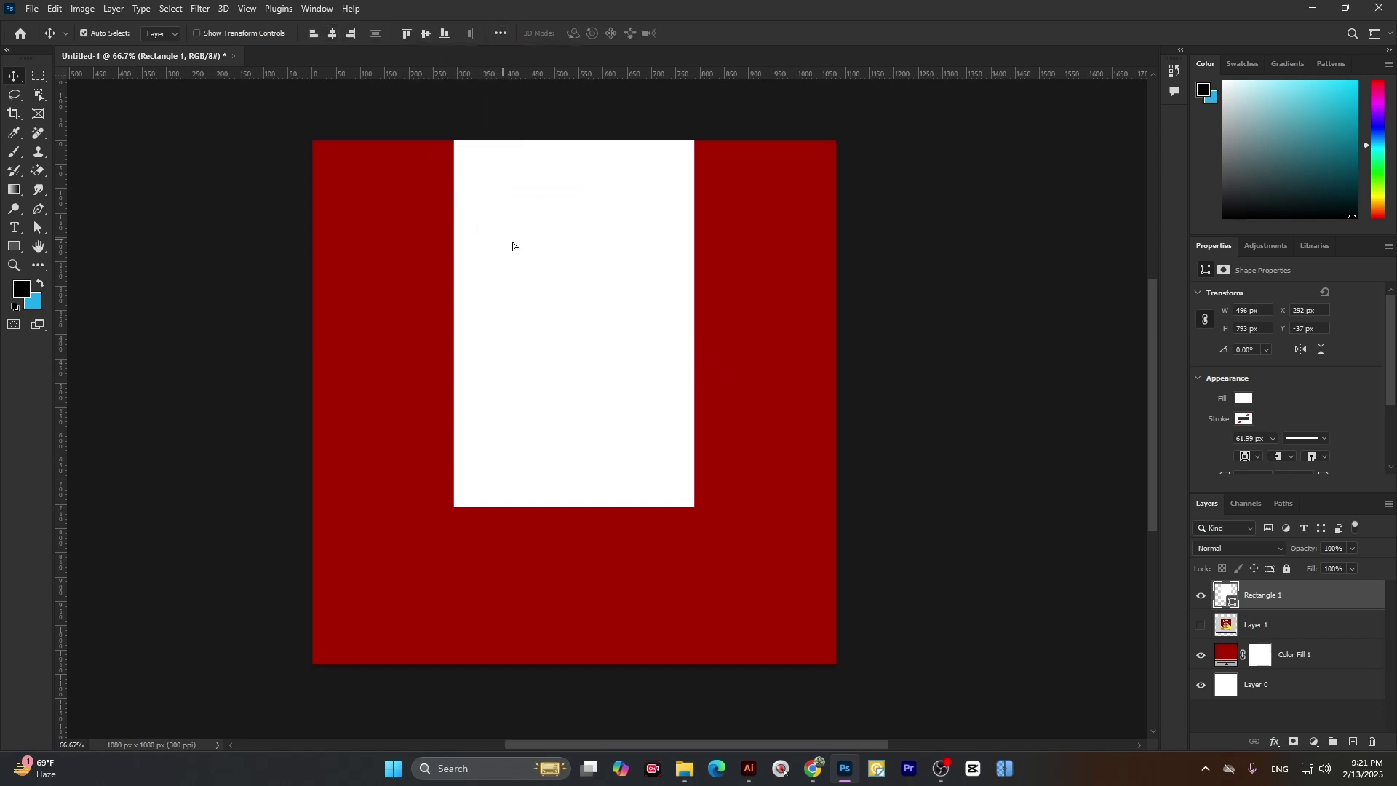
drag(511, 243, 555, 252)
click(334, 33)
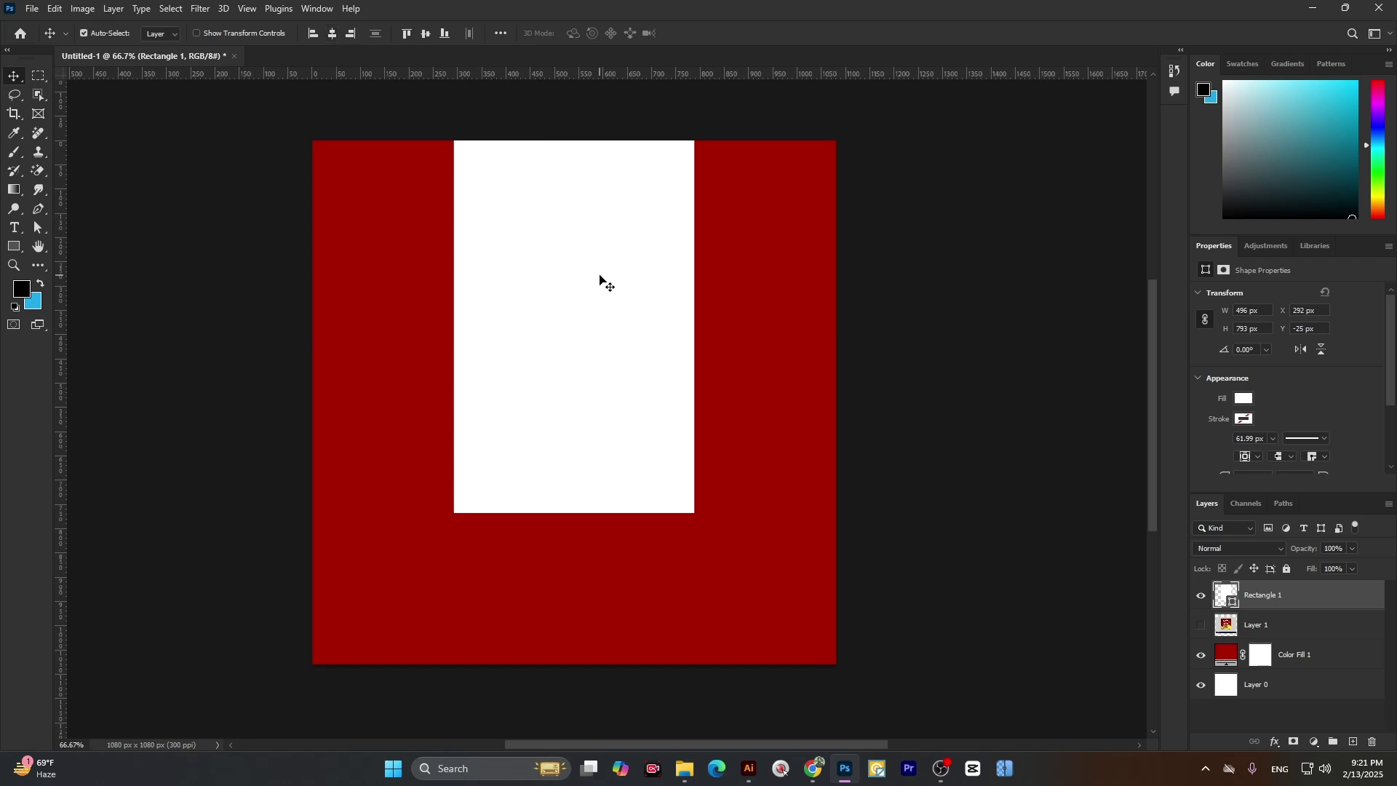
- Shorten the white rectangle from its bottom edge to about 639 px high, keeping its full width
scroll(625, 367, down, 5)
scroll(594, 422, up, 3)
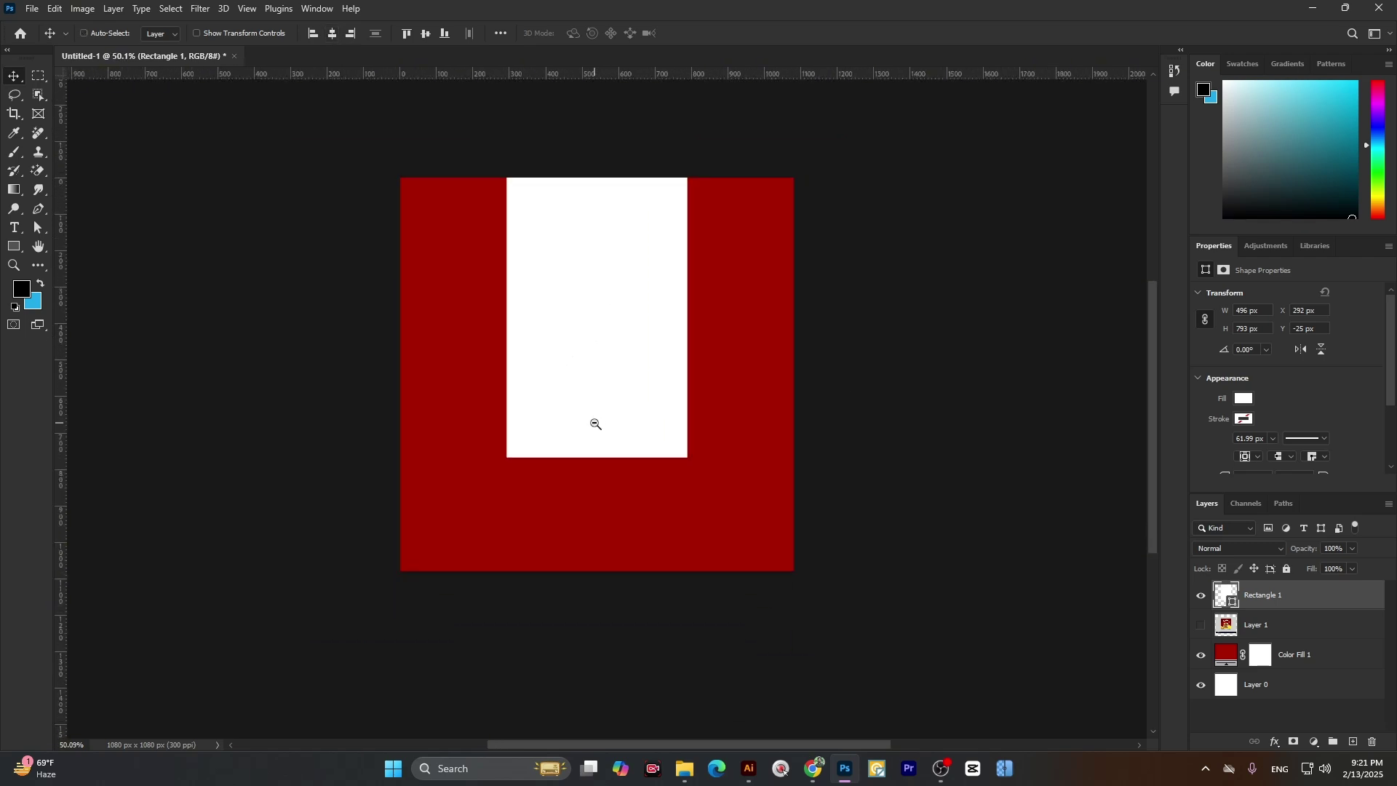
key(ctrl+t)
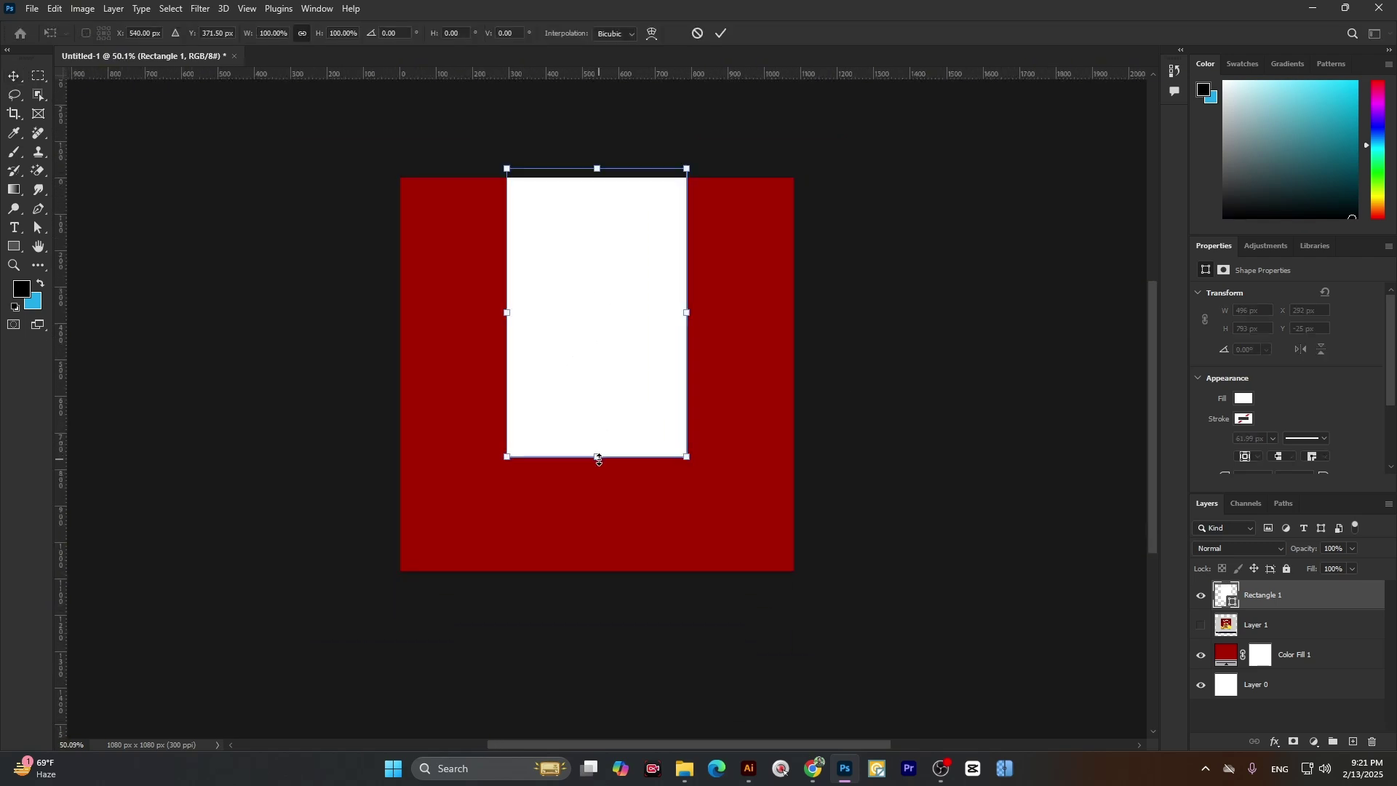
drag(597, 460, 591, 421)
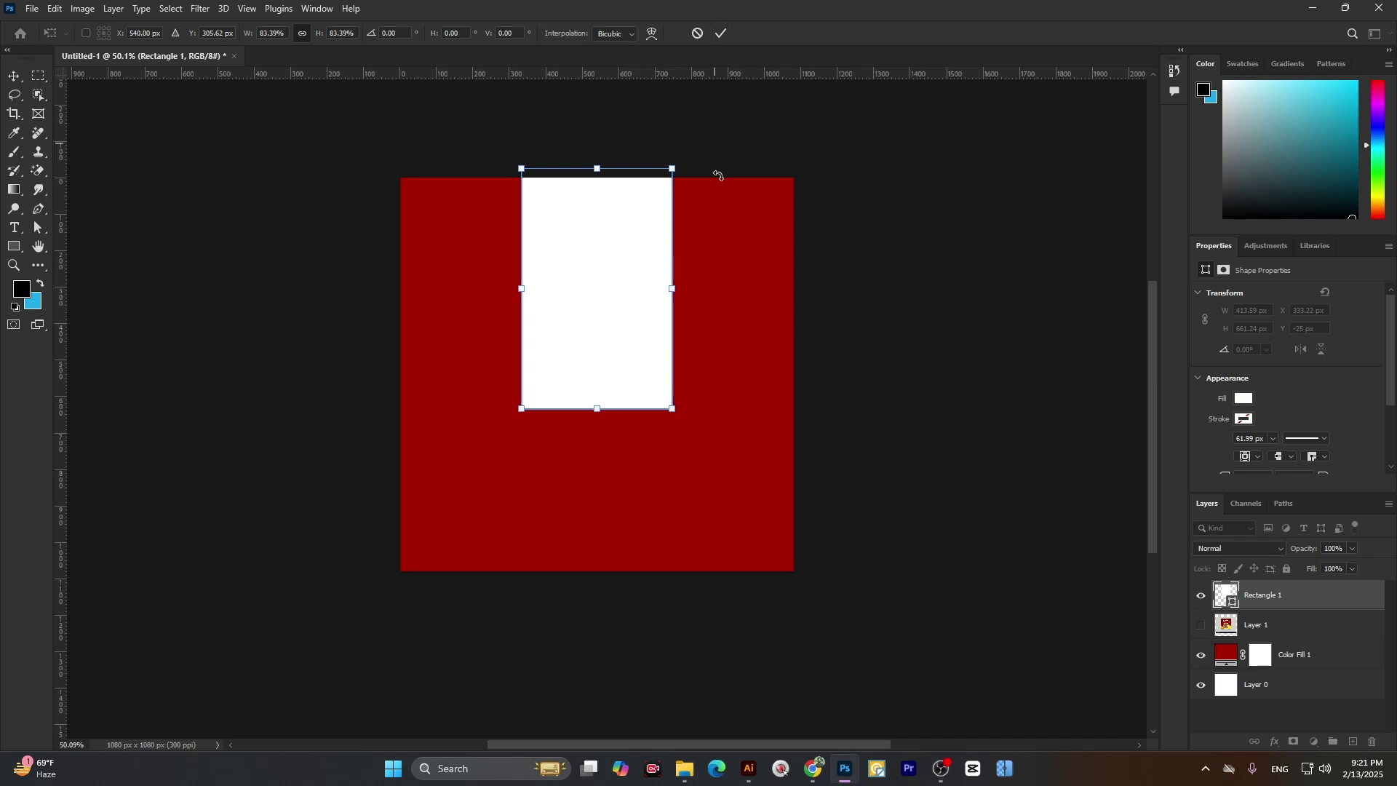
key(ctrl+z)
drag(598, 456, 597, 400)
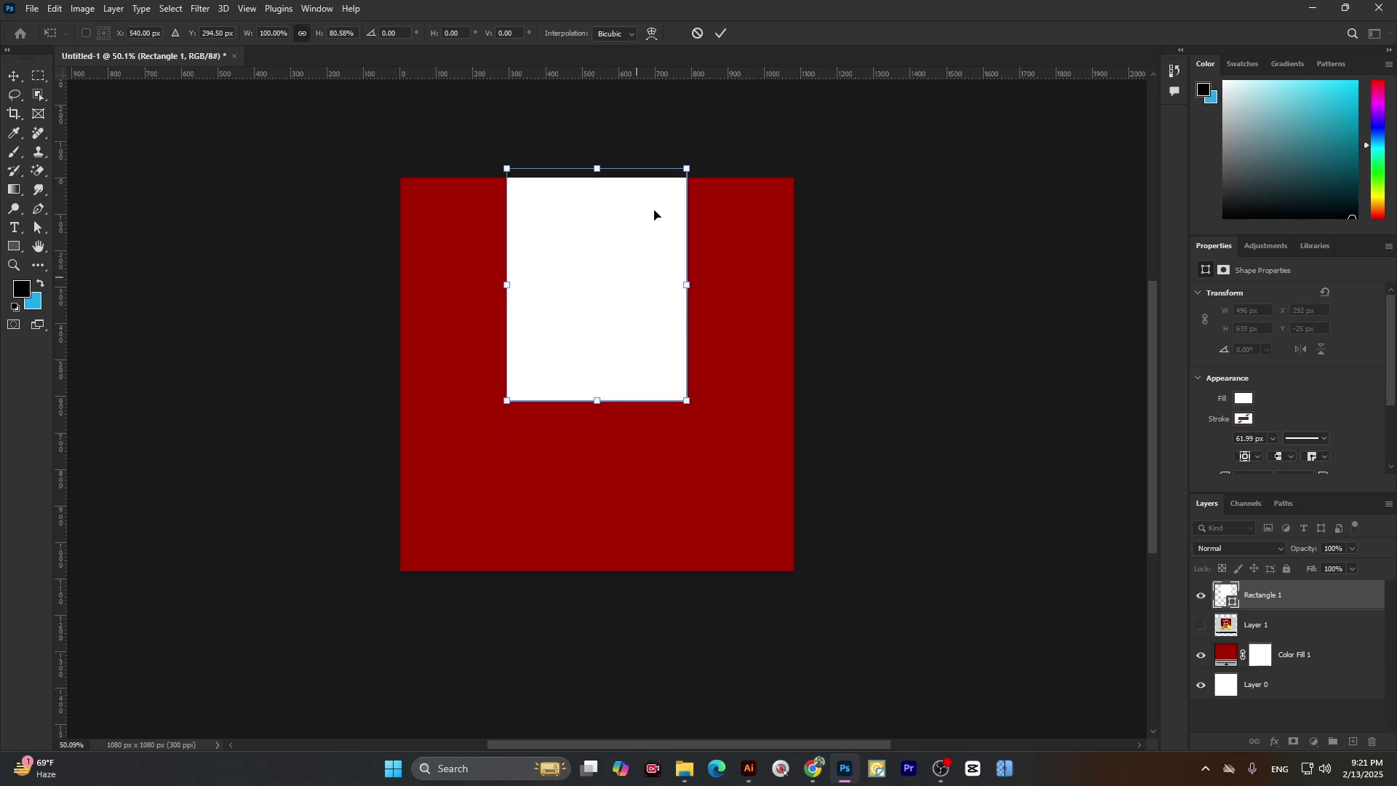
click(721, 33)
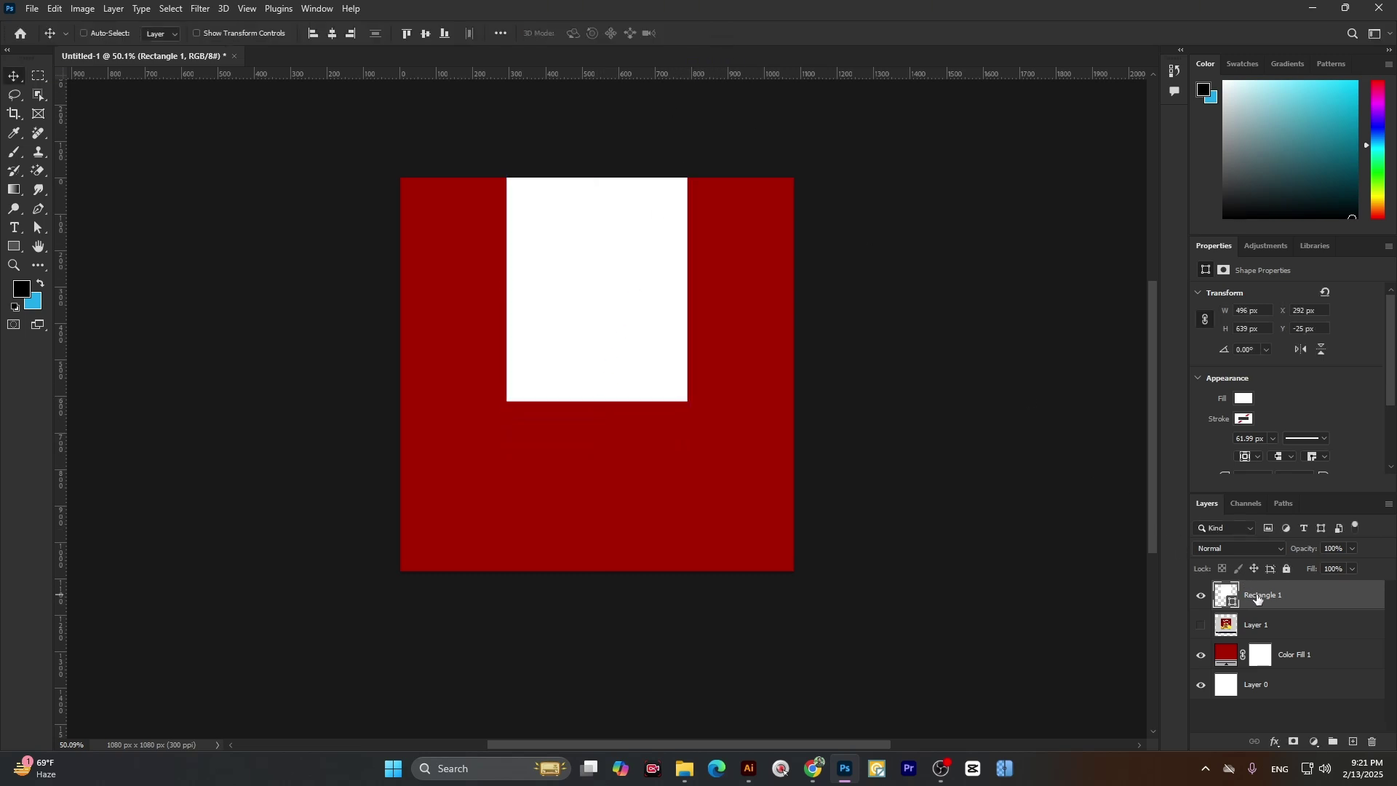
- Duplicate the white rectangle, place the copy directly below the original at about Y 614 px, and shorten it to about 513 px high
key(ctrl+j)
key(ctrl+t)
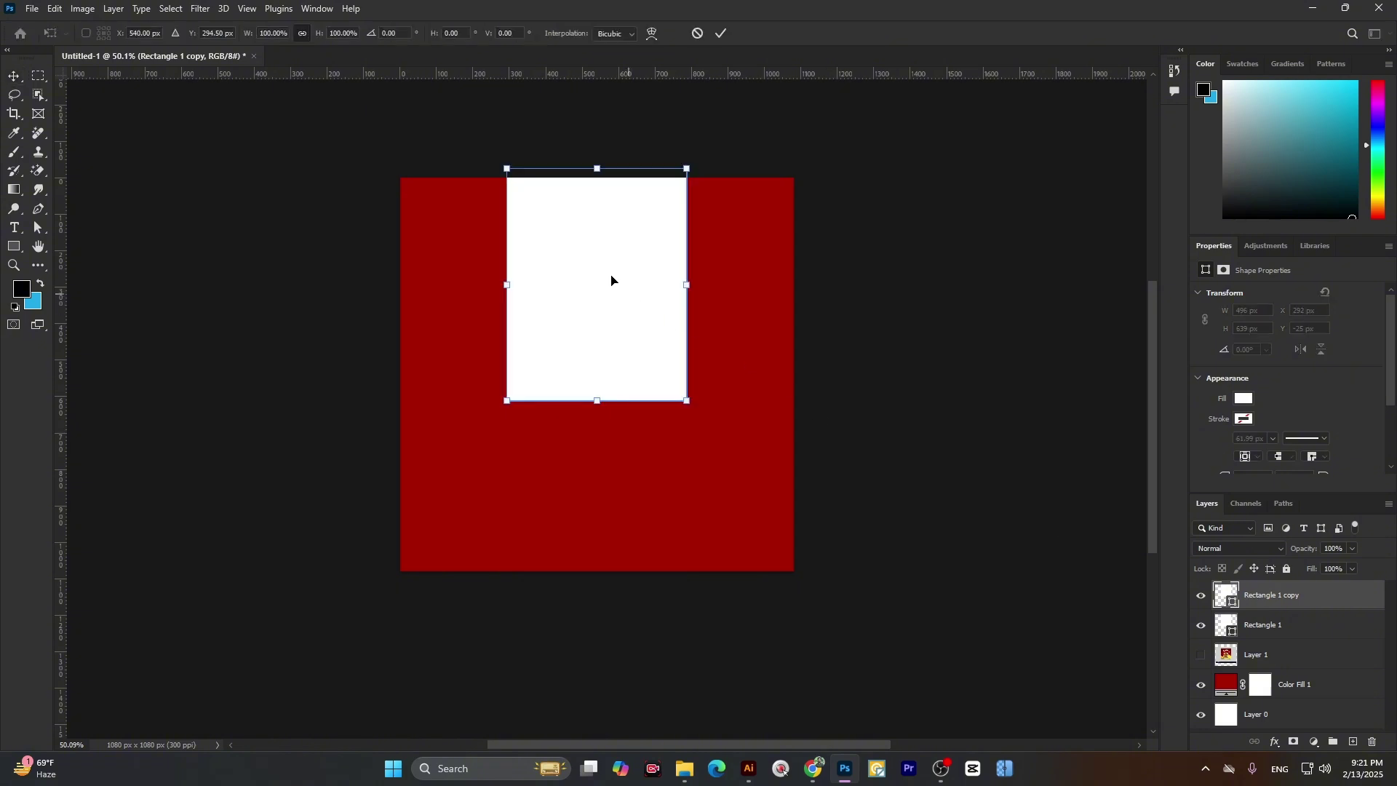
drag(602, 246, 585, 477)
drag(596, 631, 588, 586)
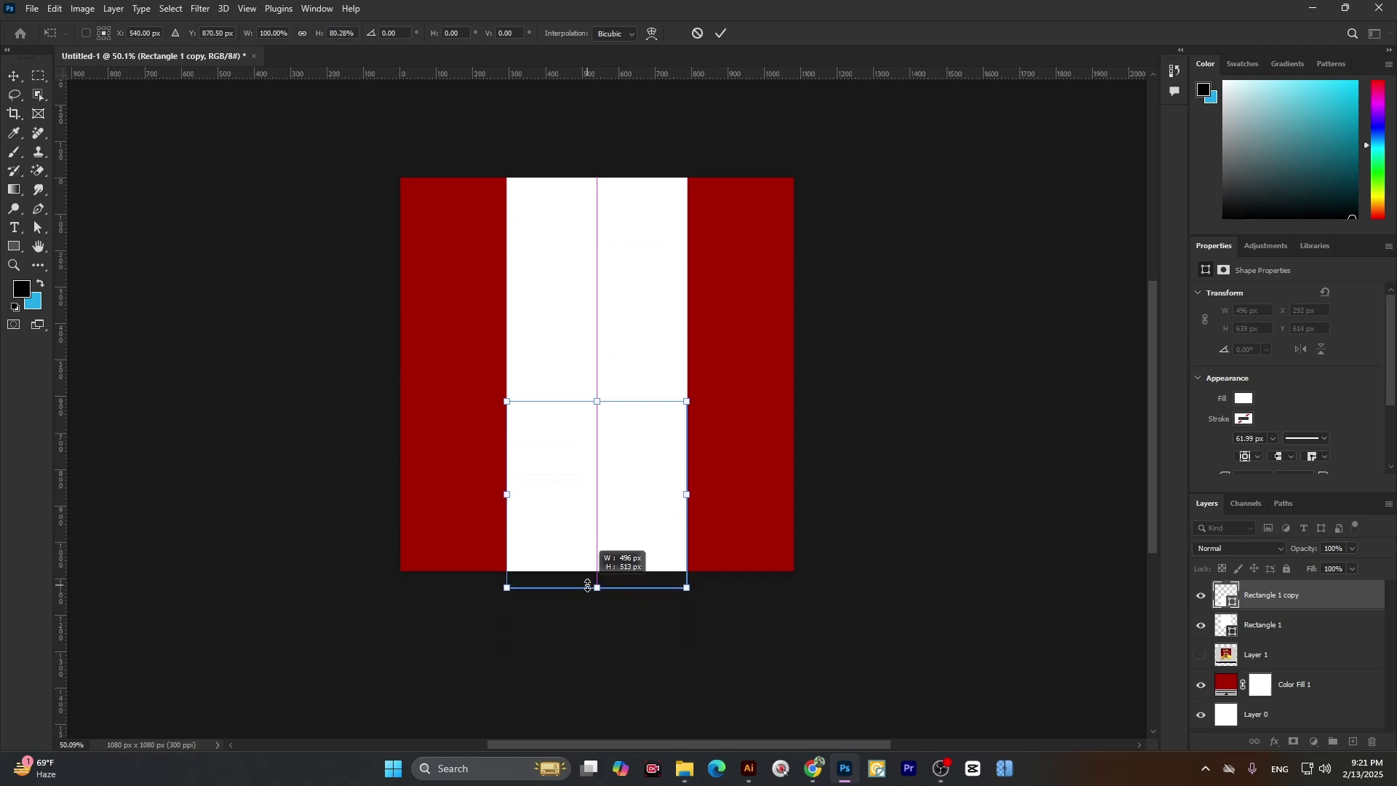
drag(588, 585, 587, 585)
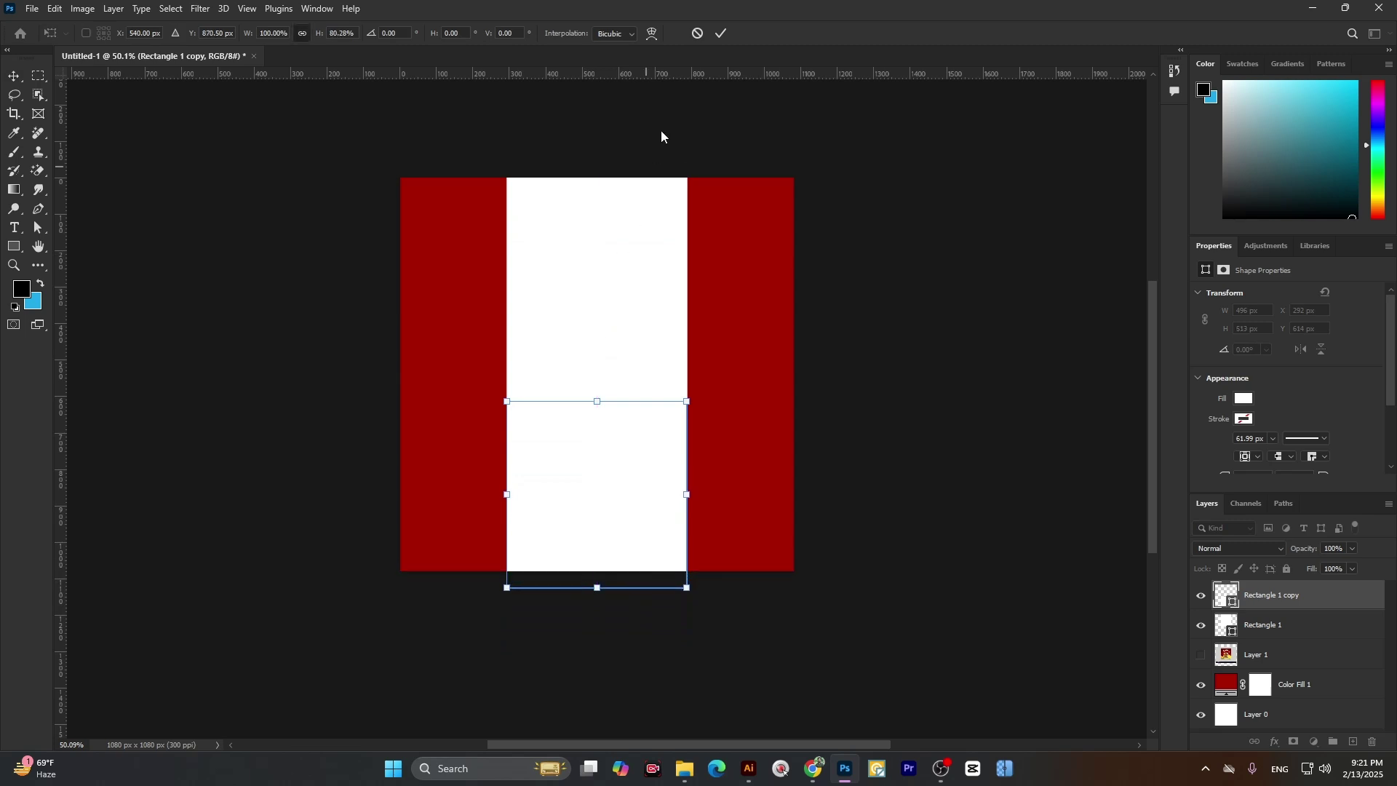
click(720, 34)
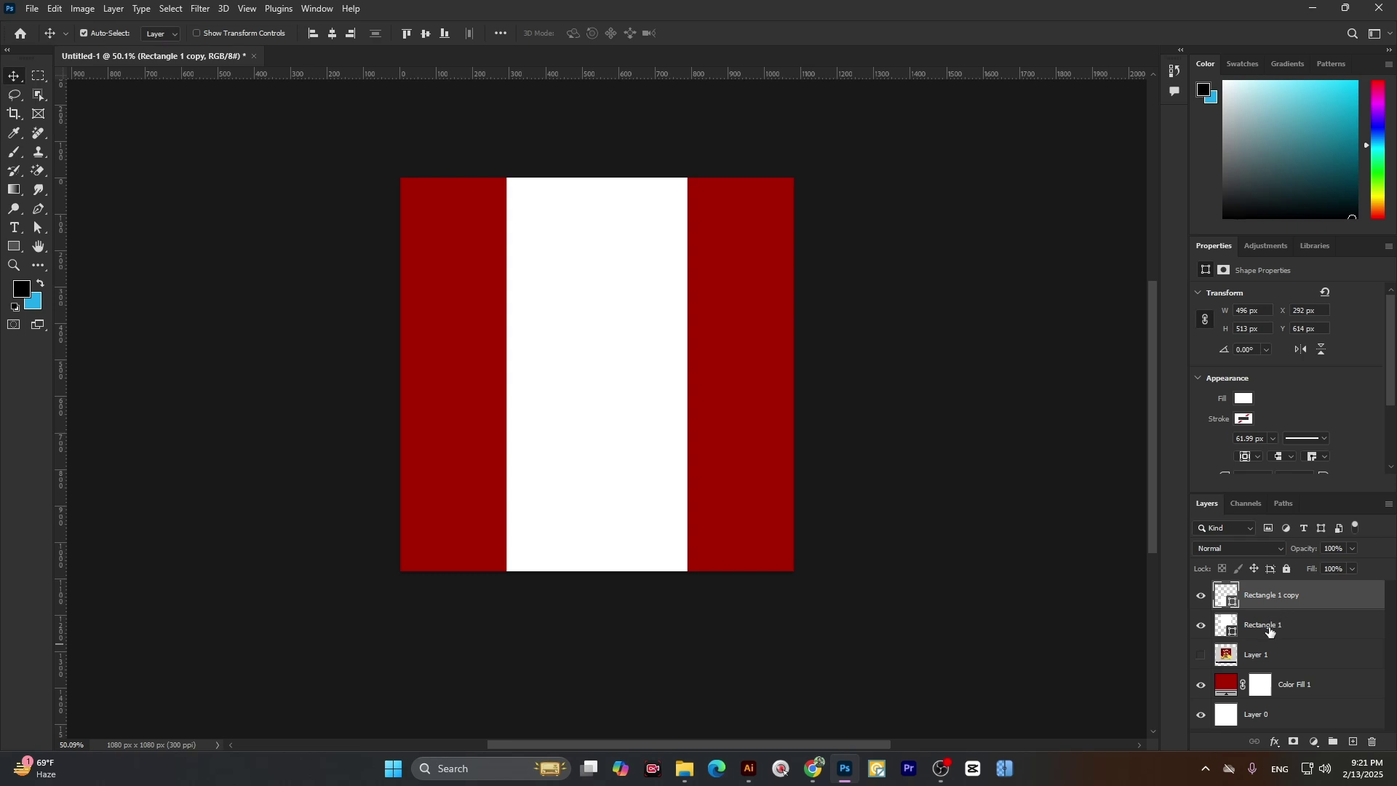
- Show the pasted template layer and move it to about X -255, Y 91 px so its poster shows beside the rectangles
click(1271, 624)
click(1201, 655)
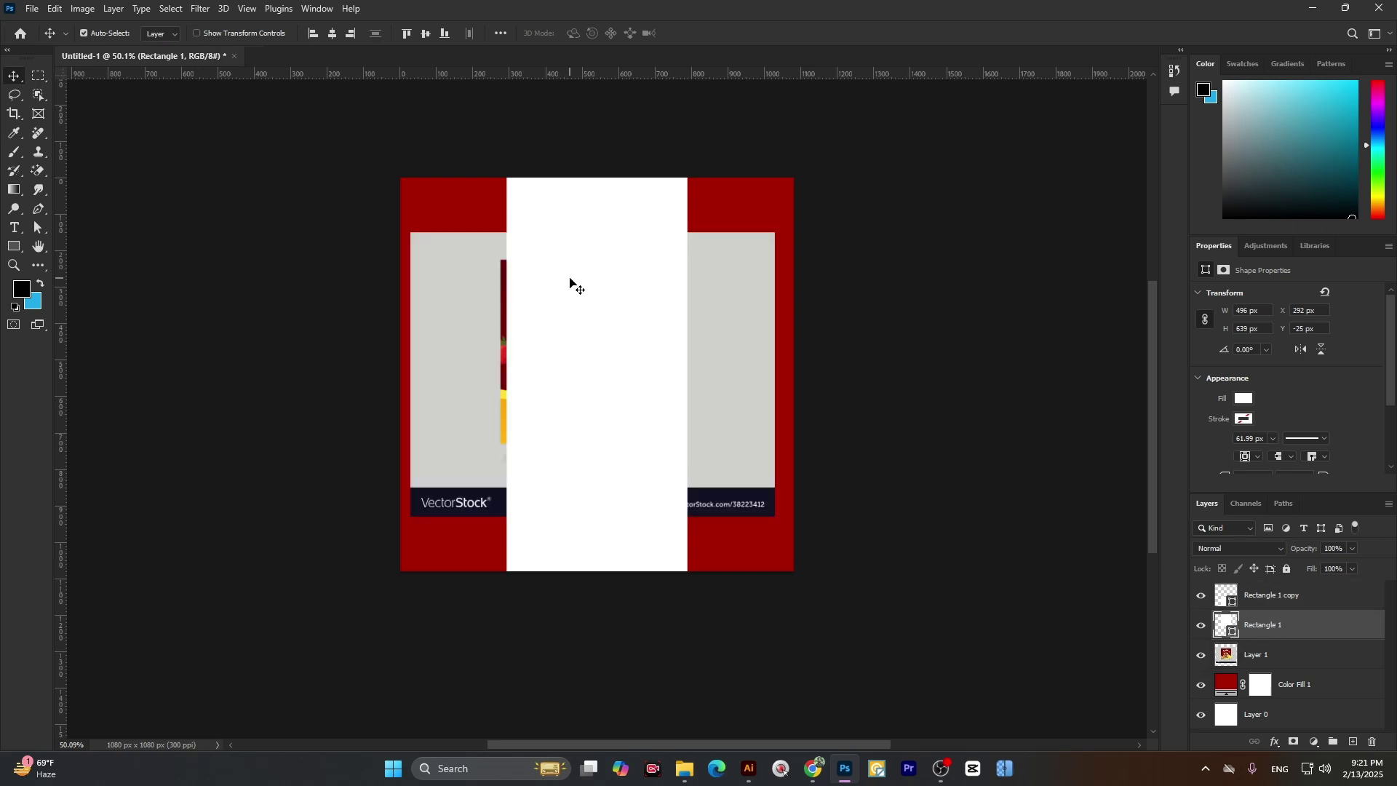
drag(440, 315, 351, 294)
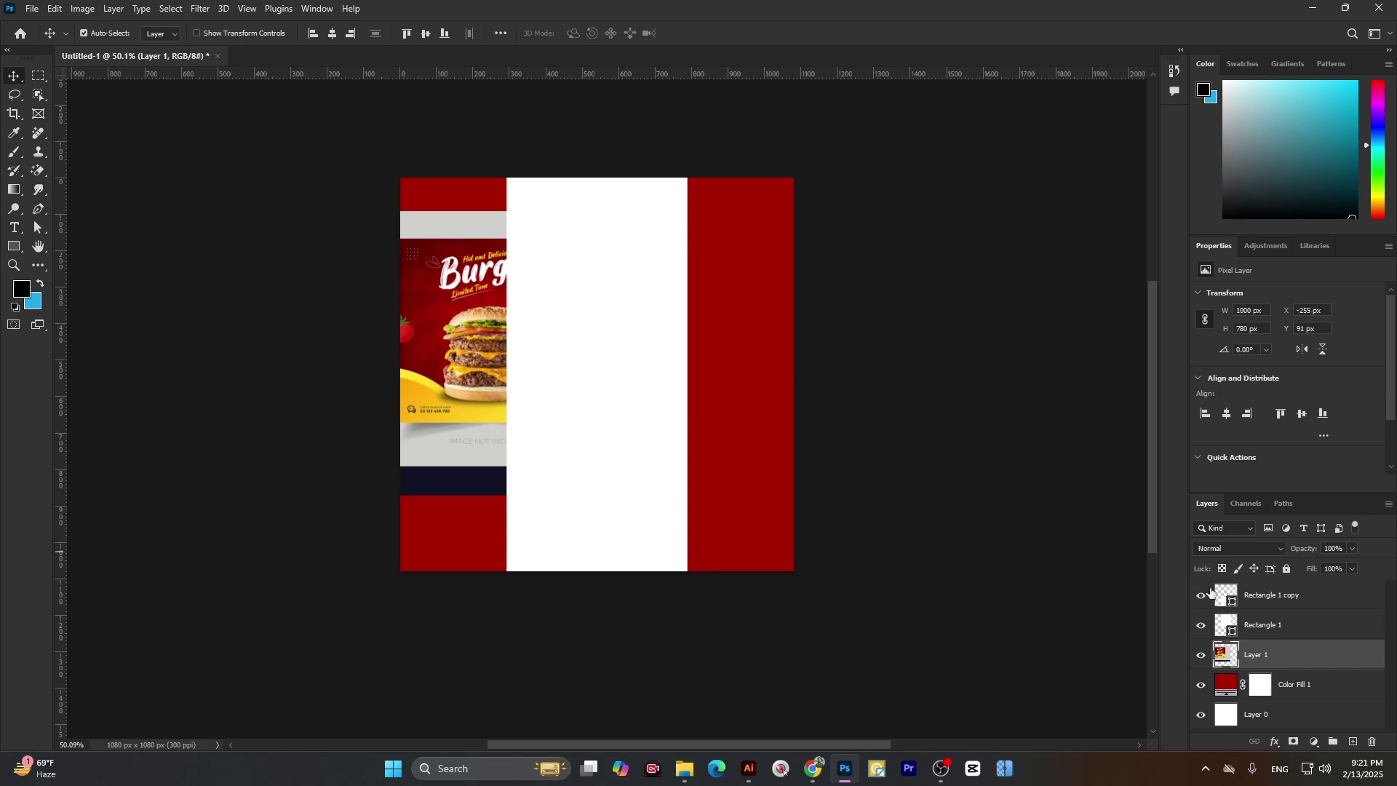
- Recolor the upper rectangle to yellow ffe12e, sampled from the template poster's curved yellow shape
click(1259, 627)
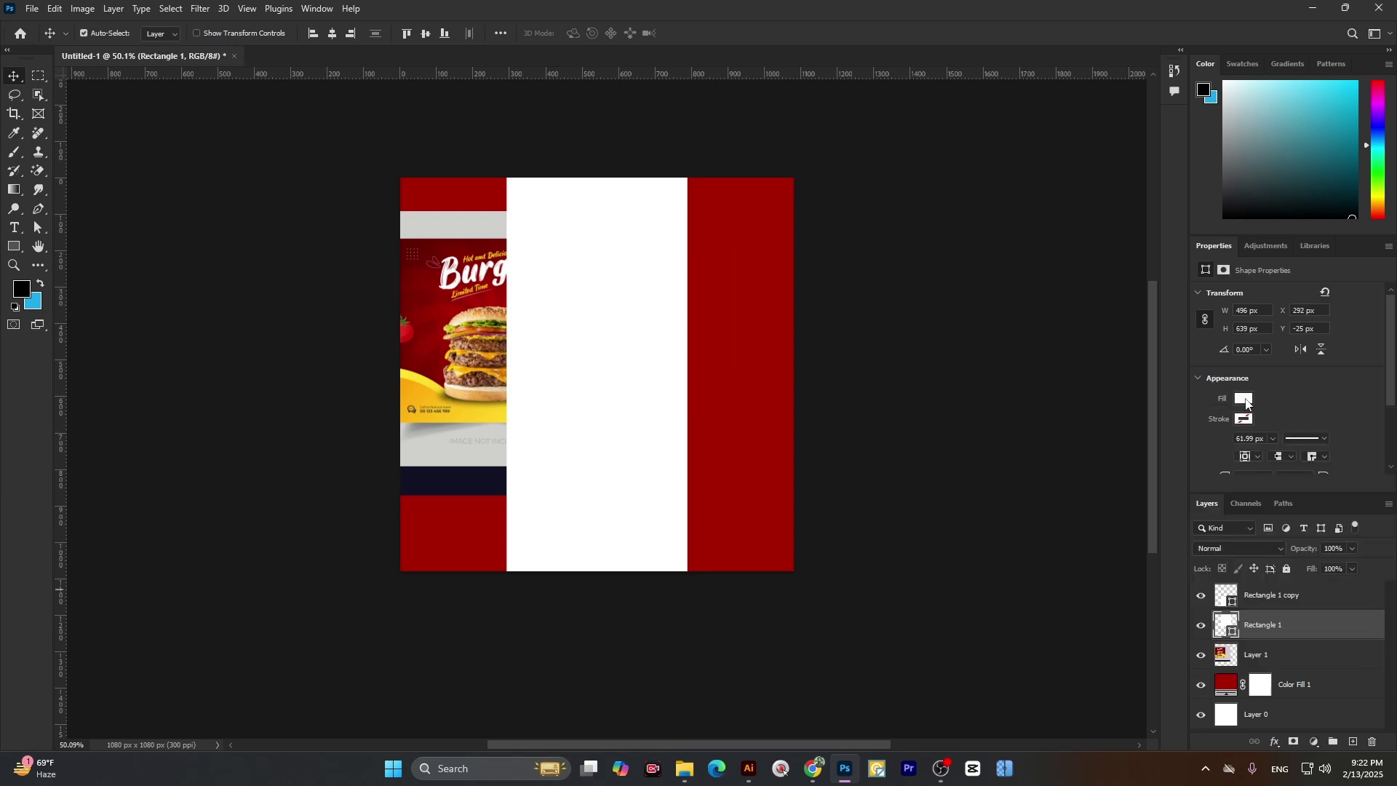
click(1244, 399)
click(1375, 429)
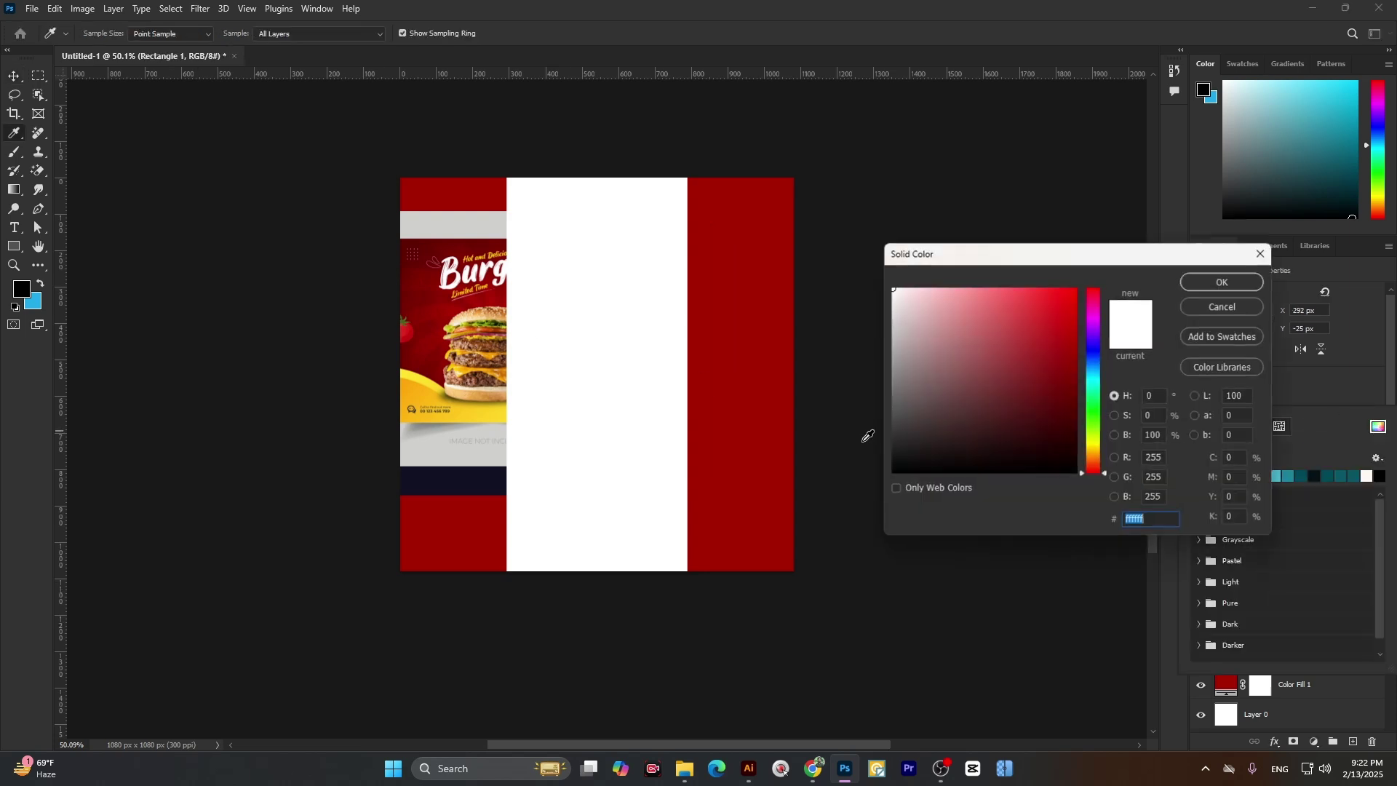
click(419, 377)
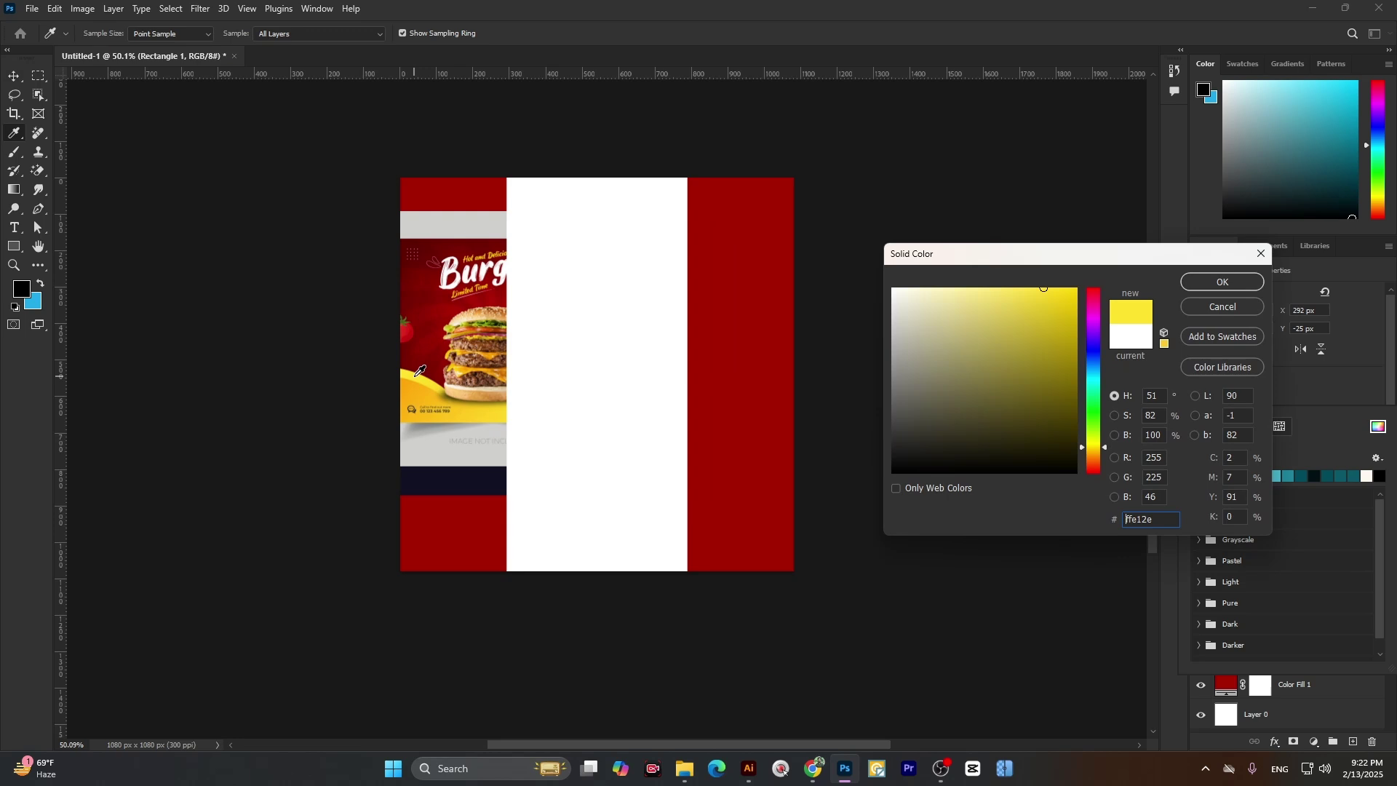
click(1235, 292)
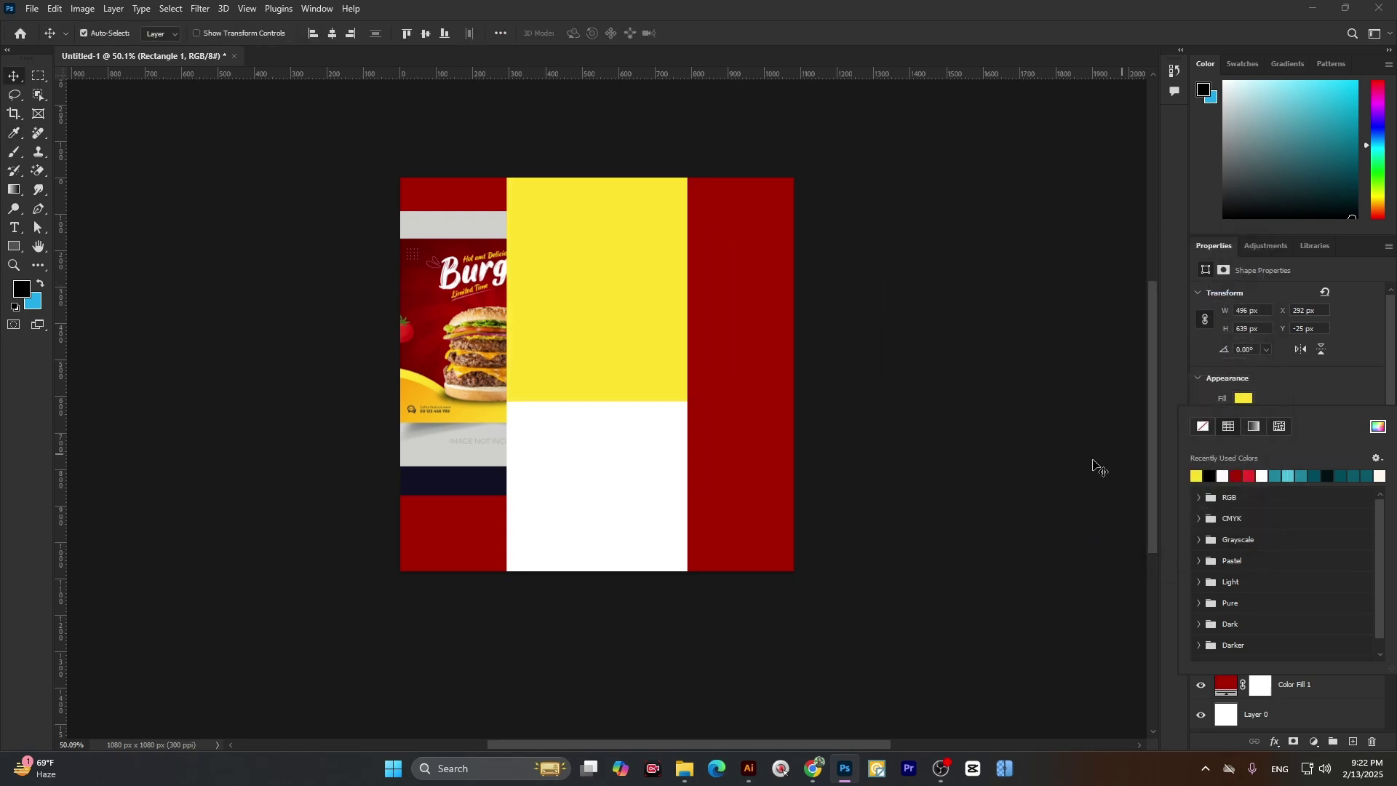
- Fill the lower rectangle with the same recently used yellow
key(v)
click(593, 472)
click(1245, 400)
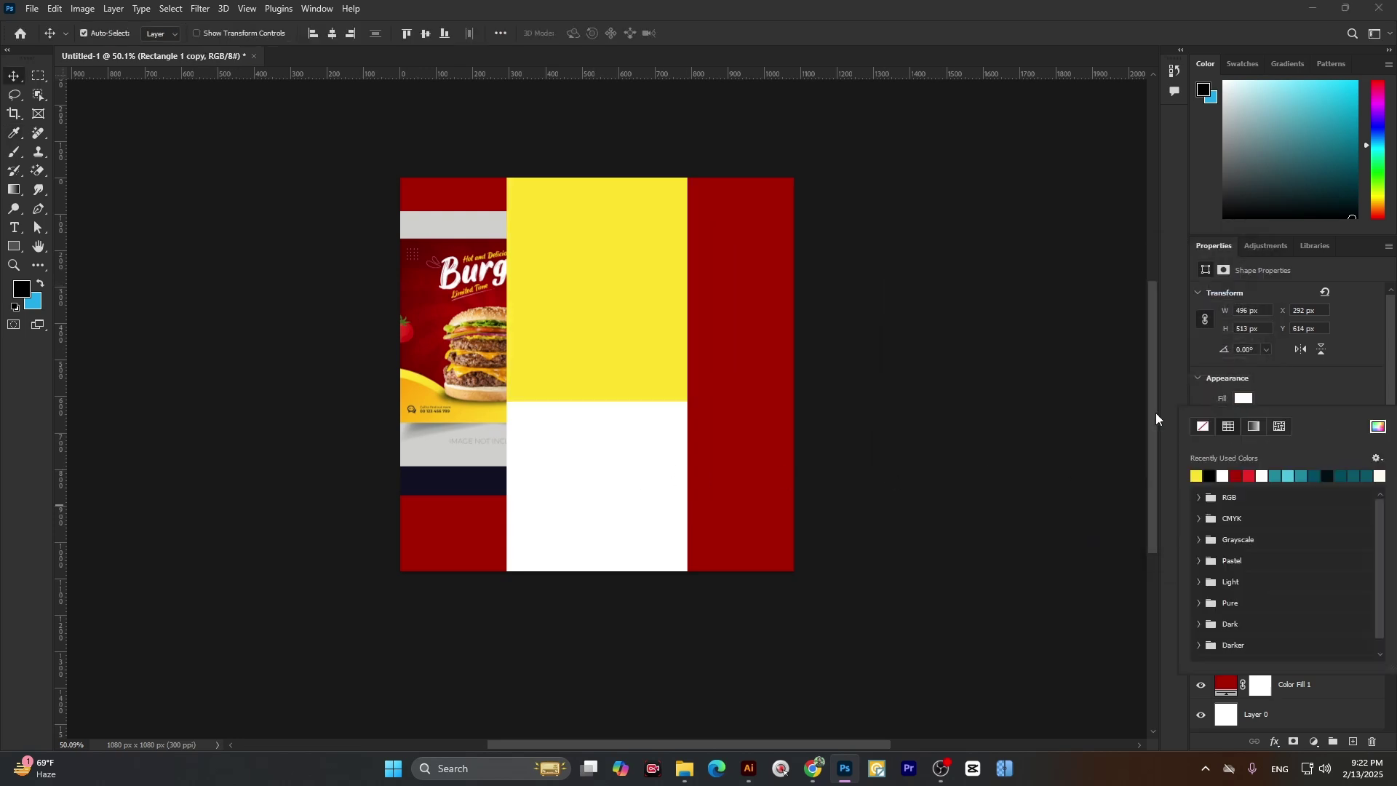
click(1197, 476)
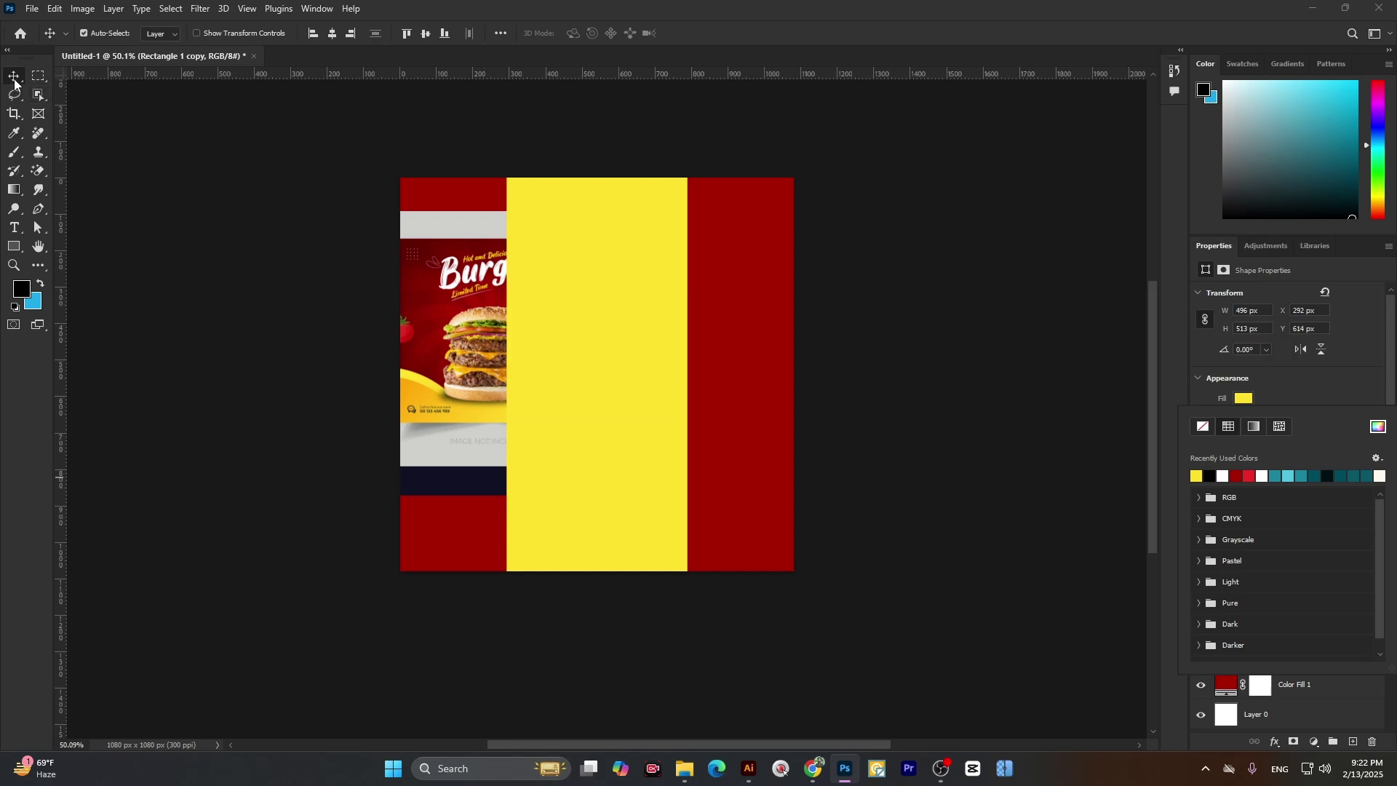
key(Escape)
- Move the pasted template to about X -291, Y 0 px and hide its layer
drag(453, 357, 442, 323)
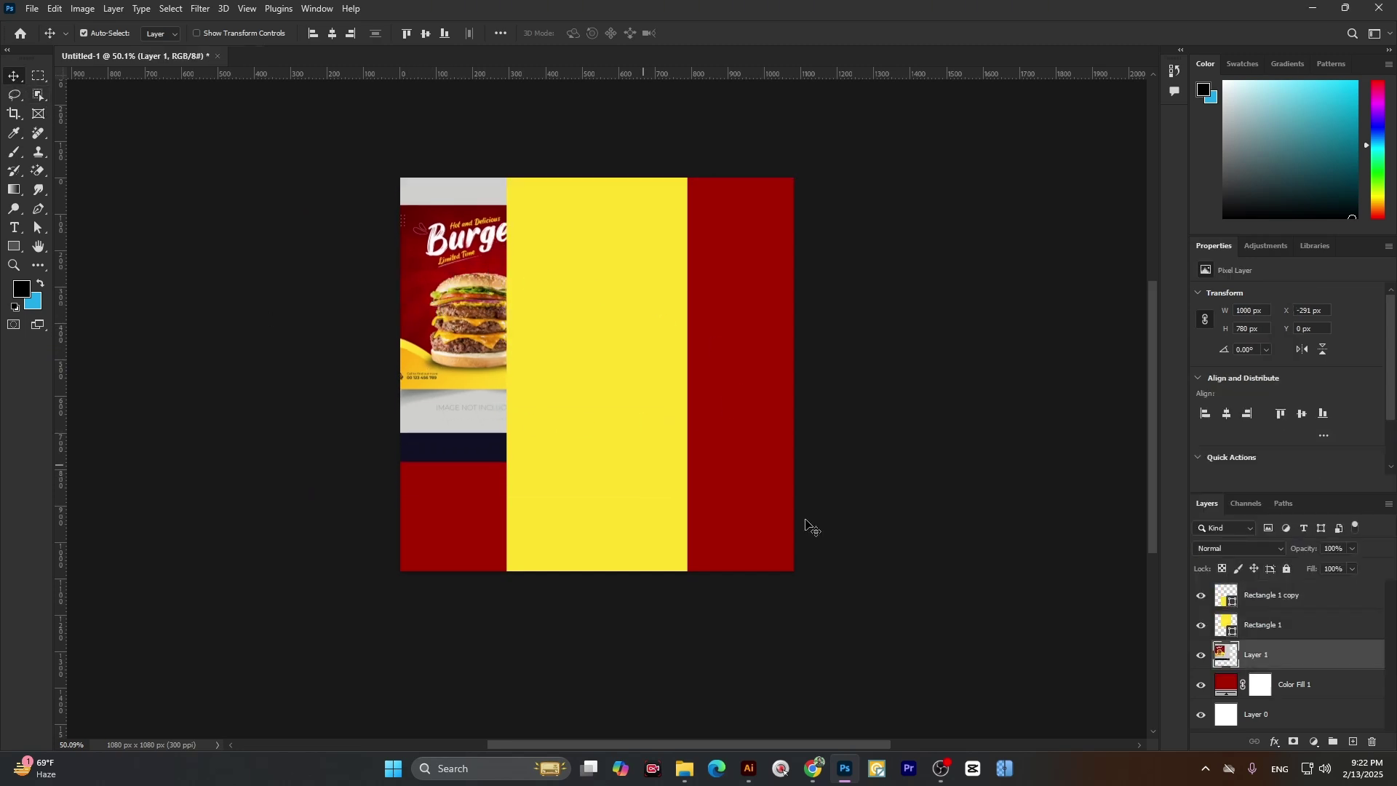
click(1200, 659)
- Apply a Perspective transform to the lower yellow rectangle, spreading its bottom corners past the canvas sides to about 255% width
click(644, 522)
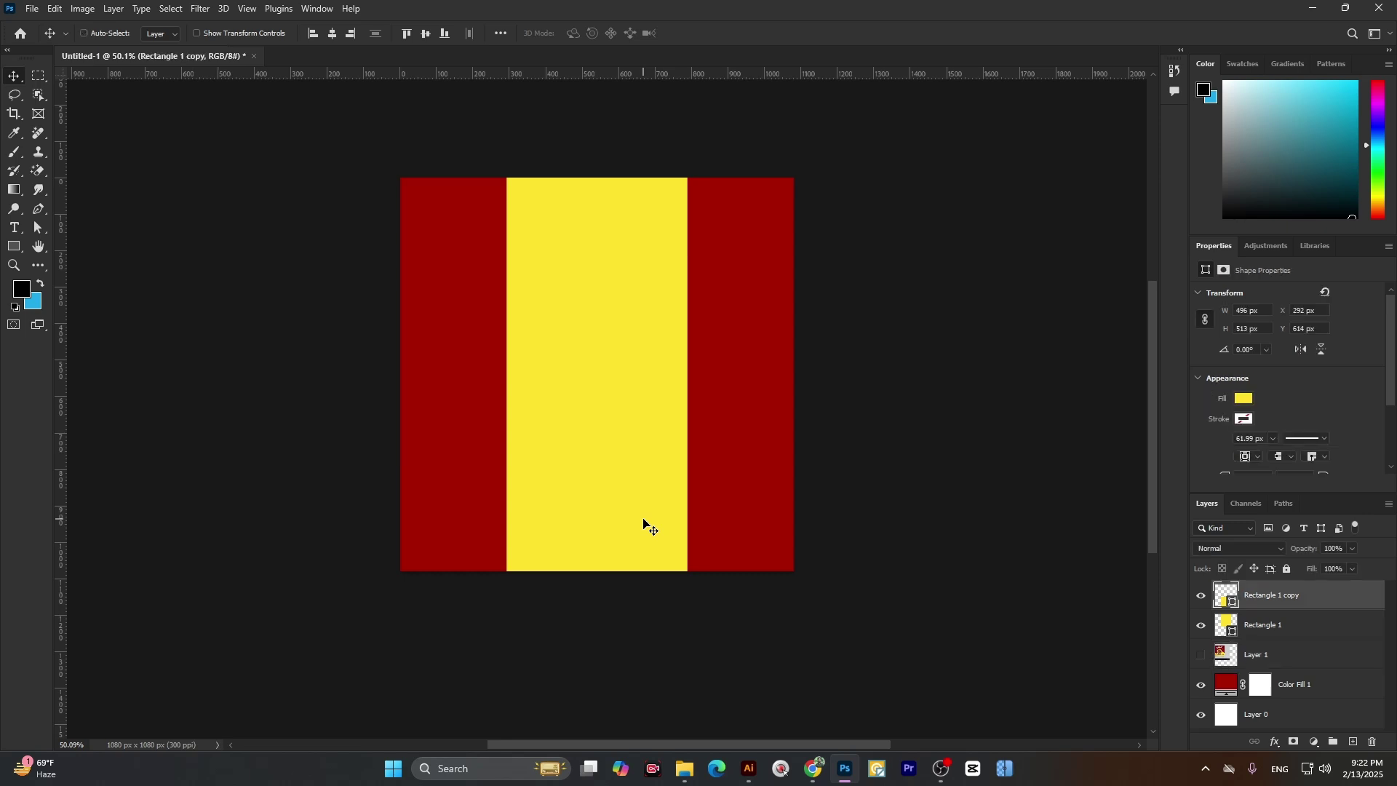
key(ctrl+t)
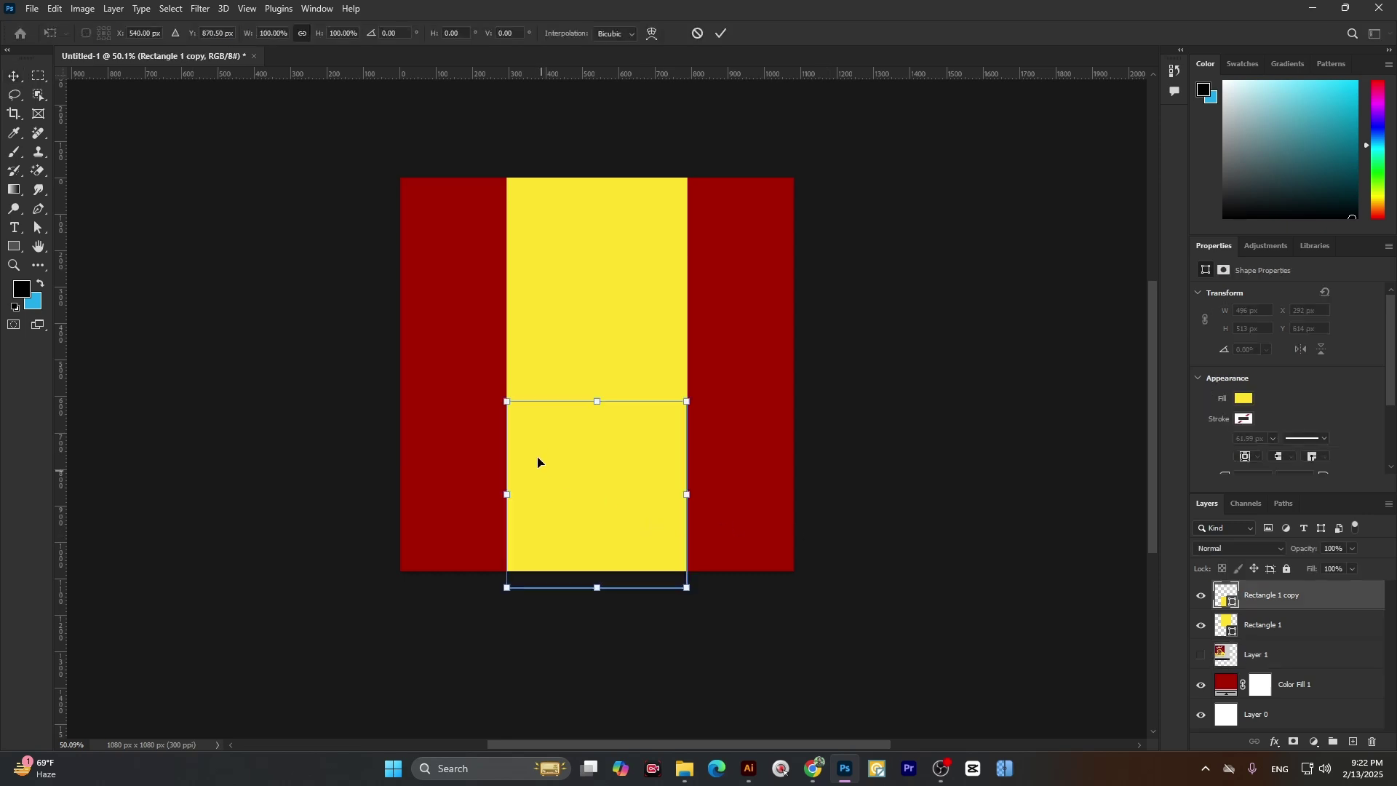
right_click(542, 445)
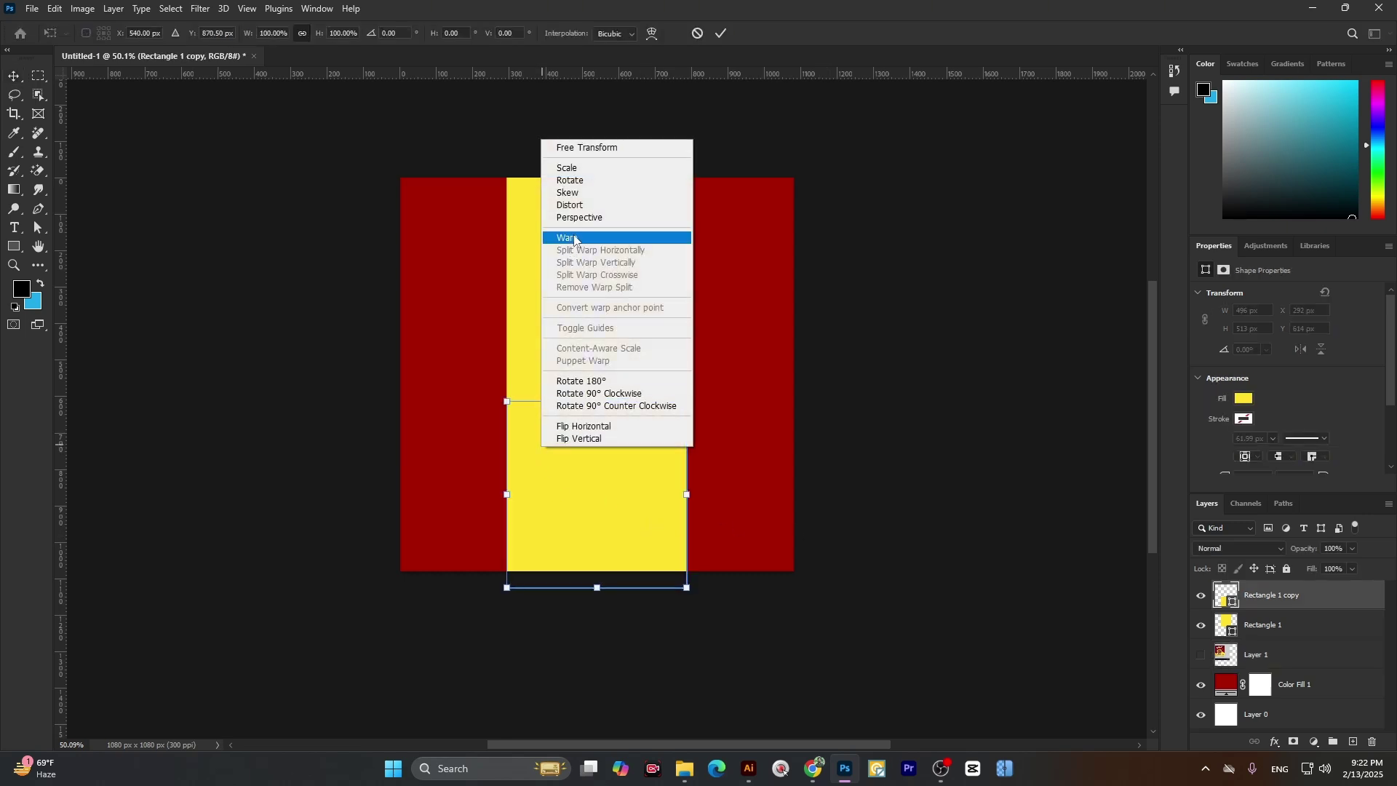
click(612, 218)
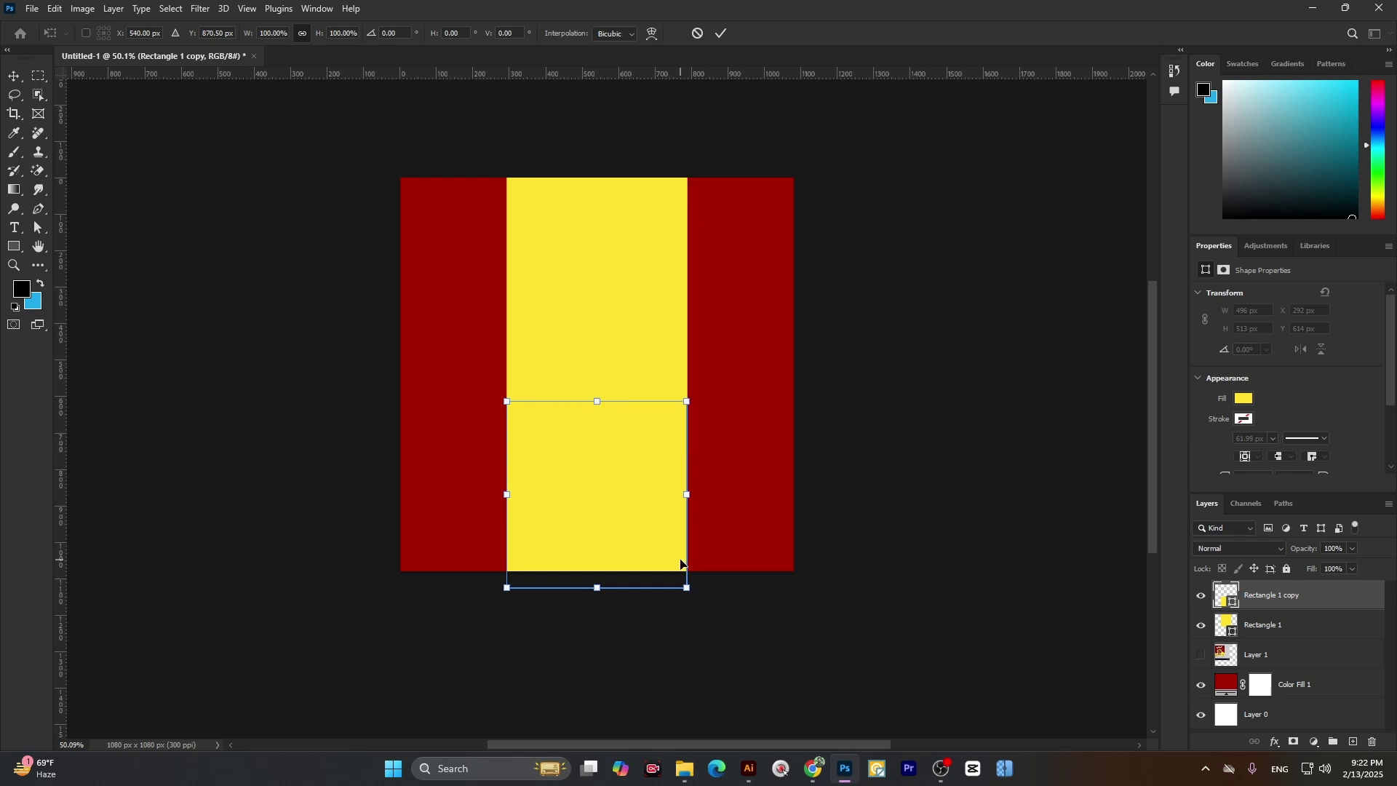
drag(688, 595, 827, 603)
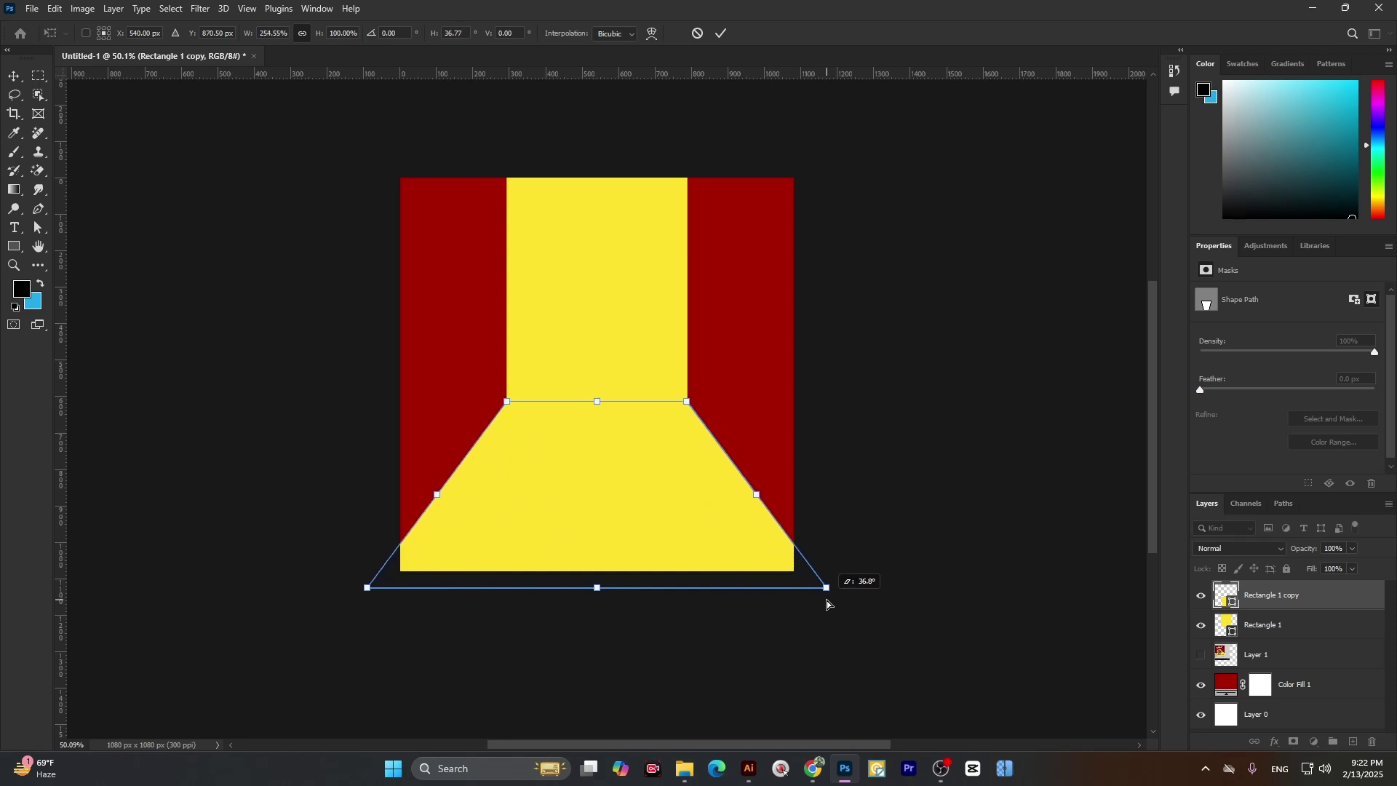
drag(827, 603, 828, 605)
click(722, 33)
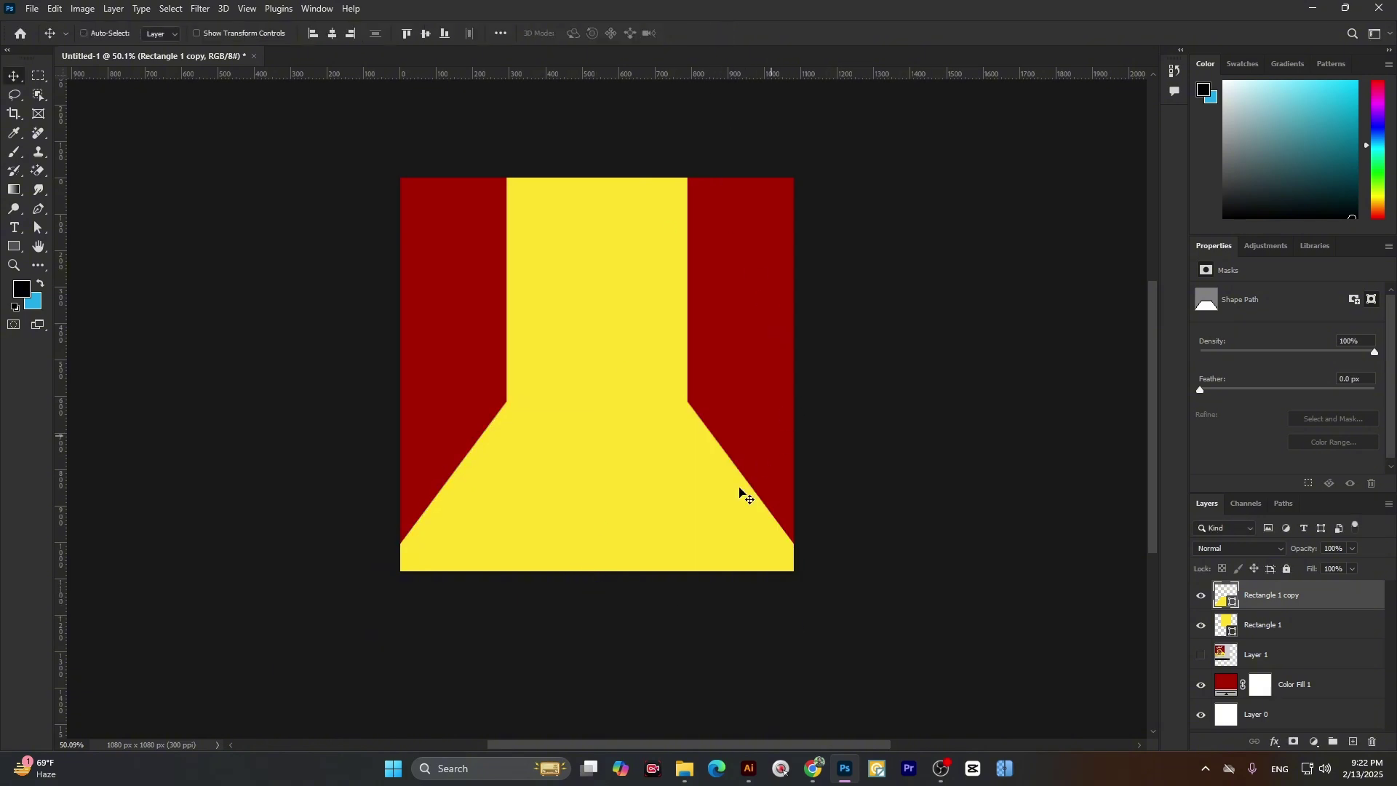
- Shorten the yellow trapezoid to about 91% height so its bottom edge meets the canvas's bottom edge
key(ctrl+t)
mouse_move(598, 595)
mouse_down()
mouse_move(599, 531)
mouse_move(600, 582)
mouse_up()
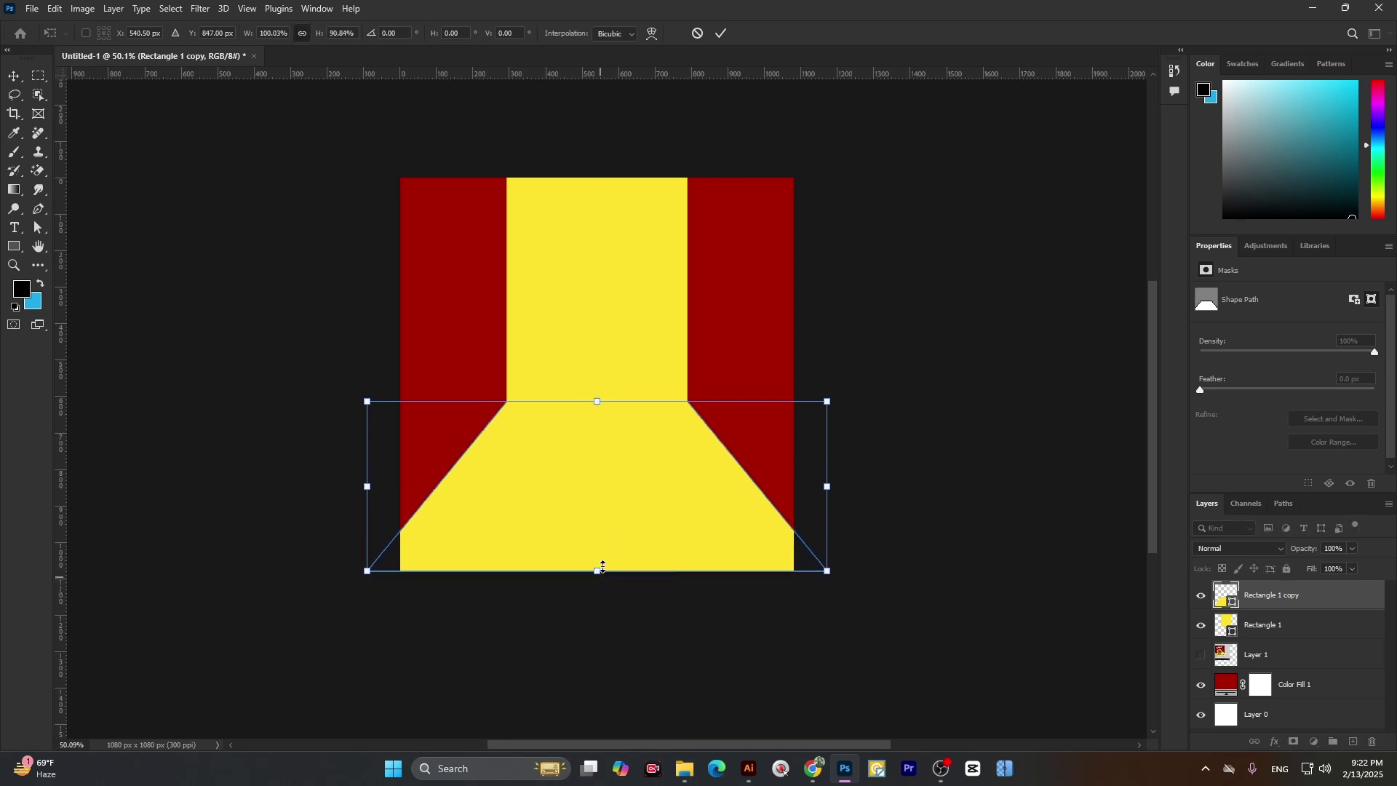
click(720, 34)
- Duplicate the upper yellow rectangle, reshape it into a 1080 px wide band at about Y 967 px, and bring its layer to the top
scroll(605, 604, up, 1)
scroll(603, 605, down, 1)
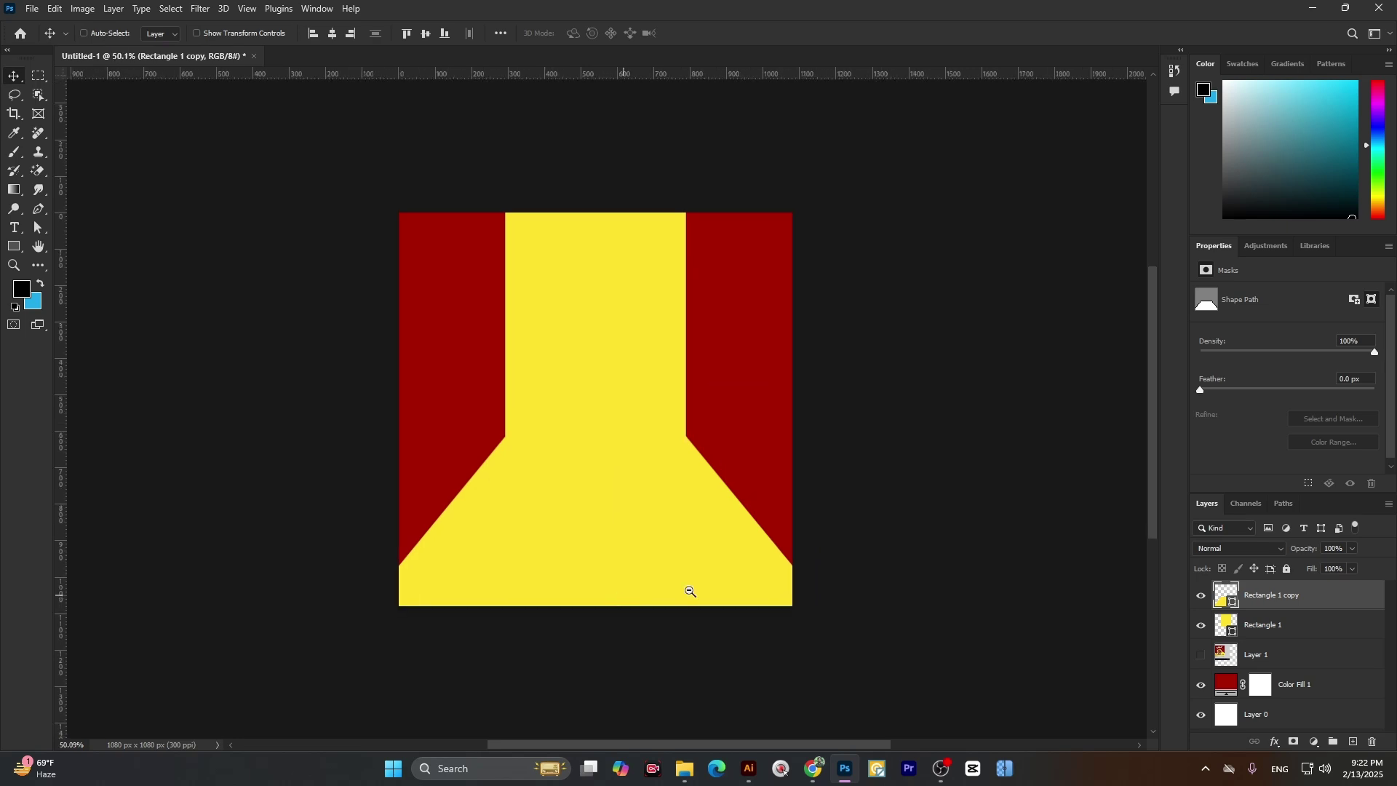
click(608, 340)
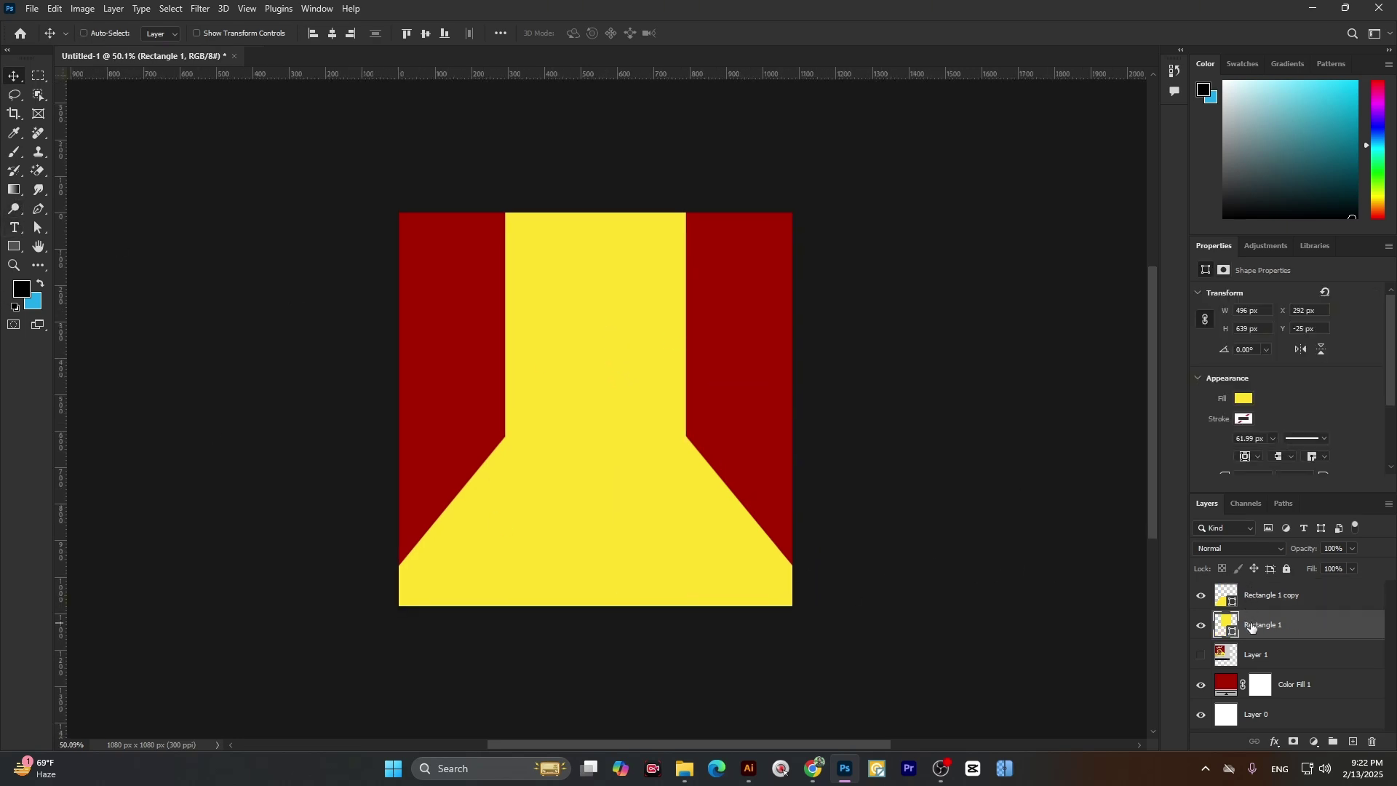
key(ctrl+j)
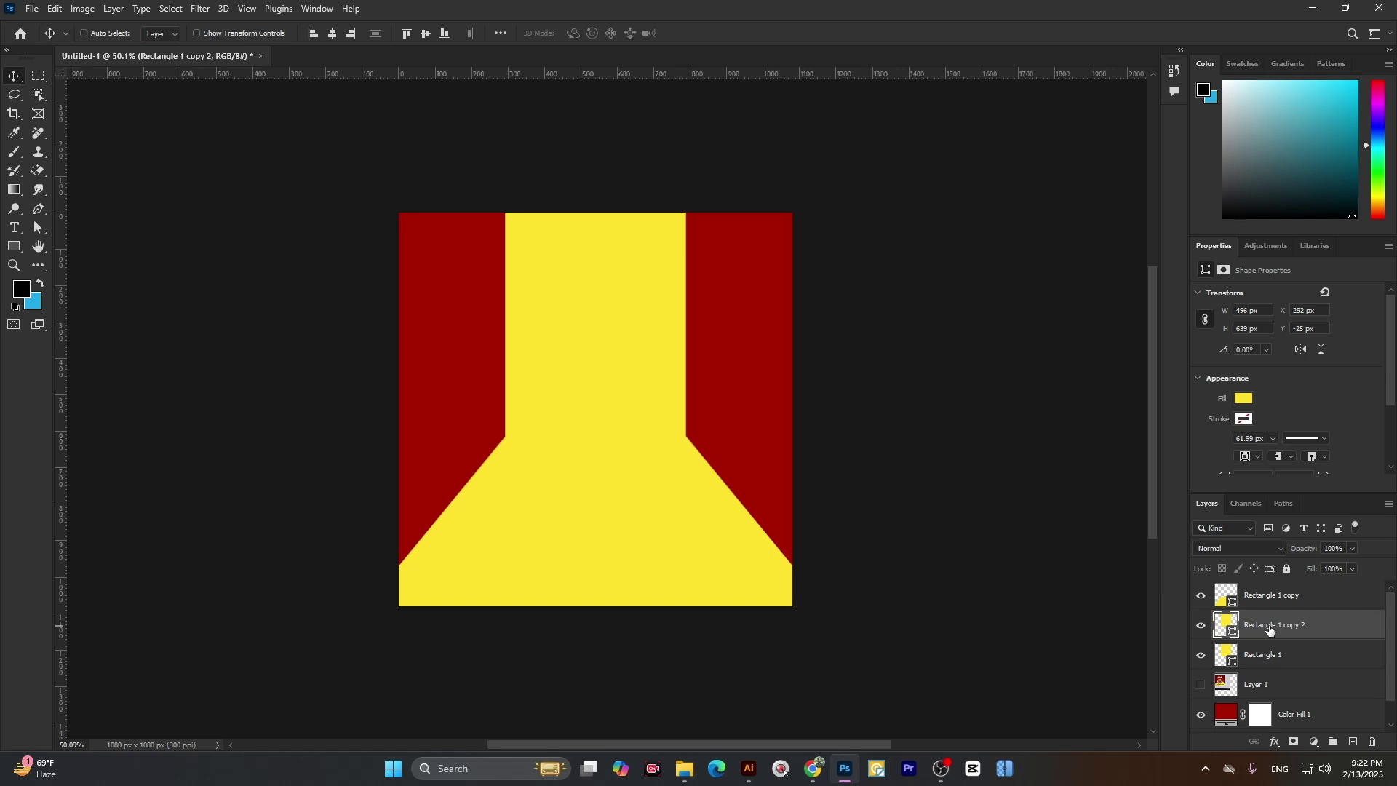
key(ctrl+t)
drag(595, 196, 550, 582)
drag(669, 586, 792, 595)
drag(489, 590, 399, 601)
drag(451, 587, 449, 610)
click(721, 34)
drag(1262, 640, 1260, 594)
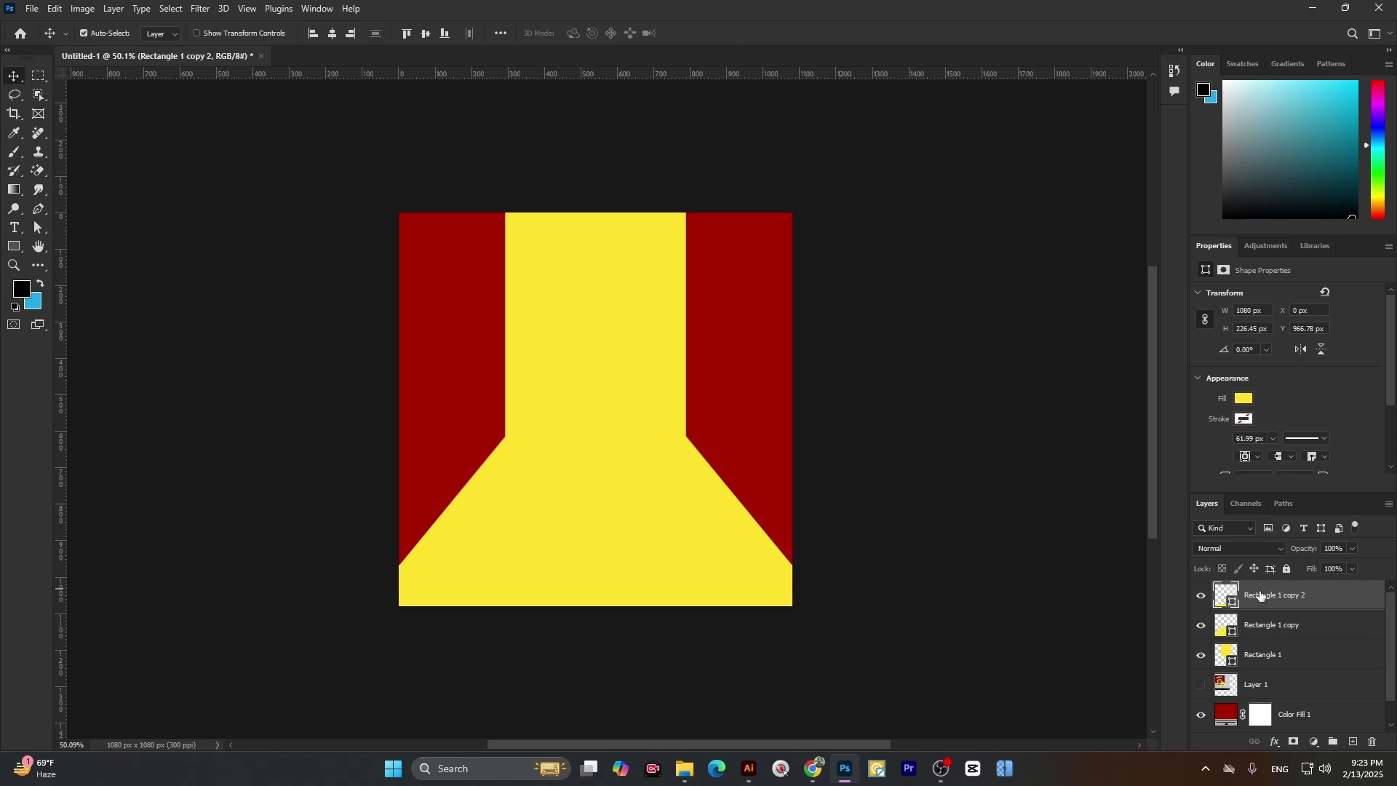
- Fill the bottom band with orange #ffb011 sampled from the reference template, showing the template layer only while sampling
click(1202, 685)
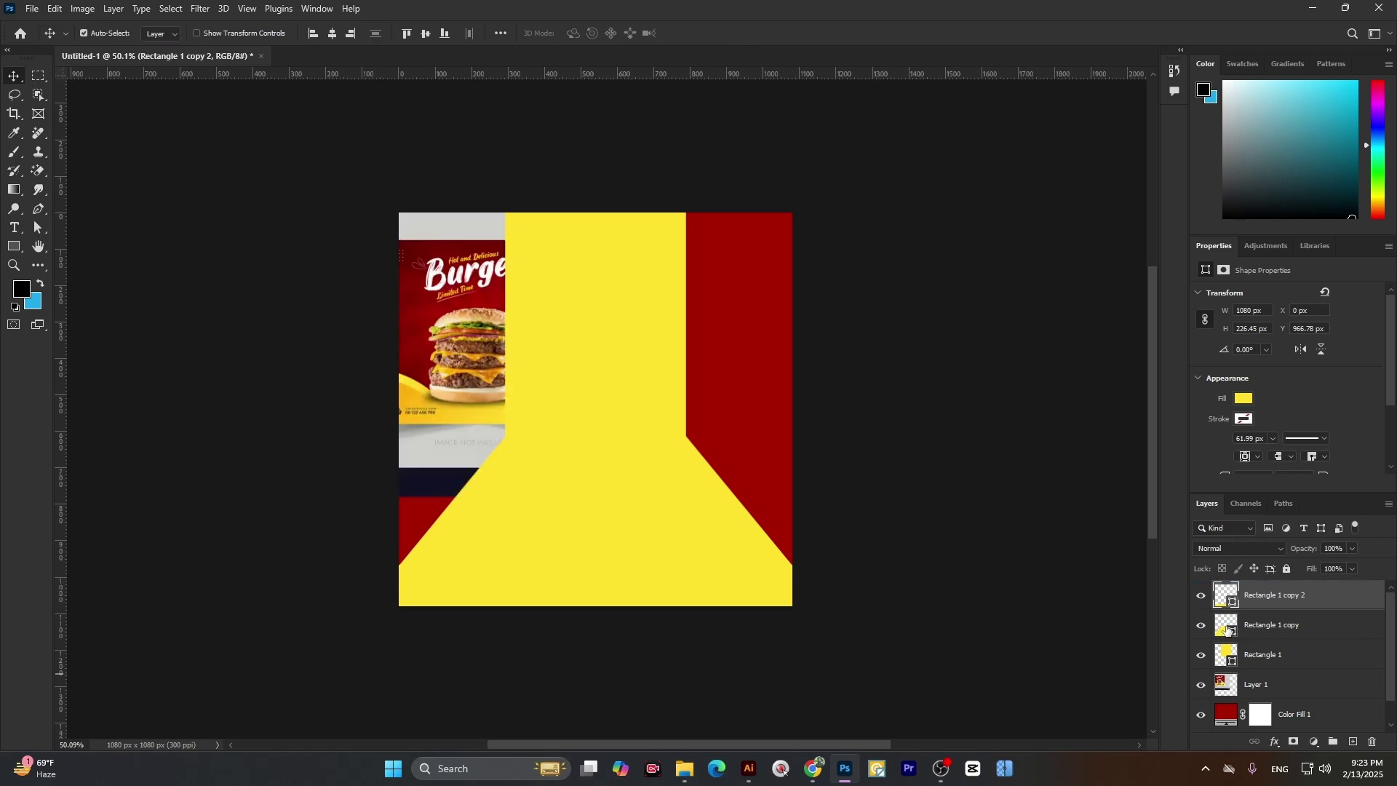
click(1244, 401)
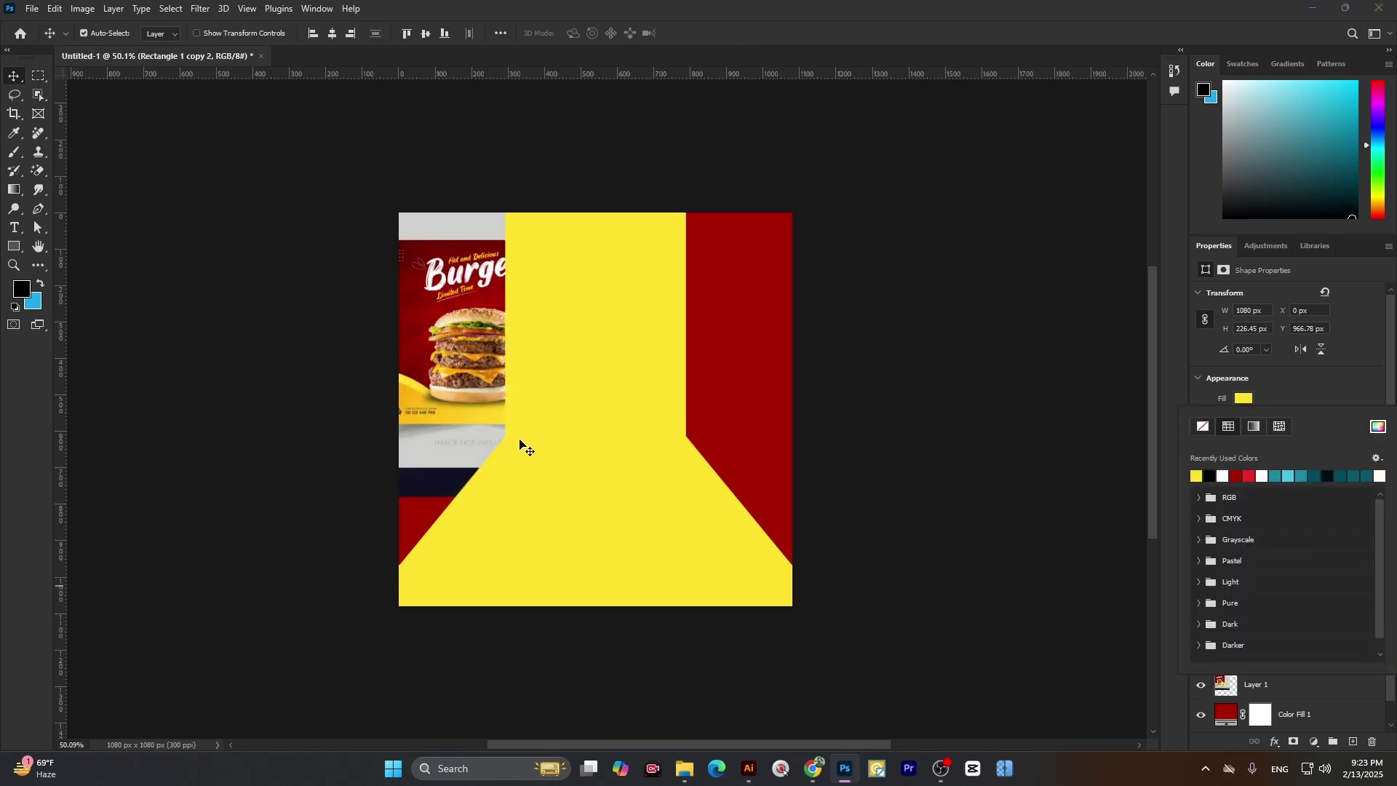
click(1378, 426)
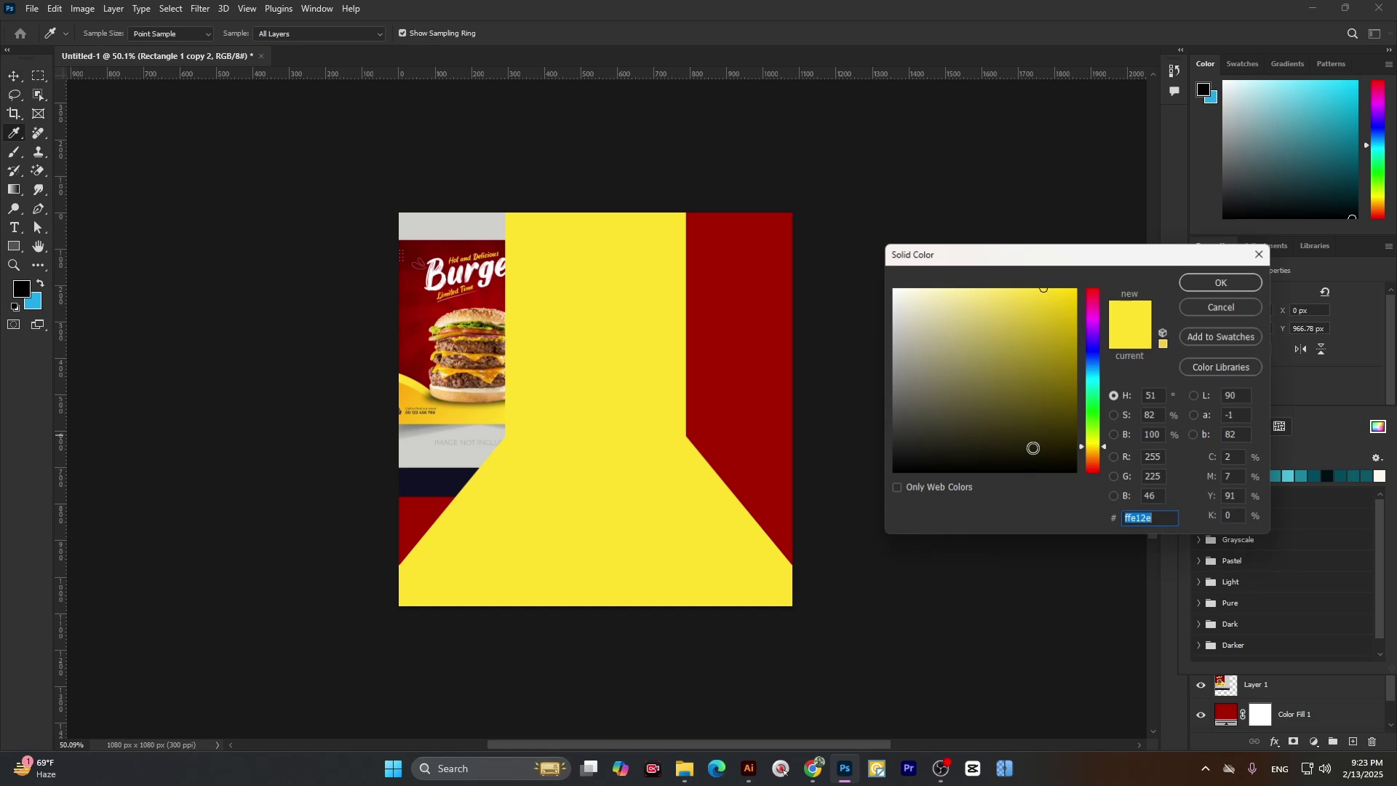
click(413, 385)
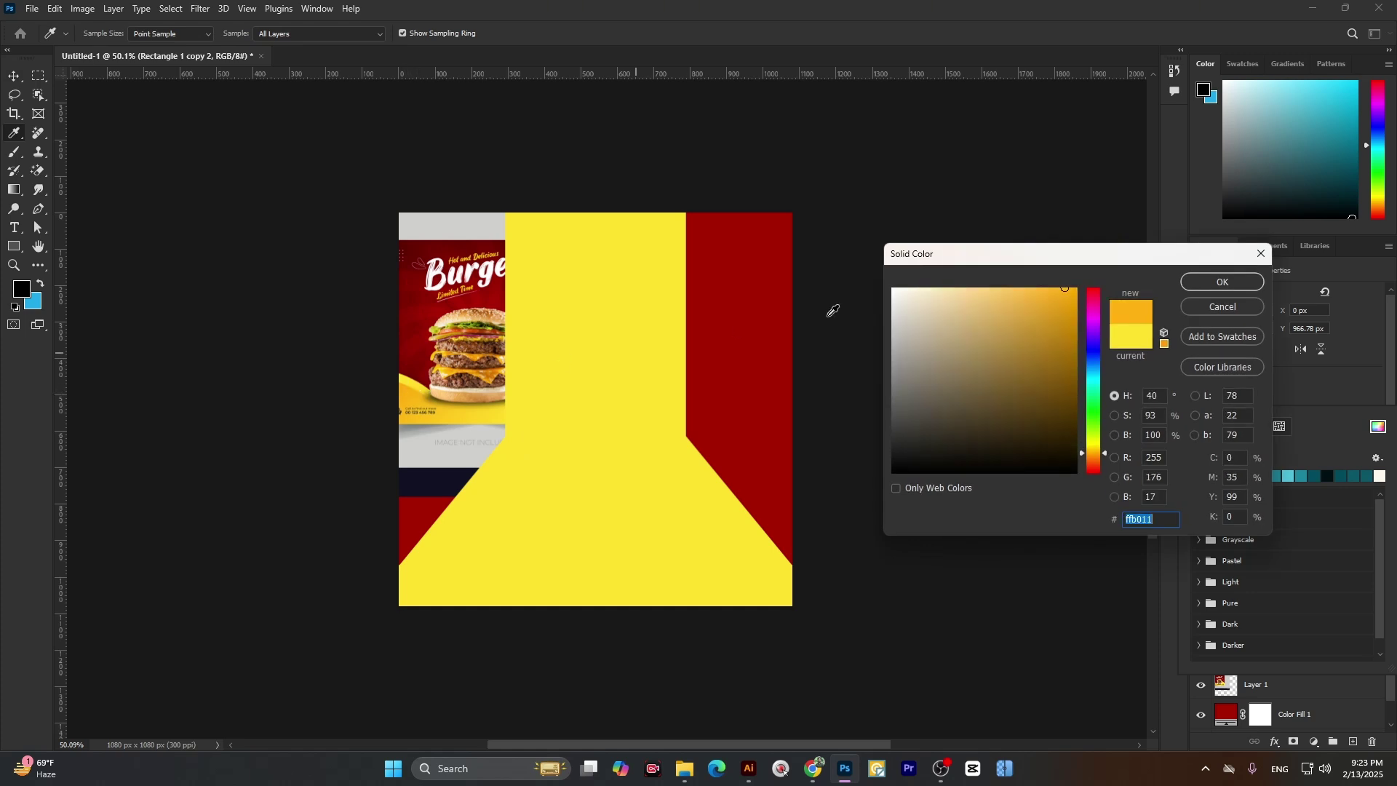
click(1200, 280)
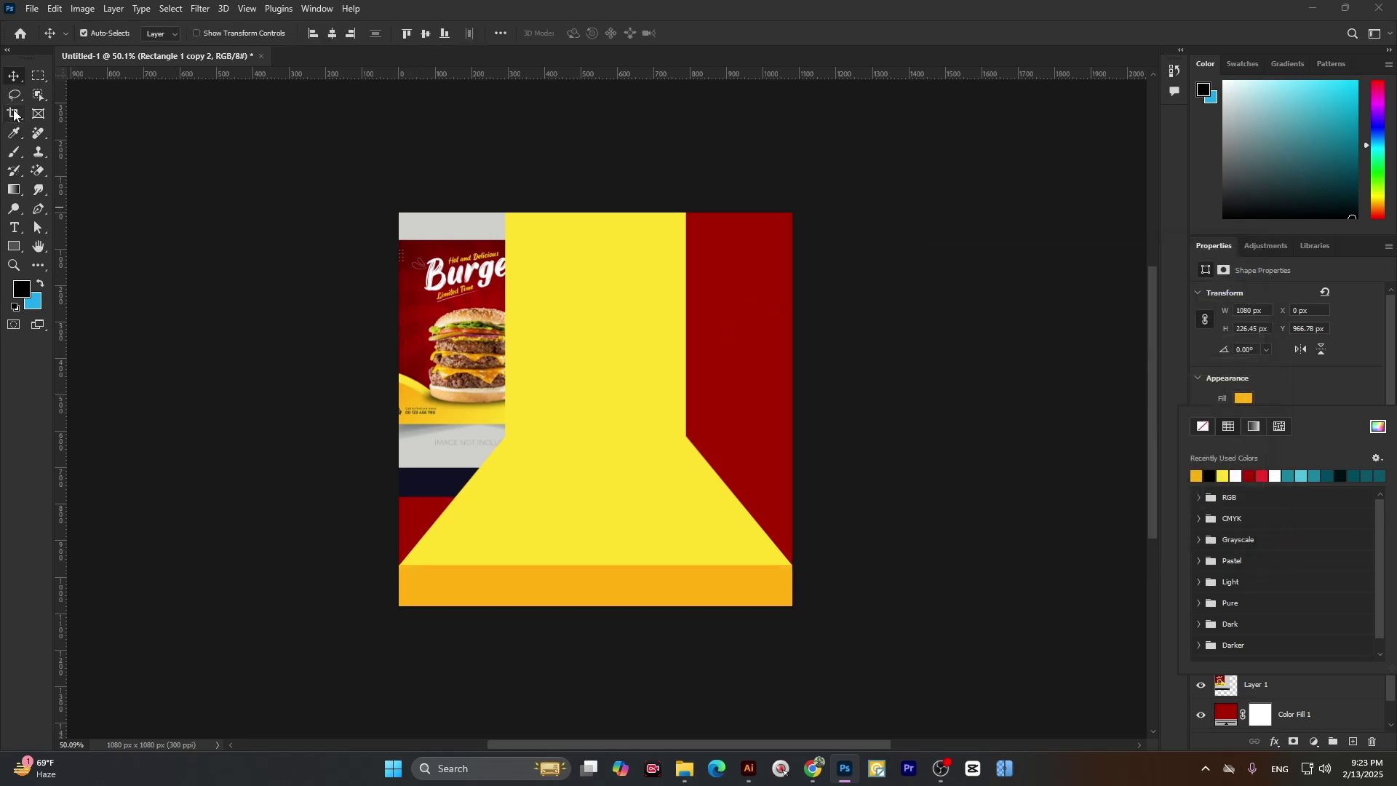
click(428, 336)
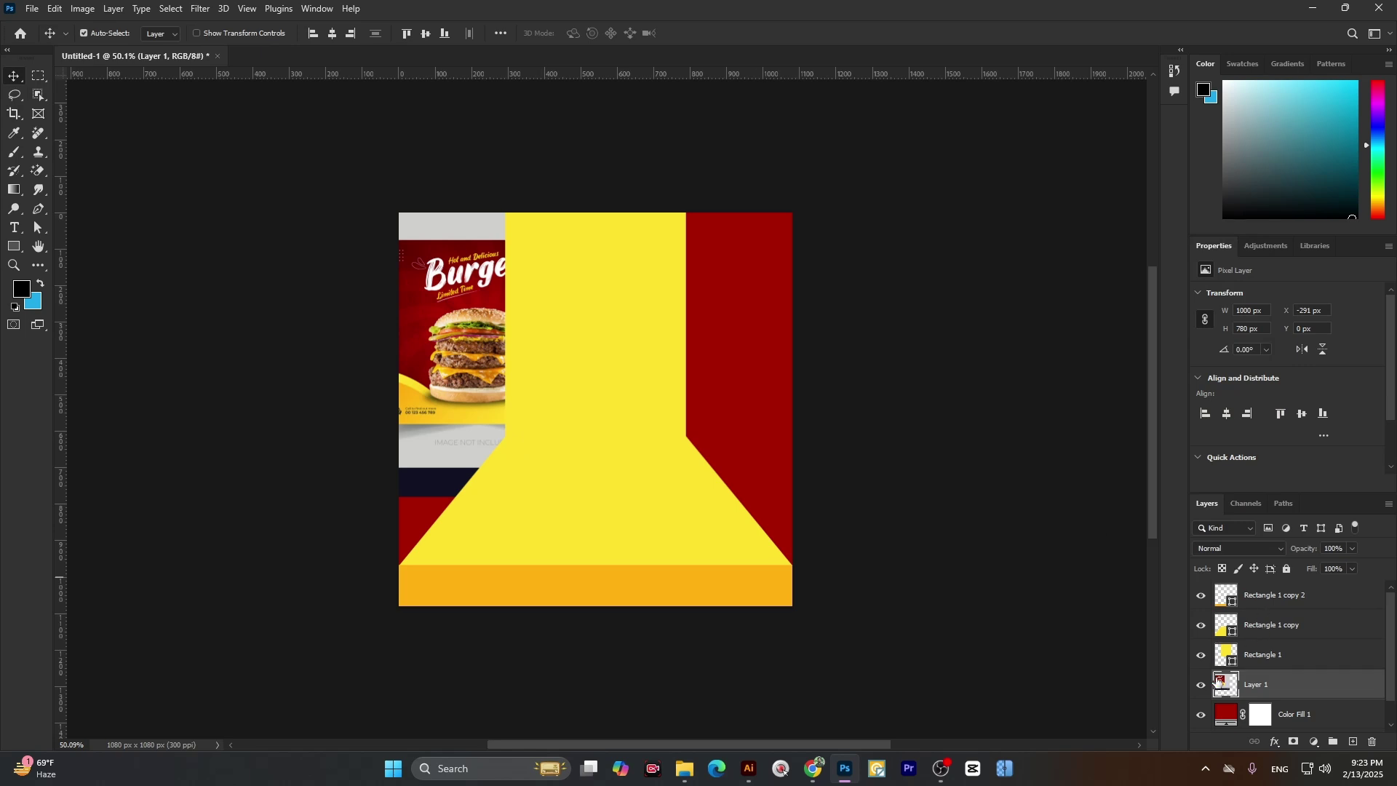
click(1201, 687)
- Widen the orange band to about 1119 px so it extends past both sides of the canvas
drag(458, 534, 538, 565)
scroll(444, 604, up, 7)
drag(338, 598, 339, 605)
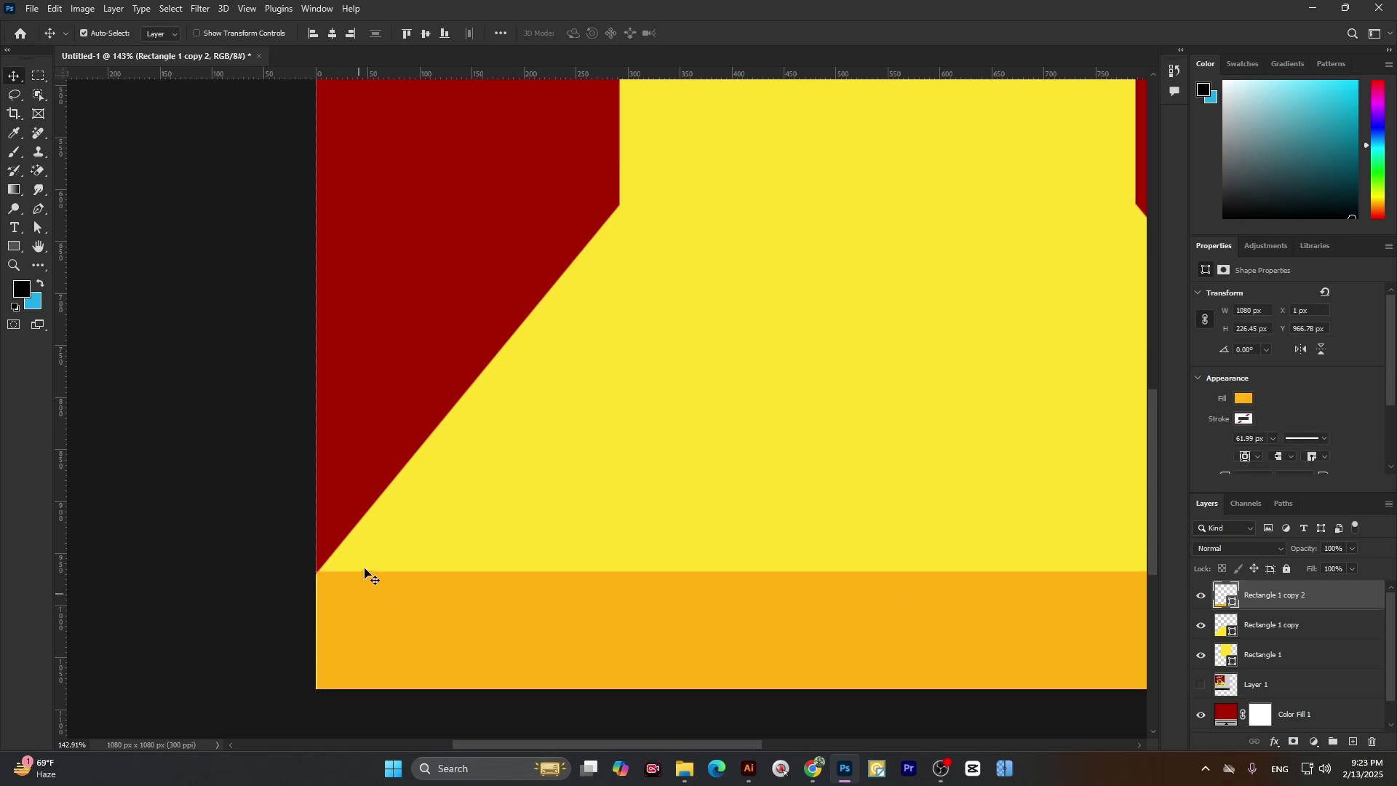
scroll(368, 574, down, 4)
scroll(370, 517, down, 2)
scroll(537, 609, up, 1)
key(ctrl+t)
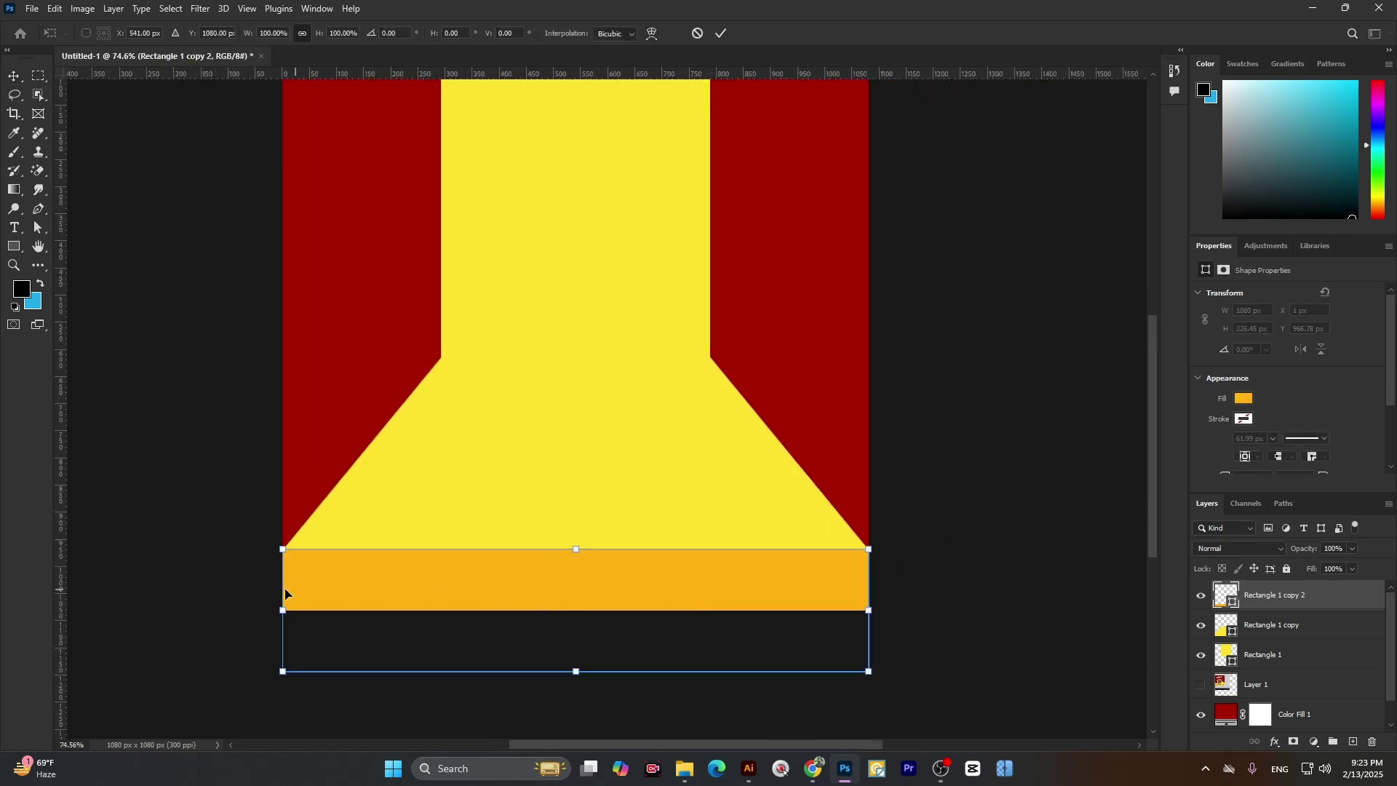
drag(285, 611, 274, 611)
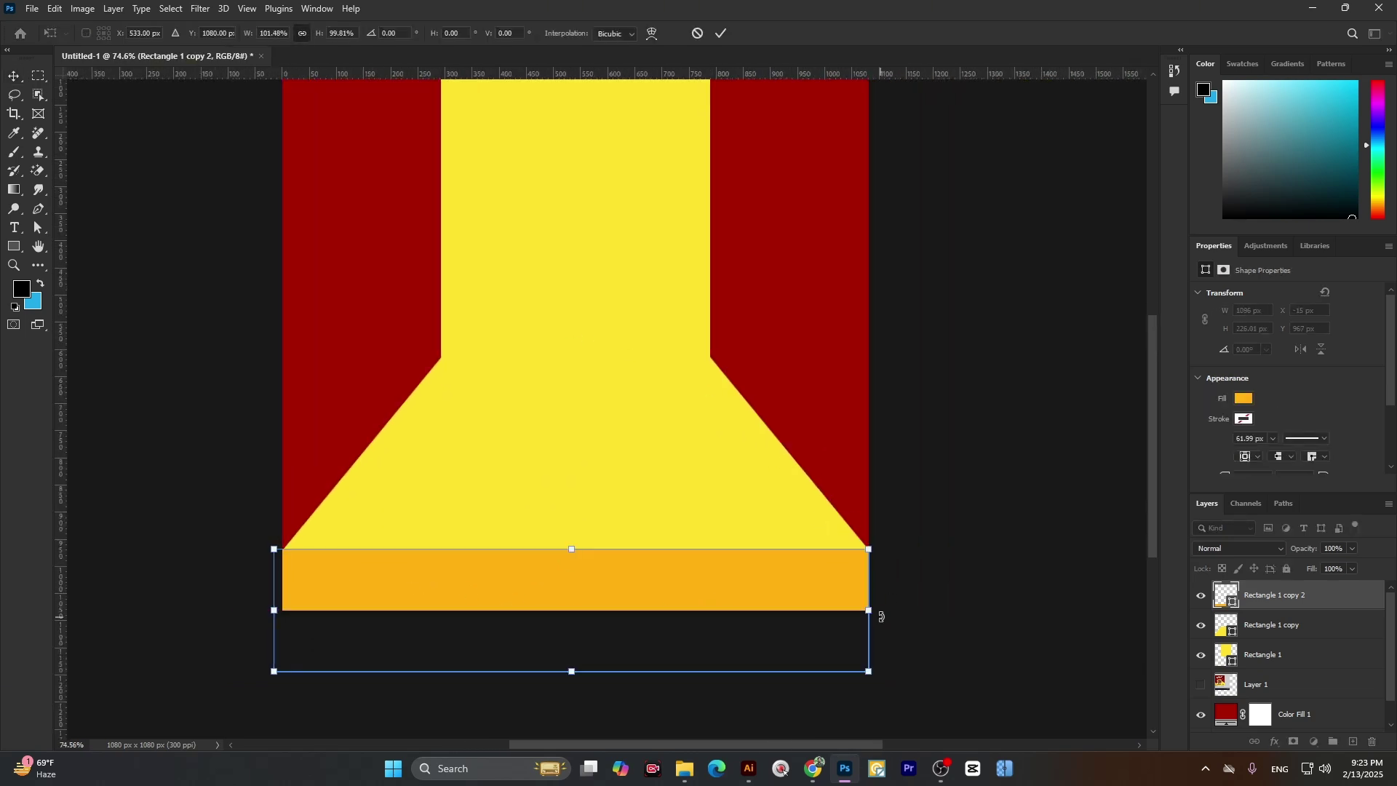
drag(880, 616, 894, 614)
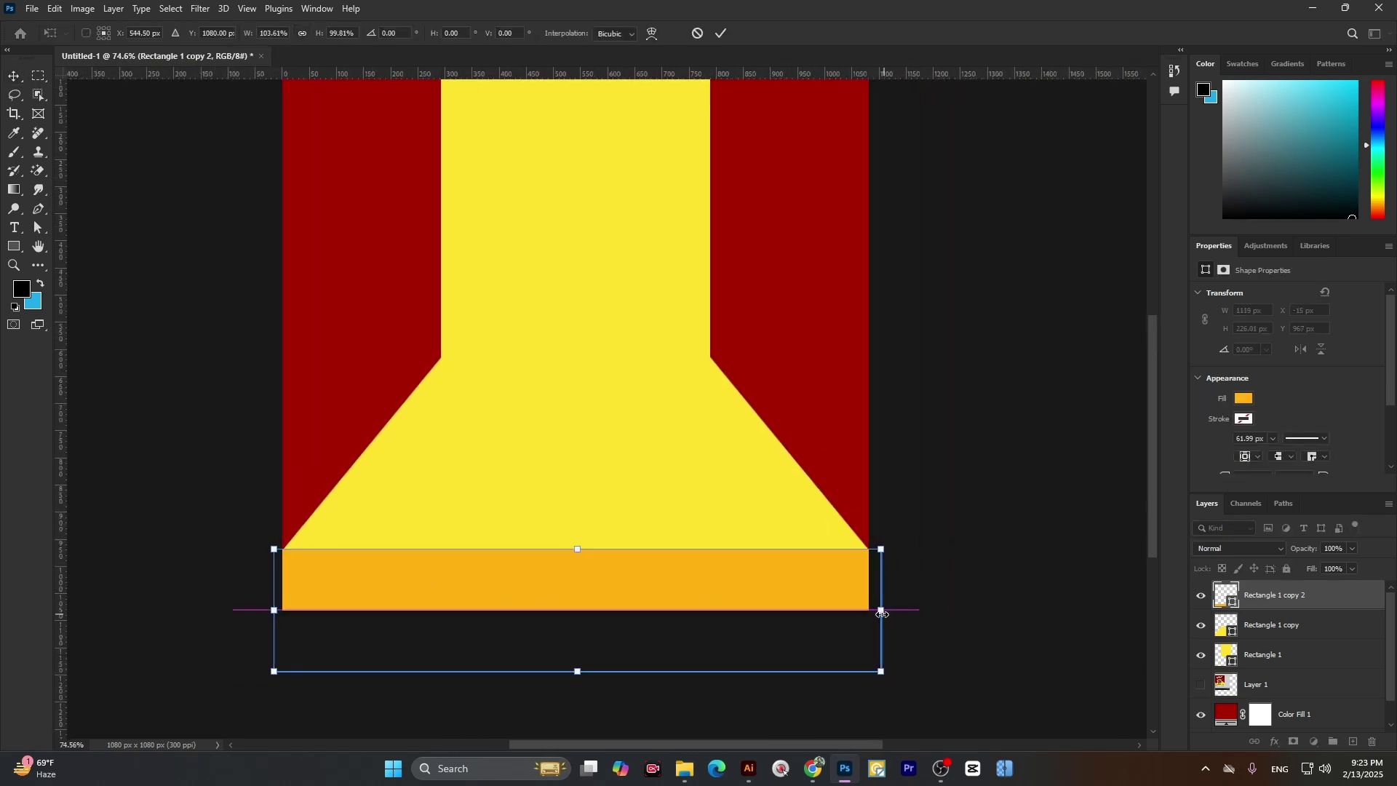
click(721, 34)
scroll(586, 380, down, 2)
scroll(533, 369, up, 1)
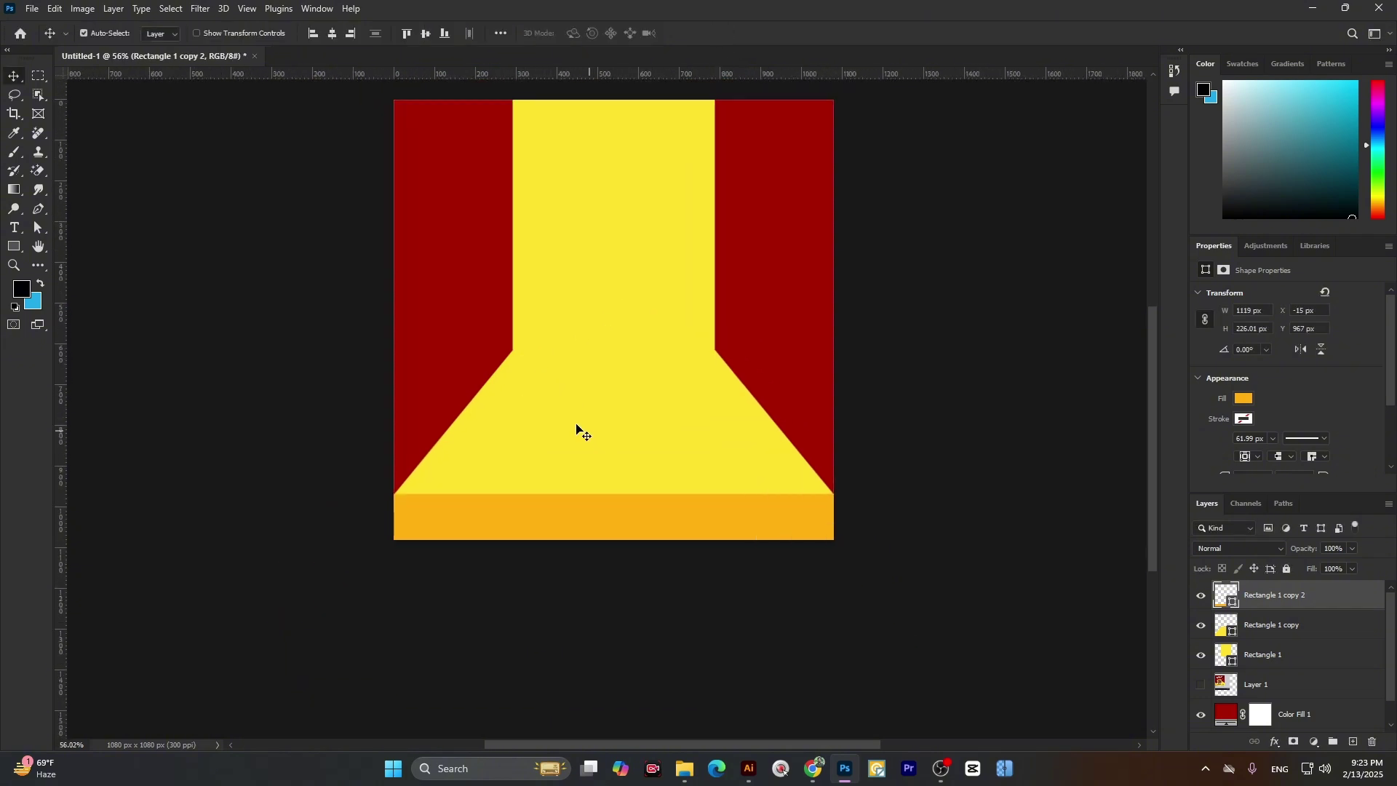
- Load the yellow trapezoid's outline as a selection and add a new layer directly above it
ctrl+click(547, 432)
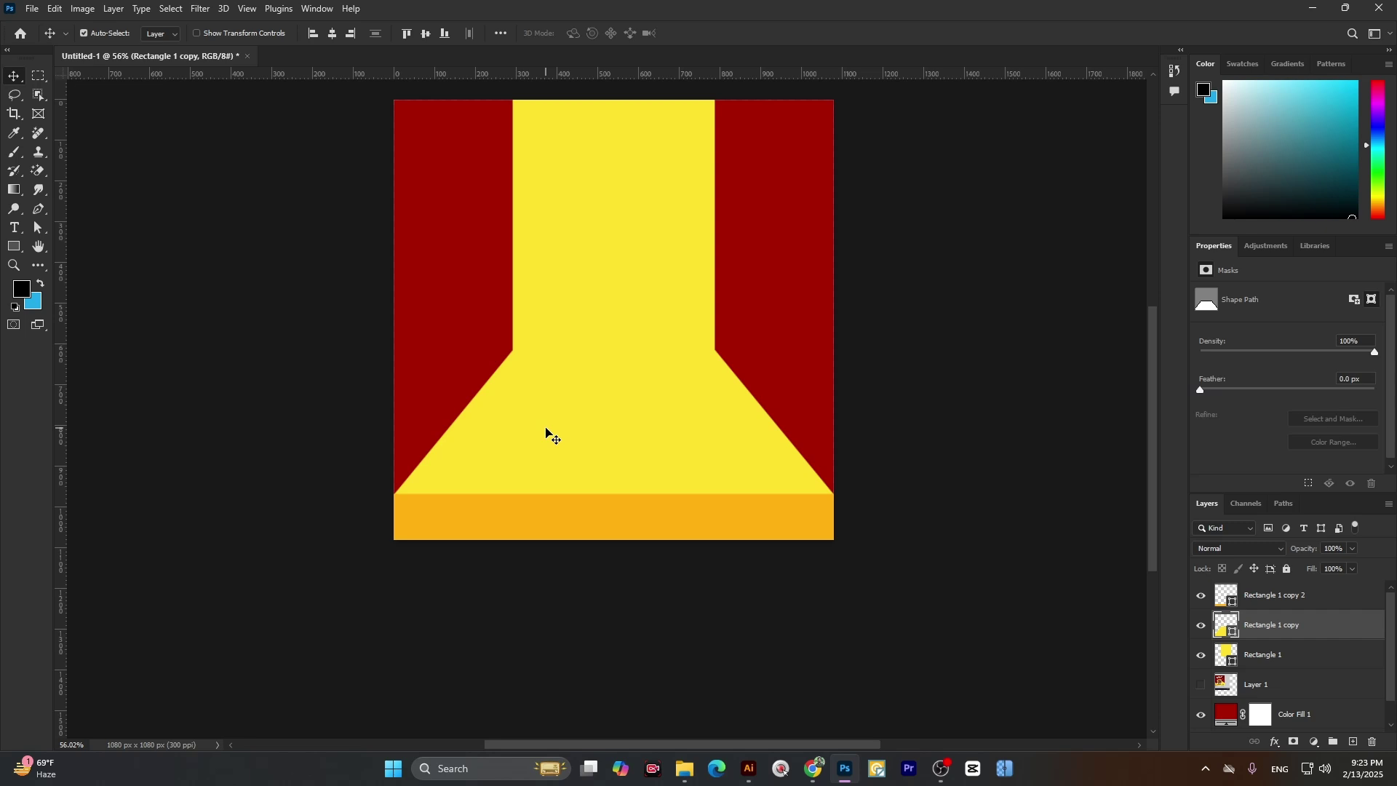
click(1201, 625)
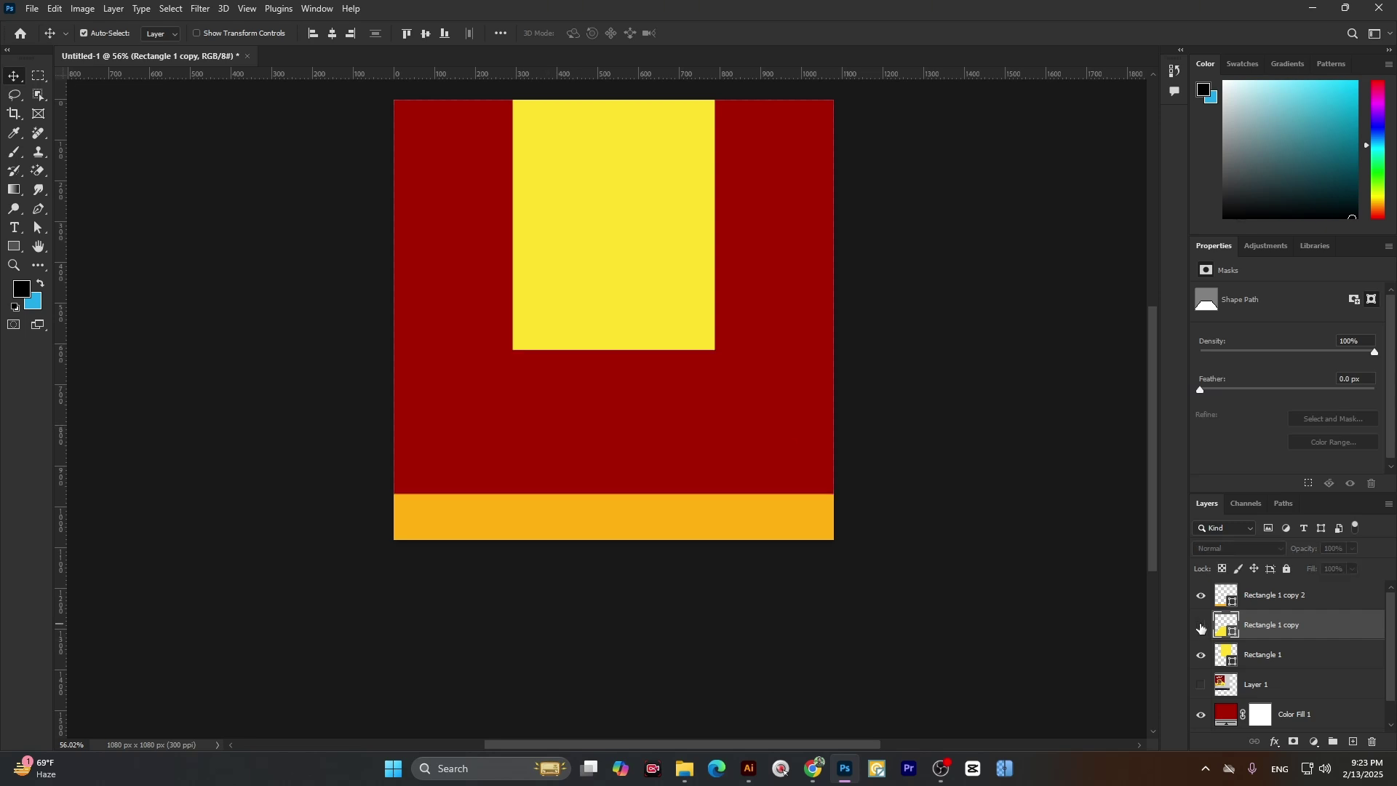
click(1201, 625)
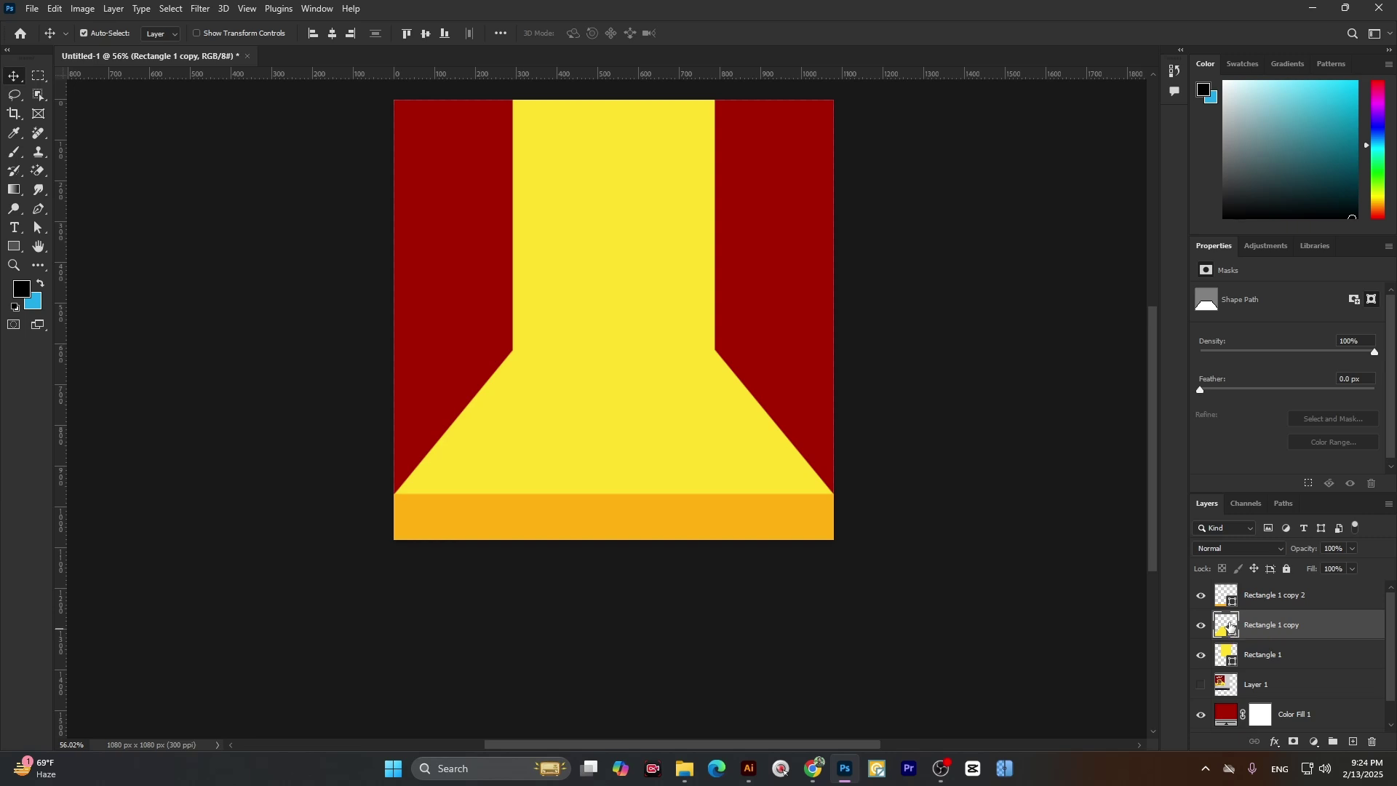
drag(1229, 624, 1231, 636)
ctrl+click(1229, 635)
click(1353, 741)
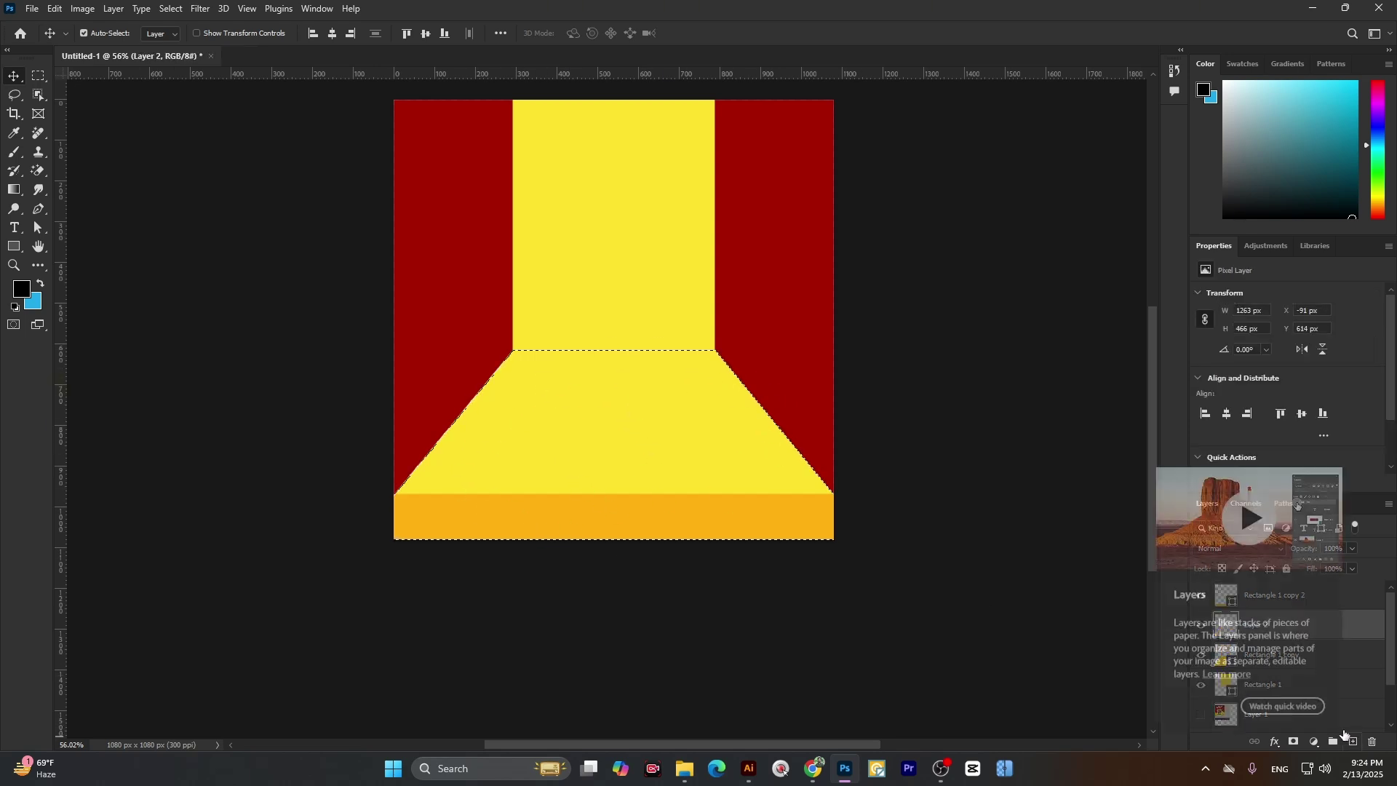
- Activate the Brush tool and set the foreground color to orange #ffb011 sampled from the bottom band
click(14, 154)
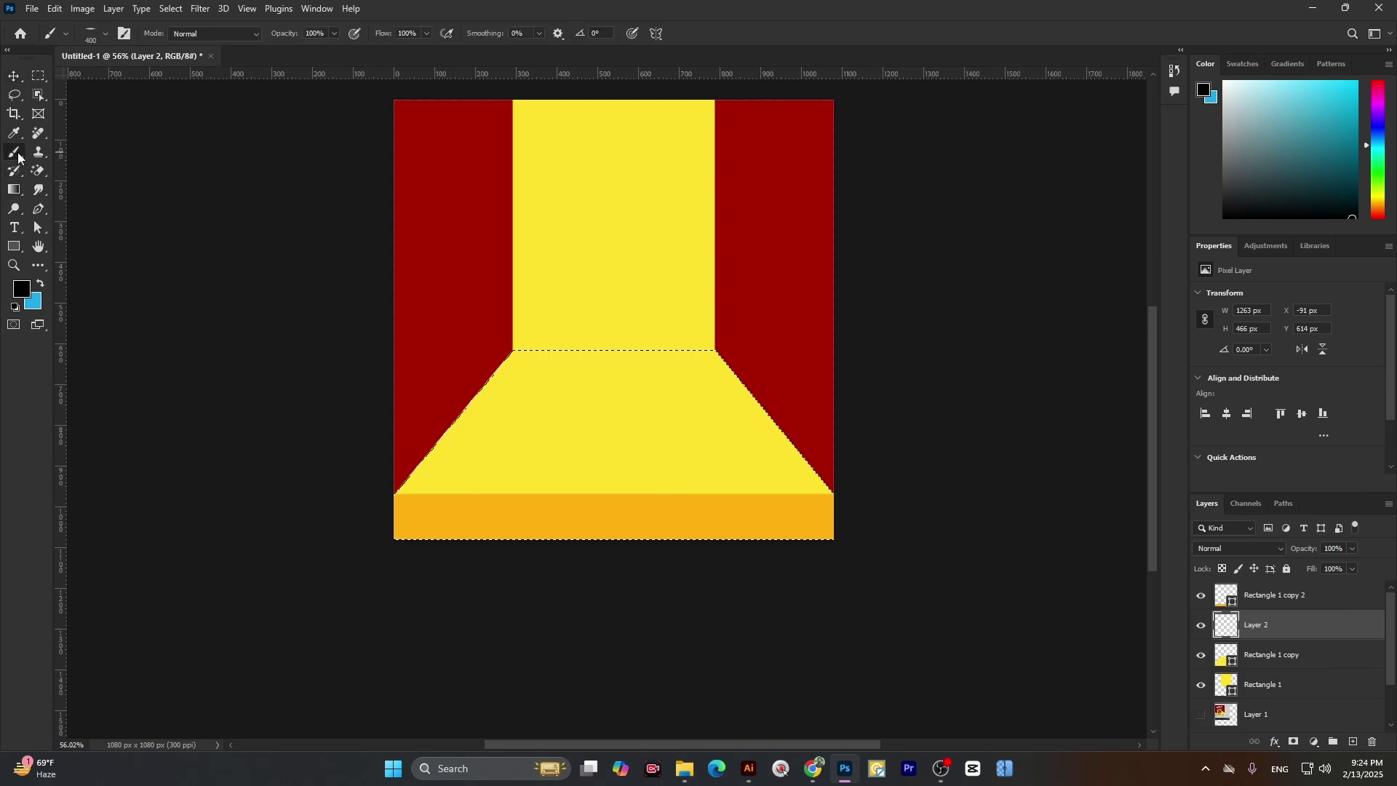
click(26, 290)
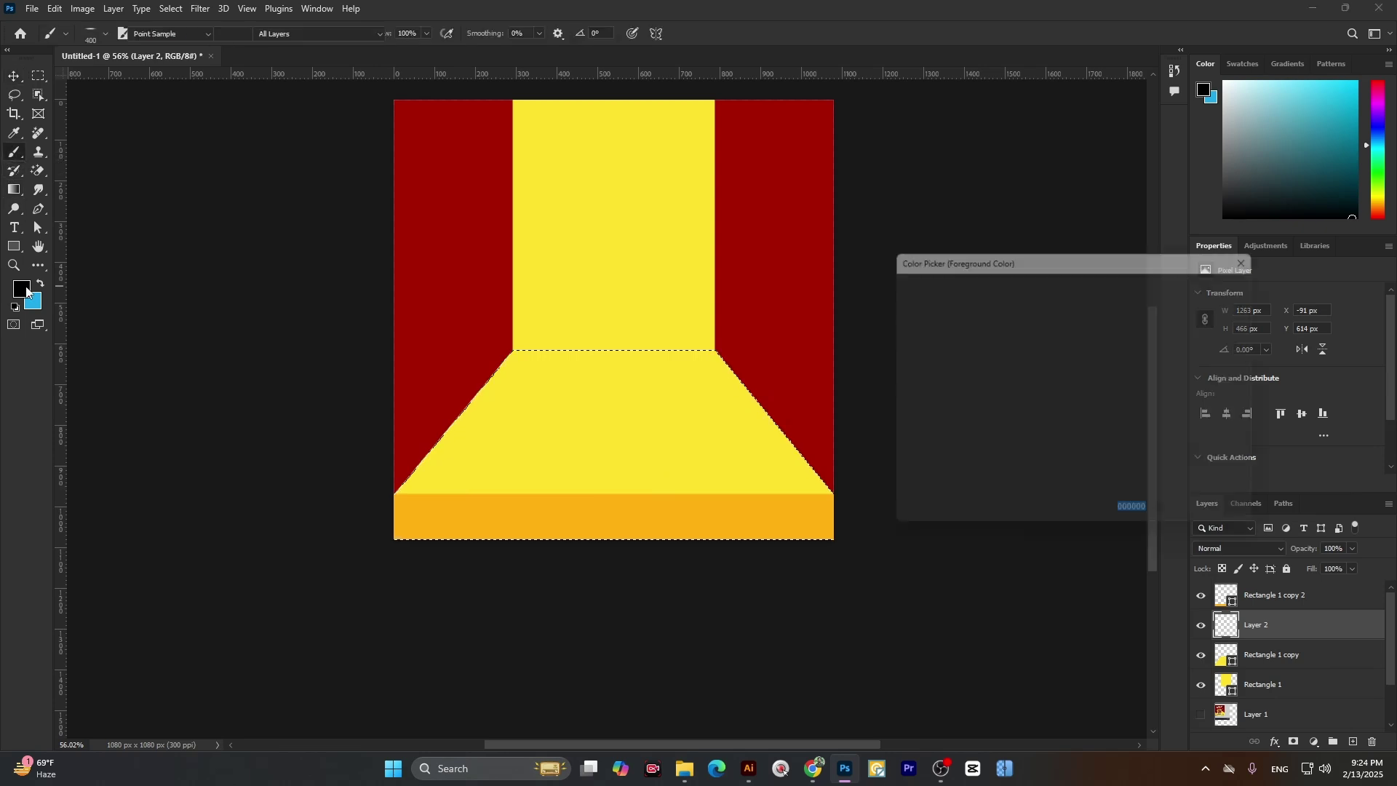
click(424, 501)
click(1186, 283)
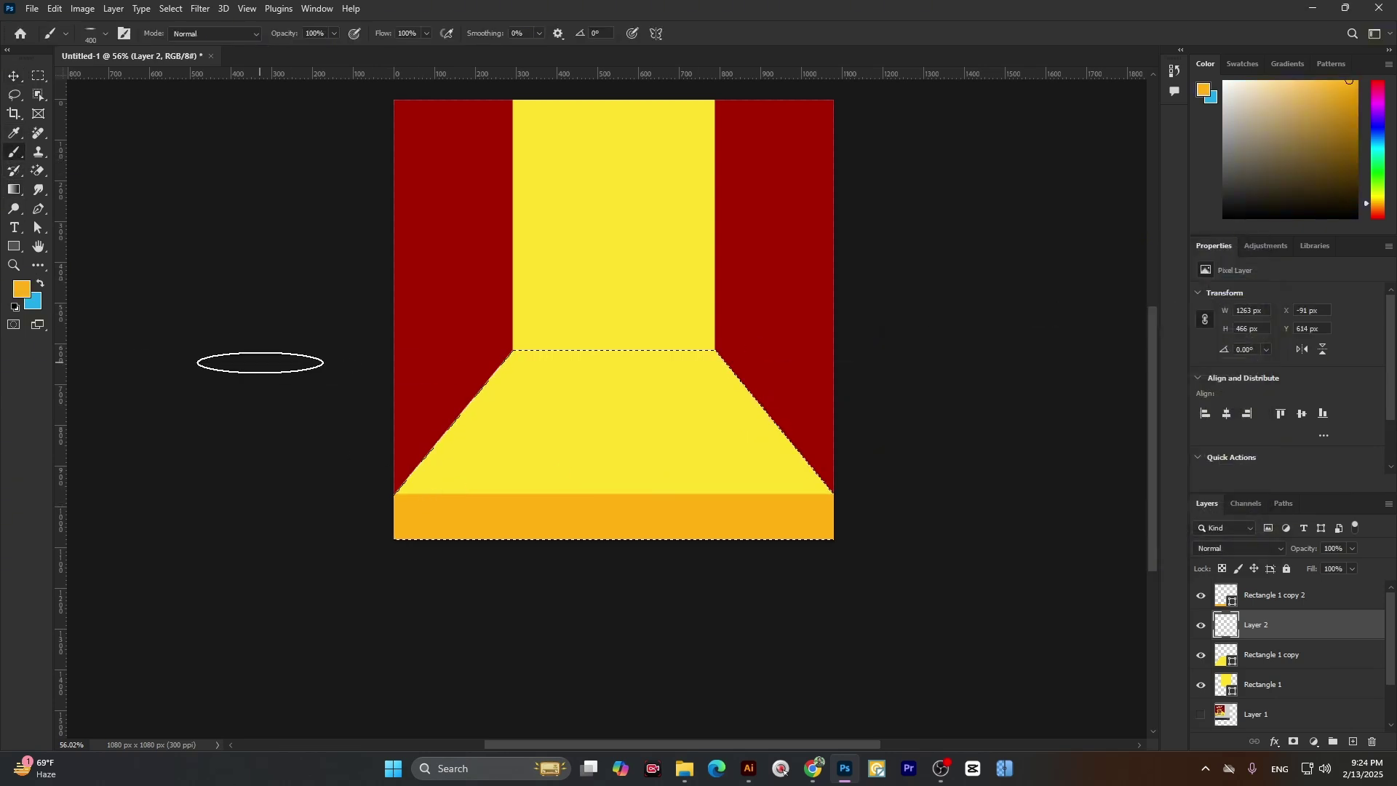
drag(565, 351, 390, 502)
drag(702, 333, 820, 546)
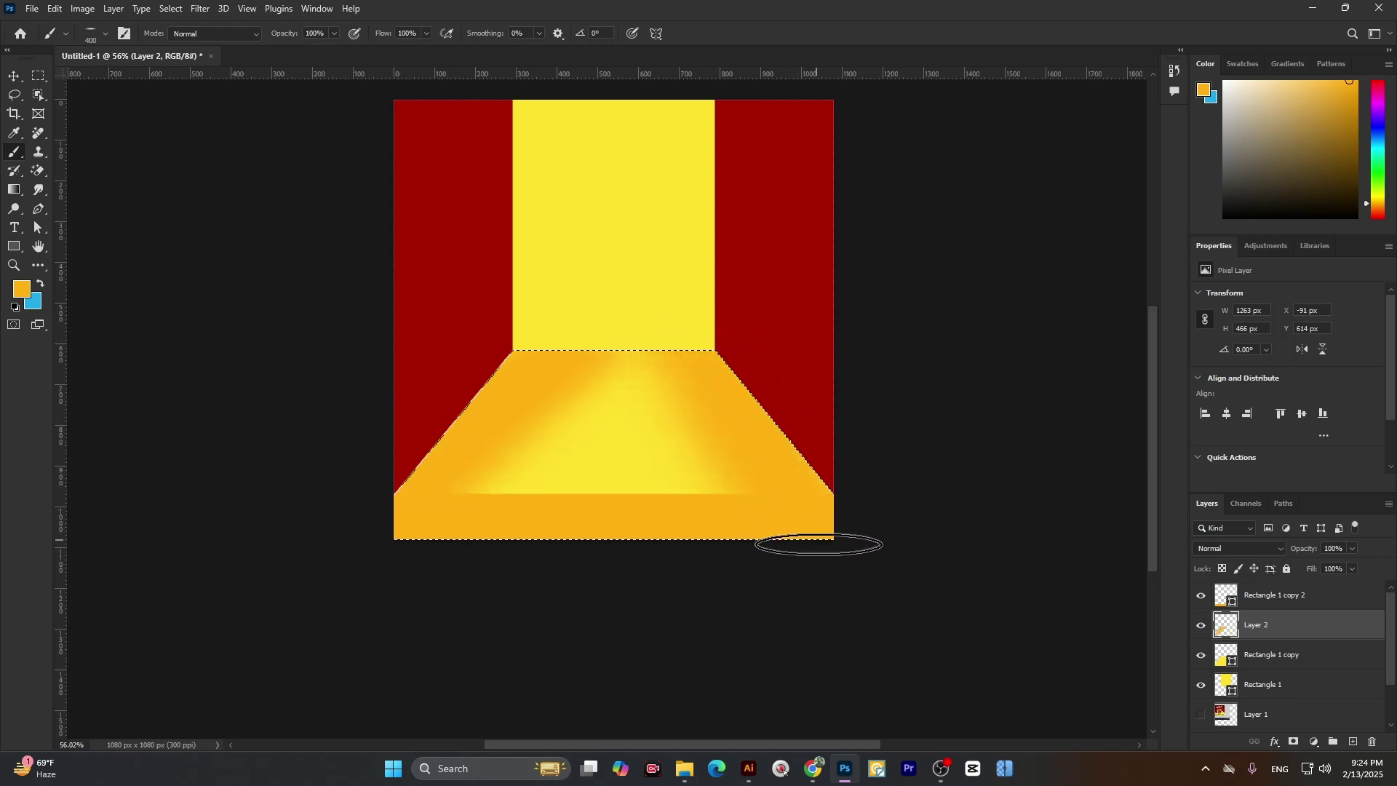
key(ctrl+z)
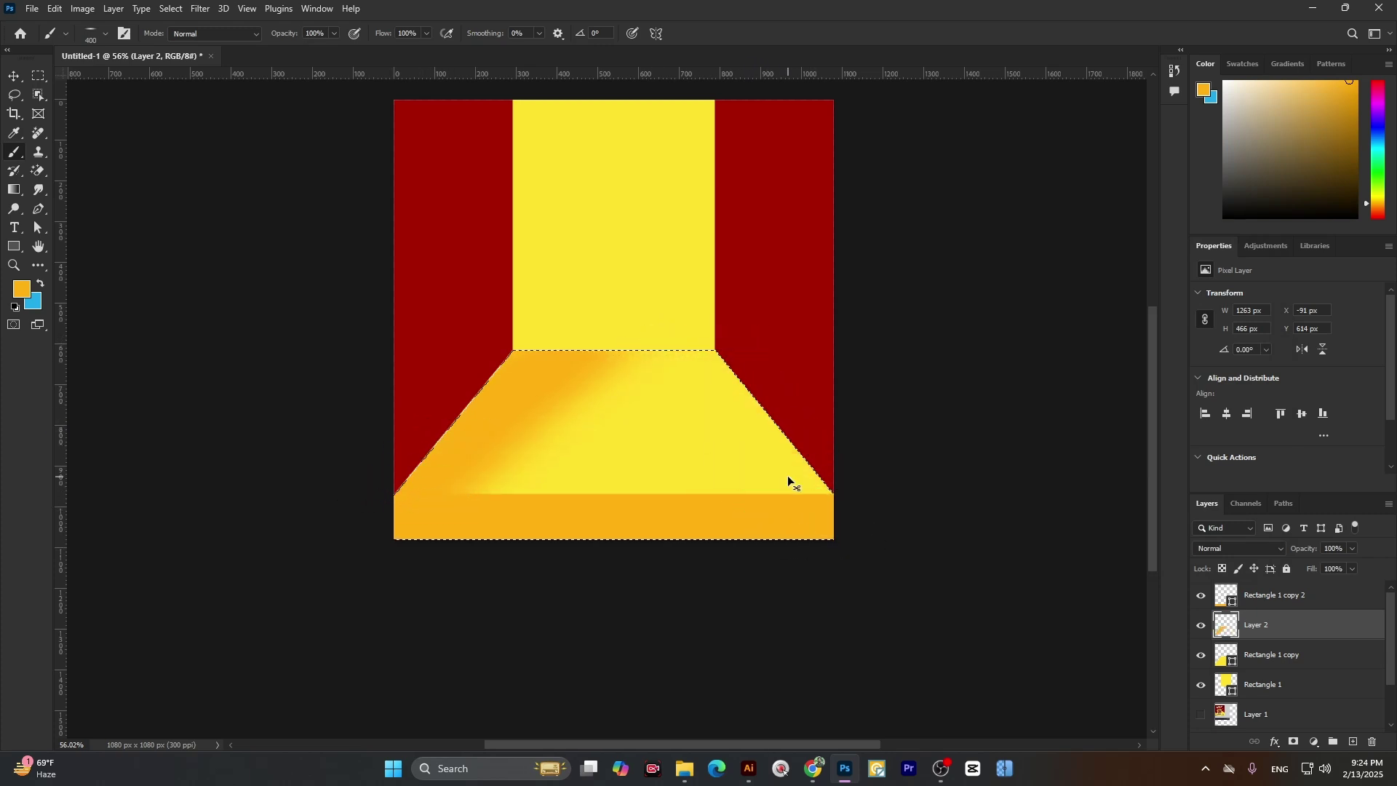
key(ctrl+z)
- Make the 400 px soft brush tip circular, paint orange shading along both slanted sides of the trapezoid, and deselect
click(97, 34)
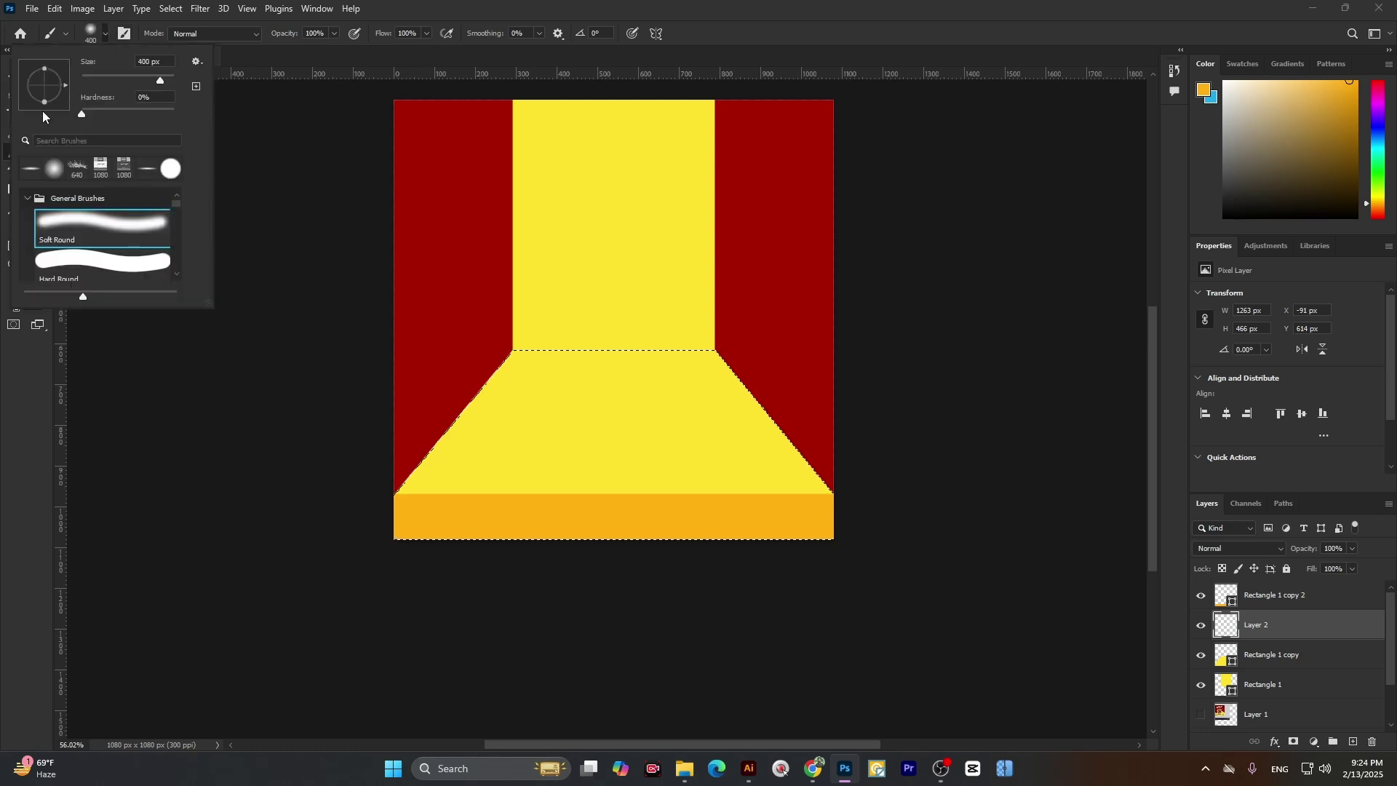
mouse_move(41, 102)
mouse_down()
mouse_move(40, 90)
mouse_move(46, 107)
mouse_up()
click(349, 321)
mouse_move(536, 334)
mouse_down()
mouse_move(396, 422)
mouse_move(696, 350)
mouse_move(801, 399)
mouse_up()
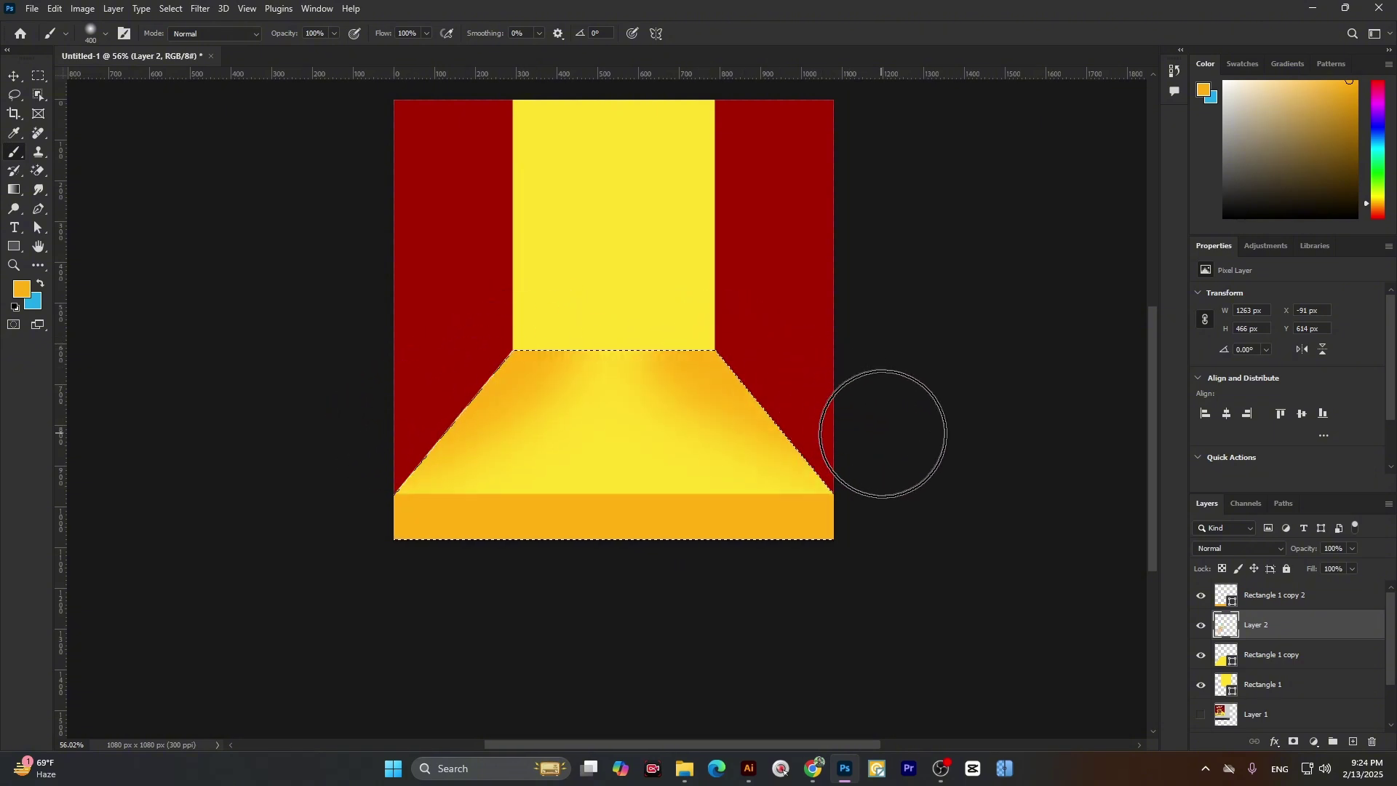
key(ctrl+d)
scroll(468, 415, down, 1)
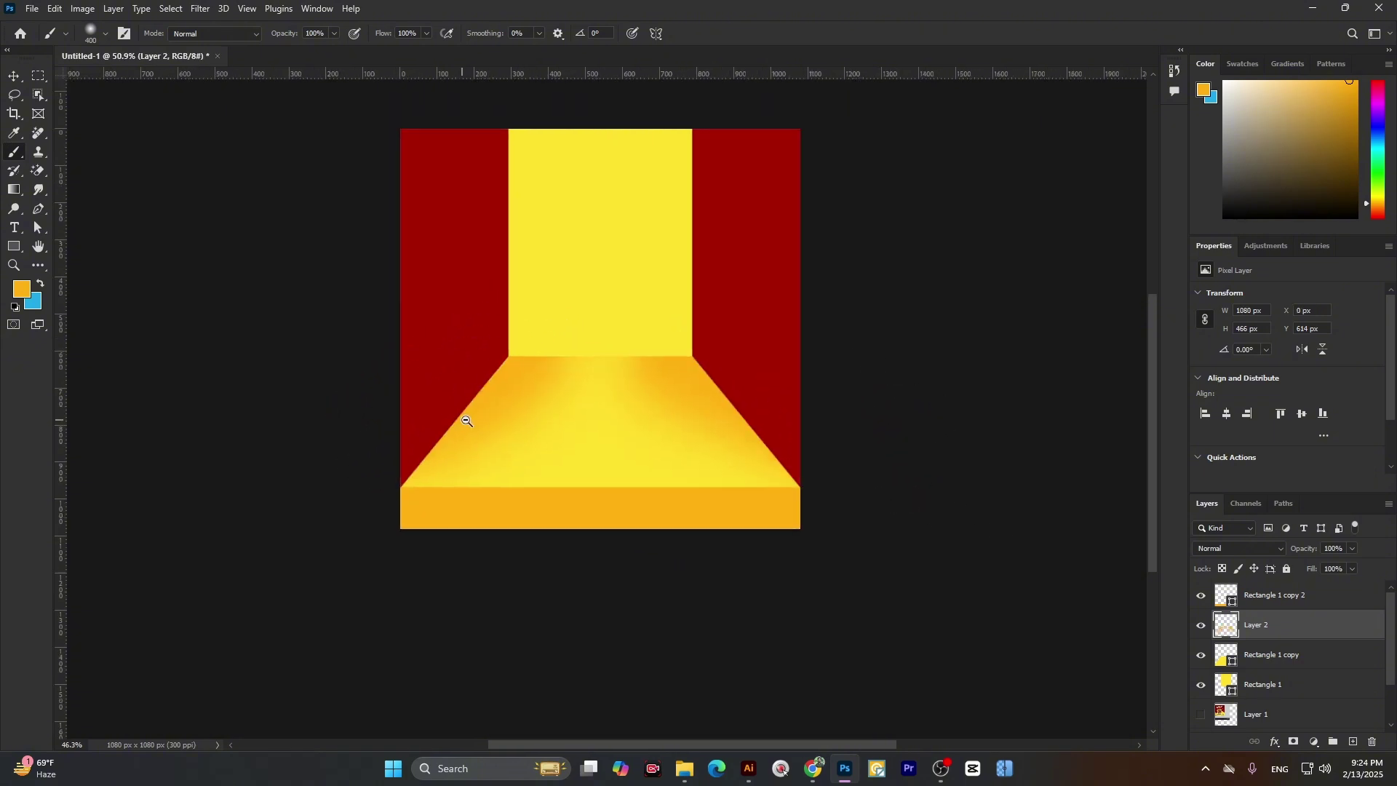
scroll(425, 434, up, 2)
scroll(443, 387, up, 2)
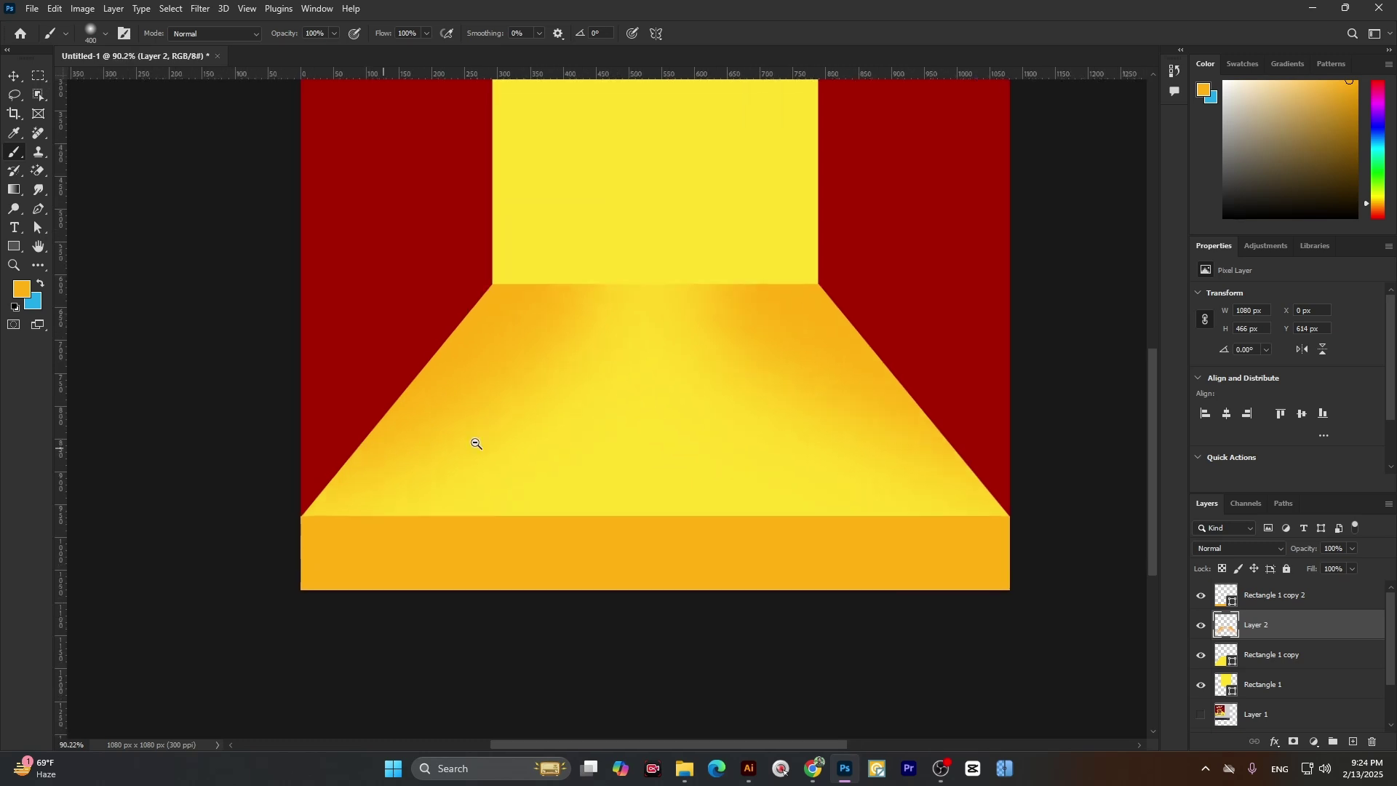
scroll(710, 422, down, 2)
scroll(668, 512, up, 1)
scroll(629, 518, up, 1)
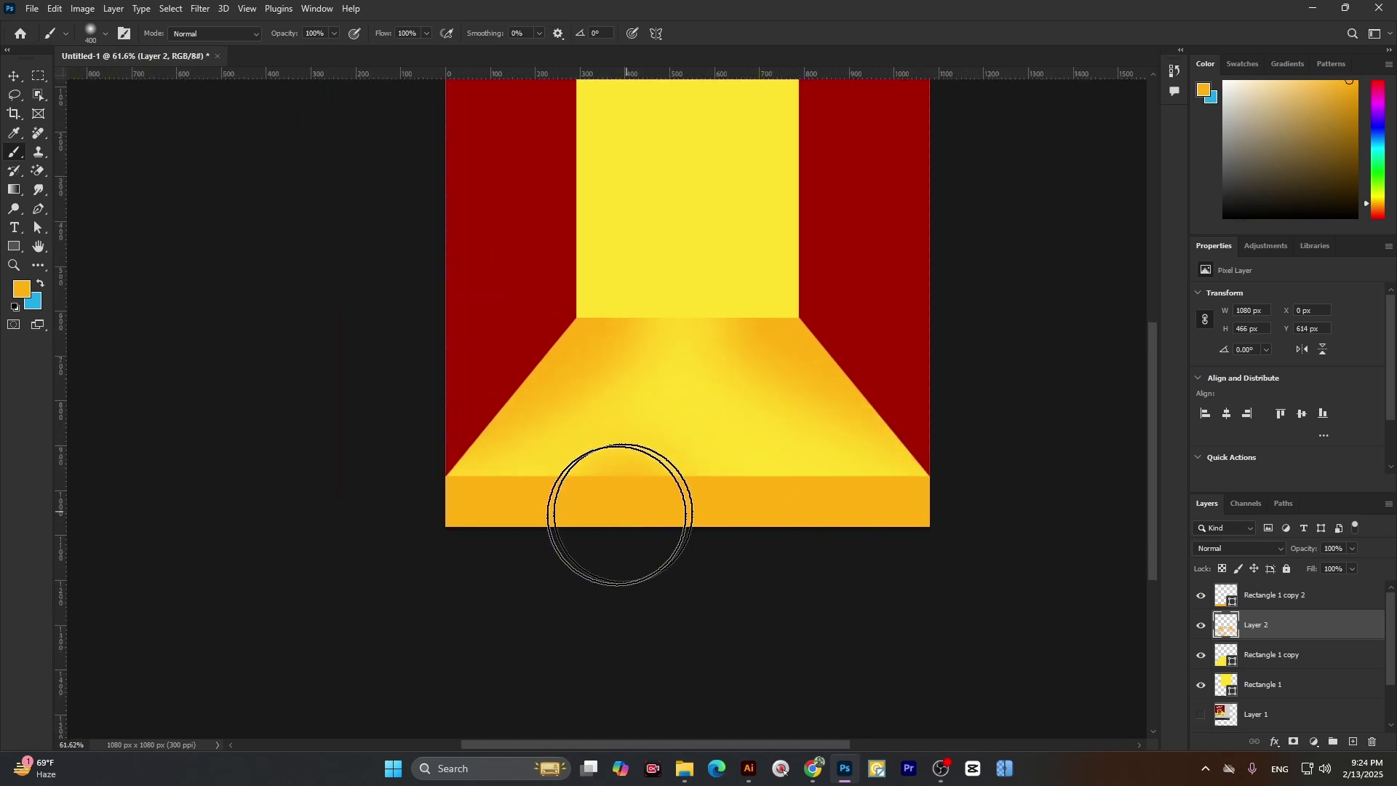
- Load the orange bottom band's outline as a selection and add a new layer above it, keeping the orange #ffb011 foreground color
click(13, 73)
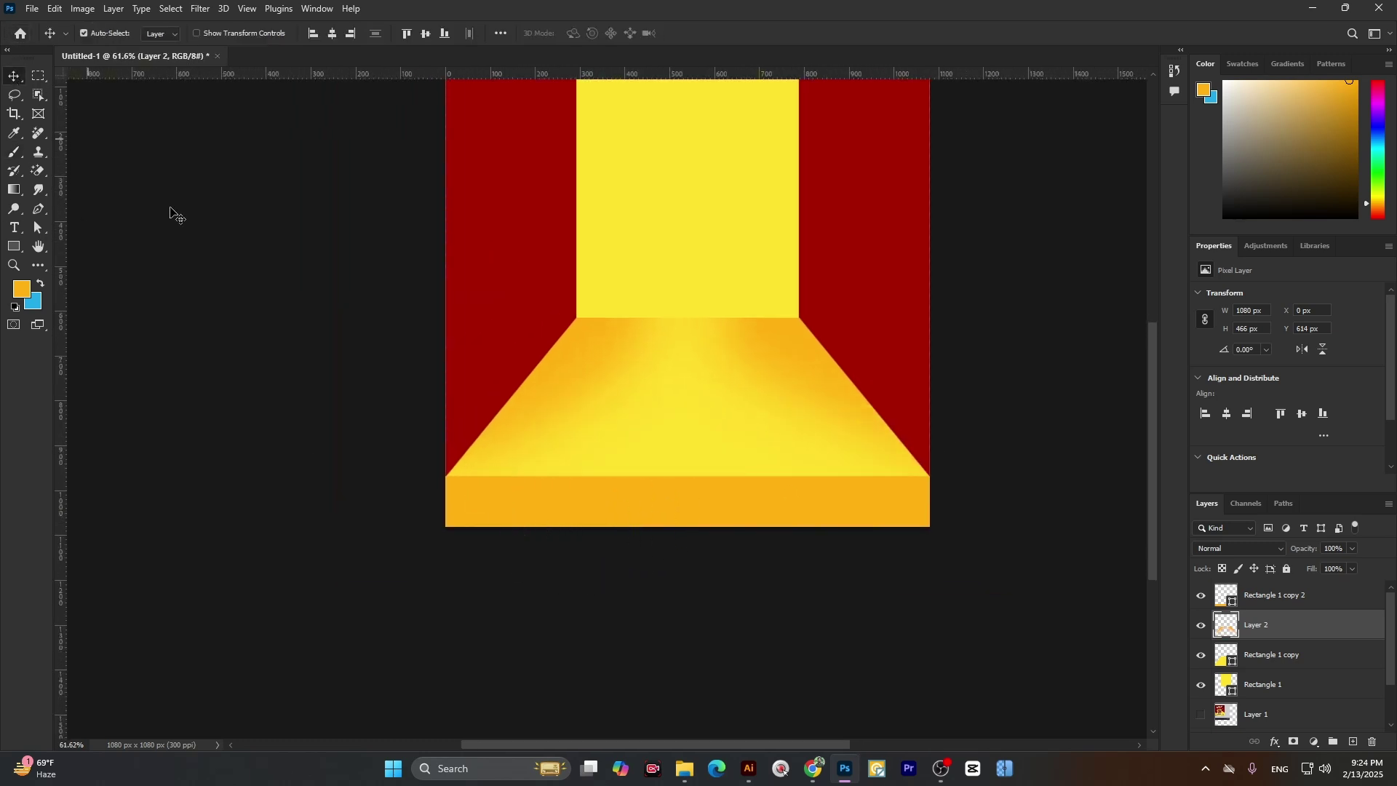
click(503, 517)
click(1201, 597)
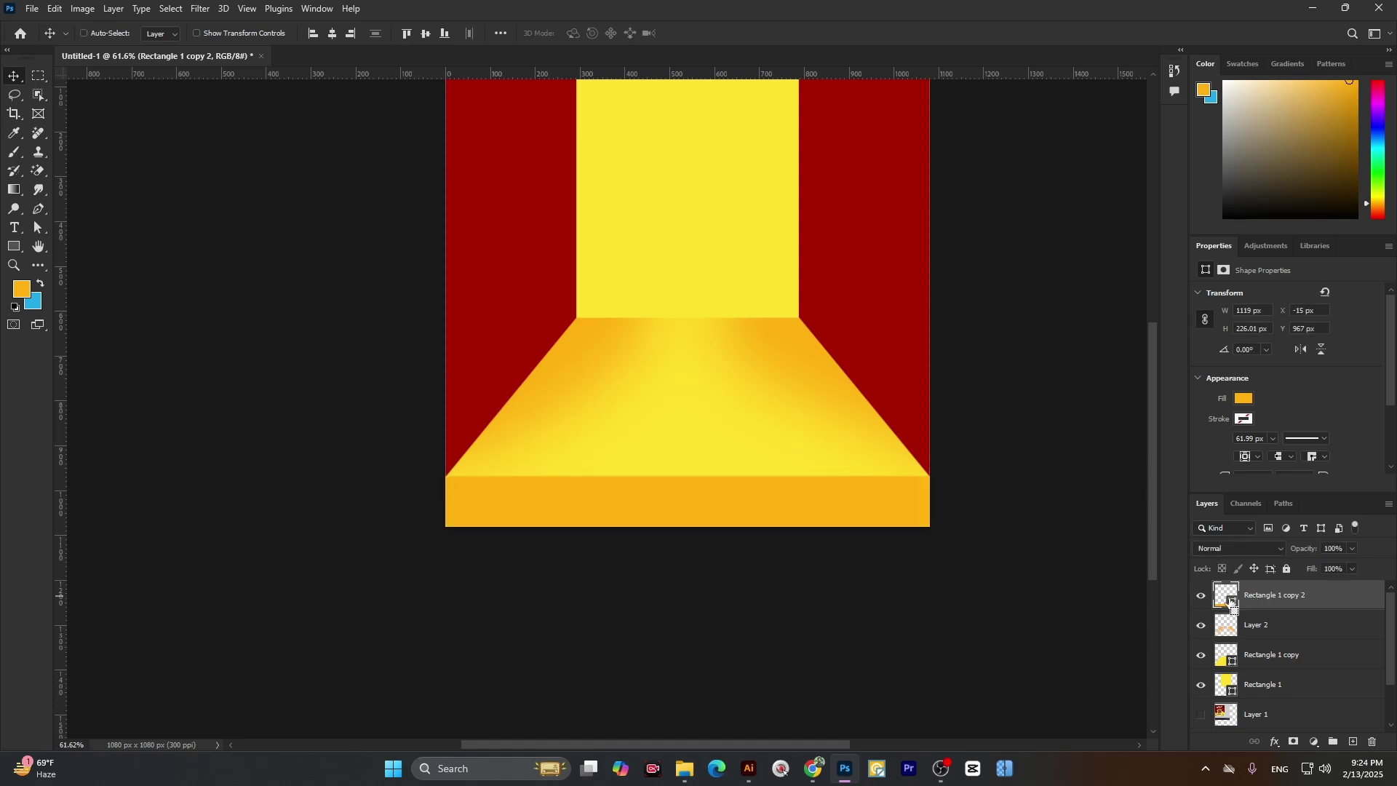
ctrl+click(1229, 601)
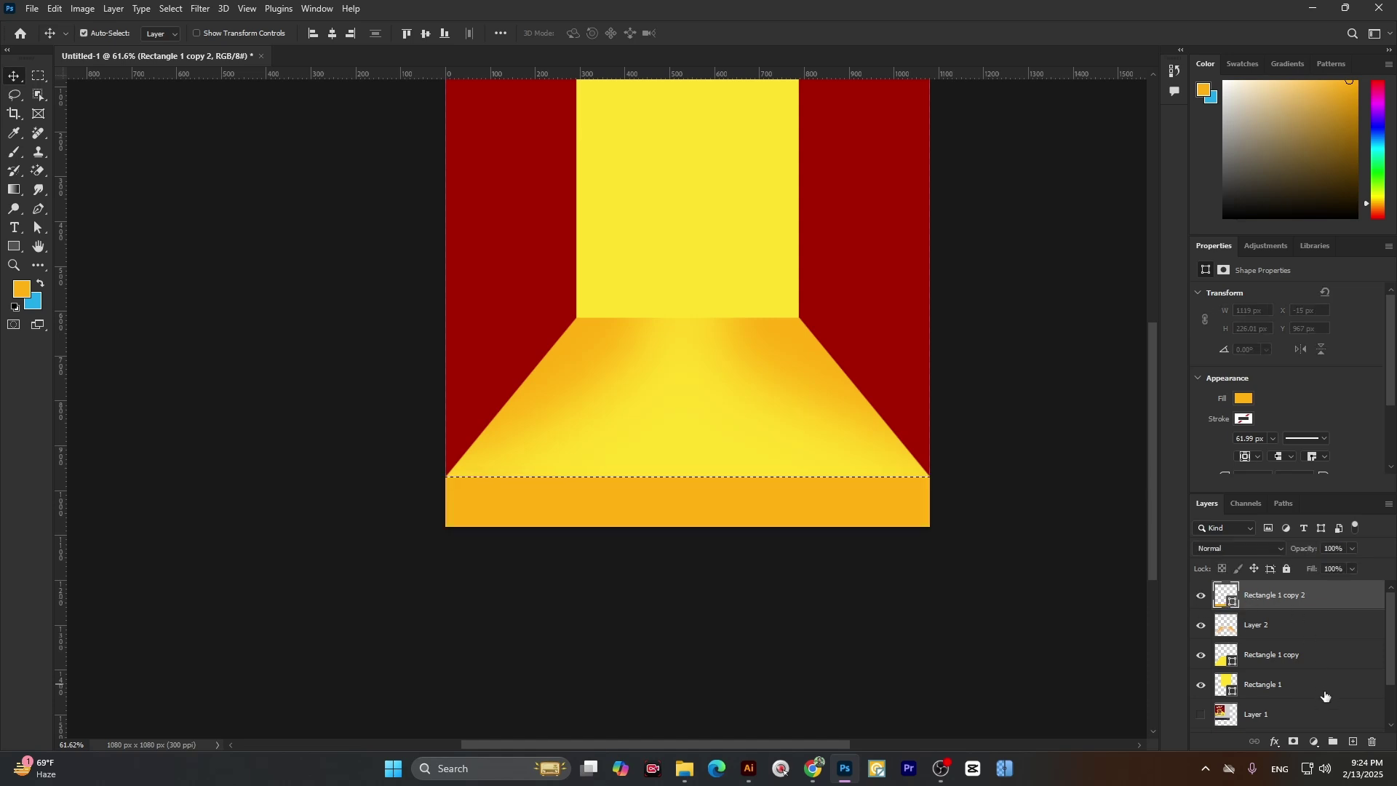
click(1354, 742)
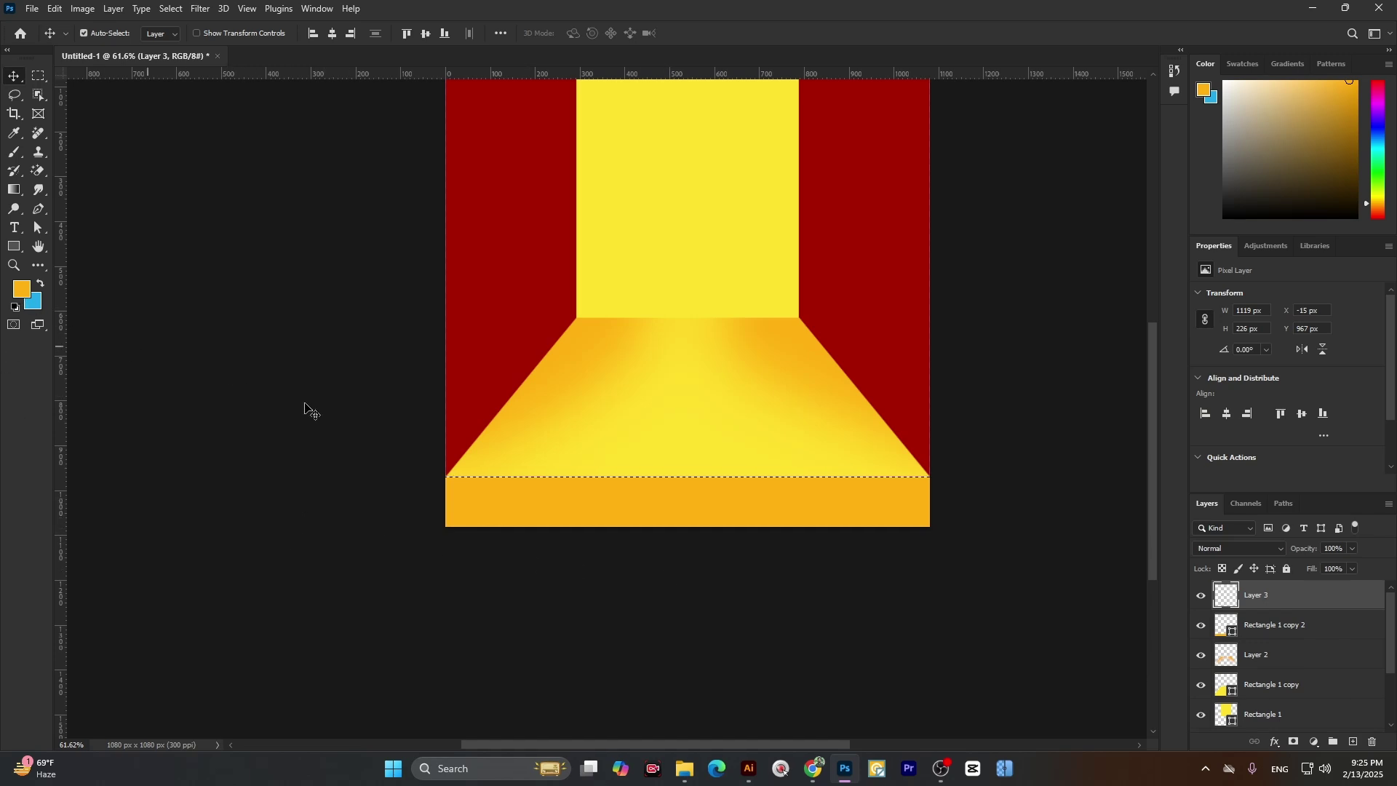
click(16, 292)
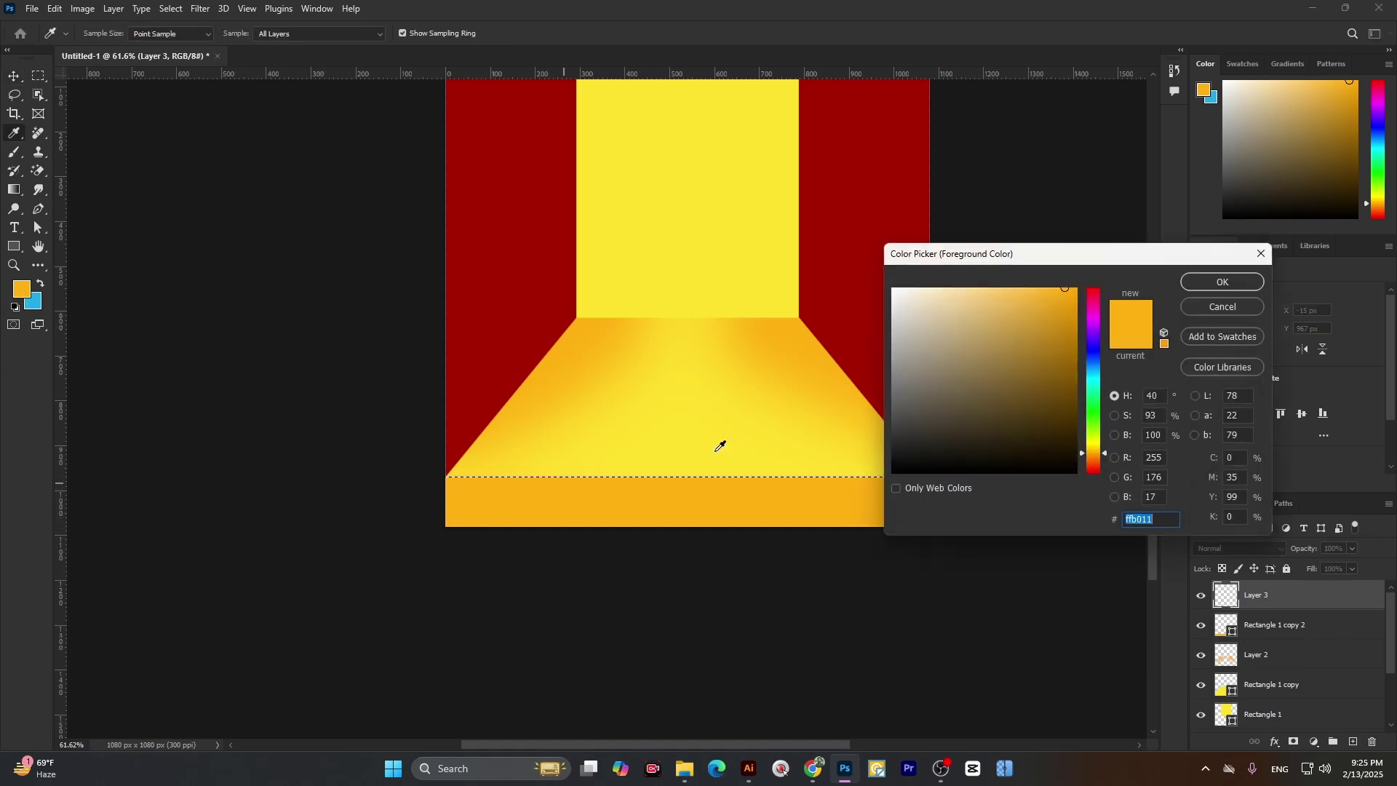
click(1222, 282)
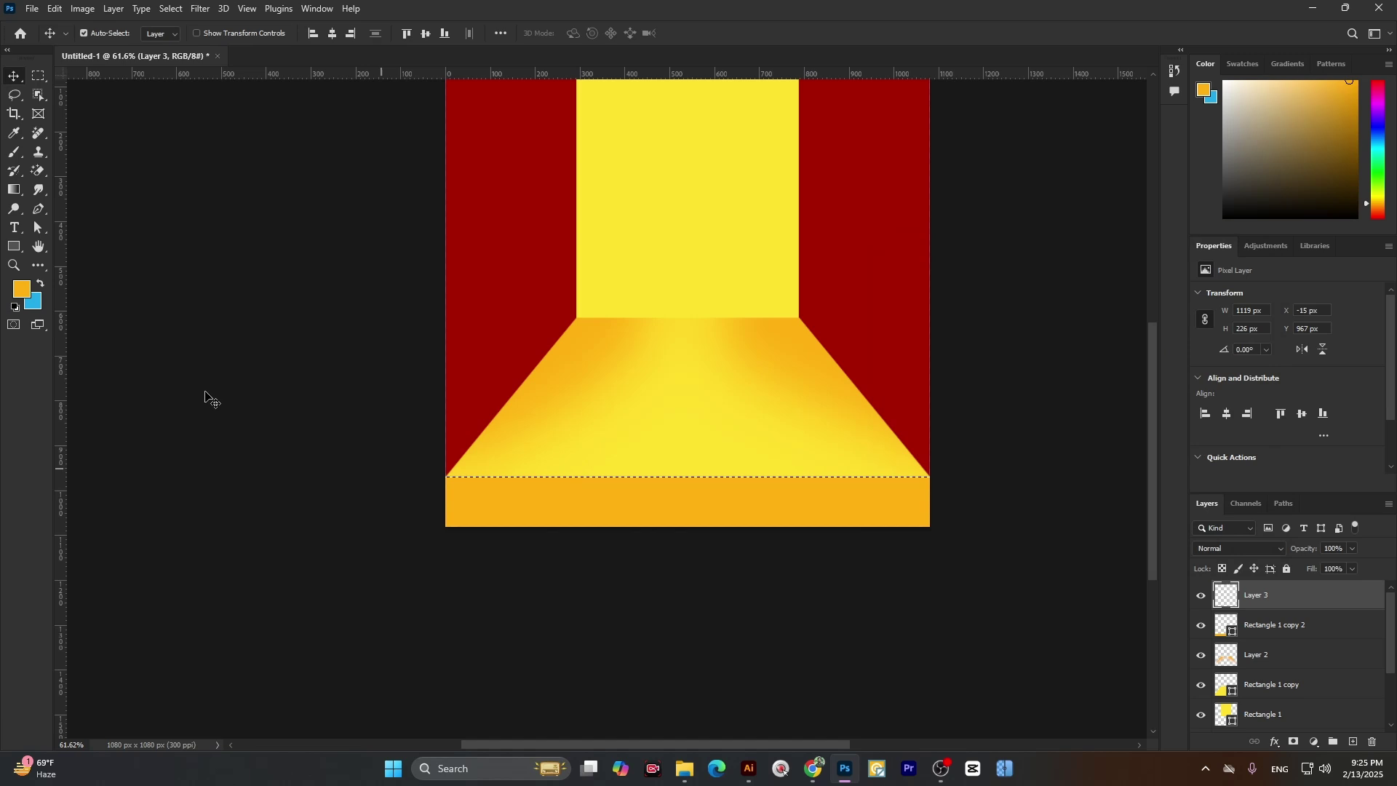
- Set the foreground color to darker orange #df9a11, brush it across the whole bottom band on the new layer, and deselect
click(20, 287)
mouse_move(1060, 306)
mouse_down()
mouse_move(1064, 372)
mouse_move(1064, 310)
mouse_up()
click(1214, 282)
click(13, 156)
mouse_move(421, 493)
mouse_down()
mouse_move(634, 489)
mouse_move(717, 520)
mouse_move(627, 474)
mouse_move(889, 458)
mouse_up()
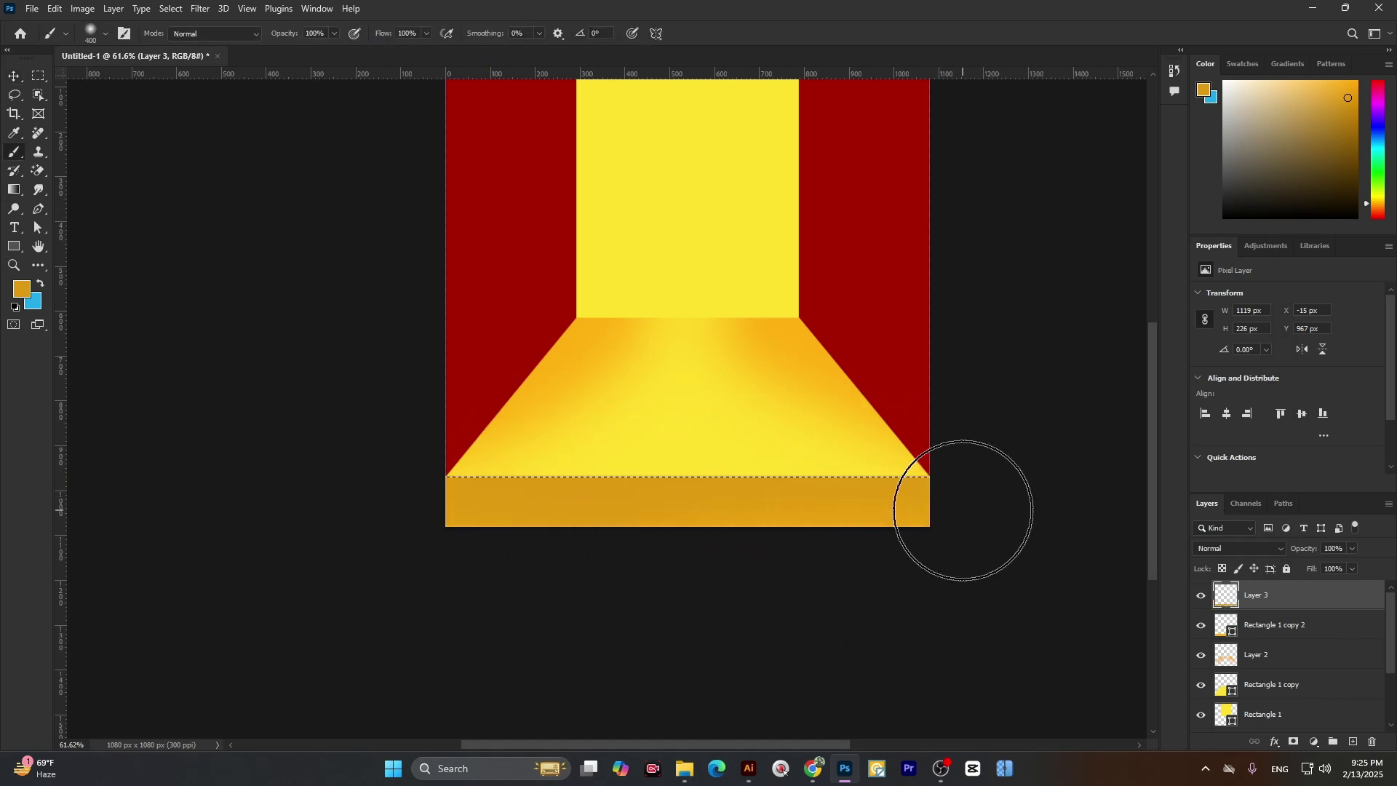
key(ctrl+d)
- Load the upright yellow rectangle's outline as a selection and add a new layer directly above it
scroll(604, 544, down, 5)
scroll(708, 500, up, 6)
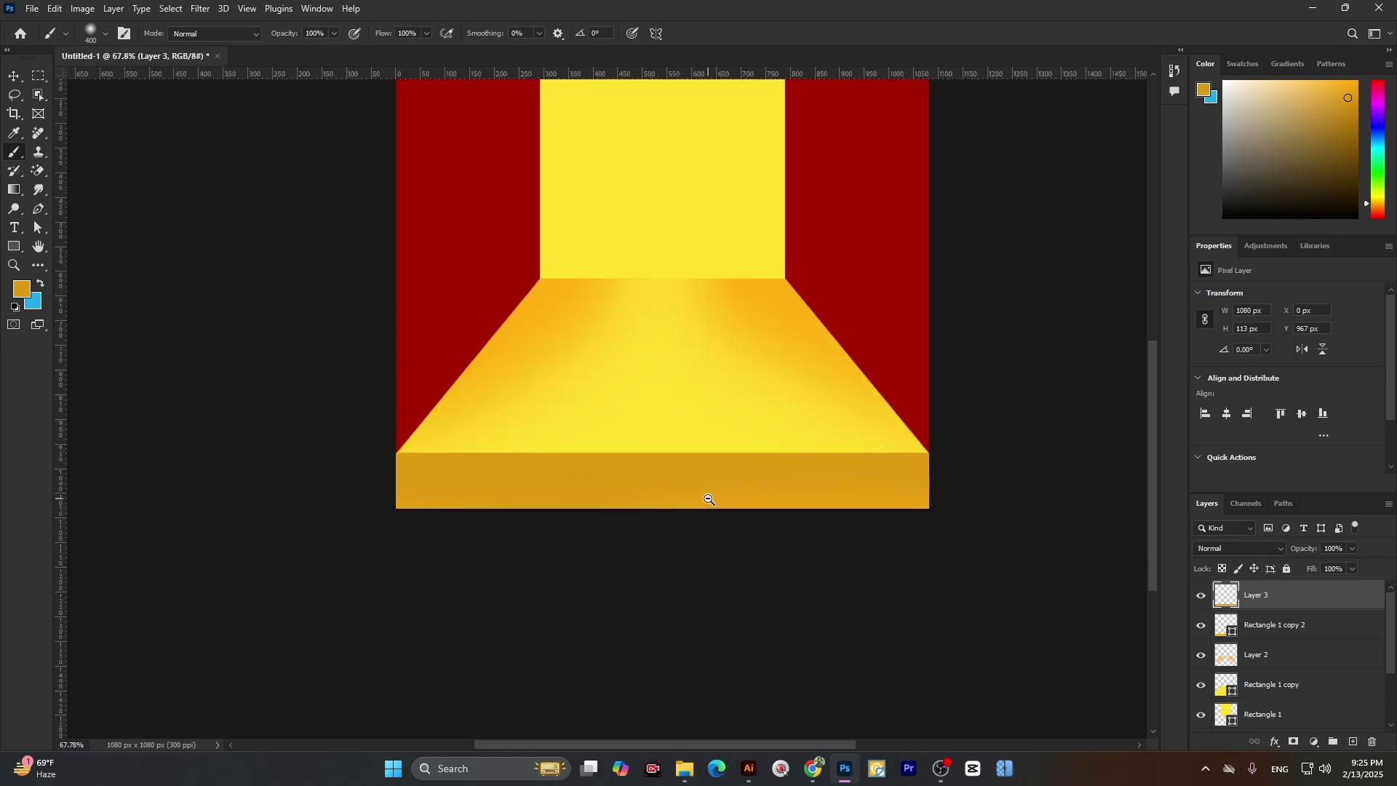
scroll(620, 489, up, 4)
scroll(619, 489, down, 5)
scroll(667, 449, up, 3)
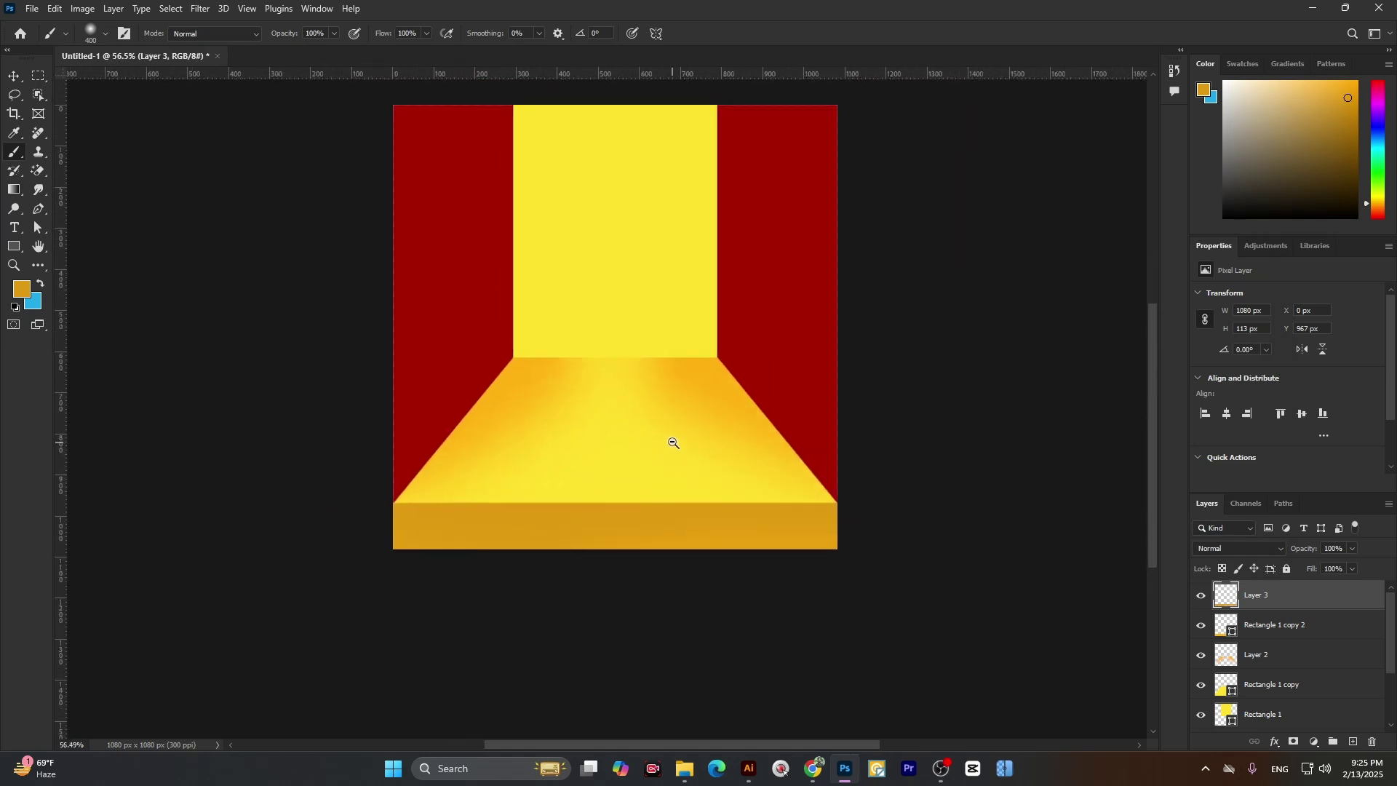
scroll(666, 442, down, 2)
scroll(652, 351, up, 2)
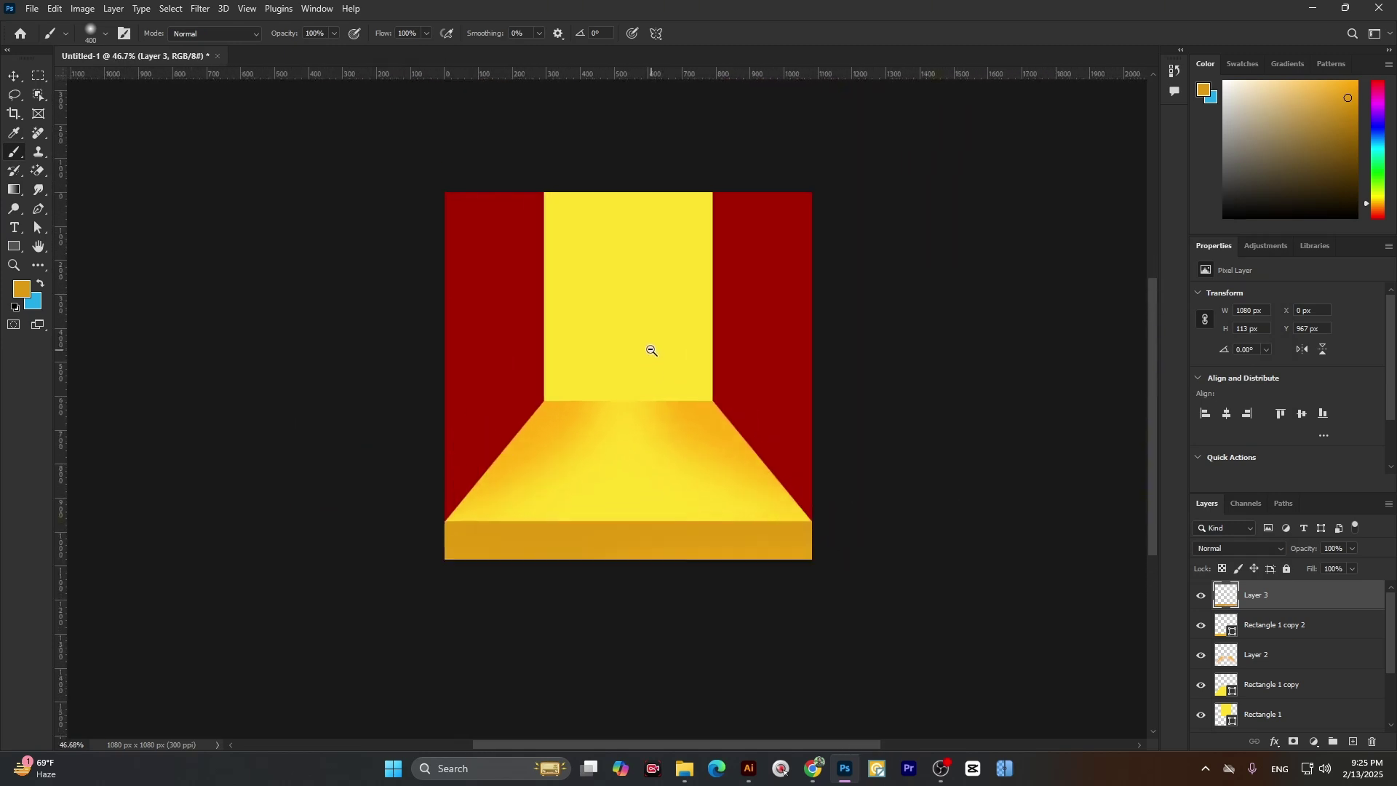
click(14, 77)
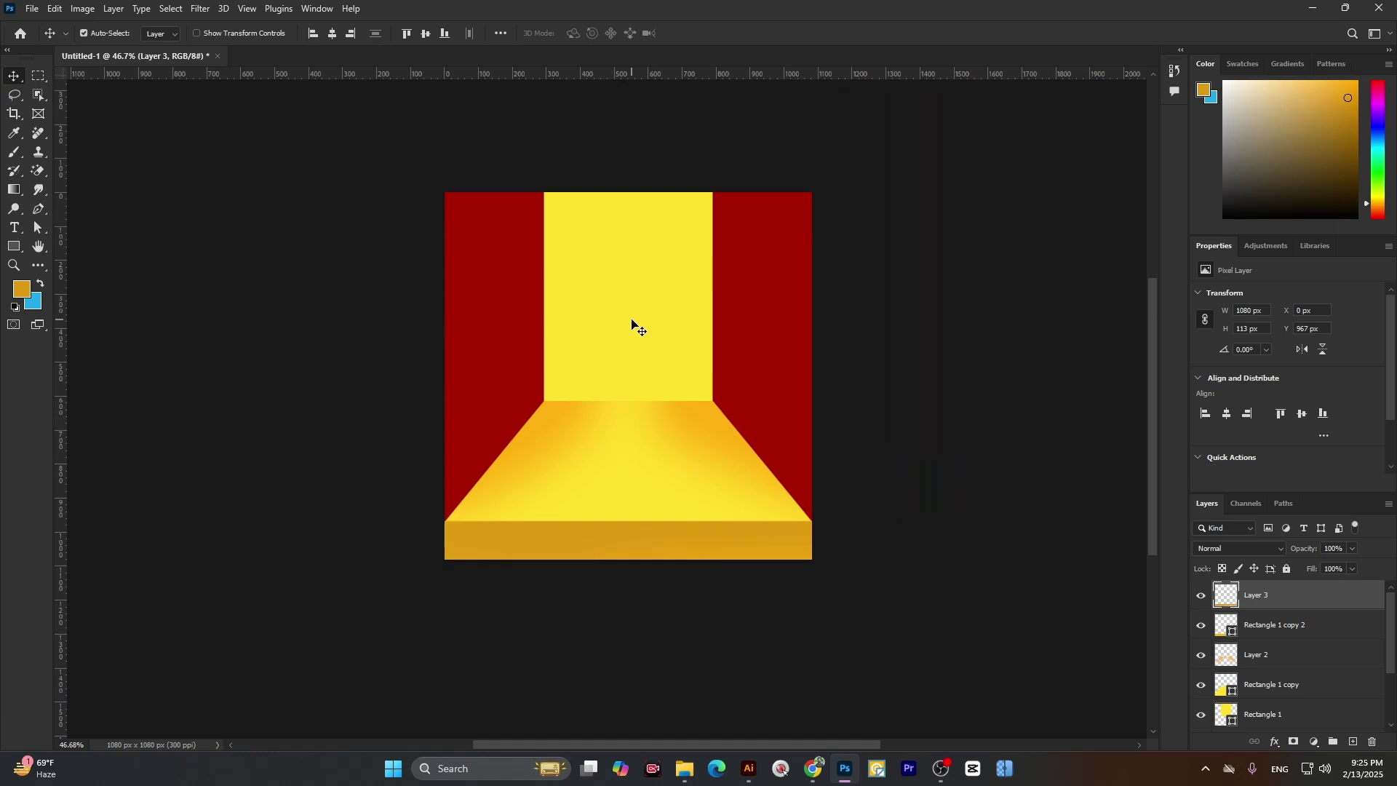
click(631, 325)
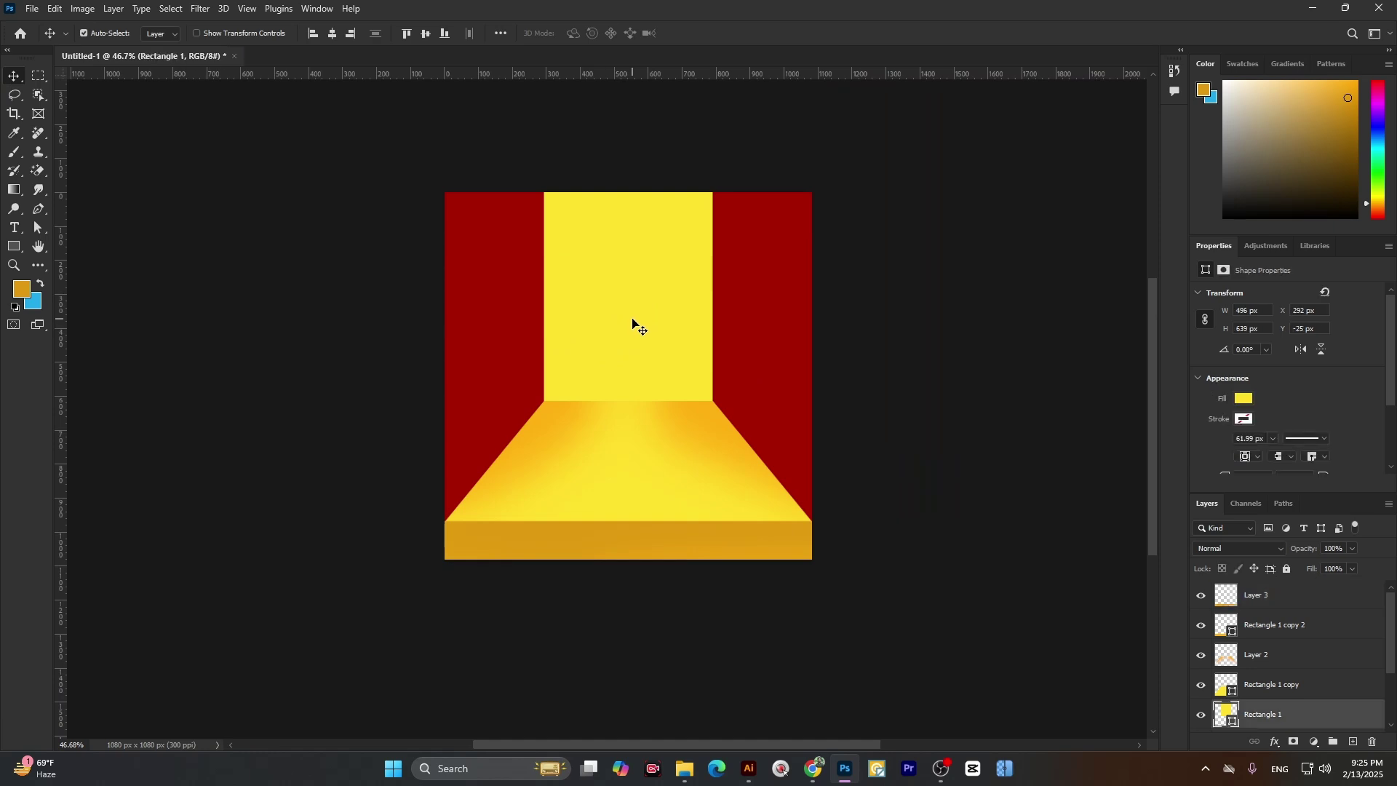
click(1199, 715)
click(1198, 715)
ctrl+click(1228, 715)
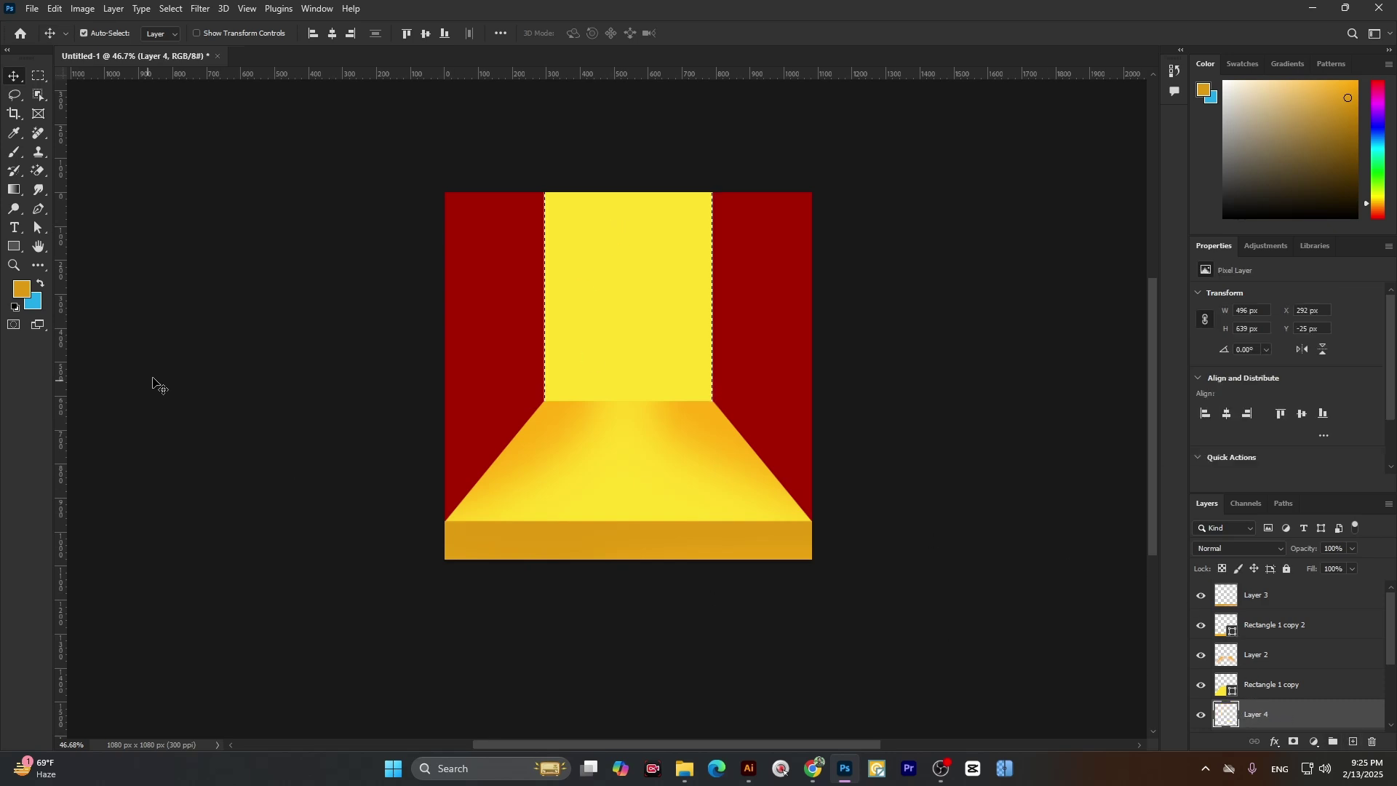
- Paint soft #df9a11 shading across the upper part of the yellow rectangle with the 400 px brush
click(21, 293)
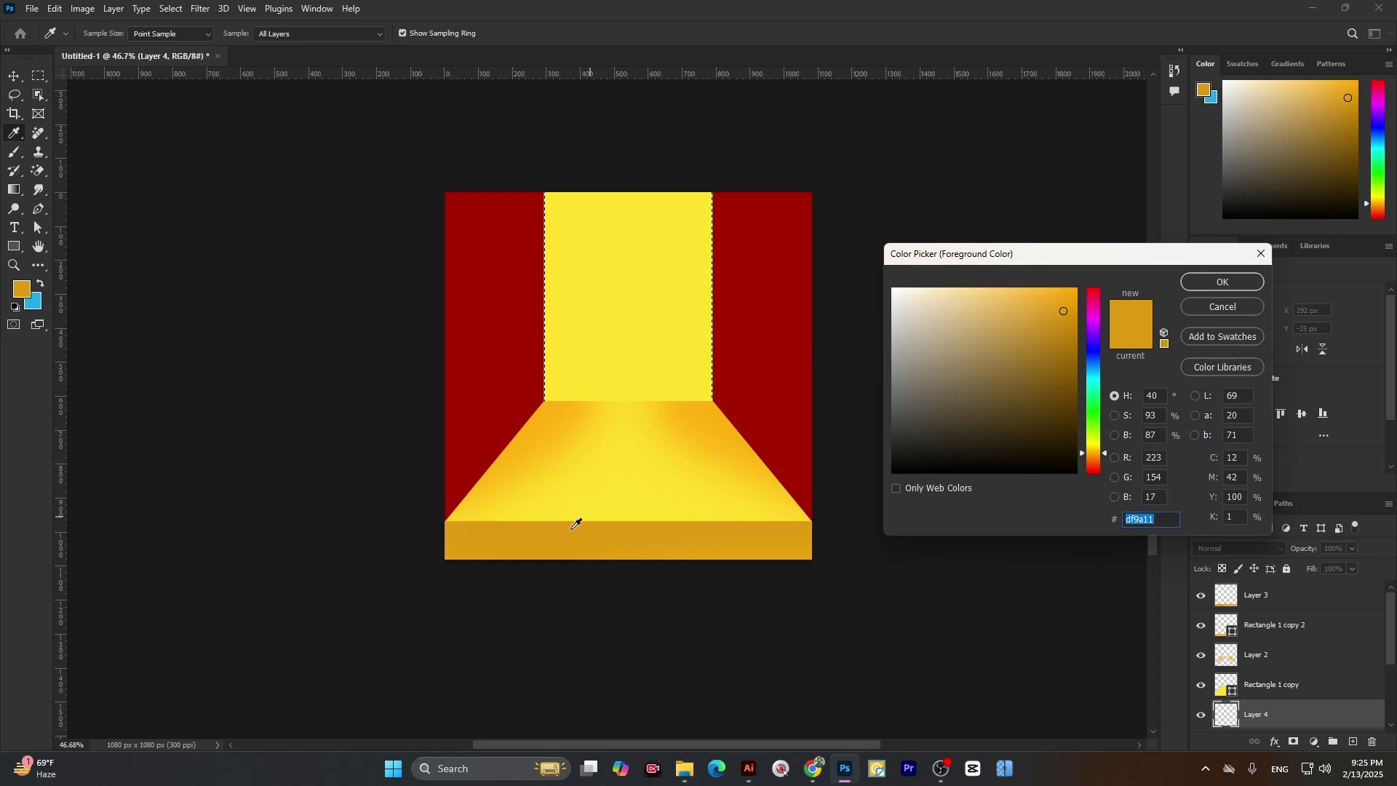
click(1210, 285)
click(14, 152)
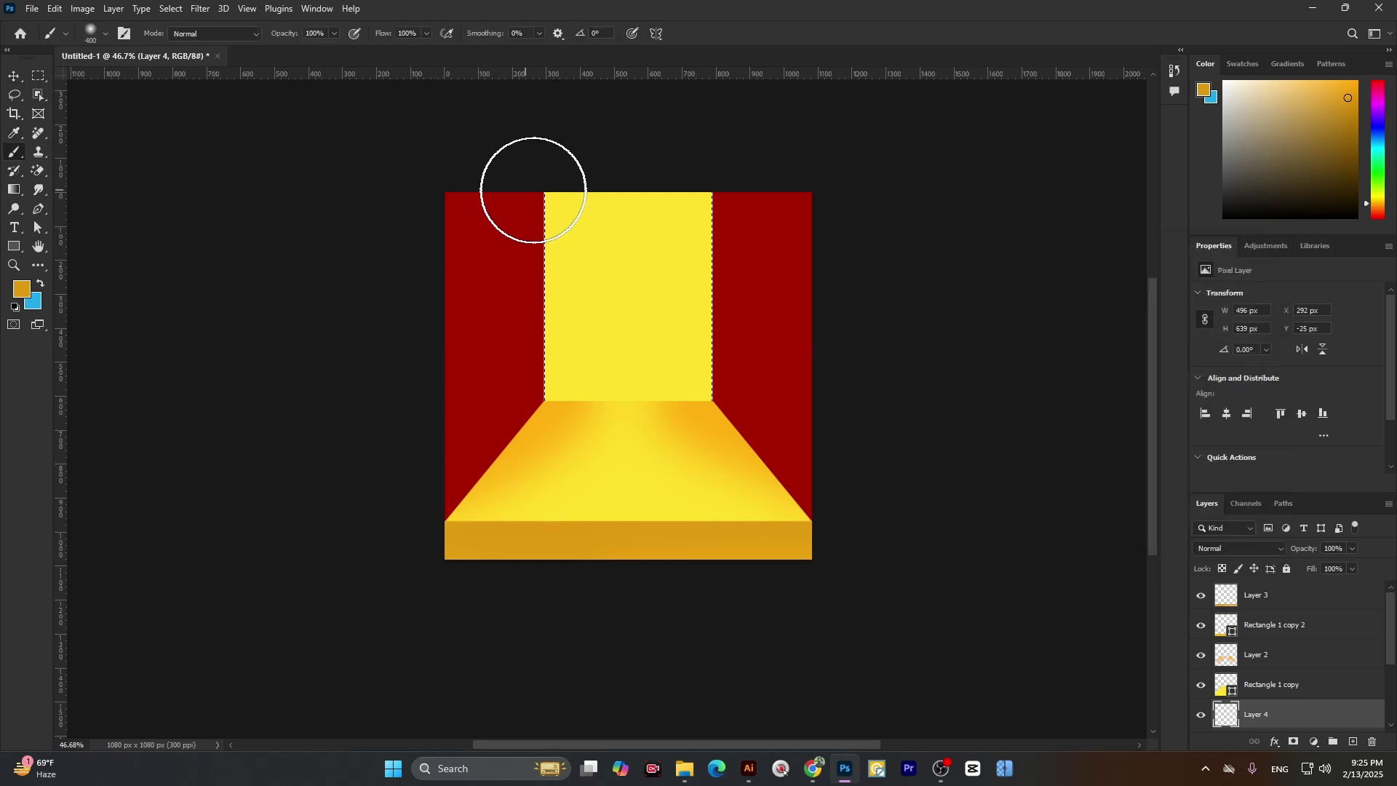
drag(531, 182, 733, 211)
key(ctrl+z)
drag(505, 218, 730, 241)
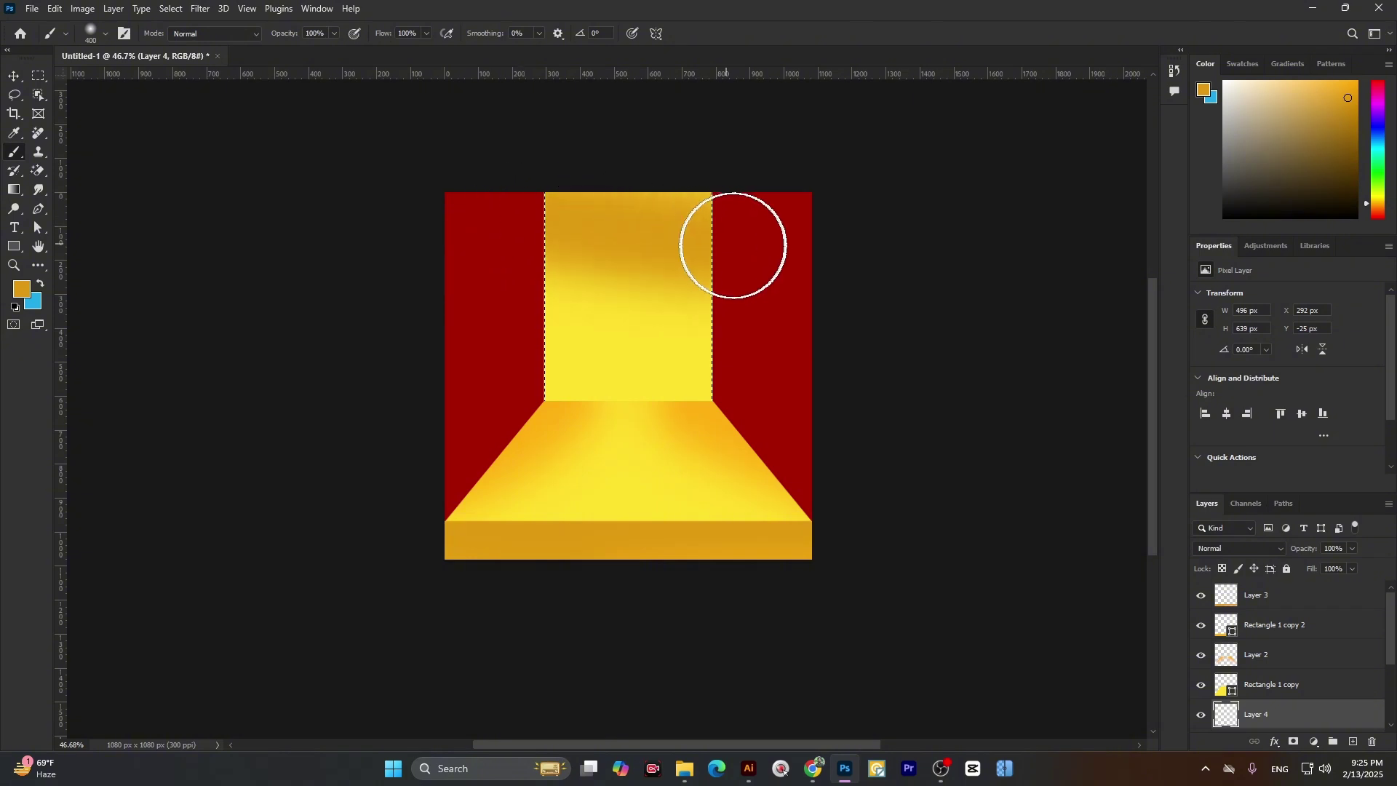
key(ctrl+z)
drag(494, 208, 764, 208)
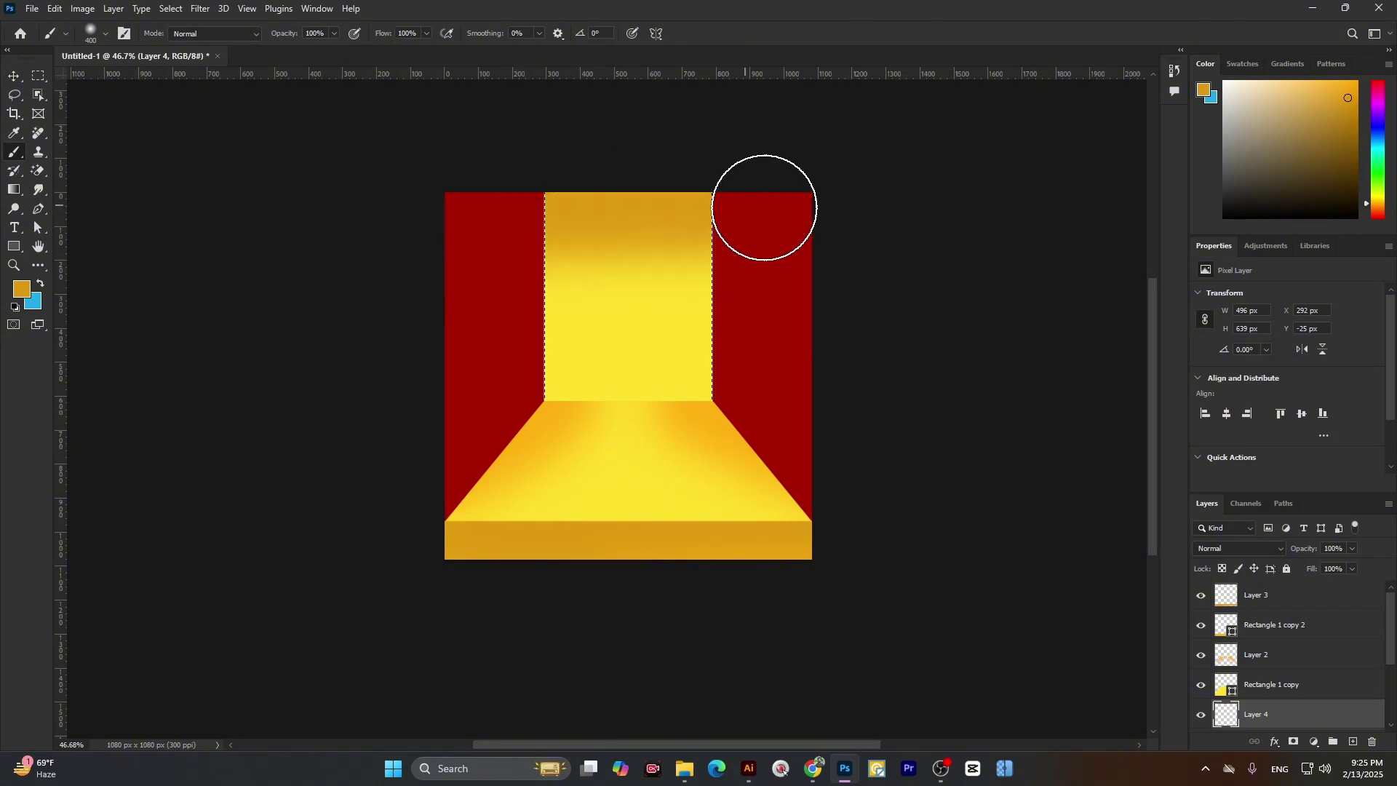
- Lower the opacity of the yellow rectangle's shading layer to 79% and deselect
click(1351, 547)
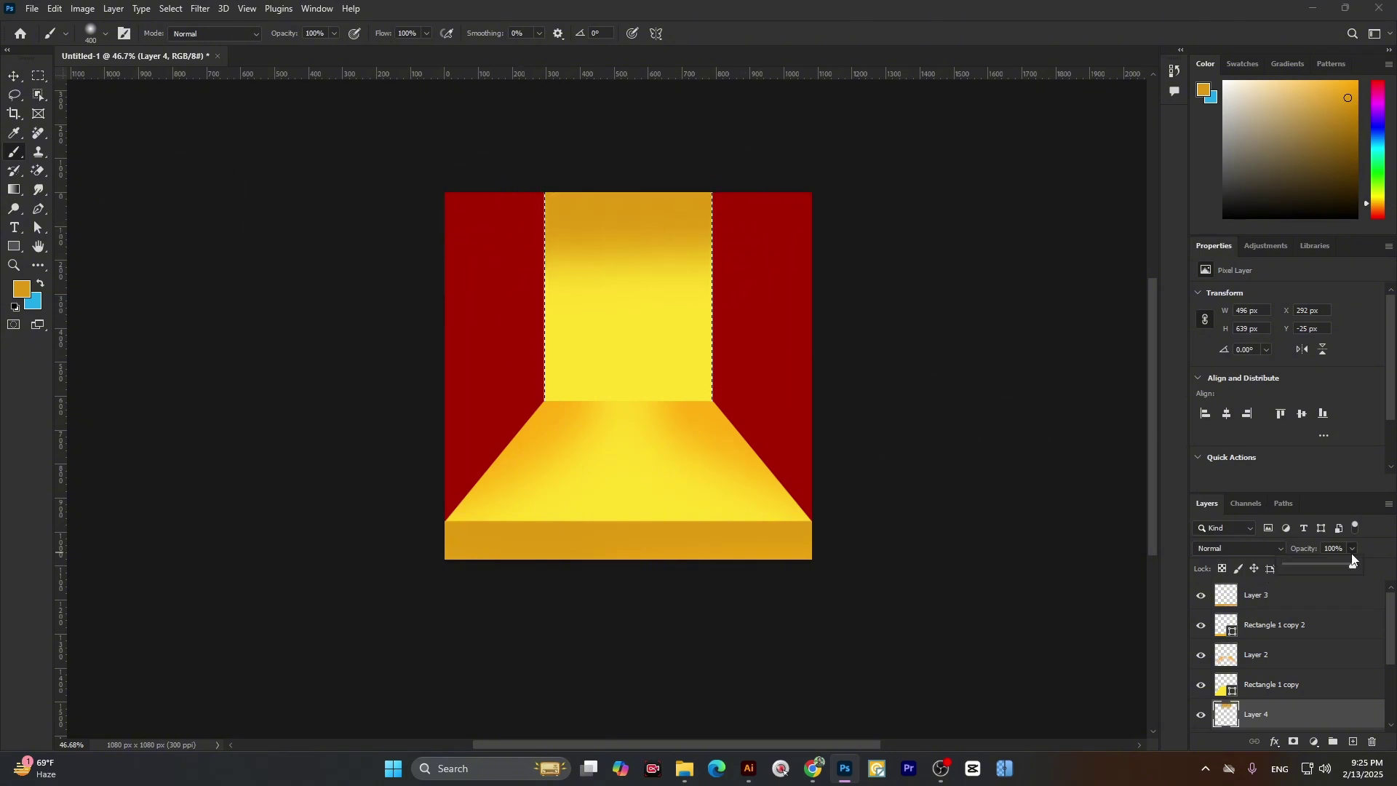
drag(1352, 564, 1338, 566)
key(ctrl+d)
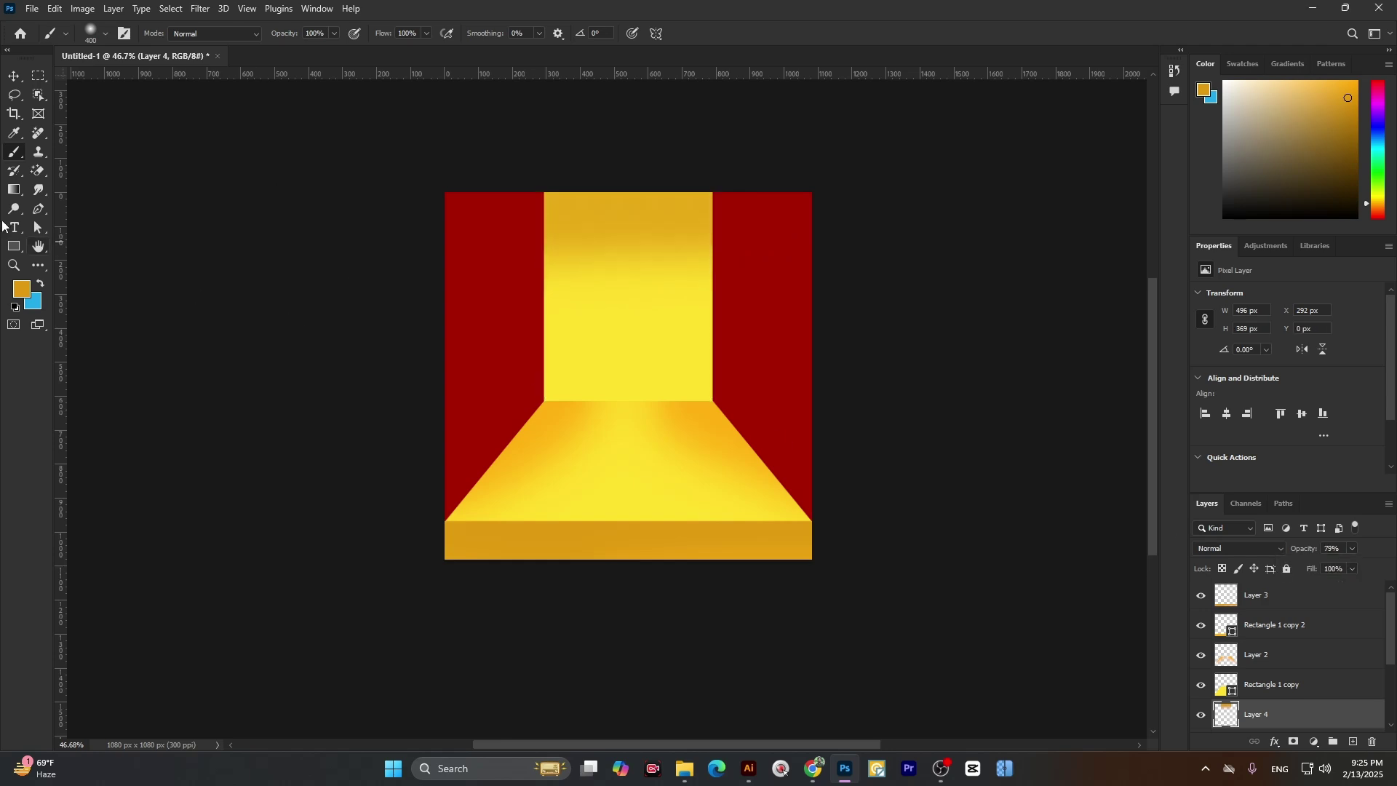
scroll(599, 410, down, 3)
scroll(599, 409, up, 2)
scroll(599, 410, up, 3)
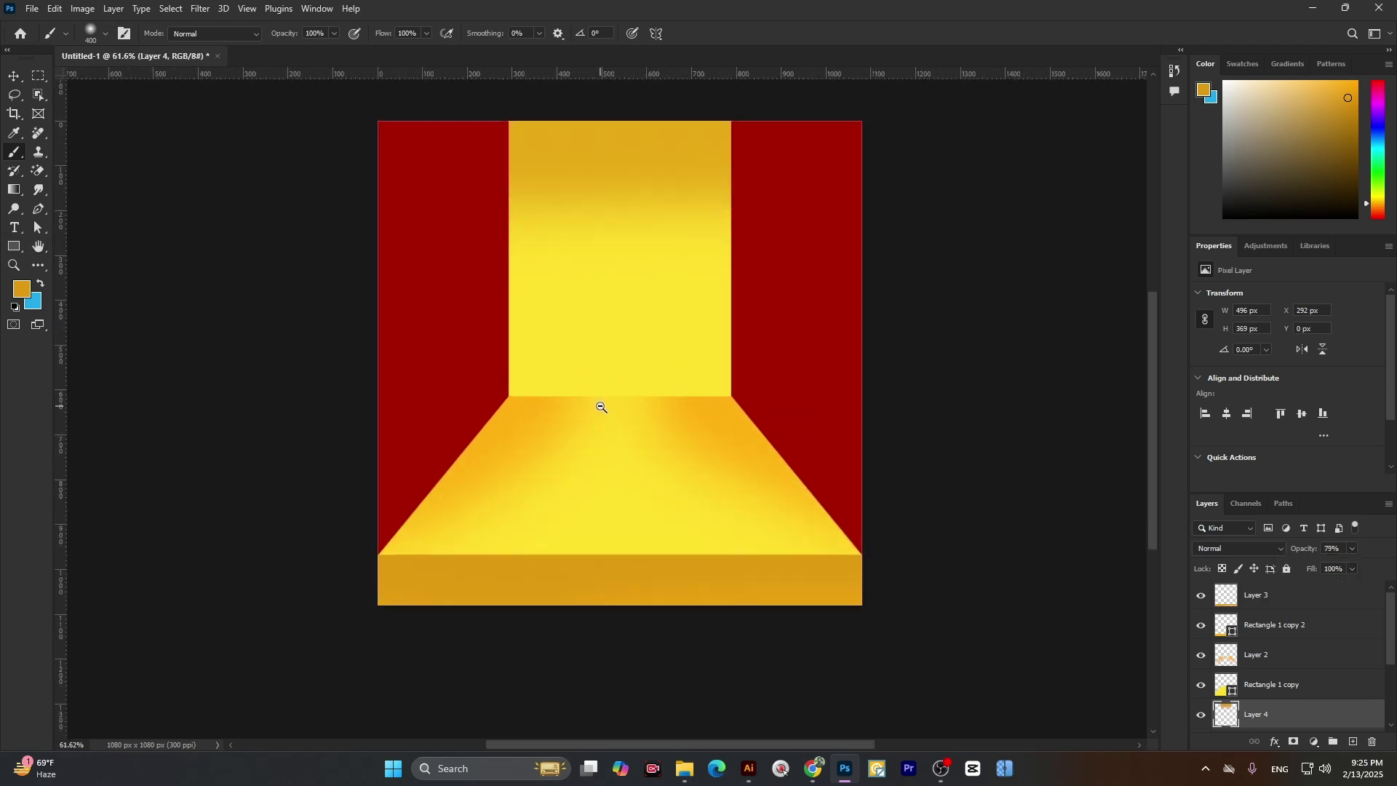
scroll(600, 408, down, 4)
scroll(600, 408, up, 3)
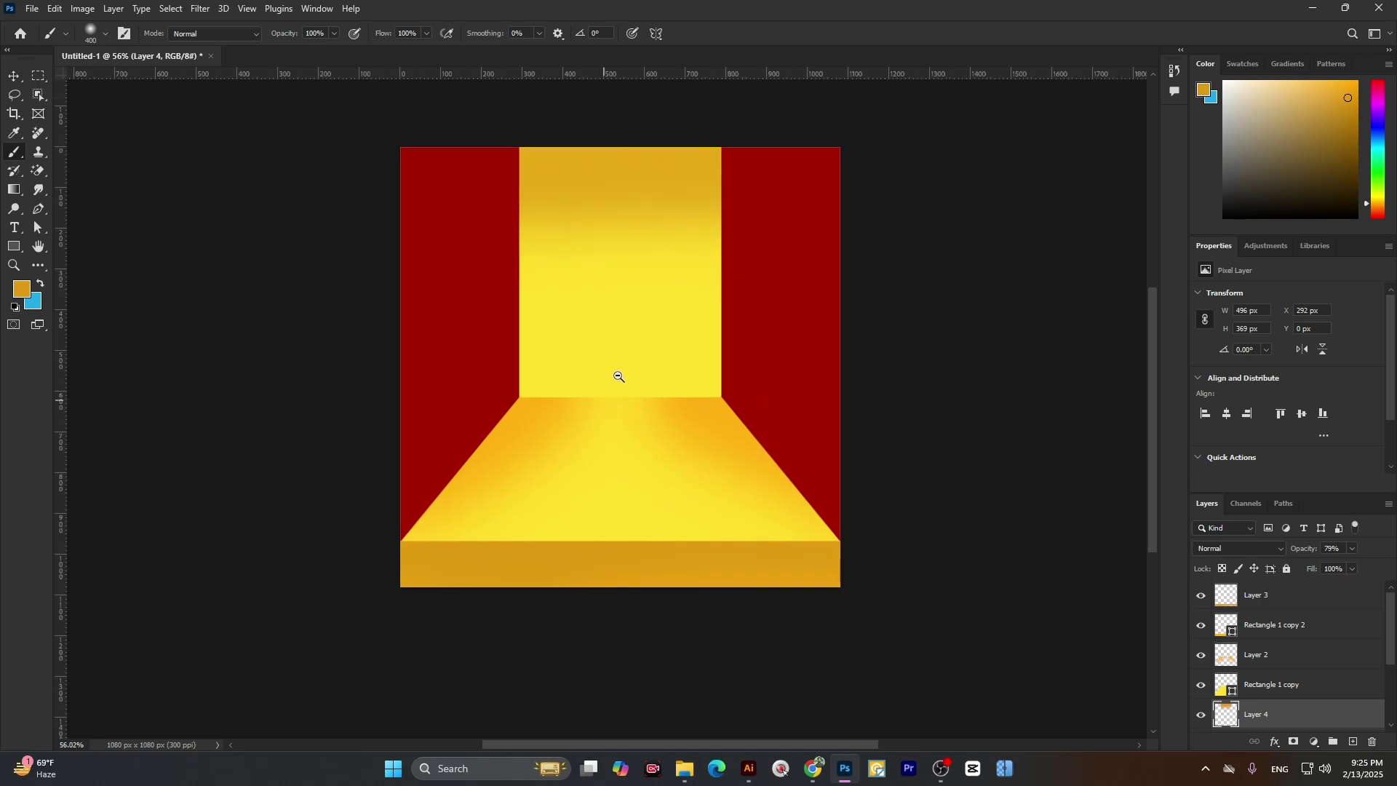
scroll(531, 405, up, 1)
- Switch to Chrome and copy the enlarged Freepik burger image from the "burger ai image" search results
key(v)
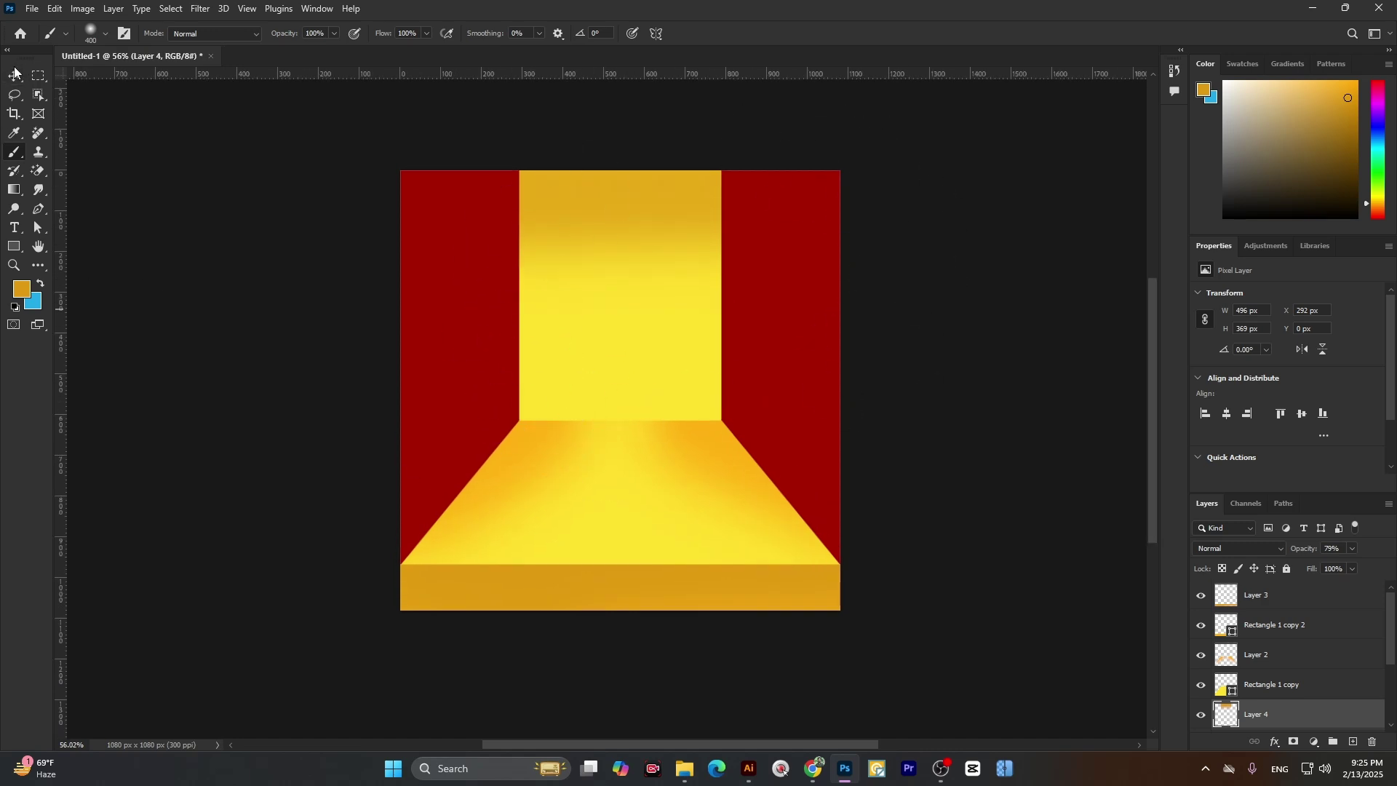
mouse_move(813, 768)
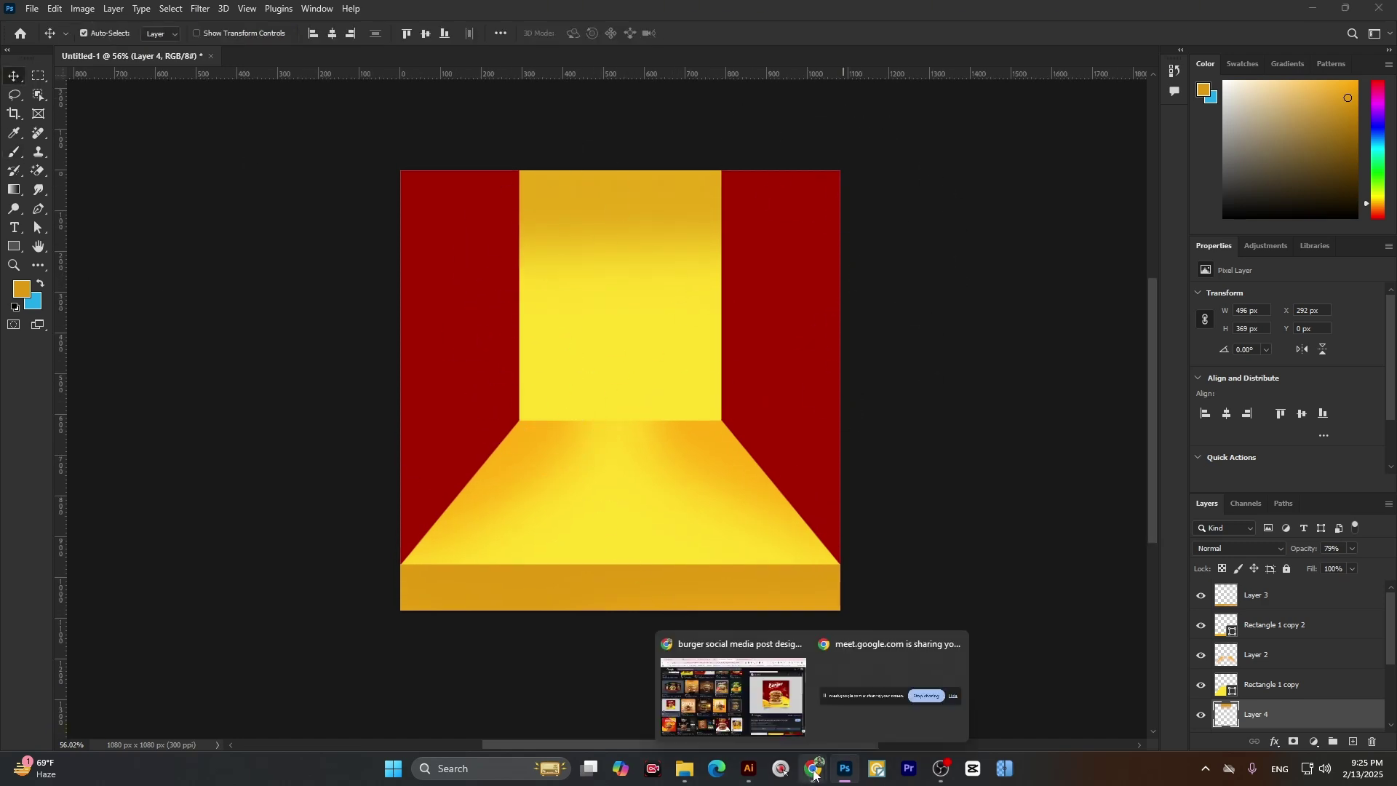
click(736, 692)
key(ctrl+Tab)
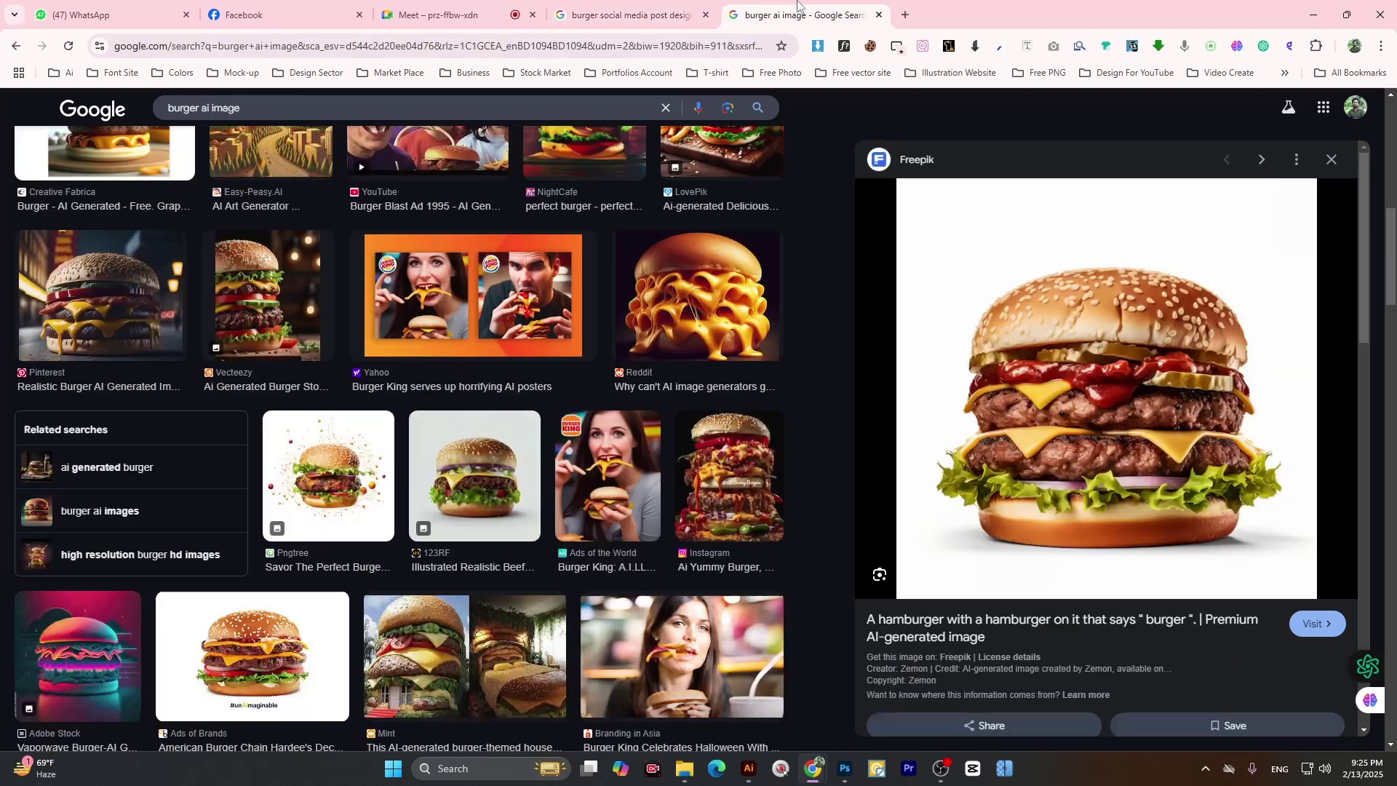
right_click(1097, 248)
click(844, 485)
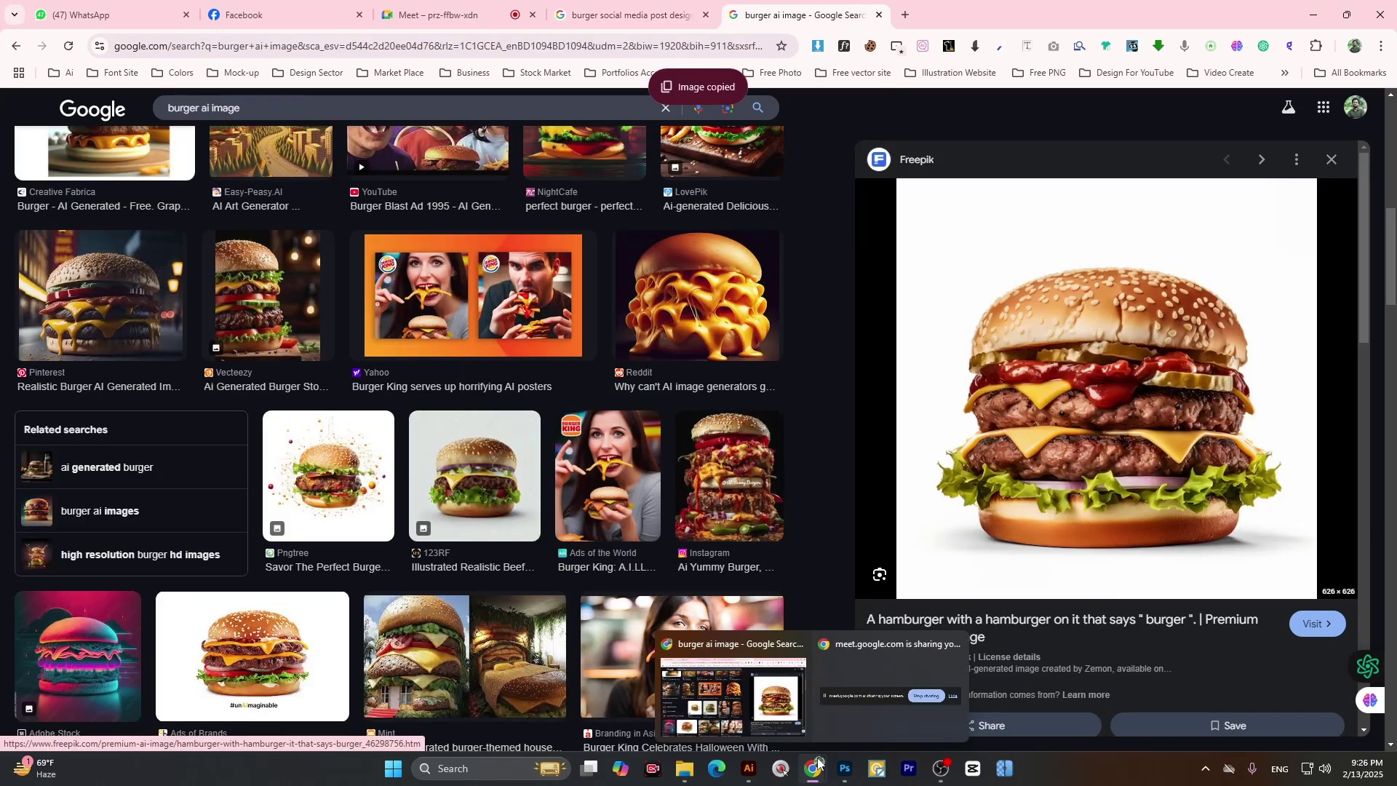
- Paste the burger image into the Photoshop document and bring its layer to the top of the layer stack
click(844, 771)
key(ctrl+v)
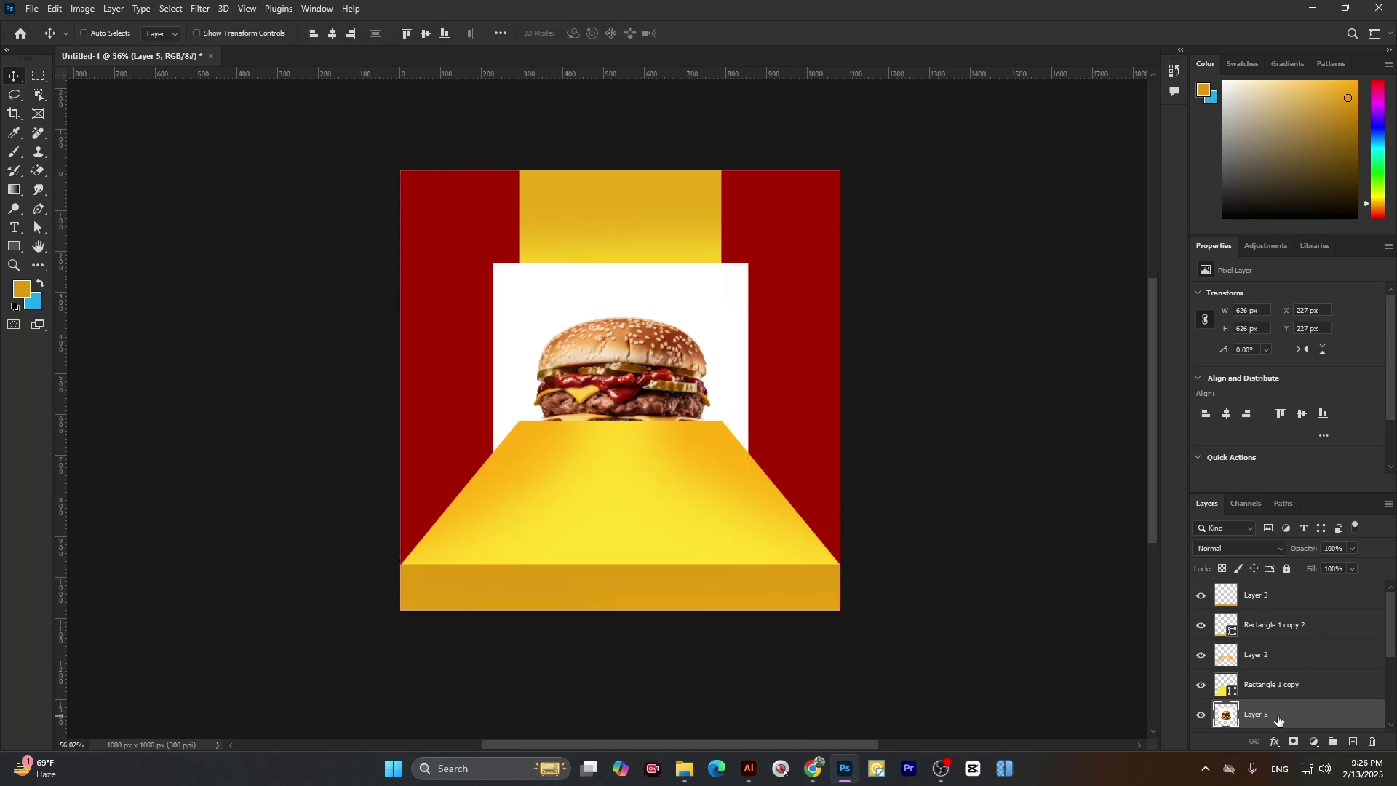
key(ctrl+bracketleft)
key(ctrl+bracketleft)
key(ctrl+bracketleft)
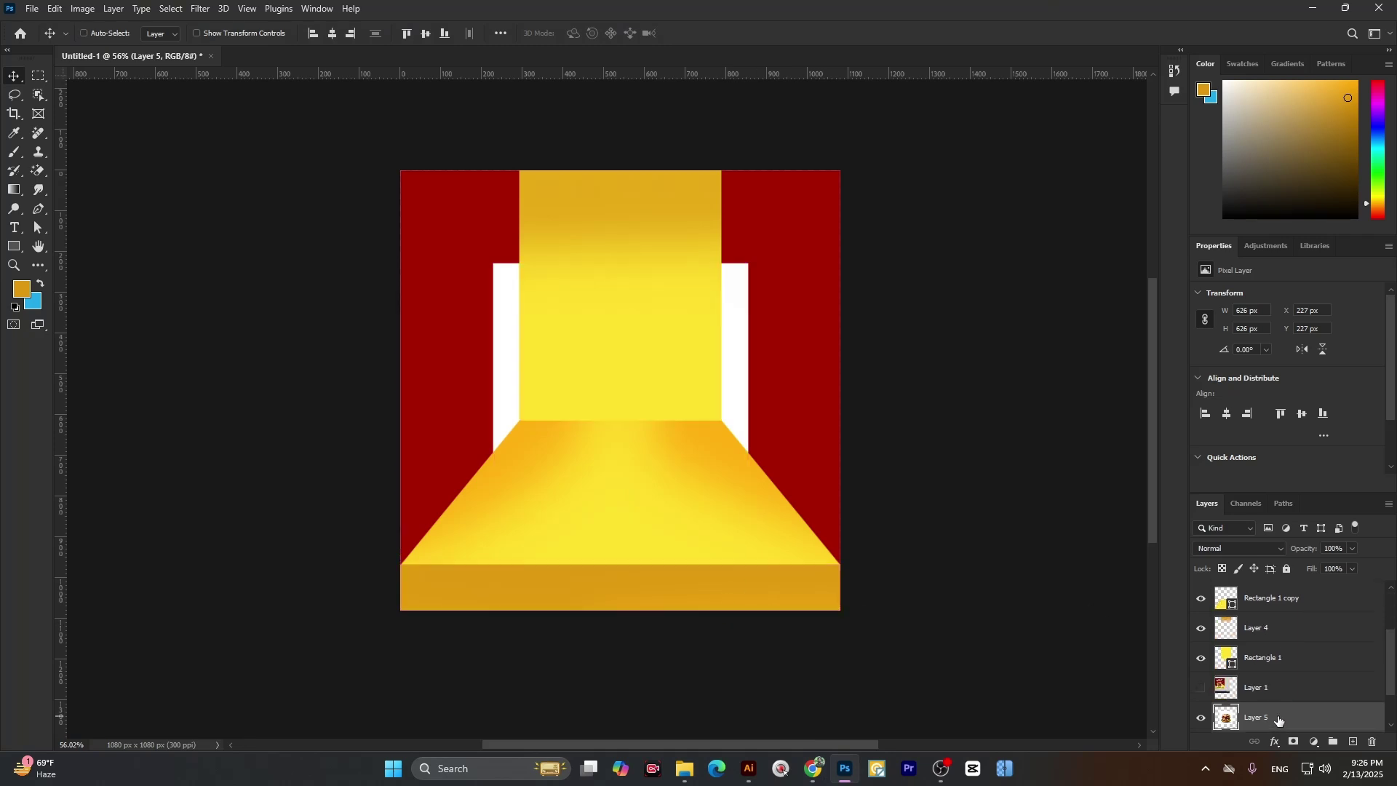
key(ctrl+bracketright)
key(ctrl+bracketright)
key(ctrl+bracketright)
key(ctrl+bracketright)
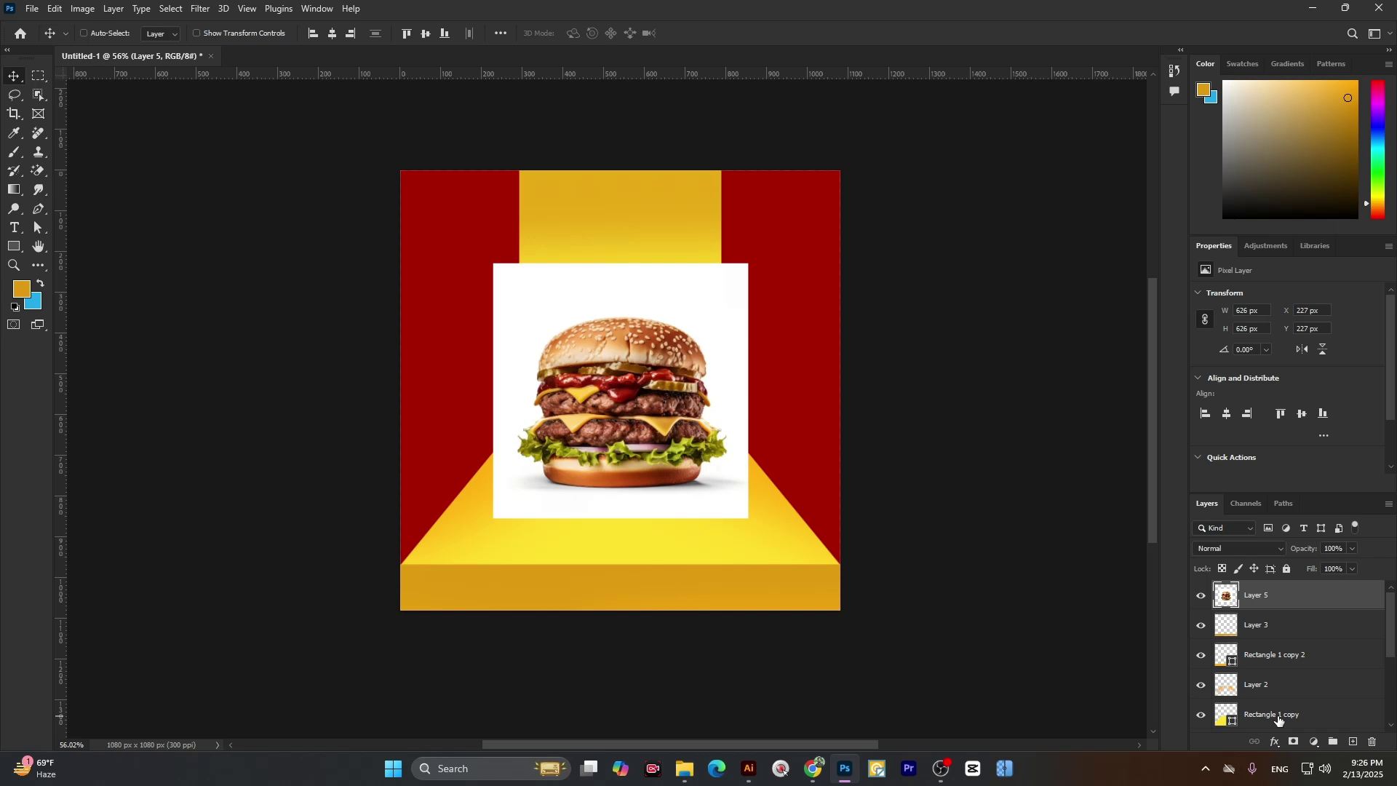
- Send the burger layer down below the red color fill layer and return it to the top of the stack
key(ctrl+bracketleft)
key(ctrl+bracketleft)
key(ctrl+bracketleft)
key(ctrl+bracketleft)
key(ctrl+bracketleft)
key(ctrl+bracketleft)
key(ctrl+bracketleft)
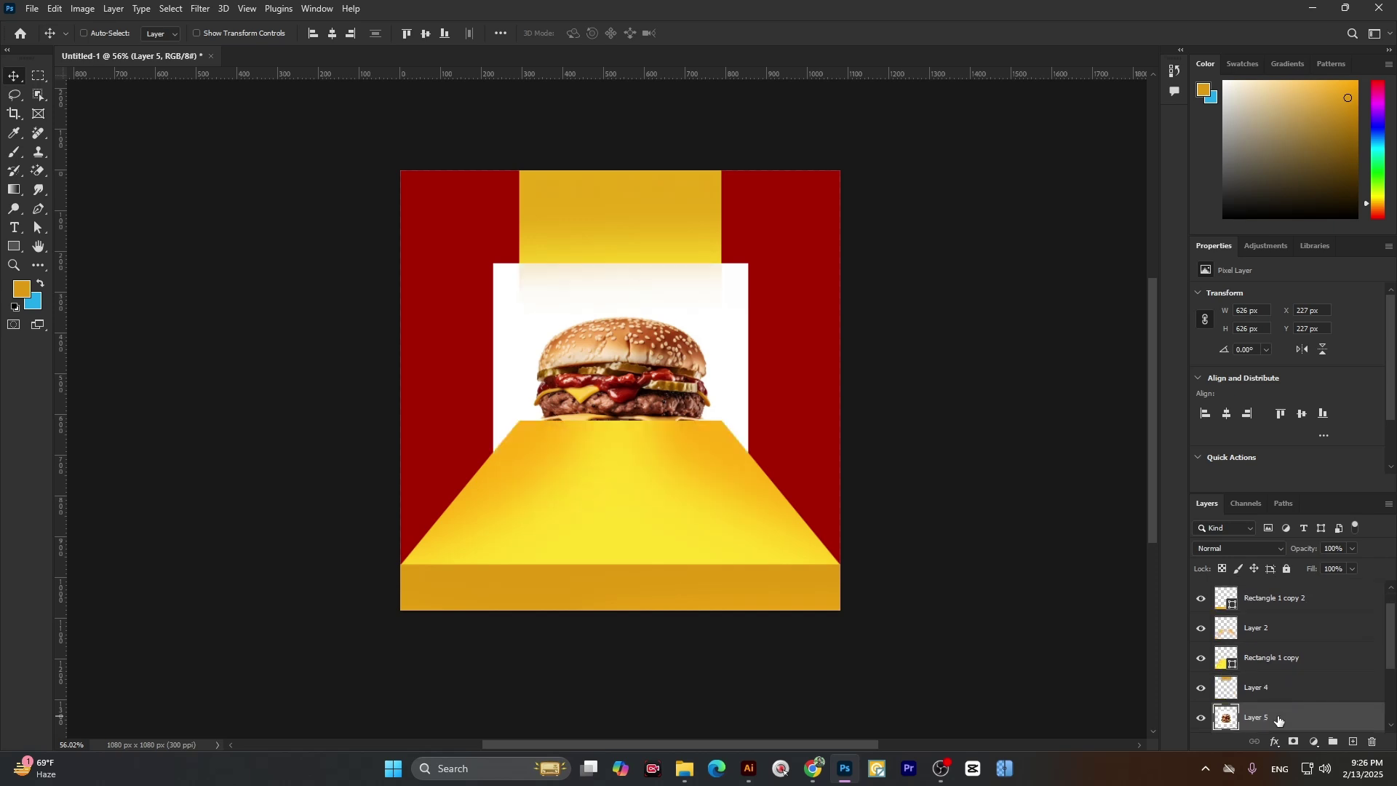
key(ctrl+bracketleft)
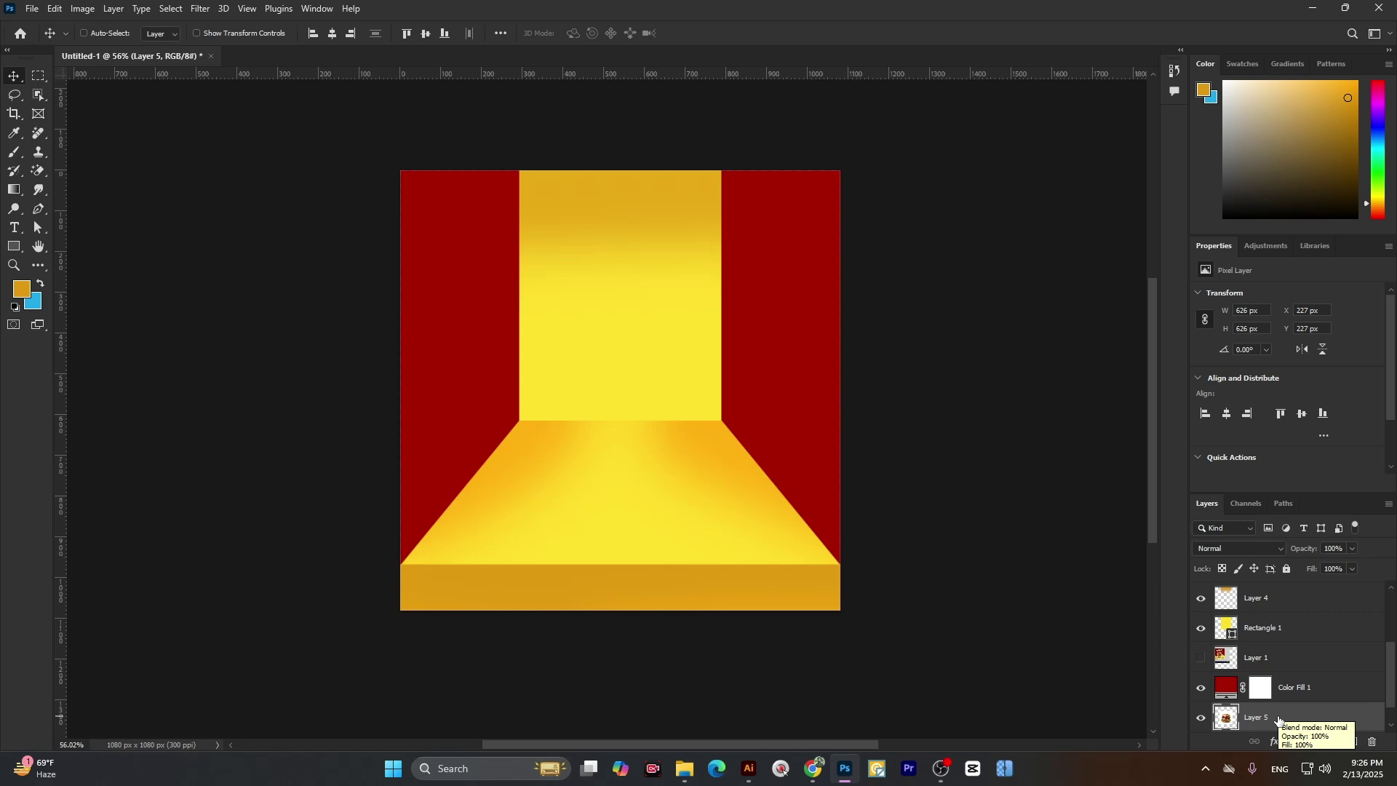
key(ctrl+bracketright)
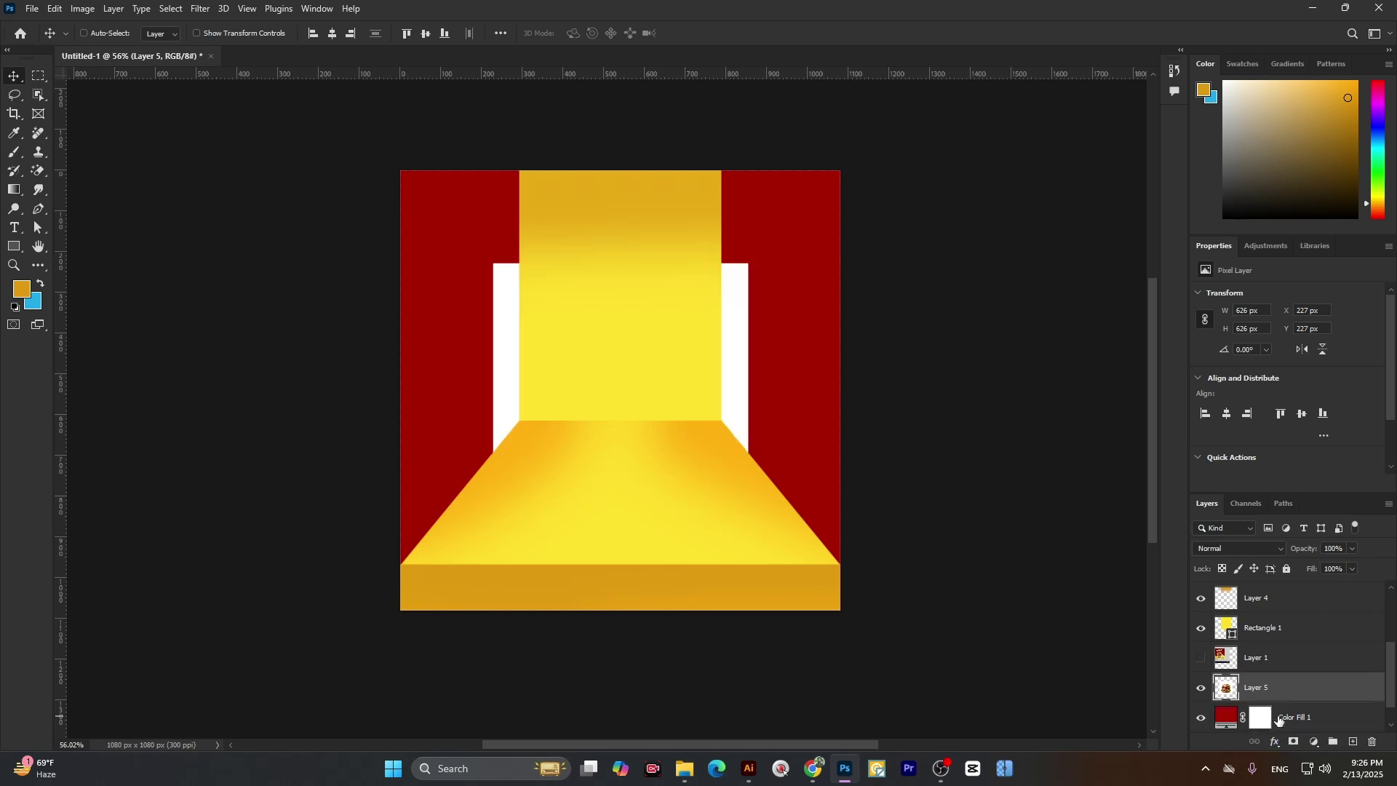
key(ctrl+bracketright)
key(ctrl+bracketright)
key(ctrl+bracketright)
key(ctrl+bracketright)
key(ctrl+bracketright)
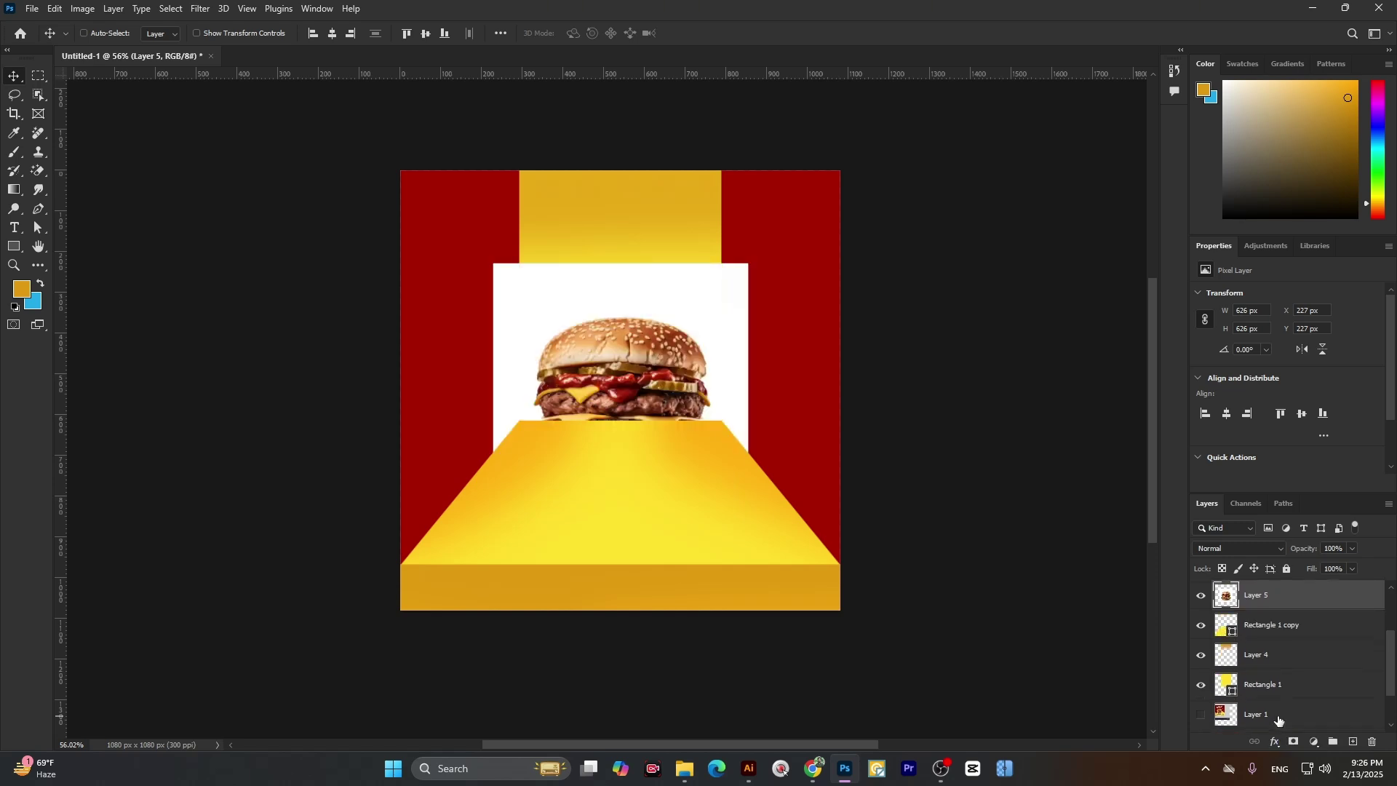
key(ctrl+bracketright)
key(ctrl+bracketright)
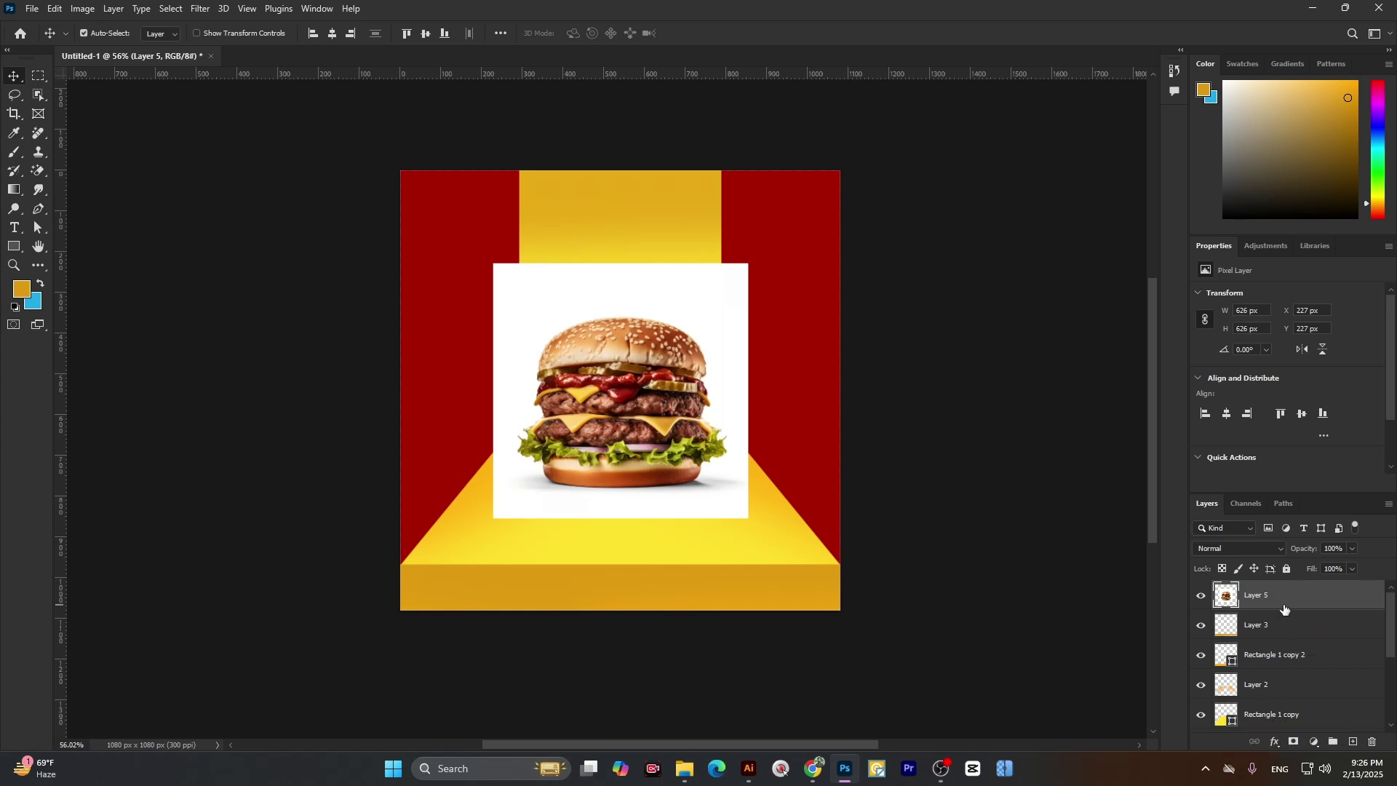
- Scale the burger image proportionally to about 986 x 986 px, centered horizontally on the canvas
key(ctrl+t)
drag(565, 513, 601, 587)
drag(624, 258, 624, 185)
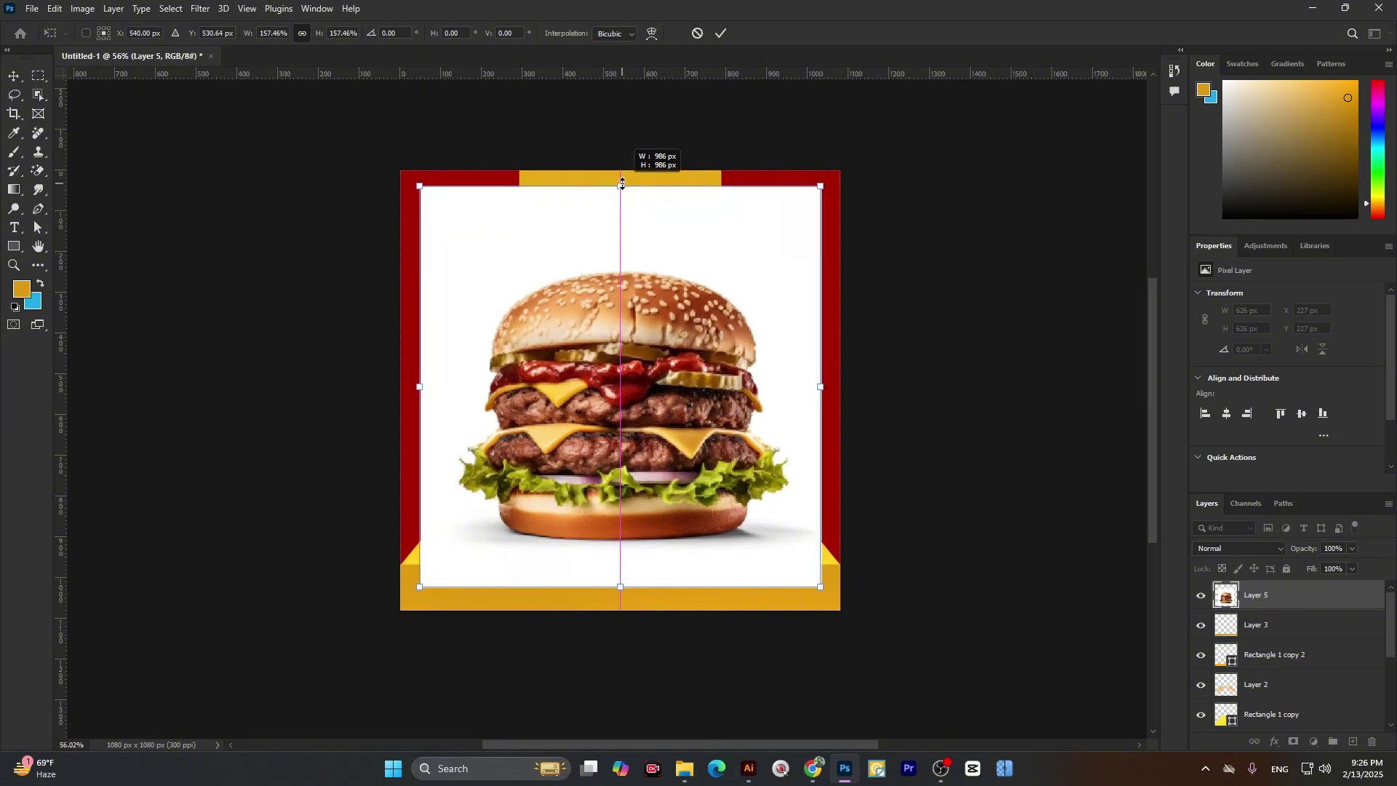
click(722, 32)
- Select the burger with Select Subject and add a layer mask that hides its white background
scroll(599, 391, up, 2)
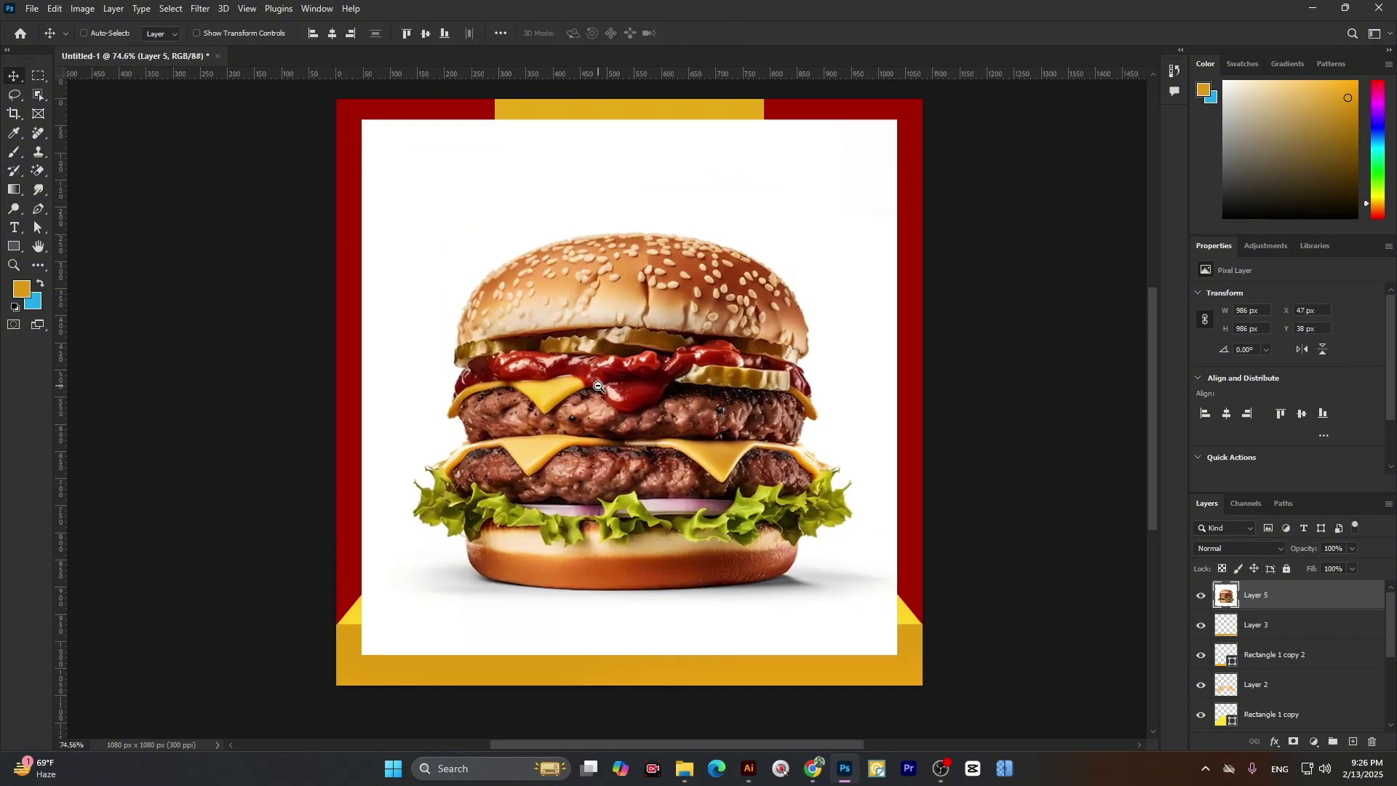
click(179, 11)
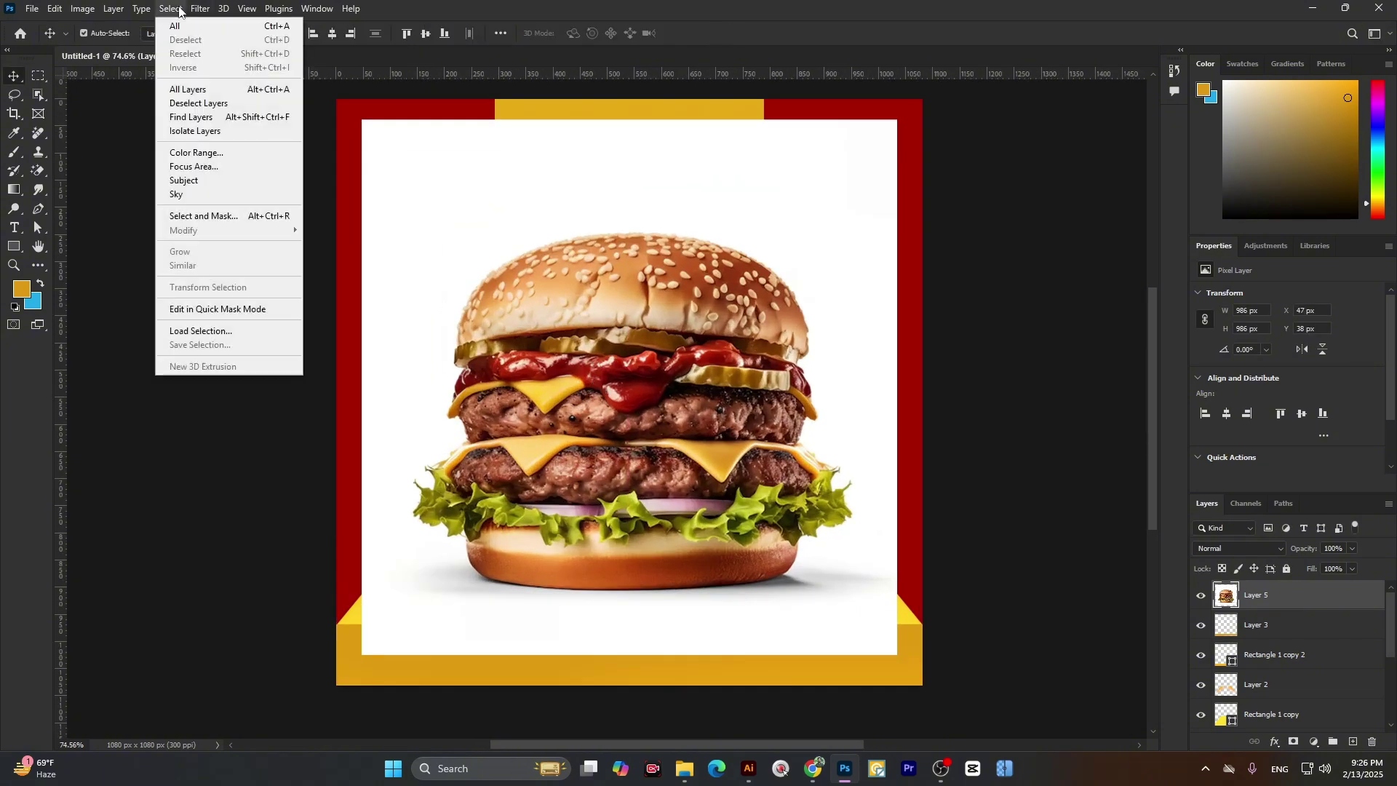
click(183, 180)
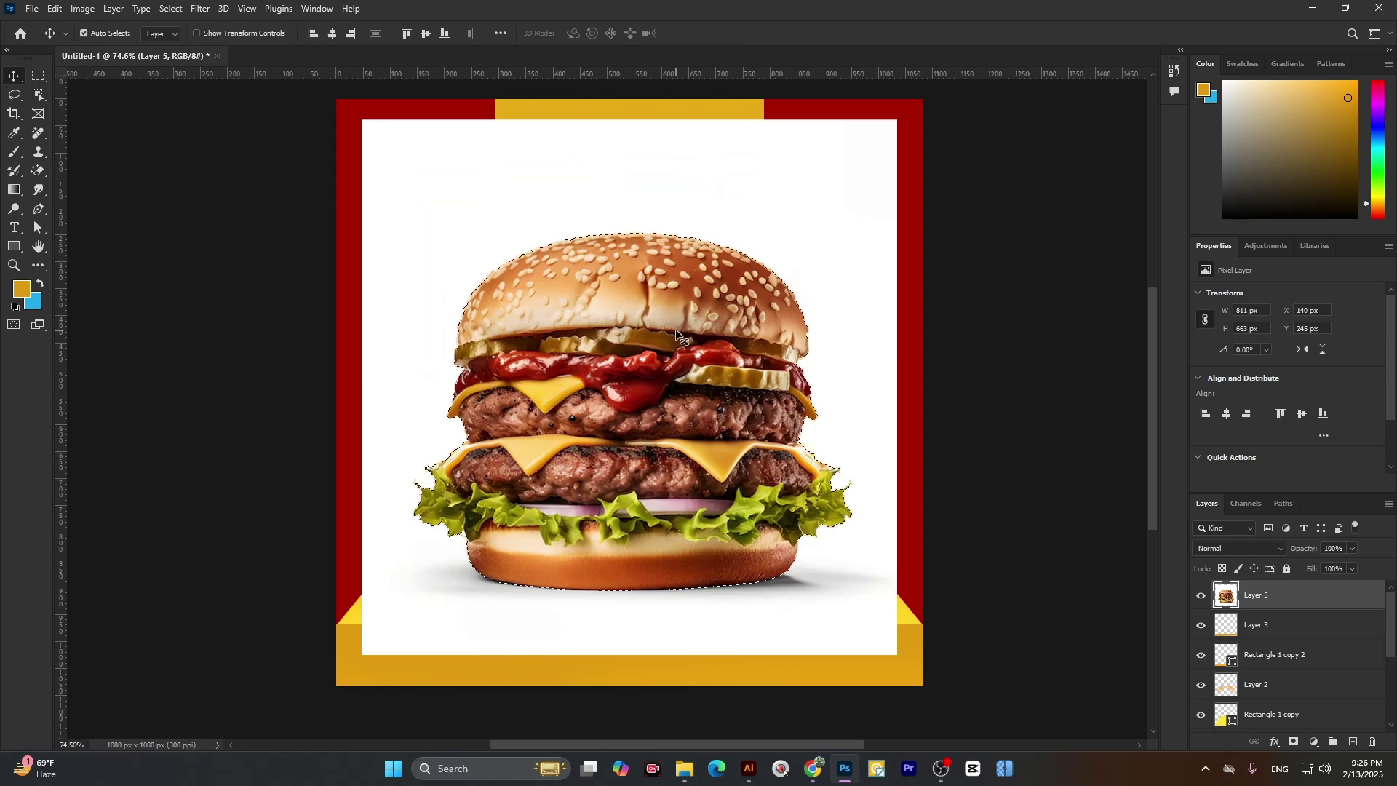
click(1293, 741)
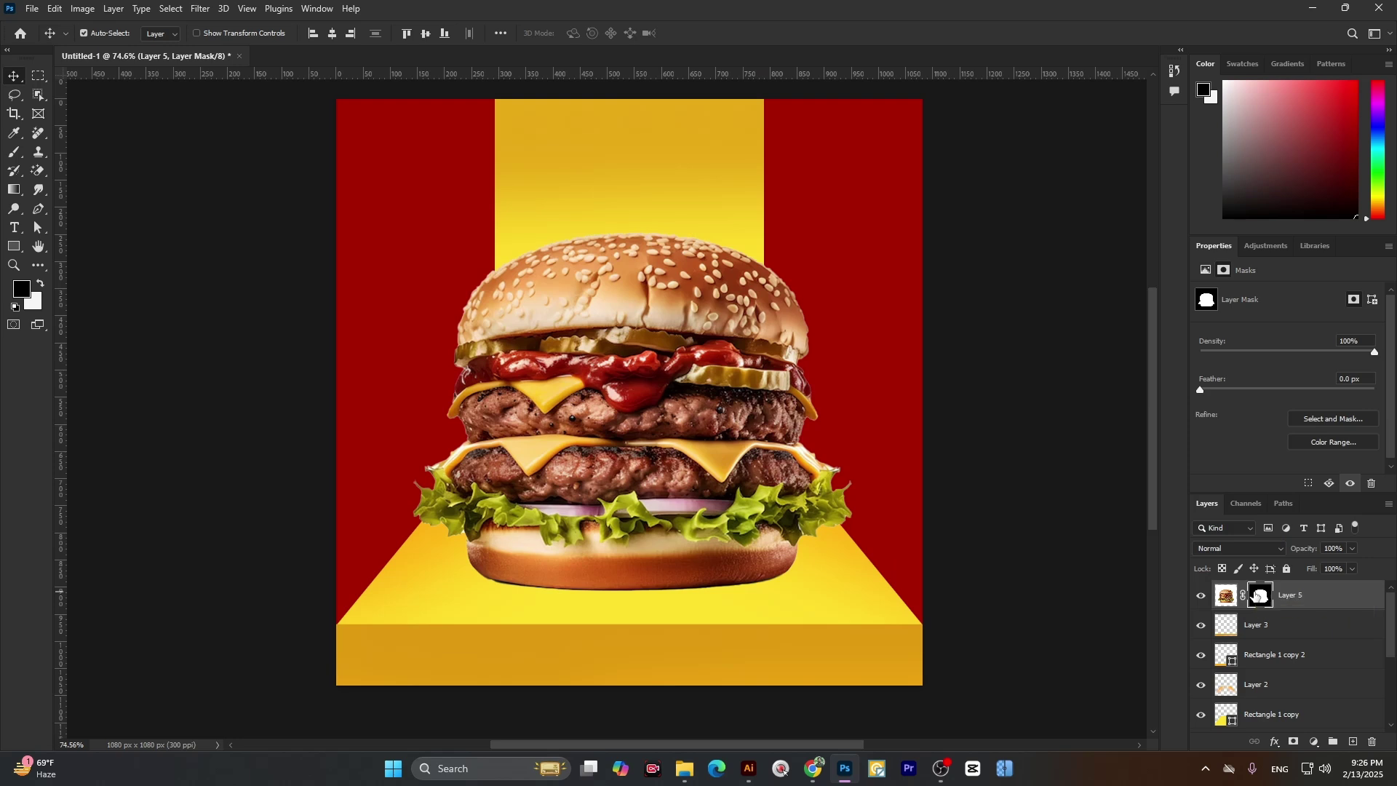
- Refine the burger's layer mask with a 0.7 px feather and Decontaminate Colors enabled
double_click(1258, 595)
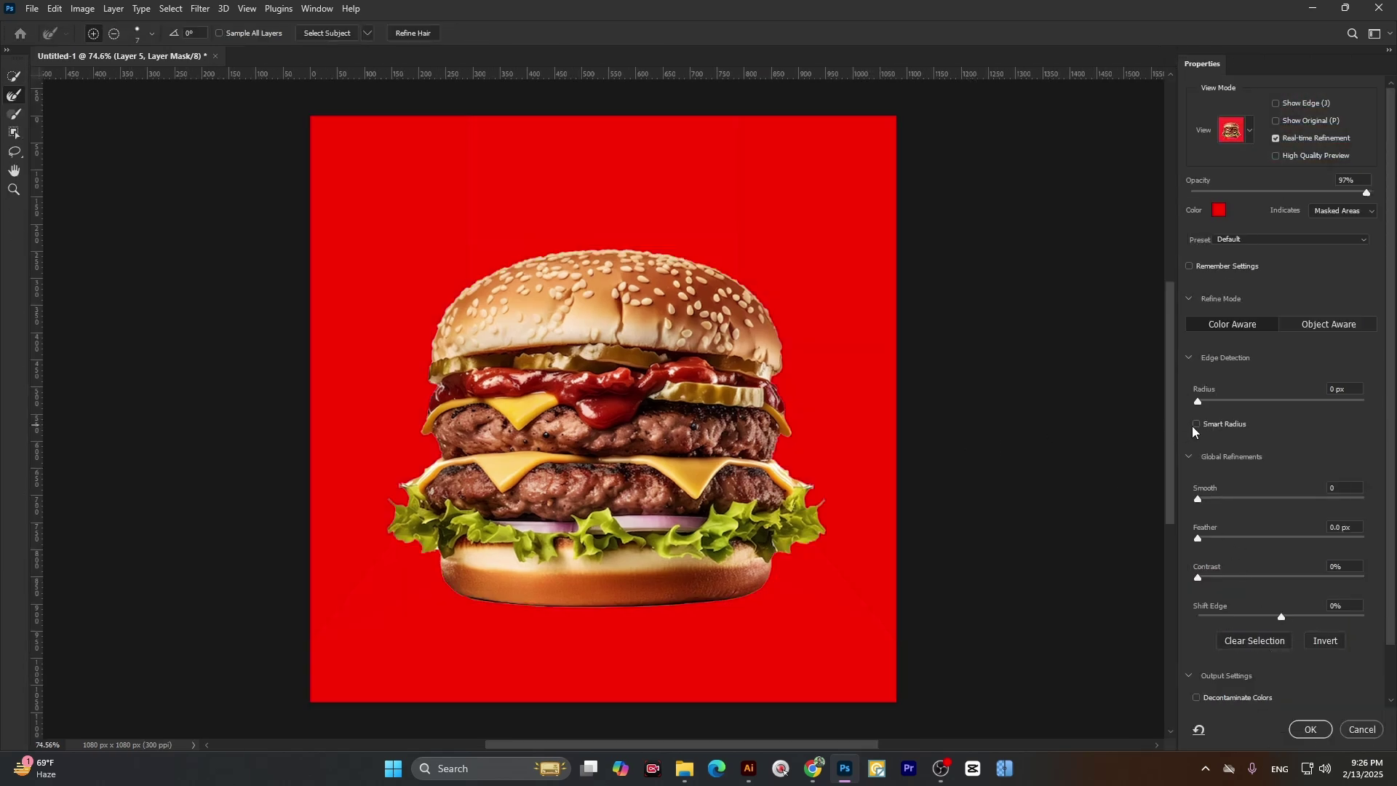
drag(1197, 539, 1205, 541)
click(1197, 698)
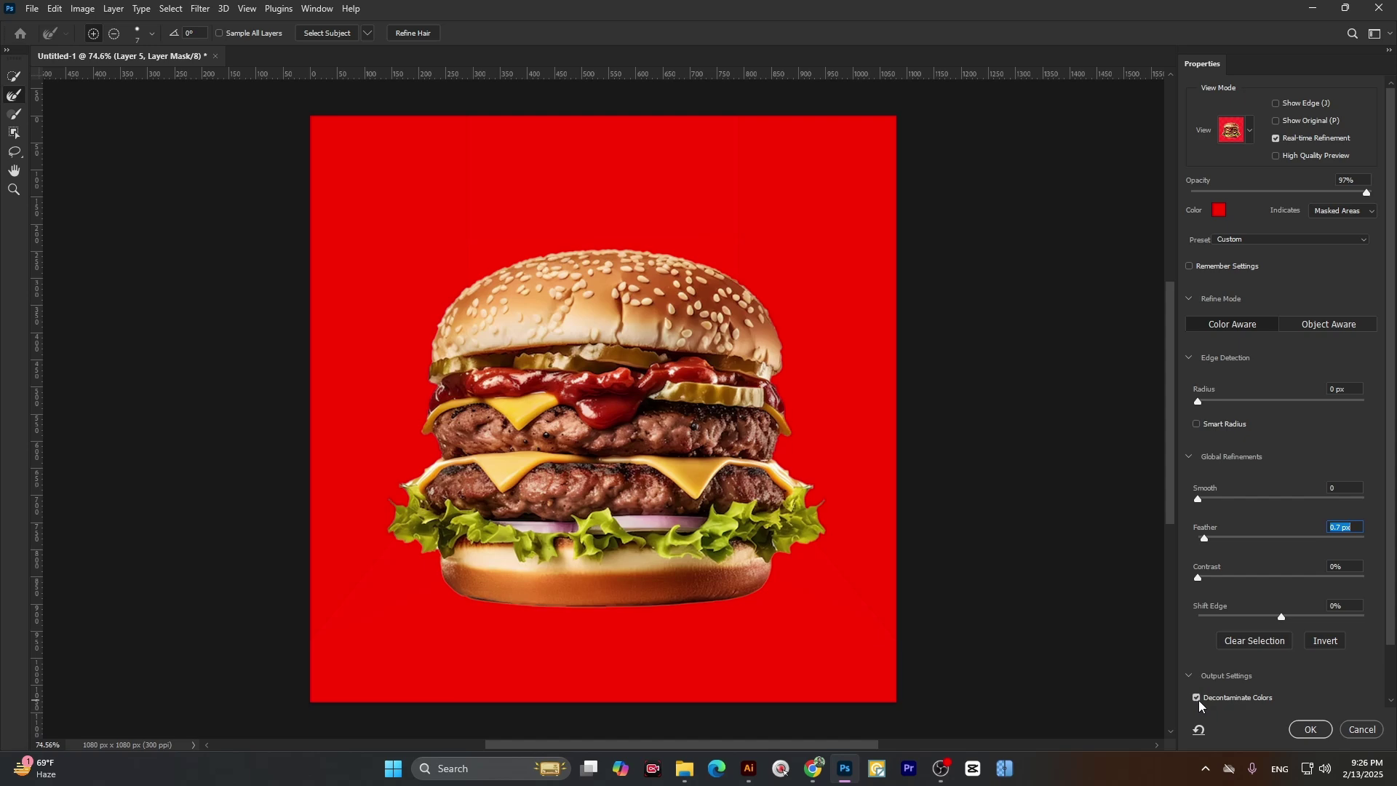
click(1309, 729)
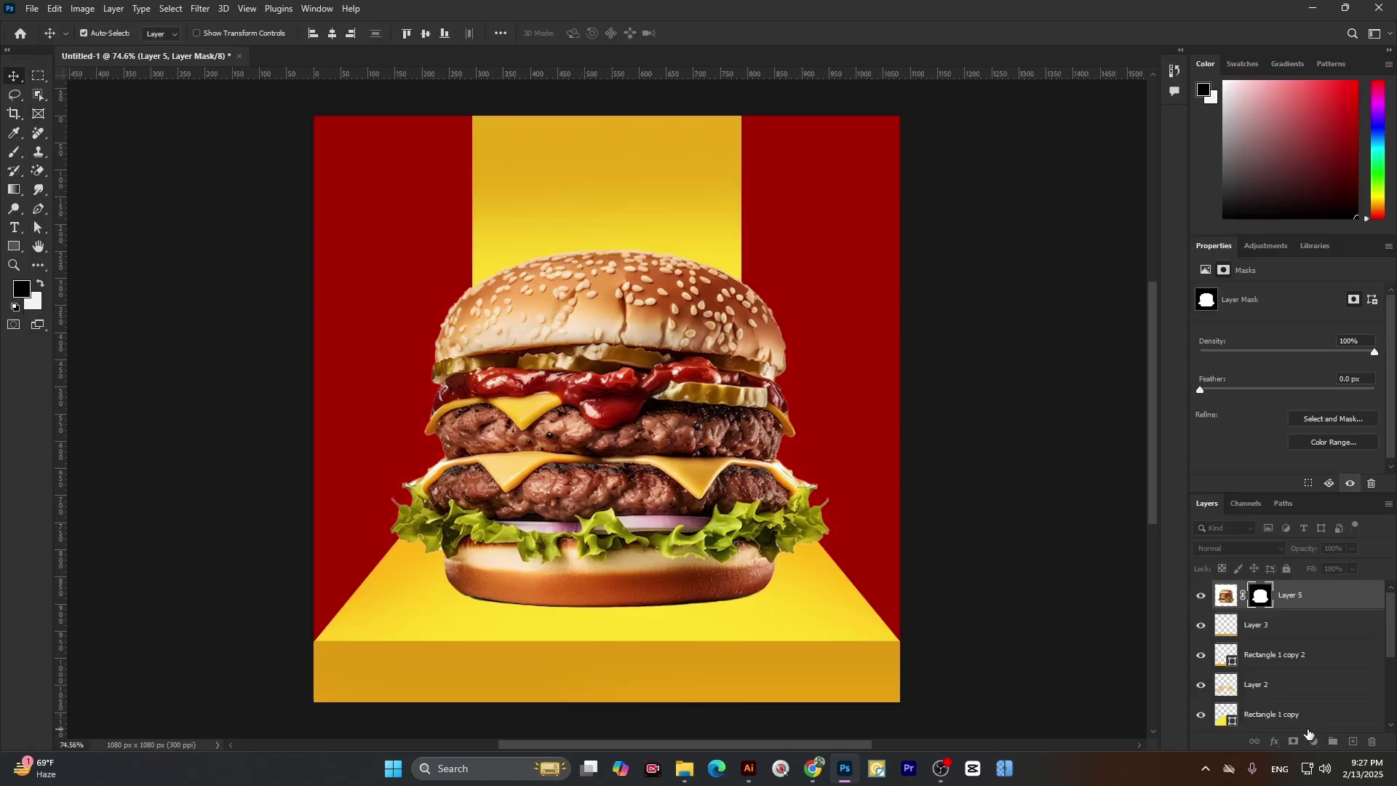
- Delete the hidden original burger layer and convert the refined, masked burger copy to a smart object
scroll(773, 313, up, 5)
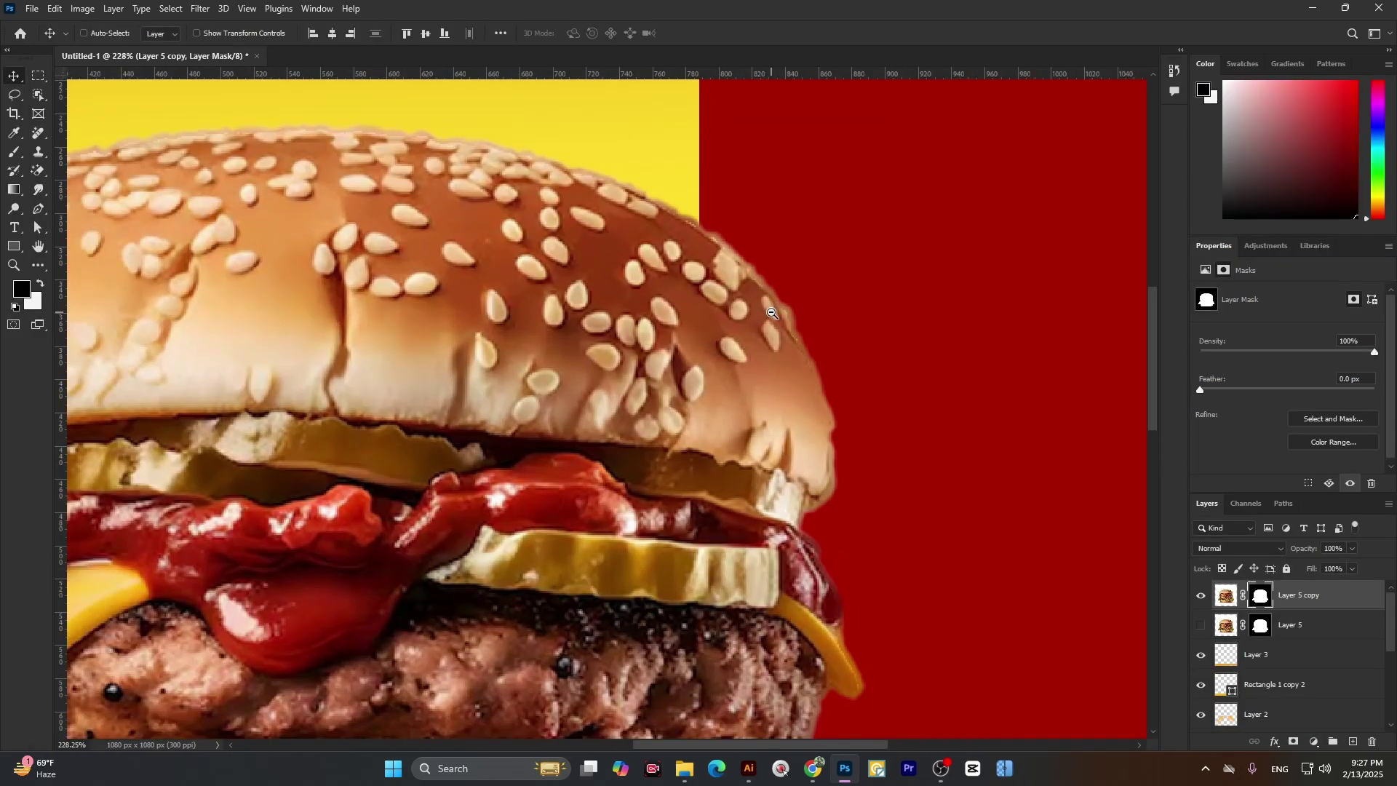
scroll(772, 313, down, 5)
scroll(778, 437, up, 1)
scroll(783, 560, down, 1)
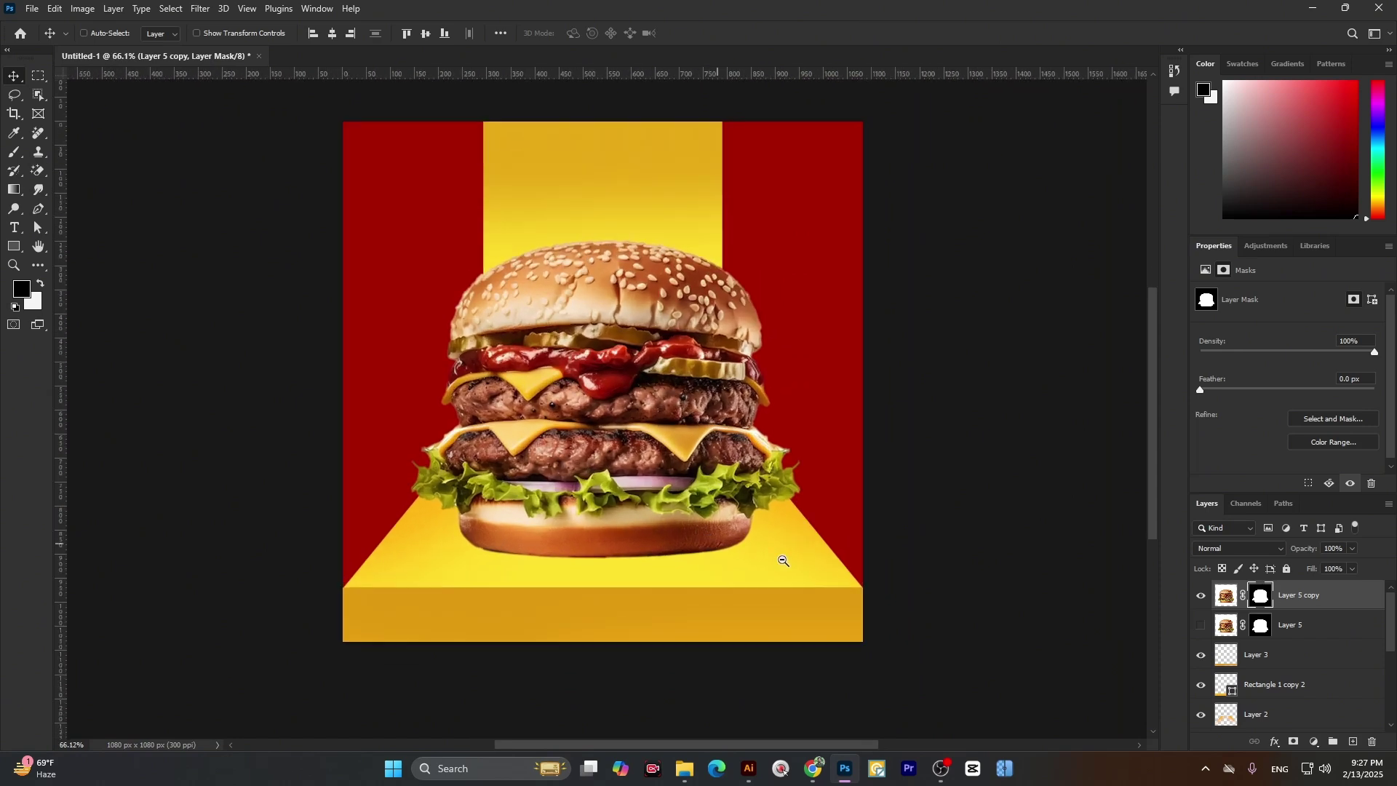
click(1293, 625)
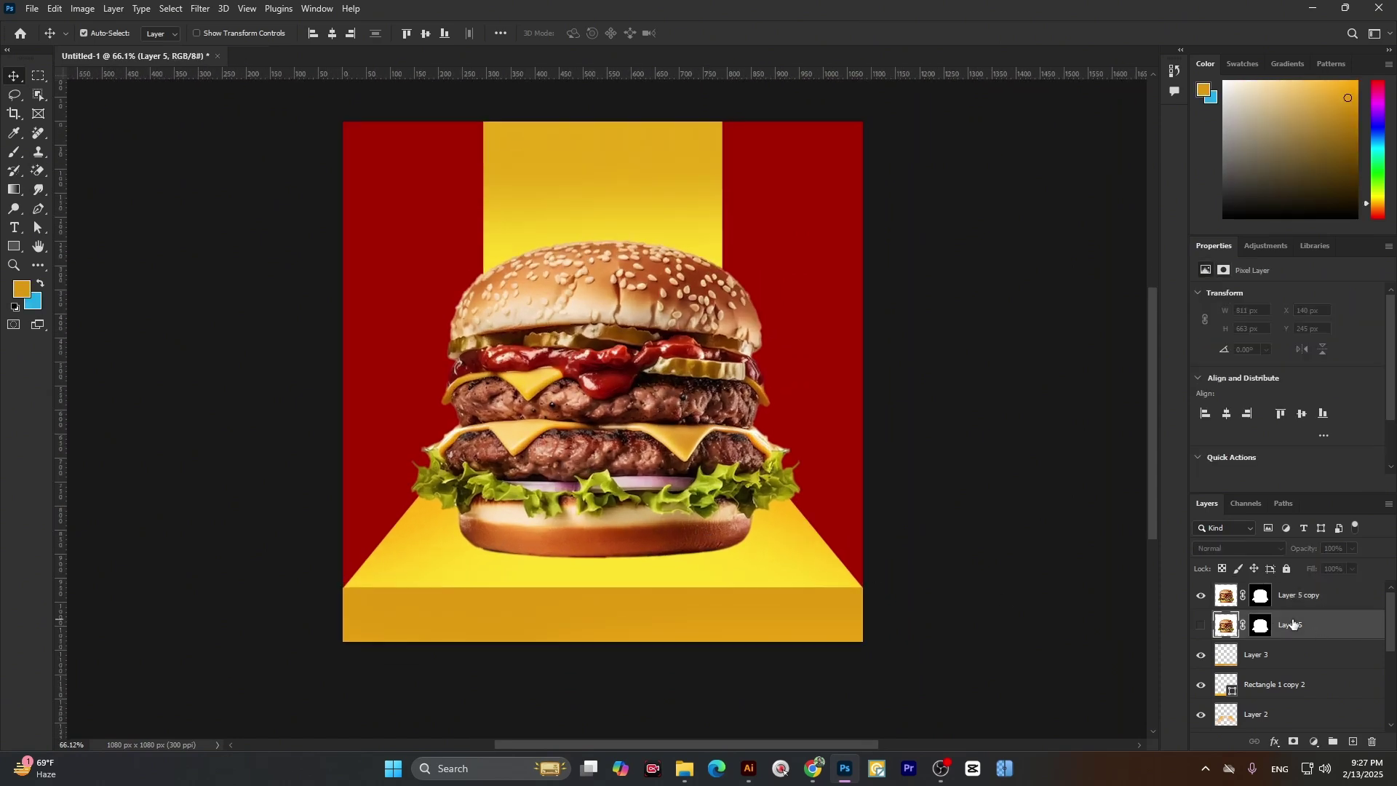
key(Delete)
right_click(1300, 598)
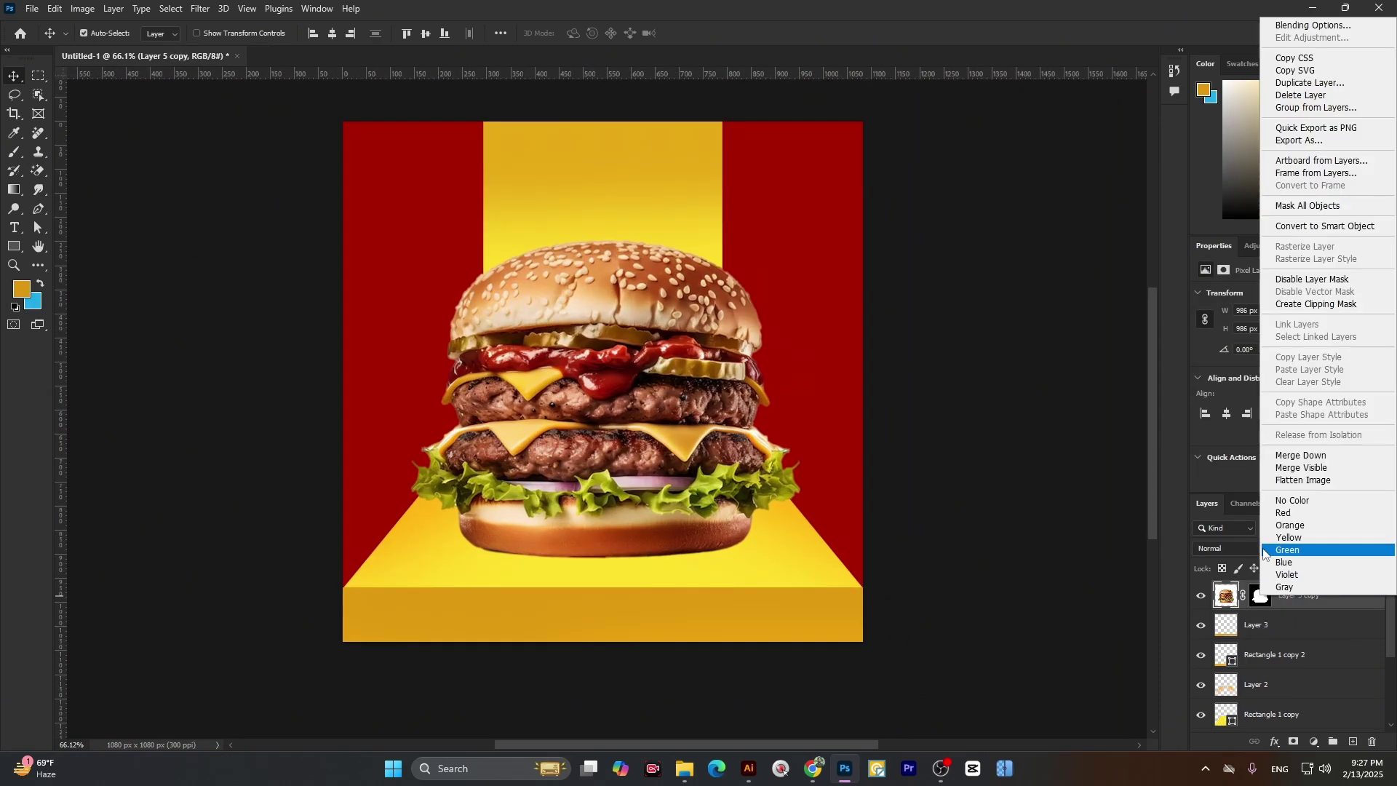
click(1299, 227)
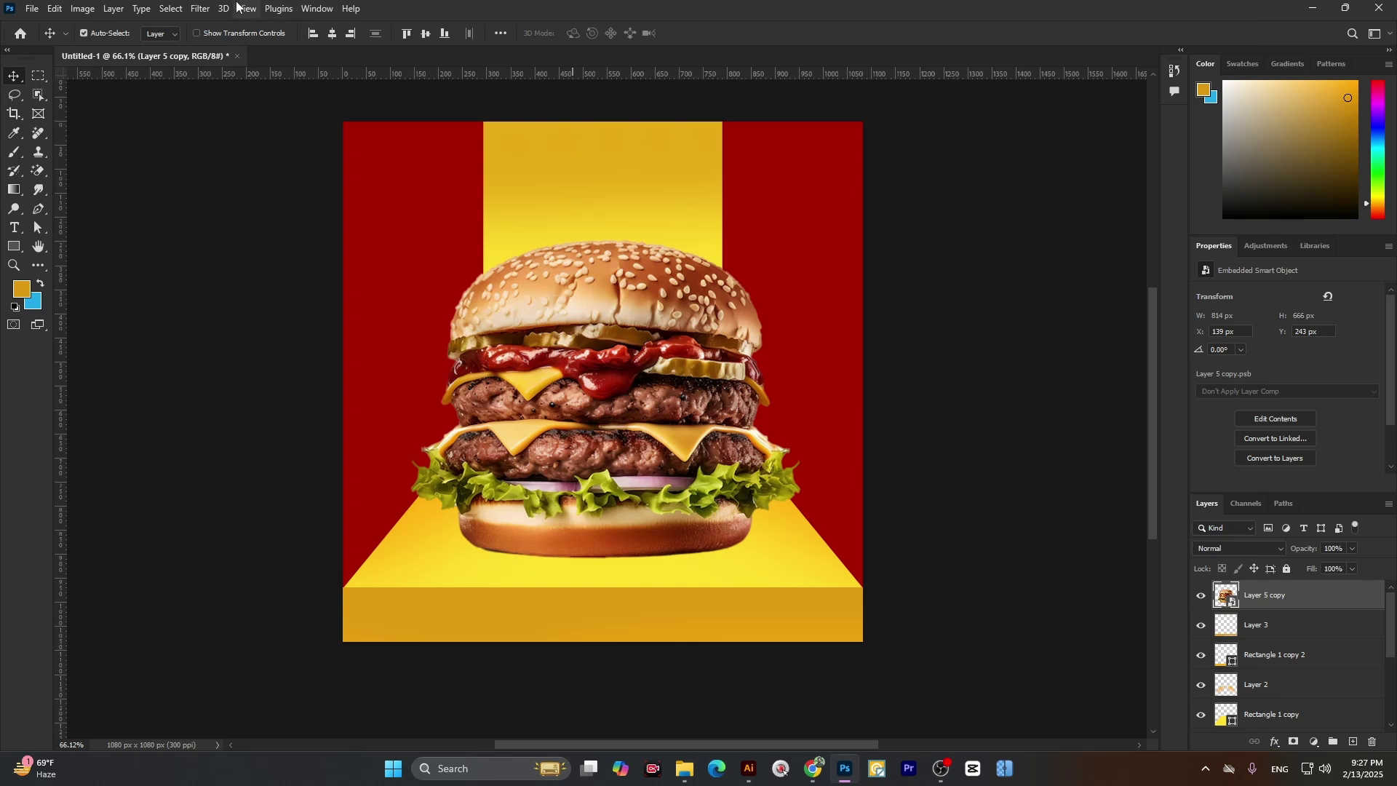
- Open the Camera Raw Filter on the burger, set Temperature to -6 and Saturation to +33, and compare before and after
click(199, 9)
click(222, 120)
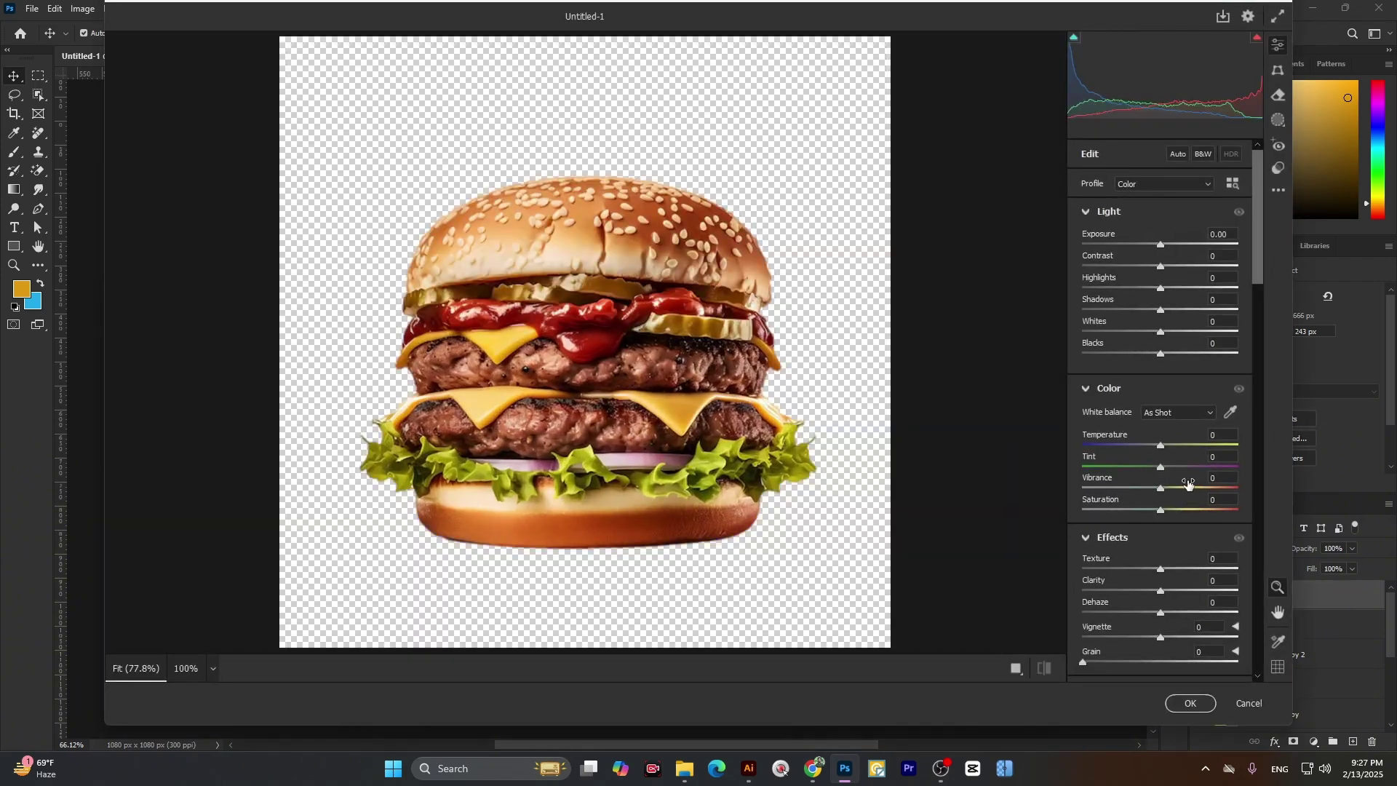
drag(1159, 446, 1157, 453)
drag(1162, 510, 1185, 506)
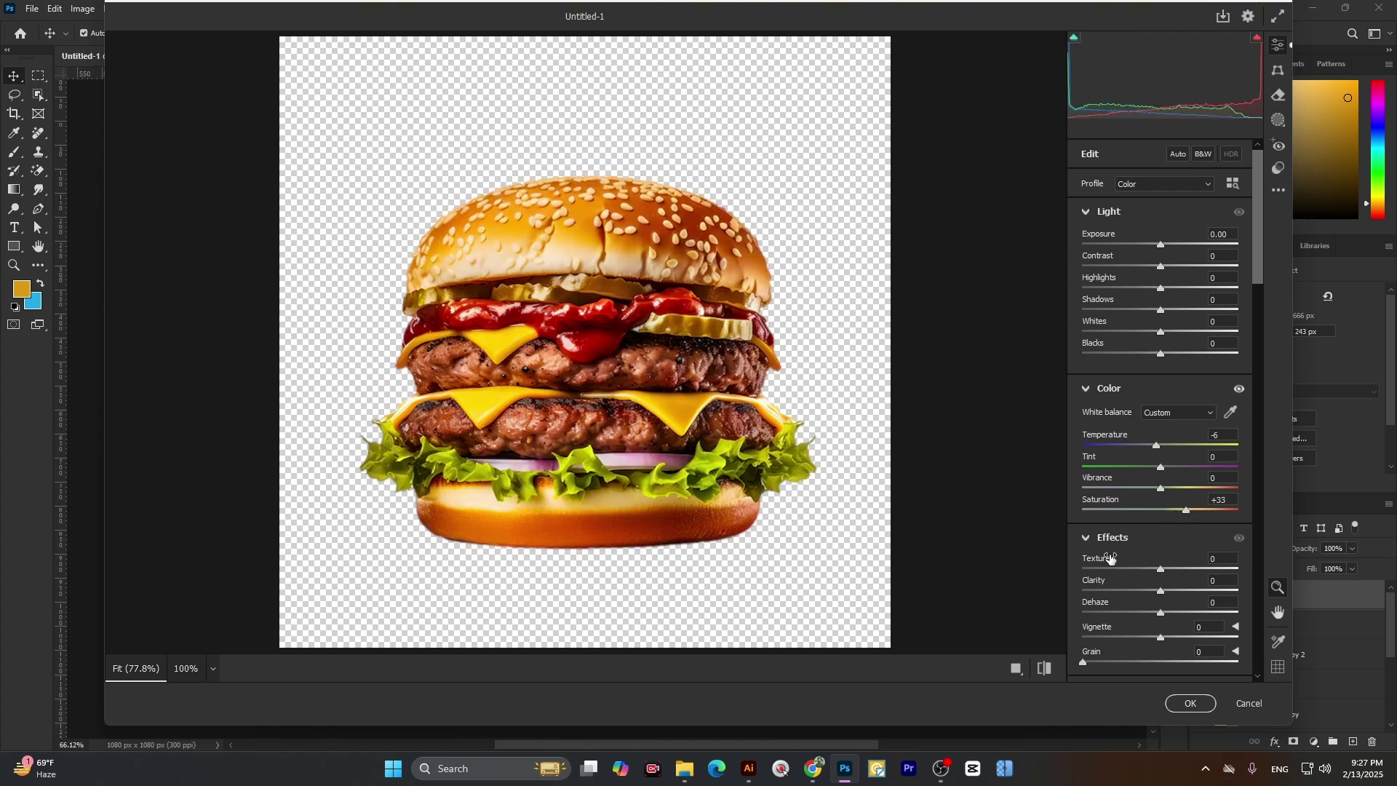
click(1046, 668)
click(1045, 667)
click(1046, 668)
click(1045, 667)
- Set Clarity to +21 and Noise Reduction to 44, compare with the original, and apply the Camera Raw Filter
drag(1166, 593, 1177, 591)
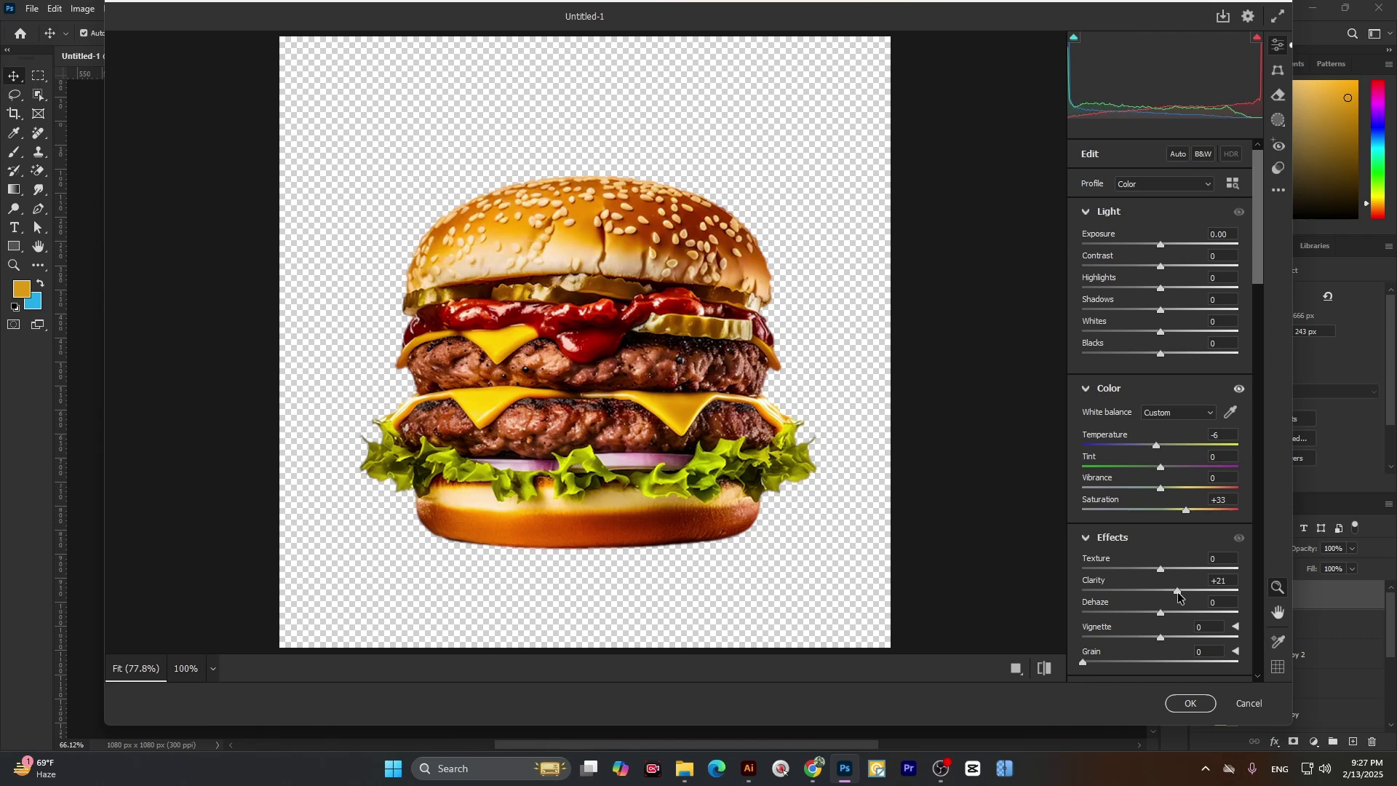
scroll(1147, 622, down, 5)
scroll(1147, 622, down, 15)
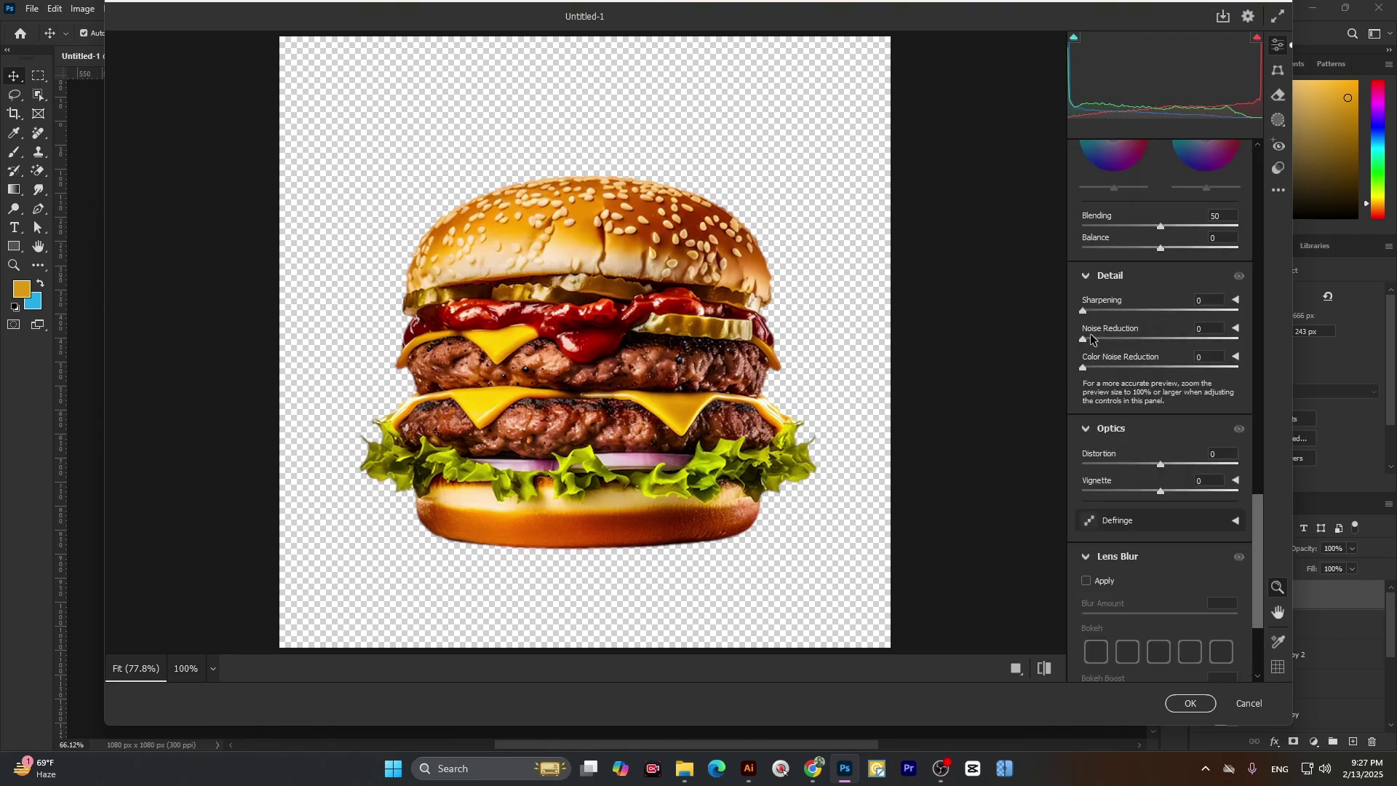
drag(1083, 339, 1153, 342)
click(1043, 669)
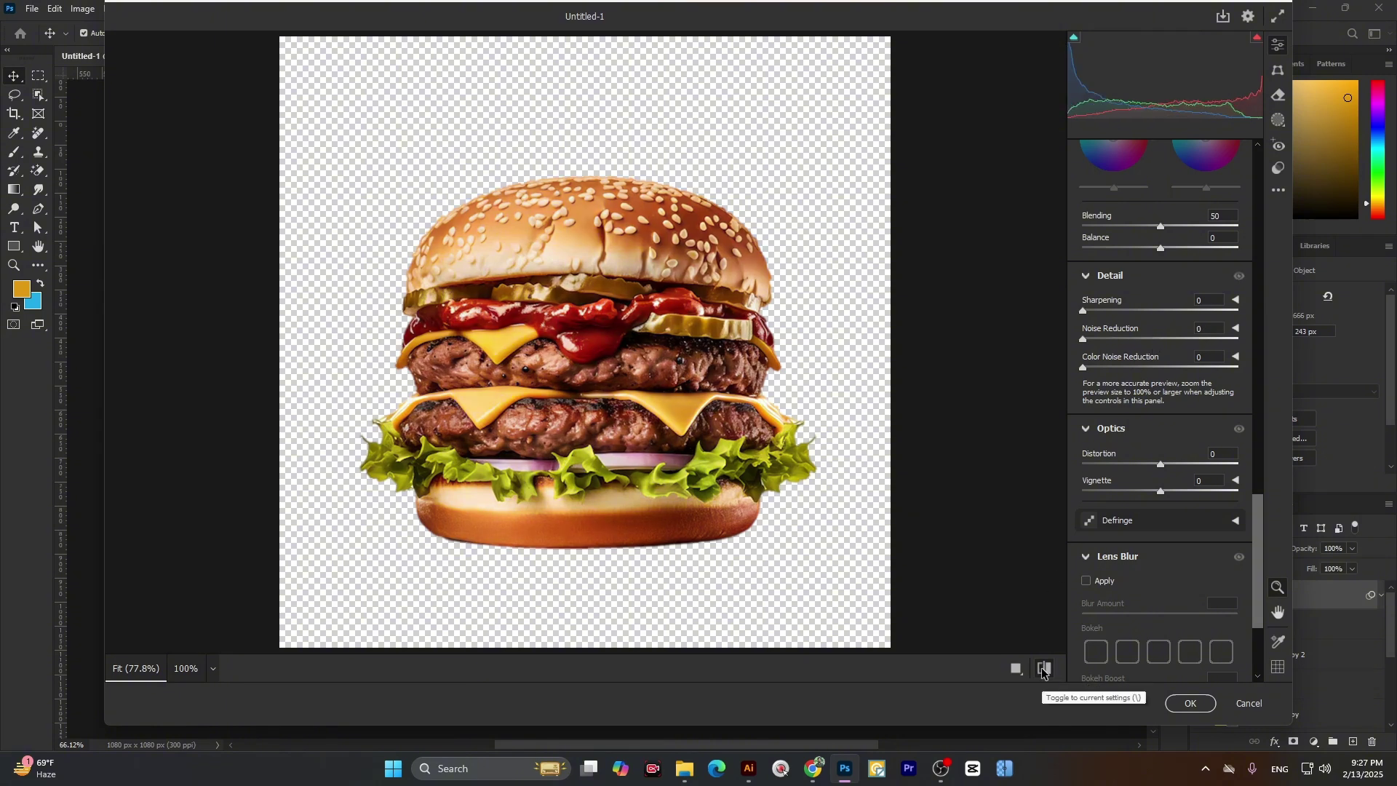
click(1042, 669)
click(1042, 669)
click(1042, 669)
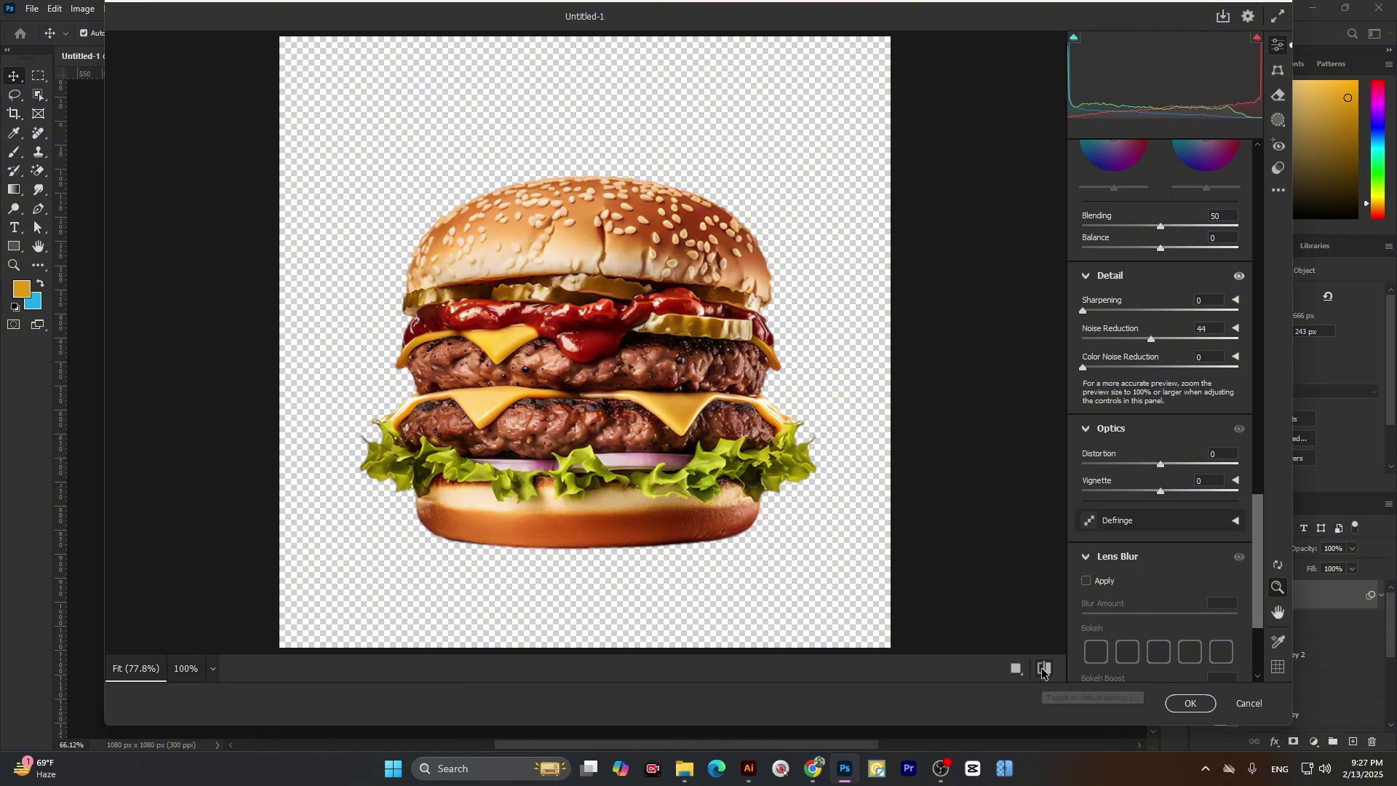
click(1042, 669)
click(1042, 669)
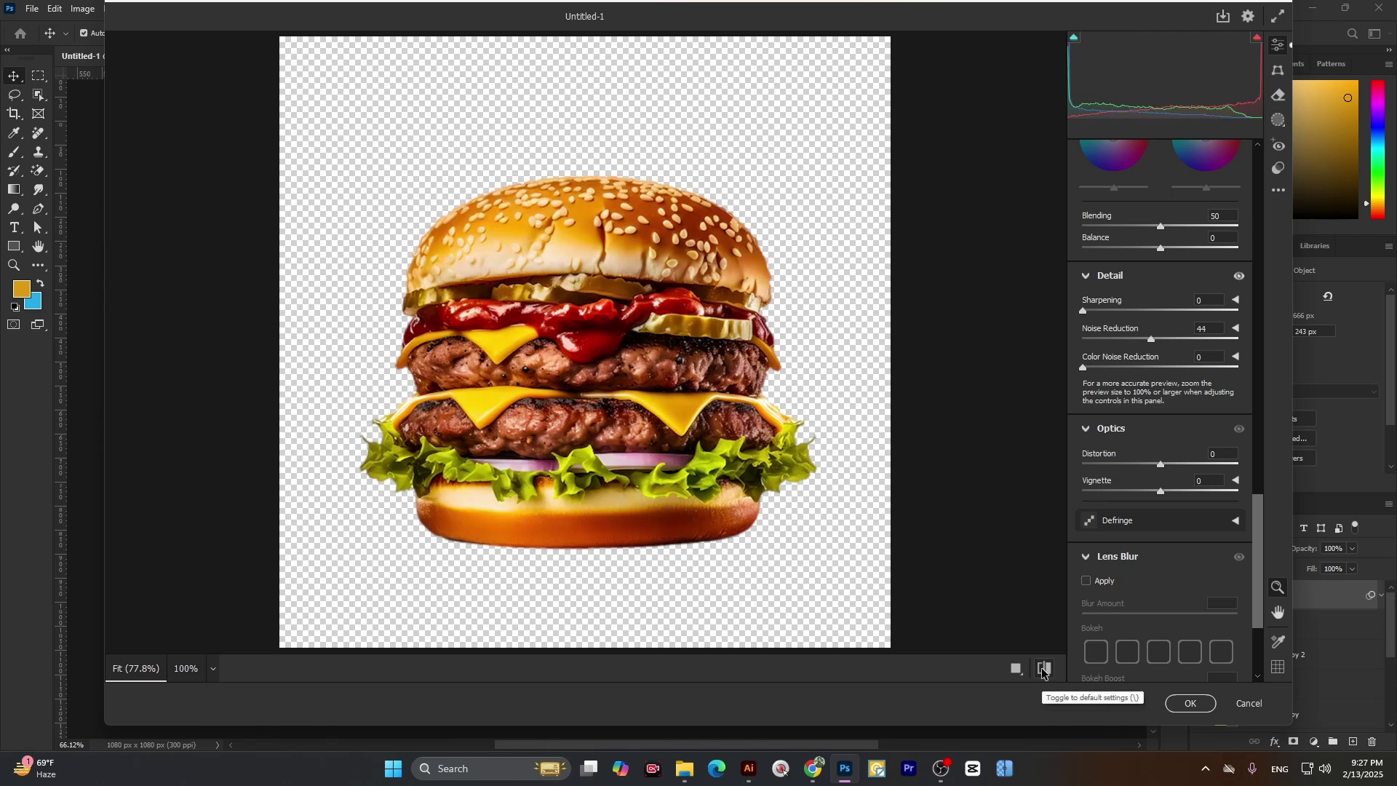
click(1197, 703)
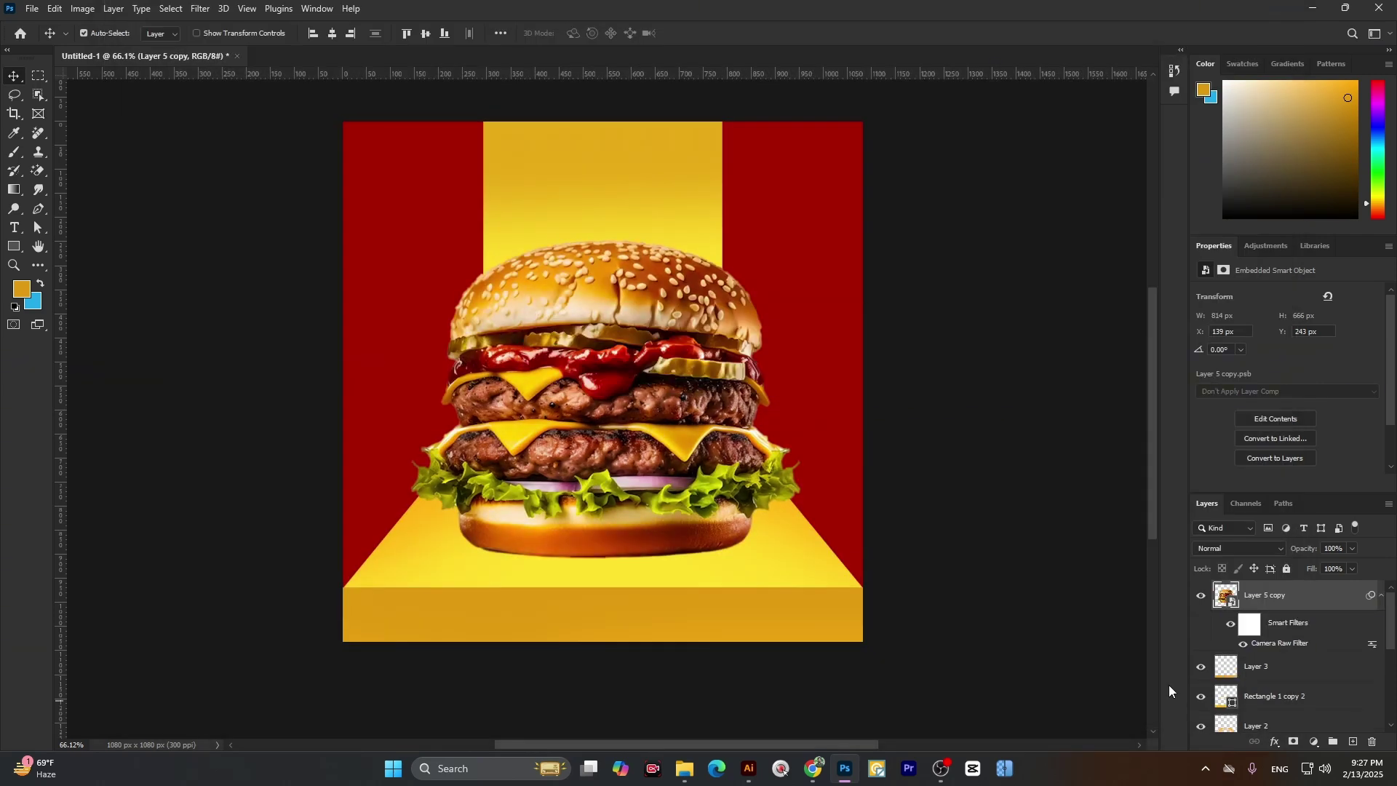
- Scale the burger proportionally around its center to 83.20%, about 675 x 552 px
scroll(649, 431, down, 3)
key(ctrl+t)
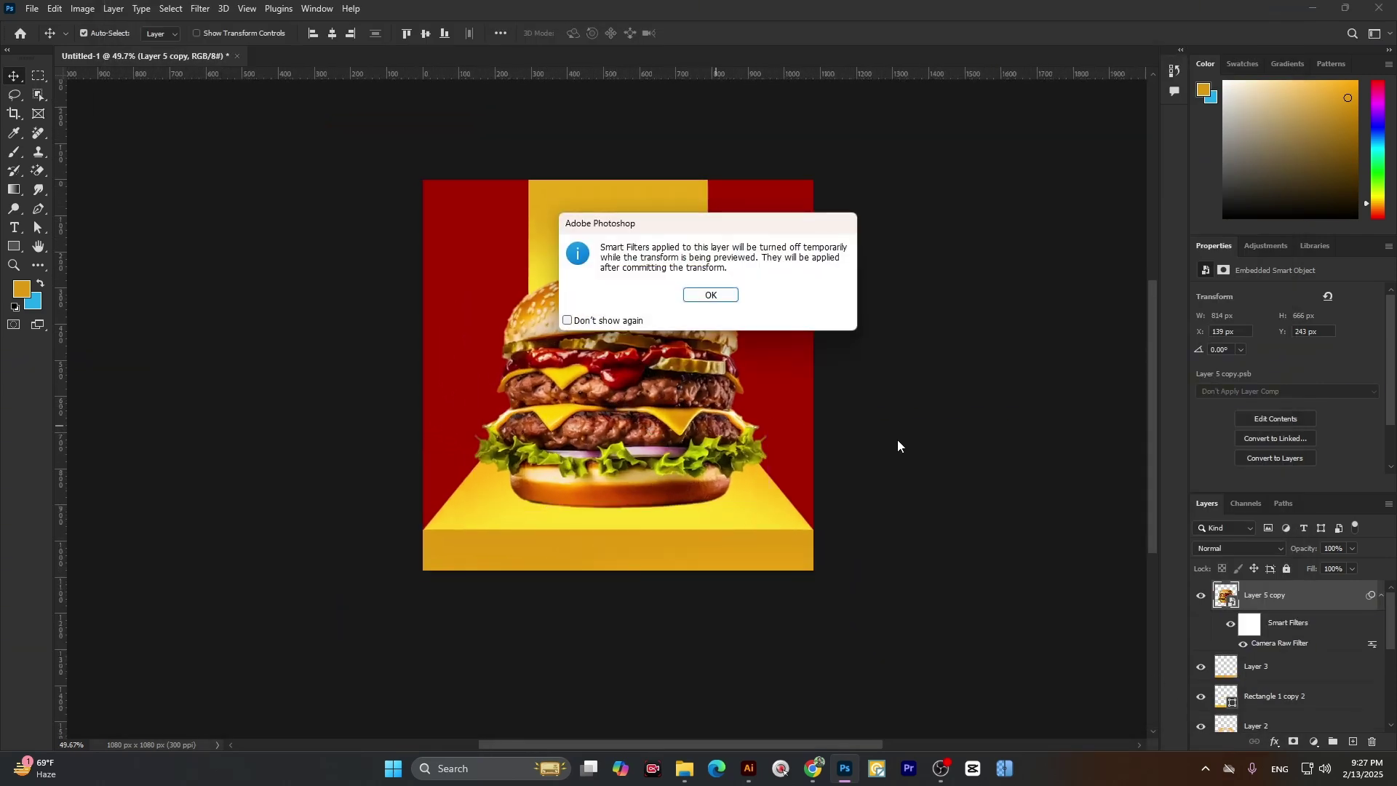
click(697, 301)
drag(767, 387, 710, 387)
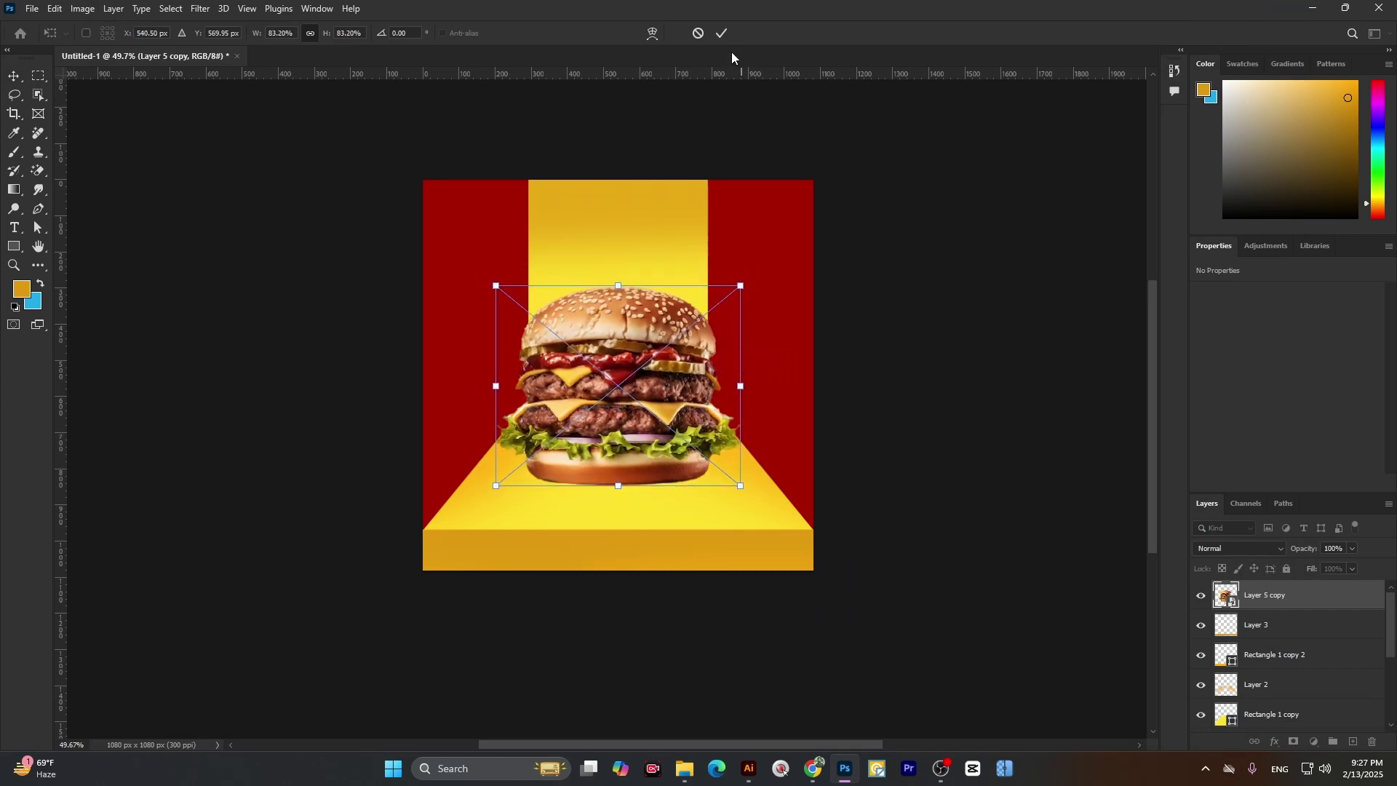
click(720, 33)
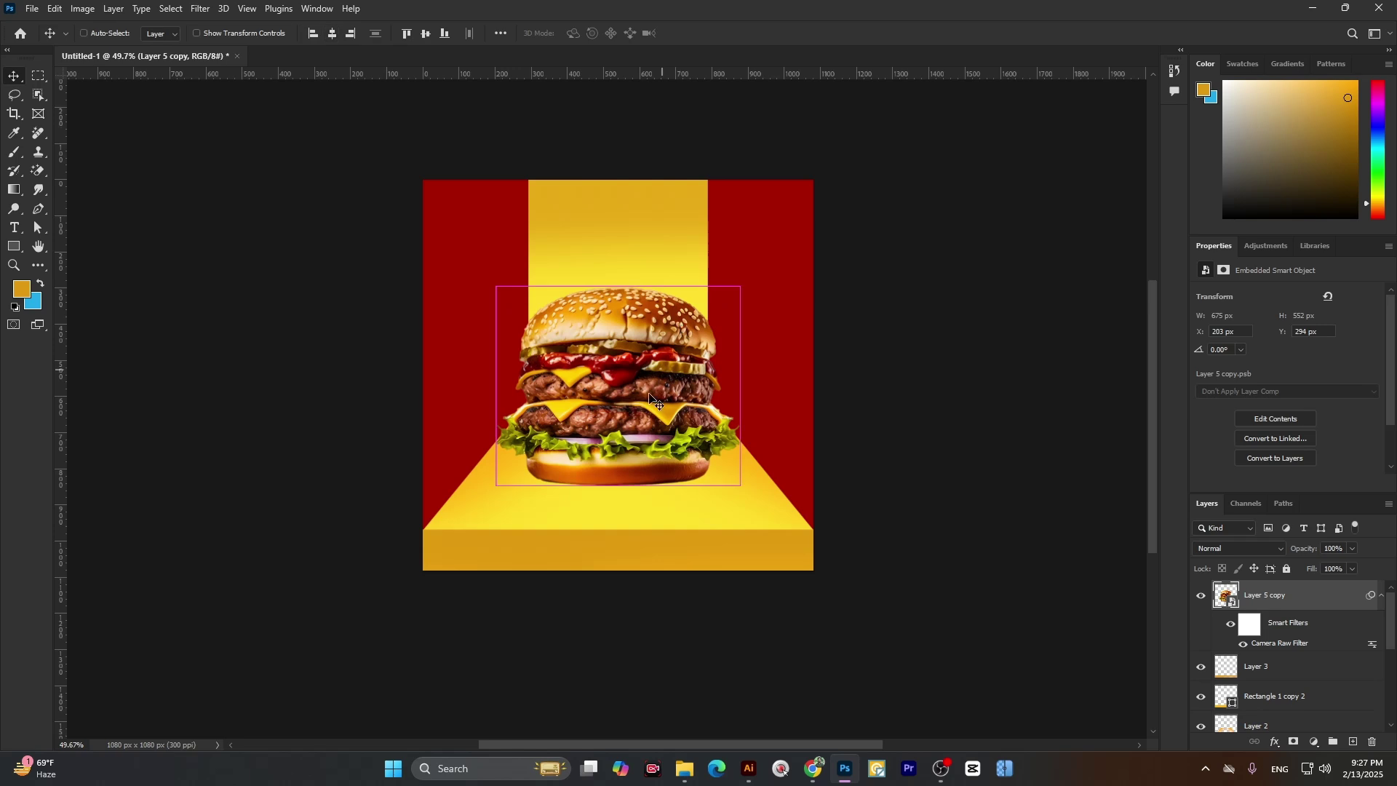
- Enlarge the burger proportionally to about 719 x 586 px, keeping its top edge and horizontal centering fixed
key(ctrl+t)
click(707, 294)
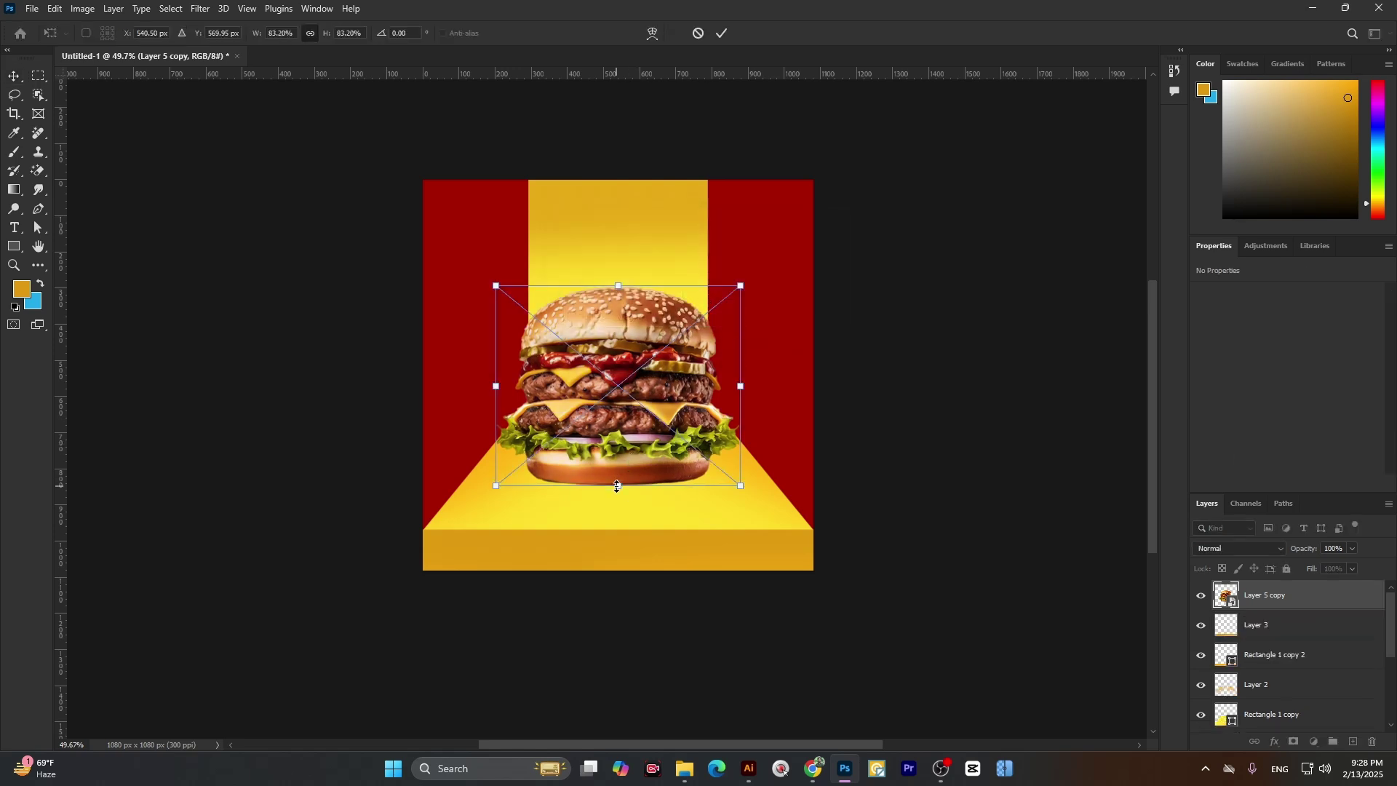
drag(616, 486, 619, 499)
click(720, 34)
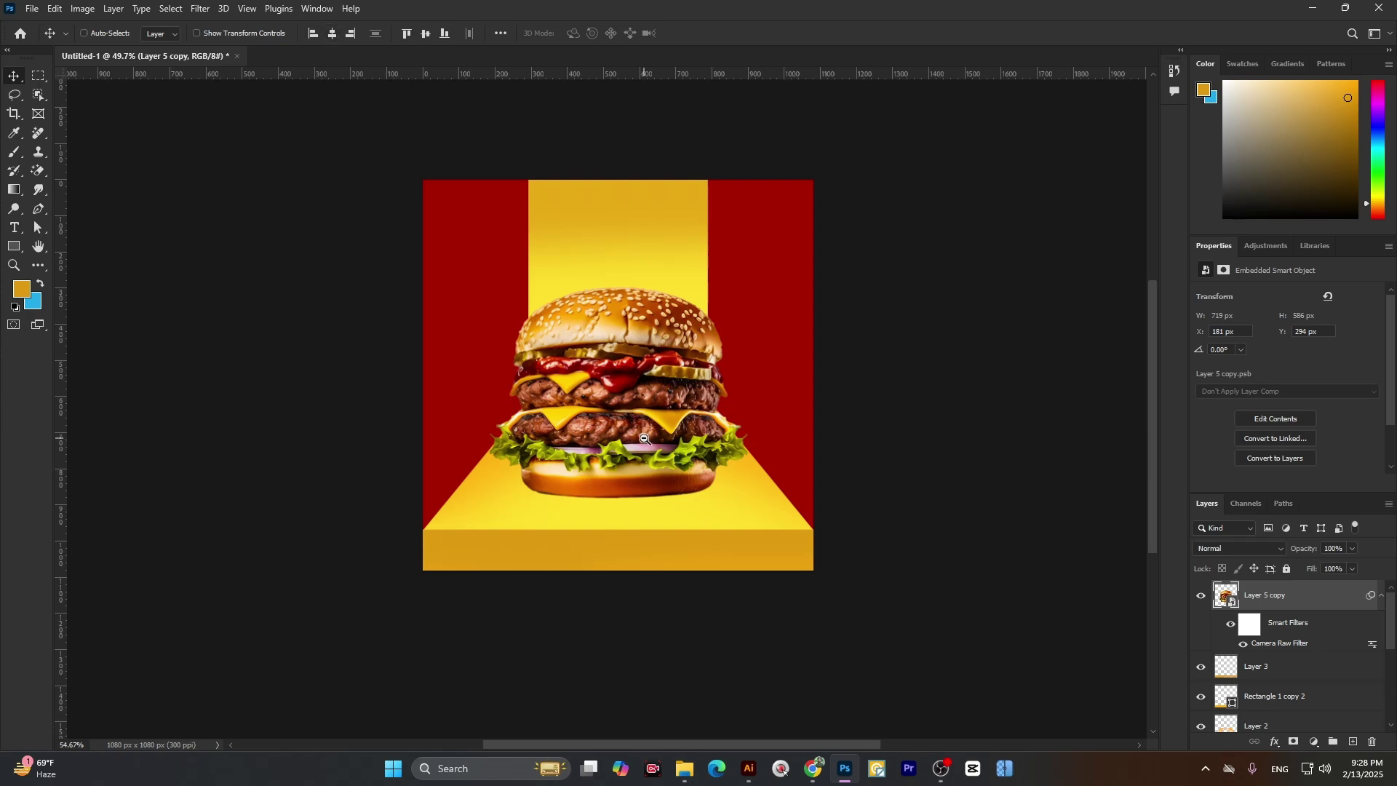
- Move the burger straight up on the stage to a Y position of about 261 px
scroll(642, 438, up, 6)
scroll(643, 439, down, 5)
scroll(626, 451, up, 2)
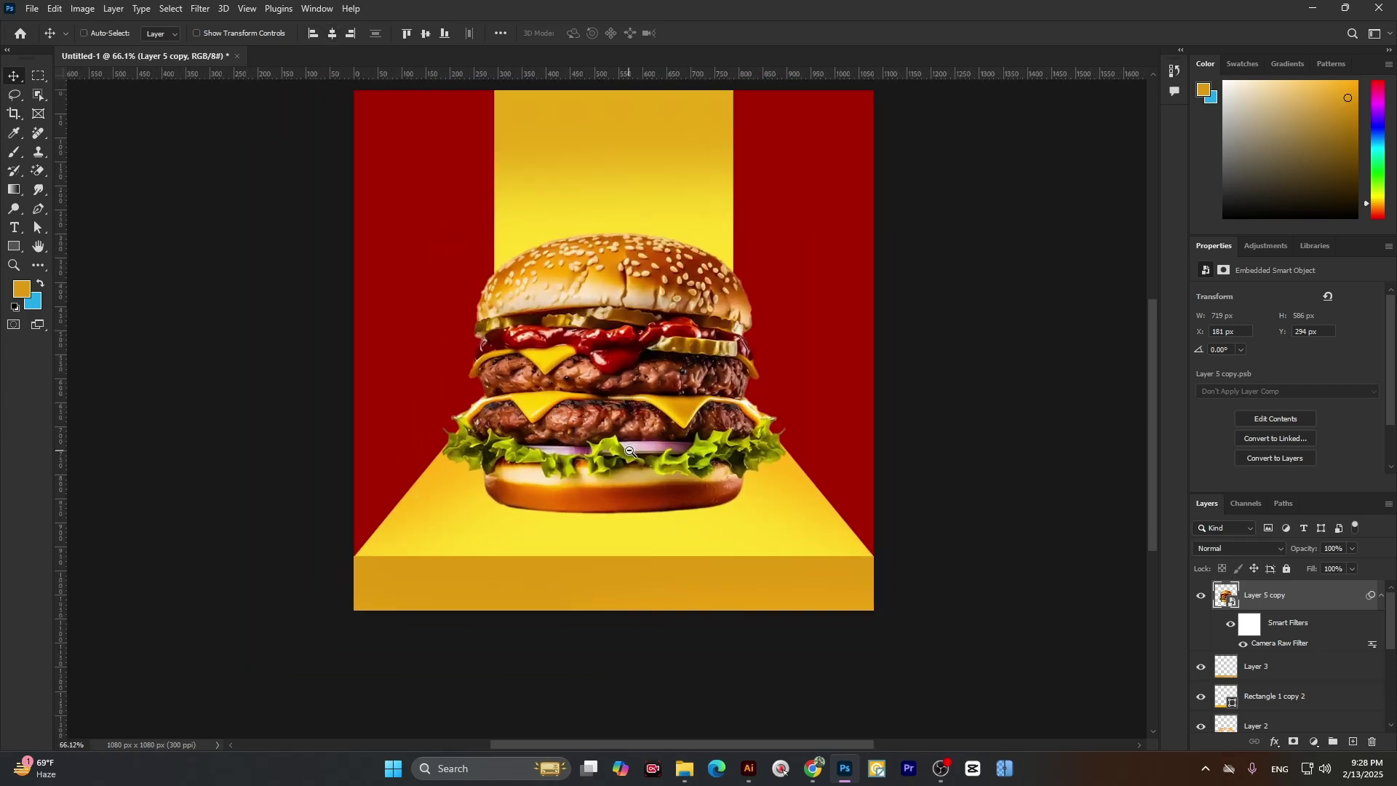
scroll(625, 451, down, 2)
scroll(622, 473, up, 2)
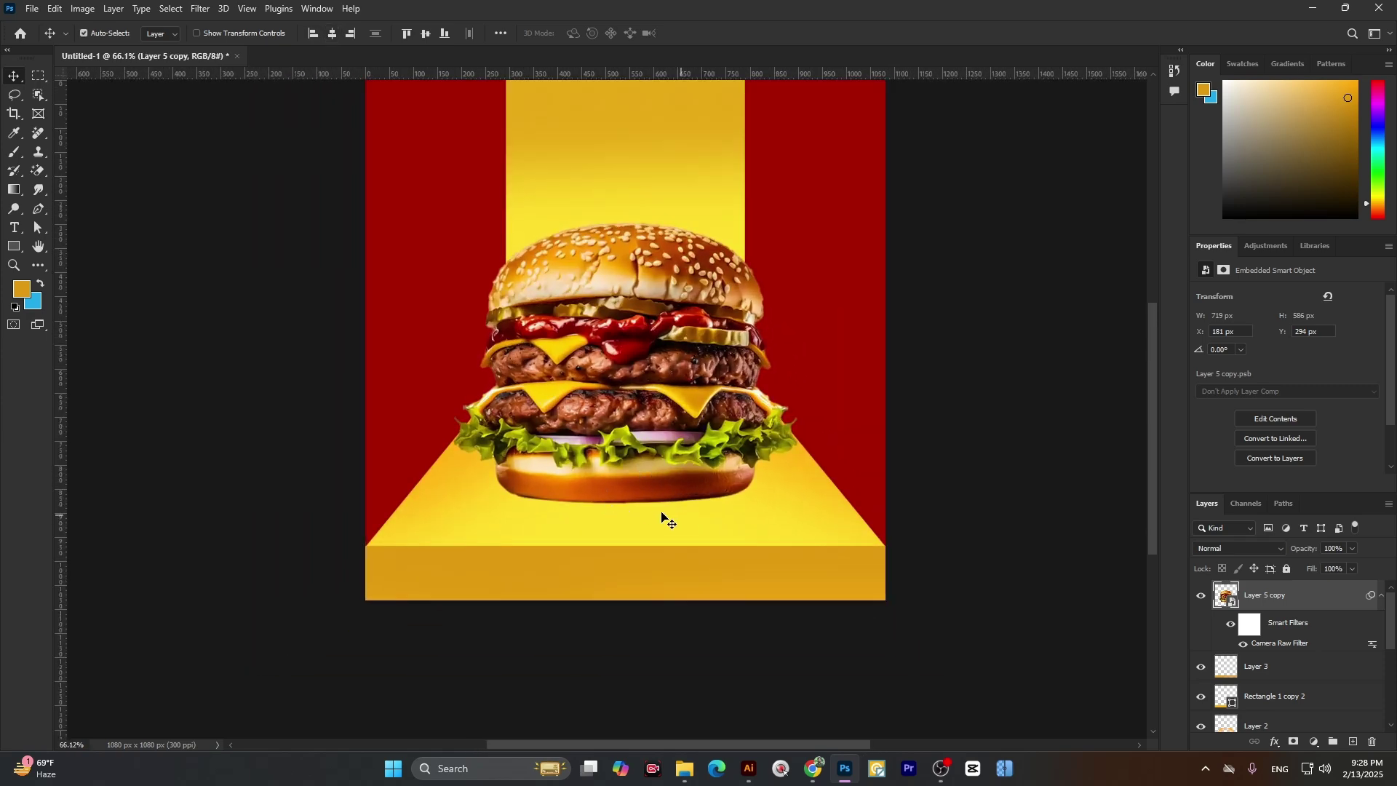
key(ctrl)
drag(589, 394, 587, 385)
scroll(606, 389, down, 5)
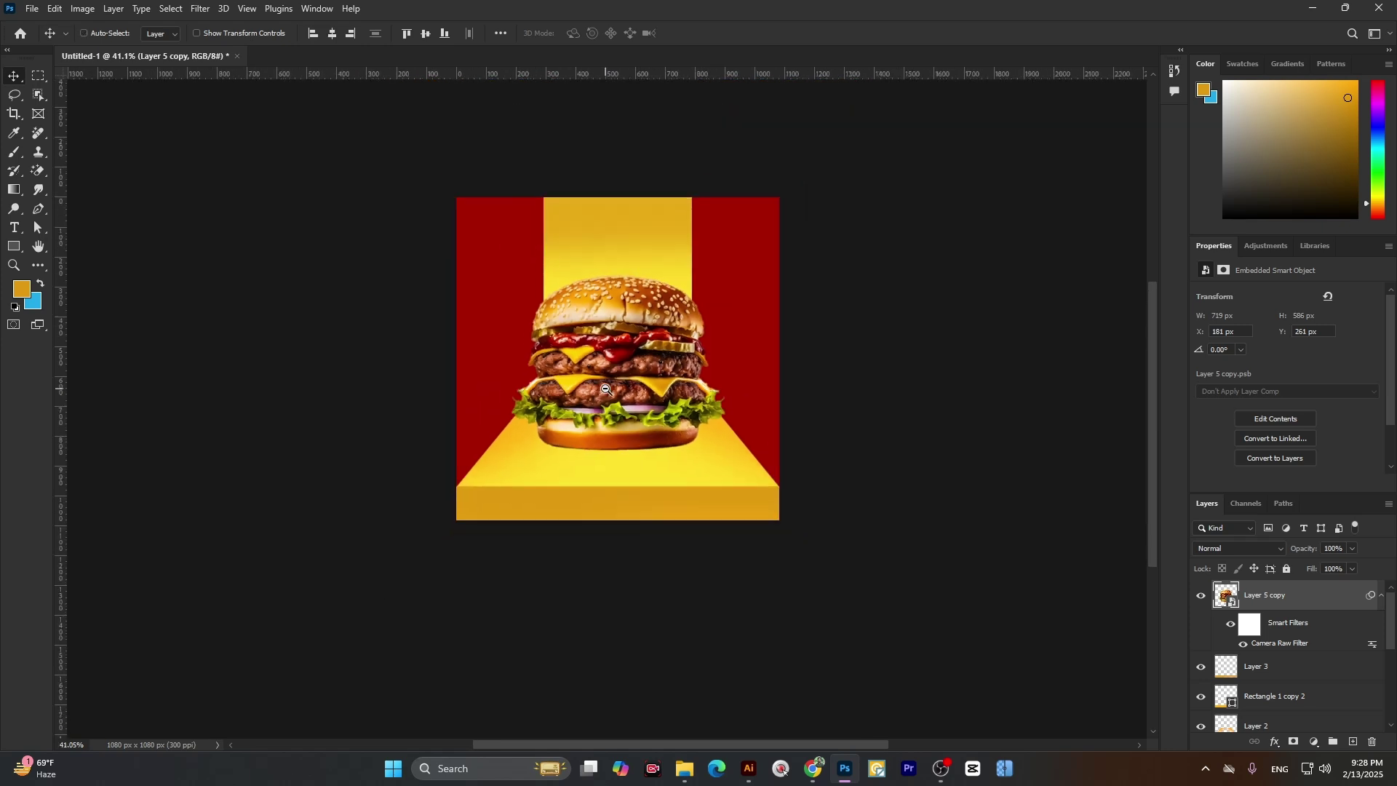
scroll(606, 389, up, 5)
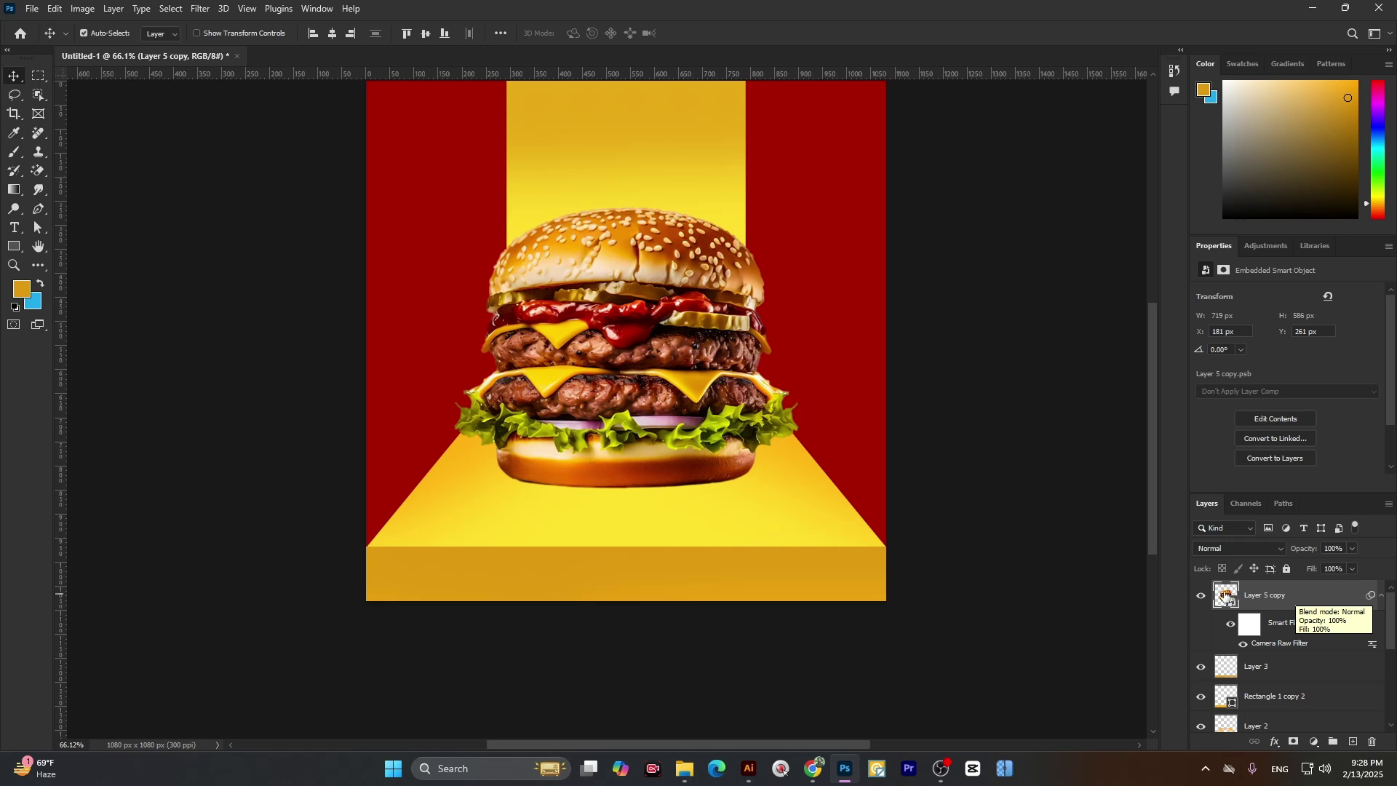
click(1201, 595)
click(1201, 595)
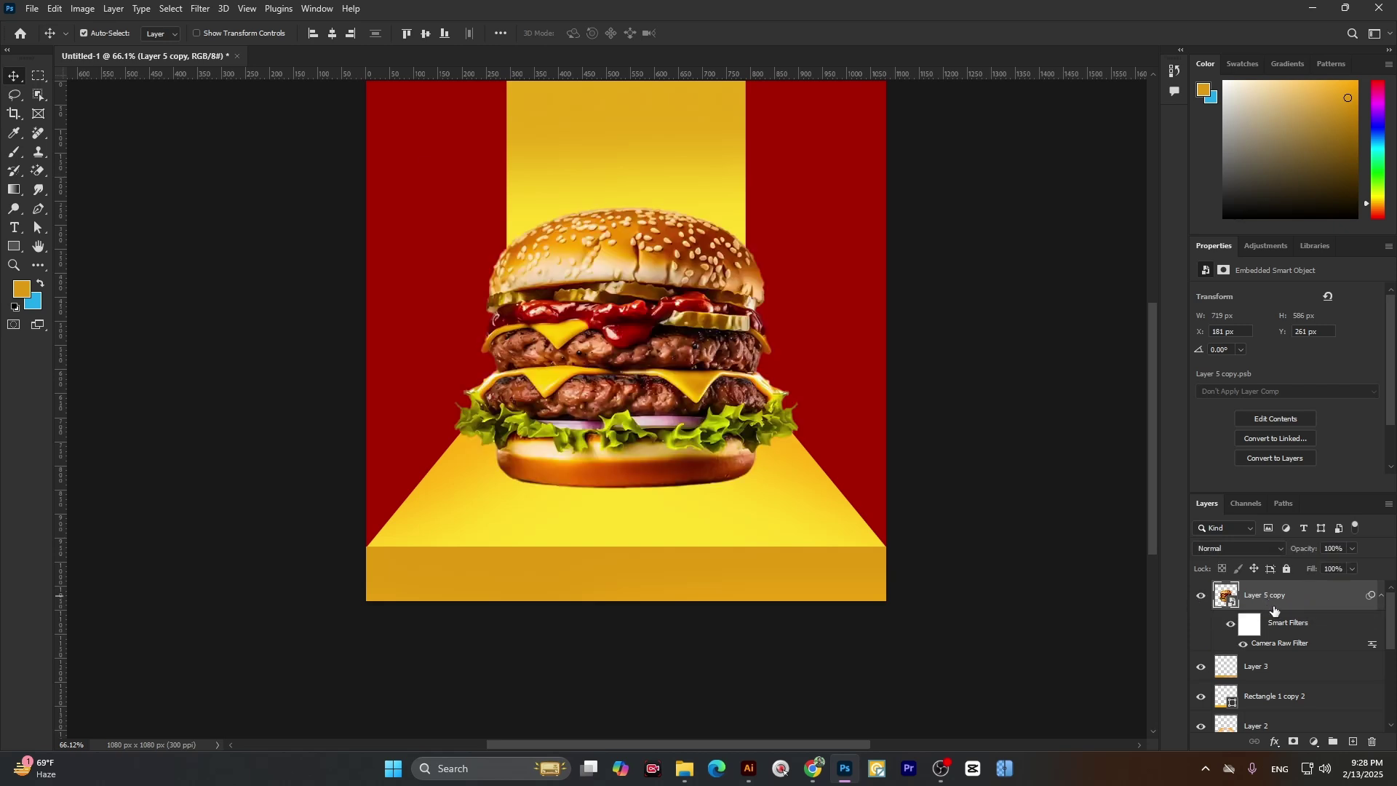
click(1353, 743)
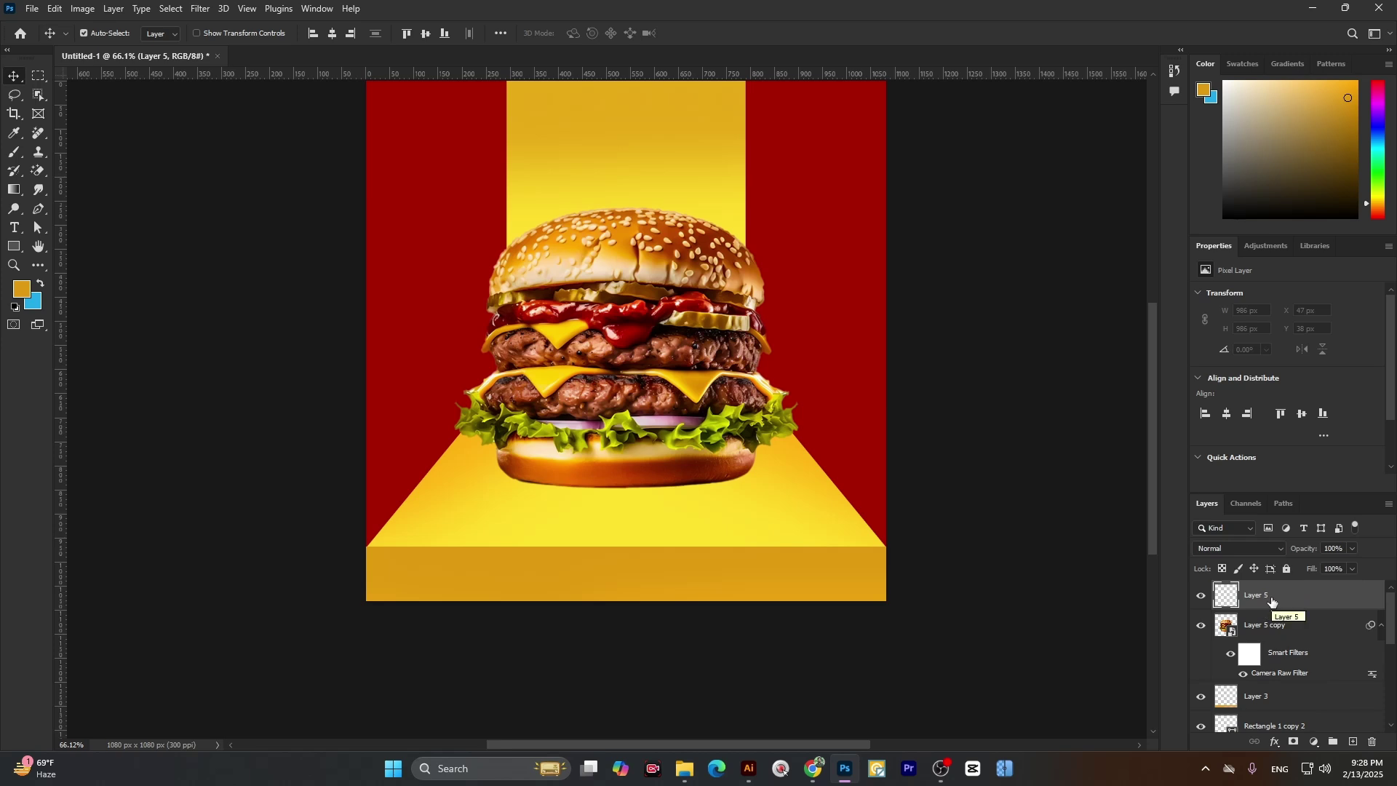
key(Delete)
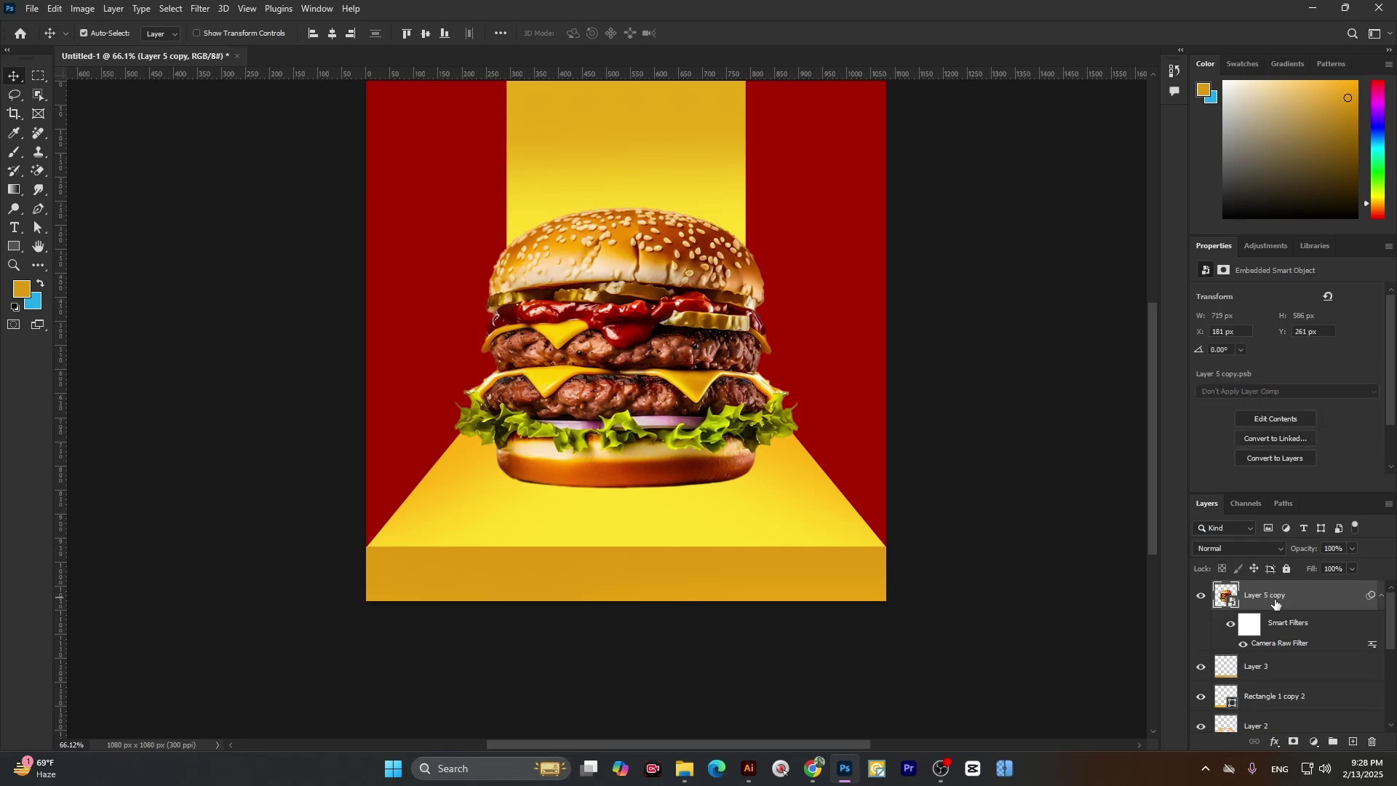
- Add an empty layer directly beneath the burger and choose the Brush with near-black #040300 as the foreground color
click(1259, 668)
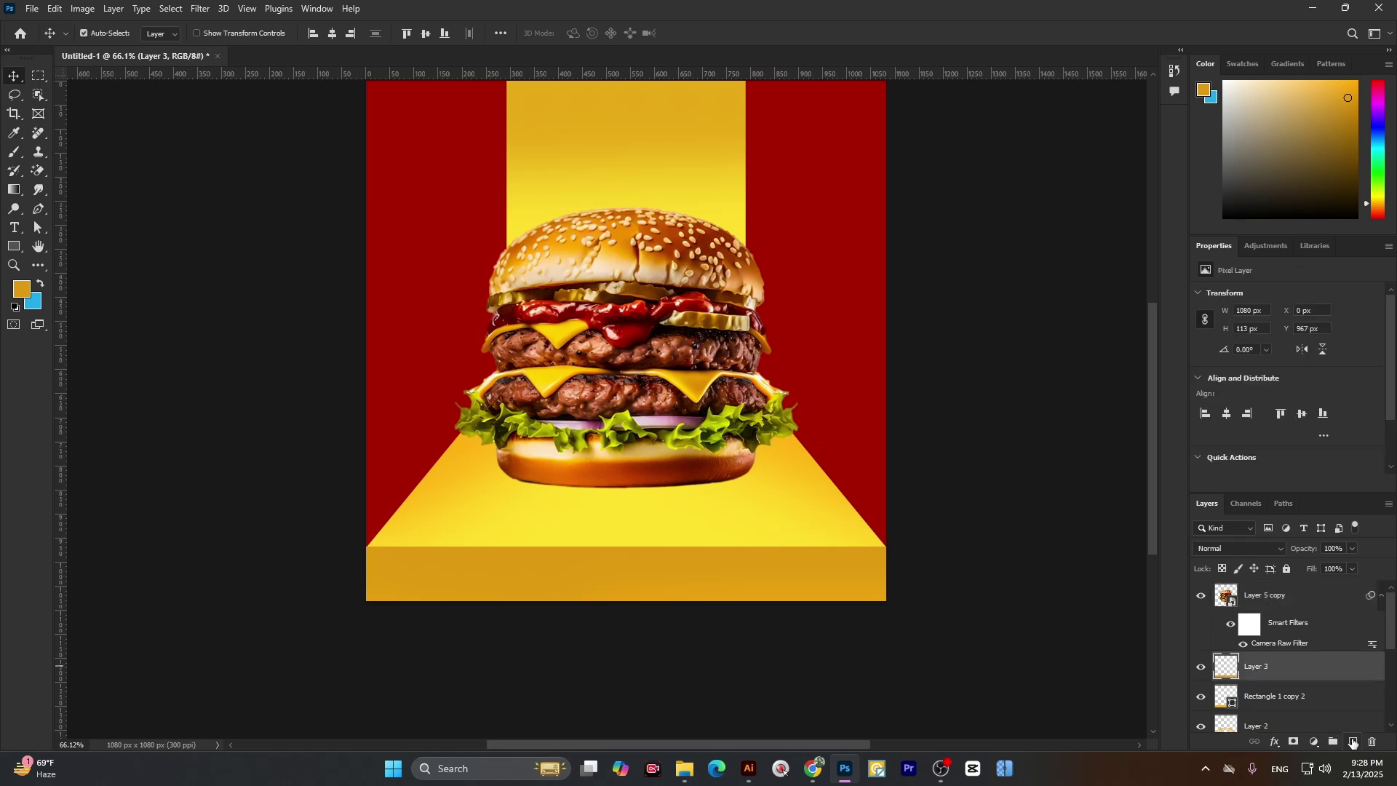
click(1352, 743)
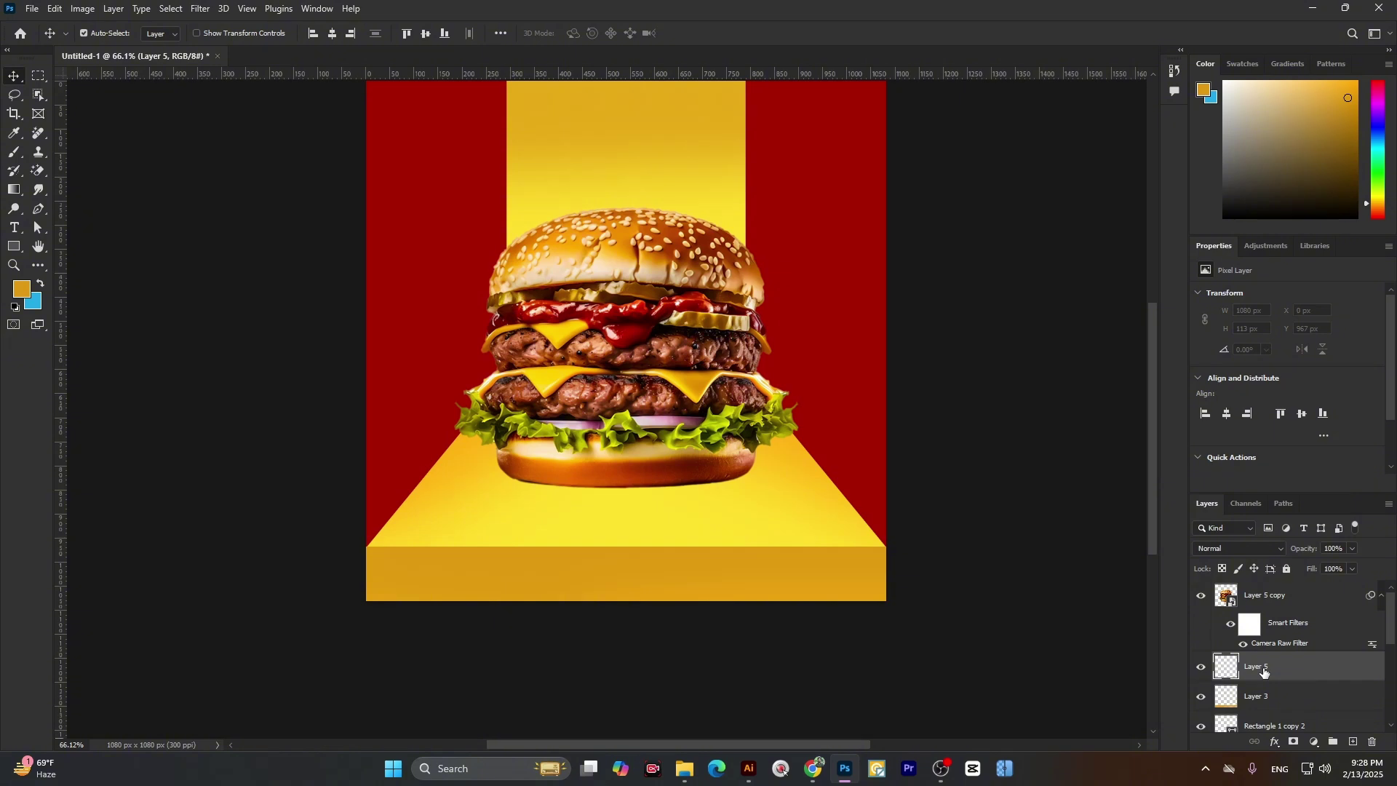
click(25, 157)
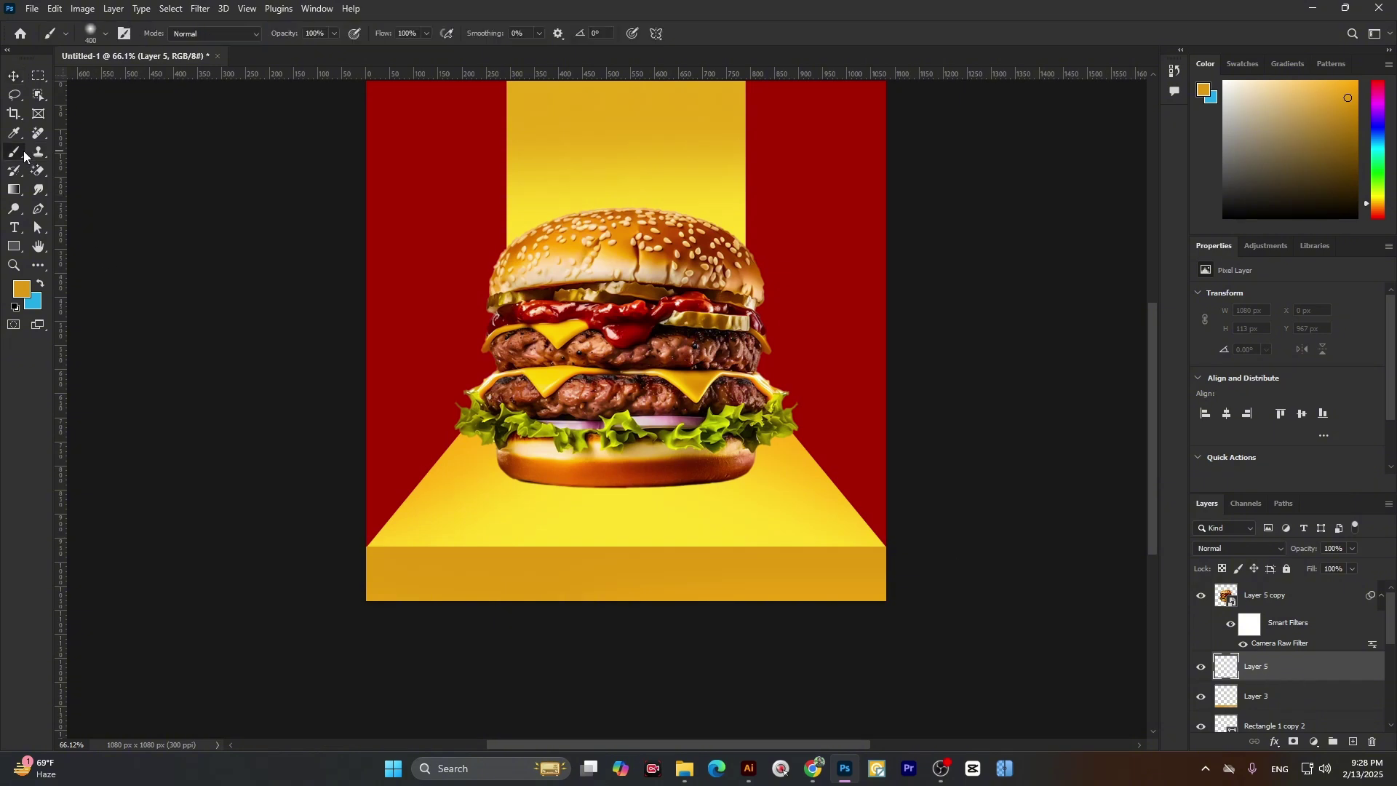
click(22, 291)
click(1074, 472)
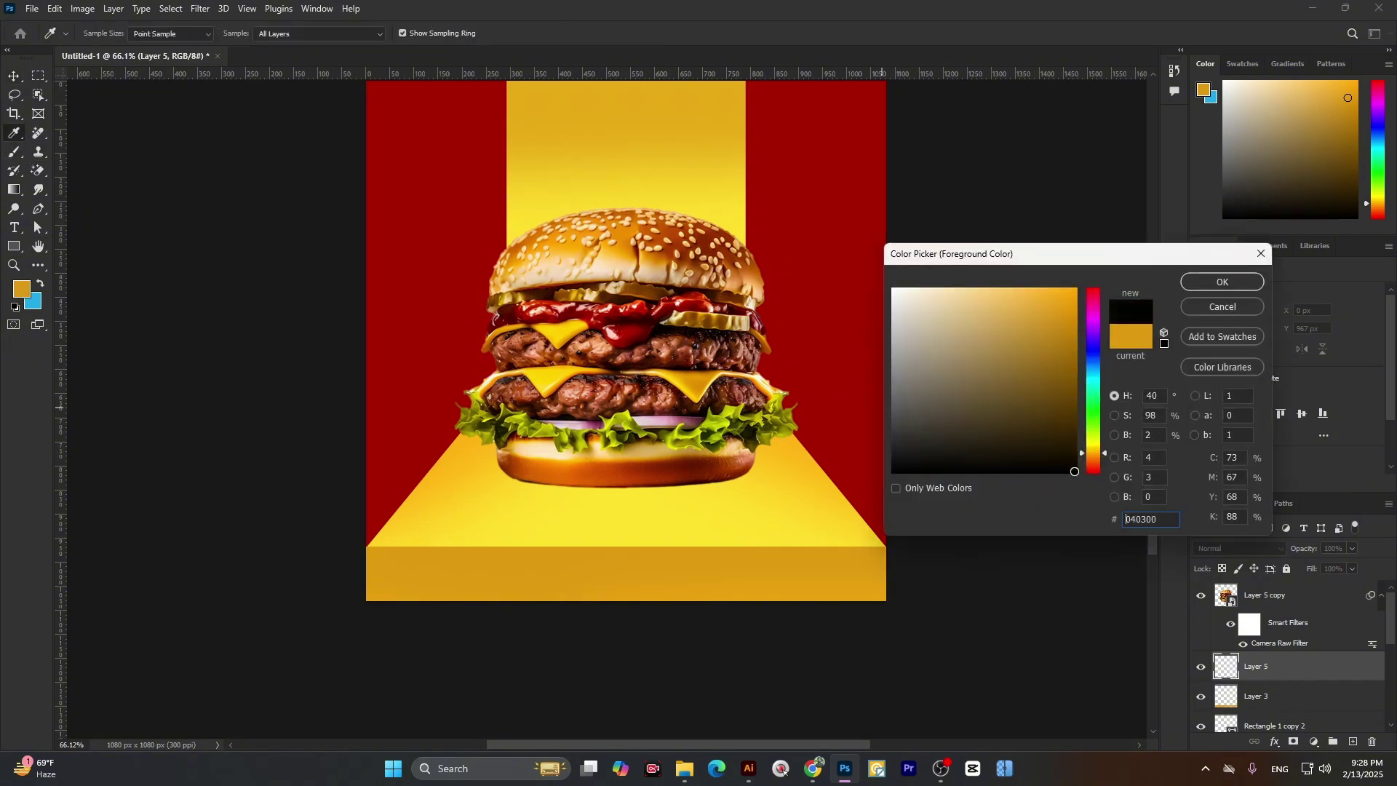
click(1222, 282)
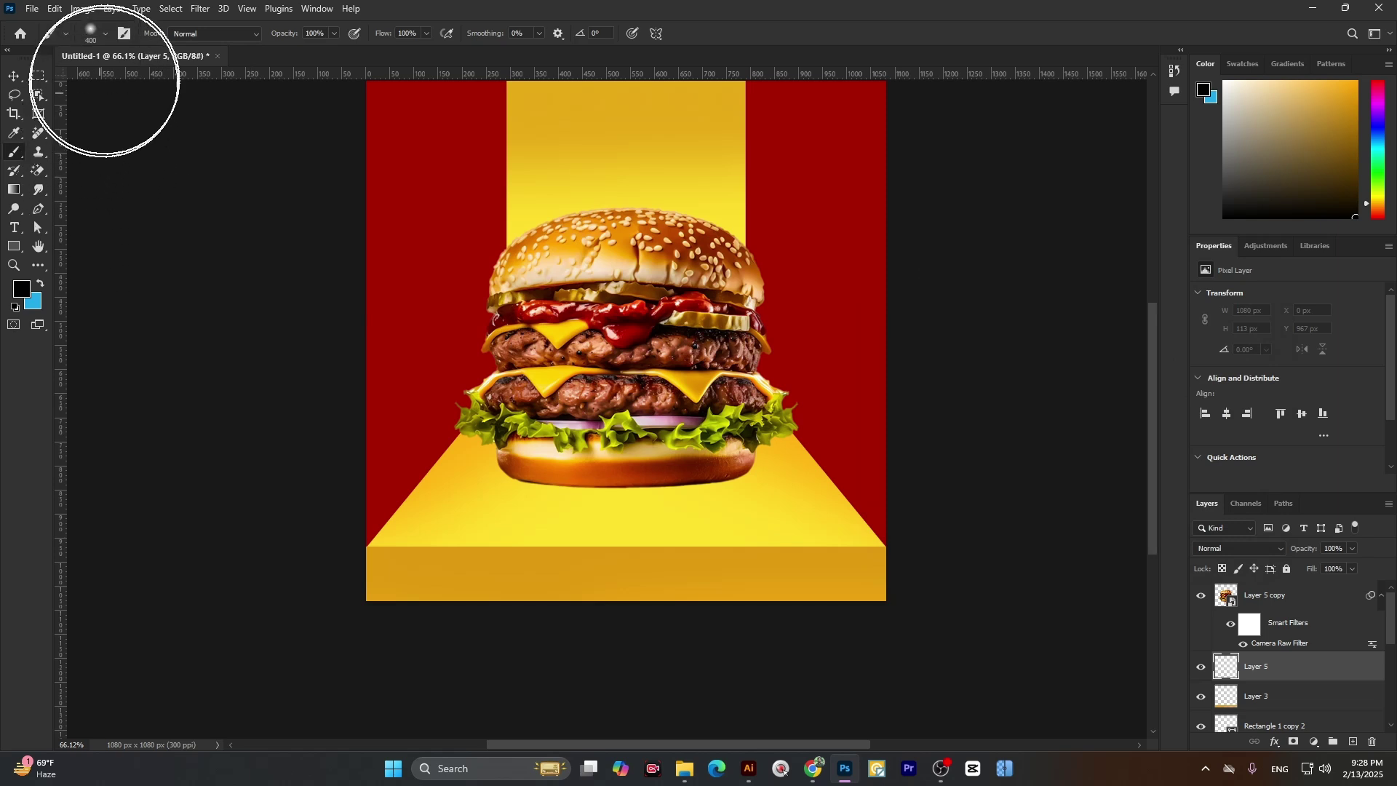
- Try a black stamp above the burger with the 400 px Soft Round brush flattened to a thin ellipse
click(105, 34)
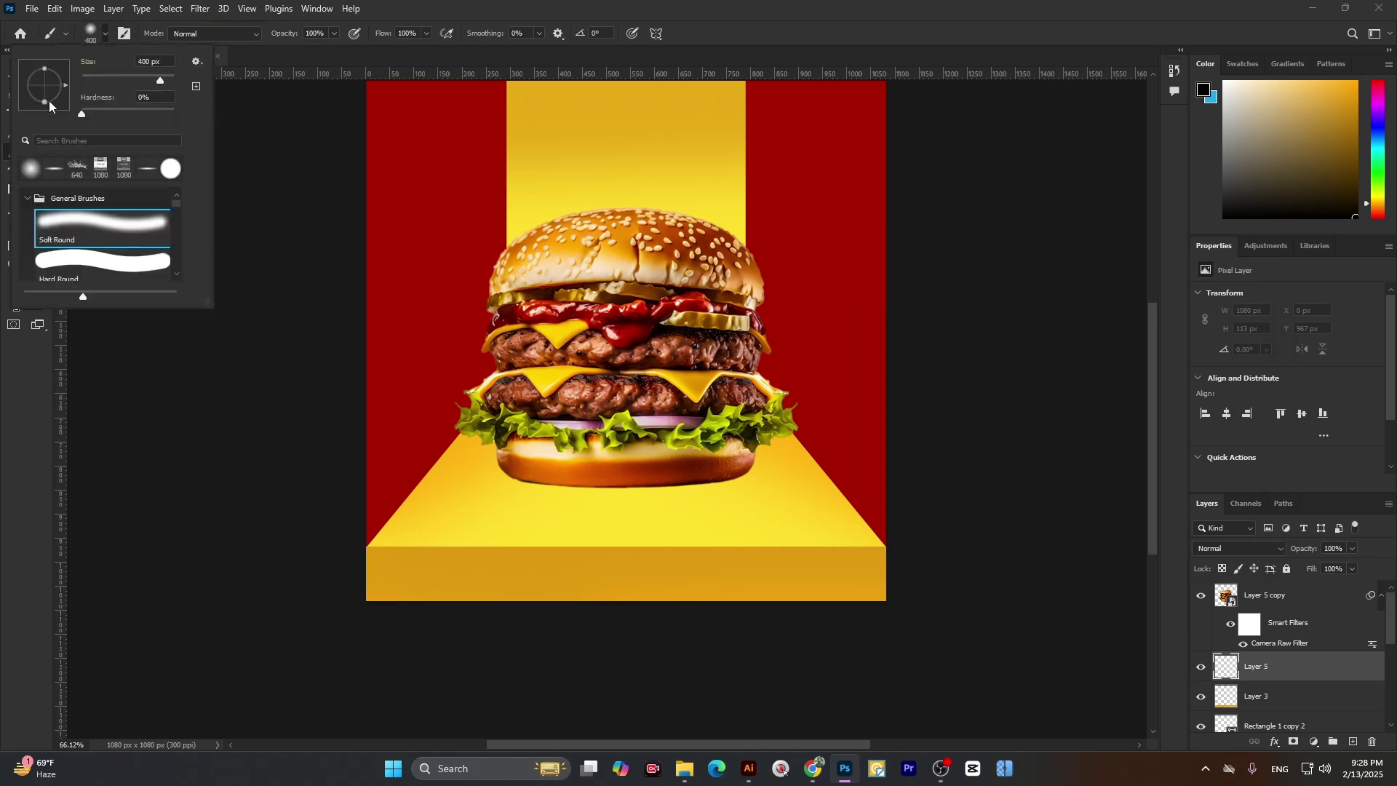
drag(46, 93, 46, 91)
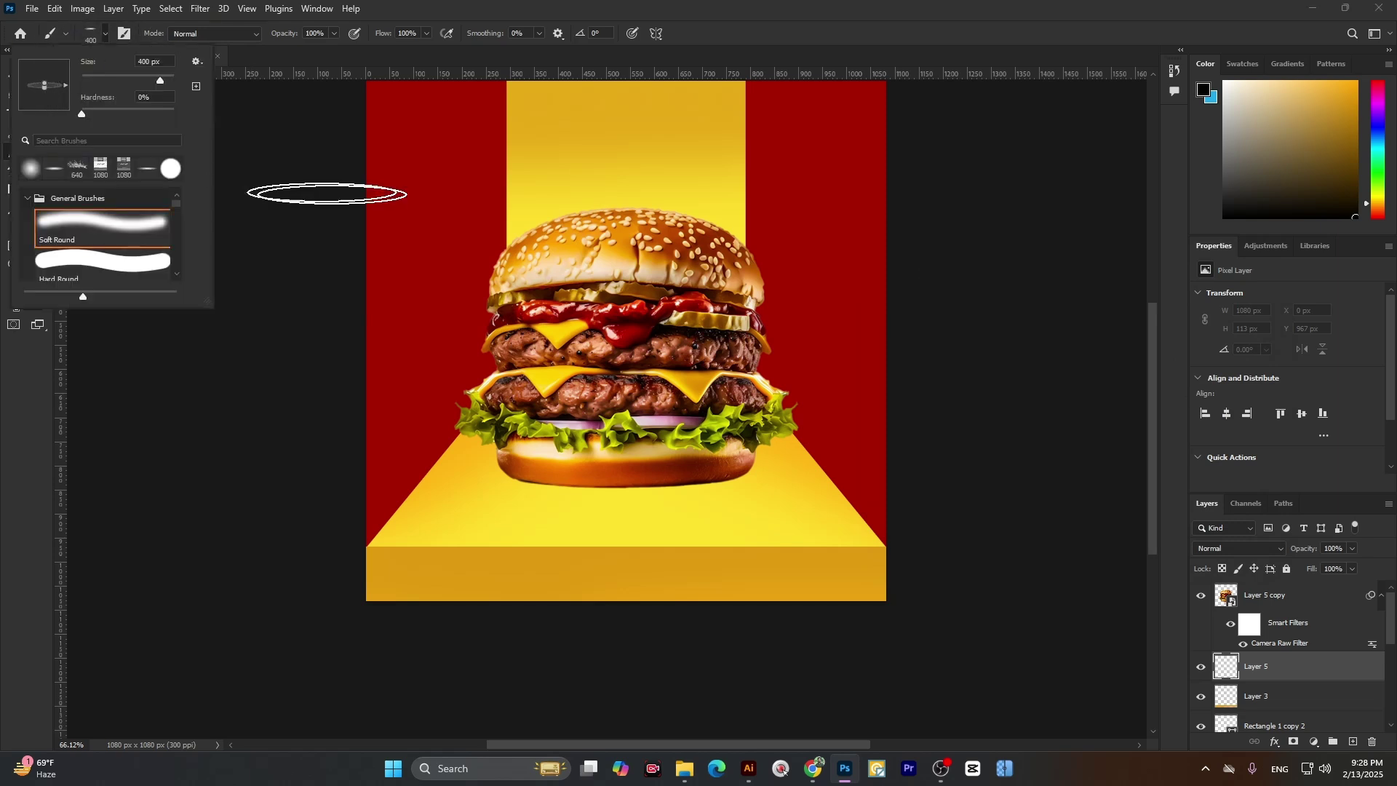
click(613, 131)
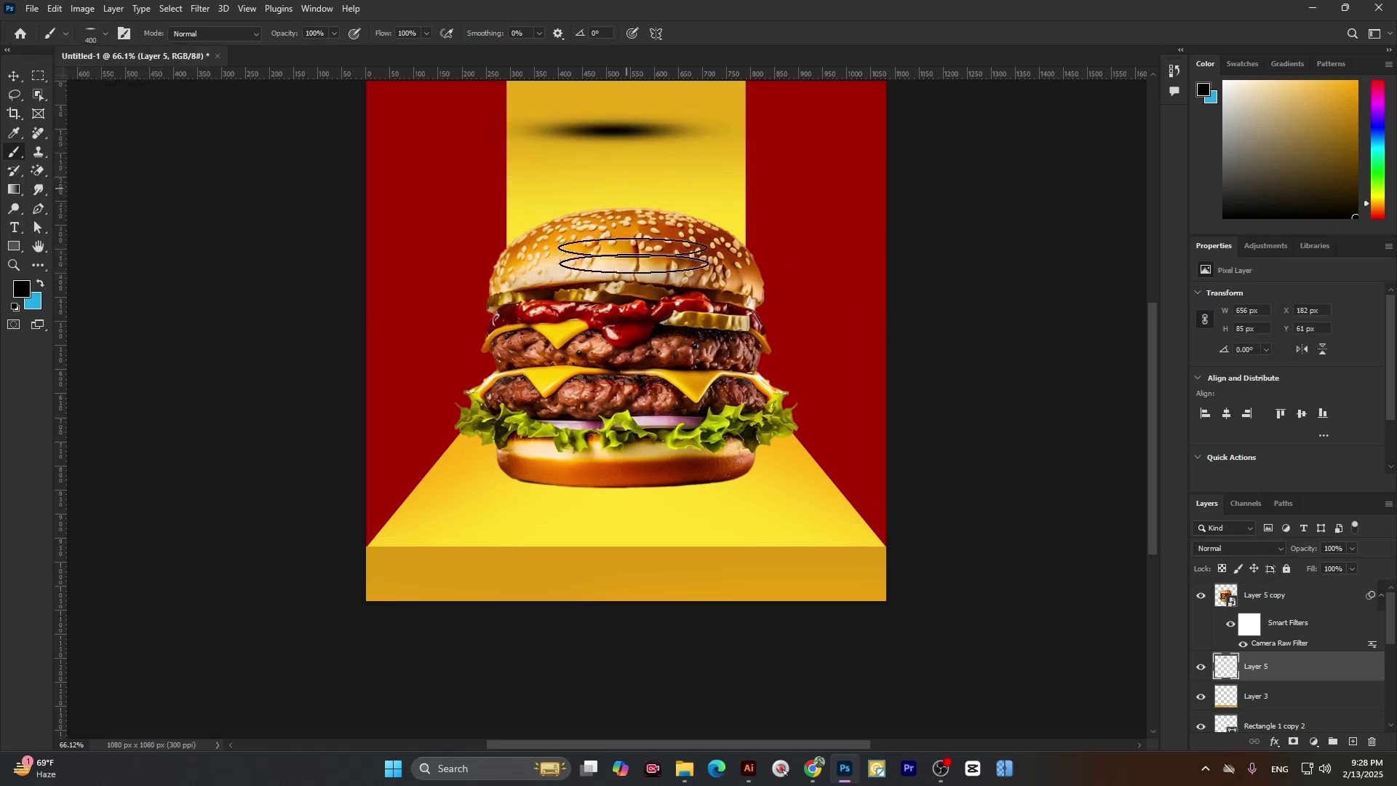
key(ctrl+z)
- Restore the brush tip to a full circle and stamp a soft 400 px black spot on the yellow strip above the burger
click(106, 34)
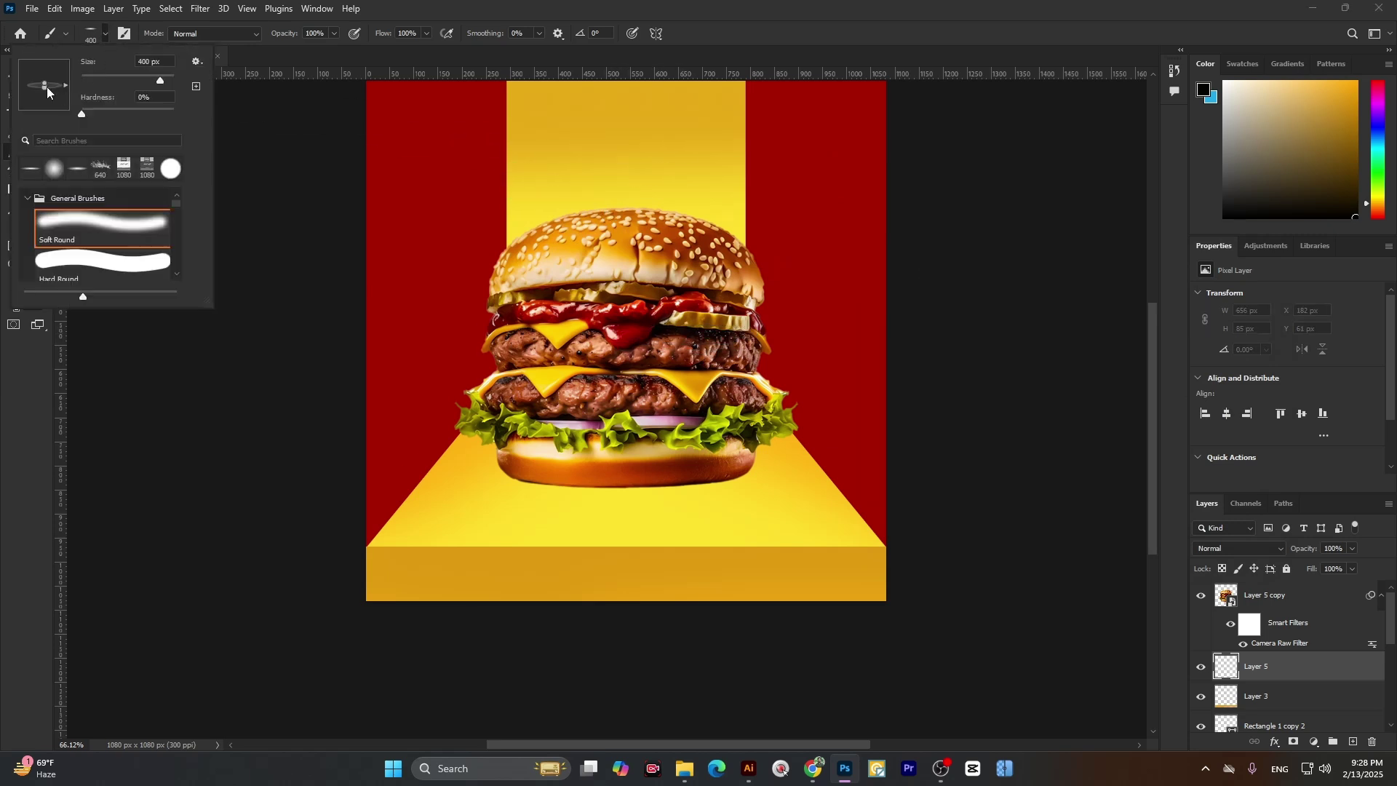
click(606, 168)
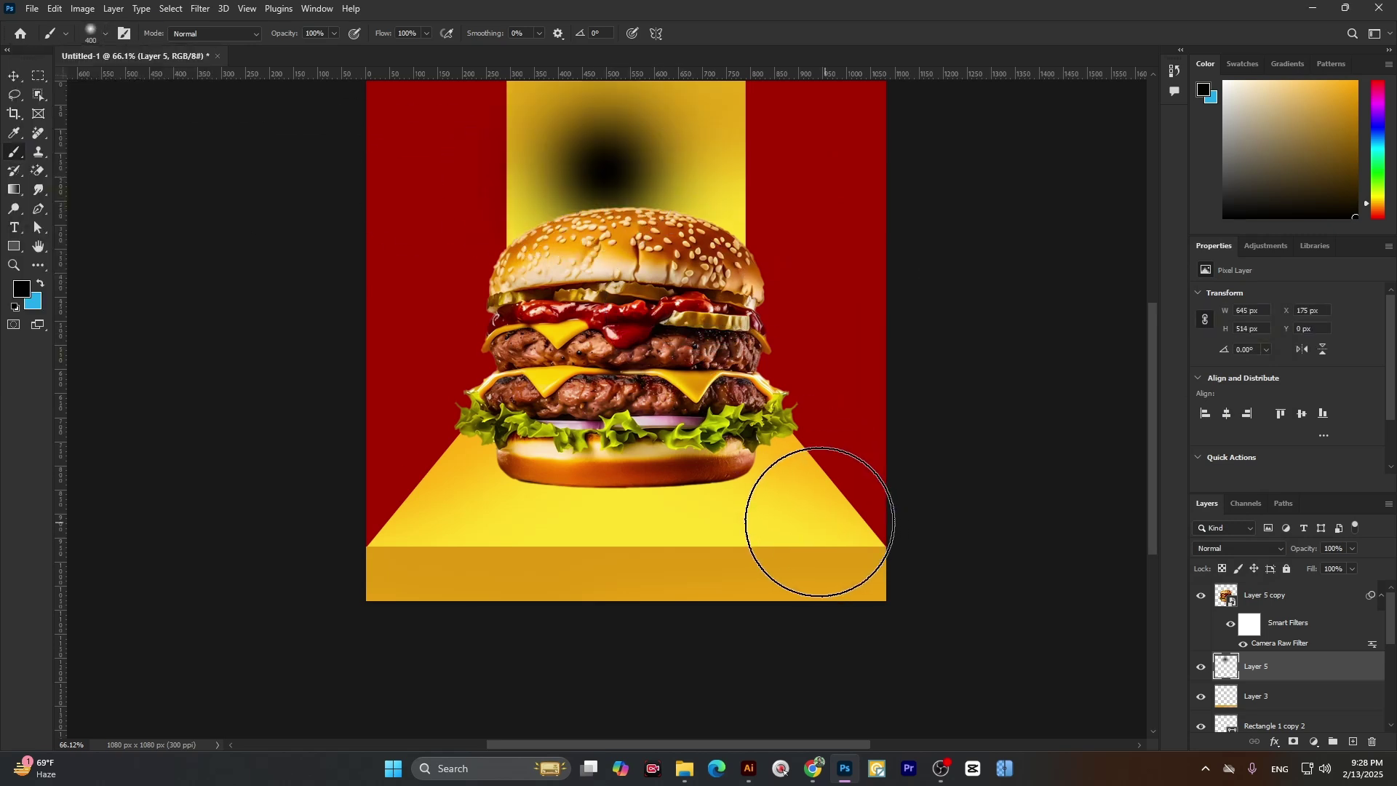
- Undo the round black spot, flatten the 400 px Soft Round tip to a thin horizontal ellipse, and test it above the burger
key(ctrl+z)
click(105, 34)
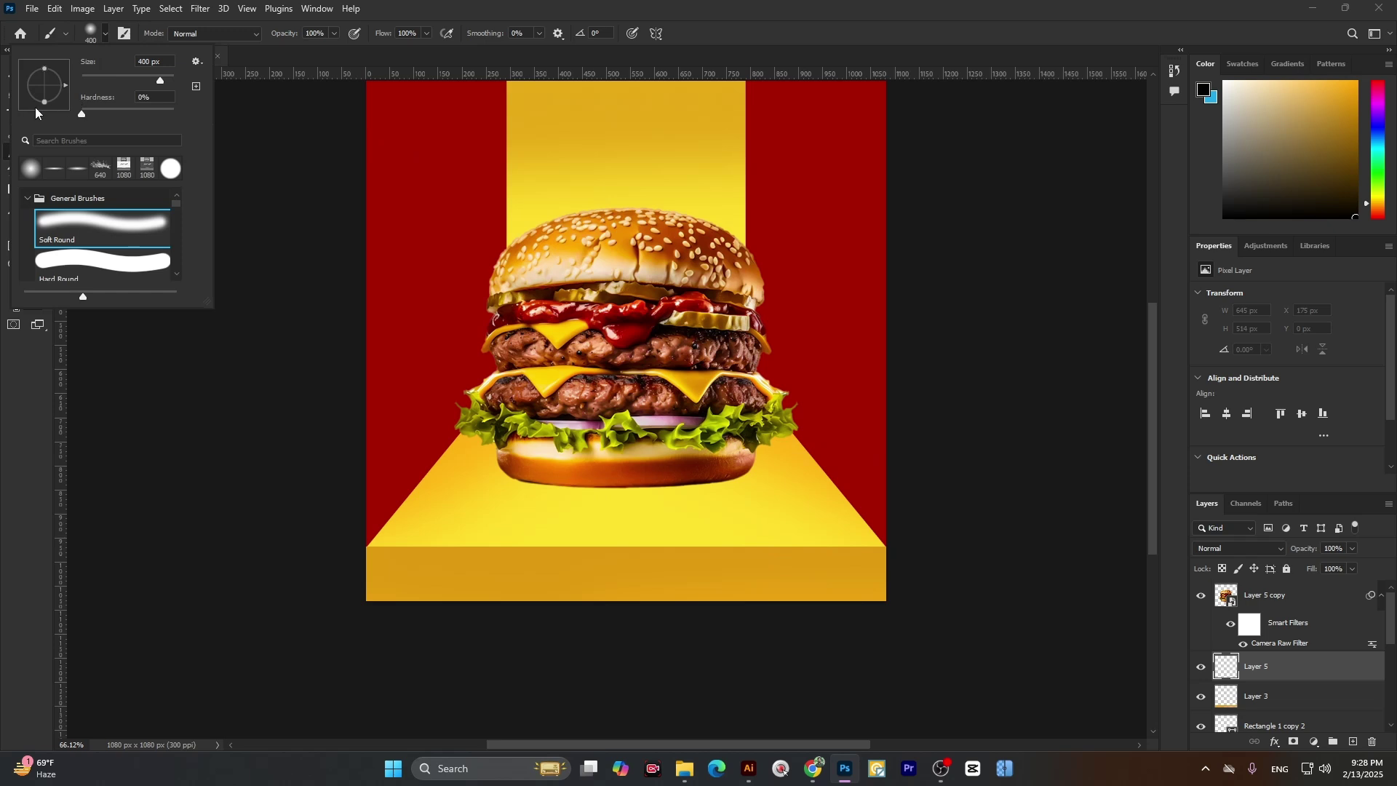
drag(43, 104, 44, 90)
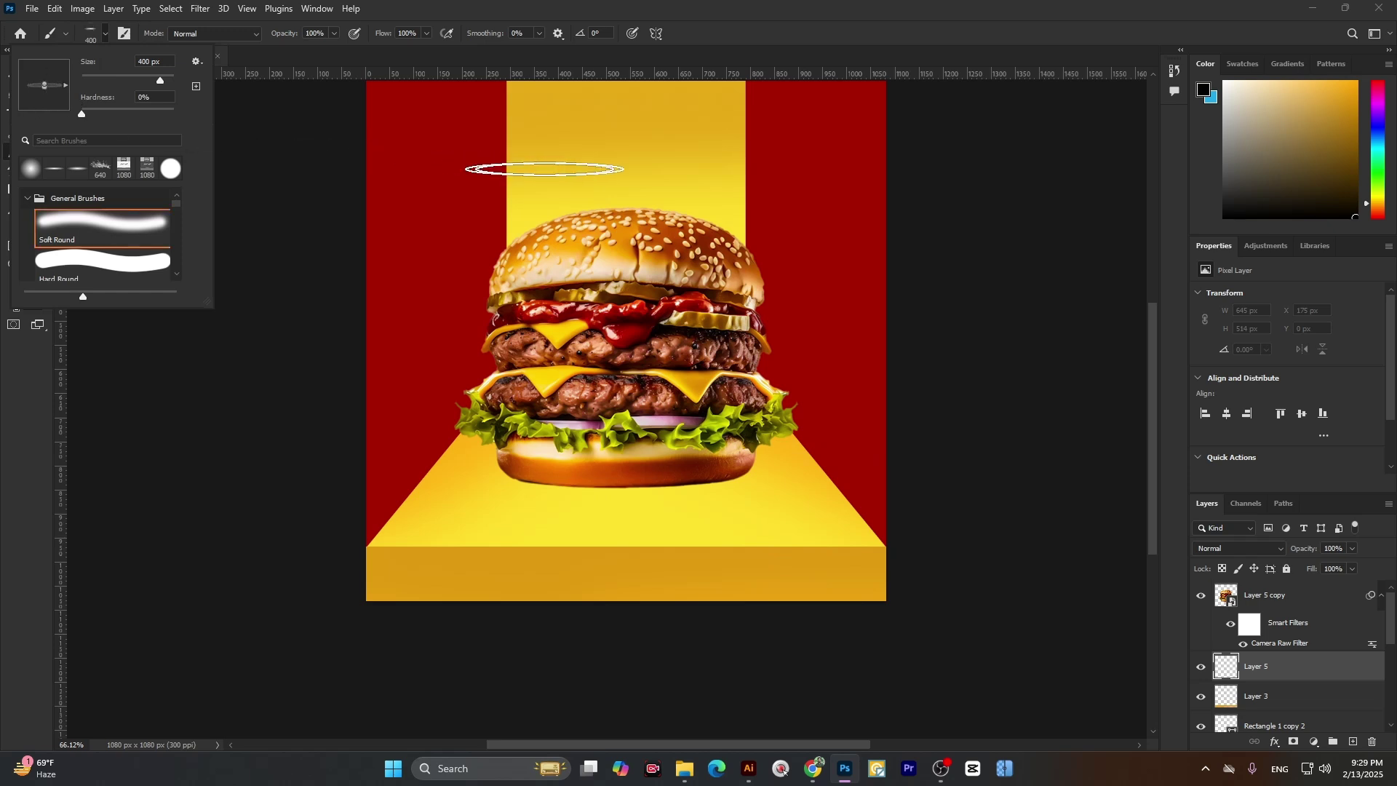
click(613, 156)
key(ctrl+z)
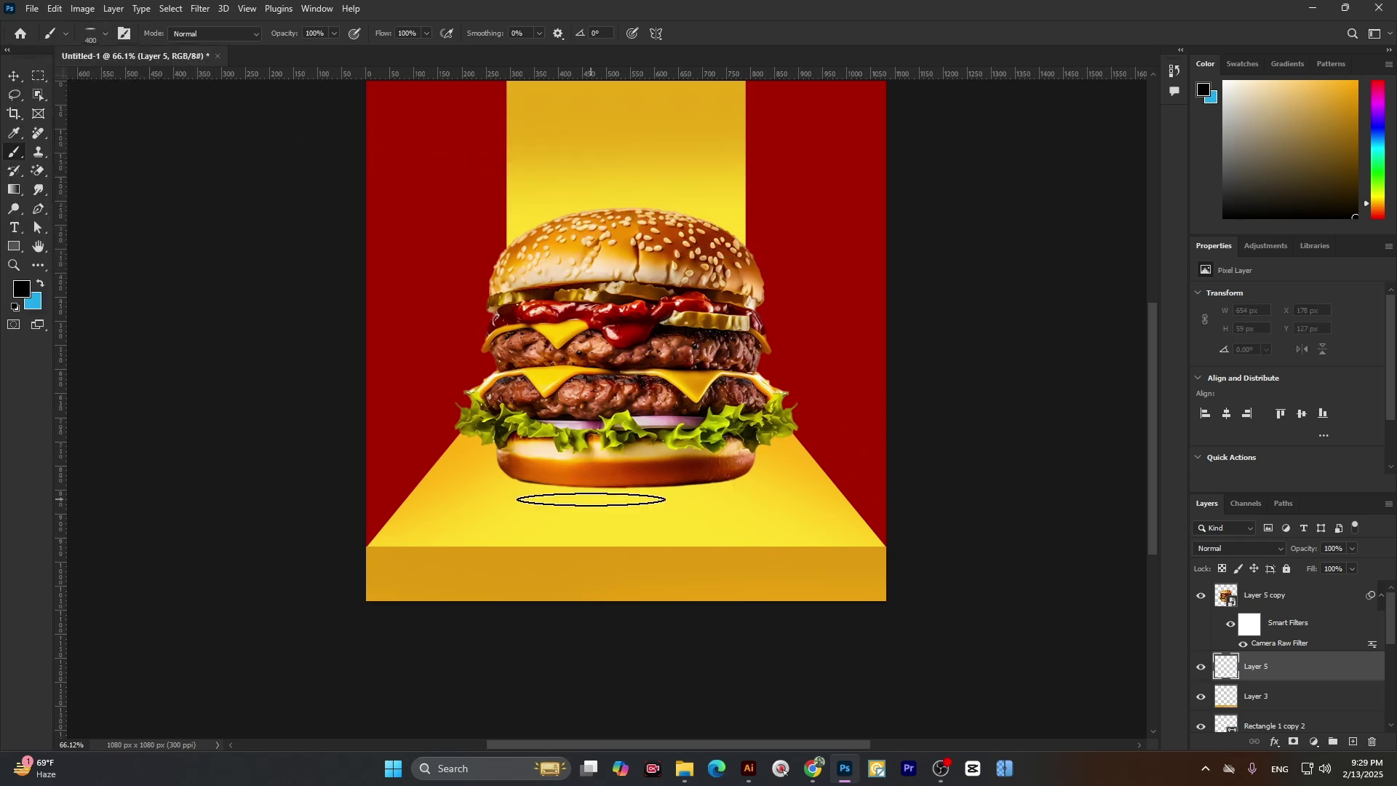
- Enlarge the flattened brush to 900 px and stamp a soft black shadow twice at the base of the bottom bun
key(bracketright)
key(bracketright)
key(bracketright)
key(bracketright)
key(bracketright)
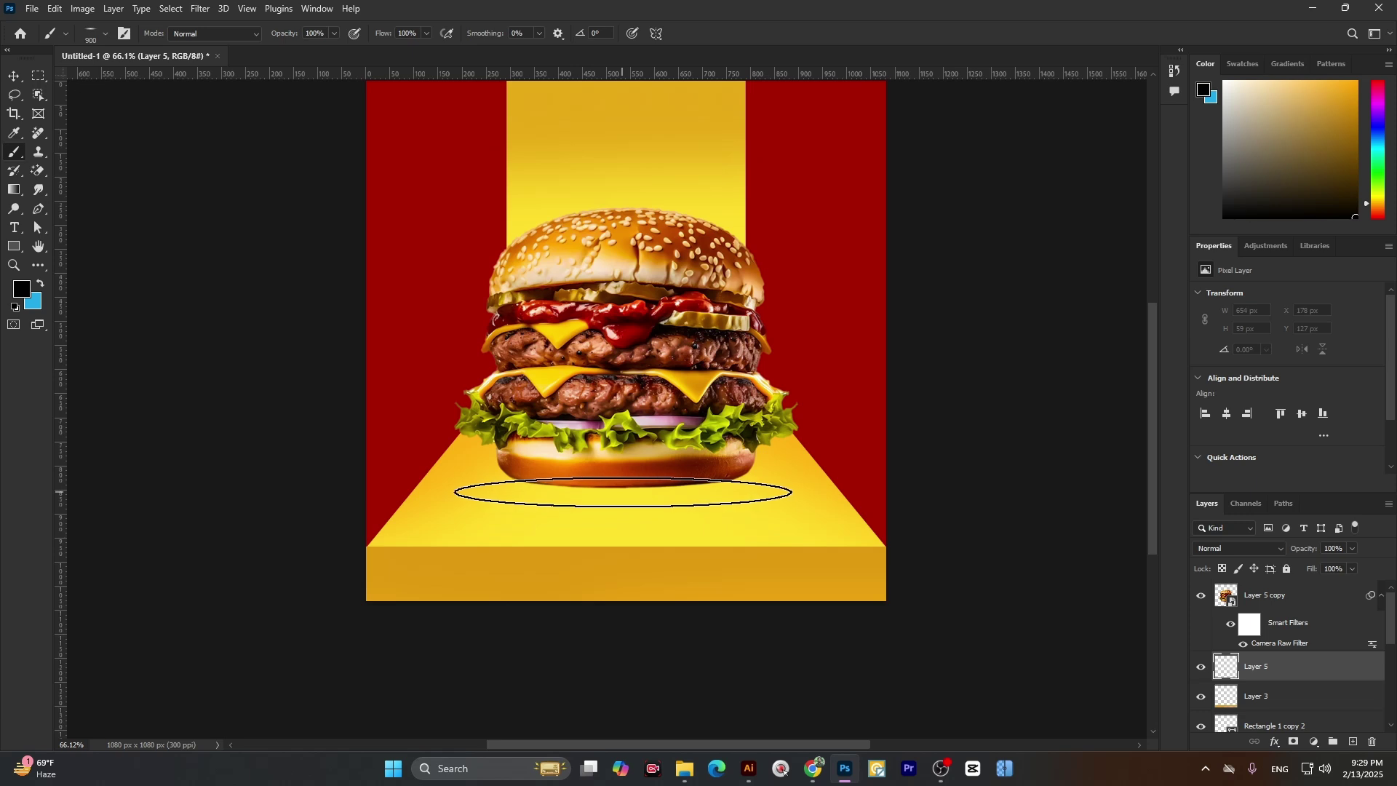
click(622, 492)
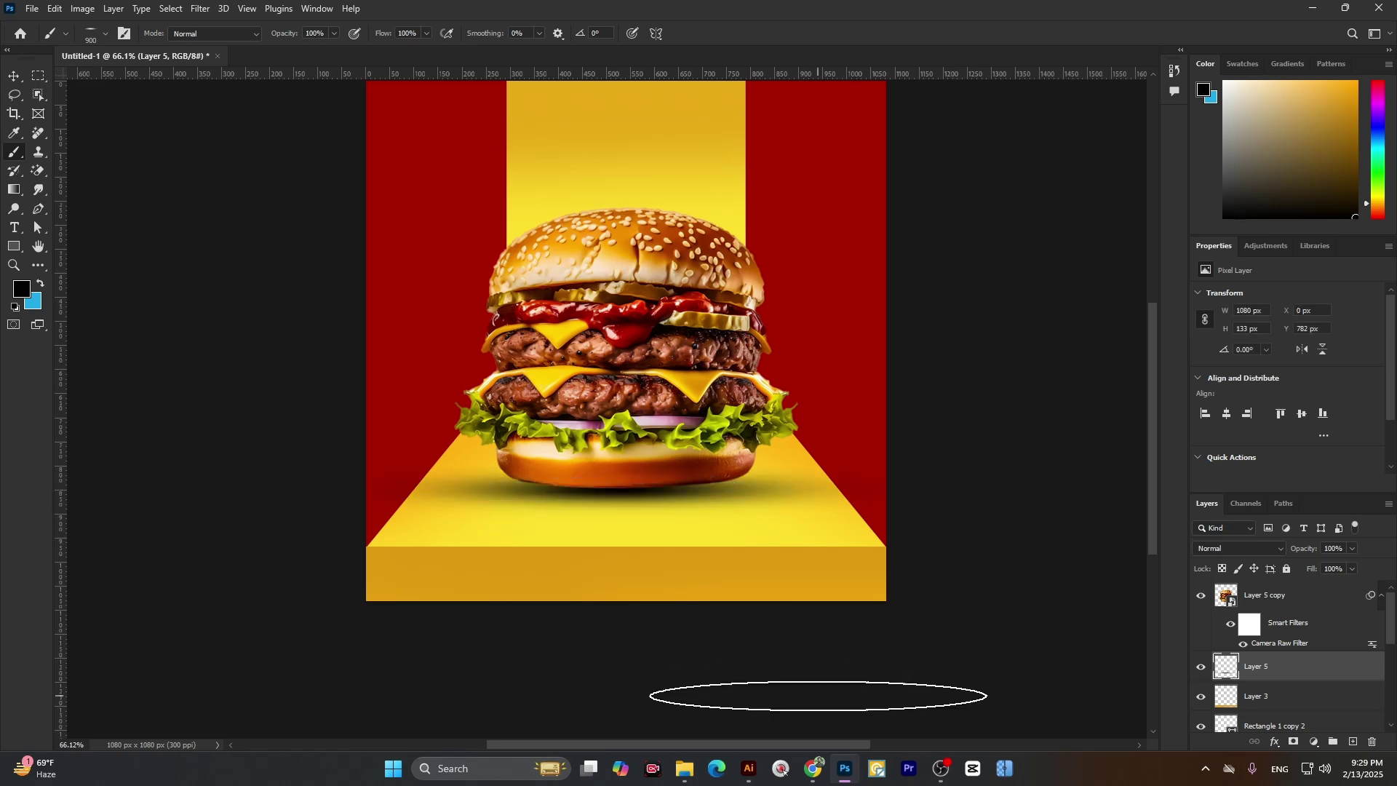
click(633, 484)
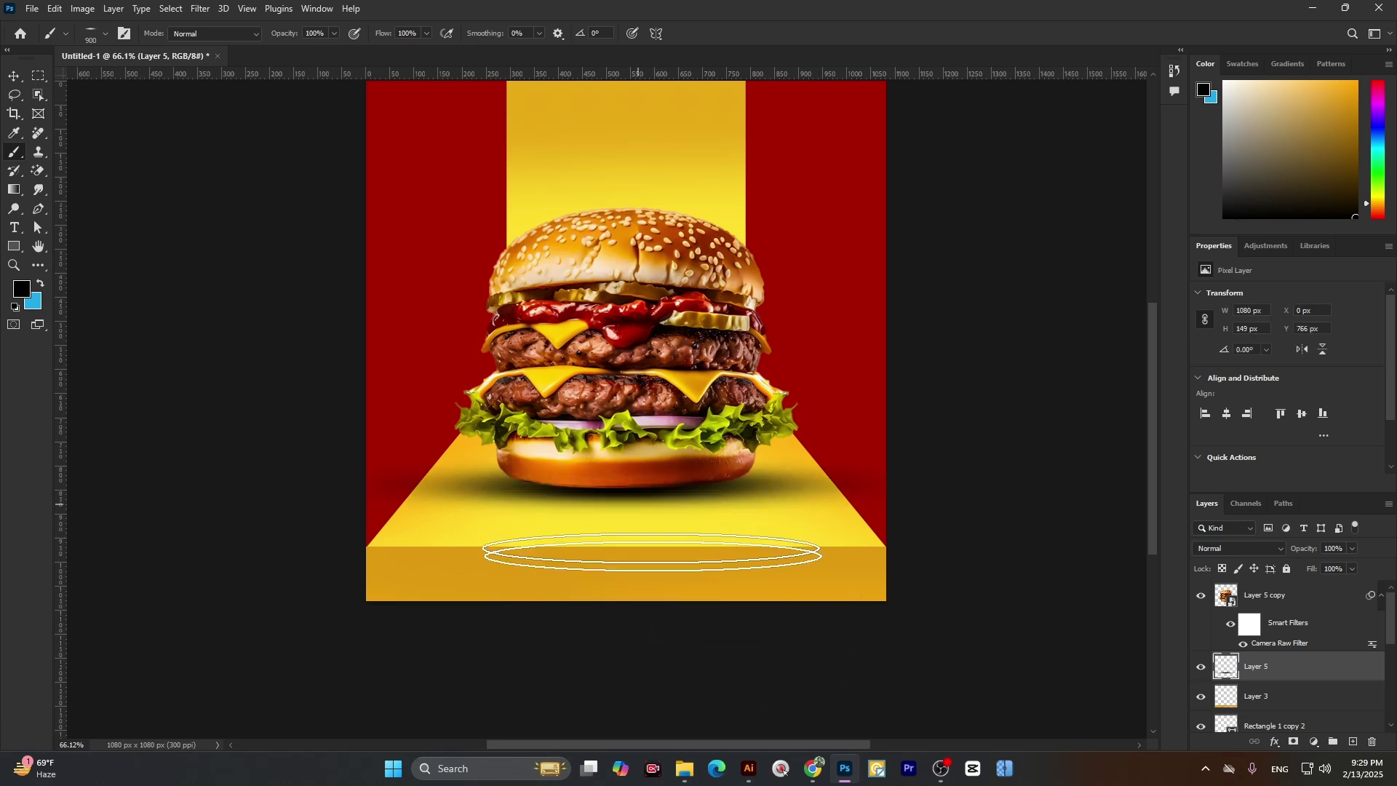
- Transform the shadow to about 46% of its height and center it at about X 525 px, Y 830 px beneath the bun
scroll(607, 535, down, 5)
scroll(604, 524, up, 3)
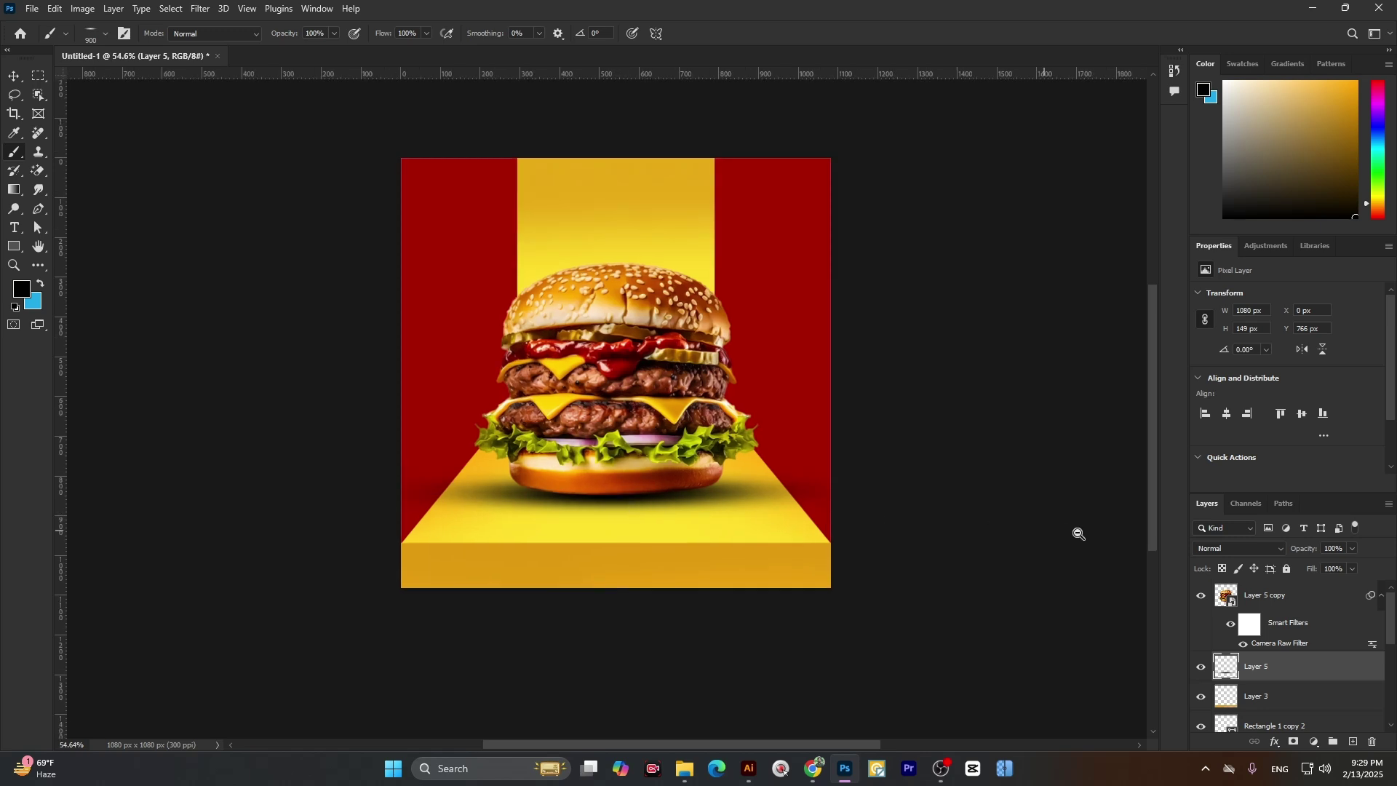
key(ctrl+t)
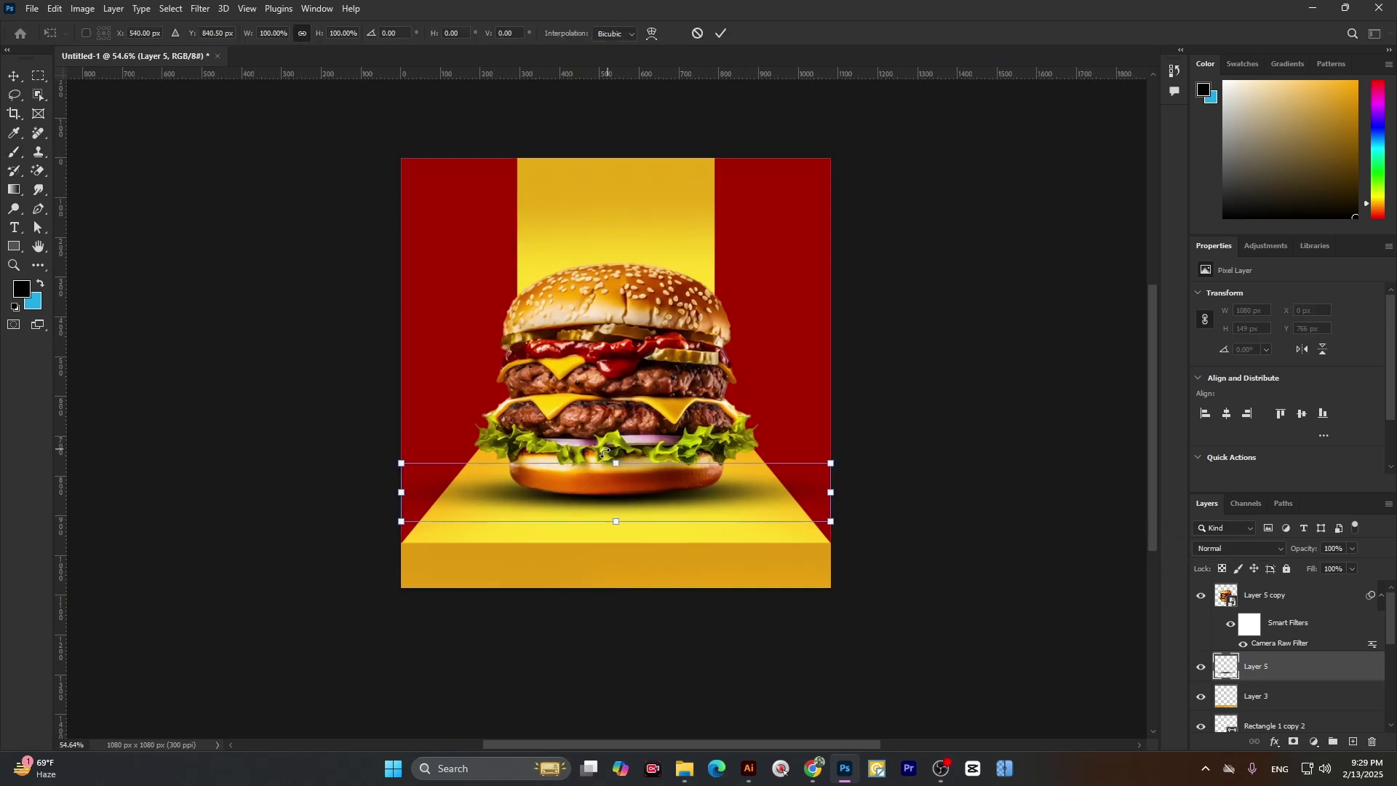
drag(616, 462, 620, 499)
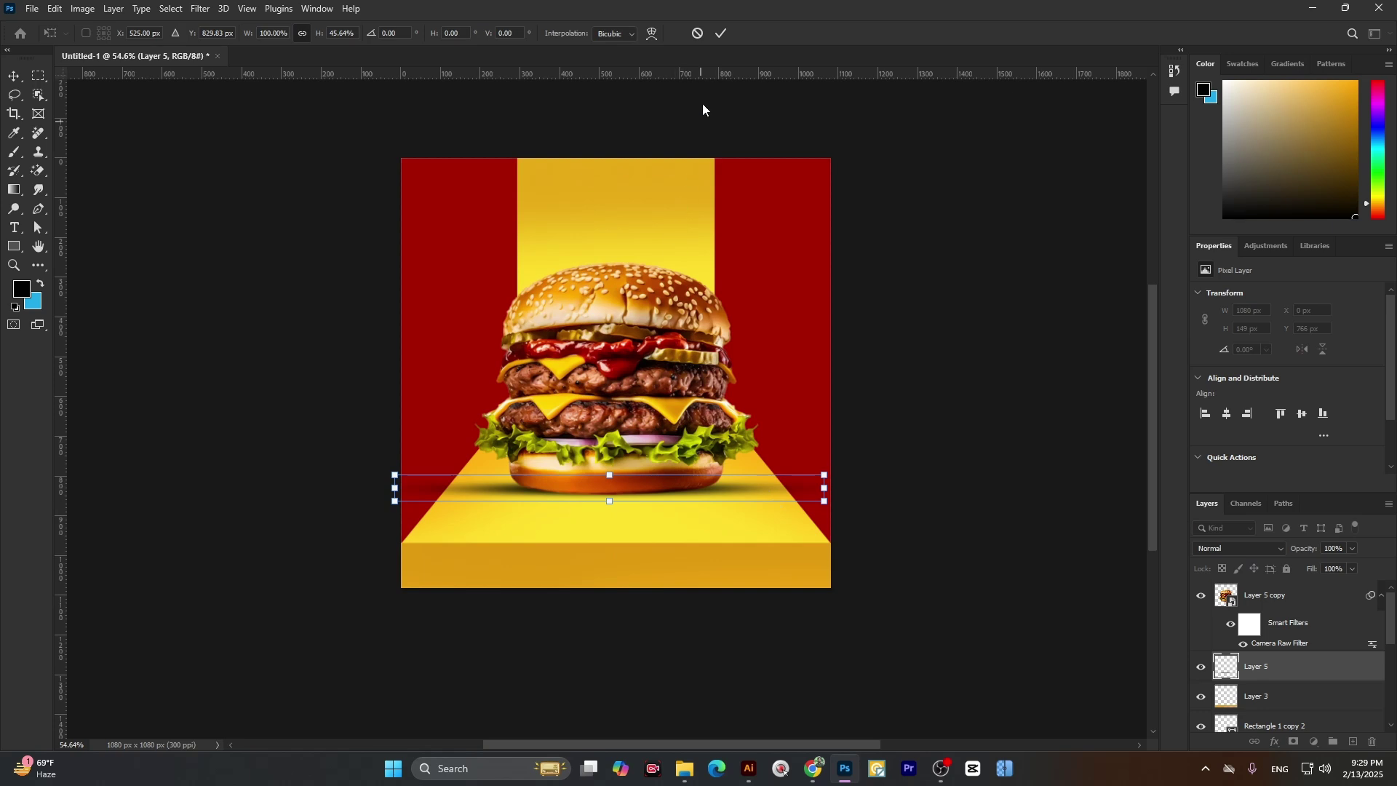
click(720, 34)
key(b)
- Narrow the shadow from both sides to about 86% width, leaving it about 925 px wide and centered under the burger
scroll(639, 472, down, 2)
scroll(638, 471, up, 2)
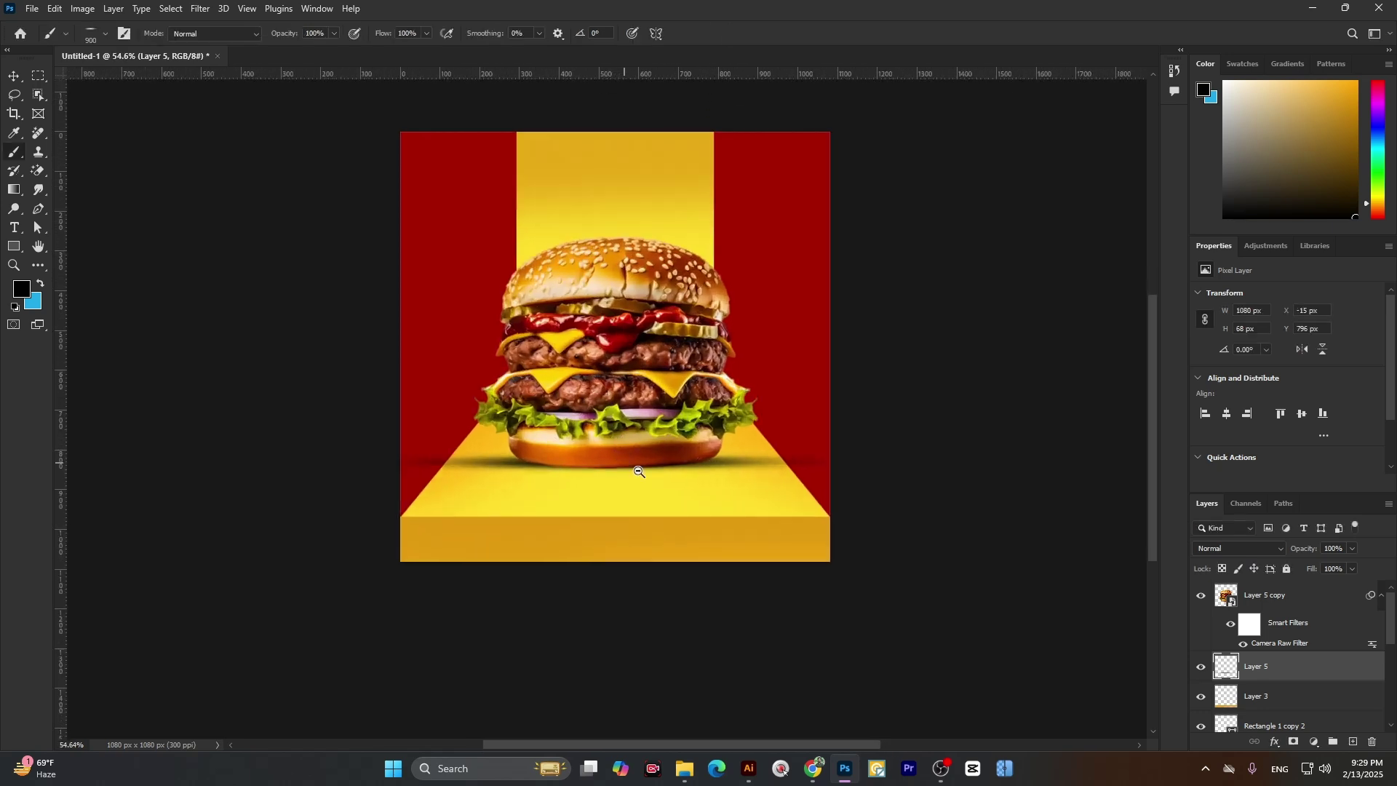
key(ctrl+t)
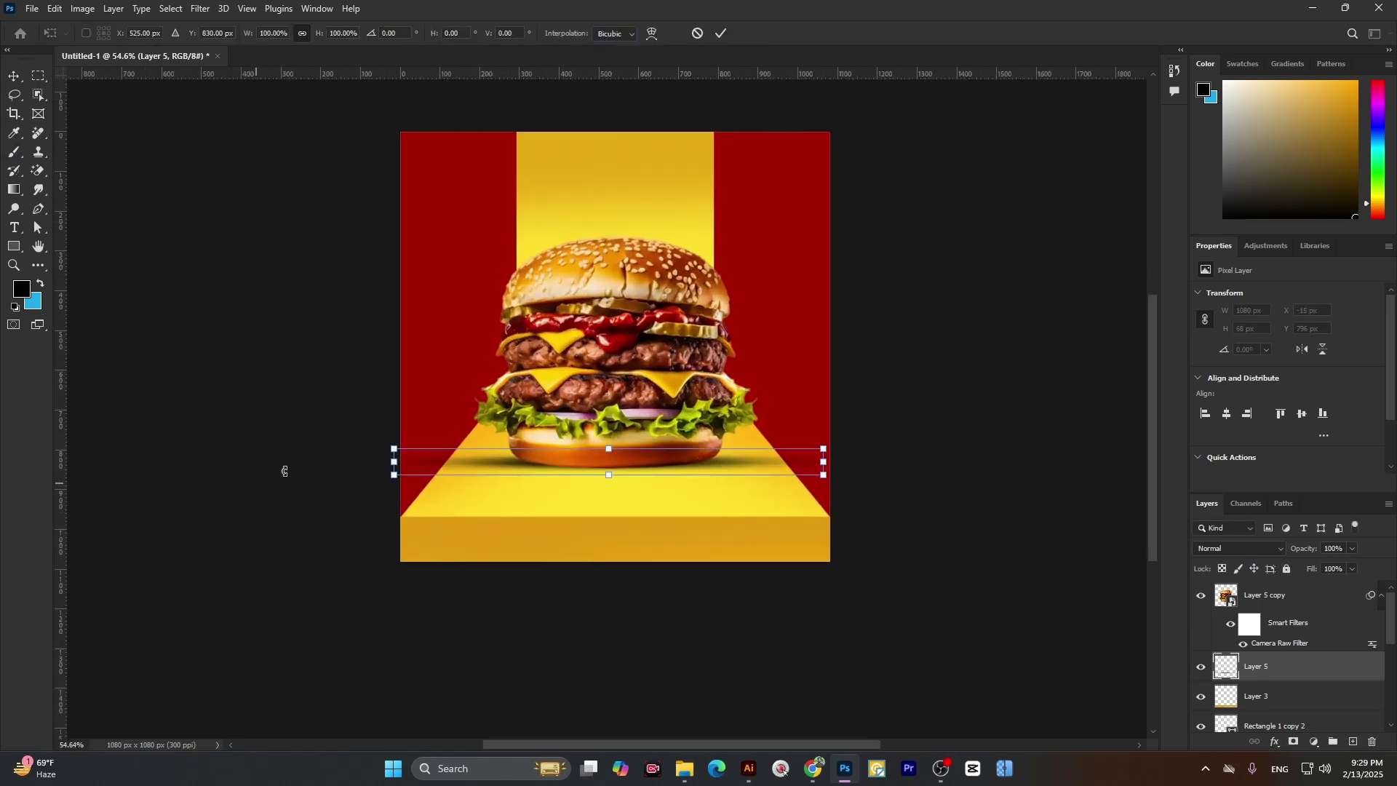
drag(392, 464, 431, 464)
drag(832, 458, 806, 460)
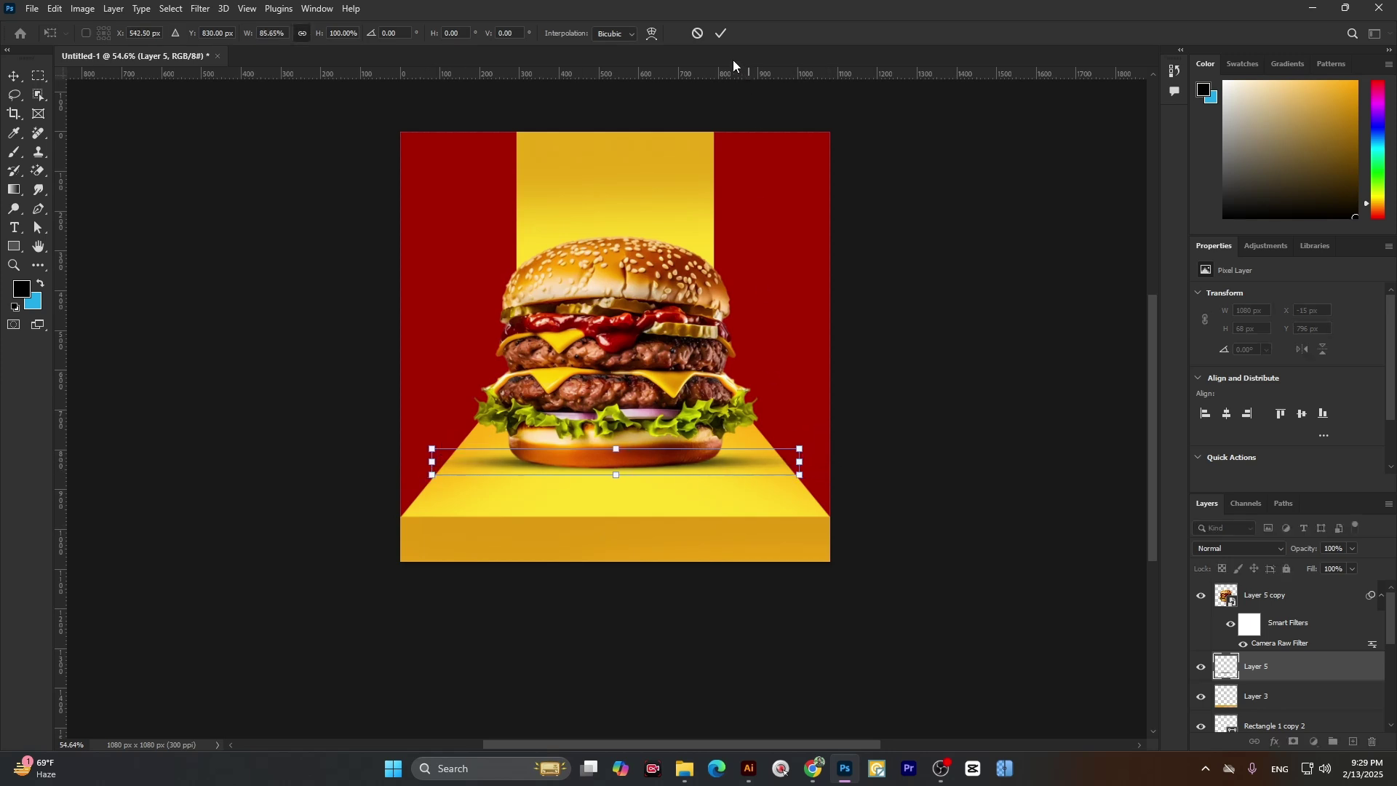
click(721, 33)
key(b)
- Lower the shadow layer's opacity to 54%
scroll(588, 453, down, 2)
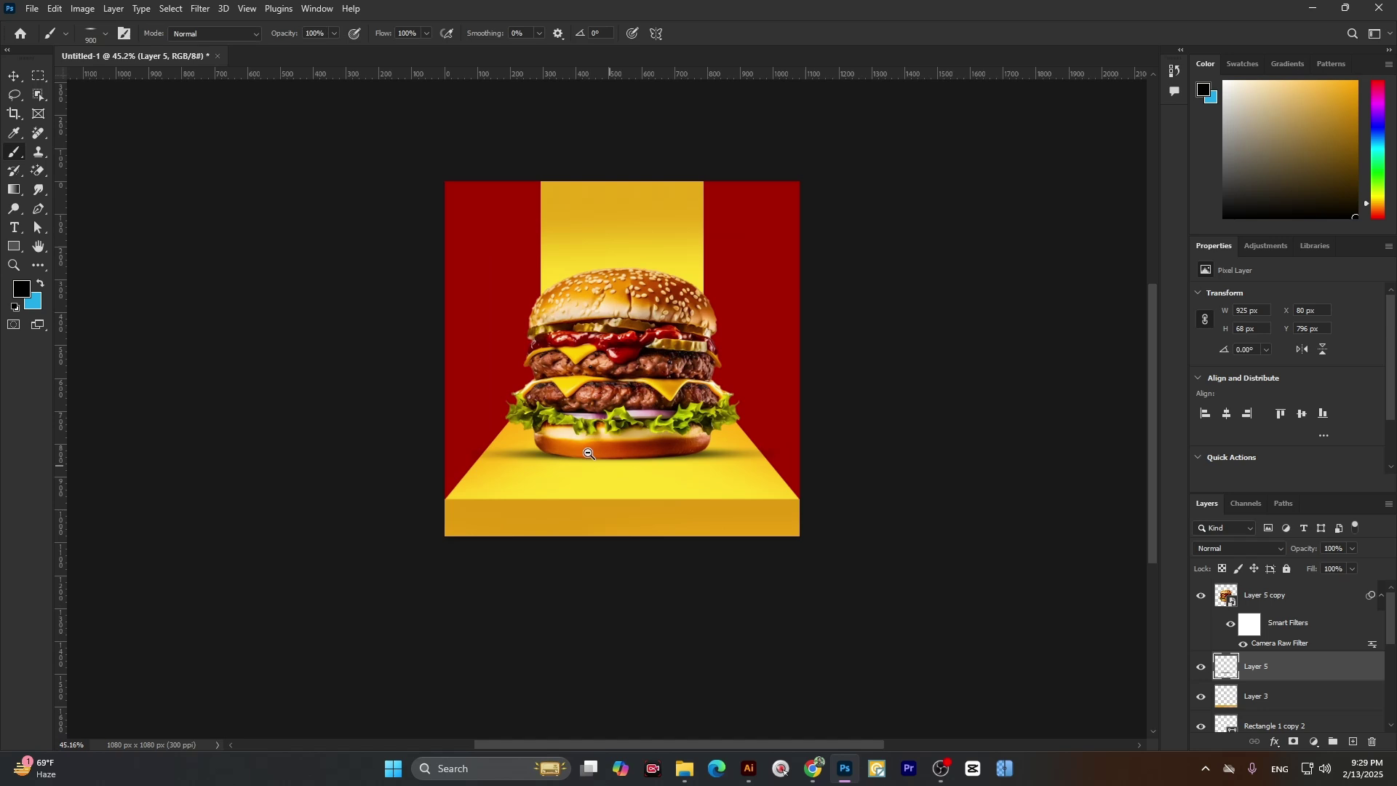
click(13, 77)
click(1350, 548)
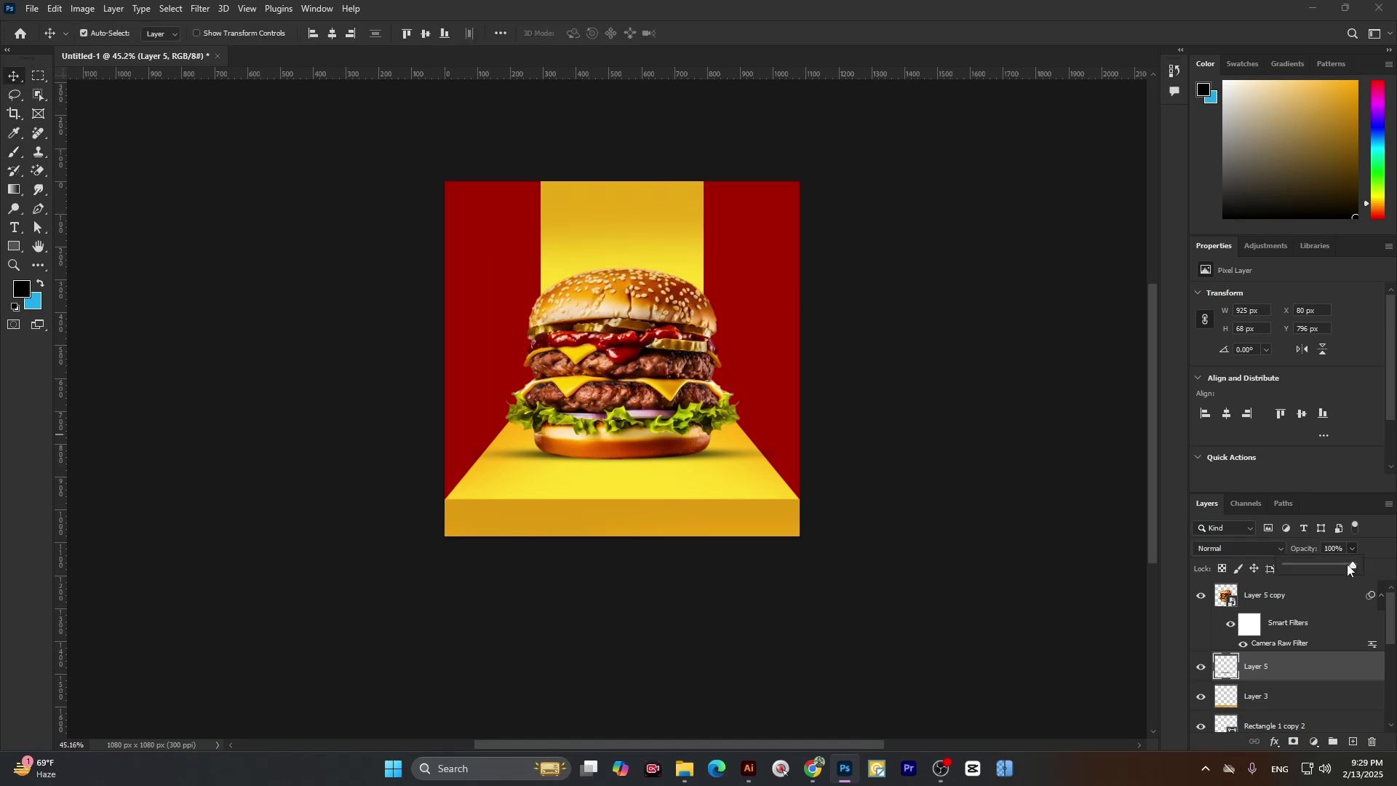
drag(1355, 567, 1327, 568)
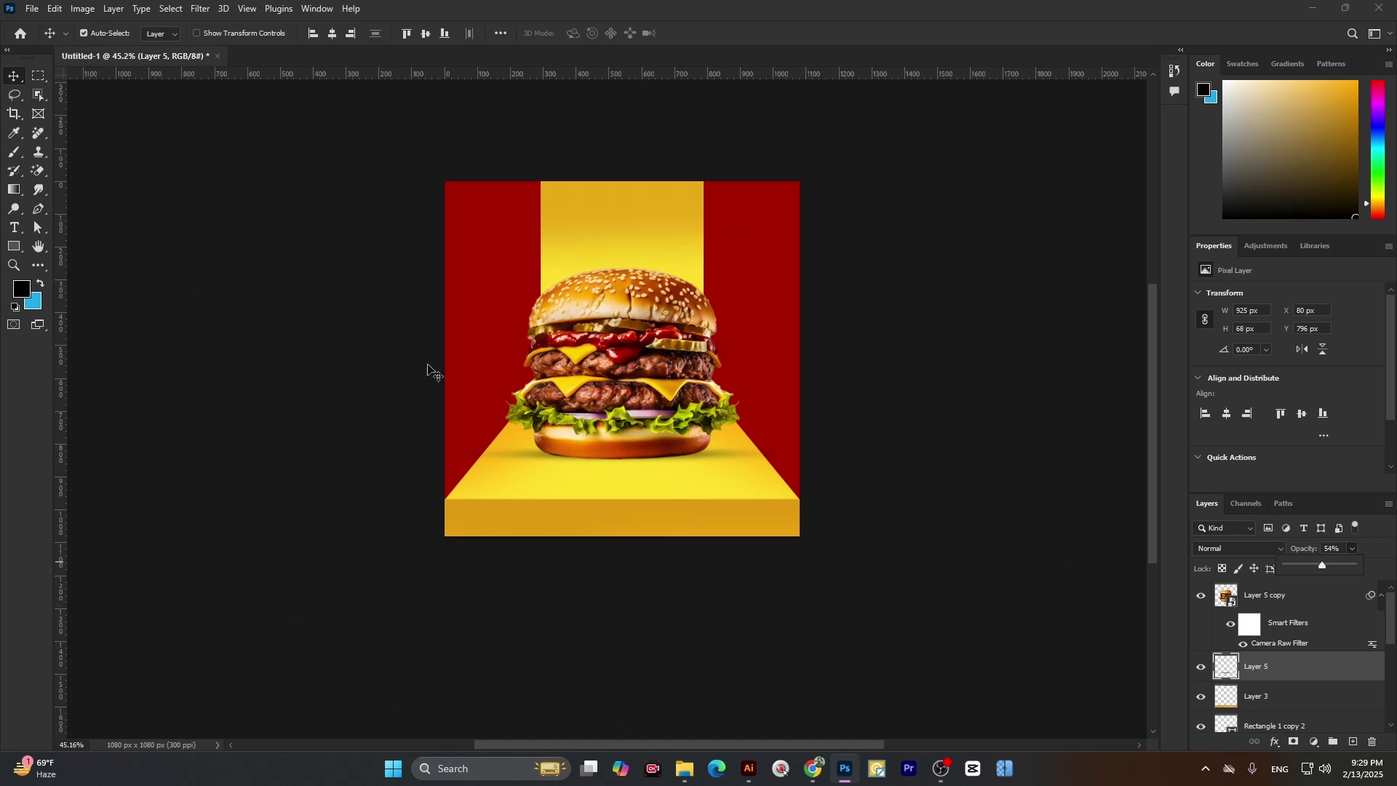
- Reduce the flattened brush to 600 px and darken the contact shadow directly beneath the bottom bun with soft black stamps
drag(664, 508, 685, 434)
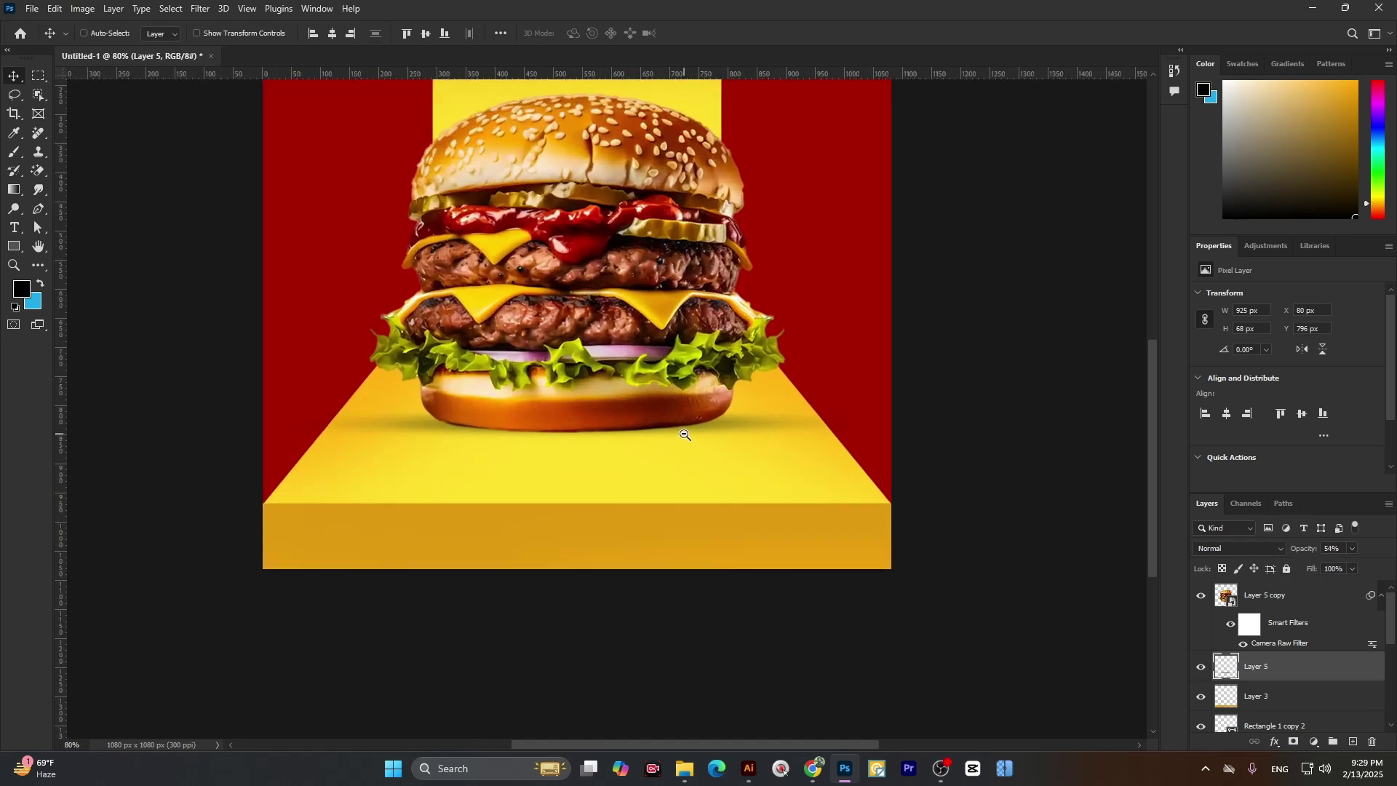
click(14, 152)
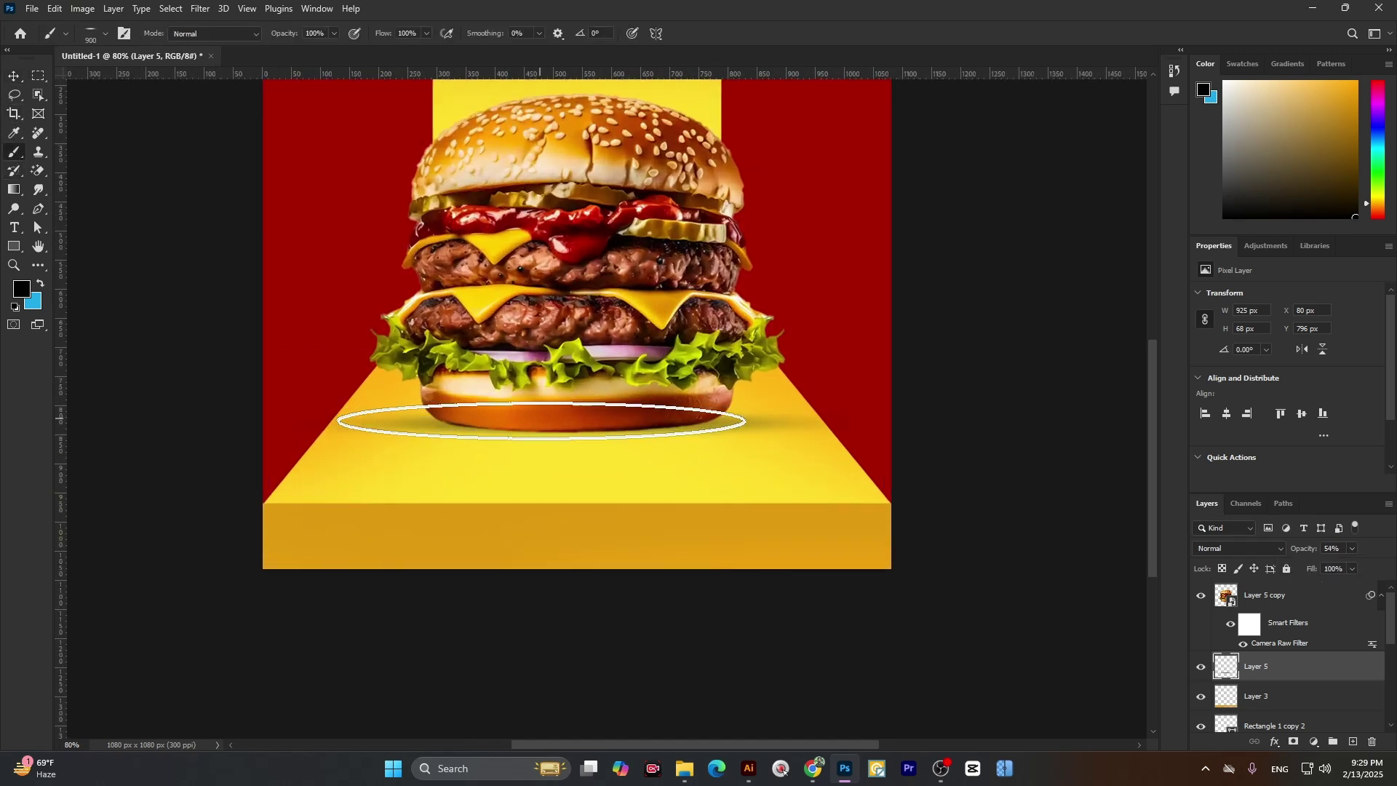
click(557, 426)
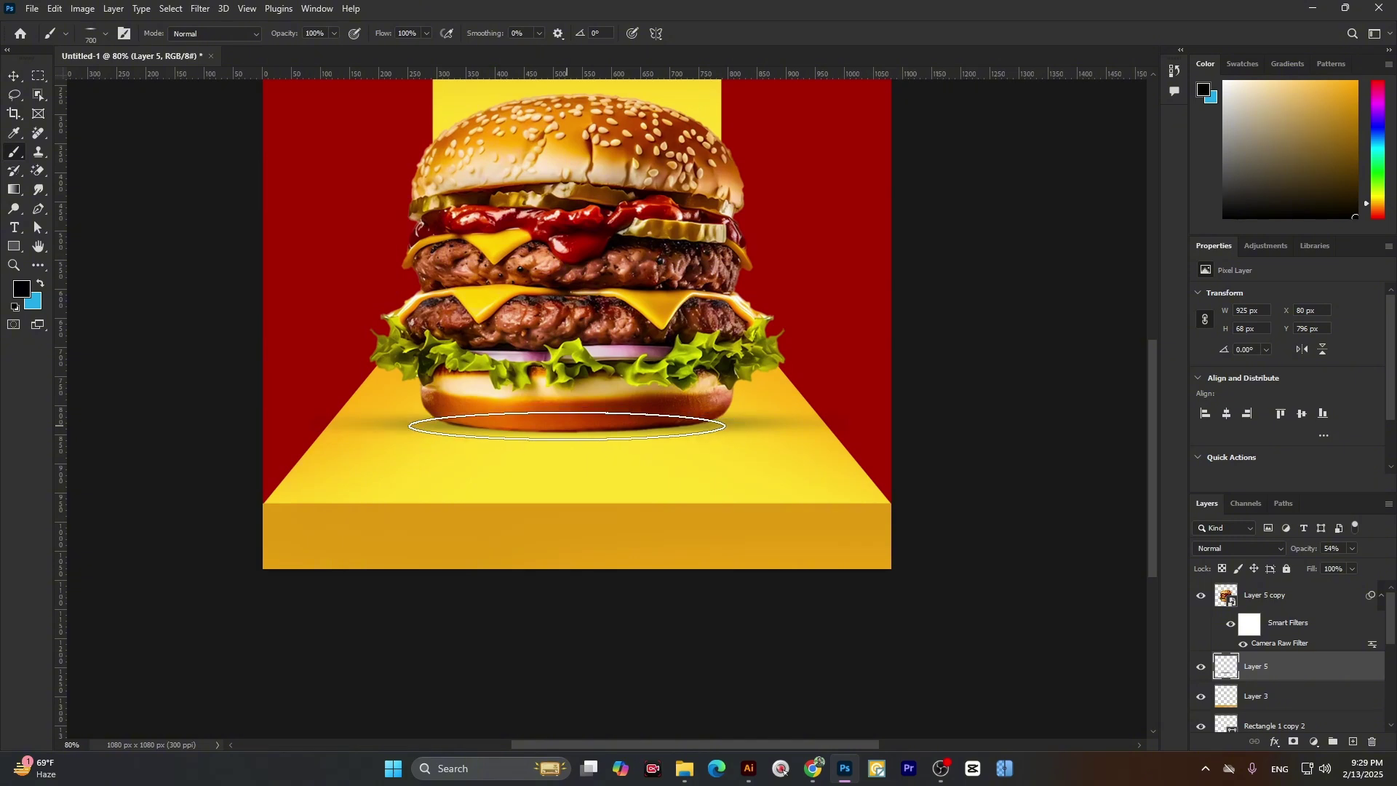
key(bracketleft)
key(bracketleft)
key(bracketleft)
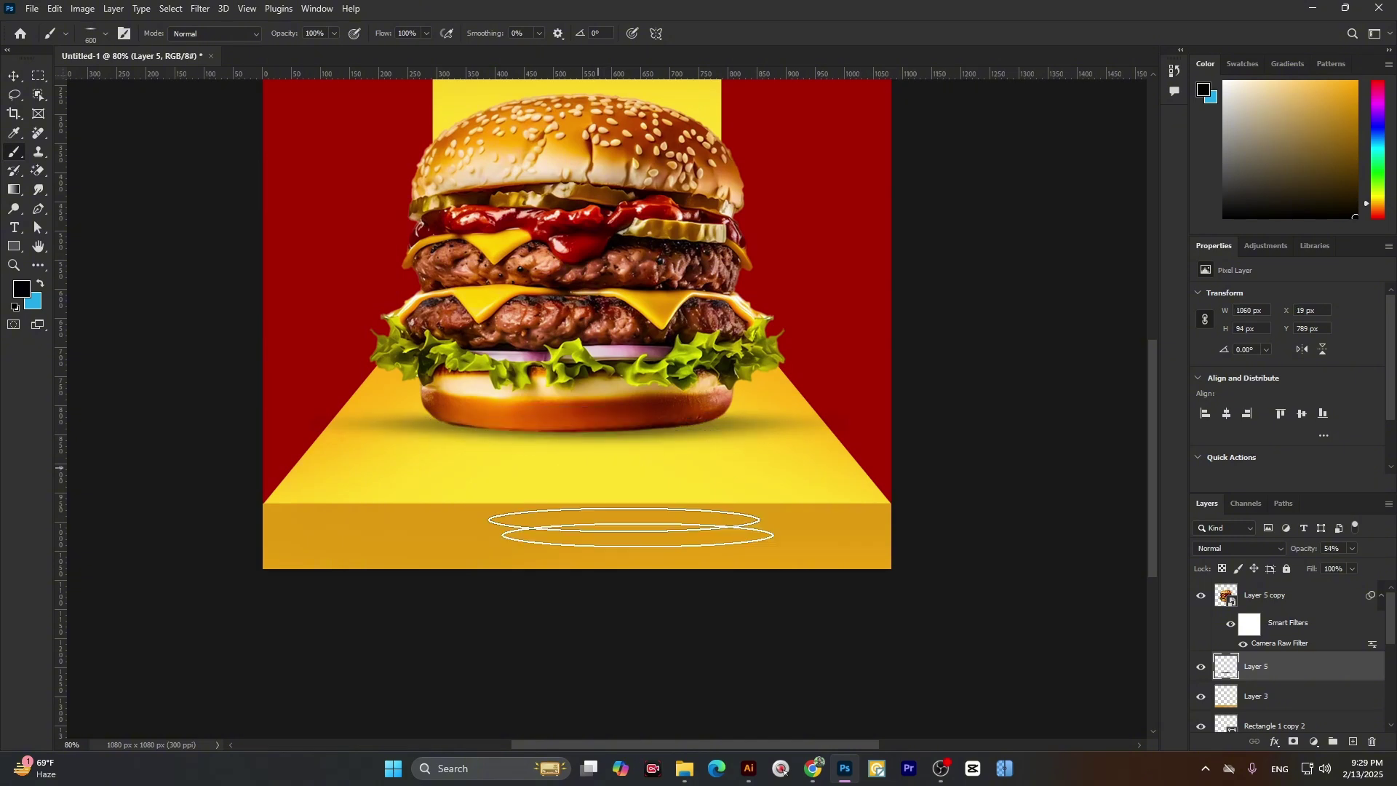
click(582, 430)
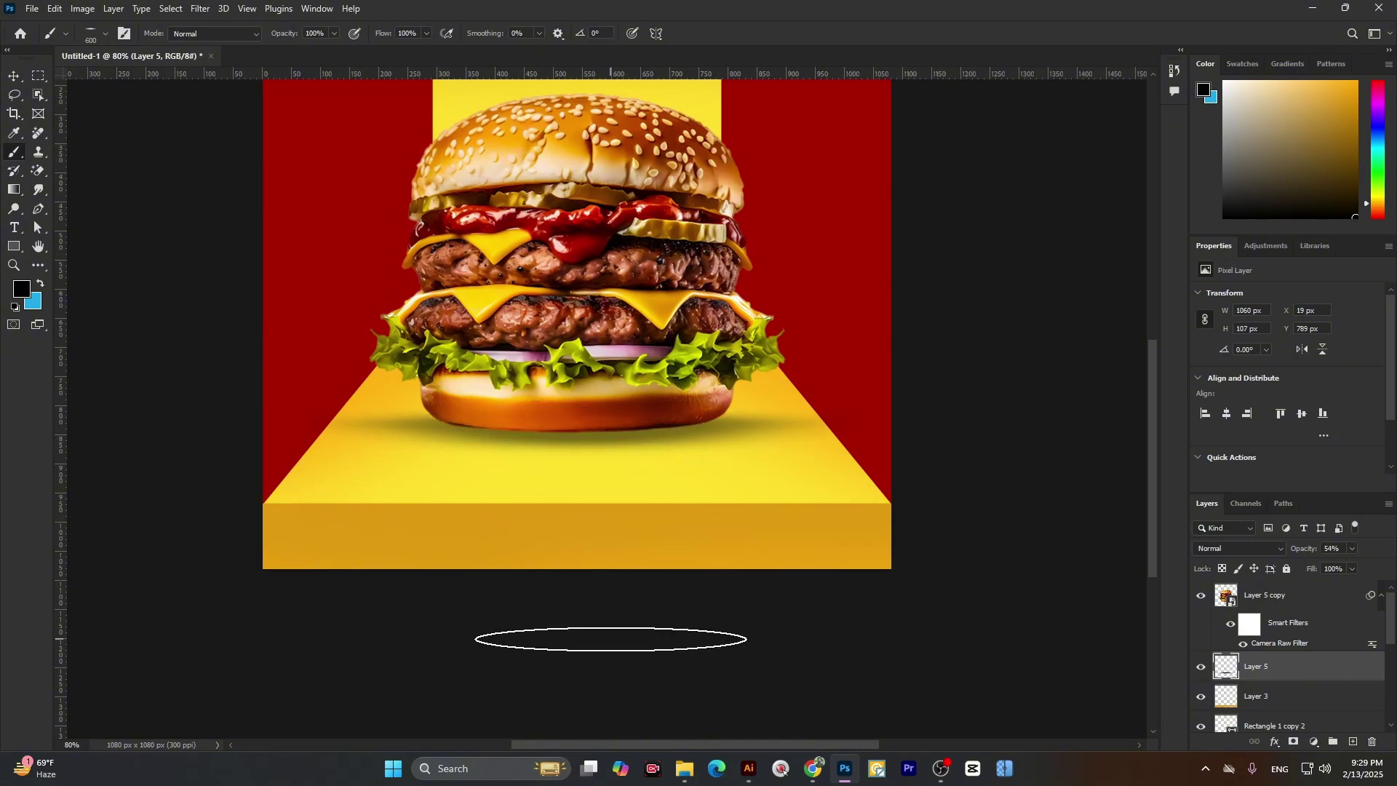
key(ctrl+z)
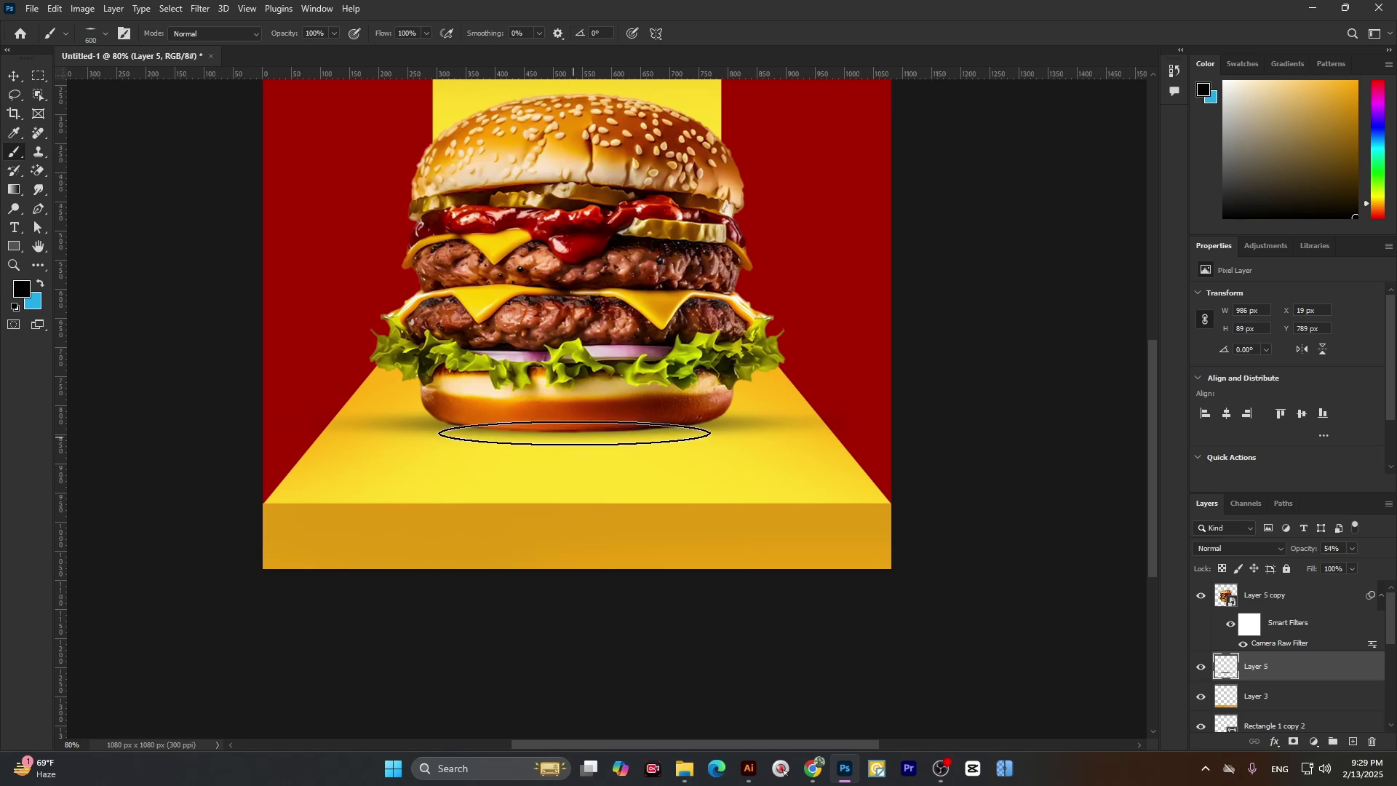
click(578, 432)
- Examine the burger and its contact shadow against the whole poster, both close up and at full view
scroll(615, 582, down, 3)
scroll(614, 582, down, 2)
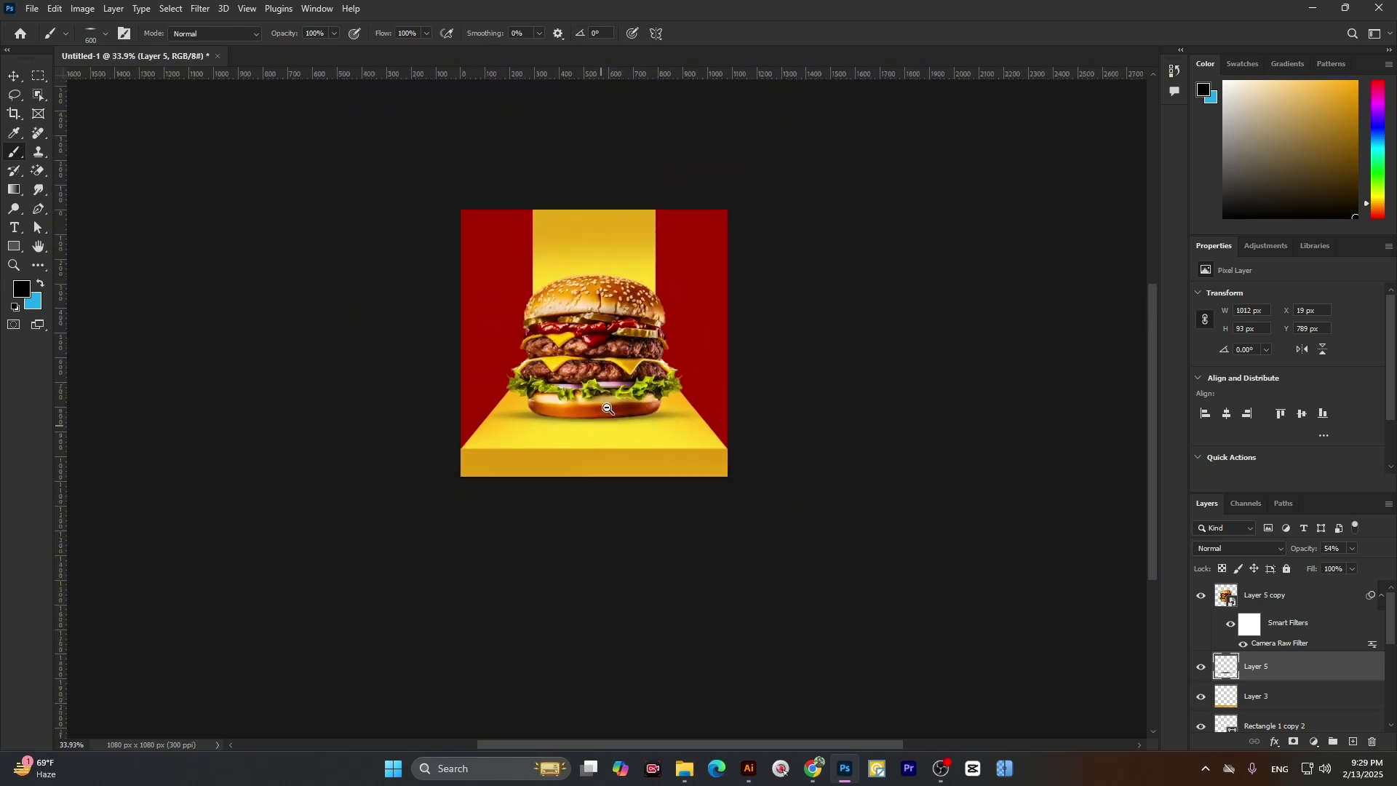
scroll(615, 582, up, 4)
click(14, 76)
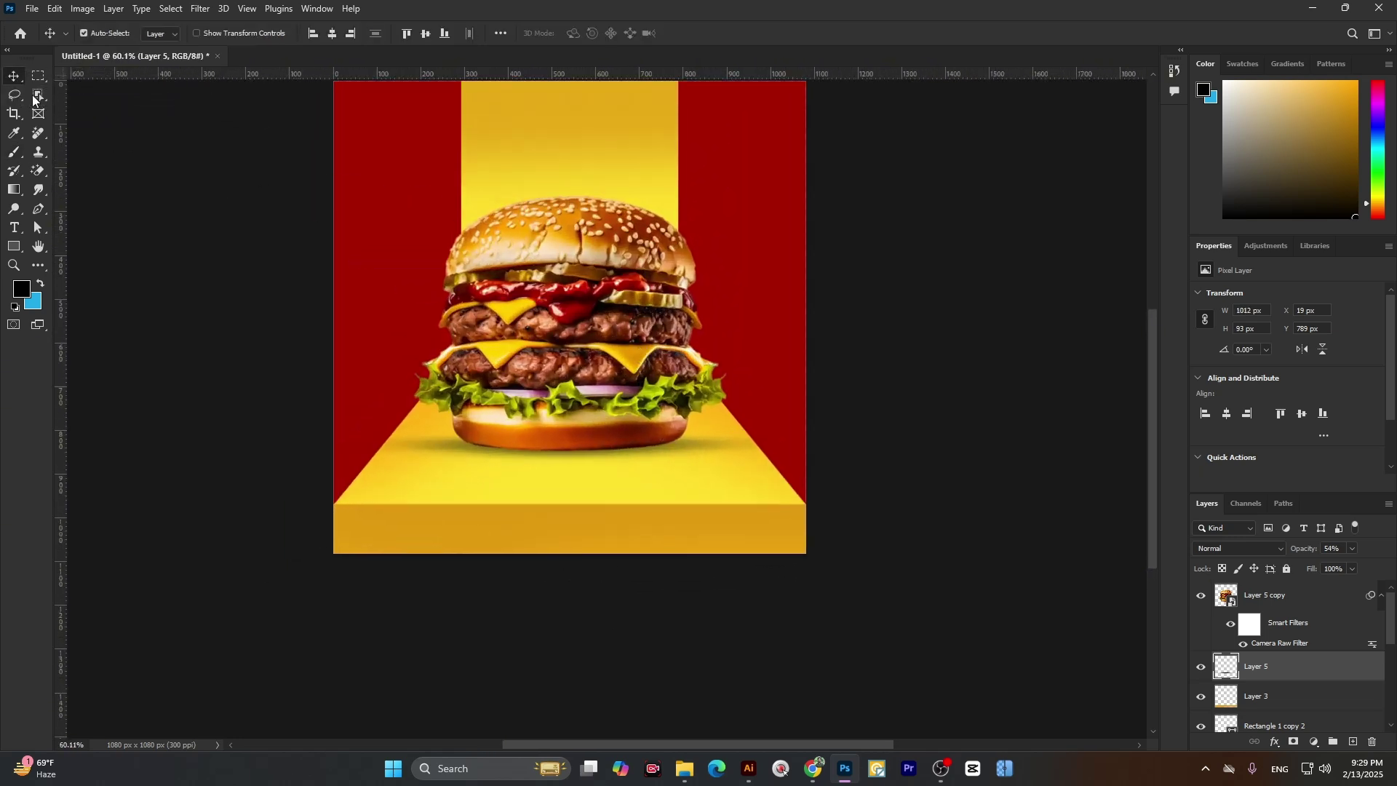
scroll(270, 374, up, 1)
scroll(343, 410, up, 1)
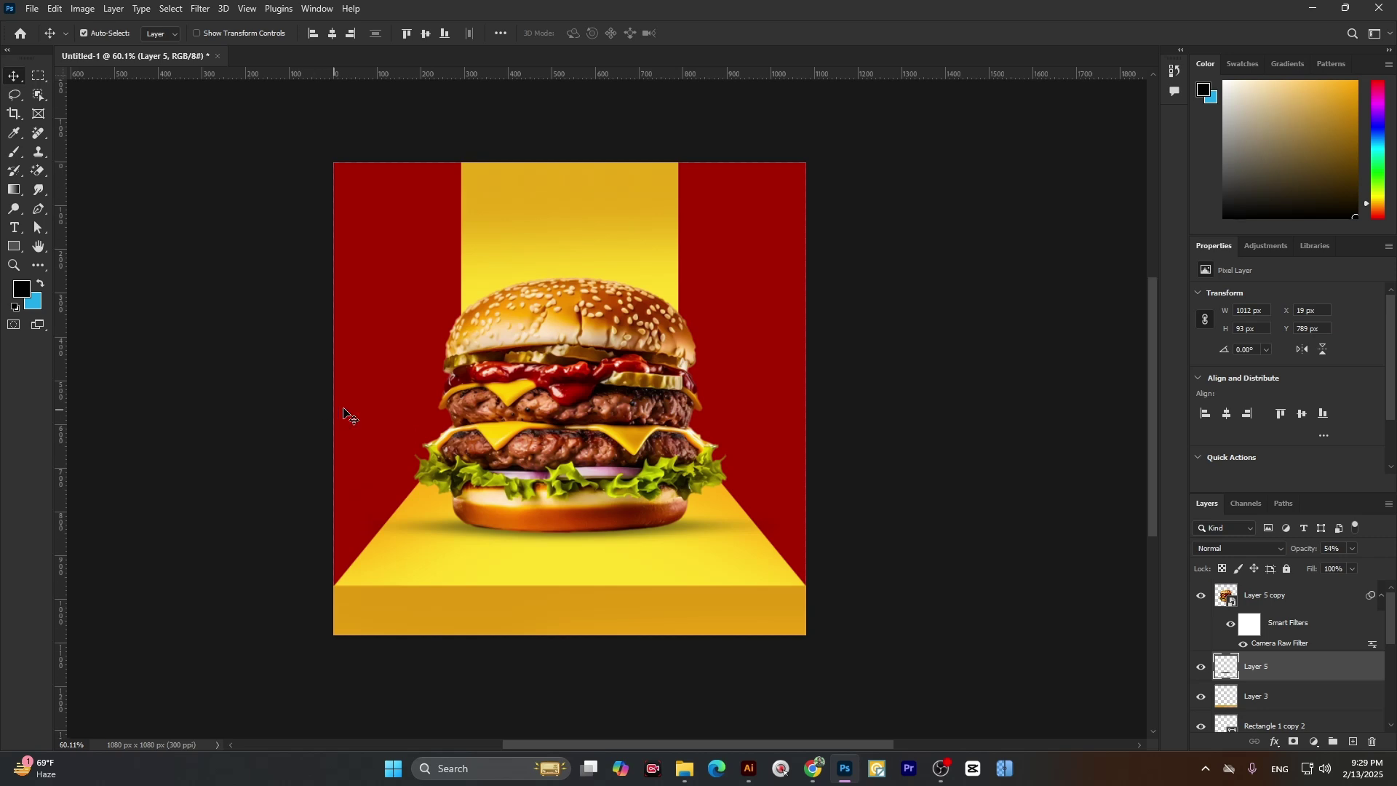
scroll(692, 389, down, 2)
scroll(681, 352, up, 1)
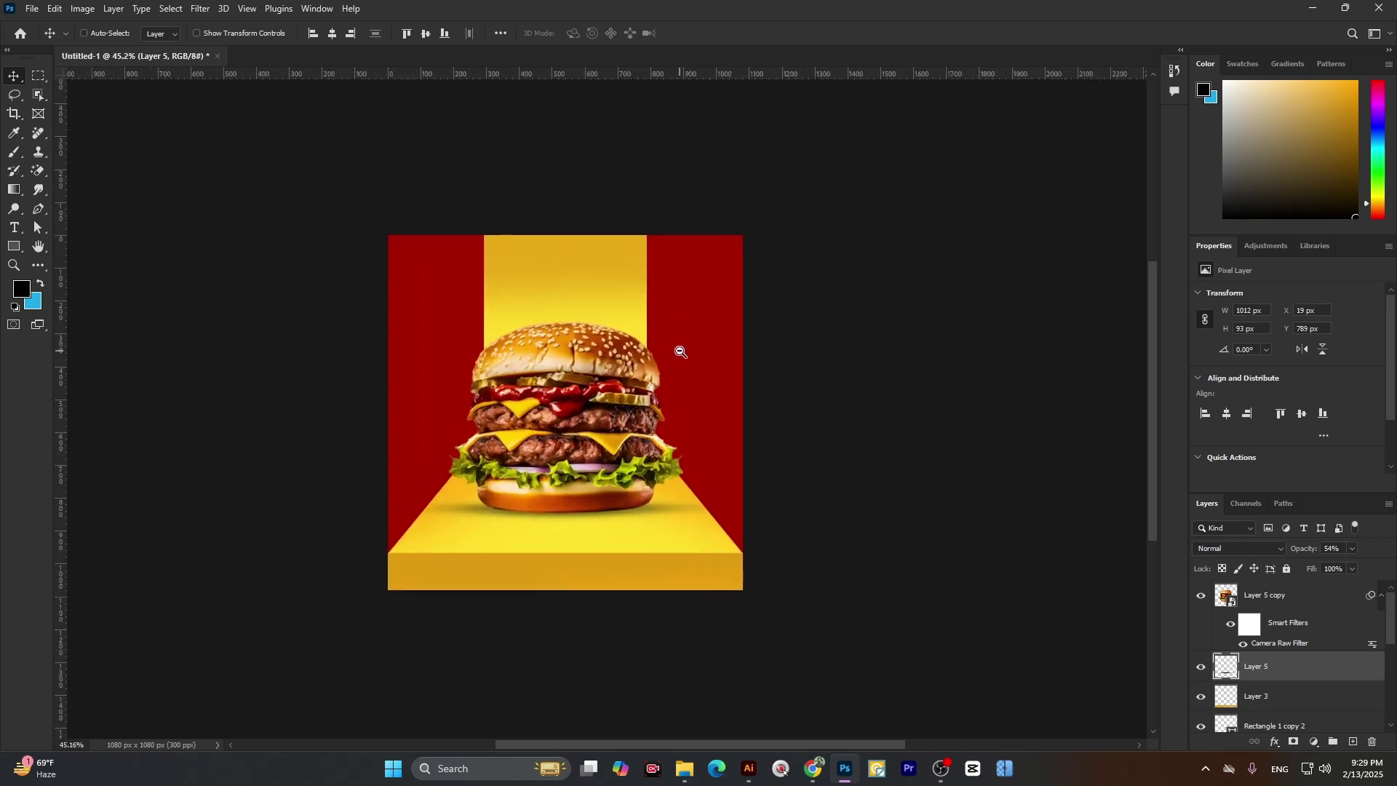
scroll(680, 352, up, 1)
scroll(570, 405, up, 1)
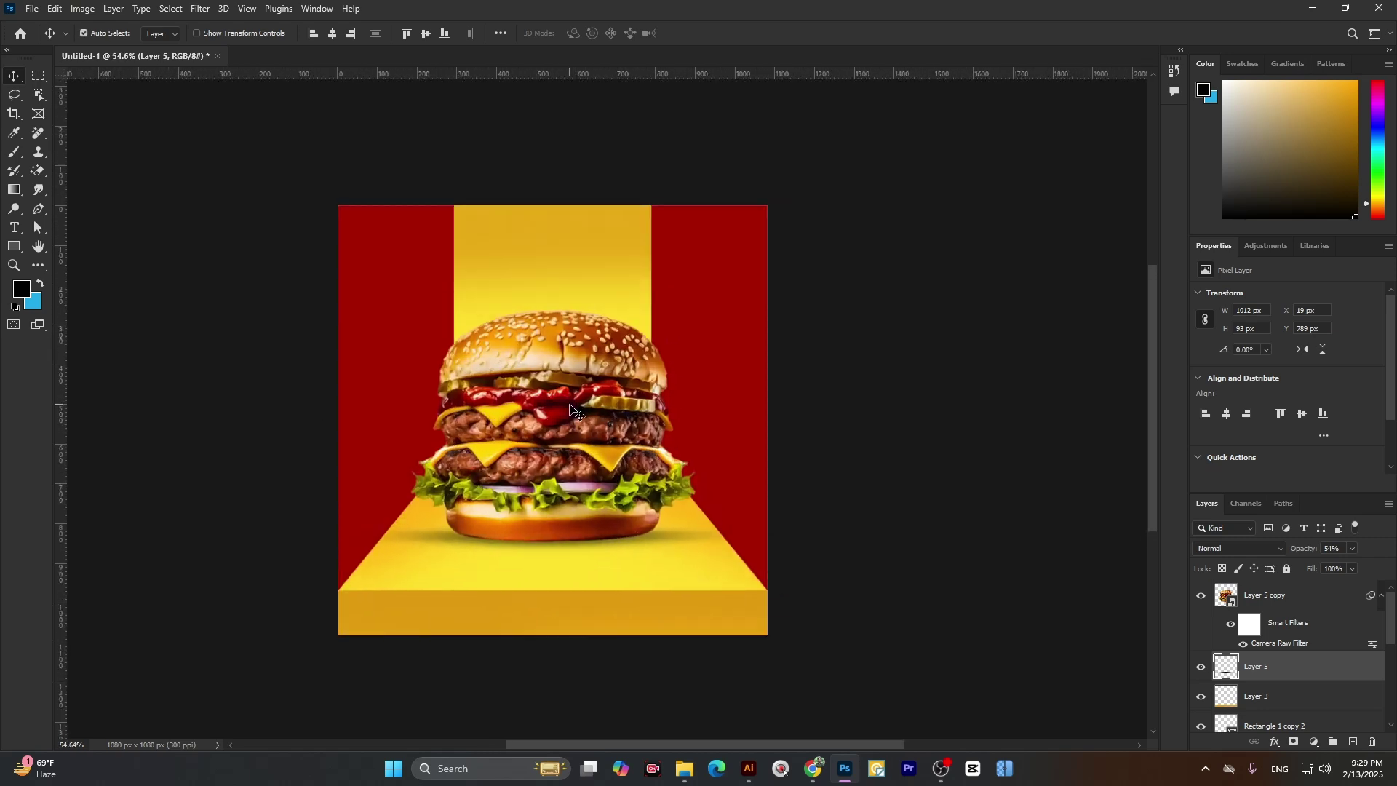
scroll(396, 384, up, 2)
scroll(625, 349, down, 1)
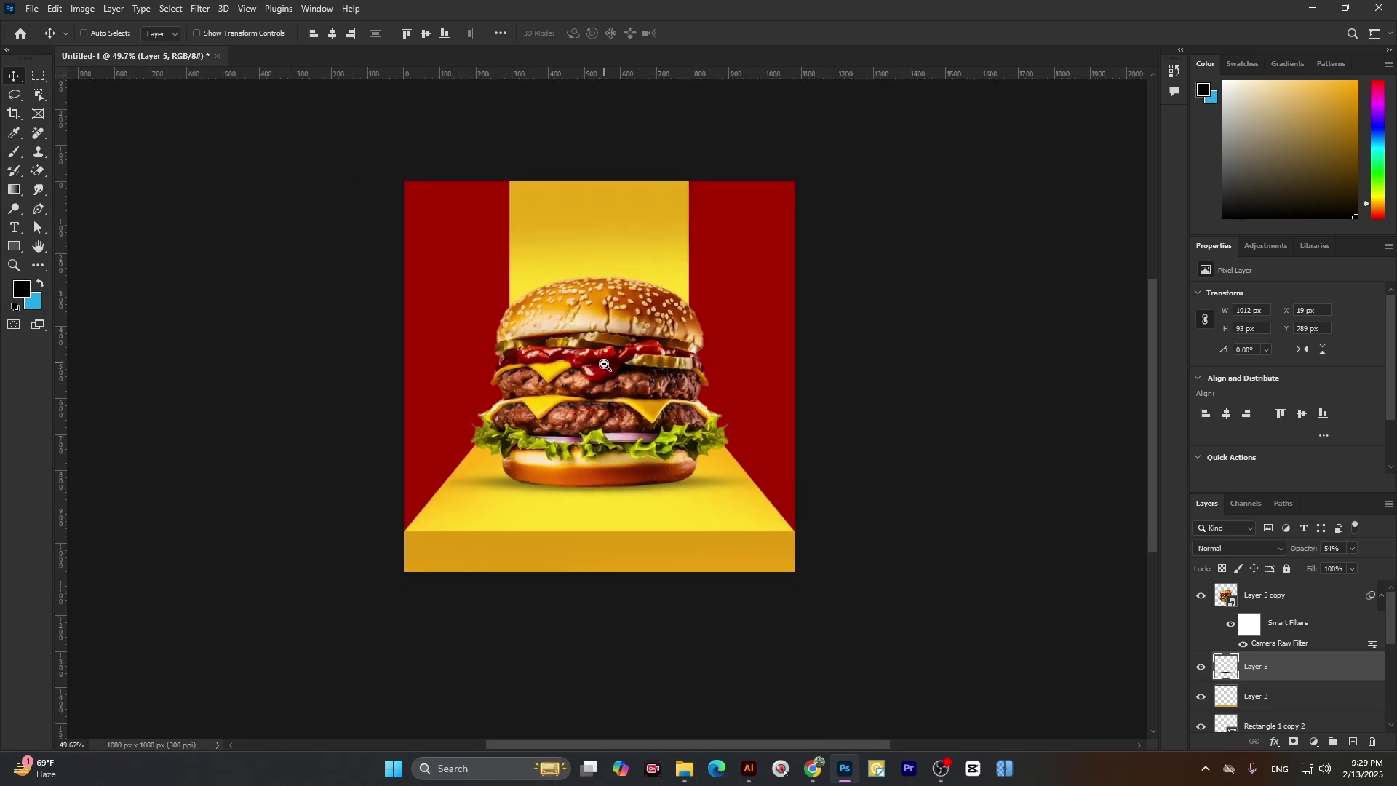
scroll(605, 364, up, 1)
scroll(607, 365, up, 1)
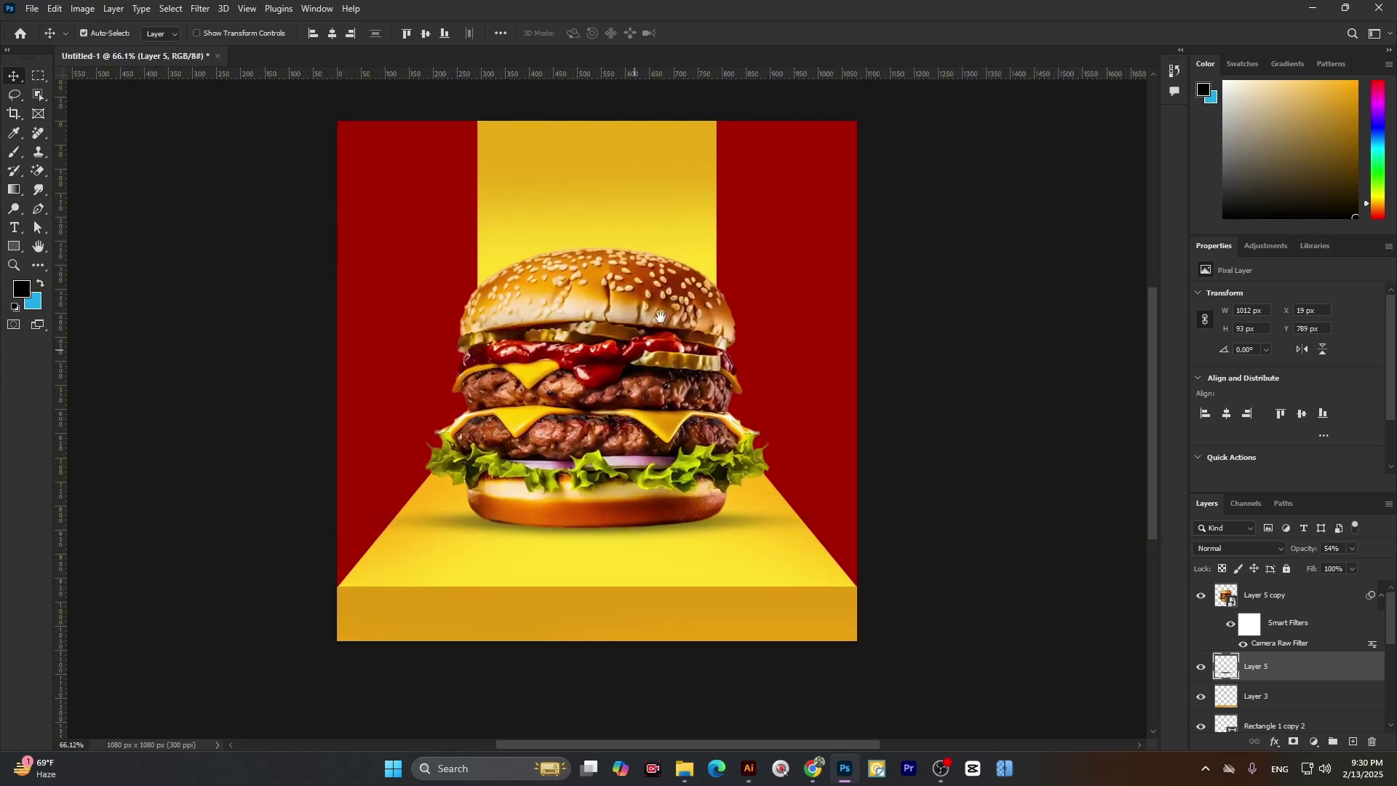
scroll(512, 360, up, 1)
scroll(518, 363, down, 2)
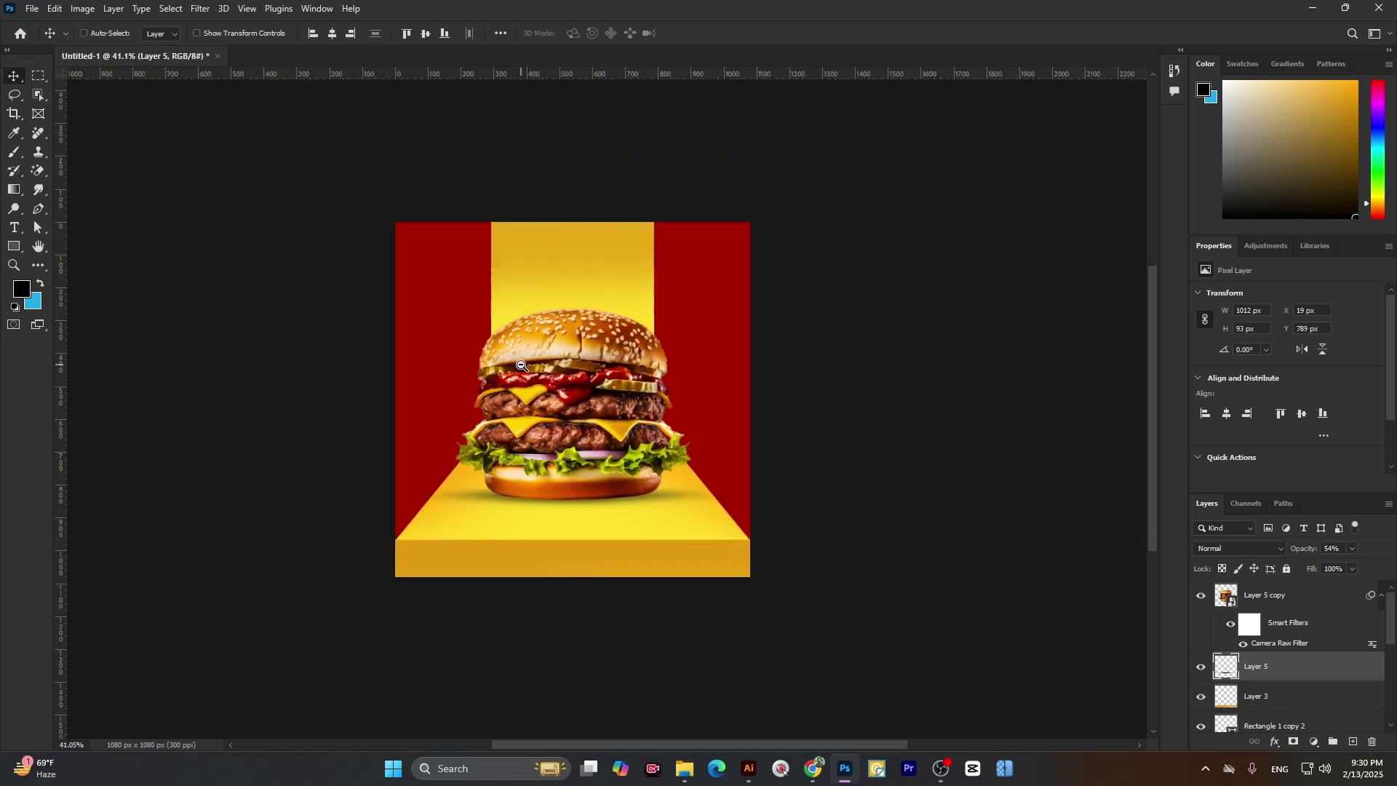
scroll(523, 368, up, 1)
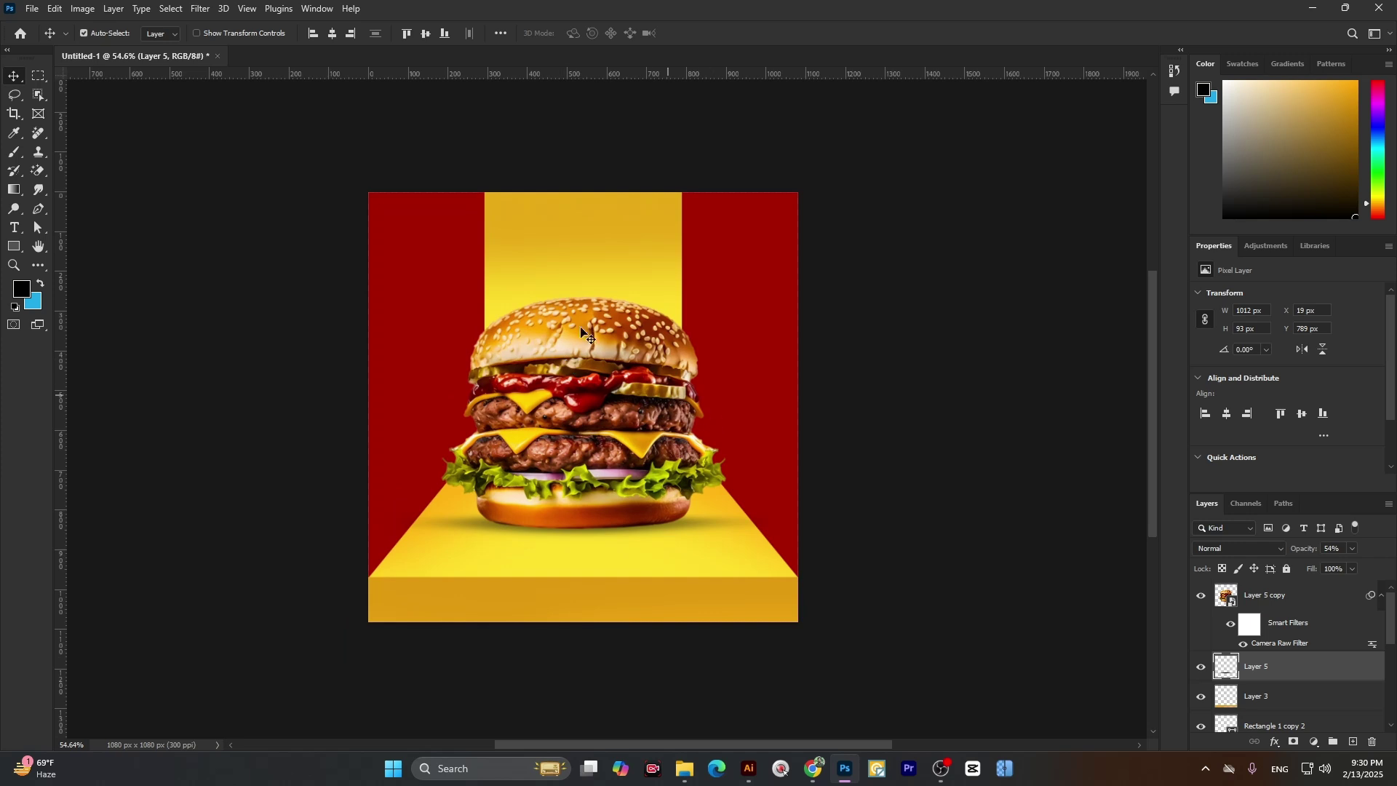
scroll(581, 335, up, 1)
- Add the text line "TRY OUR NEWE!" in black above the burger, on a layer over the burger layer
click(1280, 596)
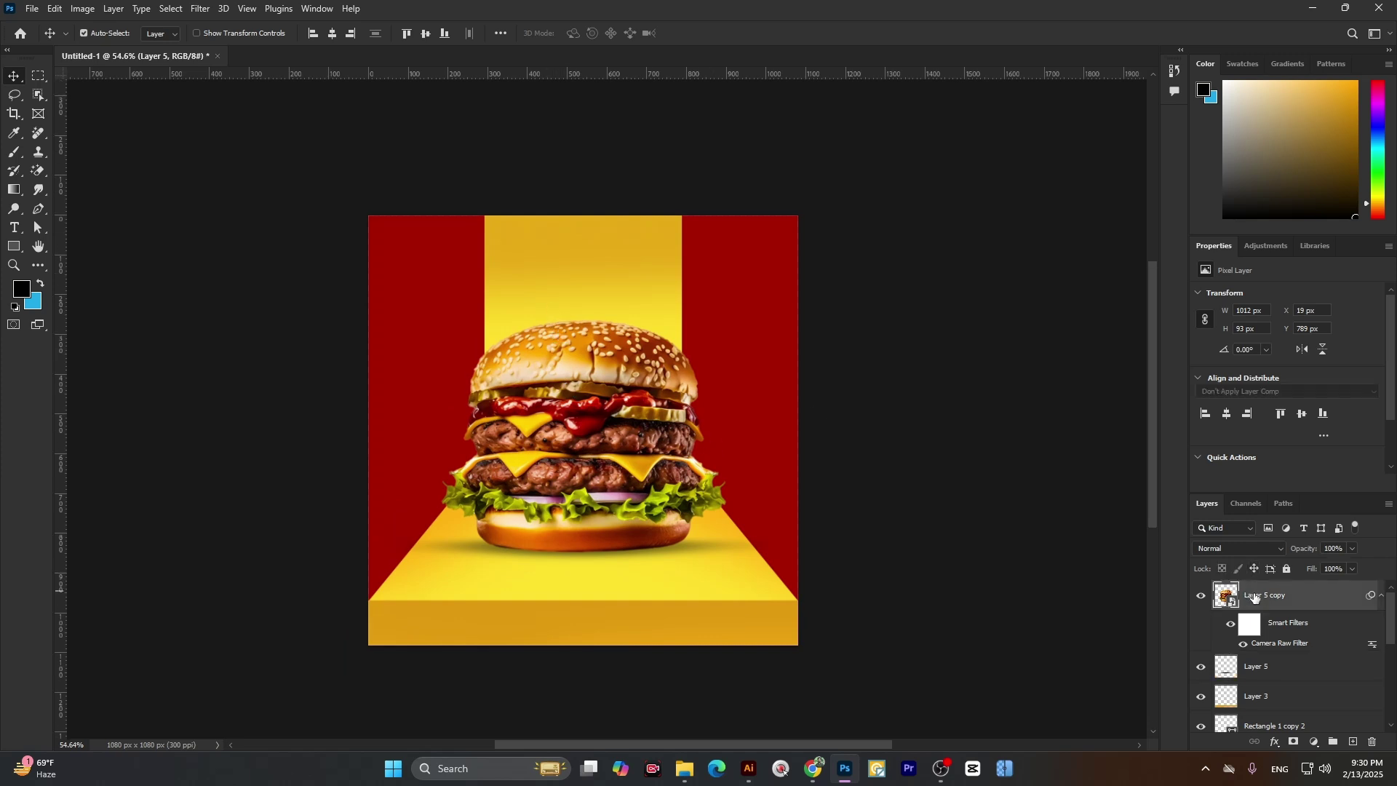
click(15, 231)
click(546, 262)
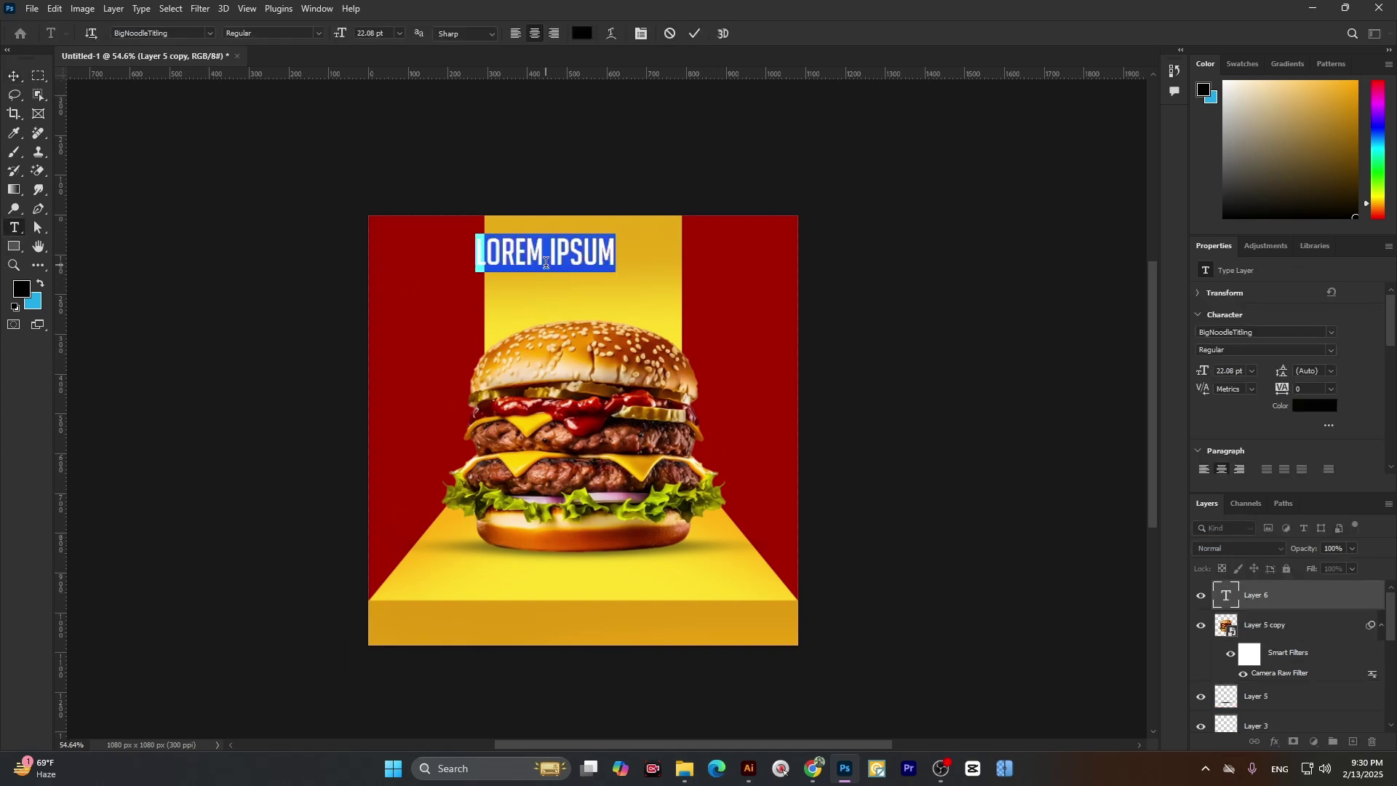
key(BackSpace)
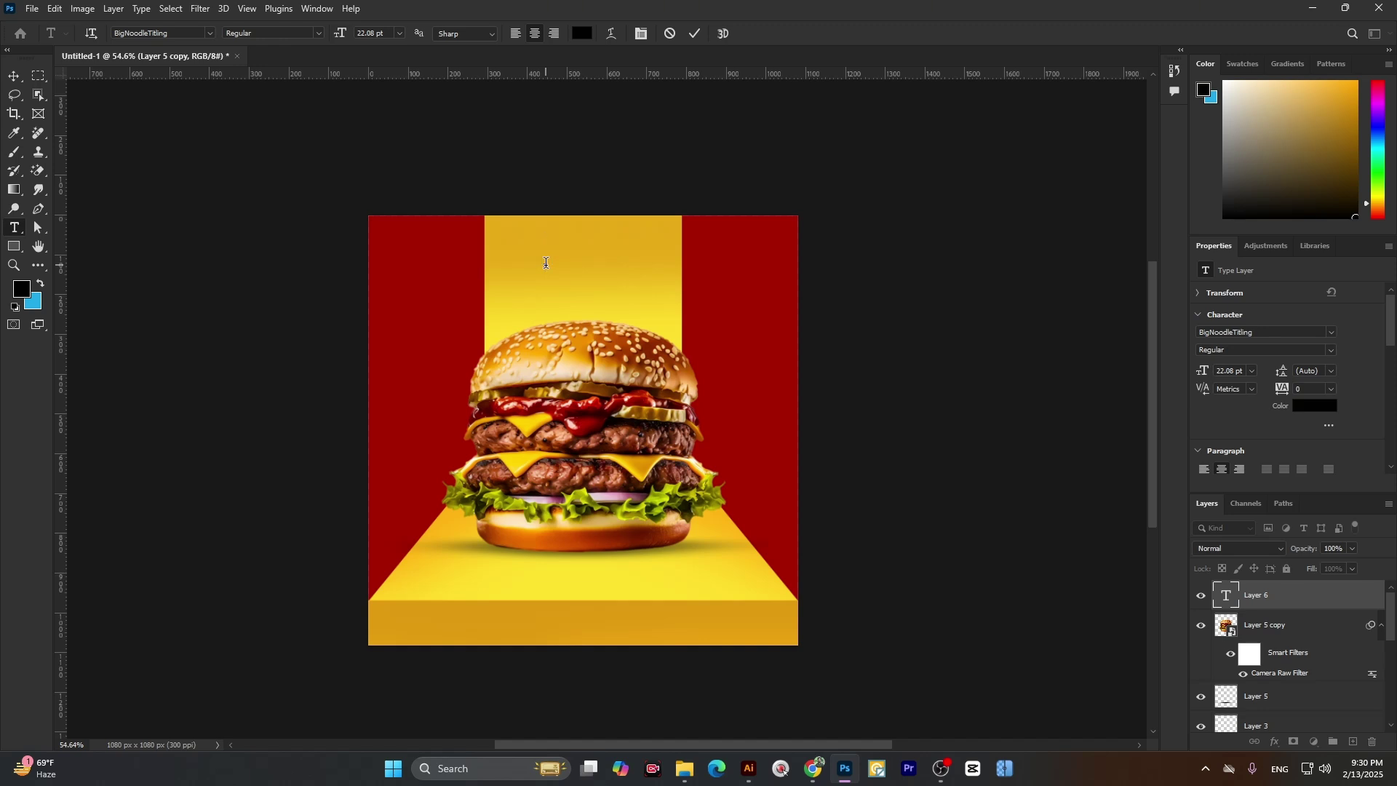
text(TRY OUR NEWE)
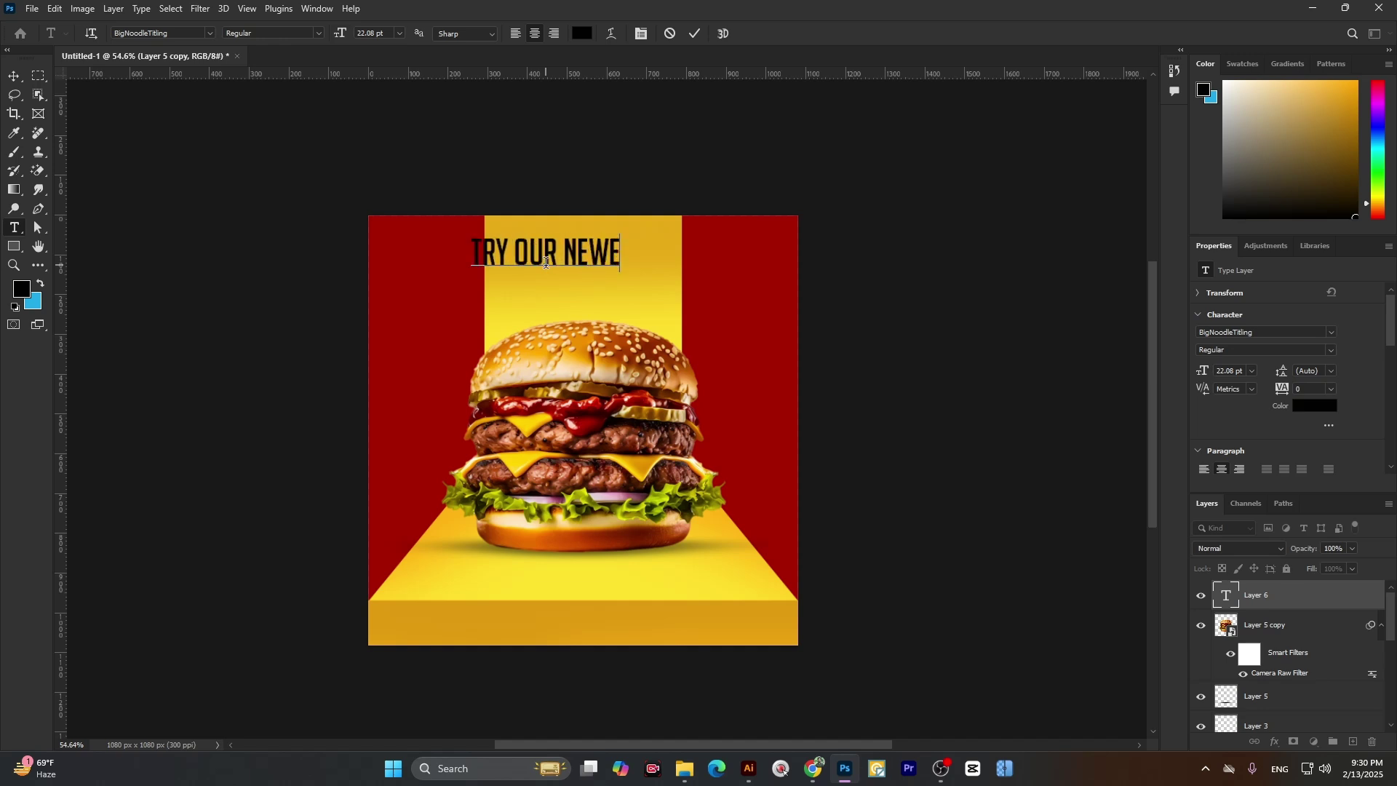
text(!)
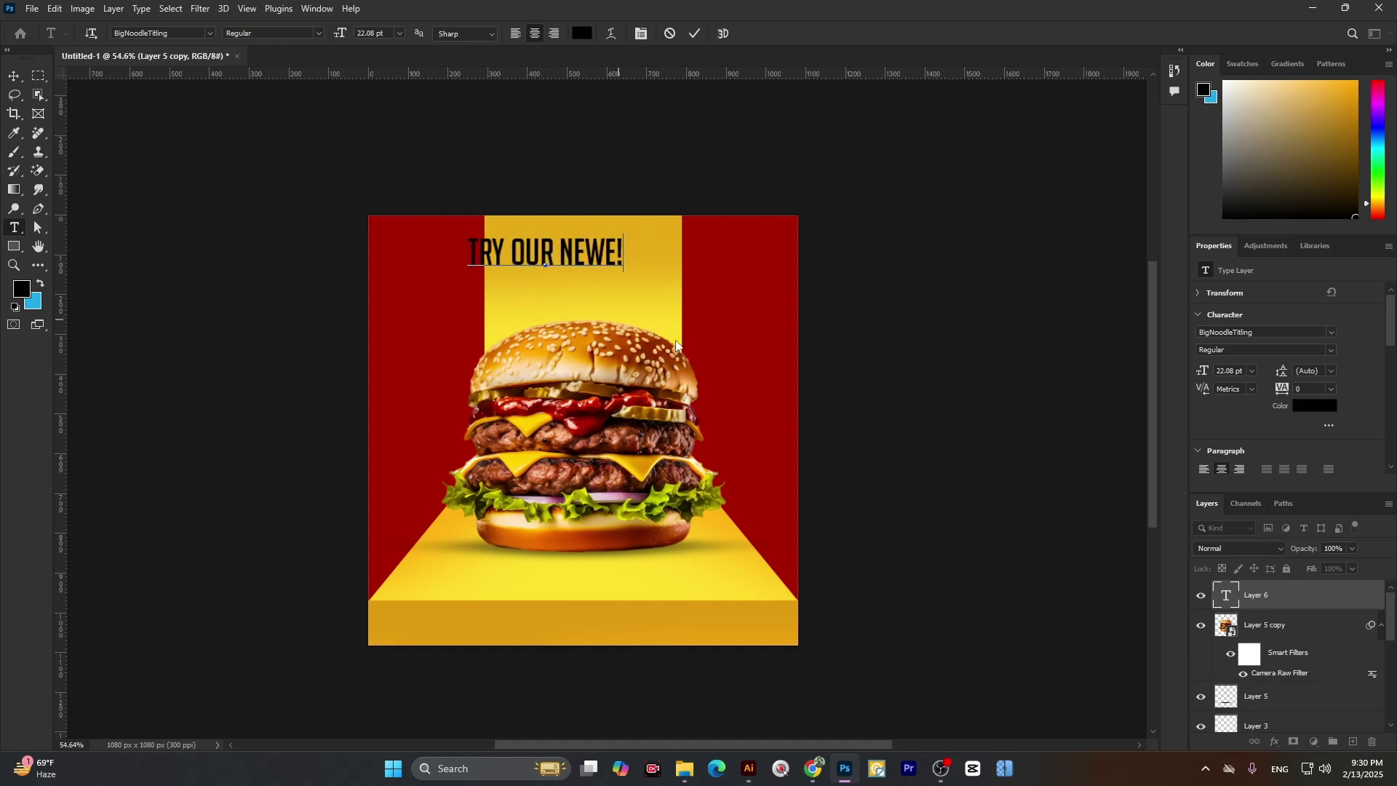
click(16, 80)
key(ctrl+r)
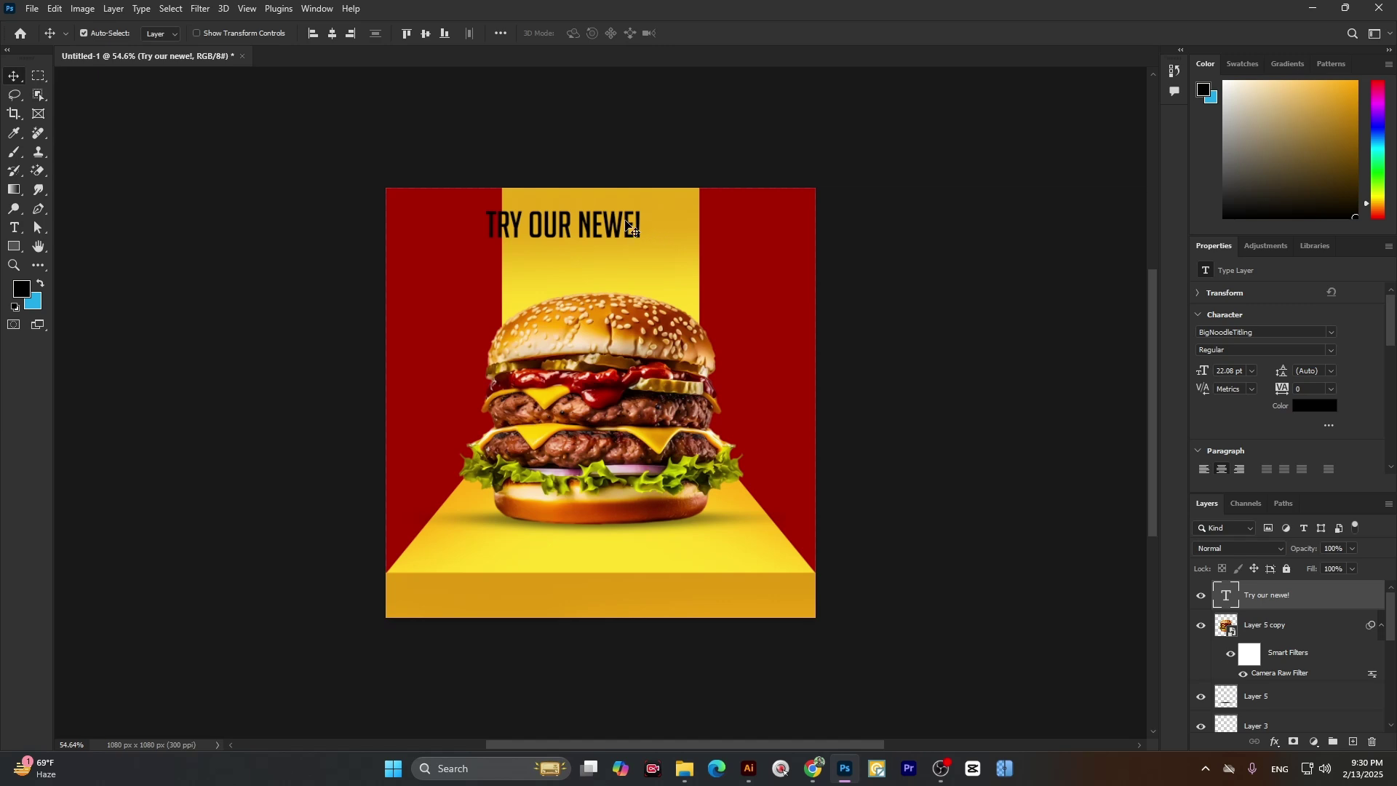
key(ctrl+r)
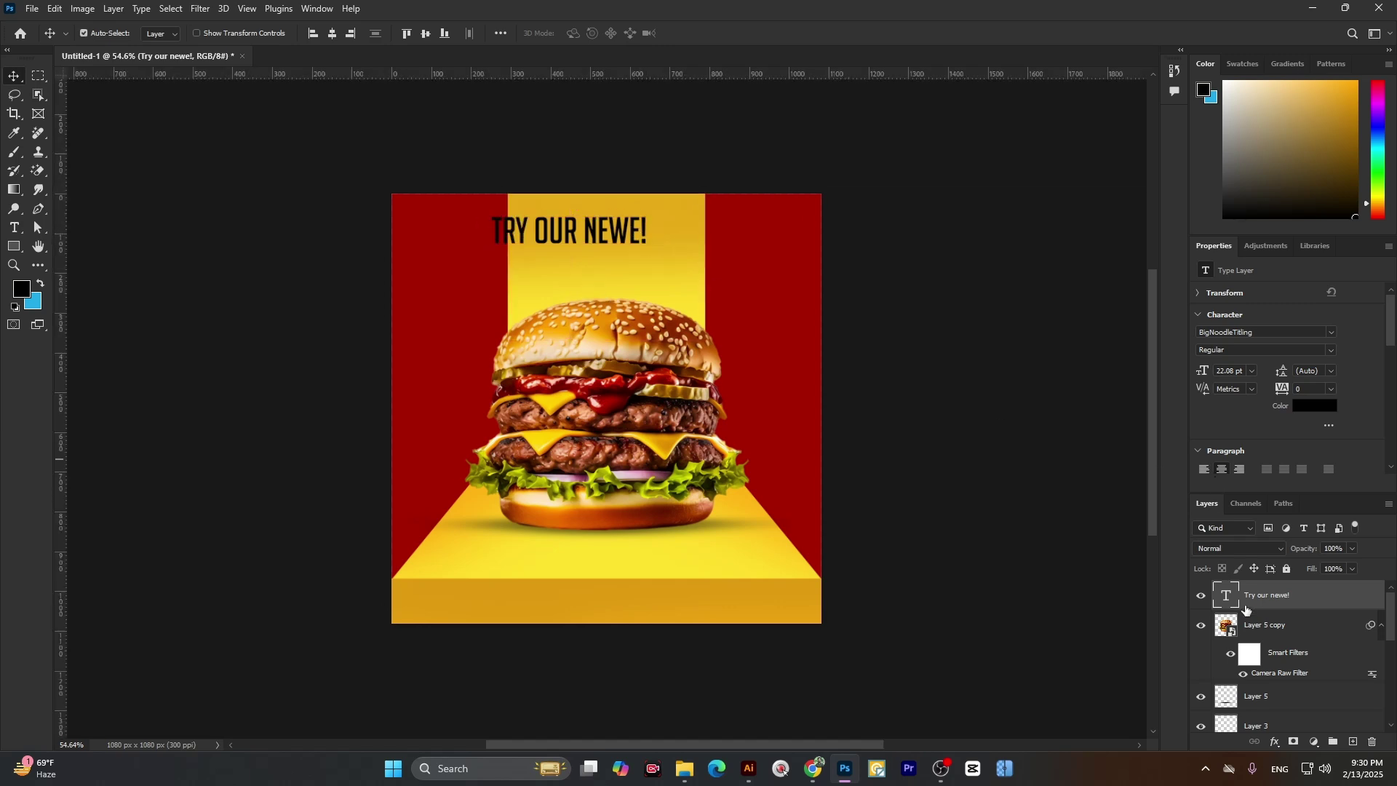
- Shrink the "TRY OUR NEWE!" line to 14.24 pt and position it near the middle of the yellow stripe above the burger
key(ctrl+t)
drag(646, 230, 764, 325)
click(723, 32)
- Duplicate the "TRY OUR NEWE!" line directly below it and change the copy's text to "DOUBLE"
scroll(599, 238, up, 3)
click(14, 227)
key(BackSpace)
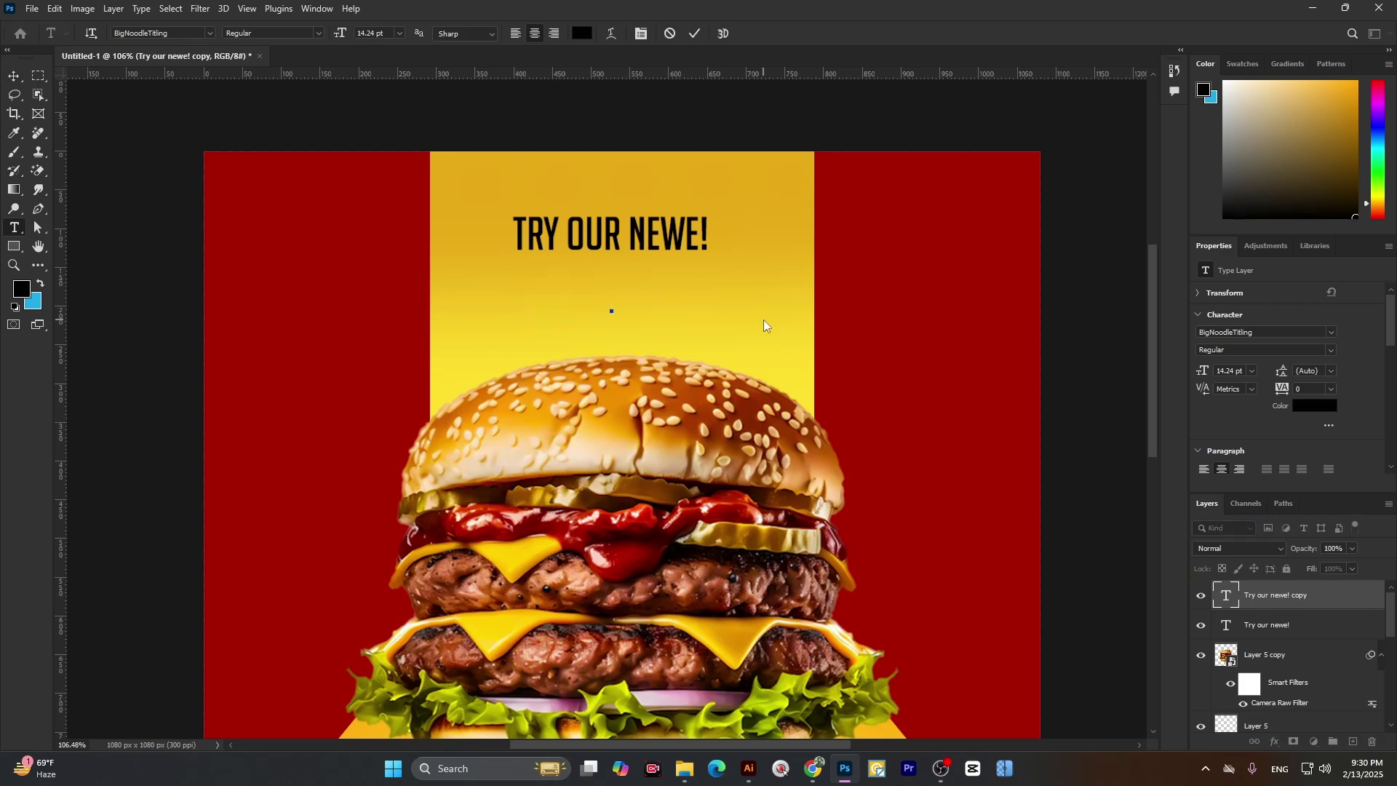
text(B)
key(BackSpace)
text(DOUB)
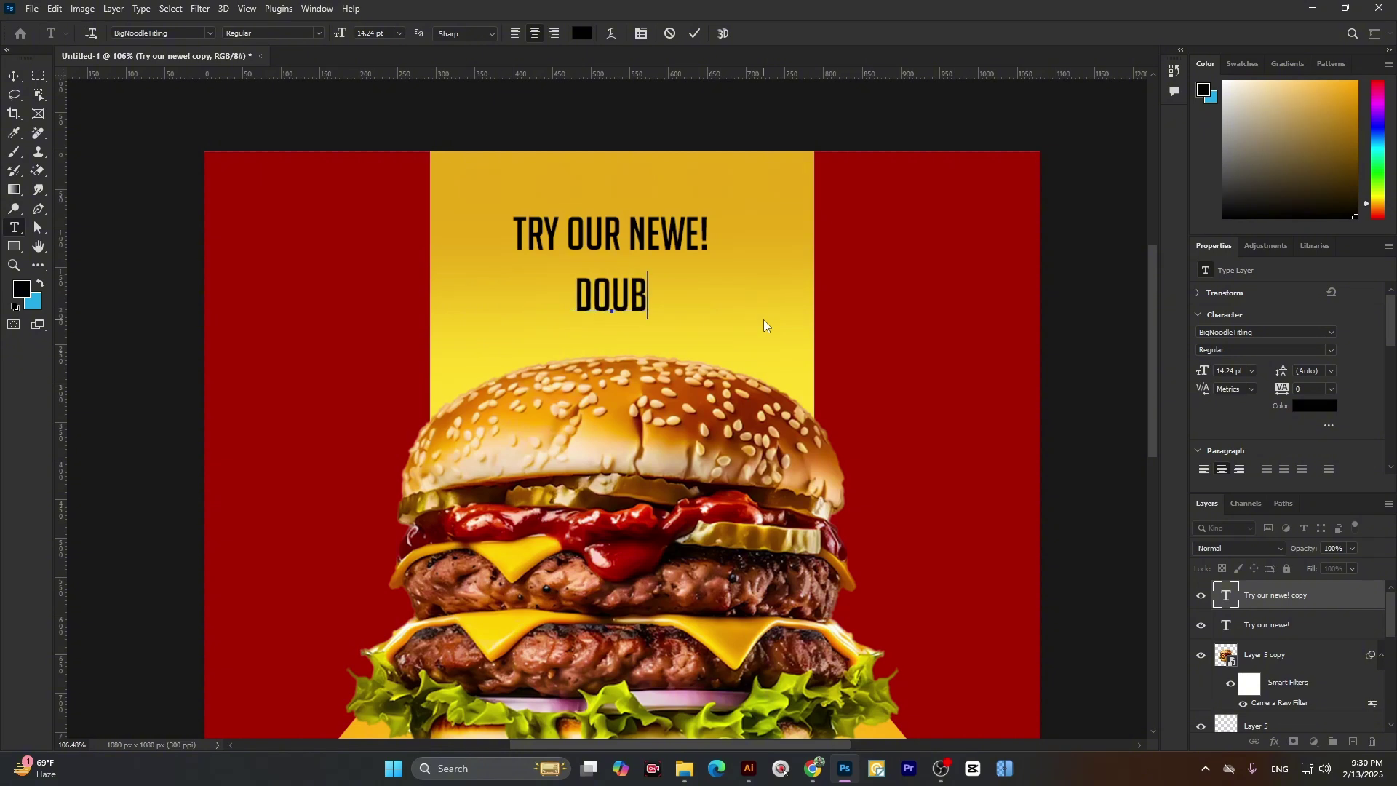
text(LE)
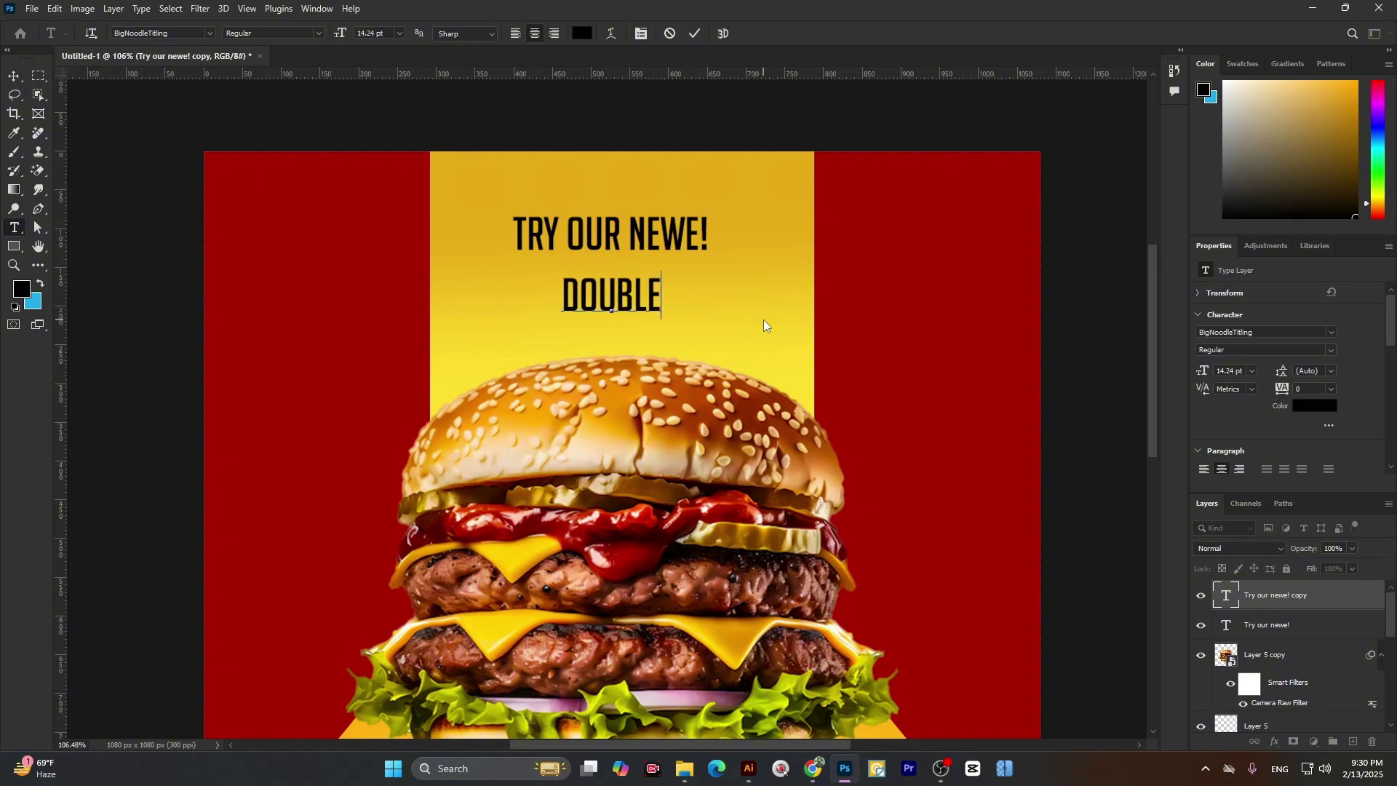
click(13, 76)
- Enlarge "DOUBLE" to about 197% to match the width of the line above and sit it close beneath that line
key(ctrl+t)
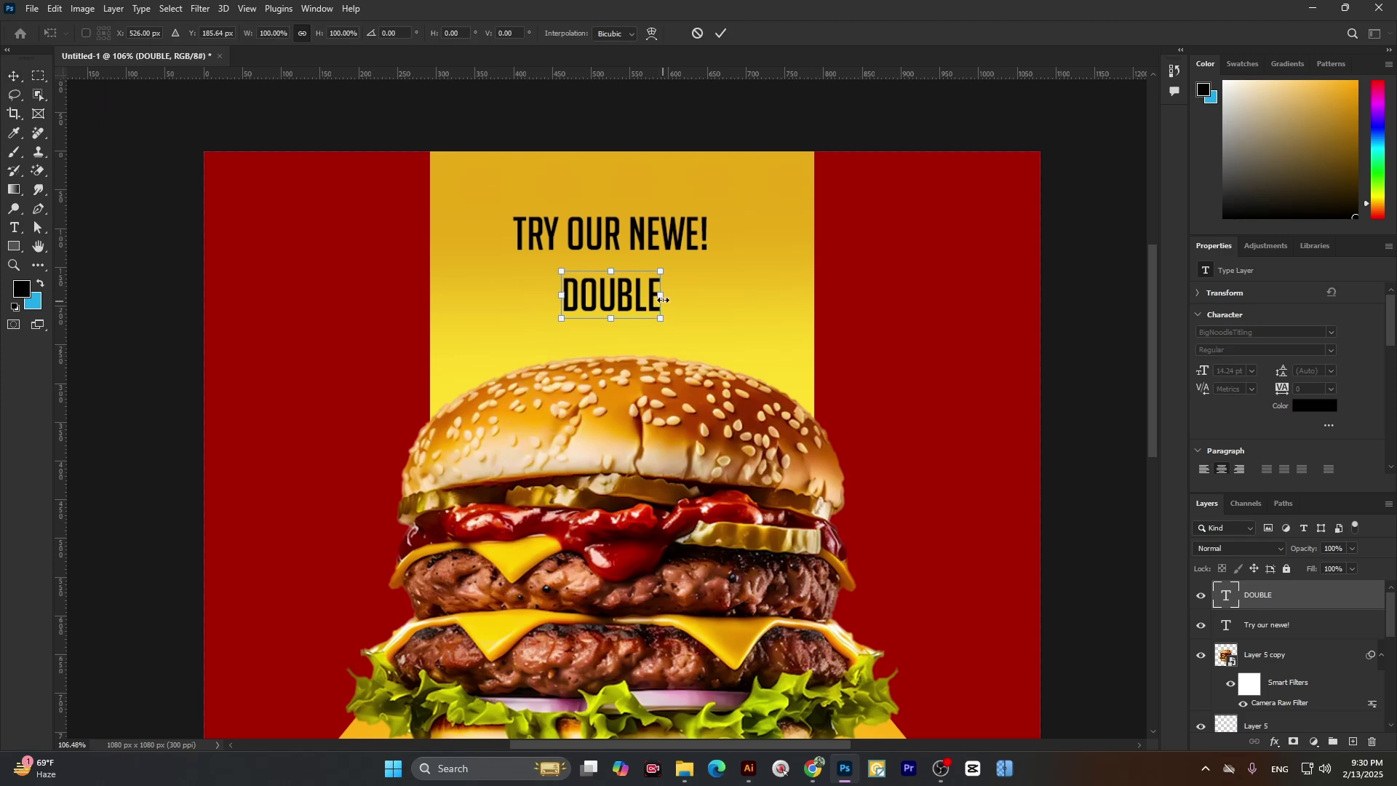
drag(660, 298, 709, 297)
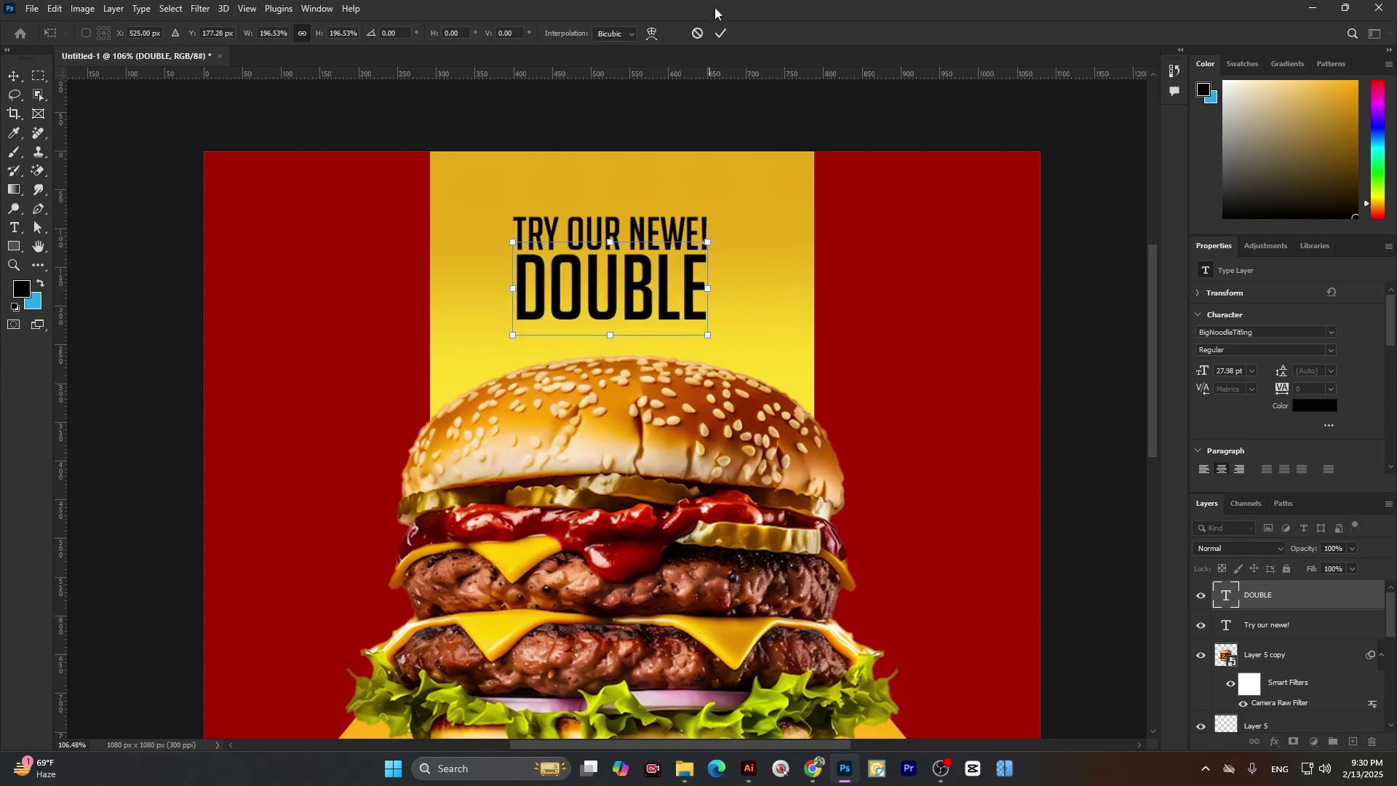
click(724, 35)
- Scale both headline lines together to about 76% and move them up on the yellow stripe
shift+click(1293, 627)
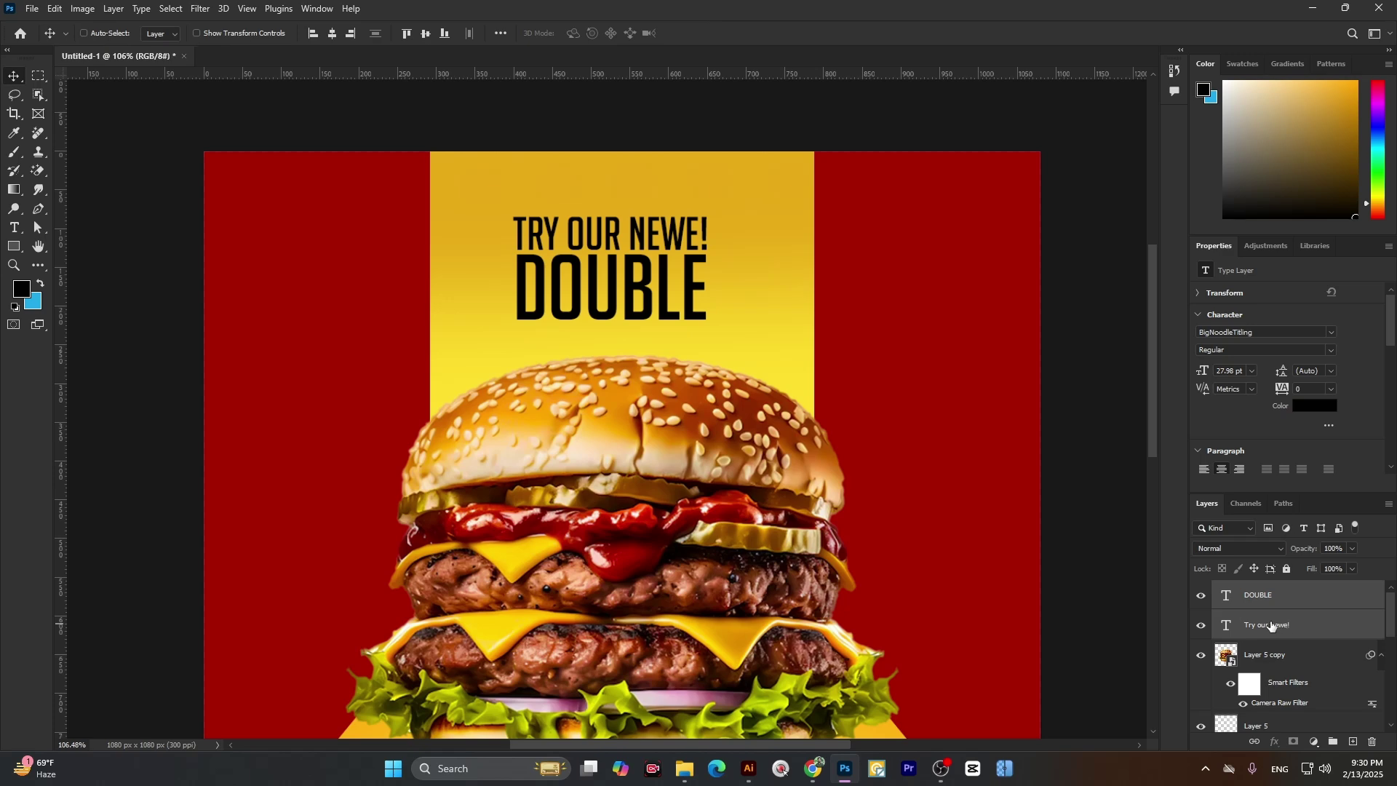
key(ctrl+t)
drag(614, 317, 614, 253)
click(720, 33)
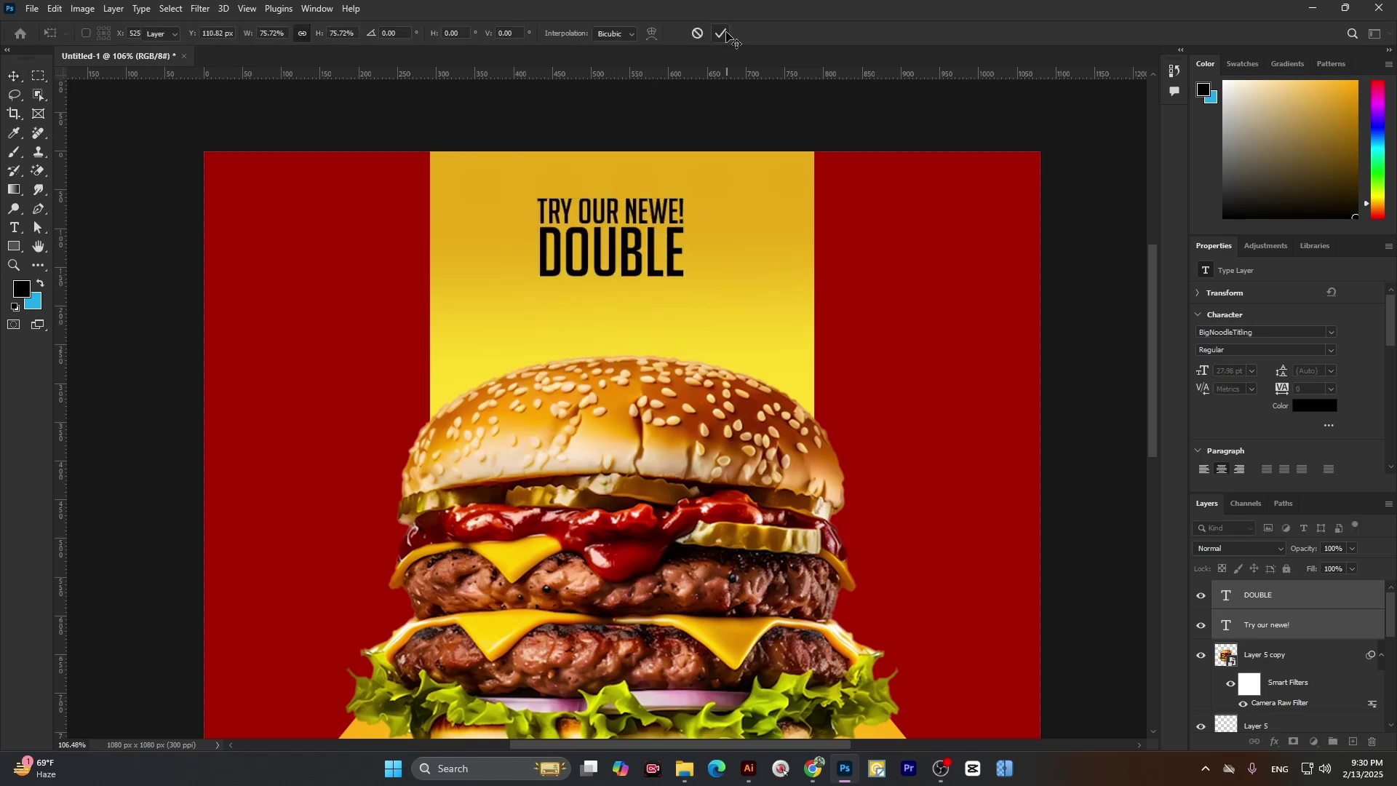
- Add a 22.08 pt text line "CHEEZY" and place it directly under "DOUBLE"
scroll(614, 255, up, 2)
scroll(680, 431, down, 3)
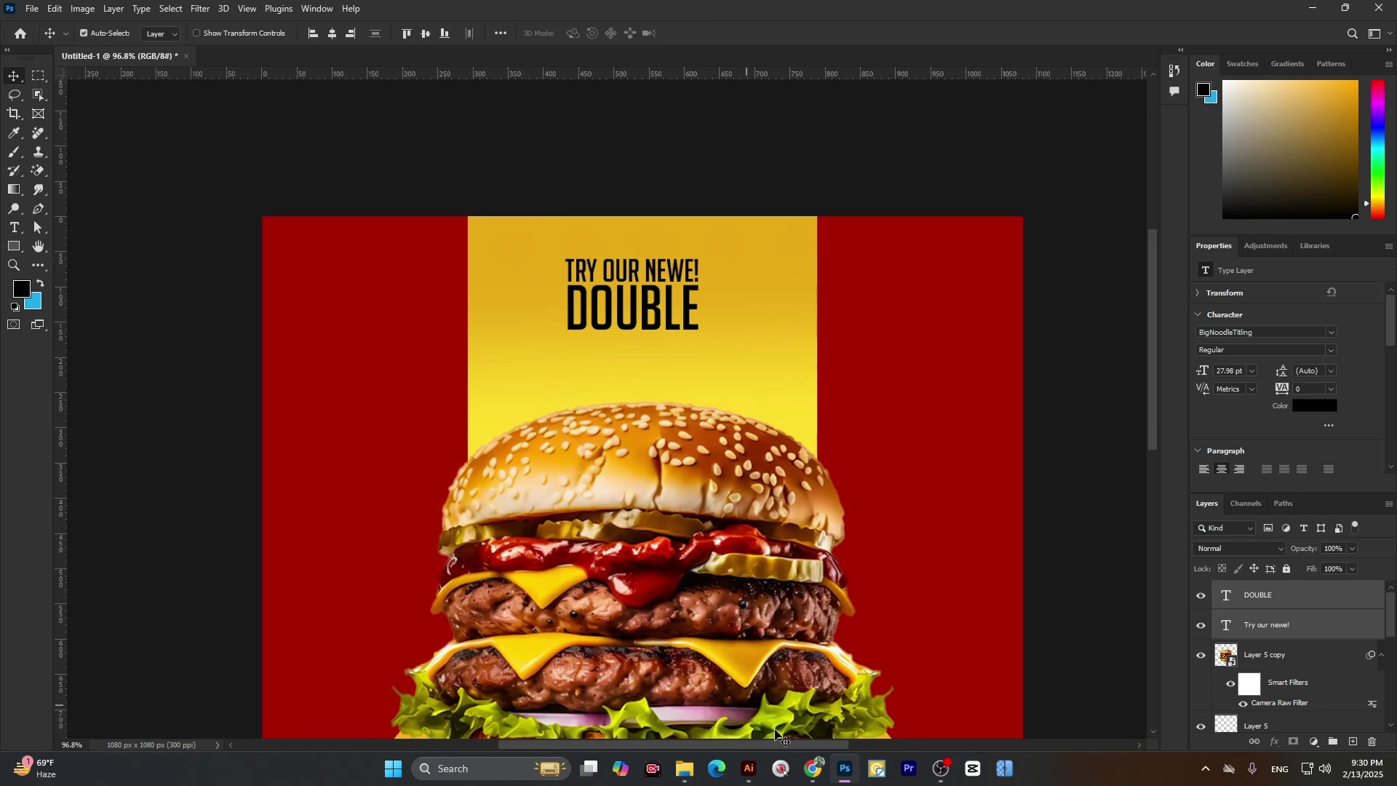
click(16, 230)
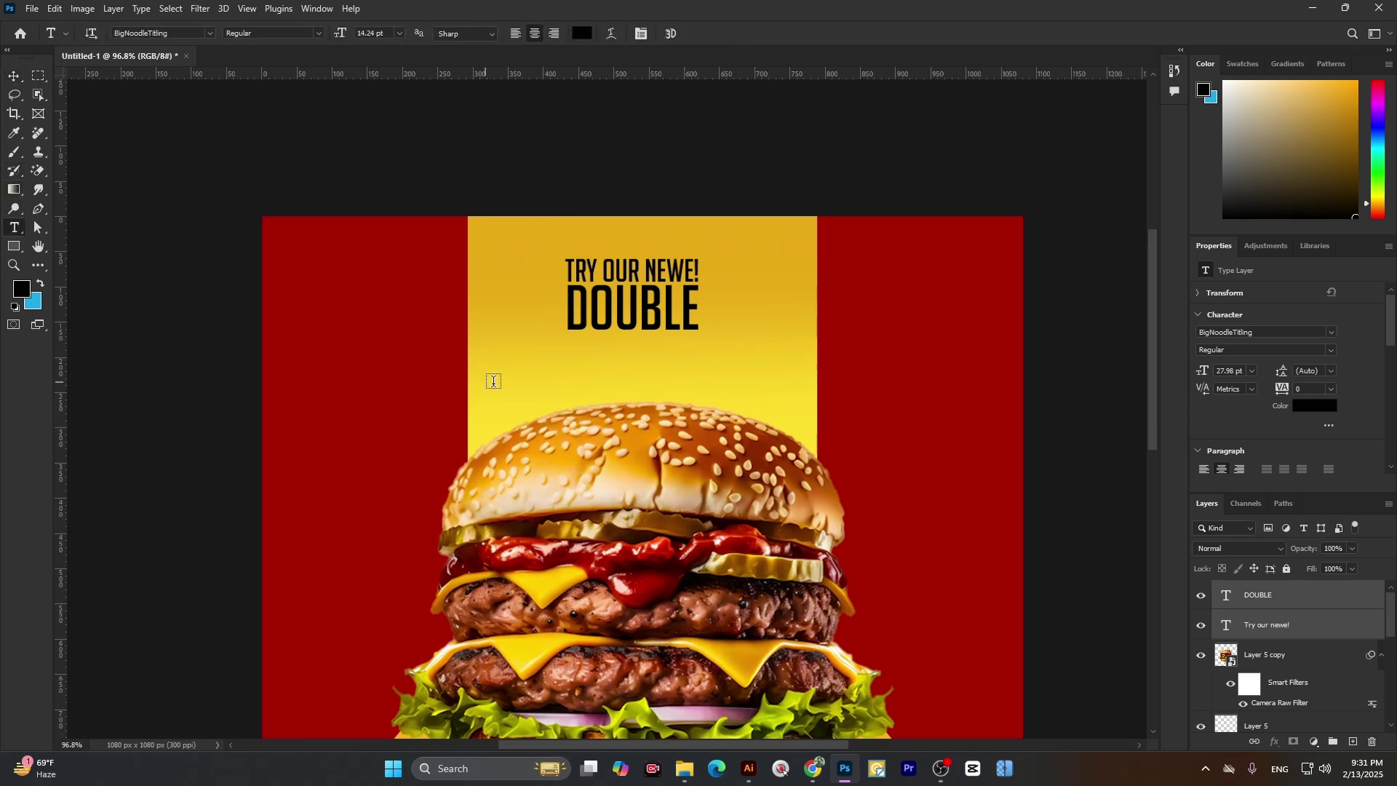
click(531, 388)
key(BackSpace)
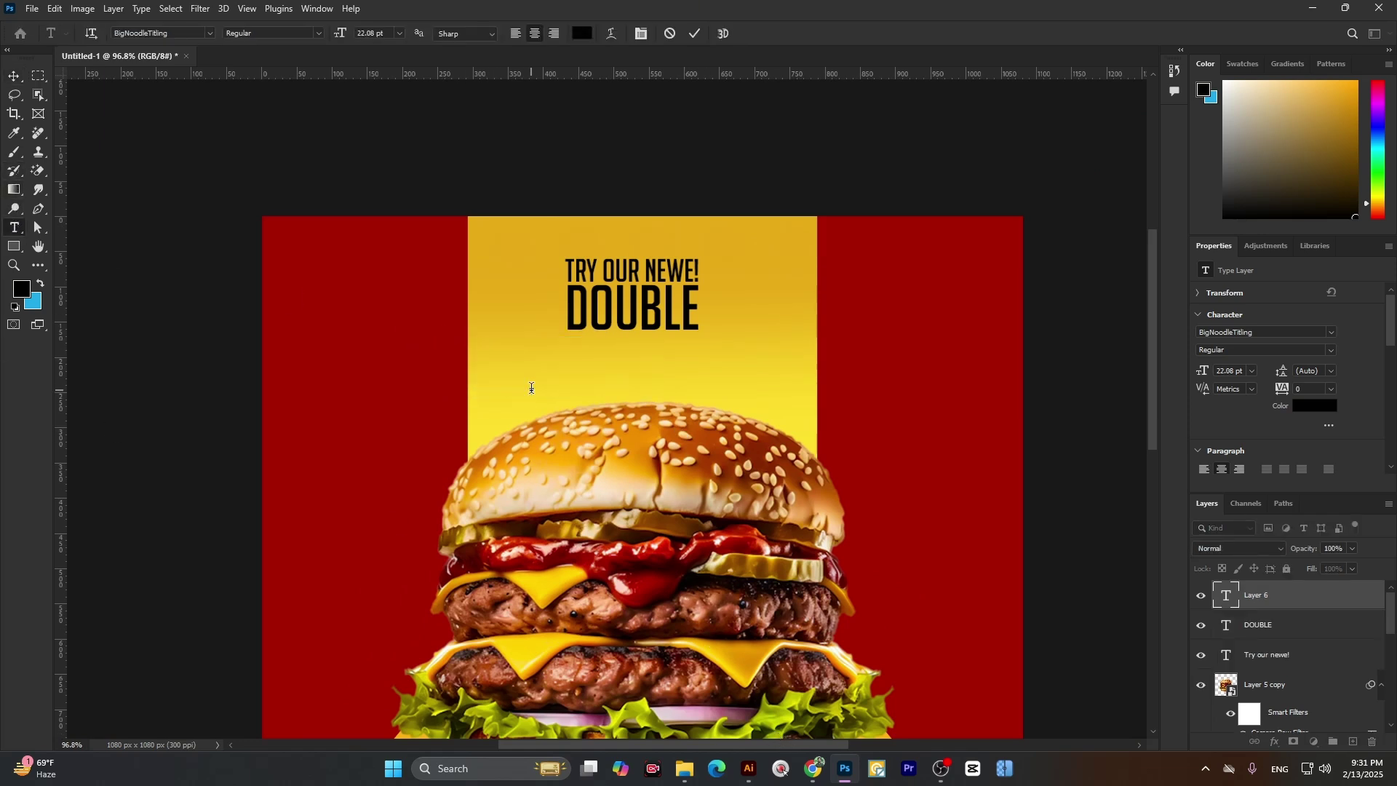
text(CHE)
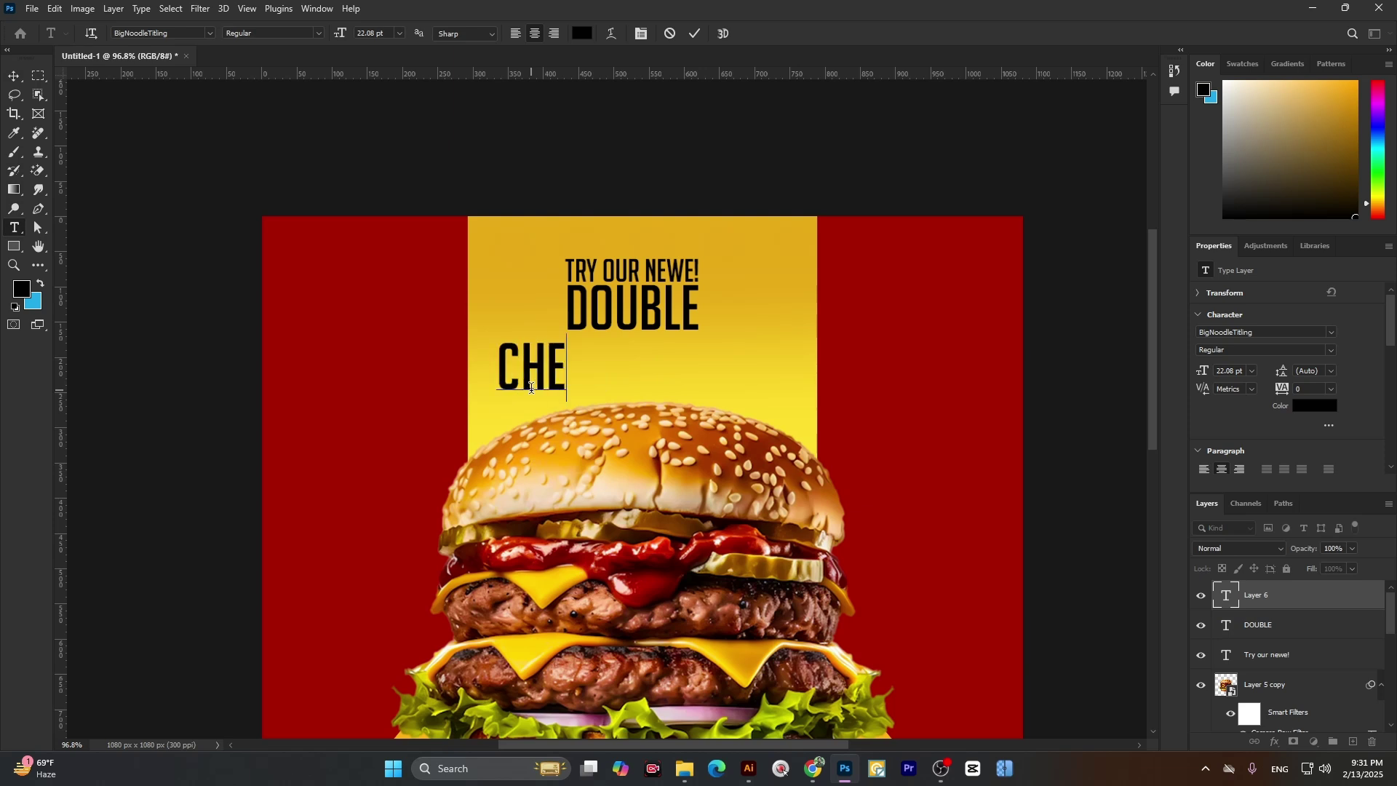
text(EZY)
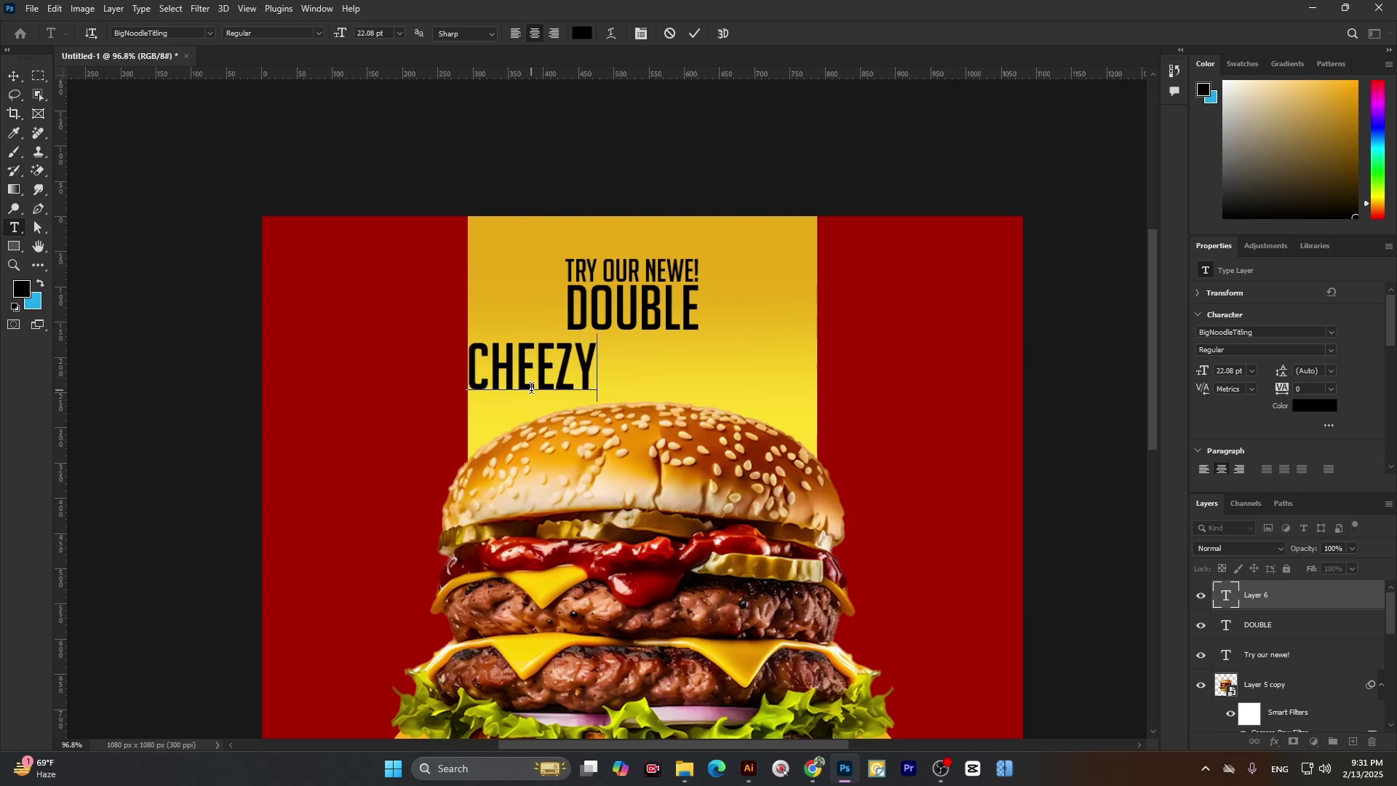
click(15, 76)
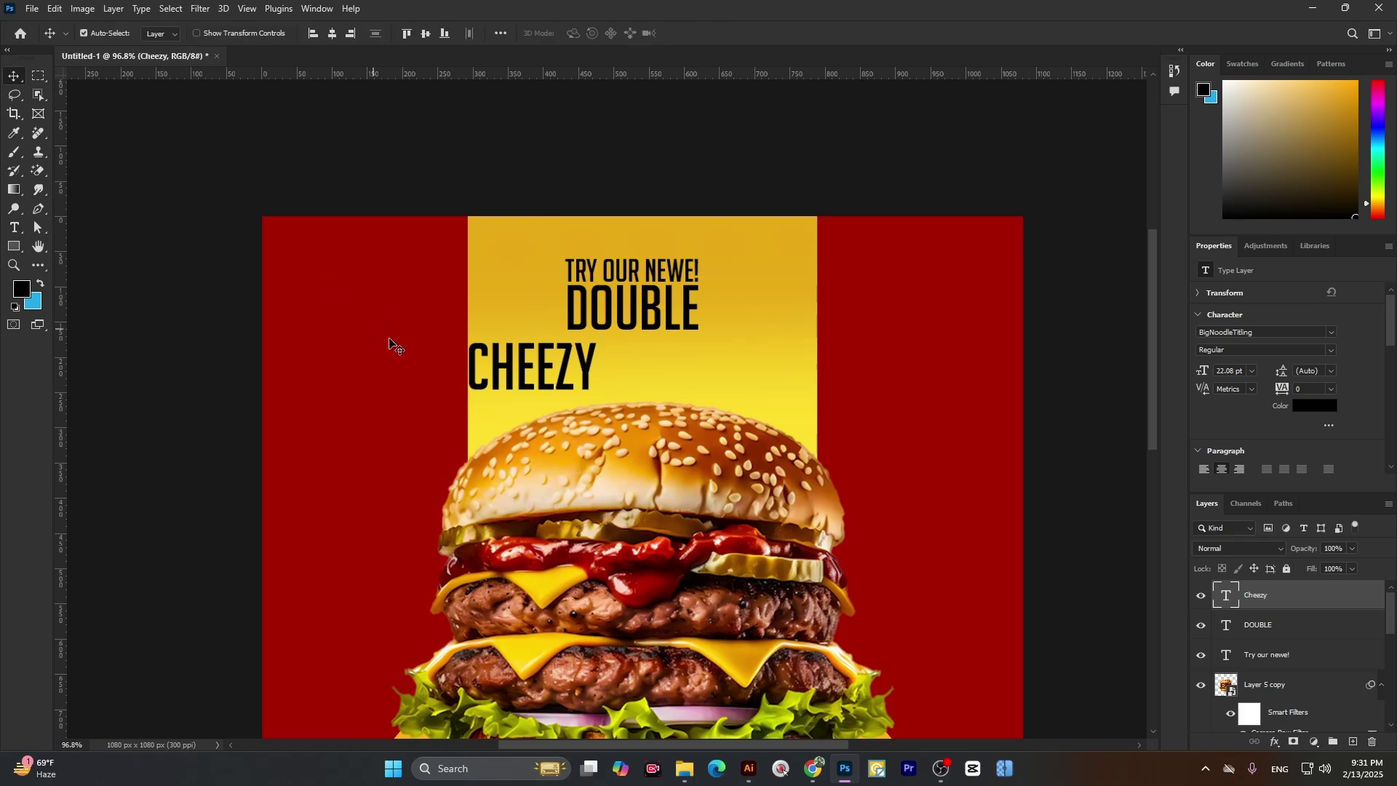
drag(533, 374, 630, 374)
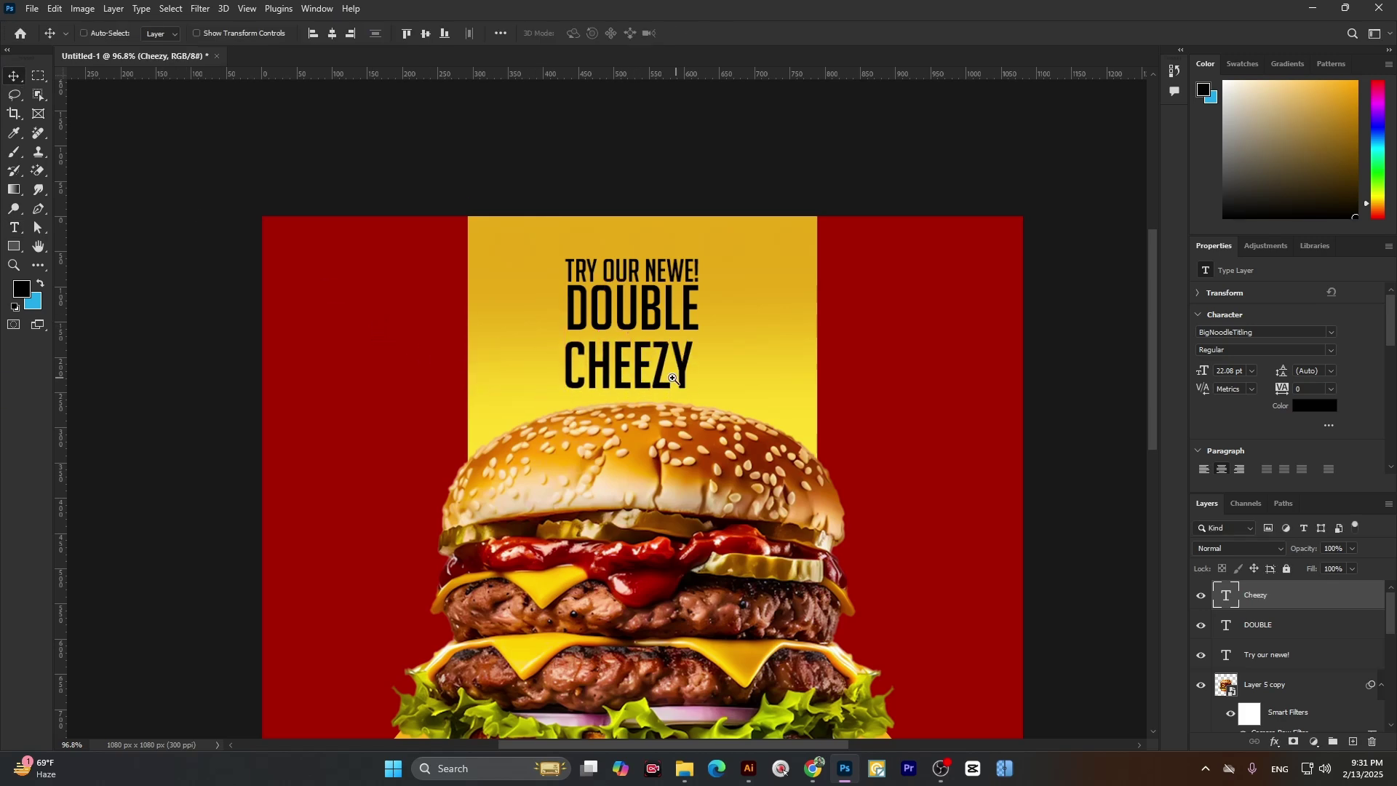
- Set the "Cheezy" line in Amastery Script and shift it up and left so it overlaps the bottom of "DOUBLE"
scroll(630, 374, up, 2)
scroll(630, 374, down, 3)
scroll(630, 374, up, 2)
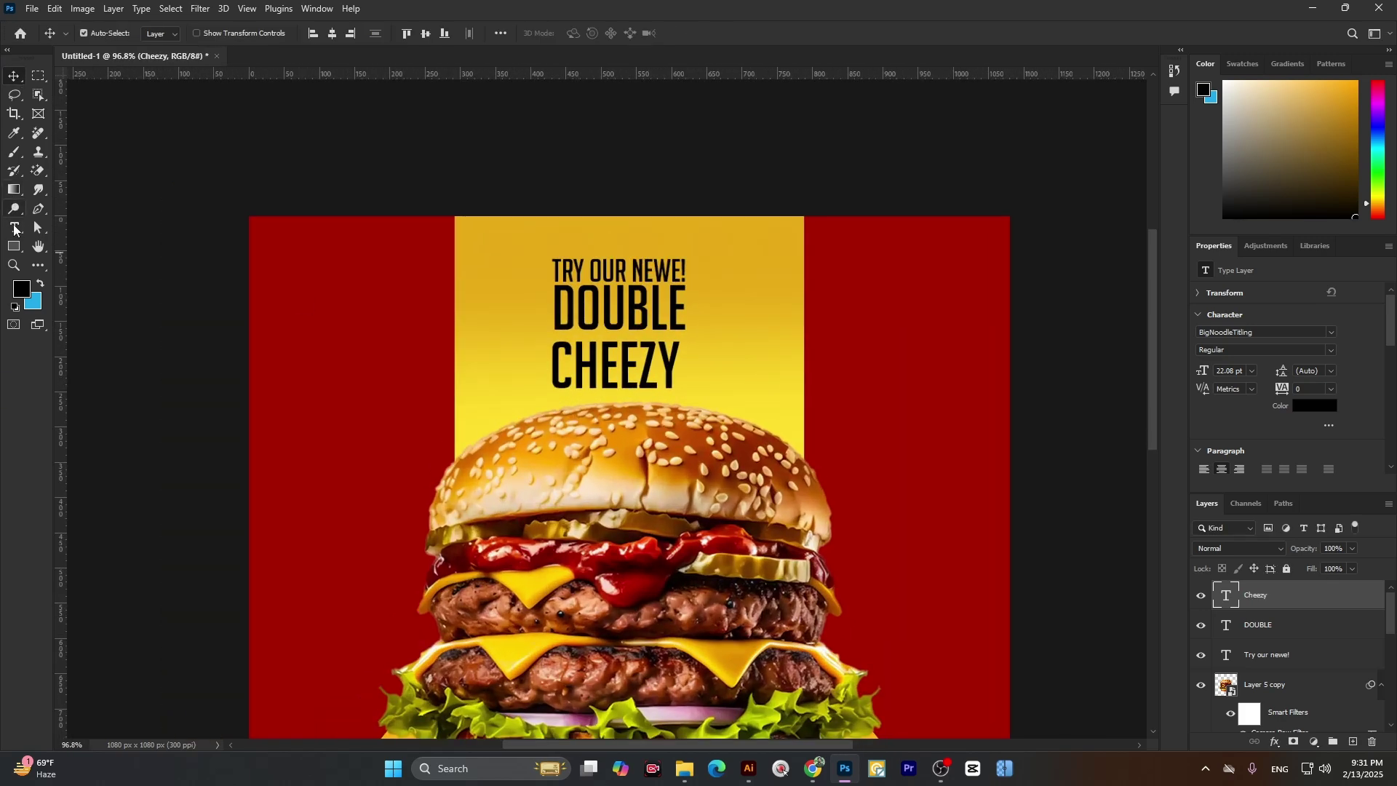
click(14, 229)
click(209, 33)
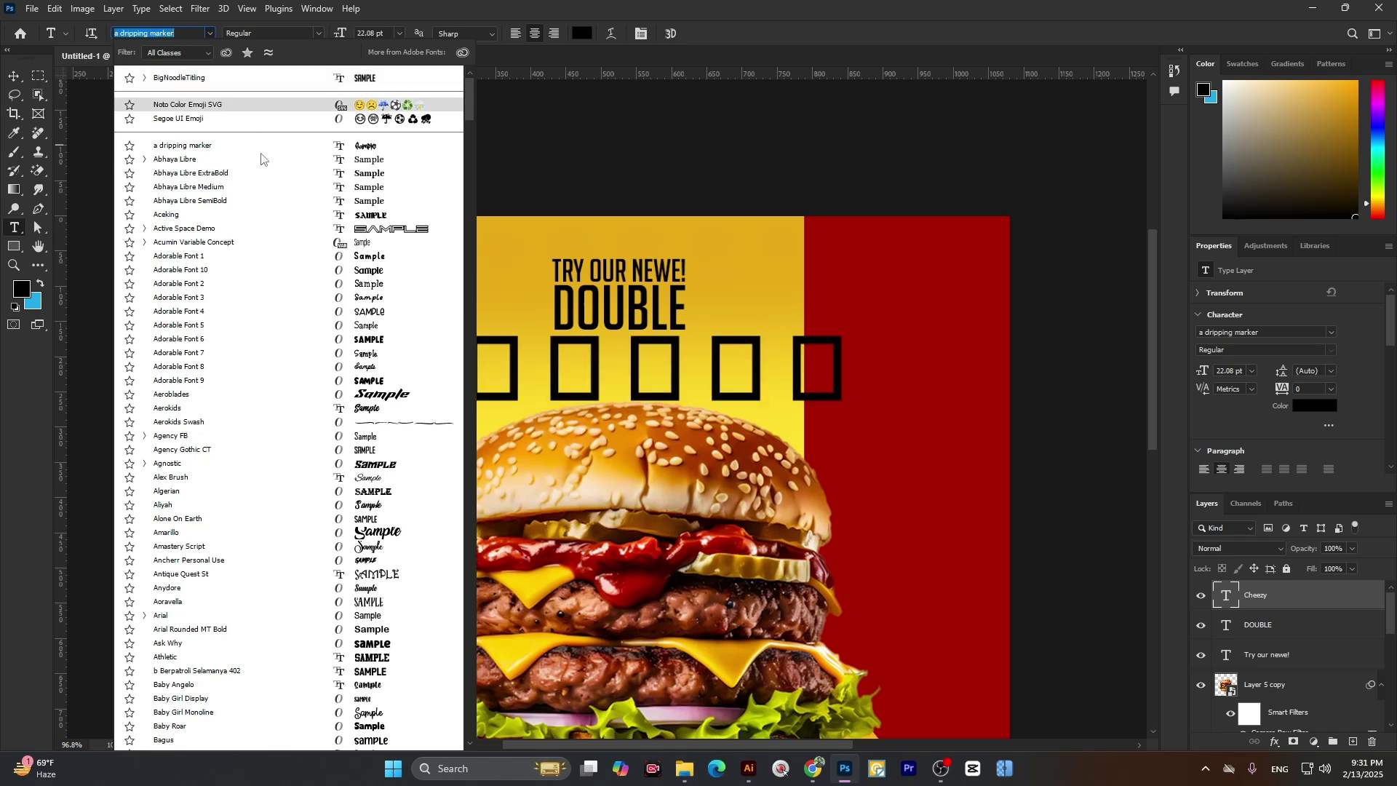
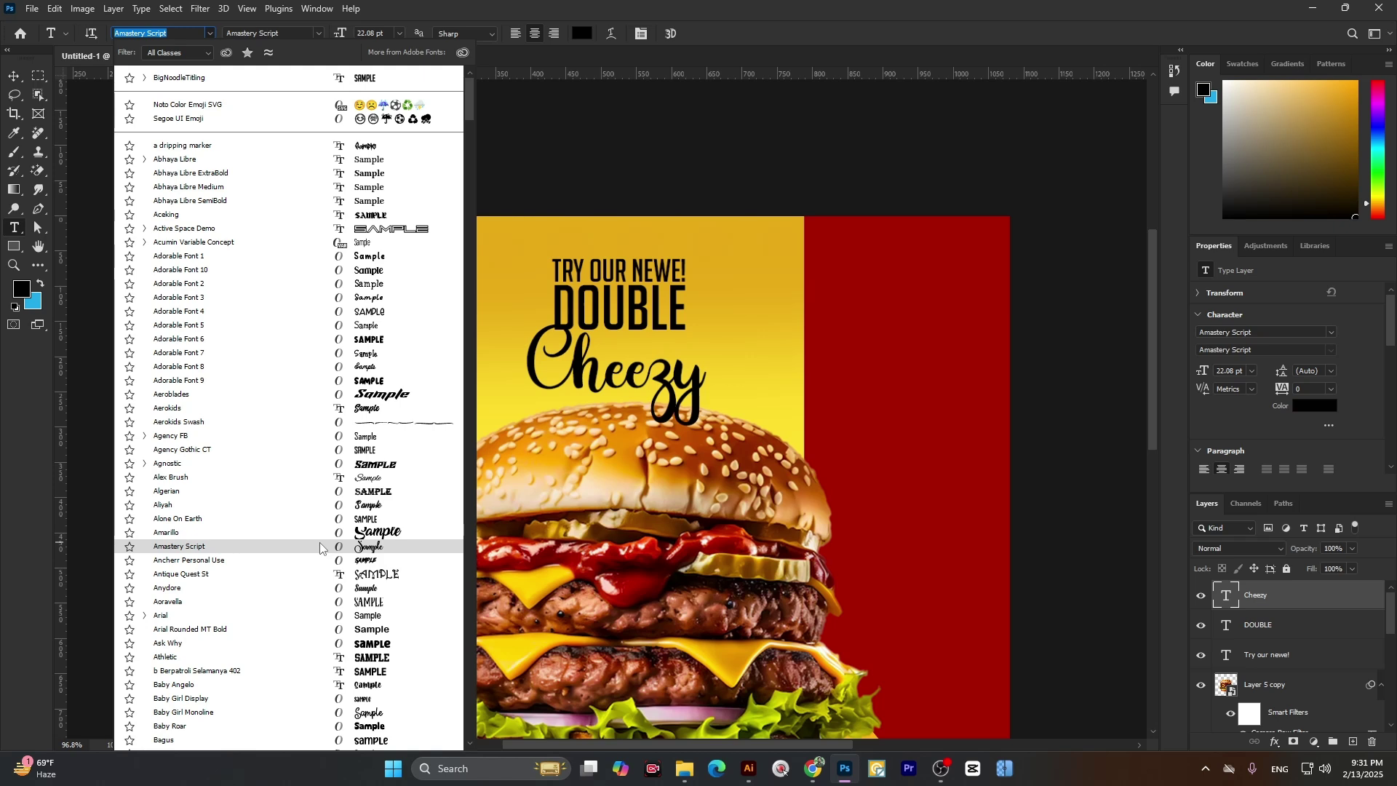
click(320, 545)
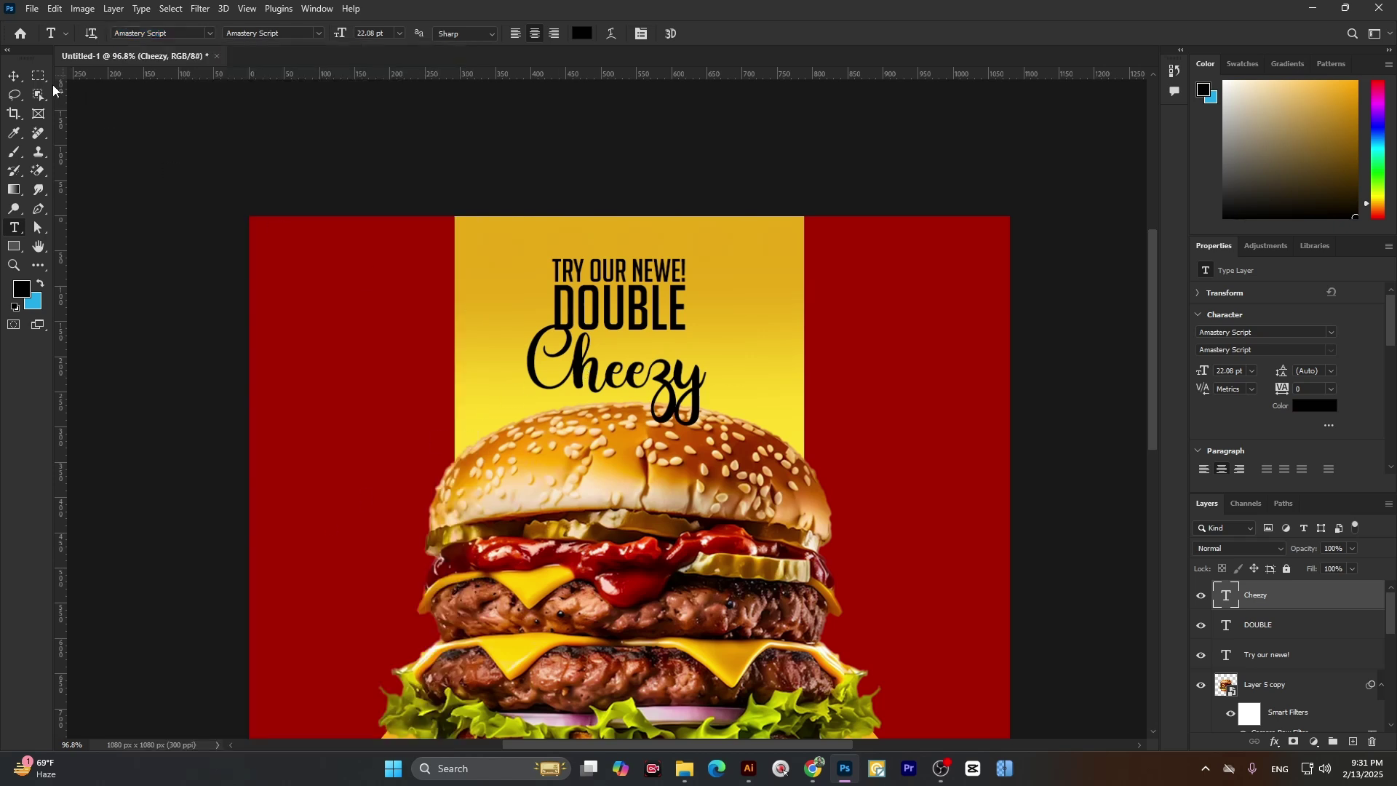
click(14, 75)
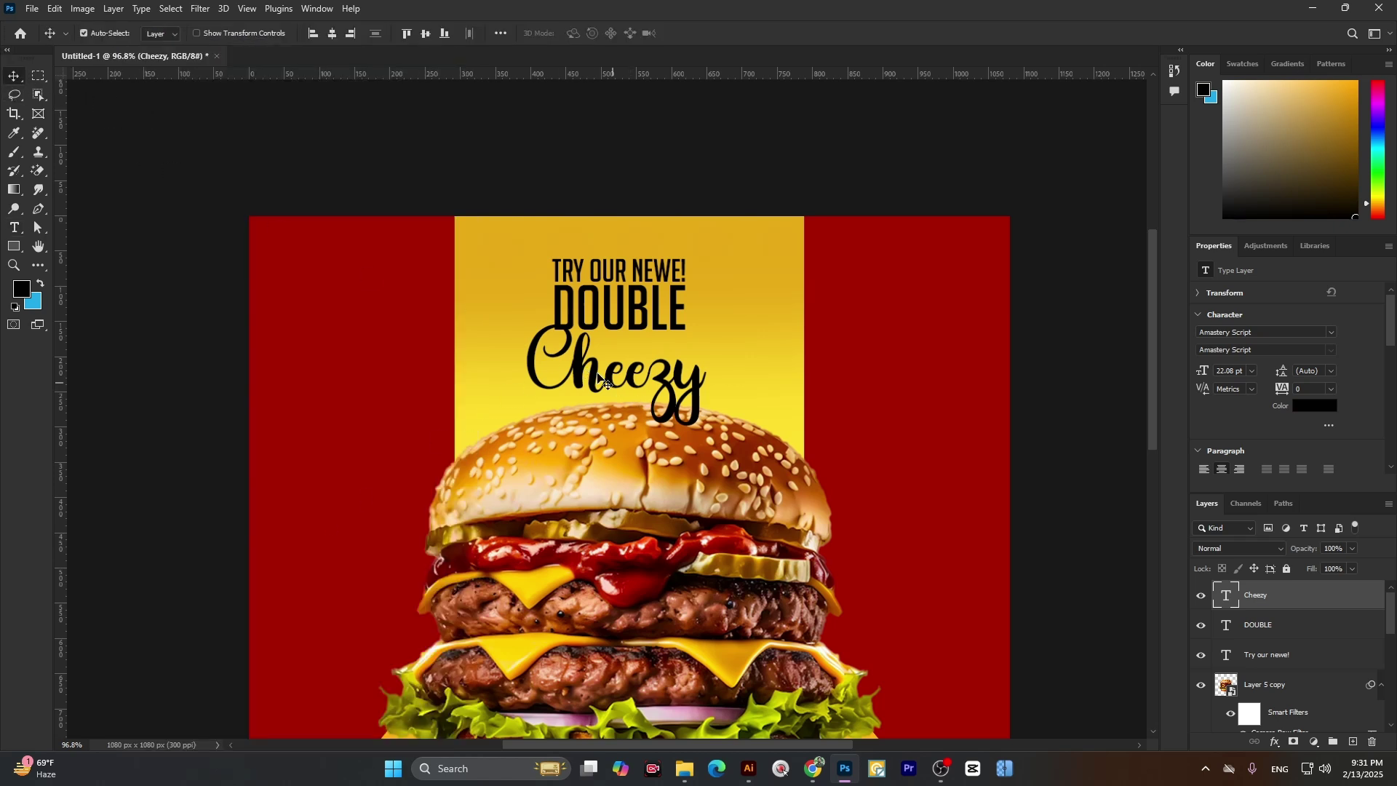
drag(584, 372, 561, 354)
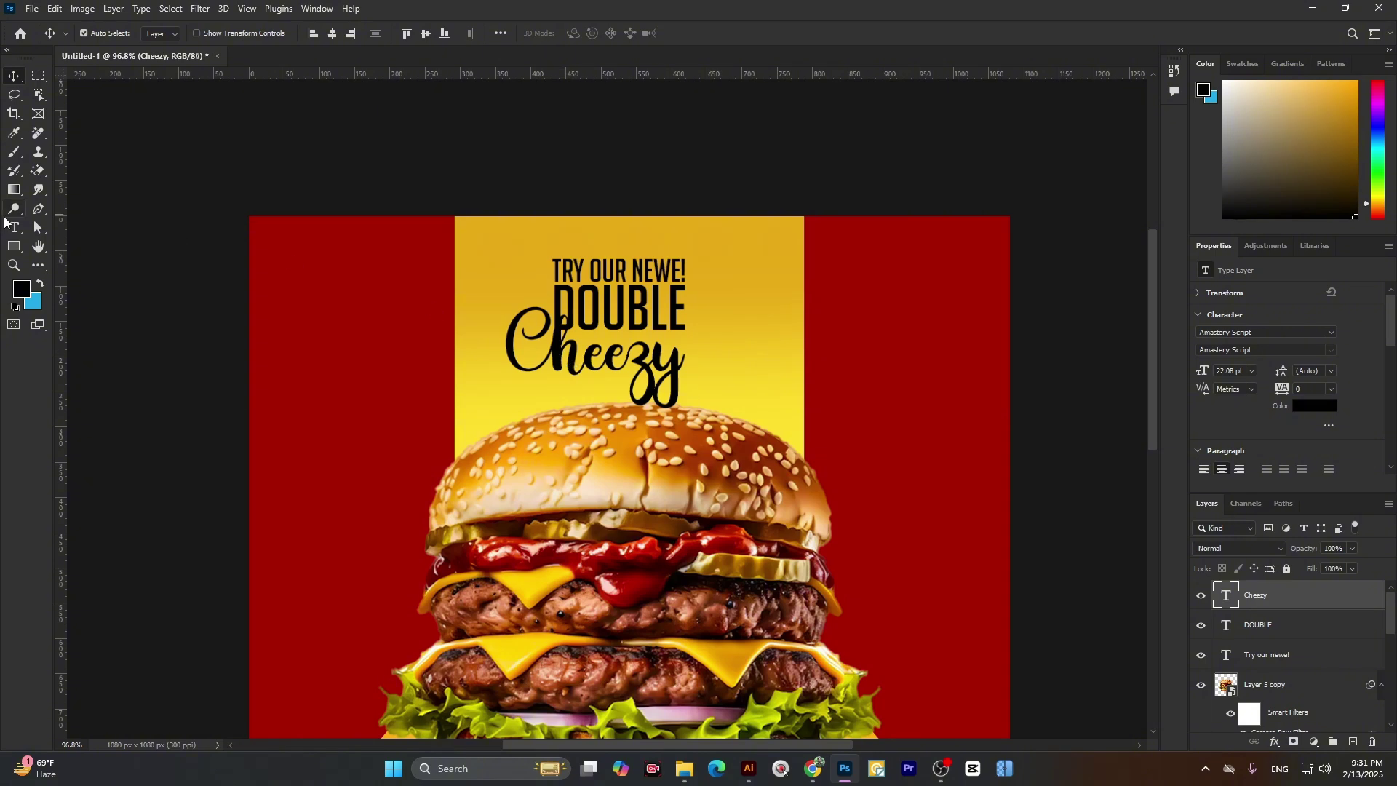
- Change the font of the "Cheezy" line to Aerokids
click(13, 227)
click(209, 34)
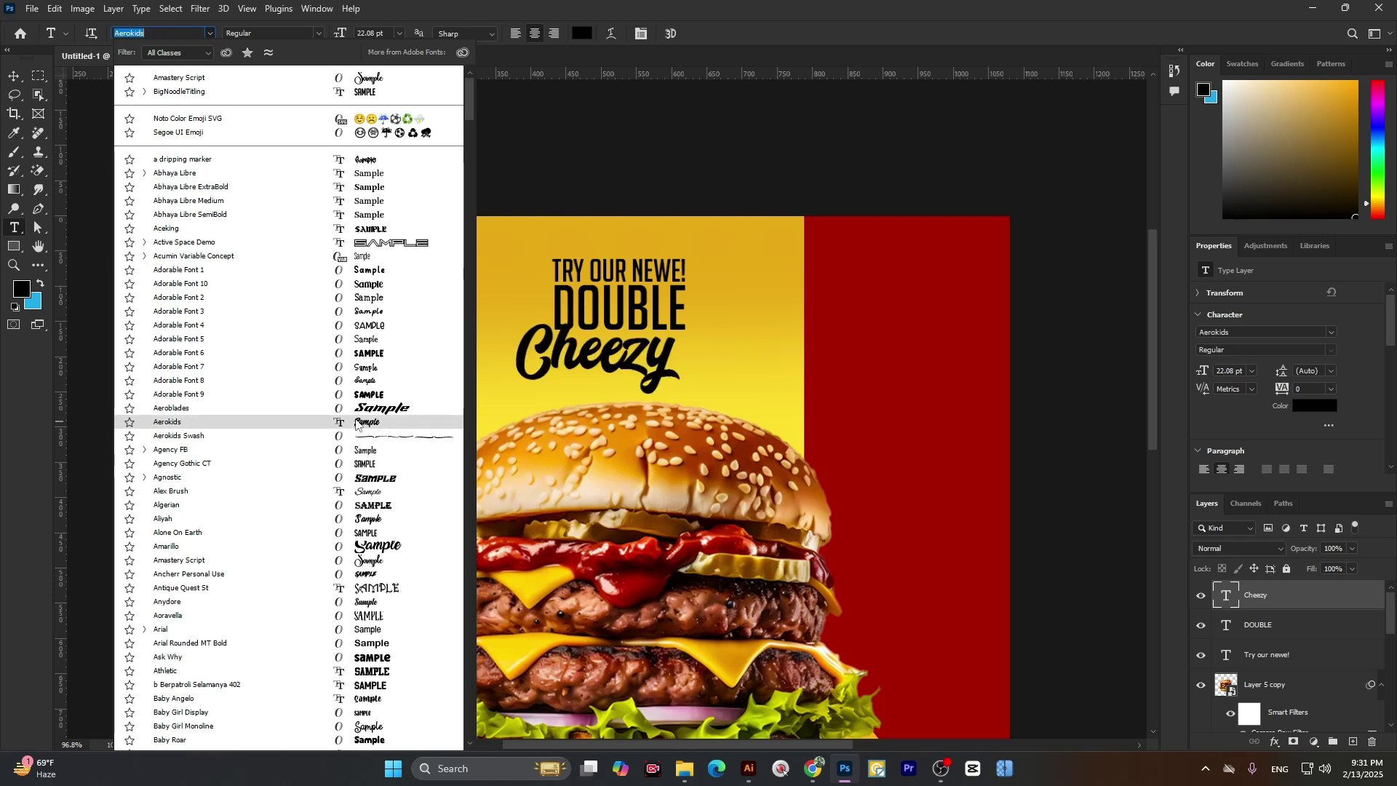
click(357, 423)
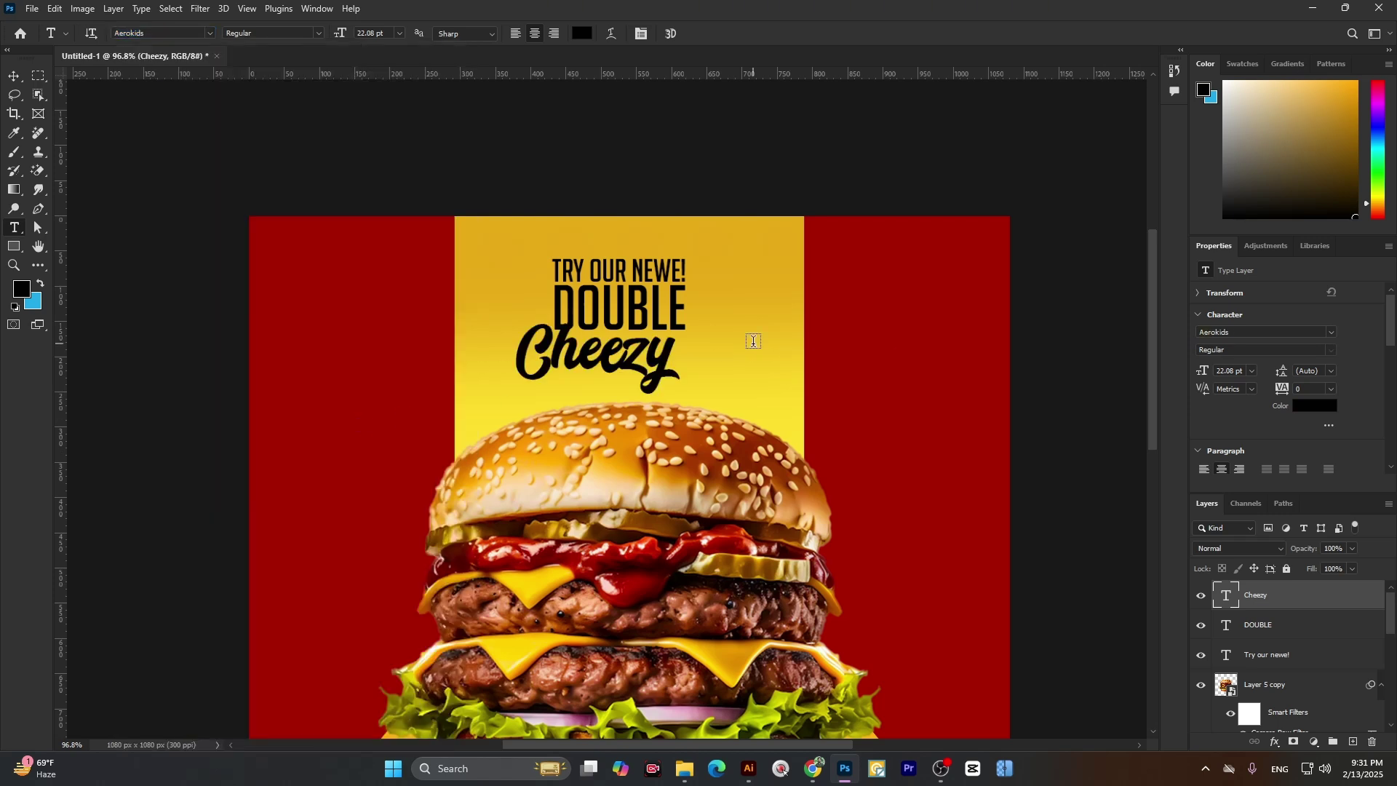
- Try enlarging the "Cheezy" text to about 149% over the burger's top bun, and undo the scaling
key(ctrl+t)
mouse_move(680, 357)
mouse_down()
mouse_move(759, 357)
mouse_move(693, 380)
mouse_up()
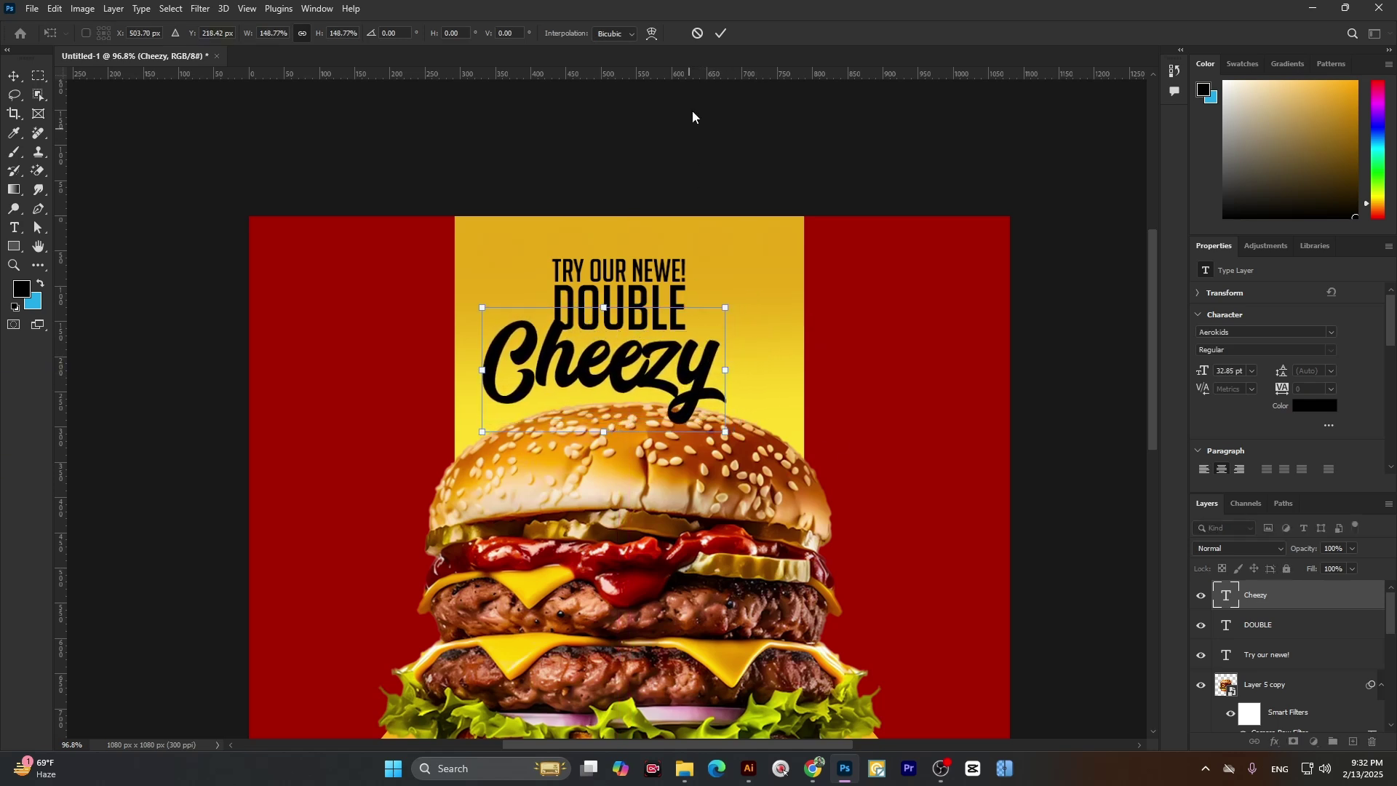
click(720, 29)
key(t)
key(ctrl+z)
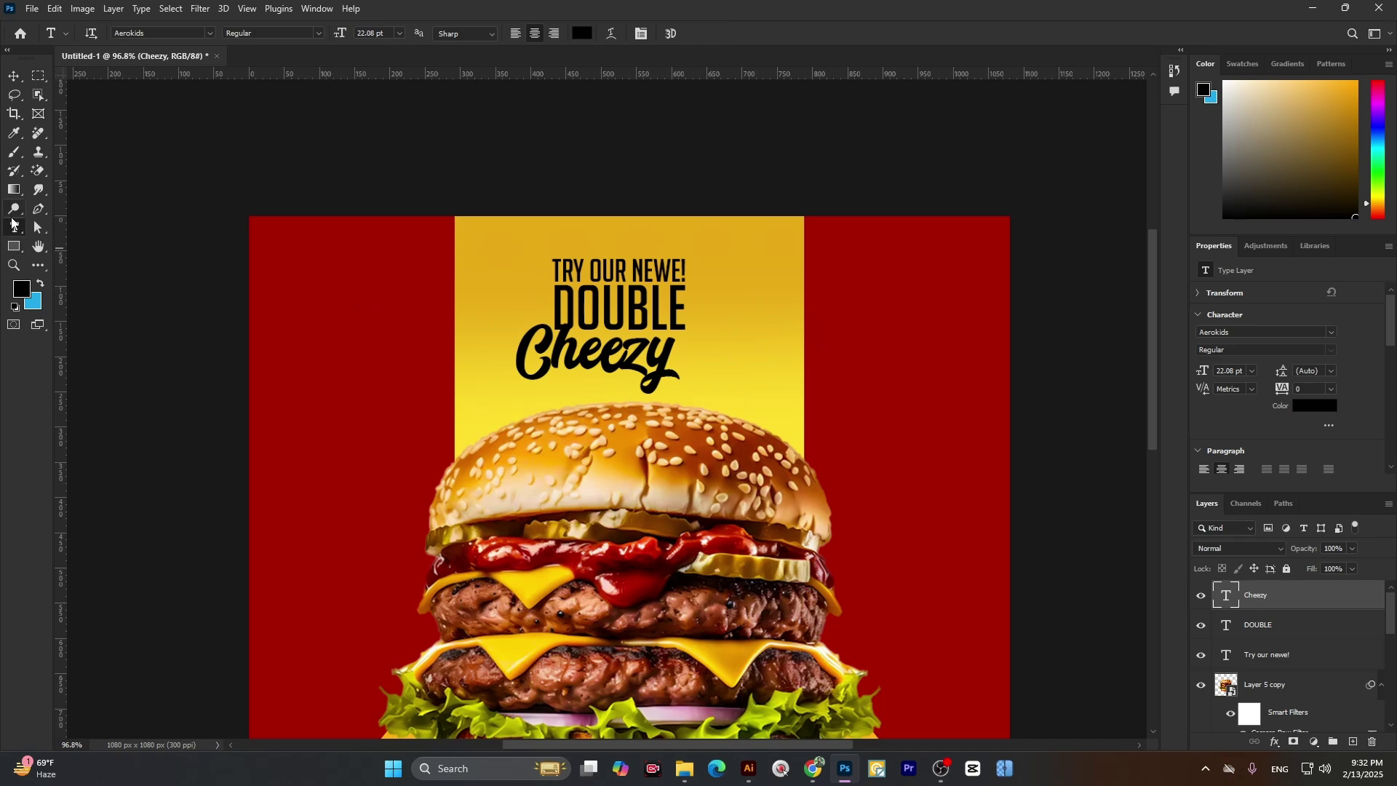
- Change the font of the "Cheezy" line to Adorable Font 3
click(209, 33)
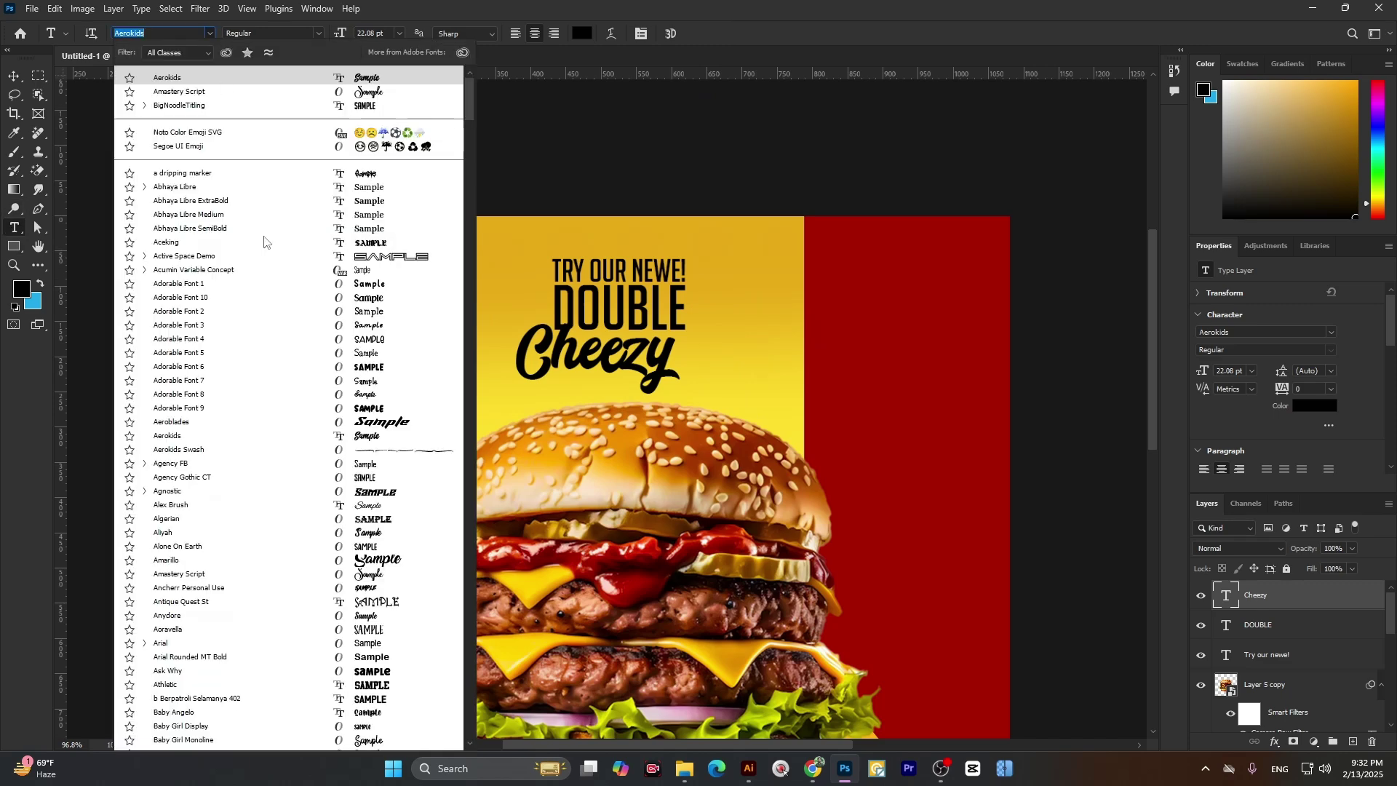
click(336, 333)
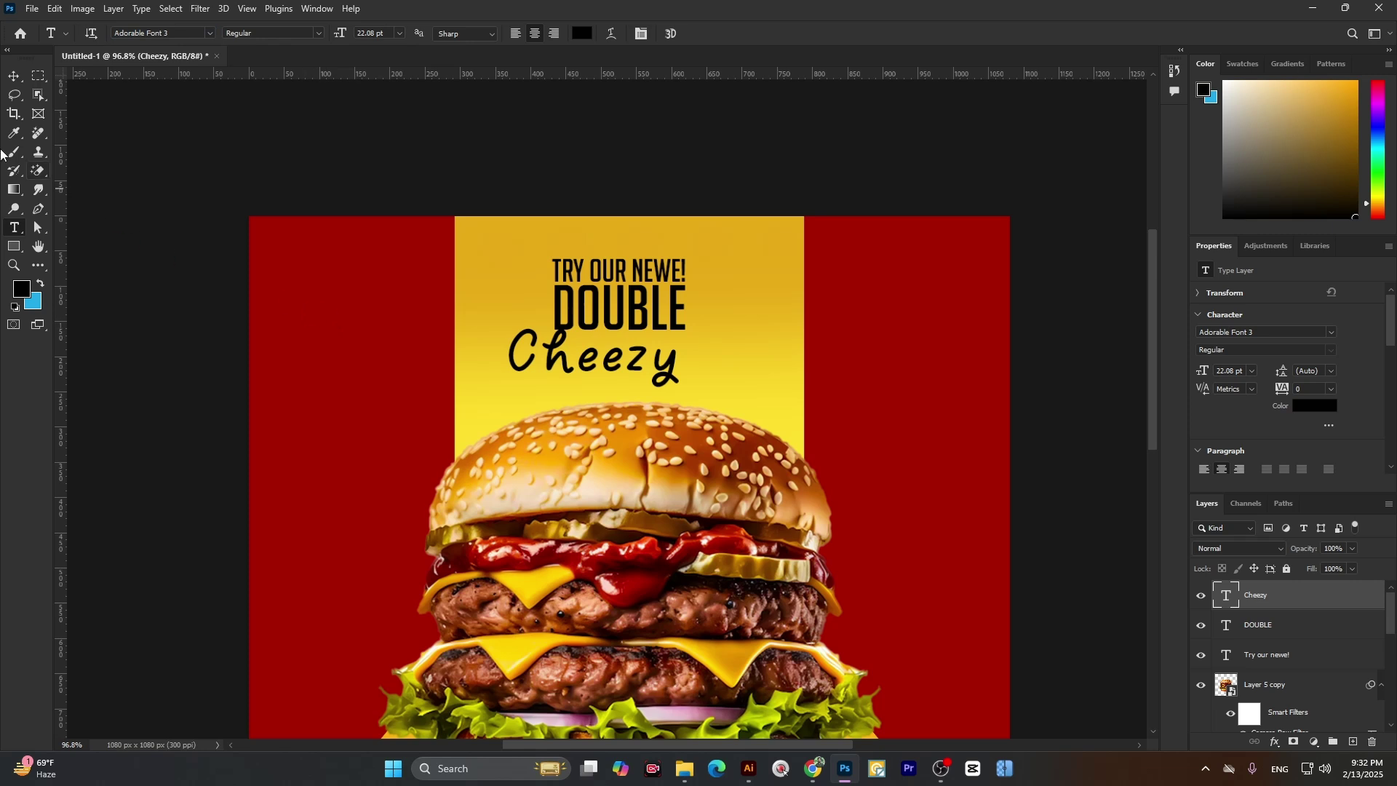
click(14, 77)
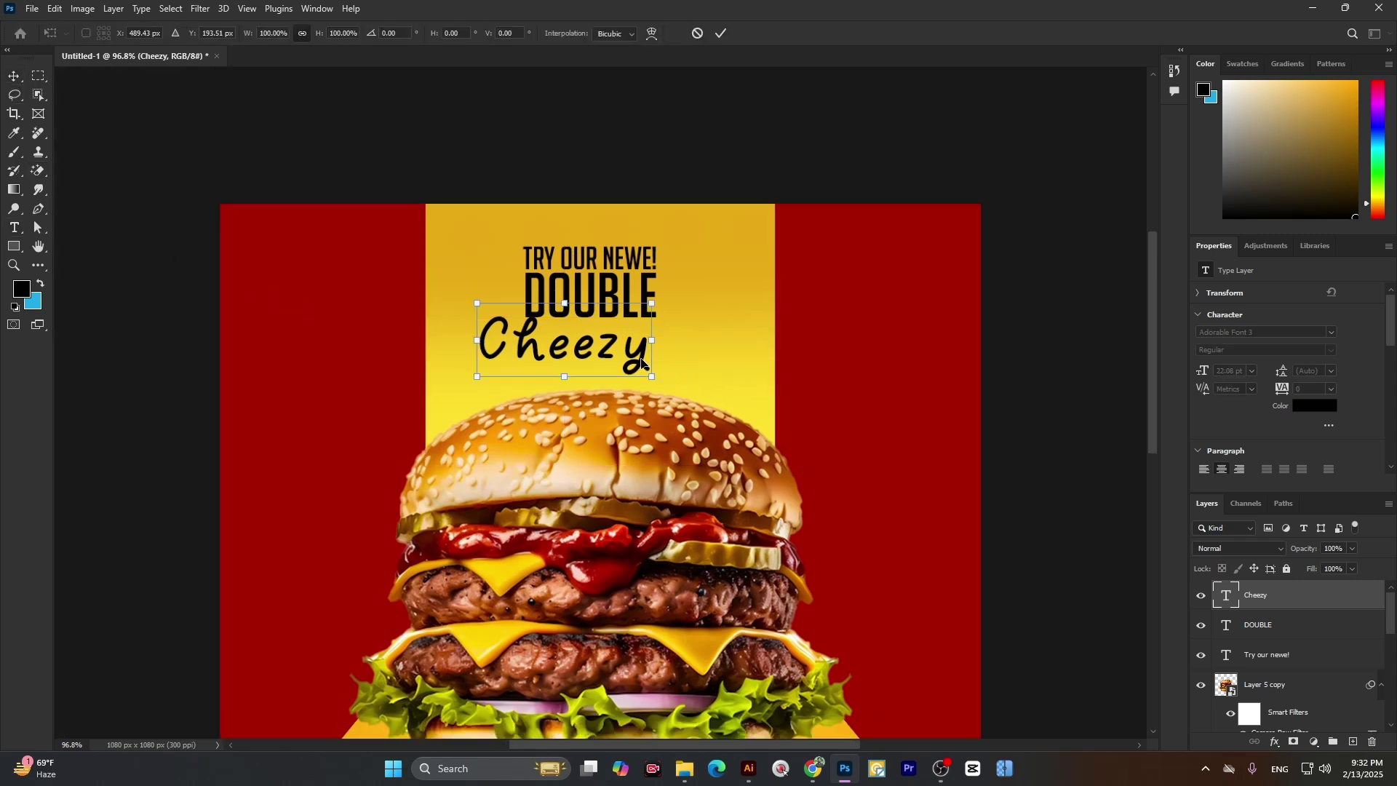
- Enlarge the "Cheezy" line to about 165%, tilt it about -2.26°, and center it across the yellow panel above the burger
drag(653, 350, 729, 320)
drag(737, 268, 735, 251)
mouse_move(725, 325)
mouse_down()
mouse_move(693, 336)
mouse_move(707, 336)
mouse_up()
drag(736, 252, 729, 248)
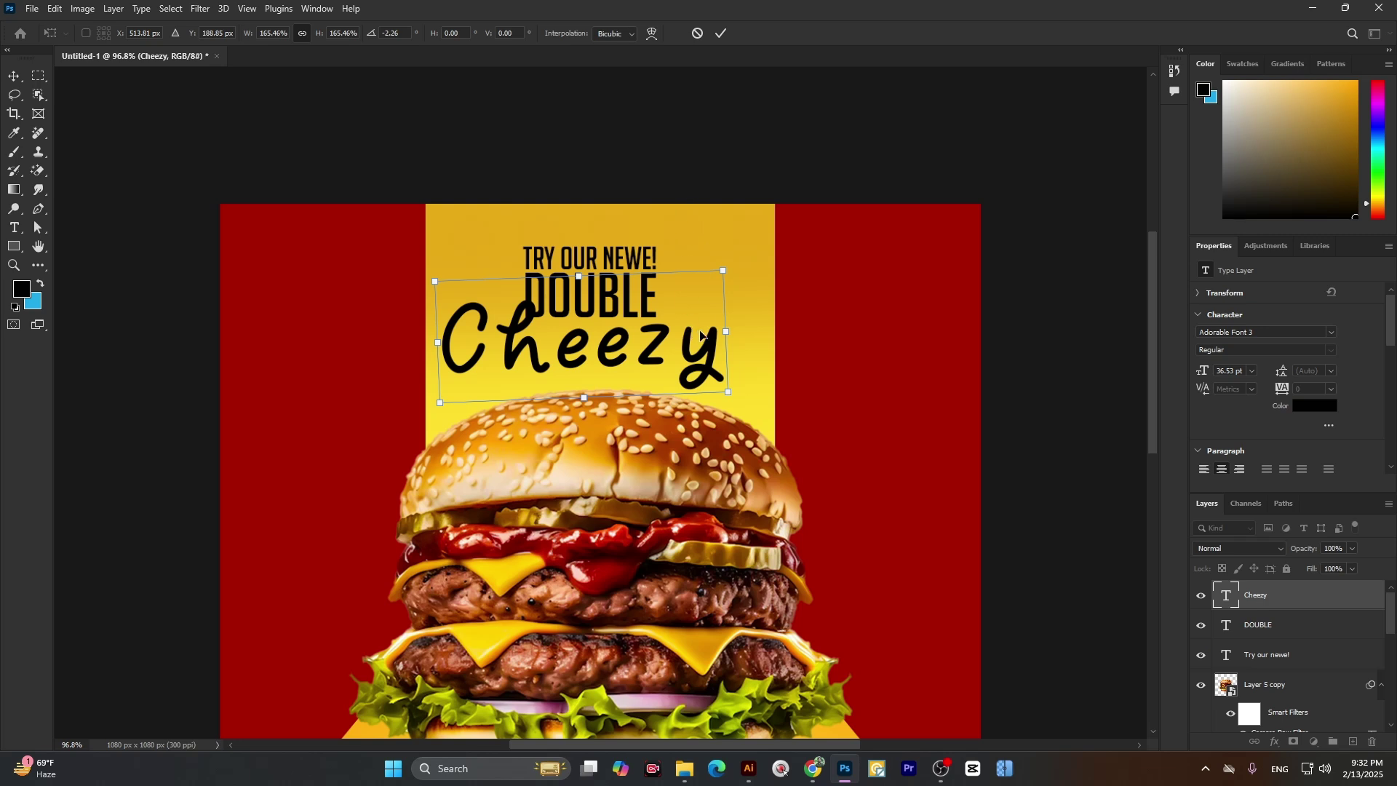
drag(700, 335, 709, 334)
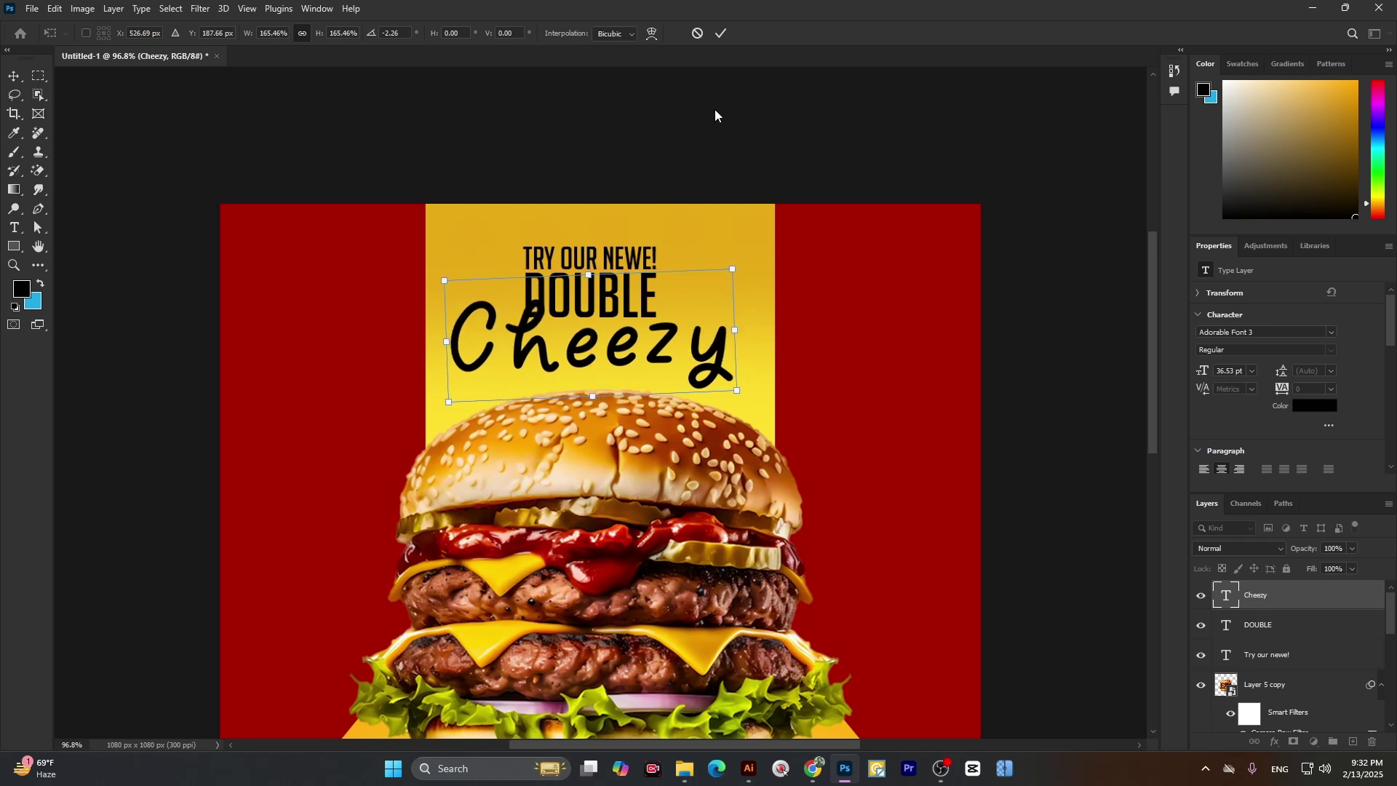
click(721, 34)
- Show the rulers and move the "Cheezy" line slightly down toward the burger's top bun
key(ctrl+r)
scroll(616, 333, down, 2)
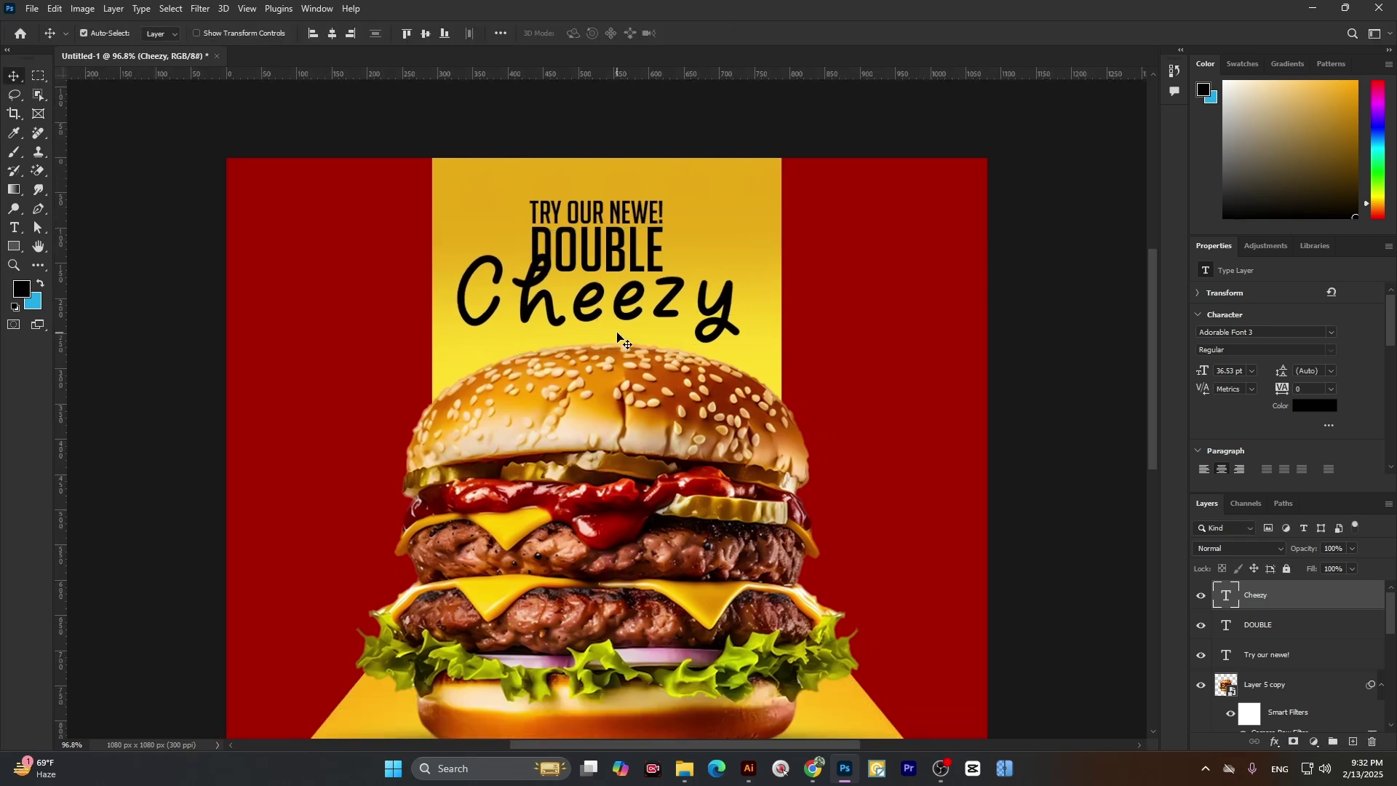
drag(618, 313, 617, 326)
click(339, 35)
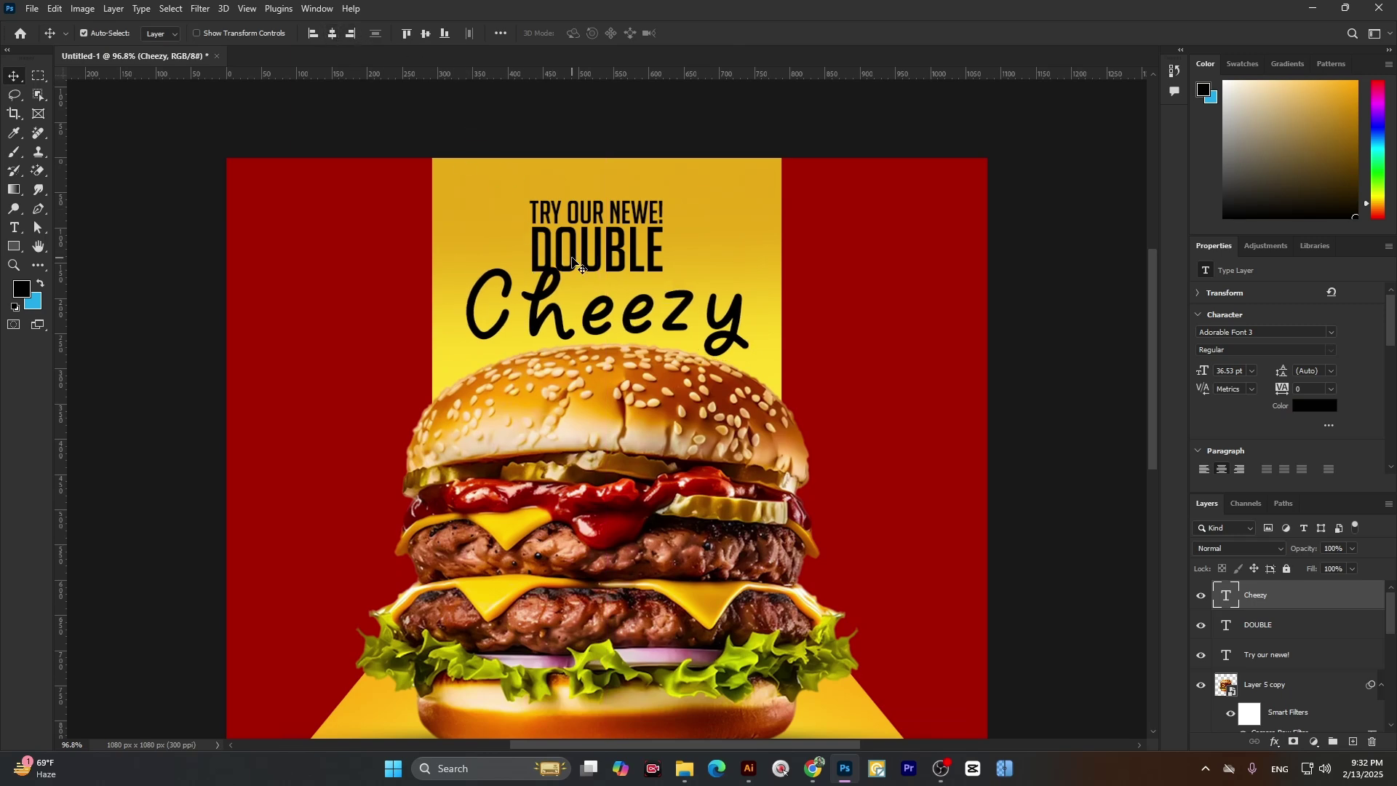
- Shift "DOUBLE" and "TRY OUR NEWE!" right and slightly down, with "DOUBLE" overlapping the top of "Cheezy"
drag(572, 261, 610, 273)
drag(594, 205, 621, 225)
alt+click(568, 332)
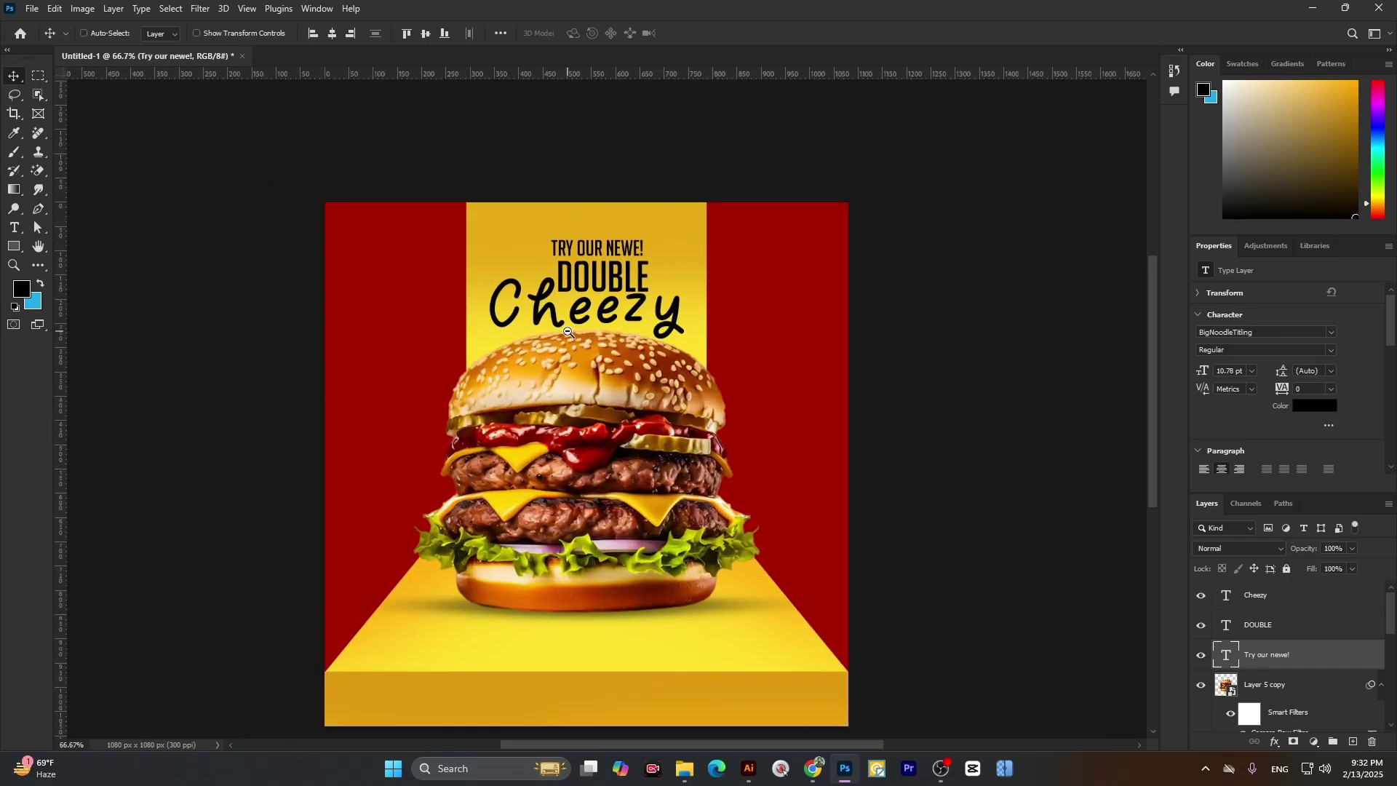
scroll(588, 331, up, 2)
scroll(596, 337, down, 6)
scroll(596, 339, up, 4)
scroll(607, 280, up, 3)
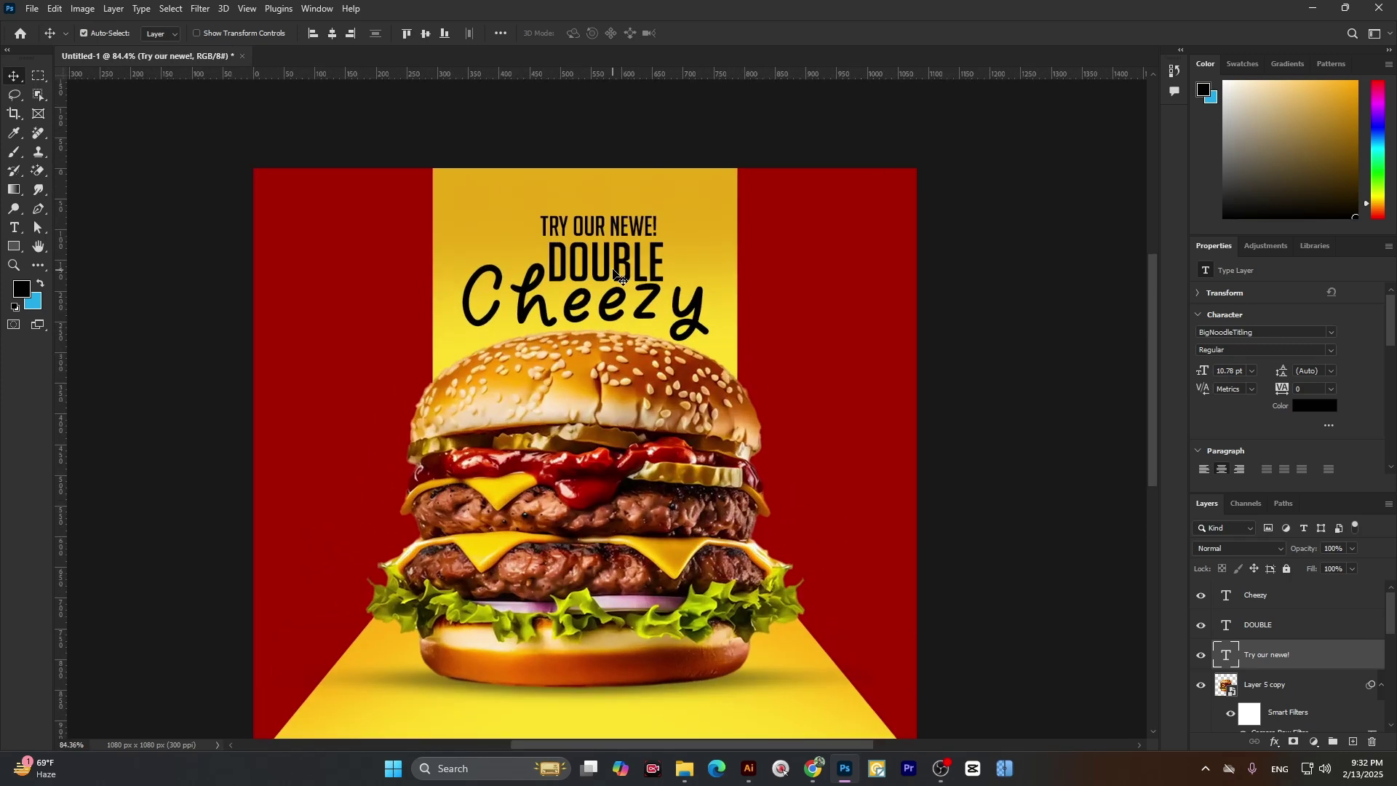
click(622, 274)
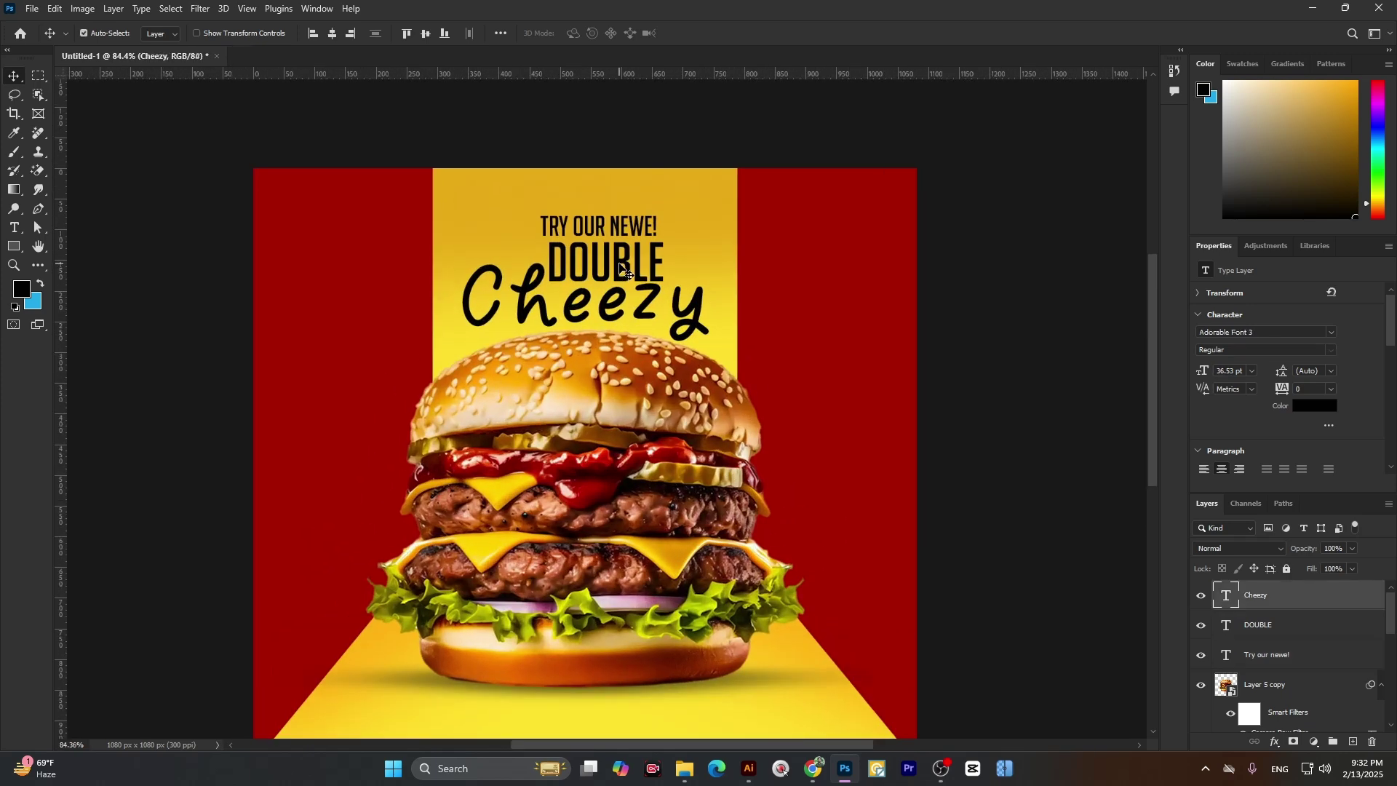
click(1306, 410)
click(829, 385)
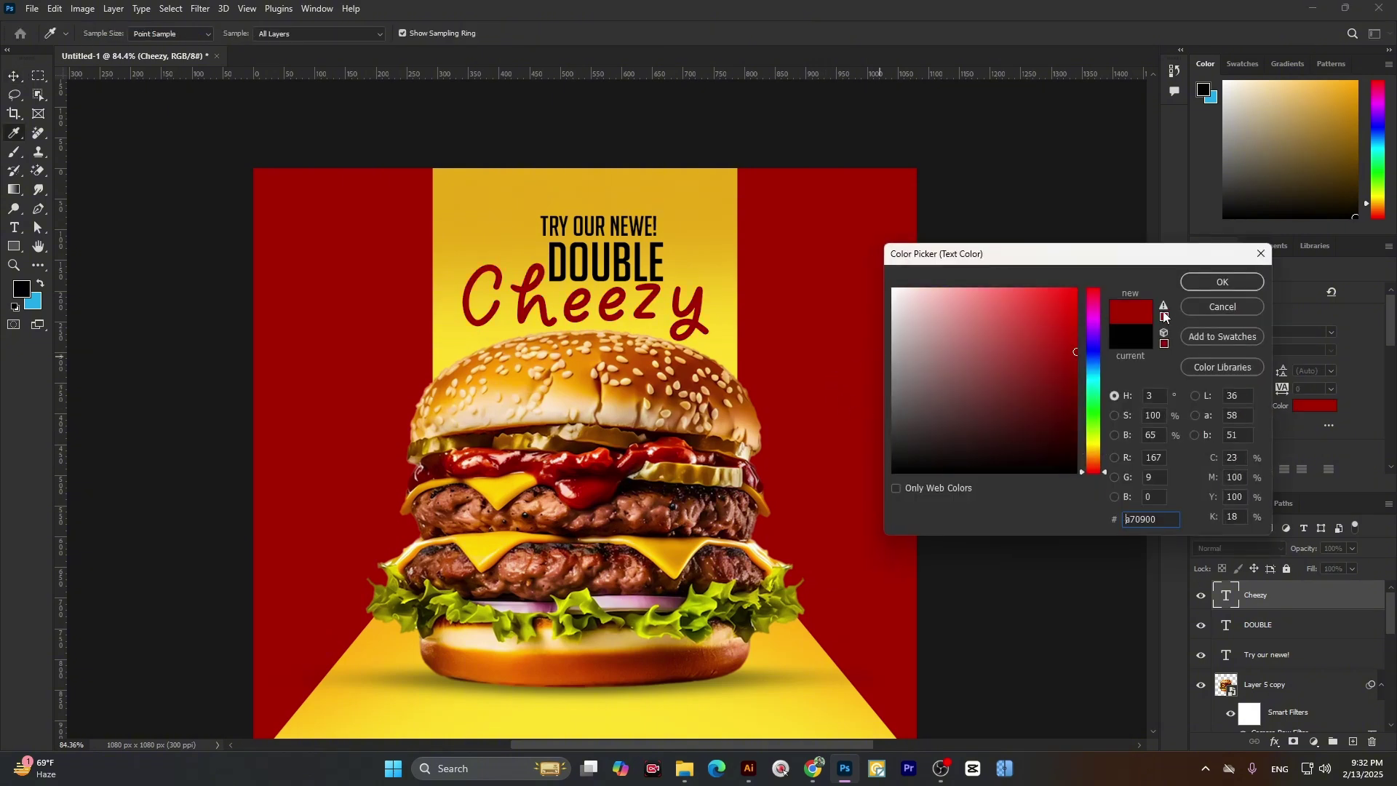
click(1215, 308)
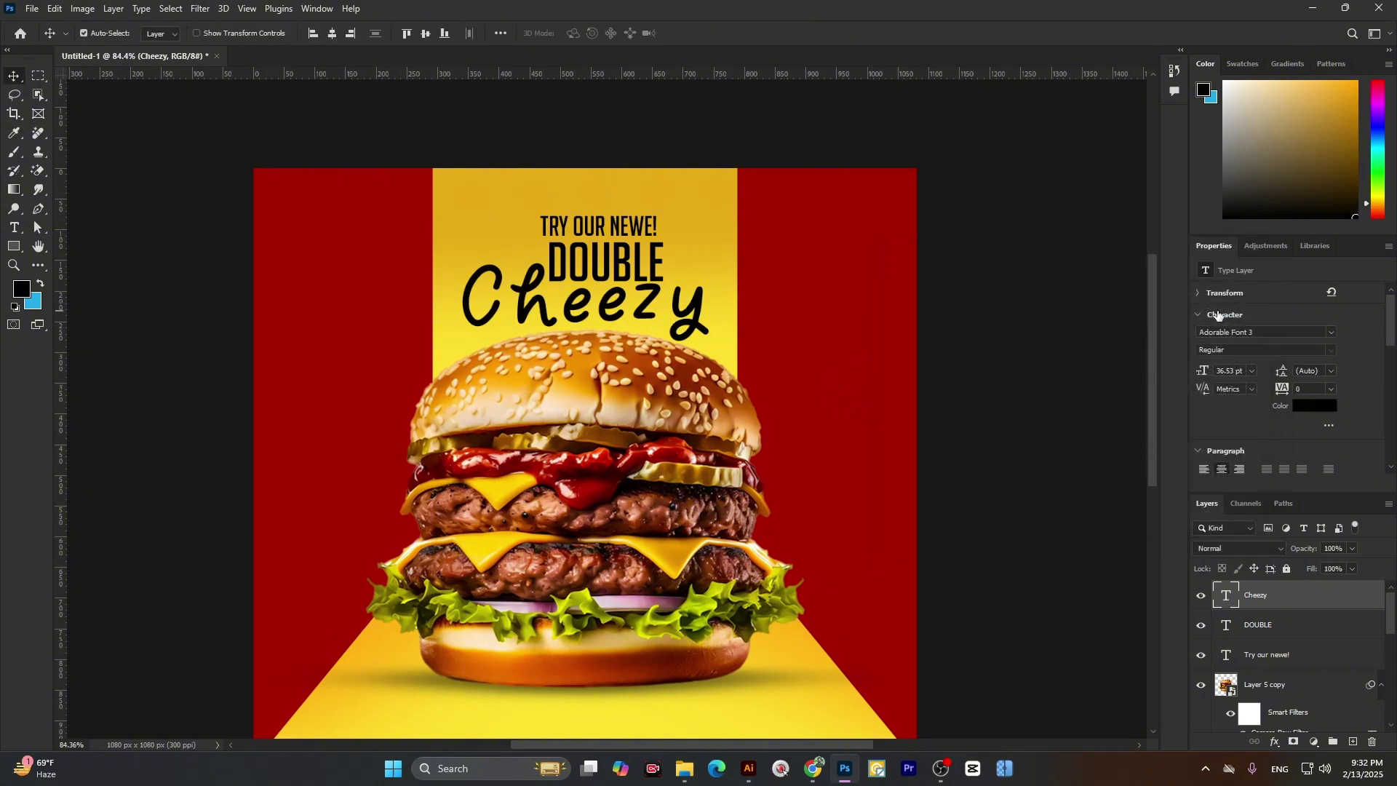
- Color the "DOUBLE" text dark red (a70900), sampled from the poster's red background
click(621, 262)
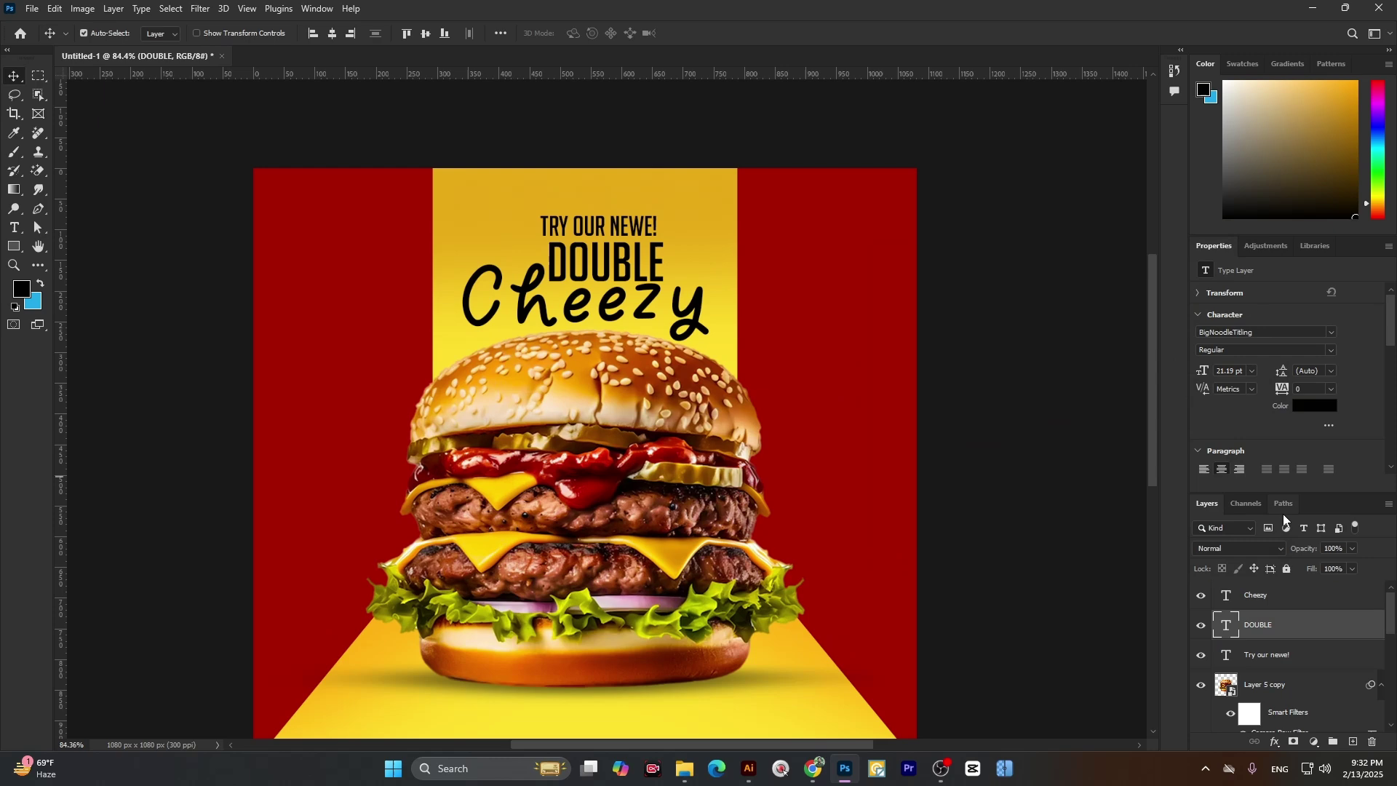
click(1316, 413)
click(786, 265)
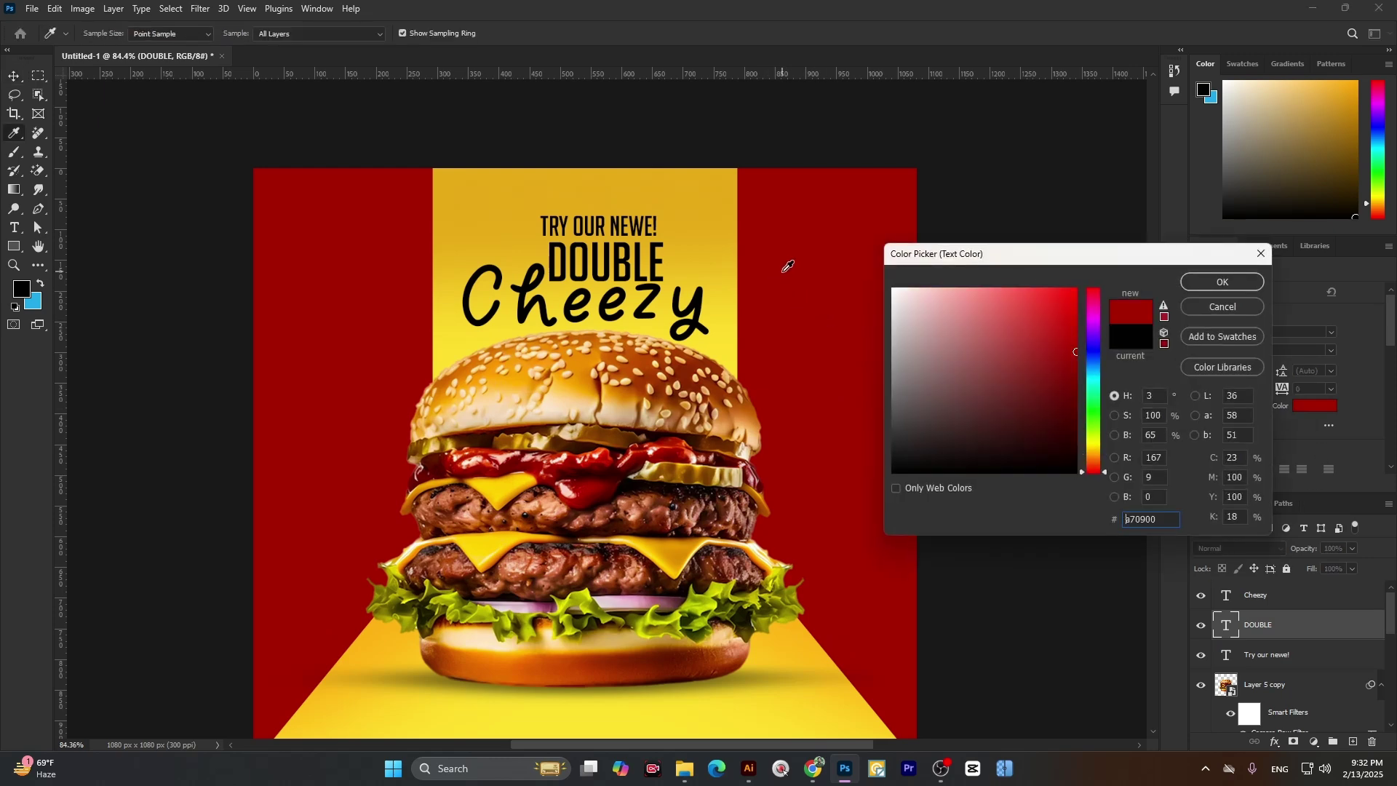
click(1196, 288)
- Scale the "TRY OUR NEWE!" line to about 10.44 pt, aligning both its ends with the width of "DOUBLE"
scroll(609, 256, down, 1)
scroll(610, 256, up, 2)
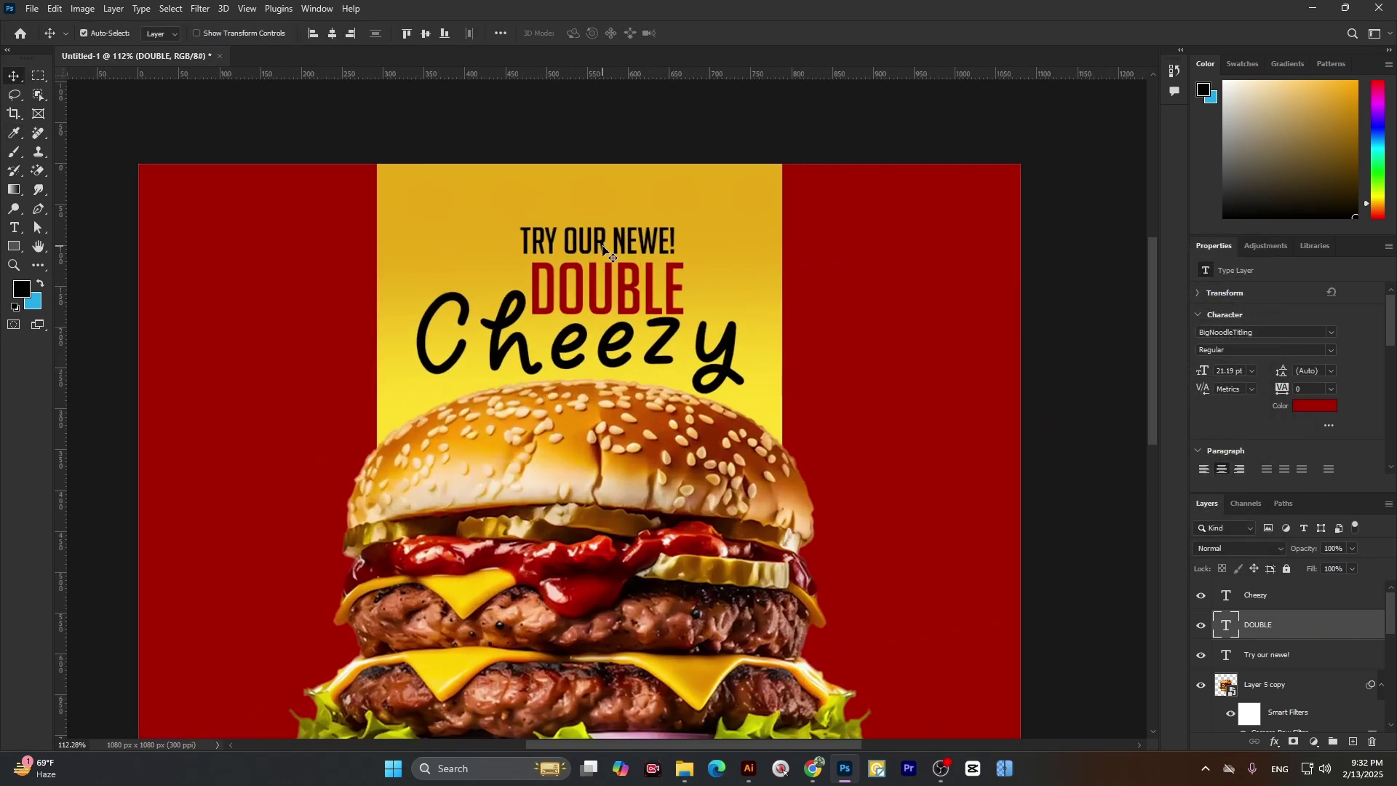
click(611, 256)
key(ctrl+t)
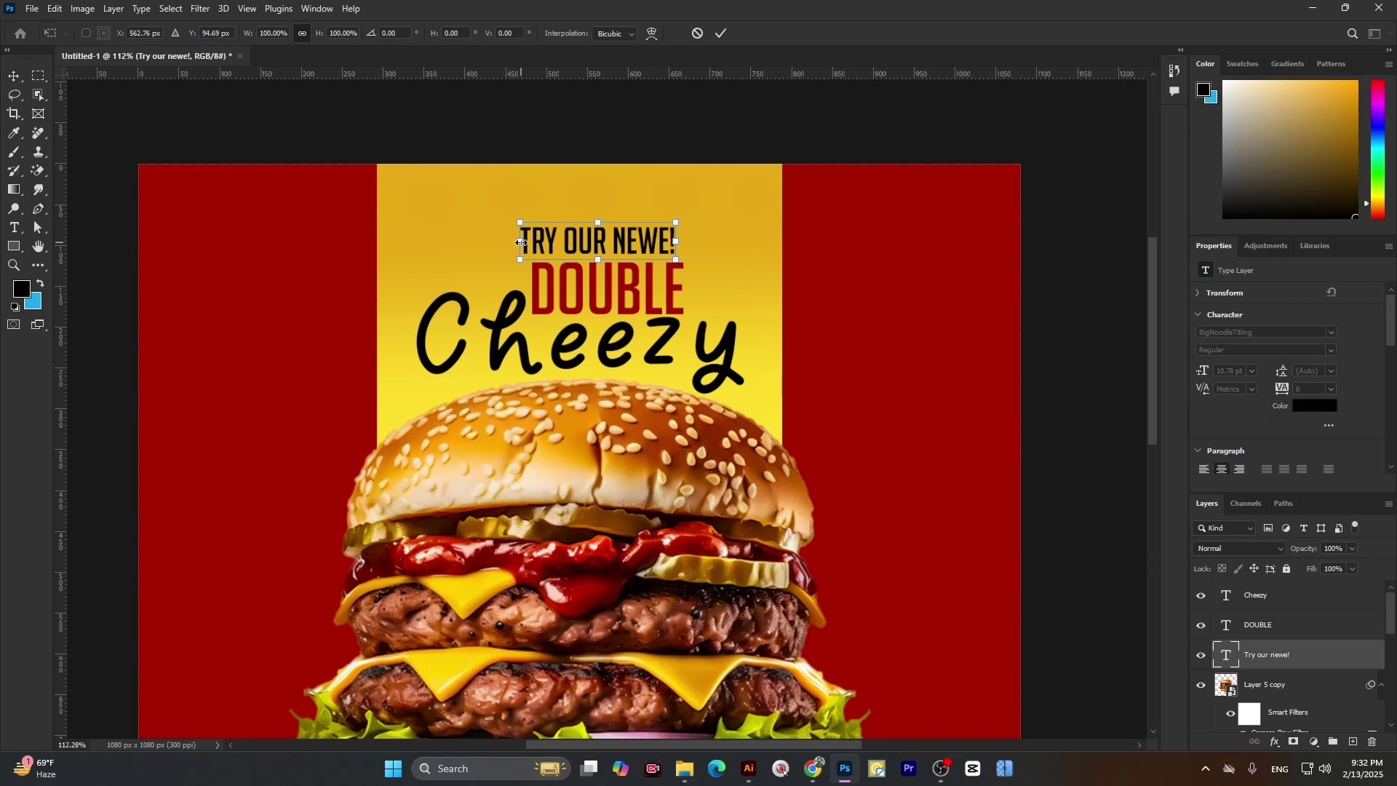
drag(521, 242, 532, 242)
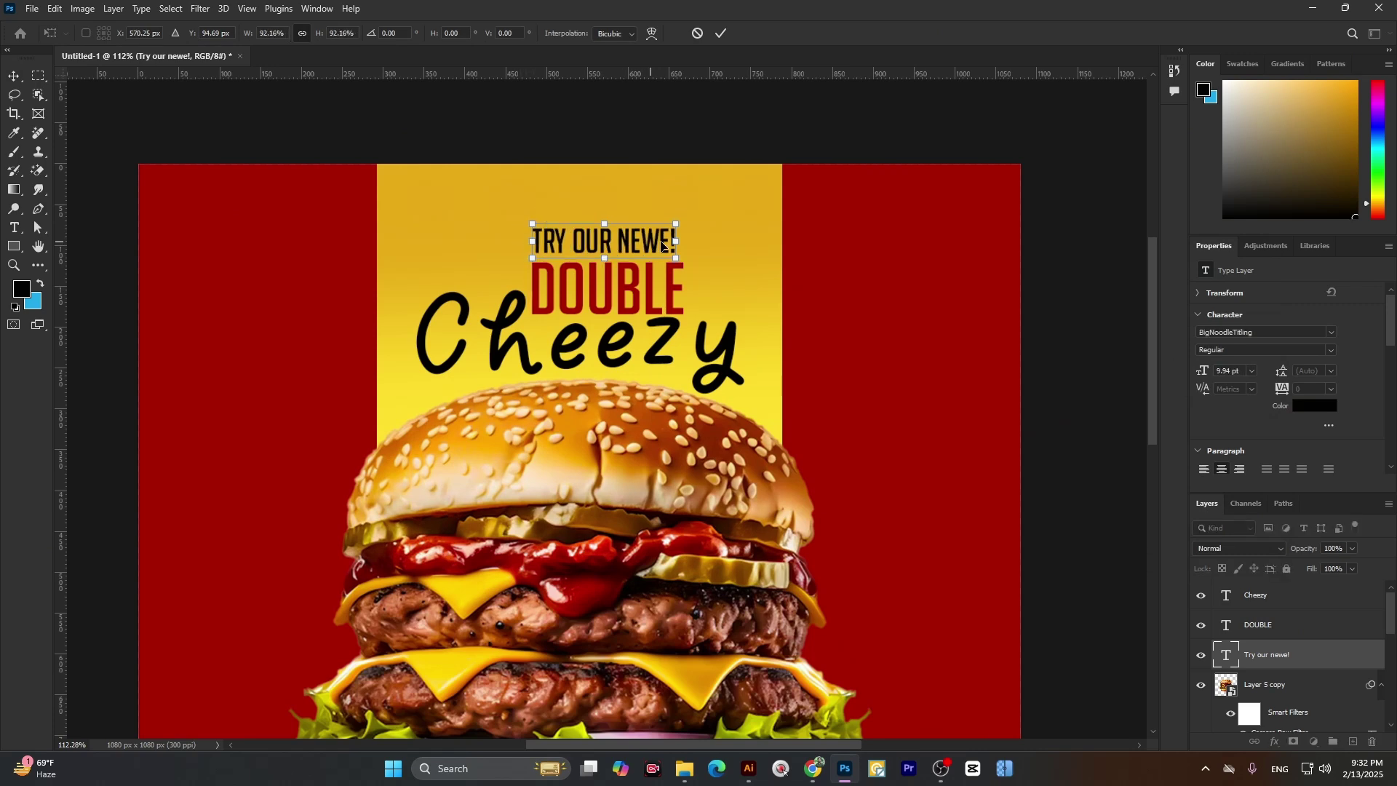
drag(676, 241, 684, 241)
click(721, 33)
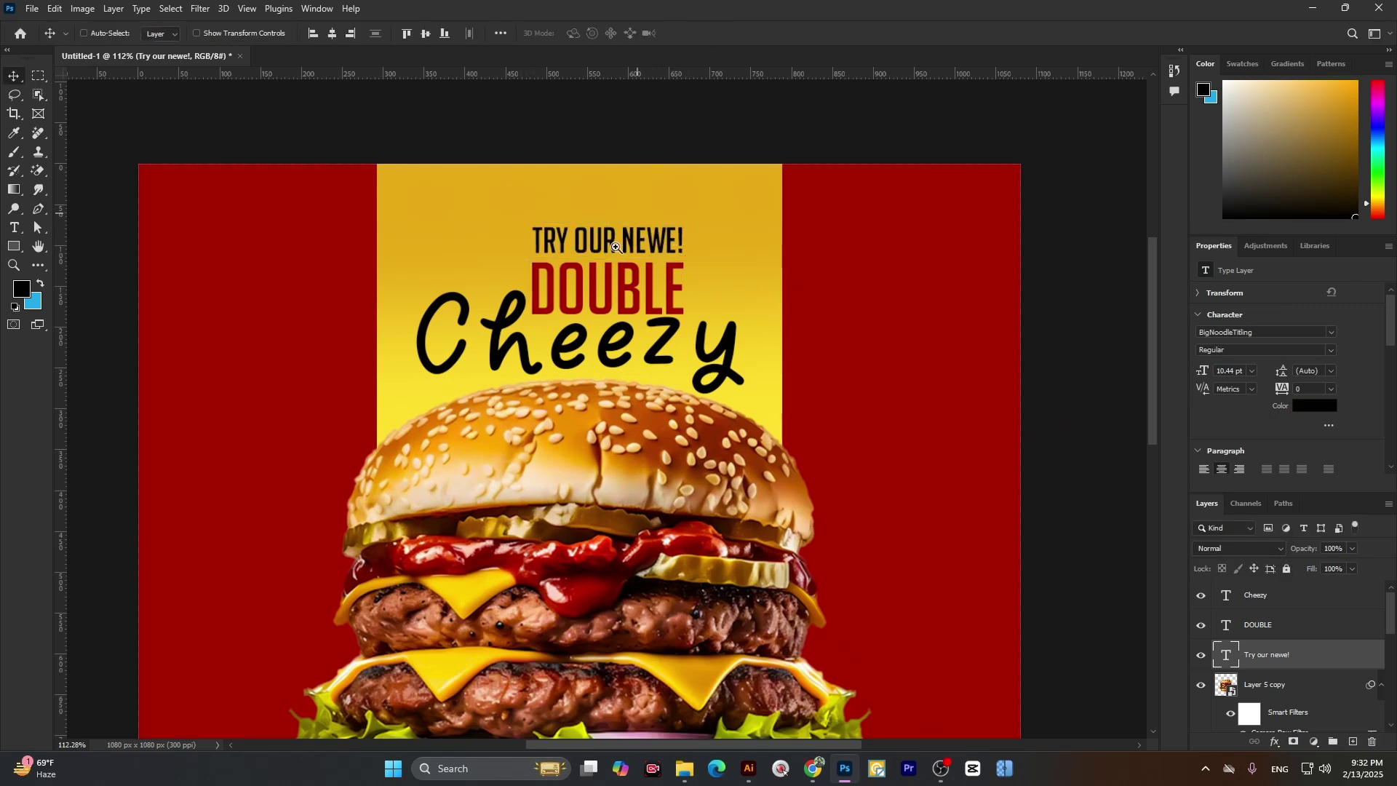
key(ctrl+0)
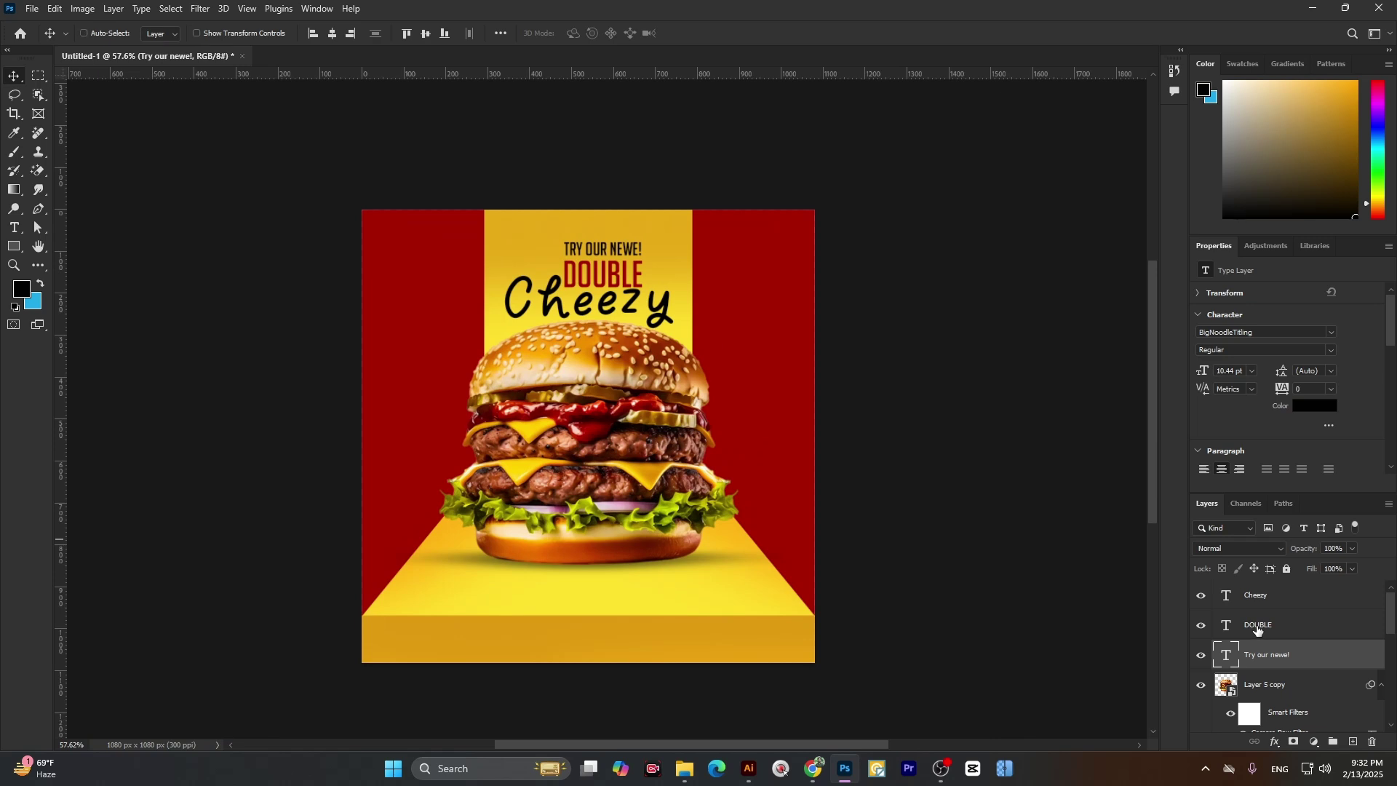
- Group the three headline text layers Cheezy, DOUBLE and Try our newe! together
shift+click(1257, 627)
shift+click(1258, 600)
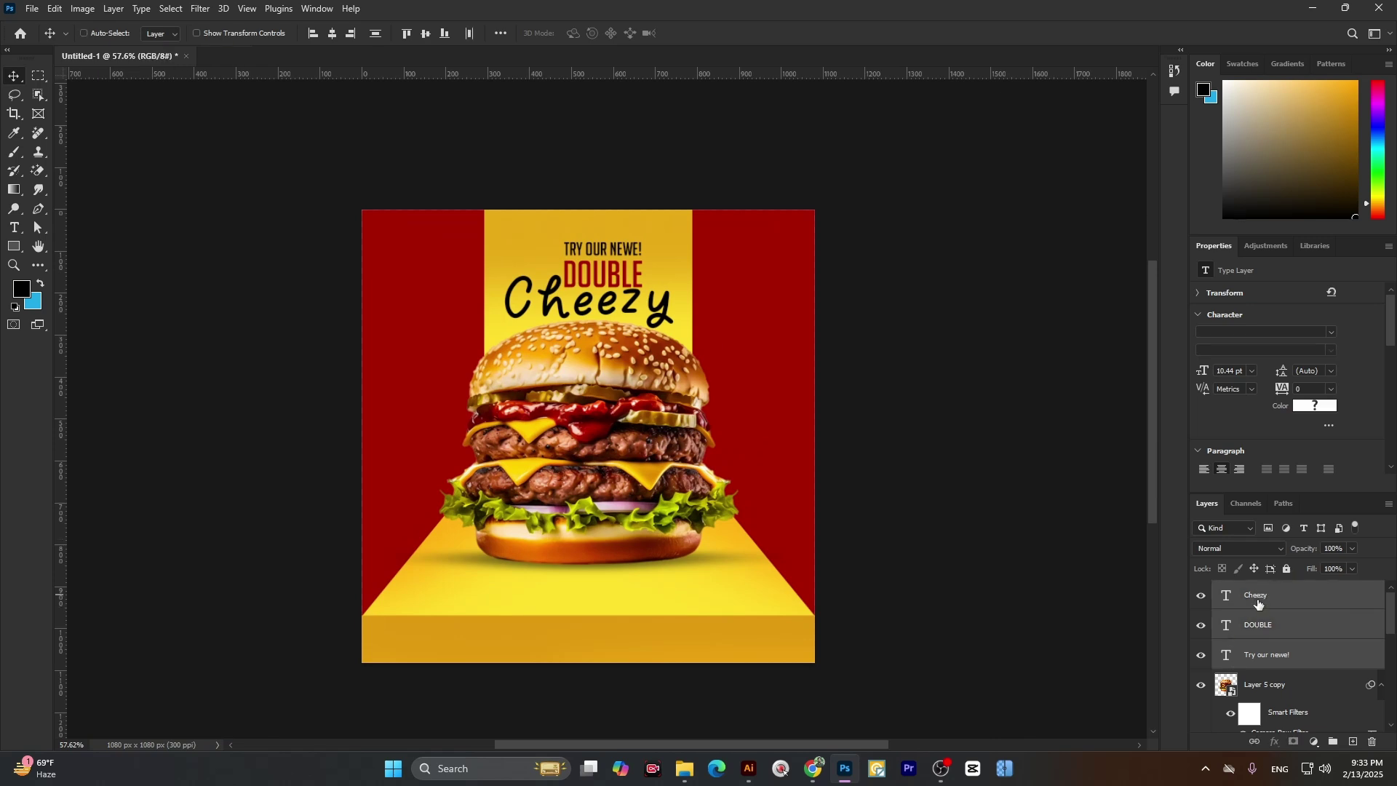
key(ctrl+g)
click(1201, 590)
click(1201, 591)
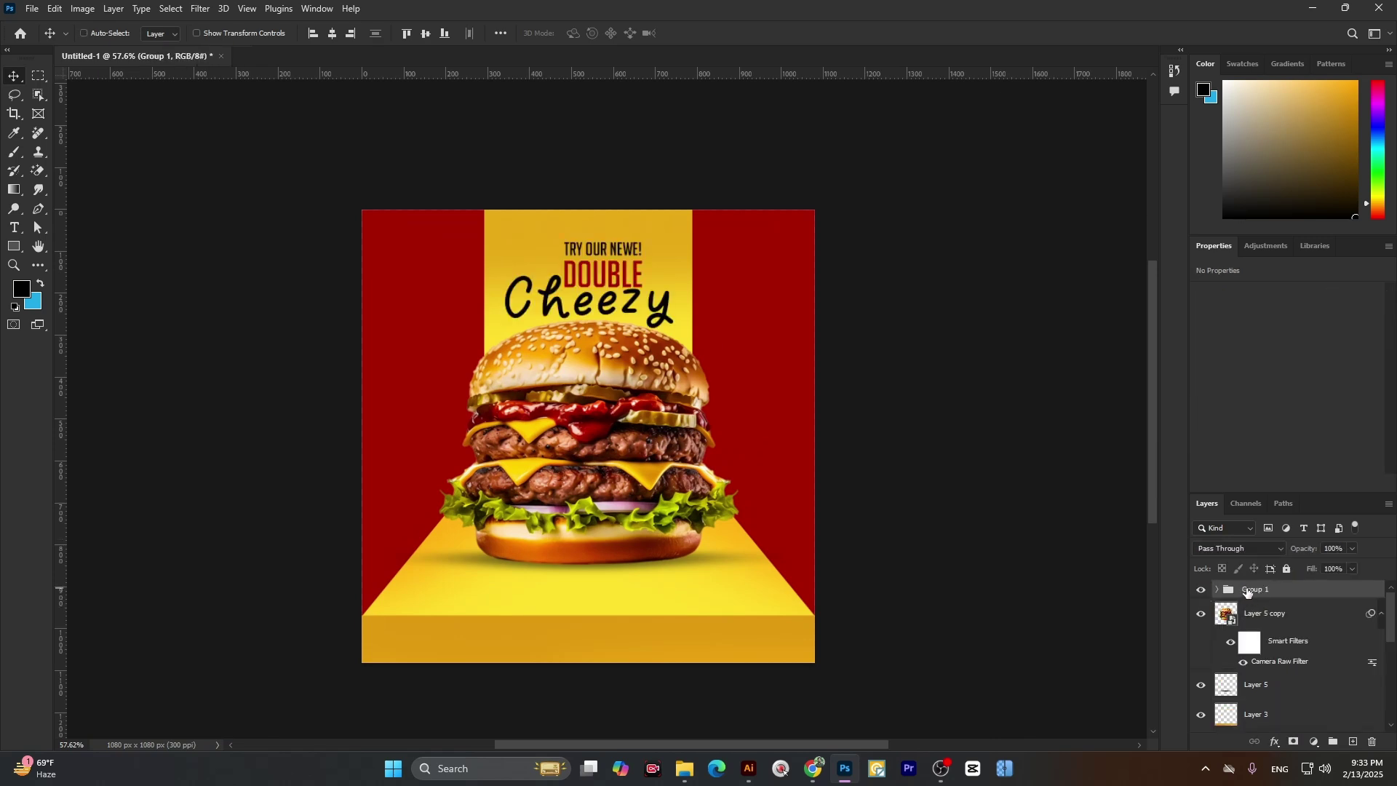
- Scale the headline text group down to about 88% and centre it above the burger
key(ctrl+t)
drag(678, 291, 606, 290)
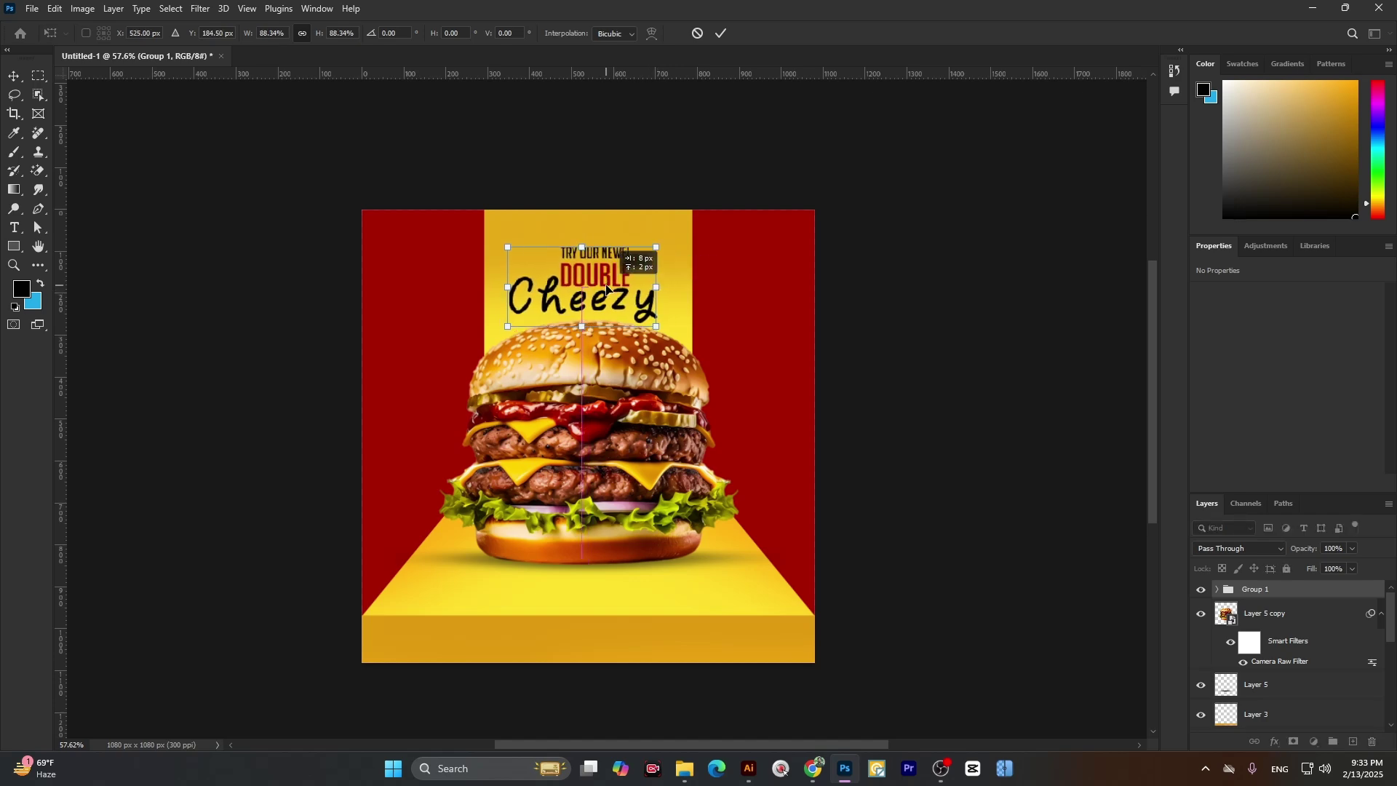
click(721, 32)
scroll(486, 227, down, 1)
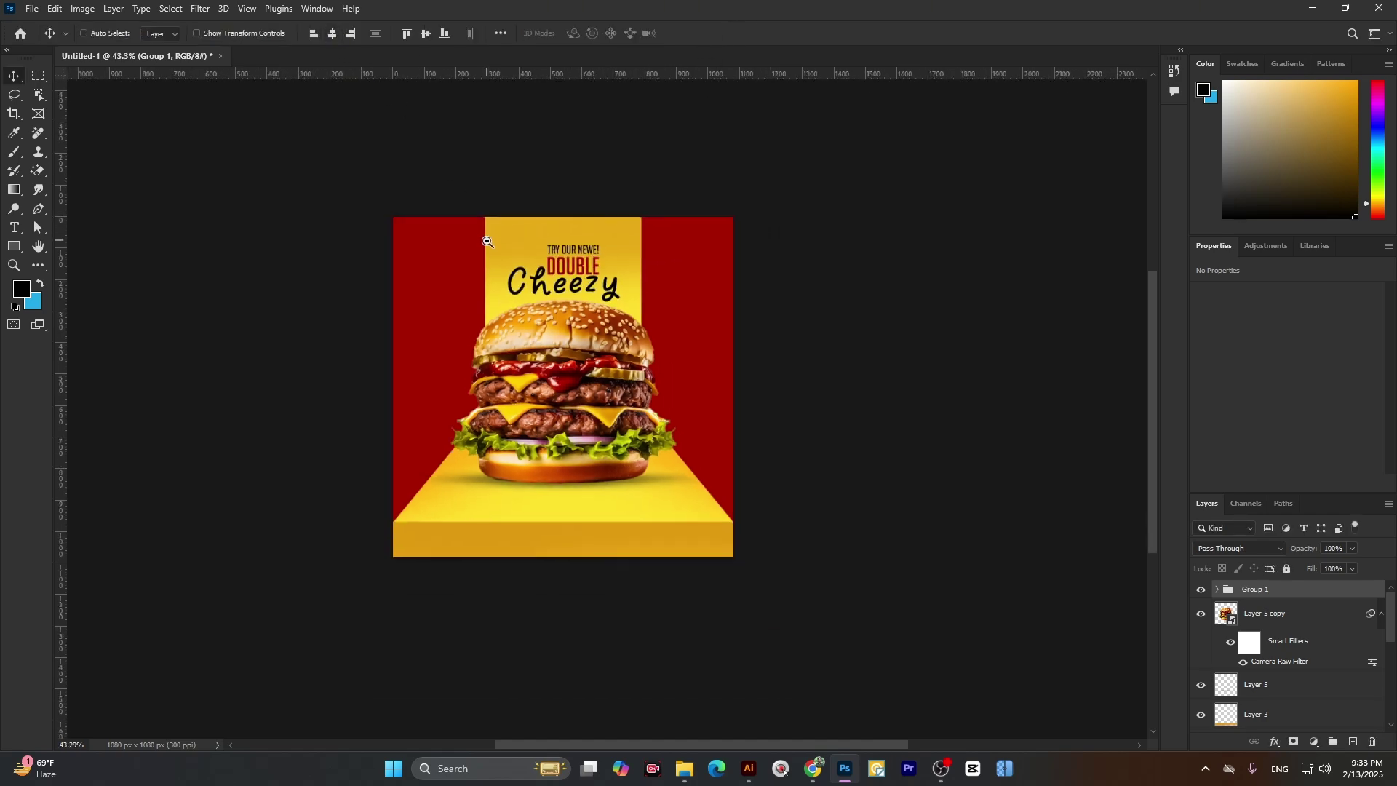
scroll(567, 279, up, 4)
scroll(567, 279, down, 3)
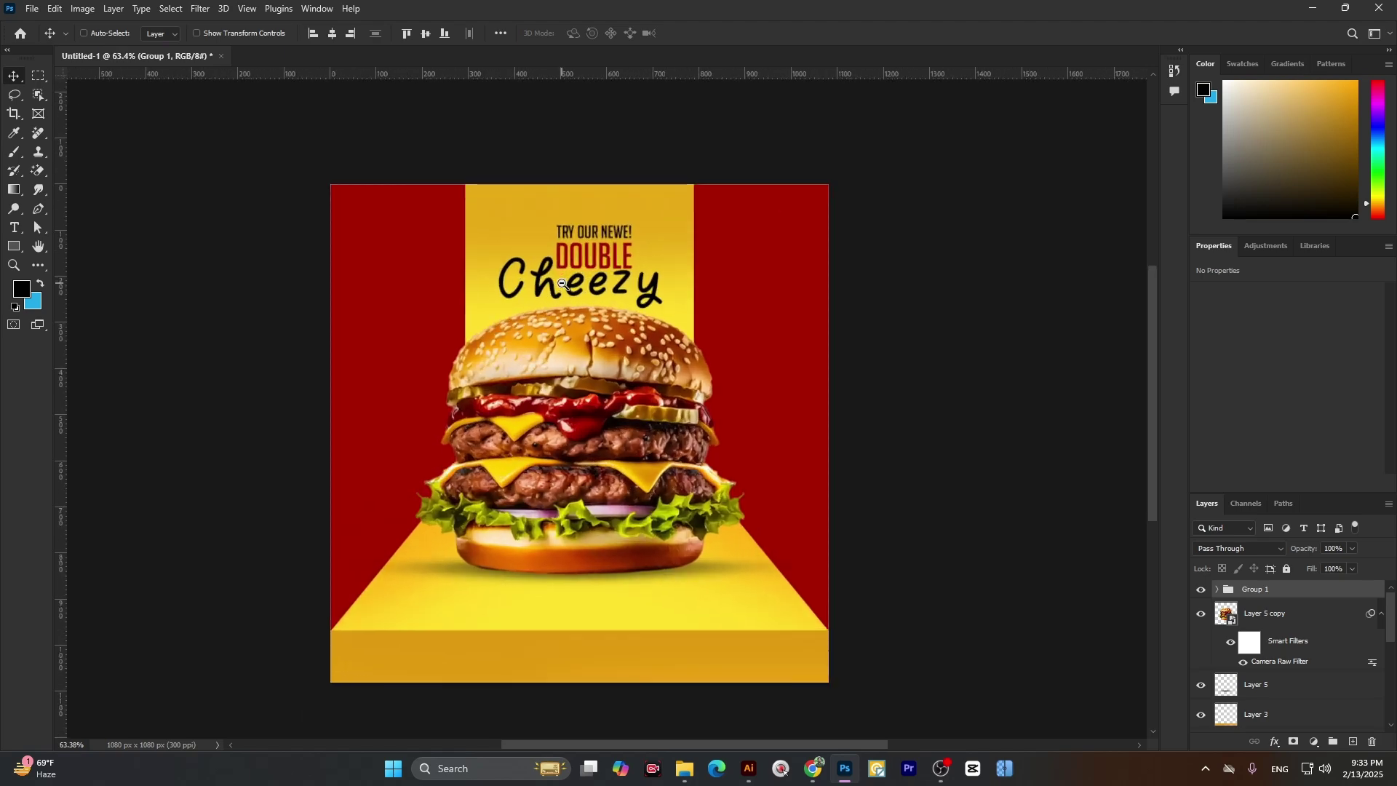
scroll(564, 284, down, 2)
scroll(600, 336, up, 2)
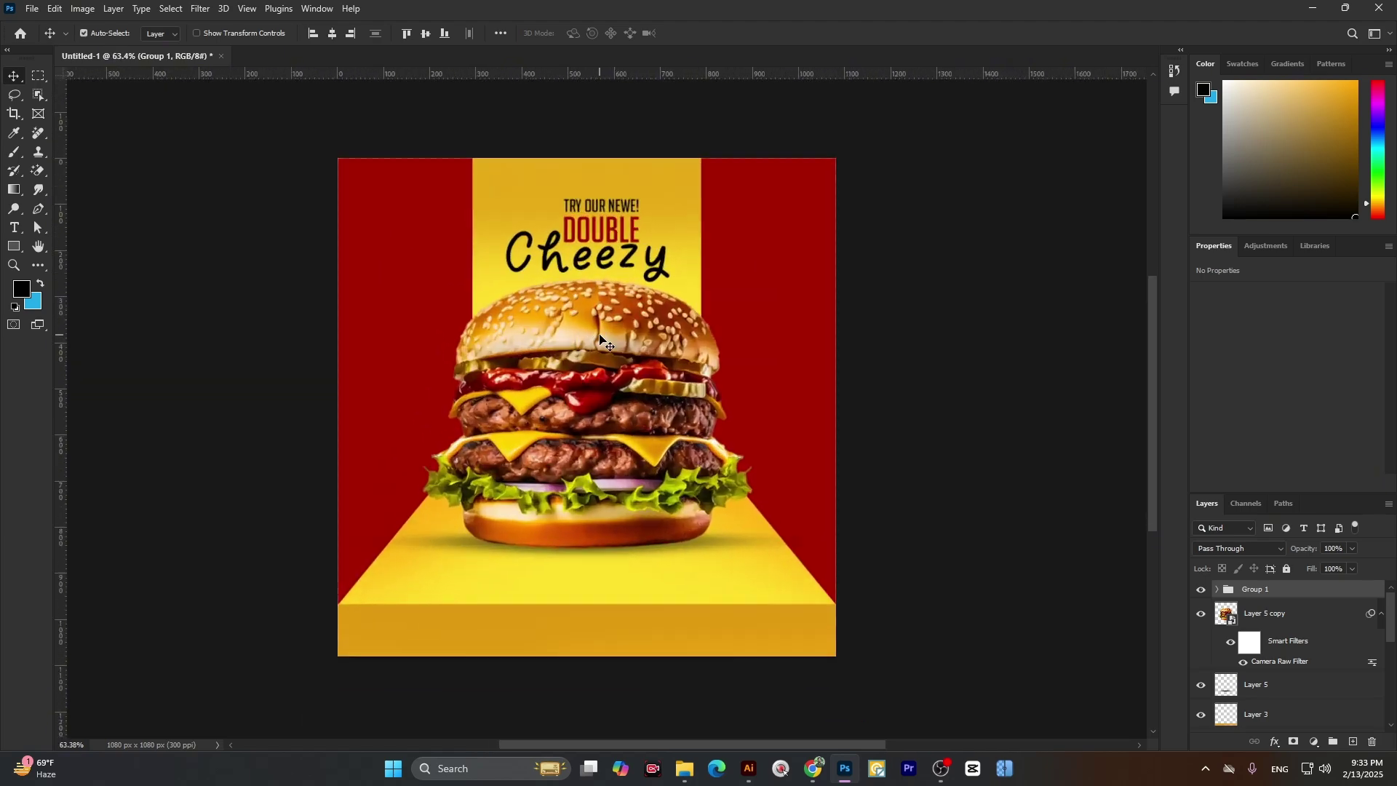
scroll(610, 375, down, 2)
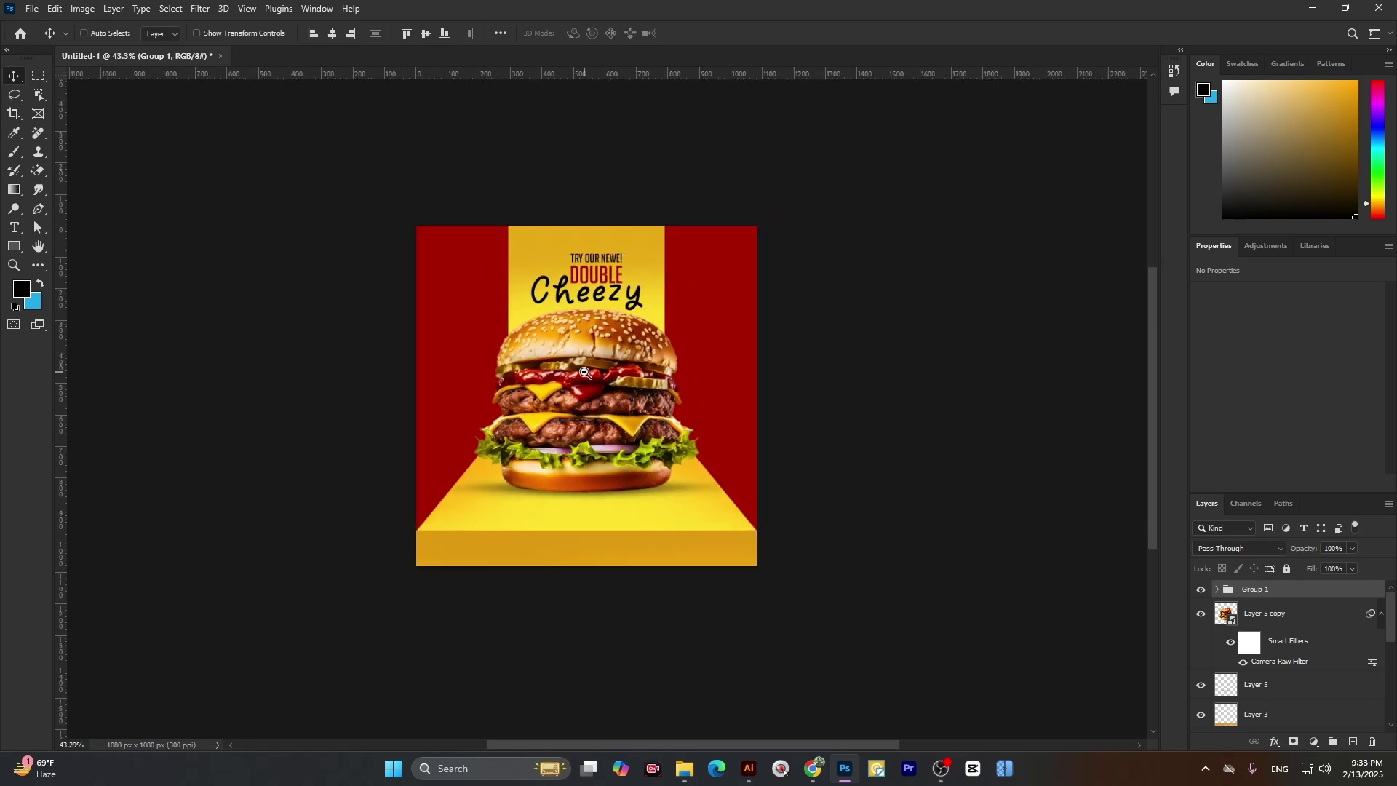
scroll(596, 399, up, 1)
scroll(597, 399, up, 1)
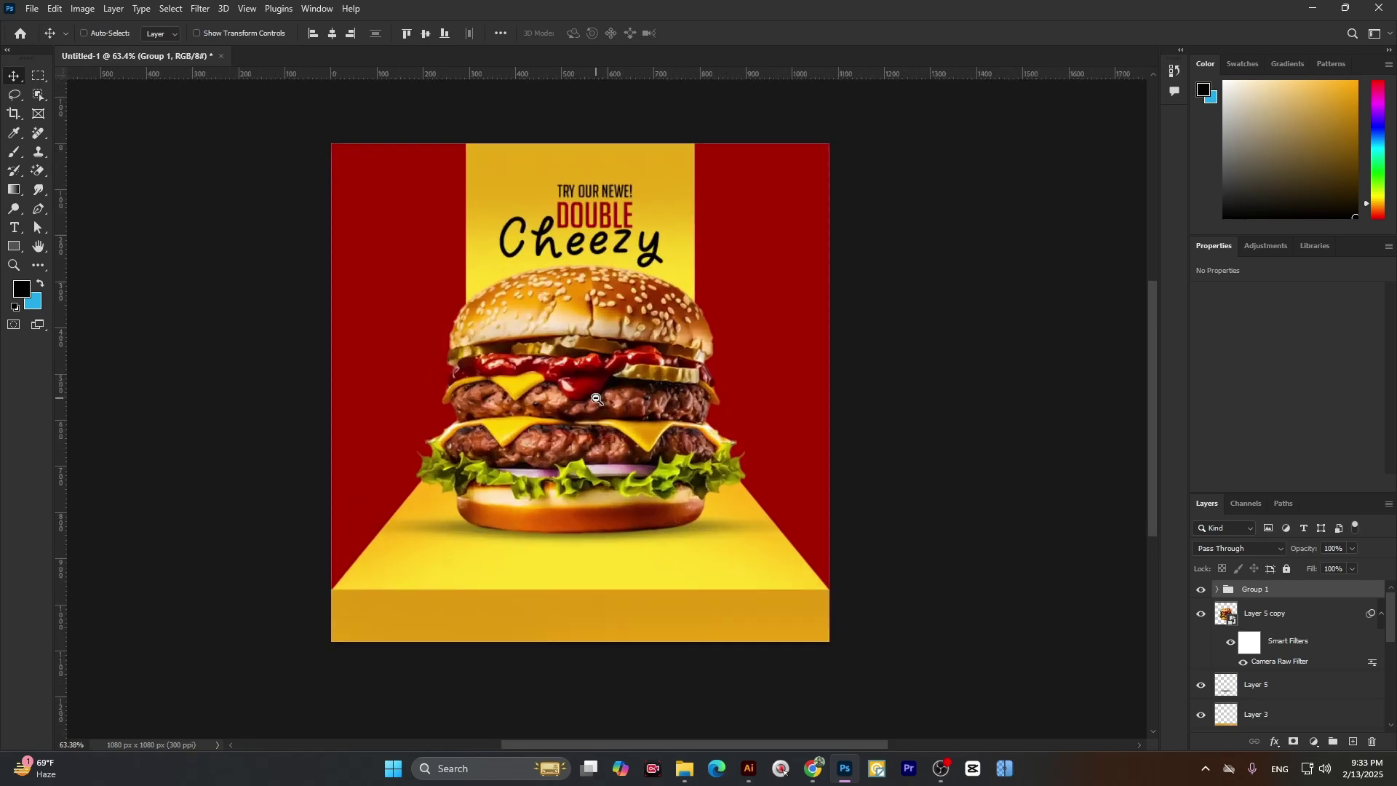
- Switch to Illustrator and create a new 4500 x 5400 px document from the recent presets
key(ctrl)
click(748, 769)
click(71, 10)
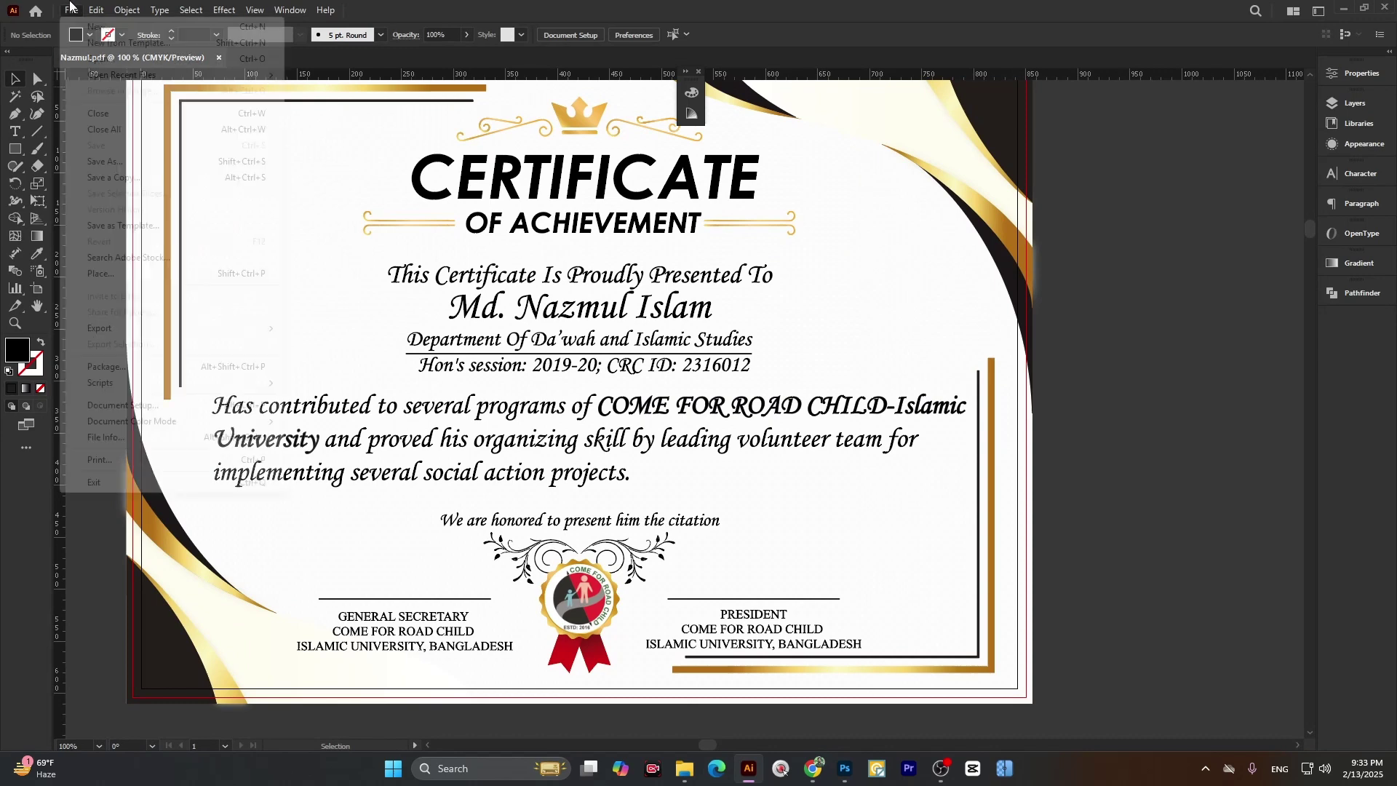
click(87, 27)
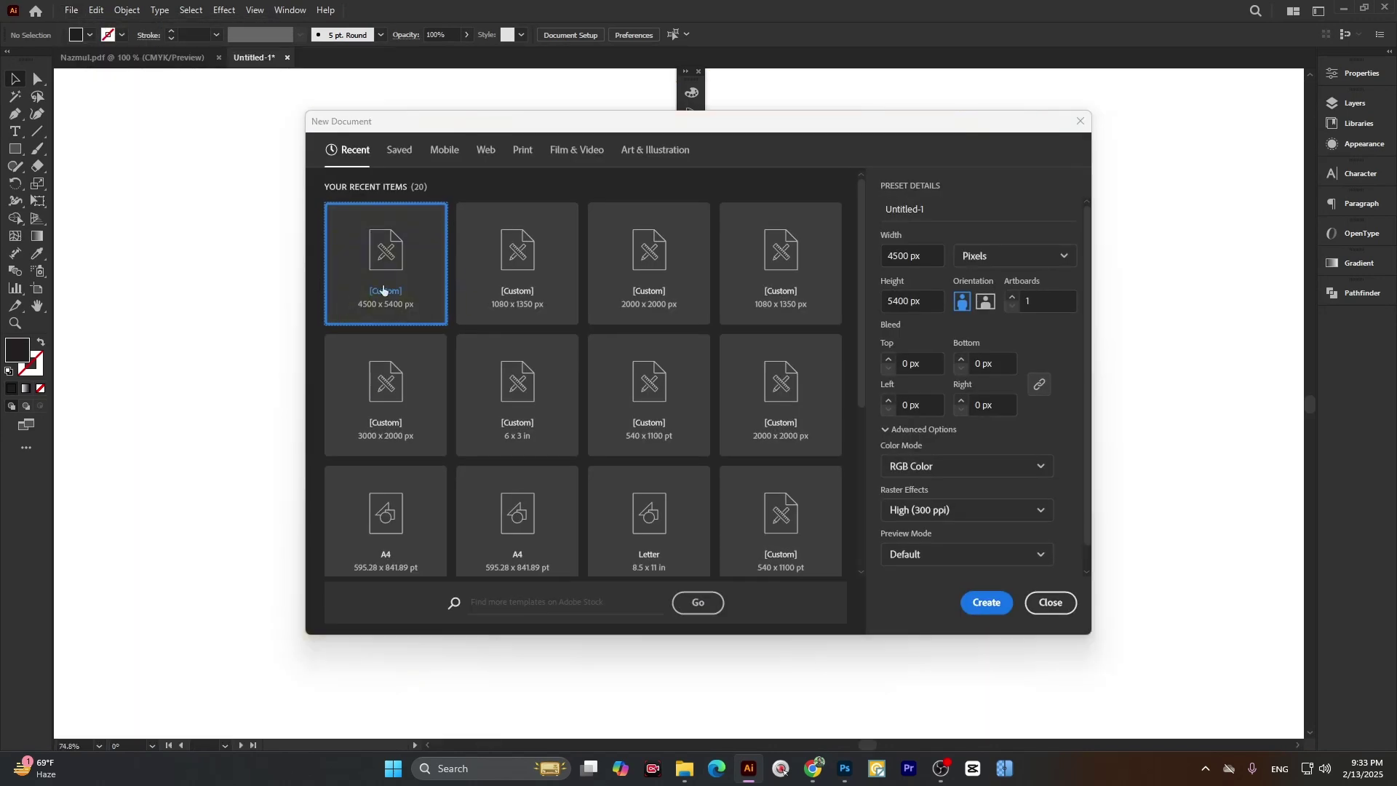
double_click(383, 290)
- Draw a circle about 1037.5 px in diameter with the Ellipse tool beside the artboard
click(20, 154)
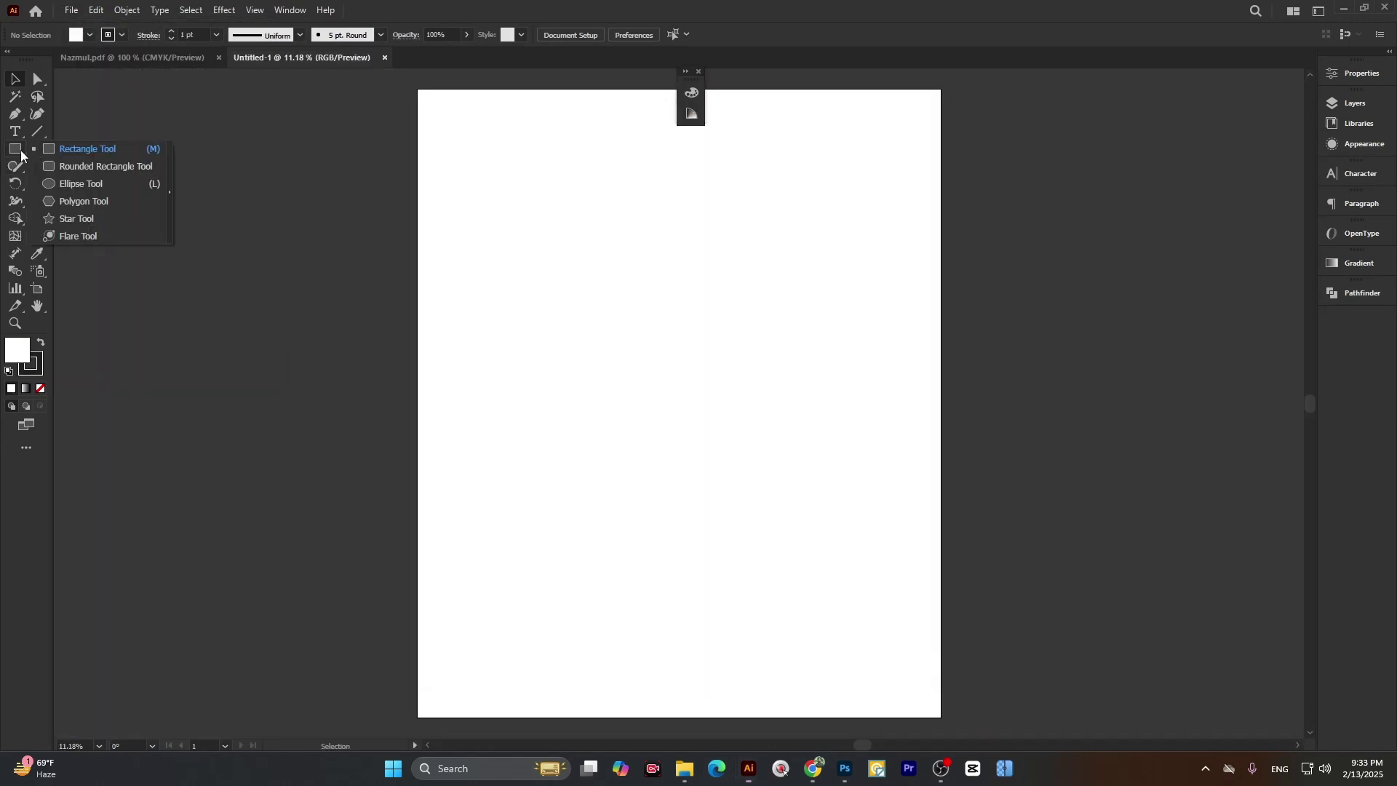
click(81, 183)
drag(245, 282, 290, 339)
- Apply the Zig Zag effect to the circle with 46 px absolute size, 7 ridges per segment and corner points
click(224, 11)
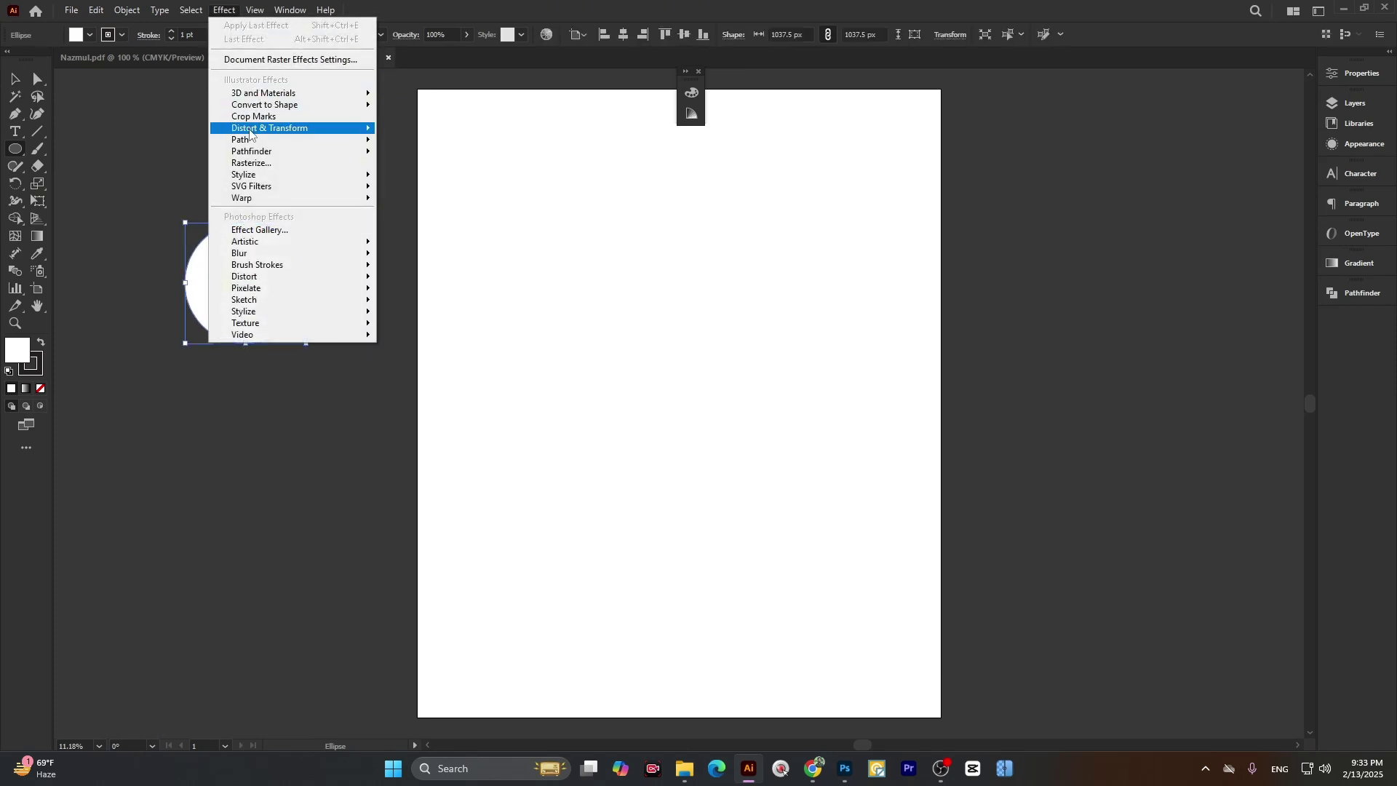
mouse_move(273, 128)
click(416, 227)
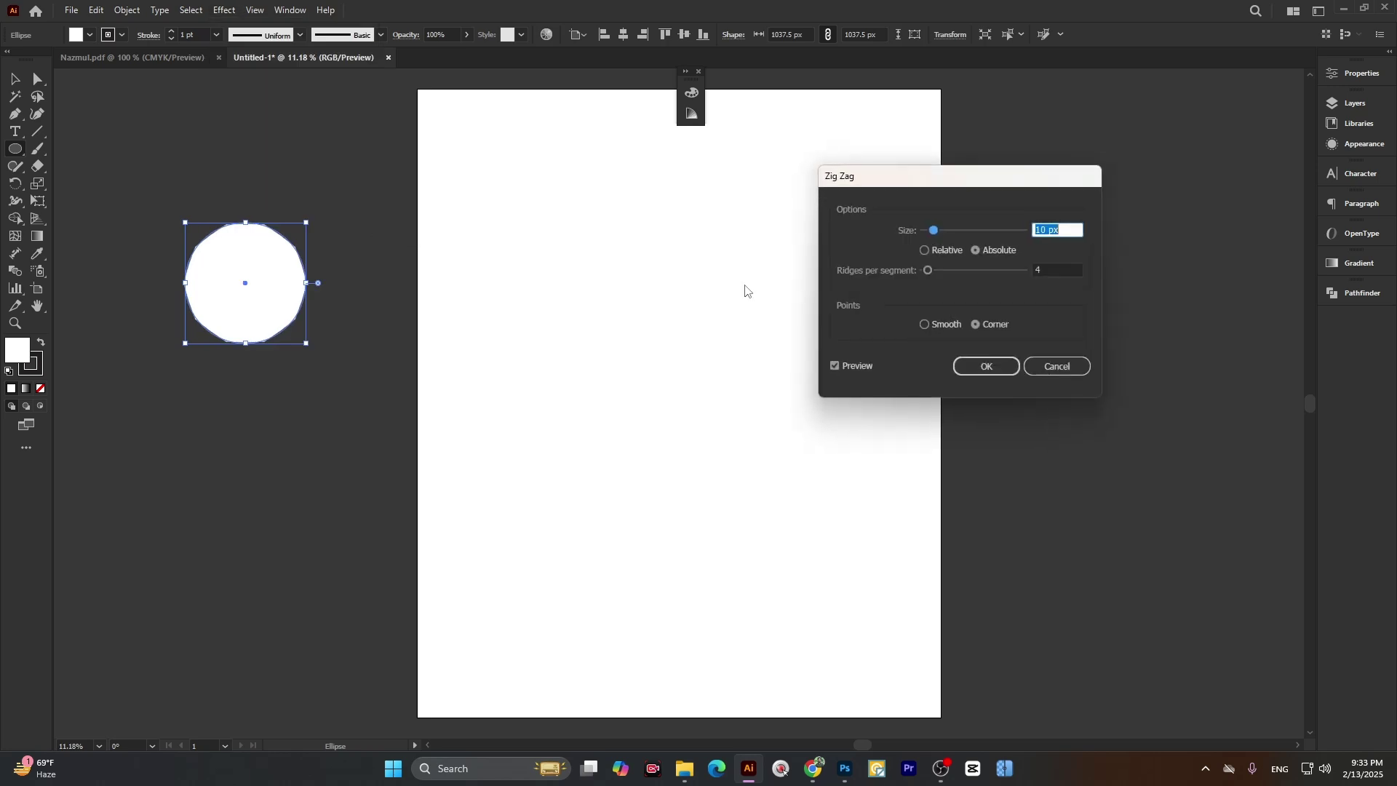
drag(936, 232, 928, 274)
click(976, 325)
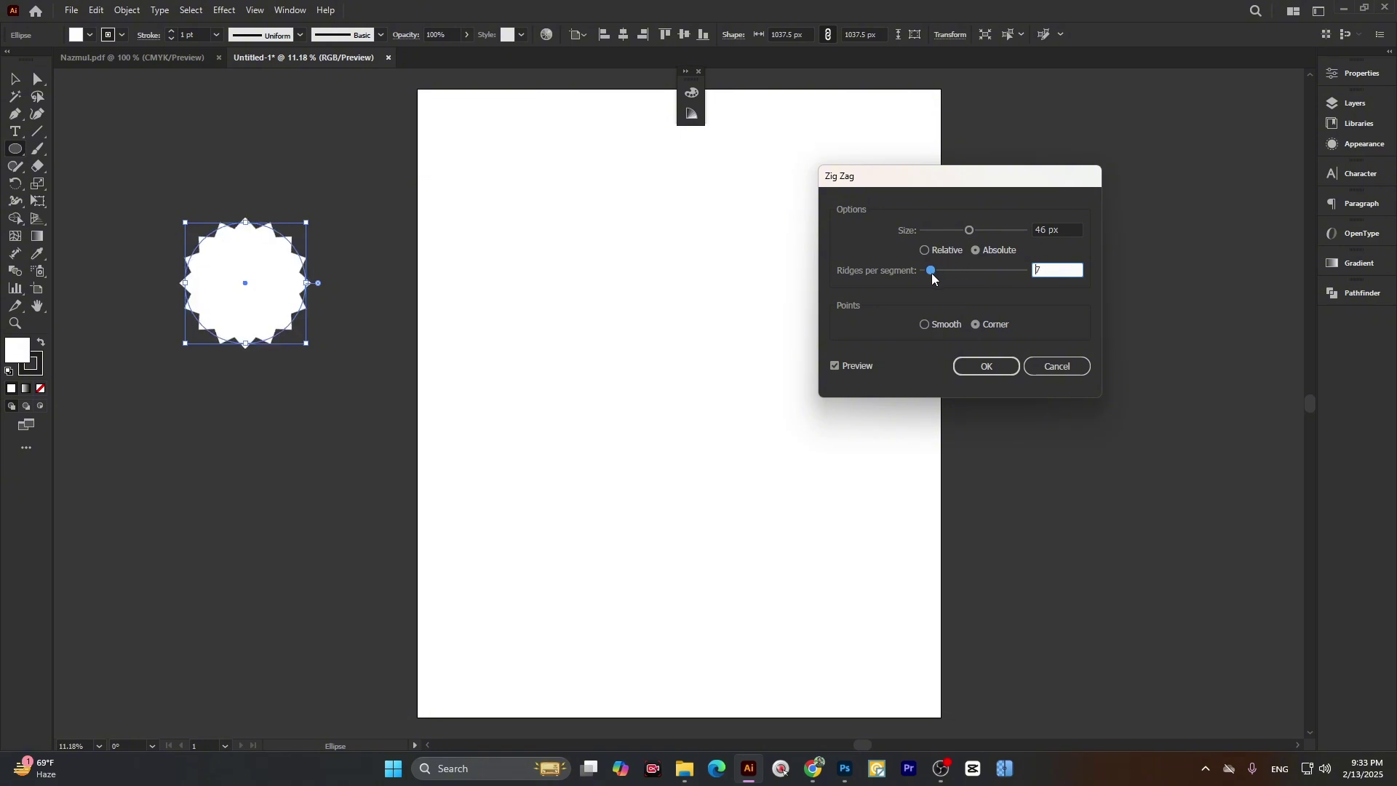
click(987, 367)
click(243, 256)
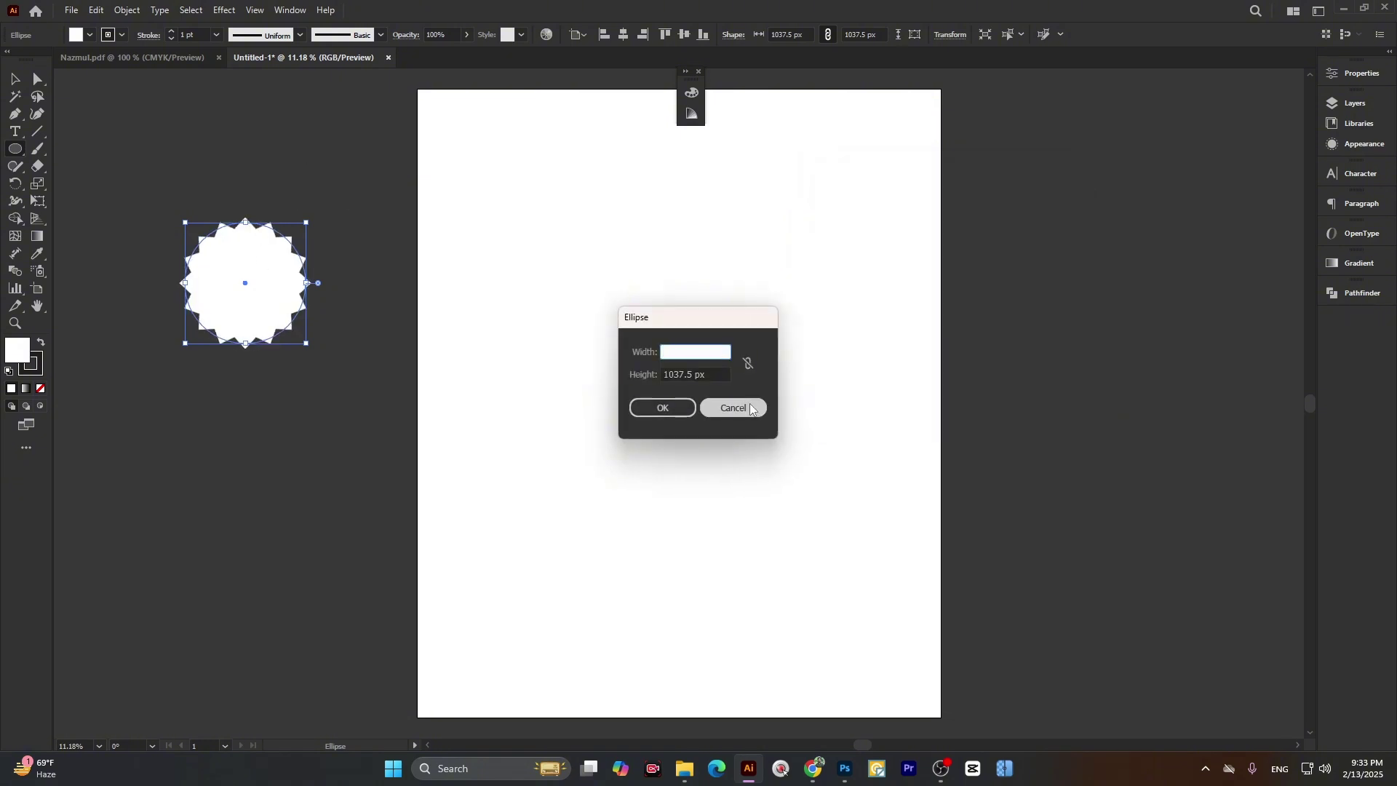
click(717, 406)
- Expand the appearance of the zigzag circle and round its corner points into a scalloped badge
key(v)
scroll(218, 256, up, 3)
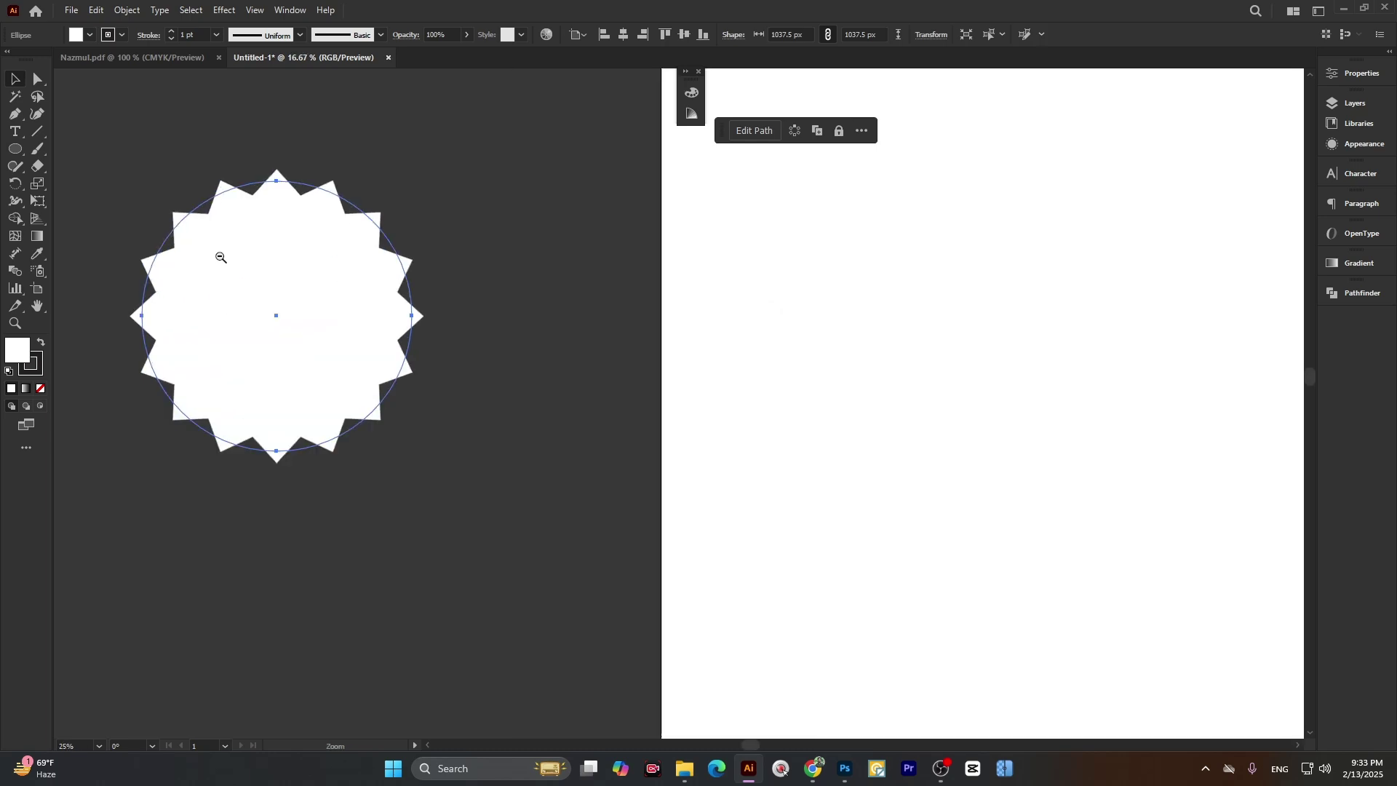
key(a)
click(134, 16)
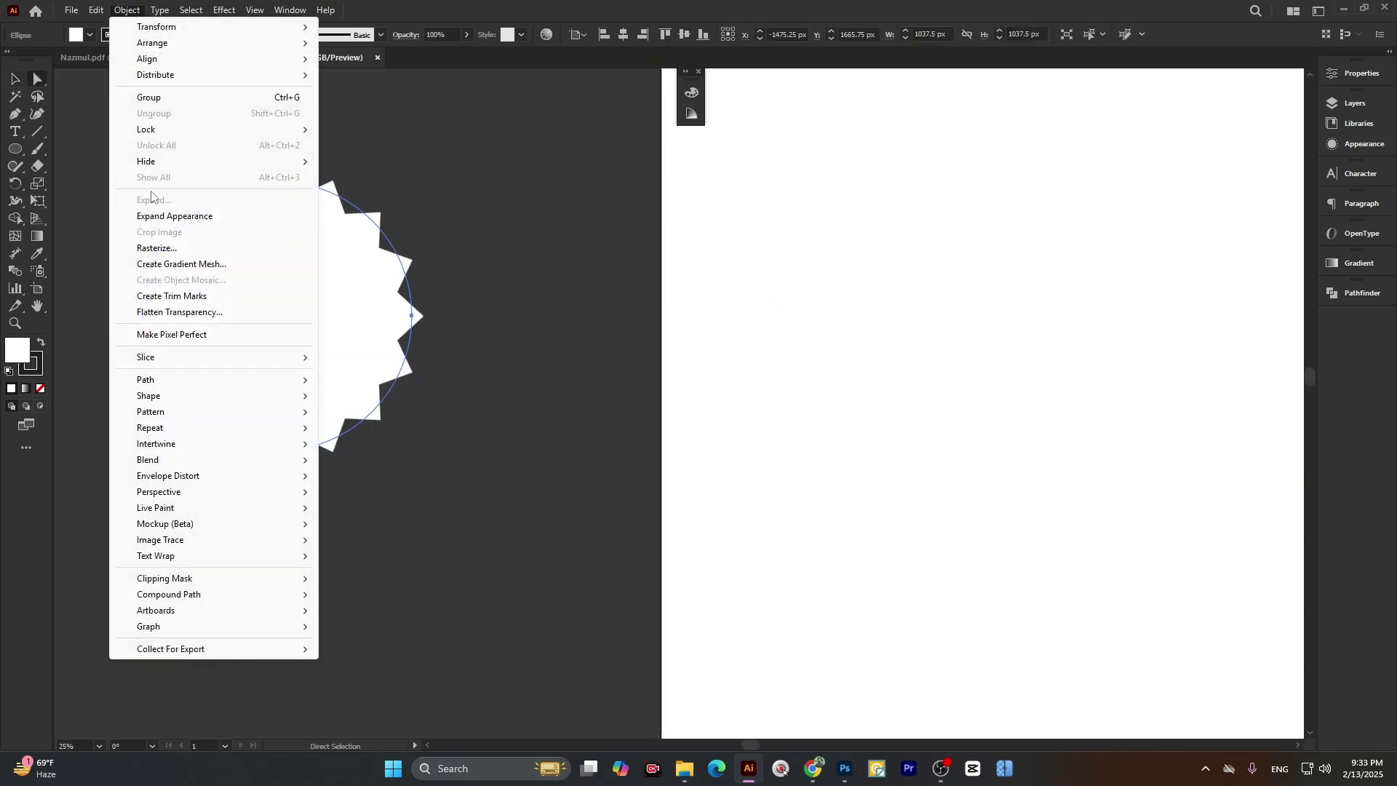
click(211, 212)
drag(224, 194, 226, 197)
- Copy the scalloped badge and paste it as pixels into the burger poster in Photoshop
key(v)
click(200, 169)
drag(294, 297, 343, 334)
key(ctrl+c)
click(844, 768)
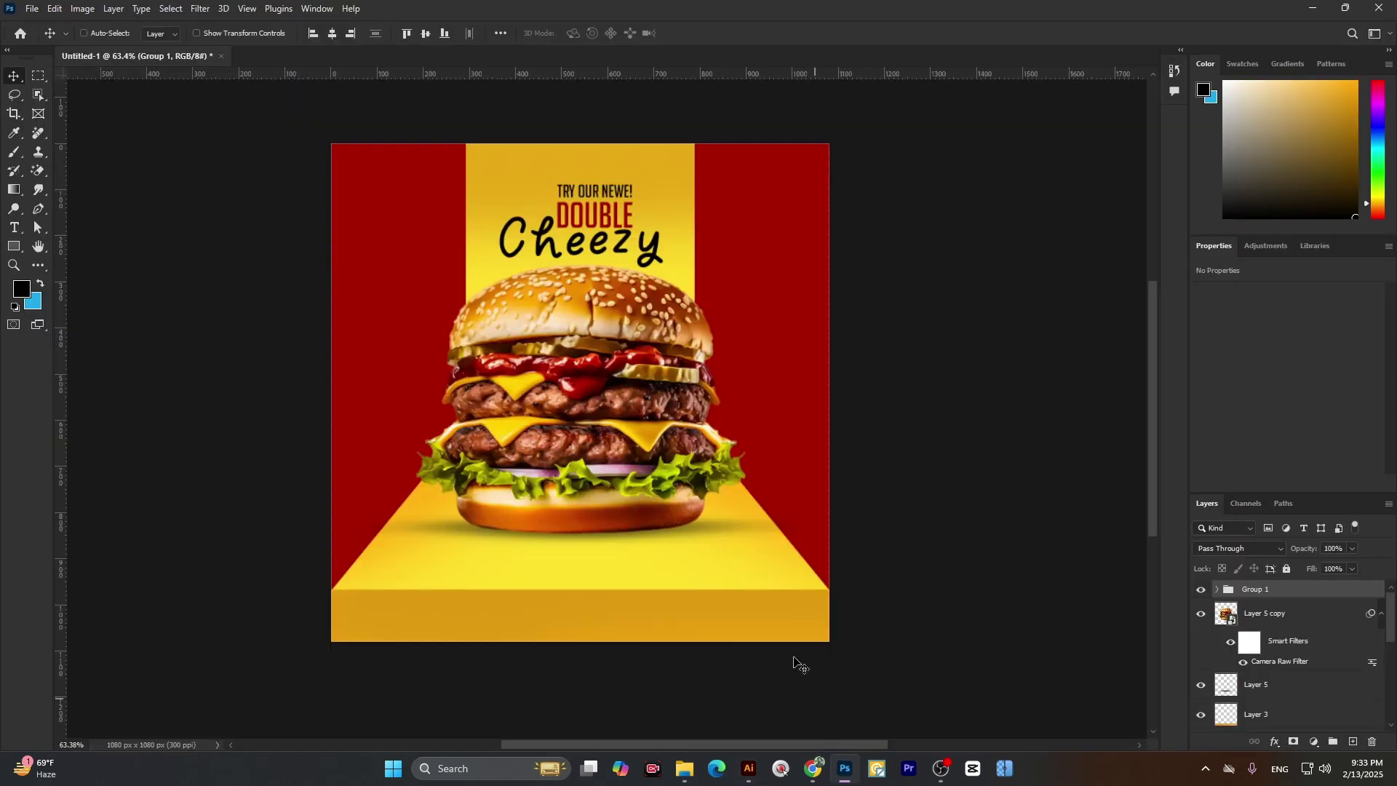
key(ctrl+v)
click(757, 204)
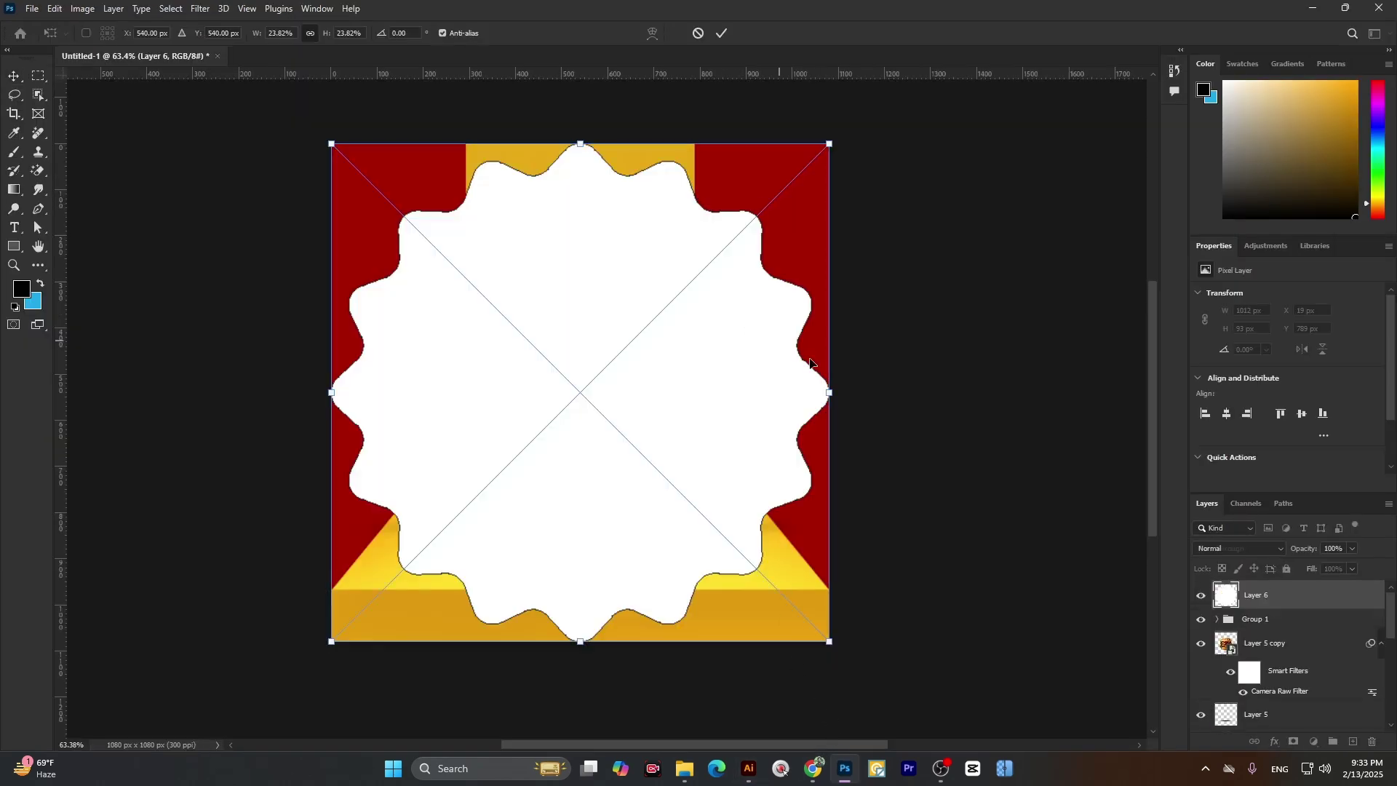
- Scale the pasted badge down to about 164 x 165 px and place it against the burger's left side by the patties
drag(831, 391, 449, 375)
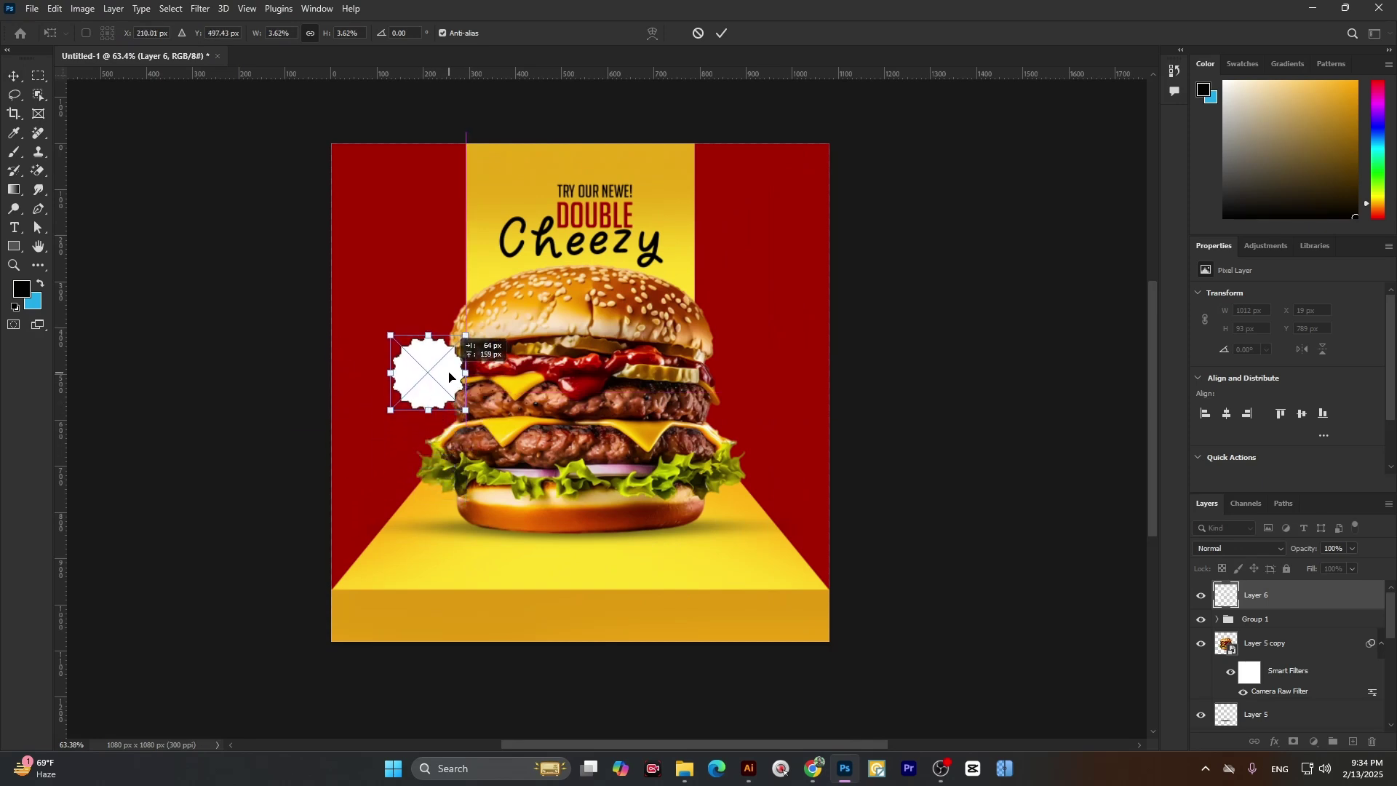
click(724, 33)
scroll(469, 365, up, 3)
drag(426, 374, 422, 450)
scroll(458, 377, down, 3)
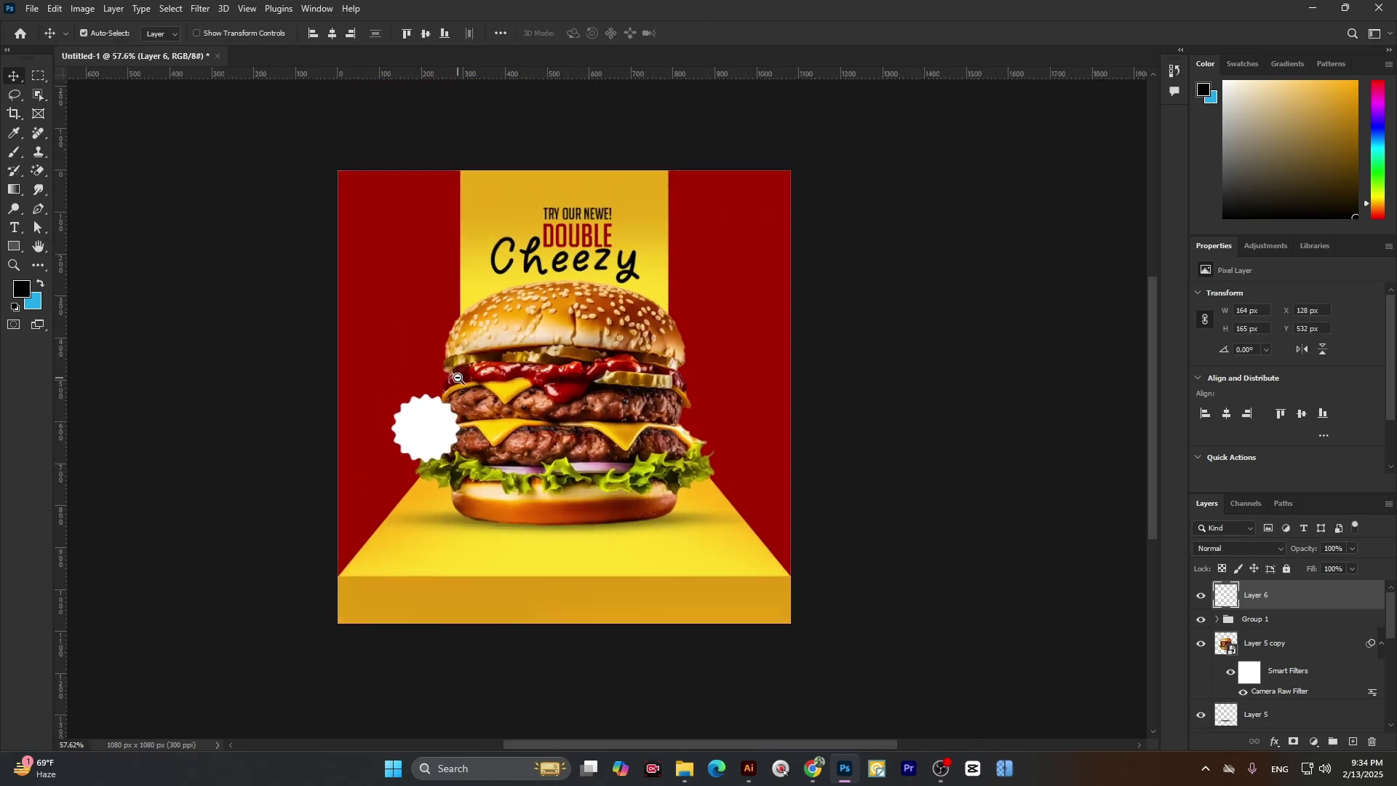
scroll(457, 377, up, 2)
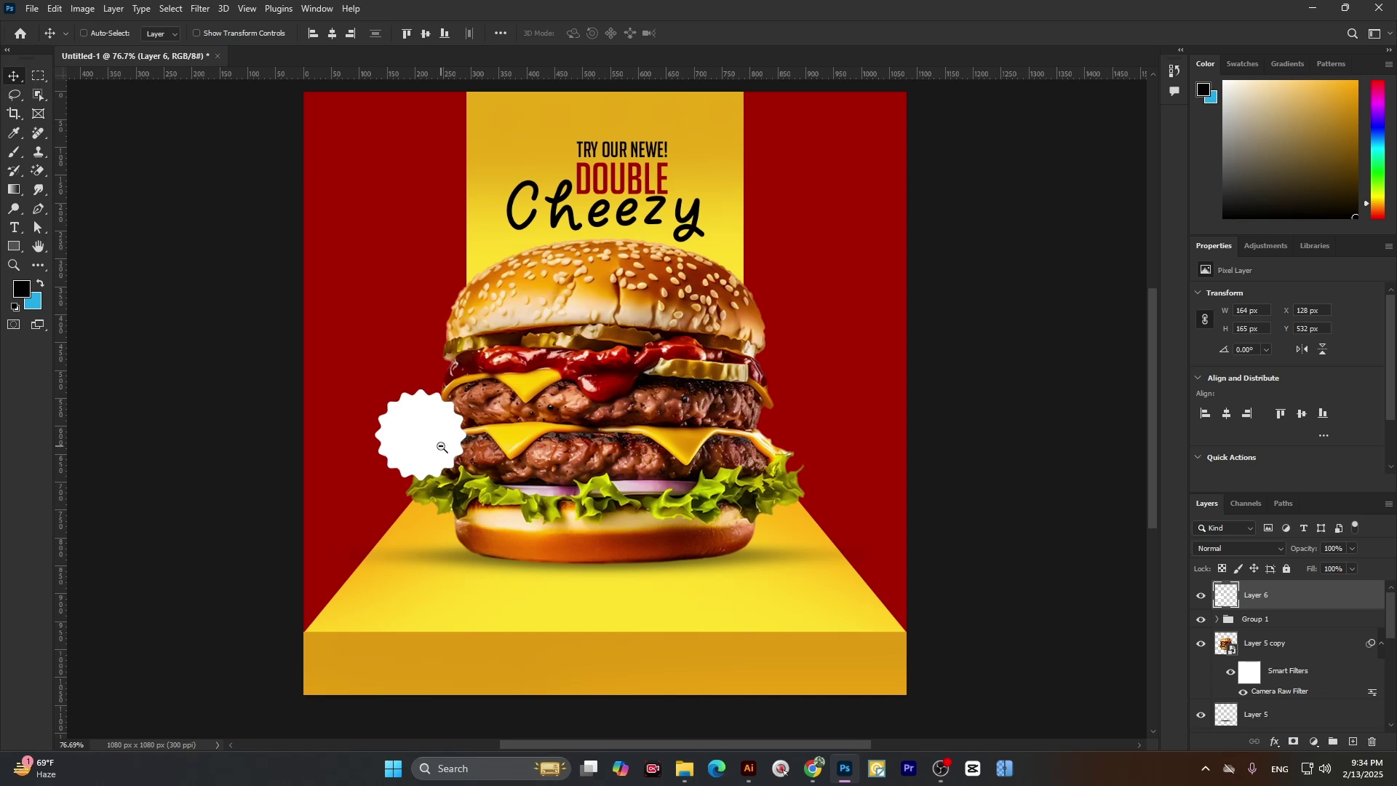
scroll(441, 448, up, 1)
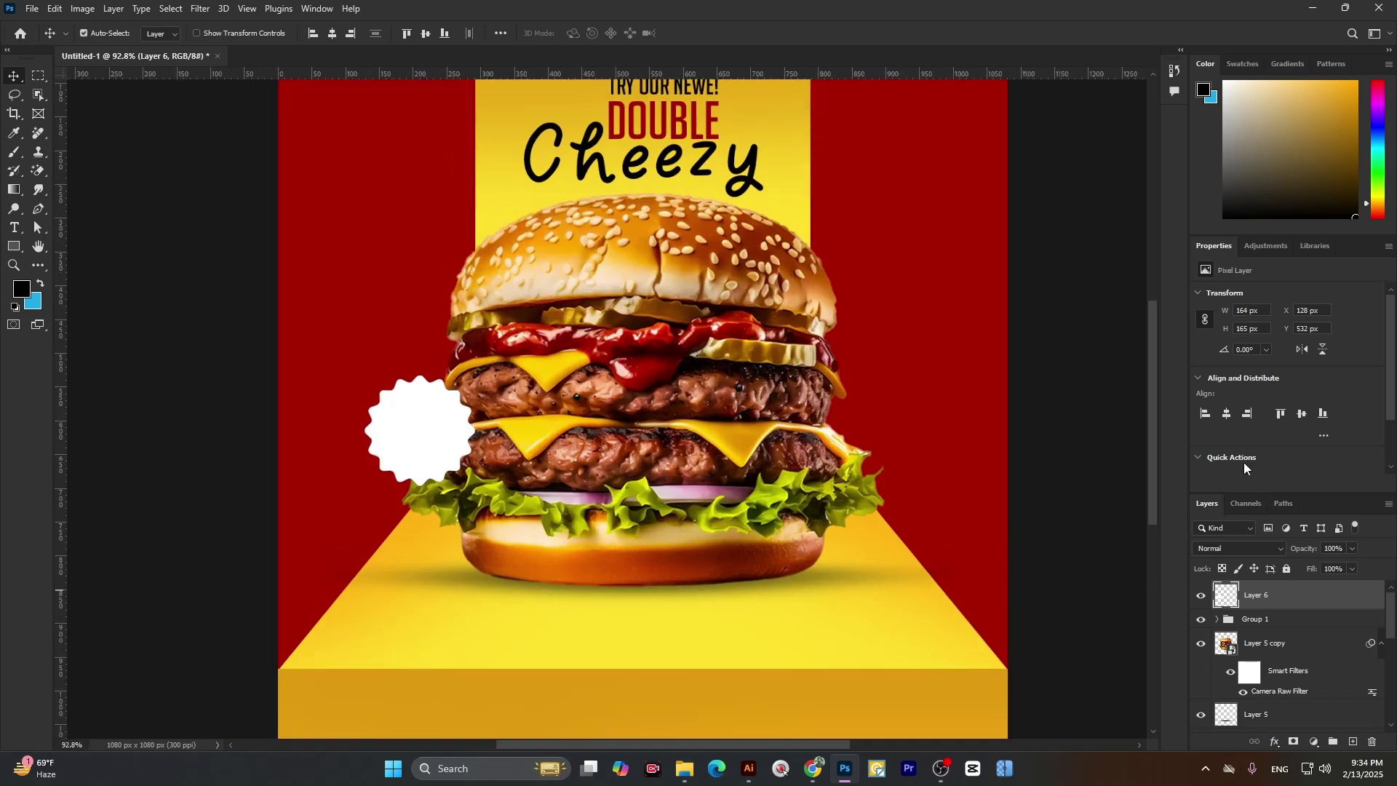
- Add a Color Overlay to the badge layer using yellow ffd000 sampled from the burger's cheese
click(1274, 741)
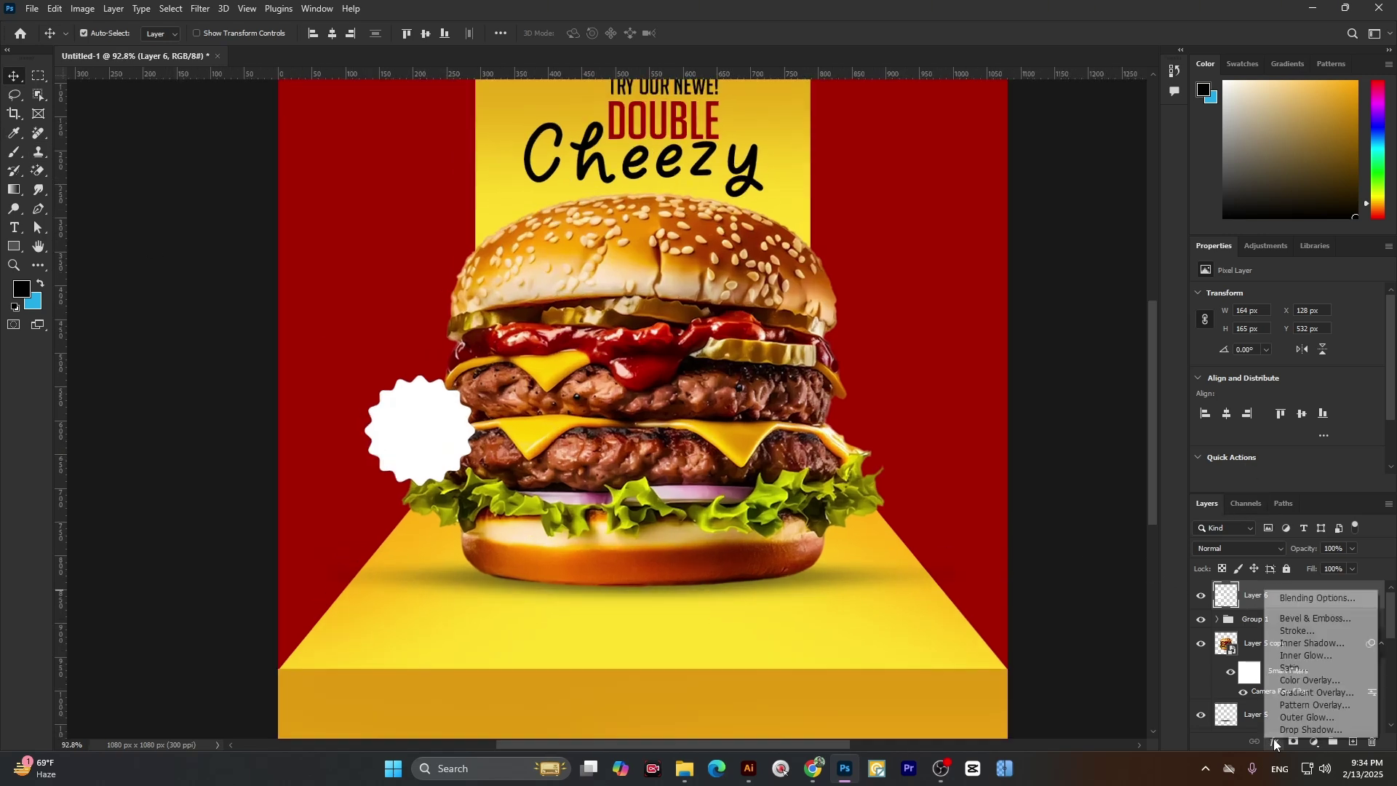
click(1306, 679)
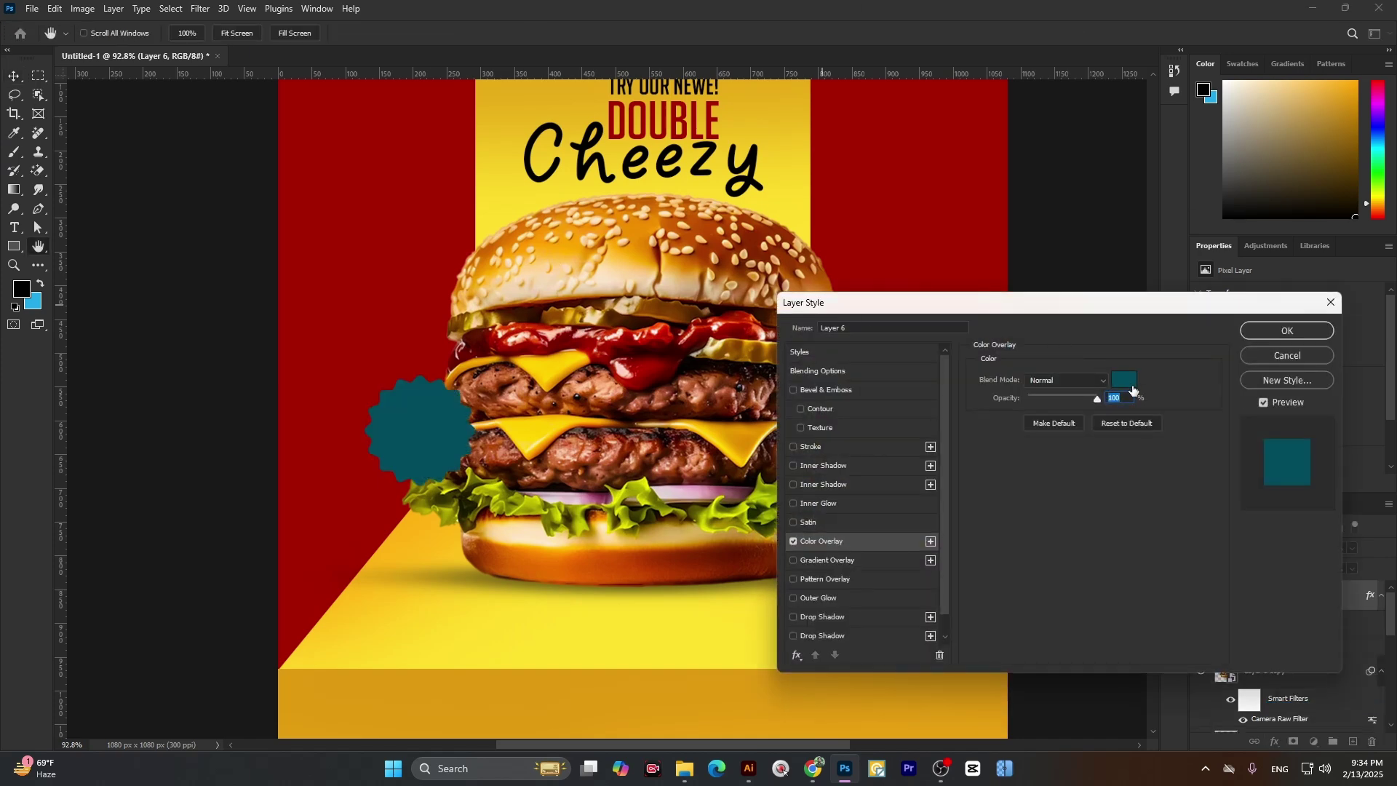
click(1124, 381)
click(457, 682)
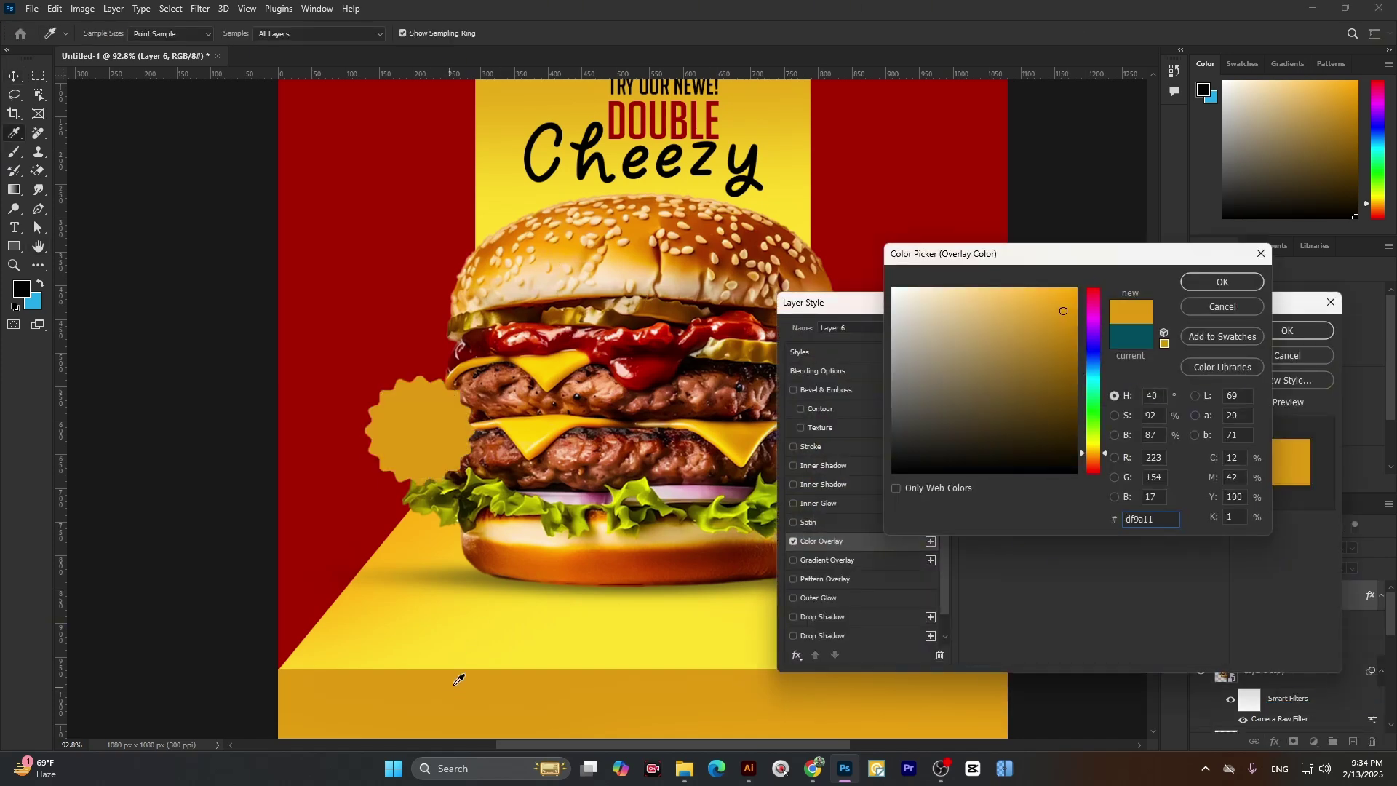
click(790, 177)
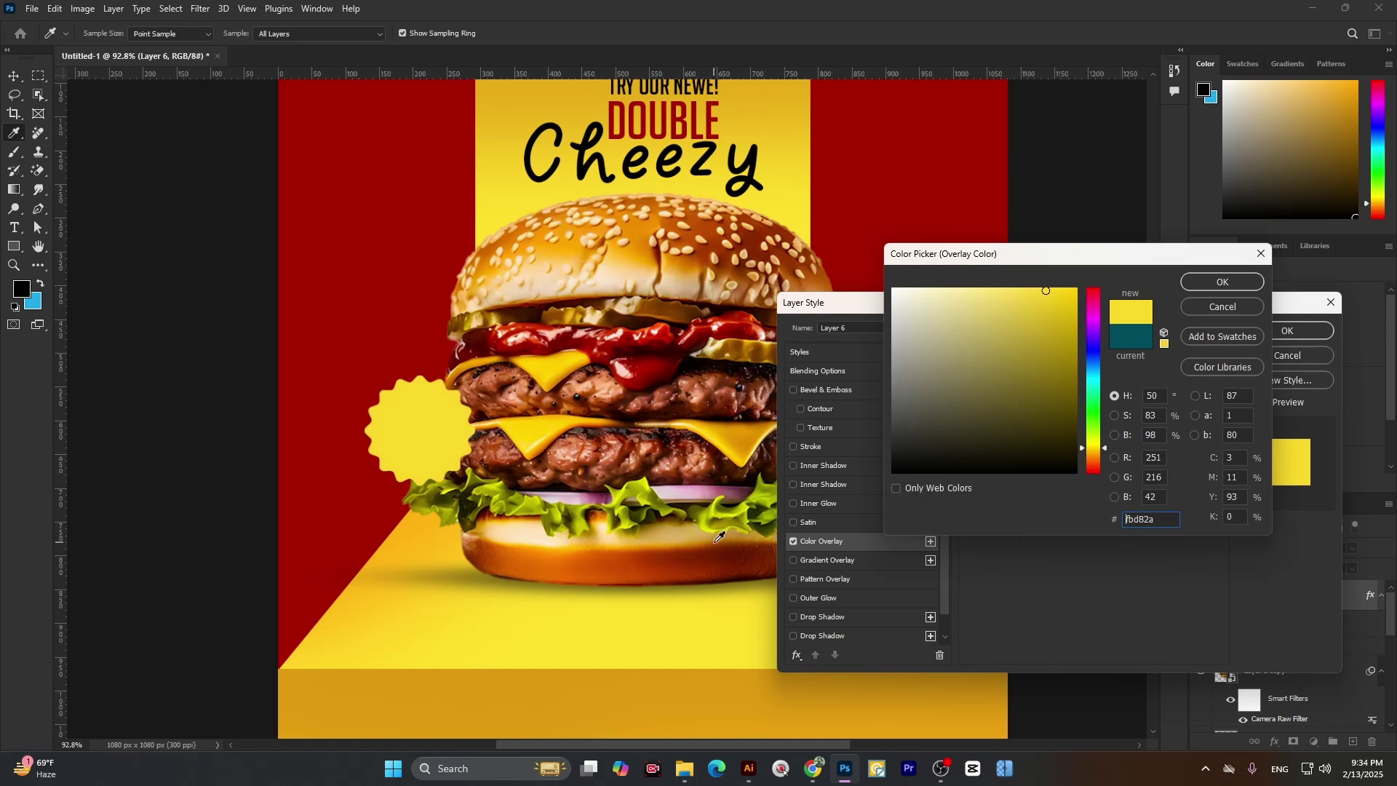
click(367, 604)
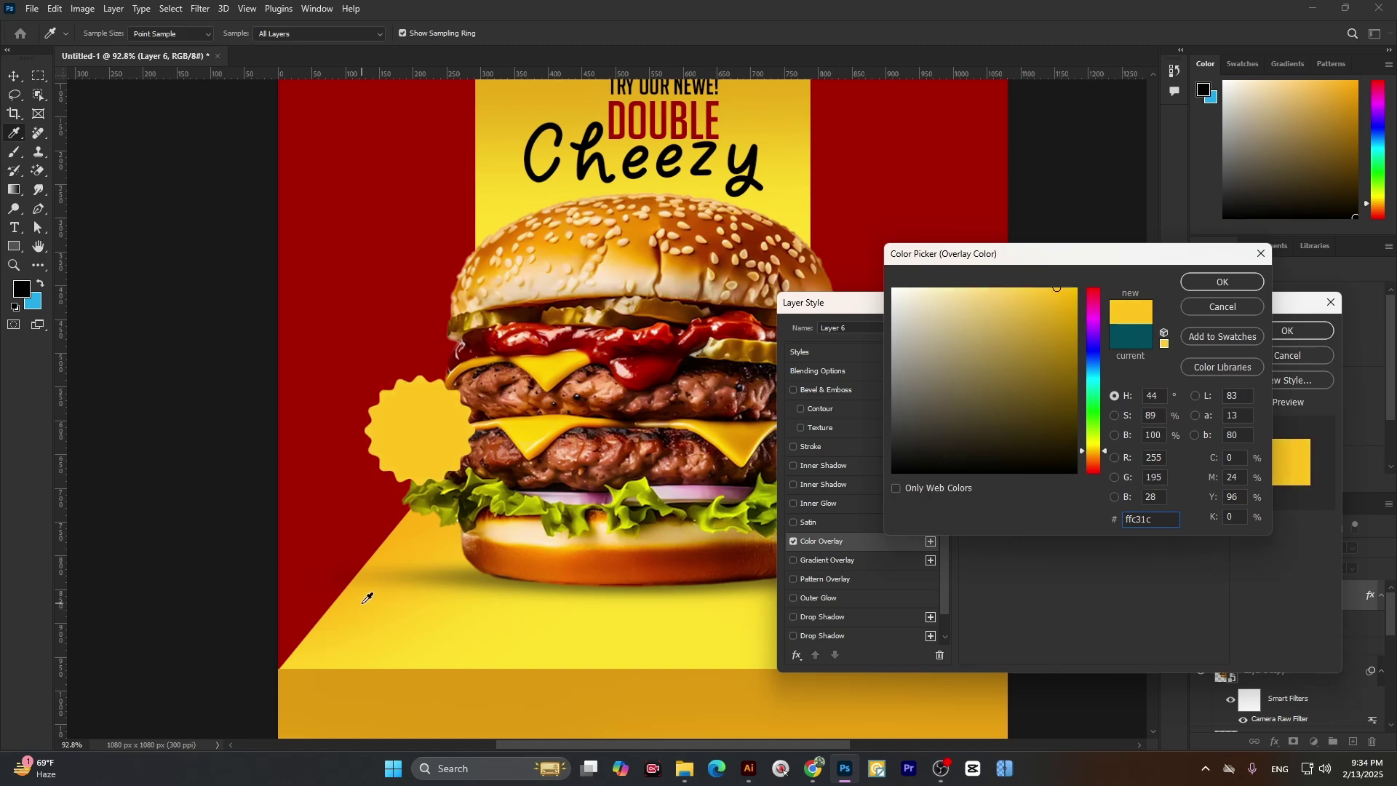
click(554, 426)
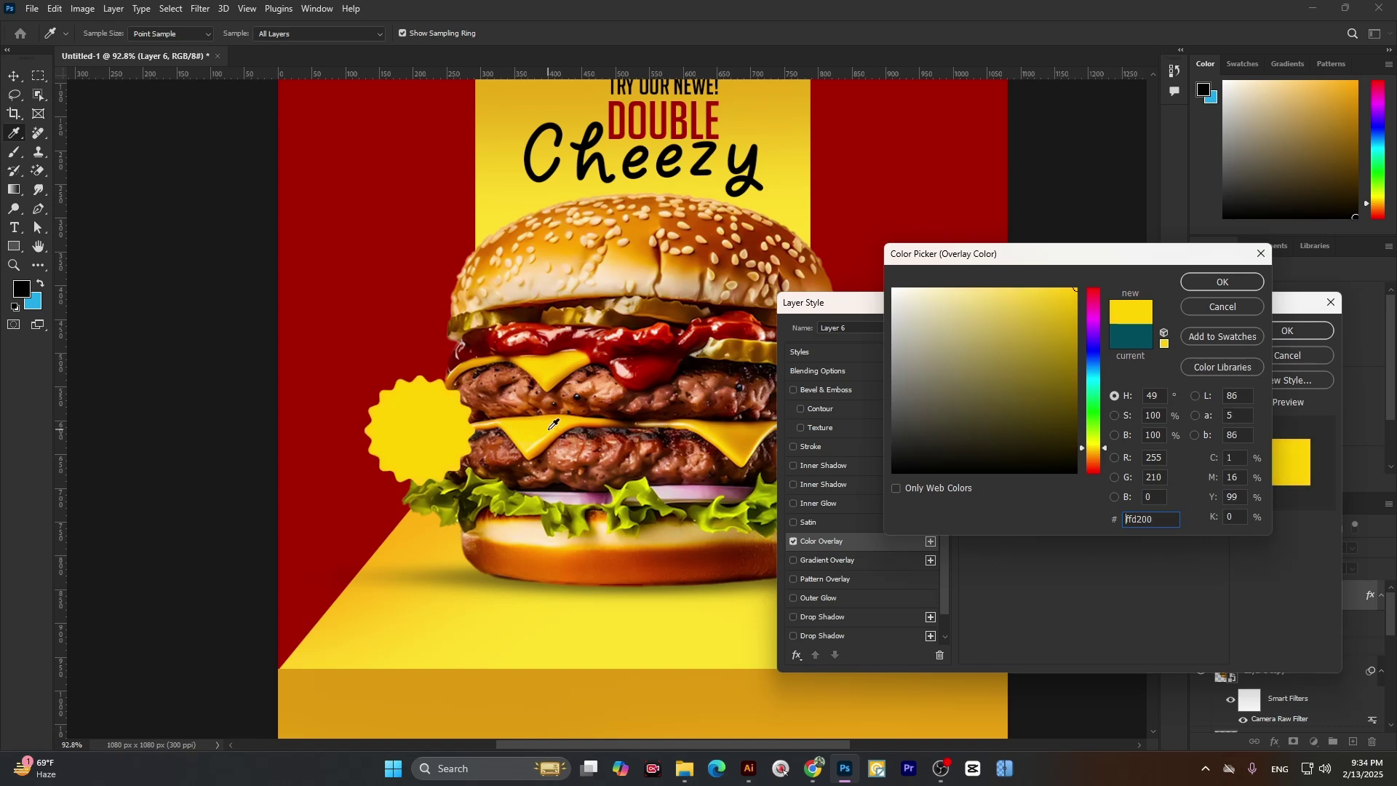
click(1247, 289)
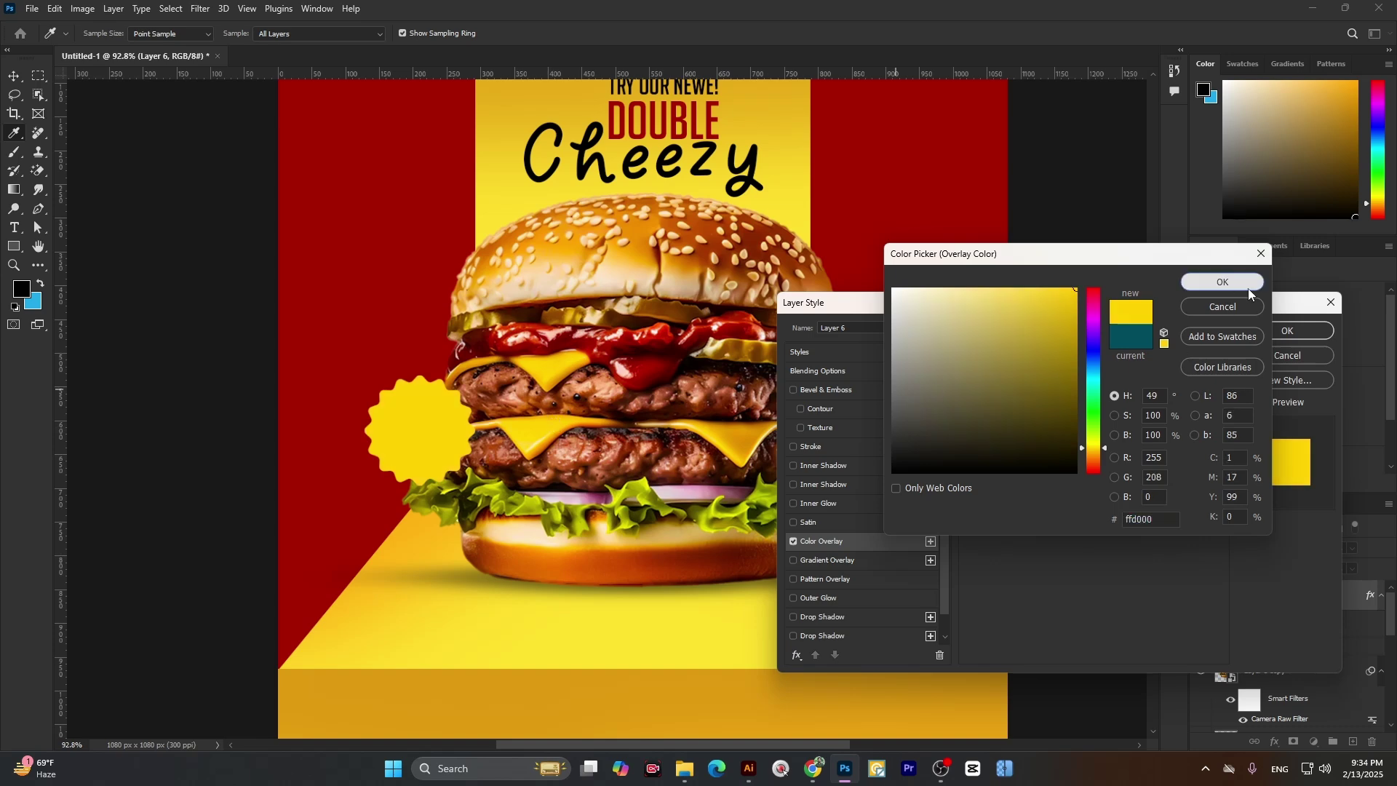
click(1287, 332)
scroll(487, 385, down, 5)
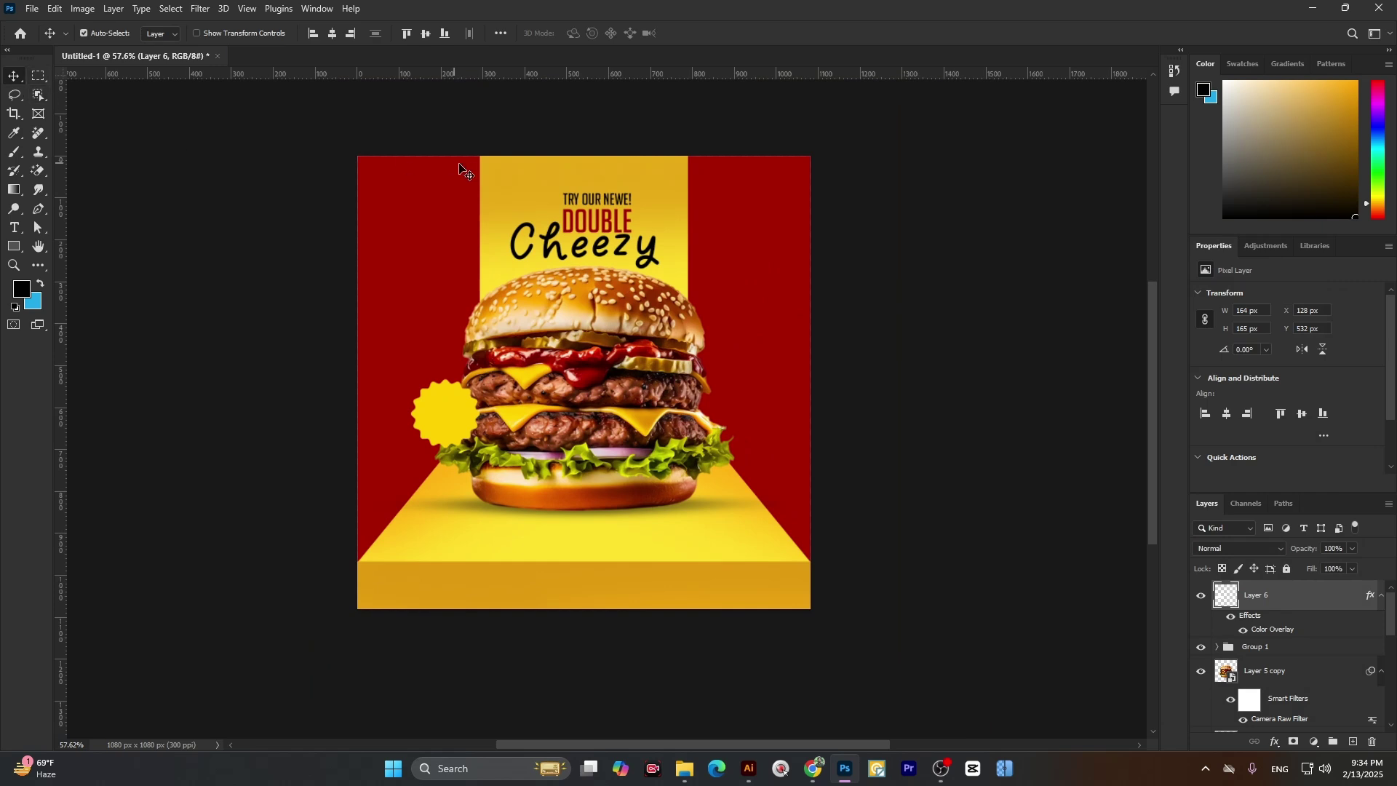
- Duplicate the Try our newe! text onto the yellow badge and move the copy's layer above the badge layer
key(ctrl)
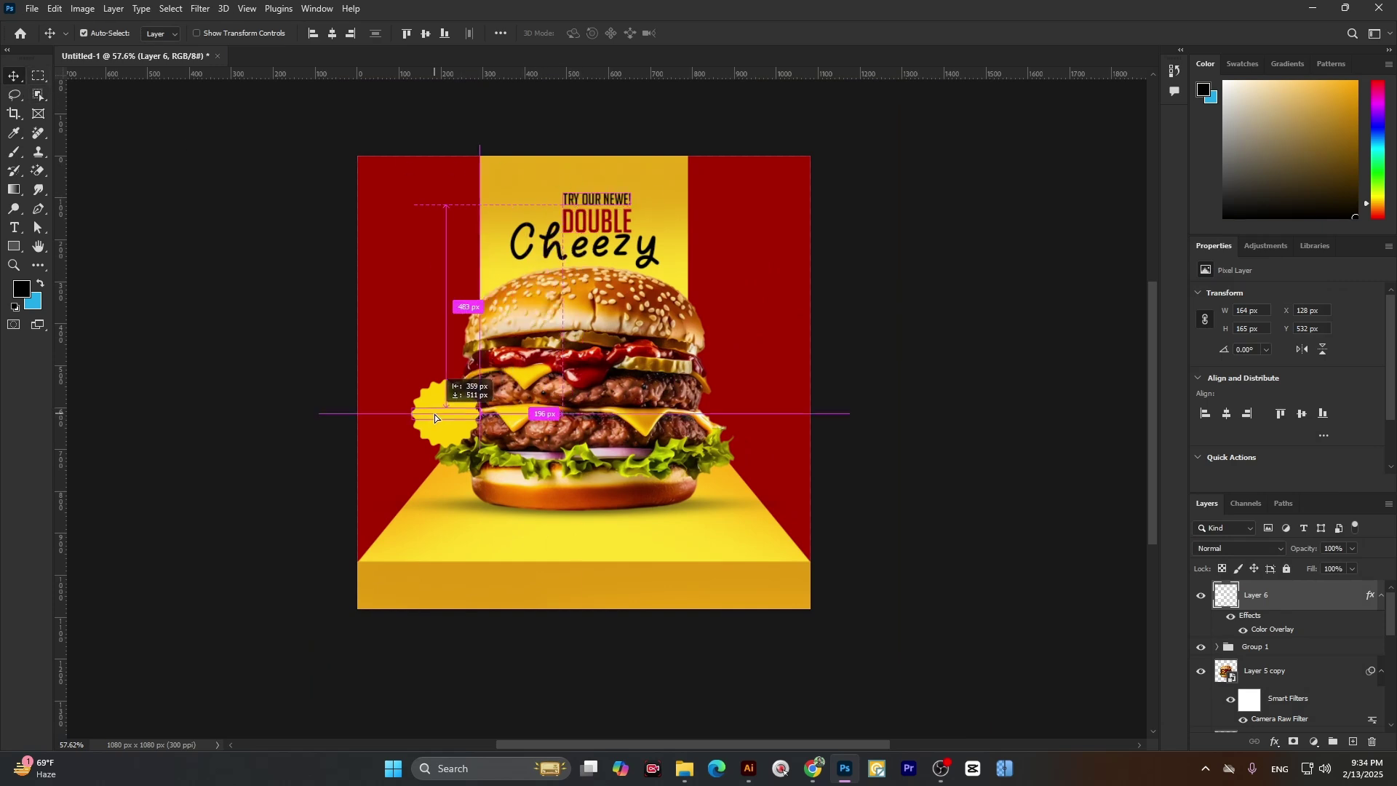
click(741, 490)
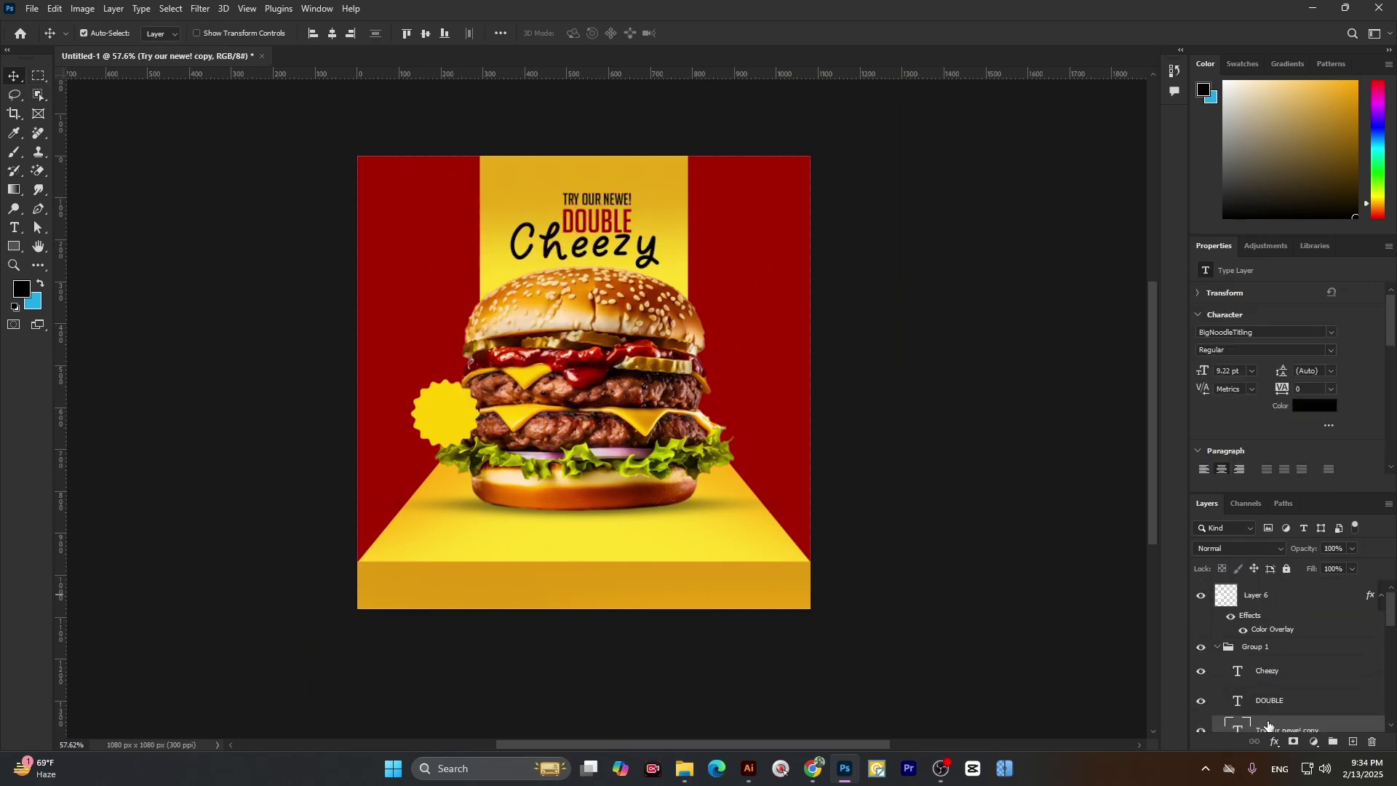
drag(1267, 725, 1251, 598)
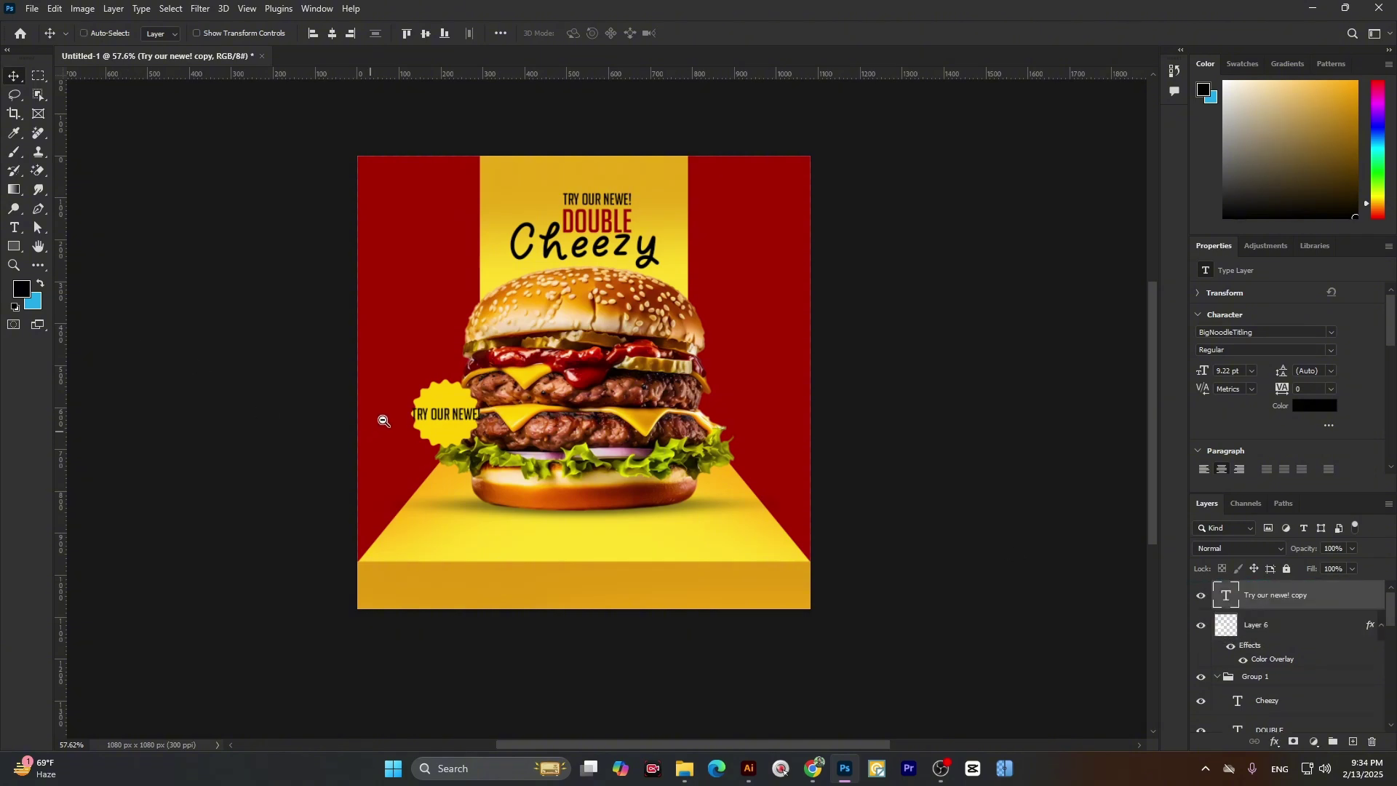
- Replace the copied headline text on the yellow badge with ONLY and 99 on two lines
scroll(395, 411, up, 5)
key(t)
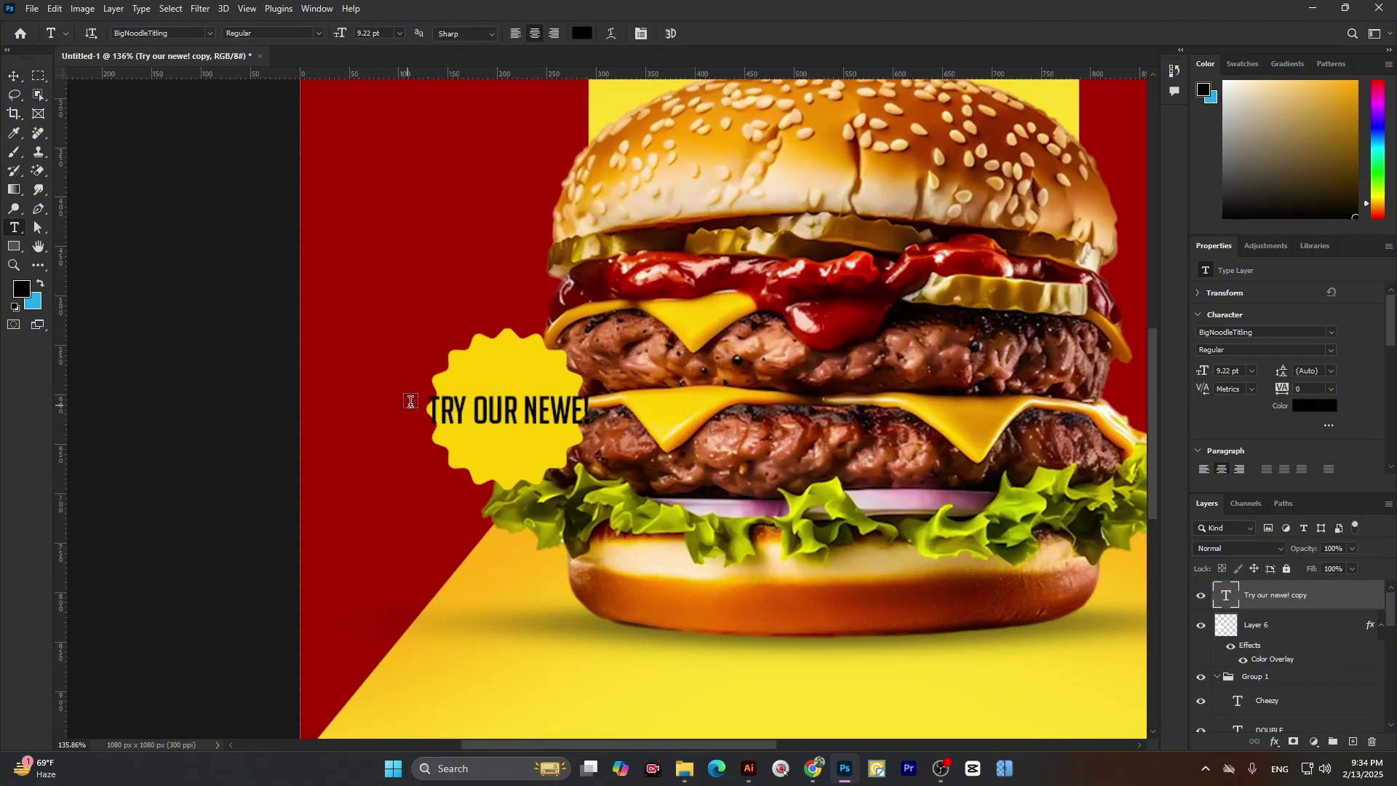
drag(432, 405, 695, 415)
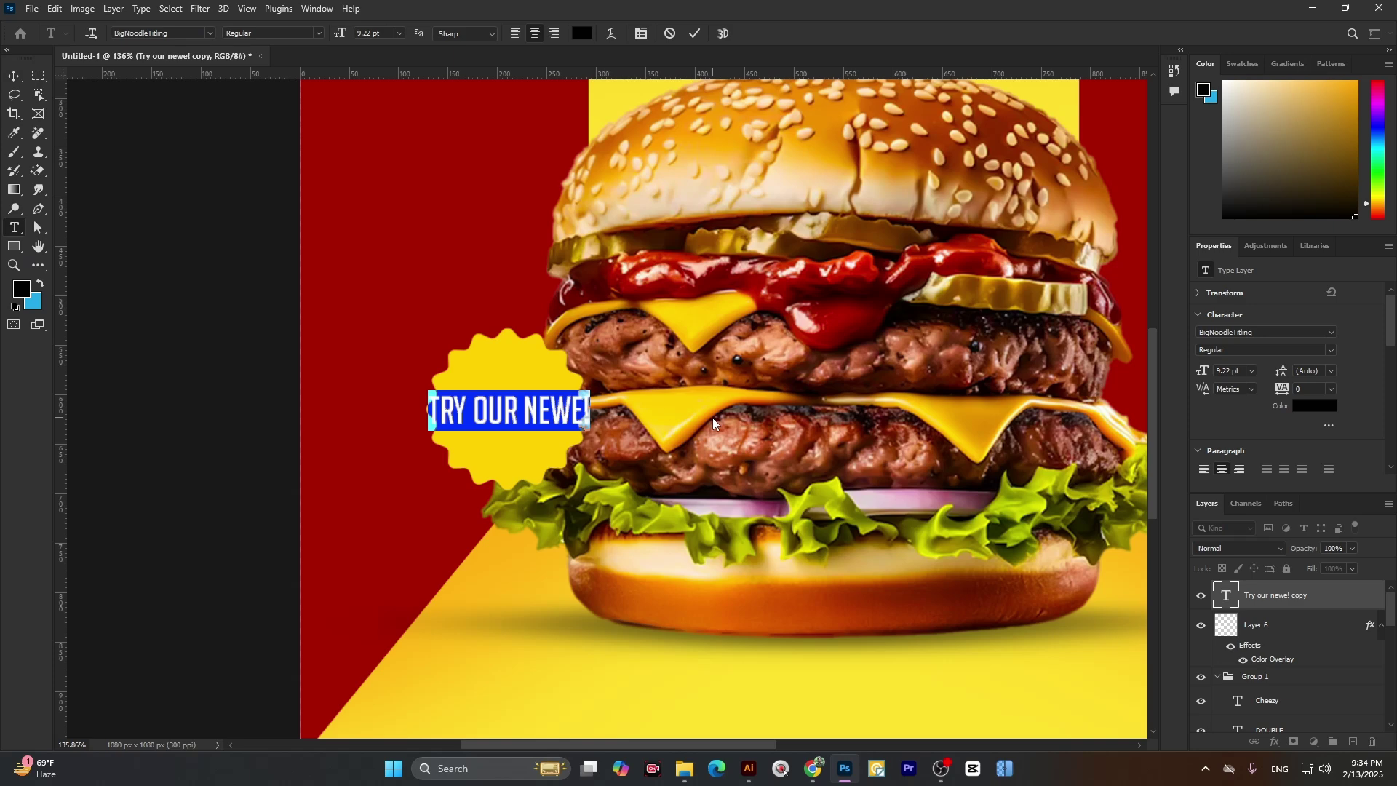
text(ONLY)
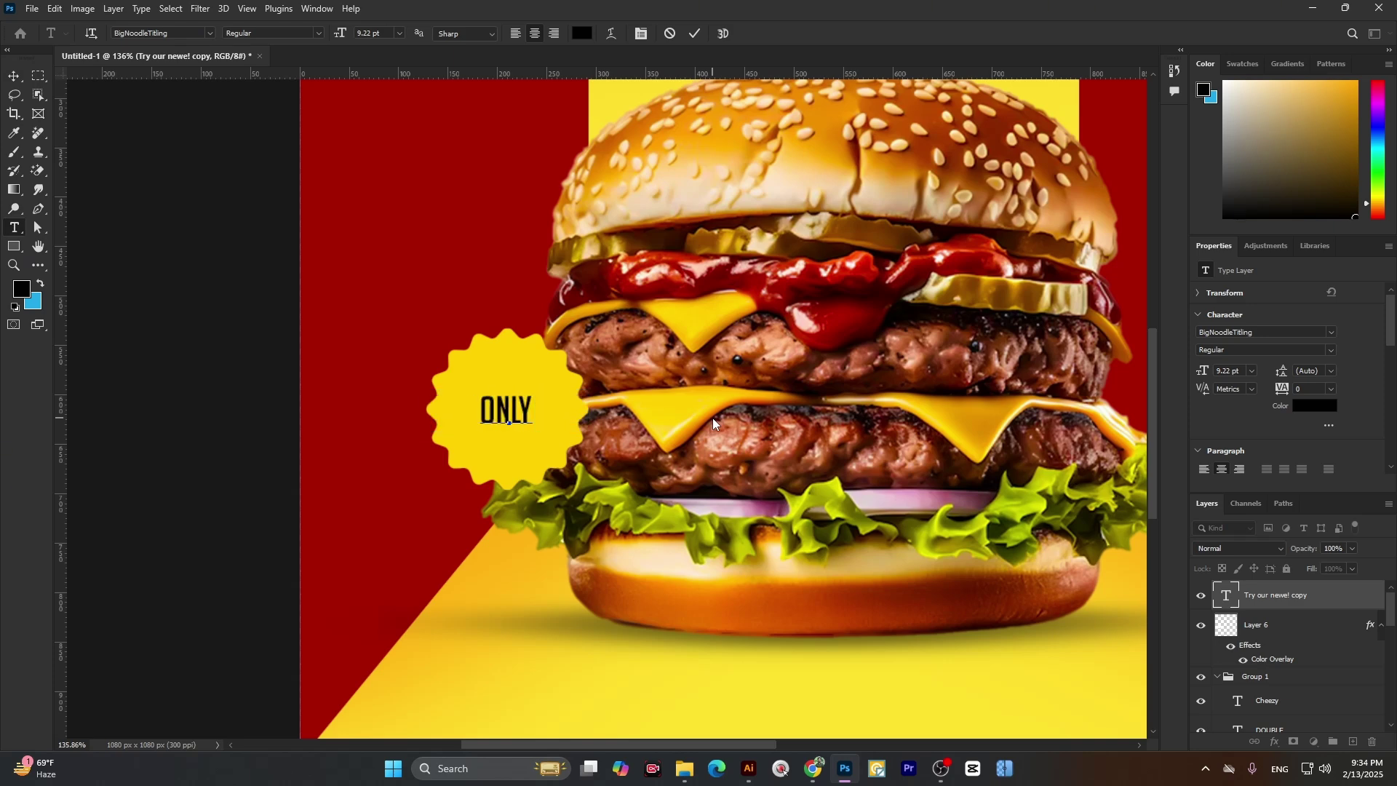
key(Return)
text(99)
click(695, 34)
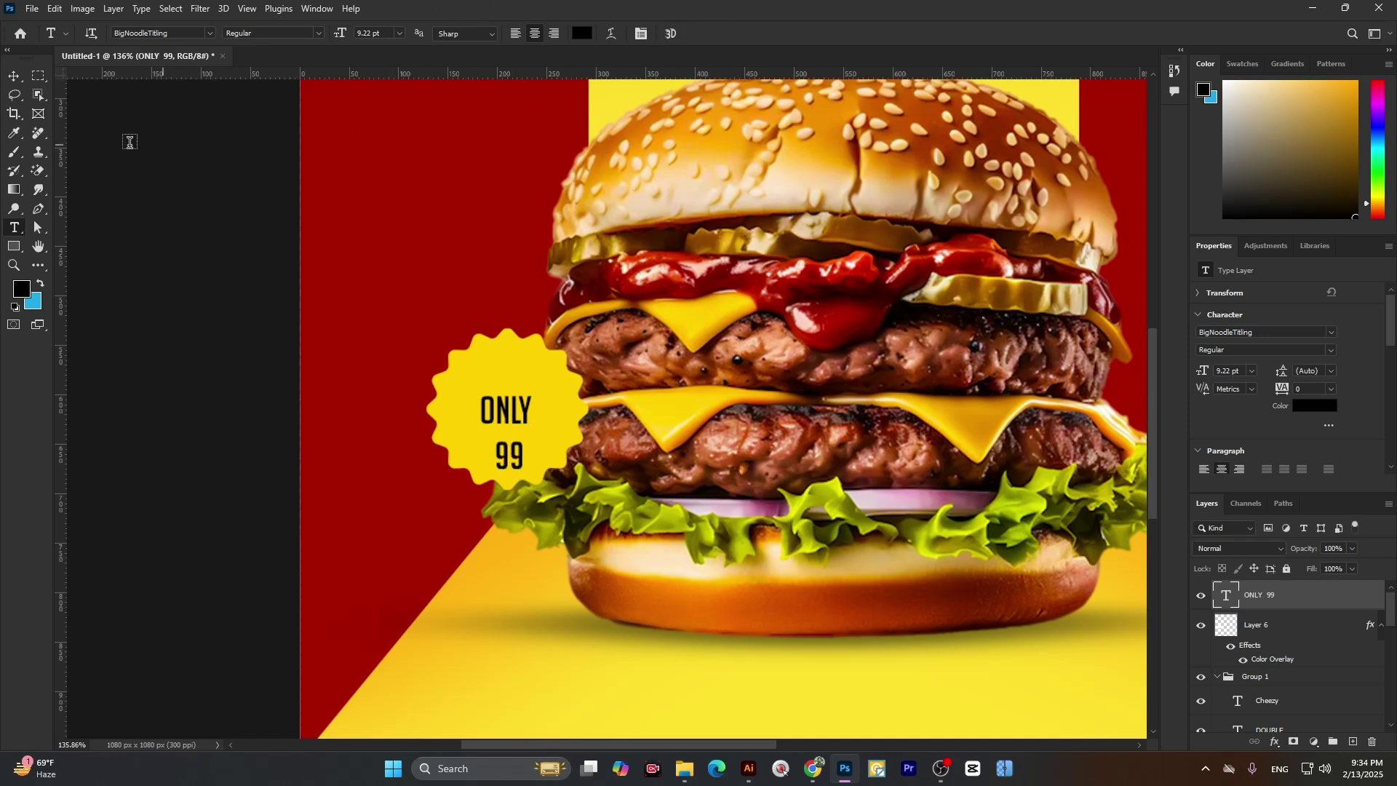
- Scale the ONLY 99 text up proportionally to about 164%
click(13, 76)
drag(536, 432, 575, 433)
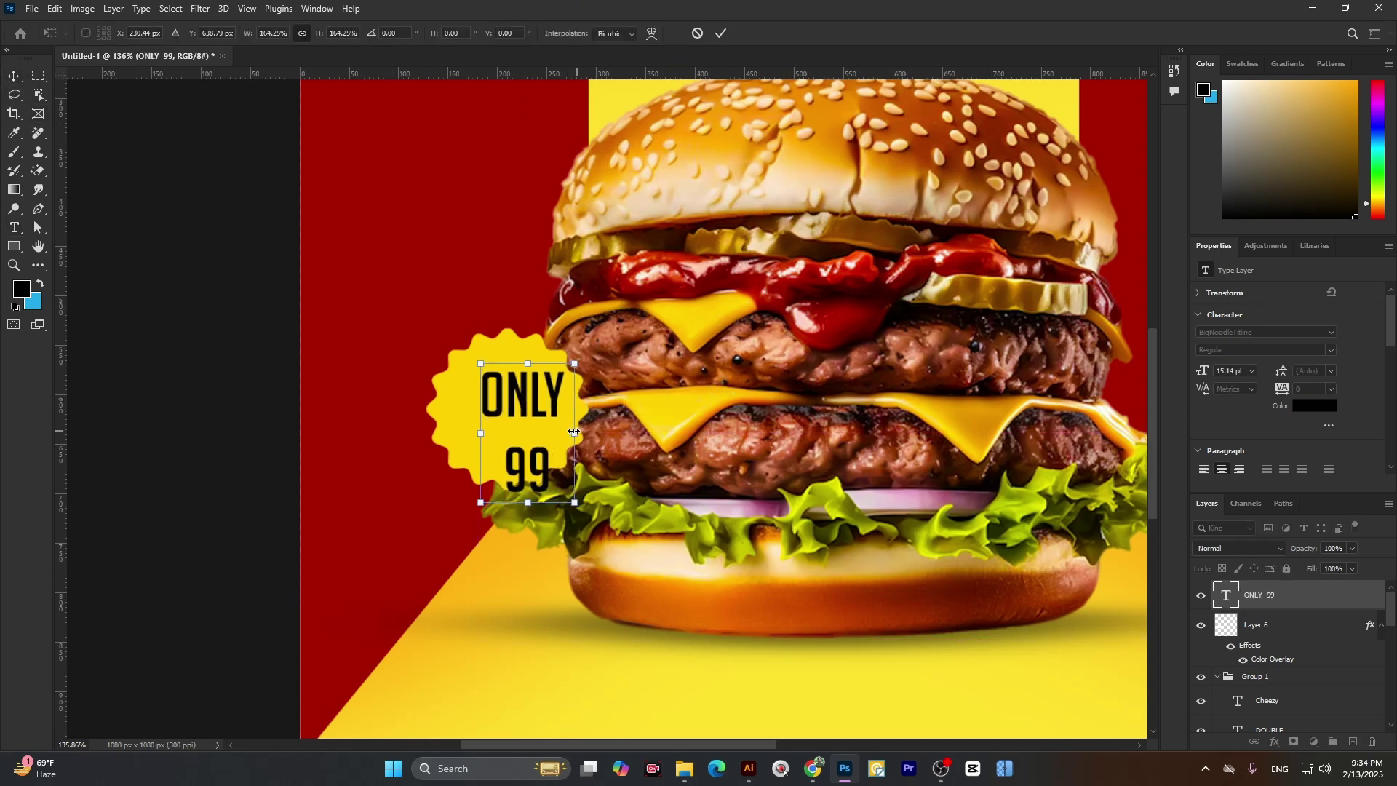
click(720, 34)
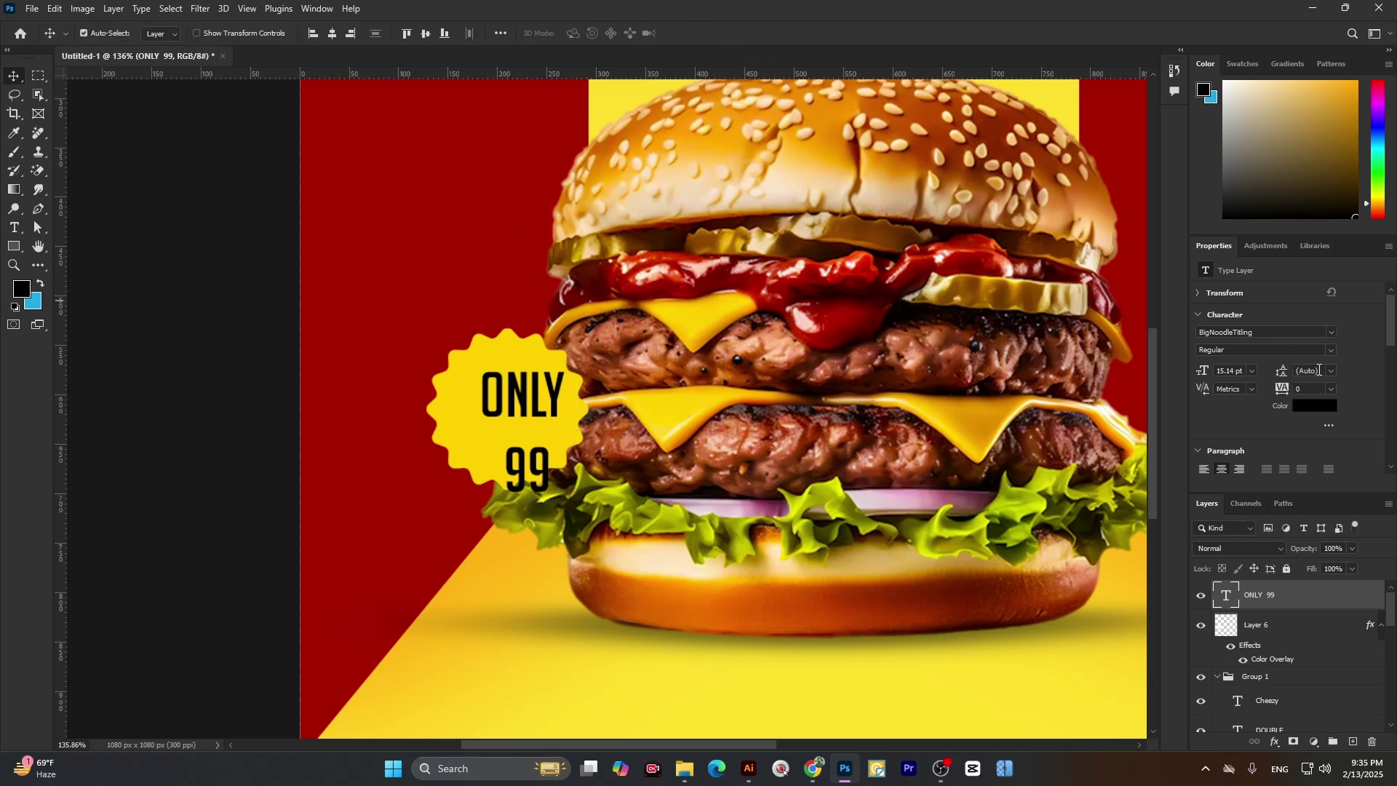
- Reduce the leading of the ONLY 99 text to 12 pt
key(Down)
key(Down)
key(Down)
key(Down)
key(Down)
key(Down)
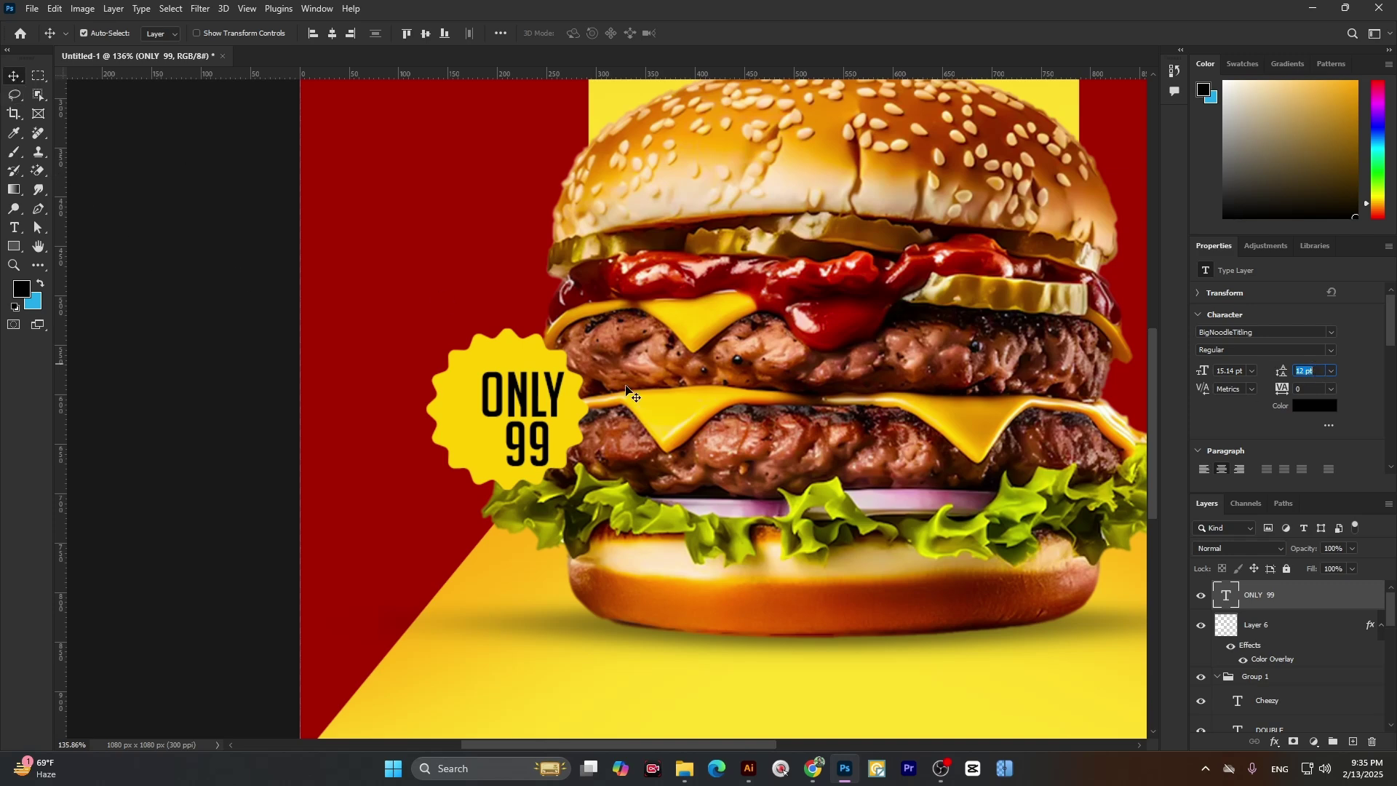
- Insert a $ sign before the 99 and move the text to the middle of the yellow badge
click(12, 225)
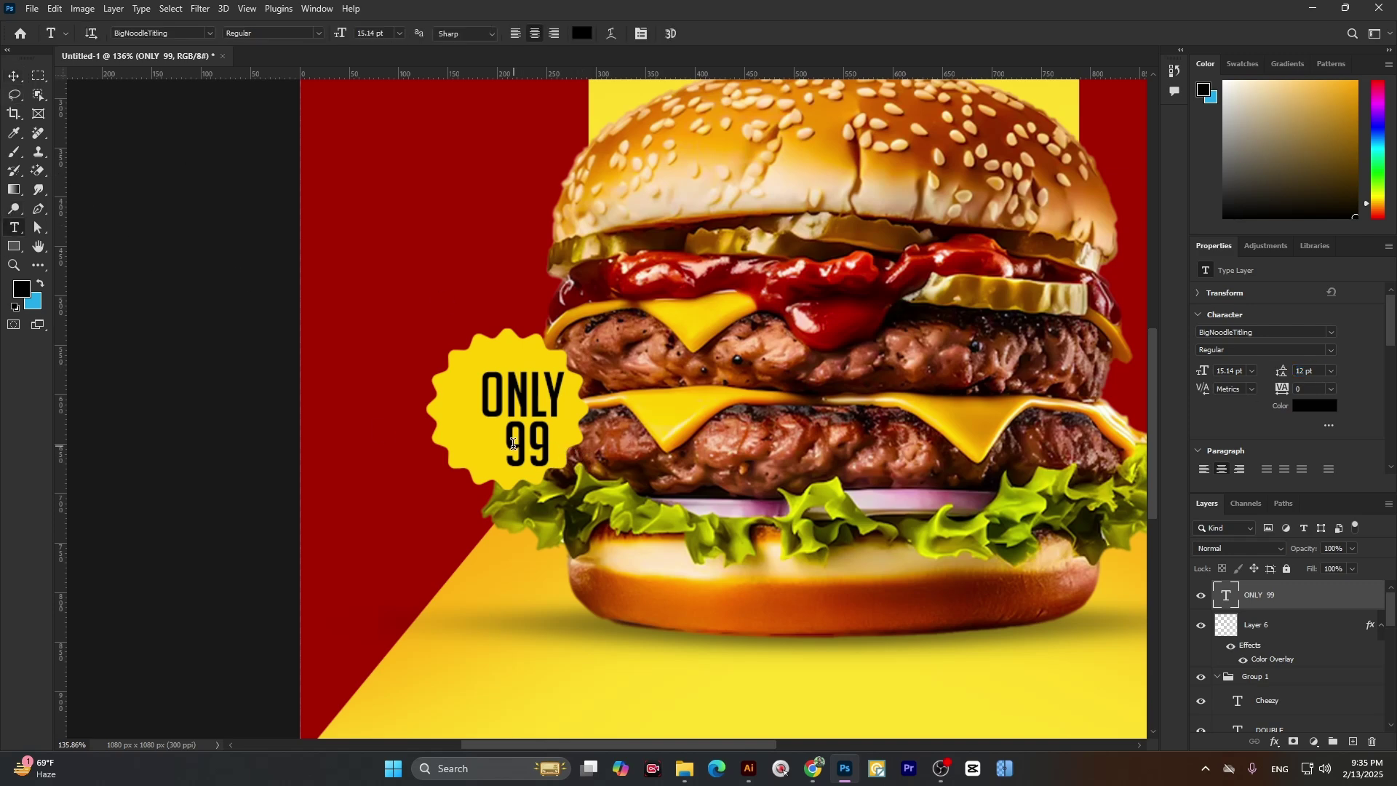
click(511, 442)
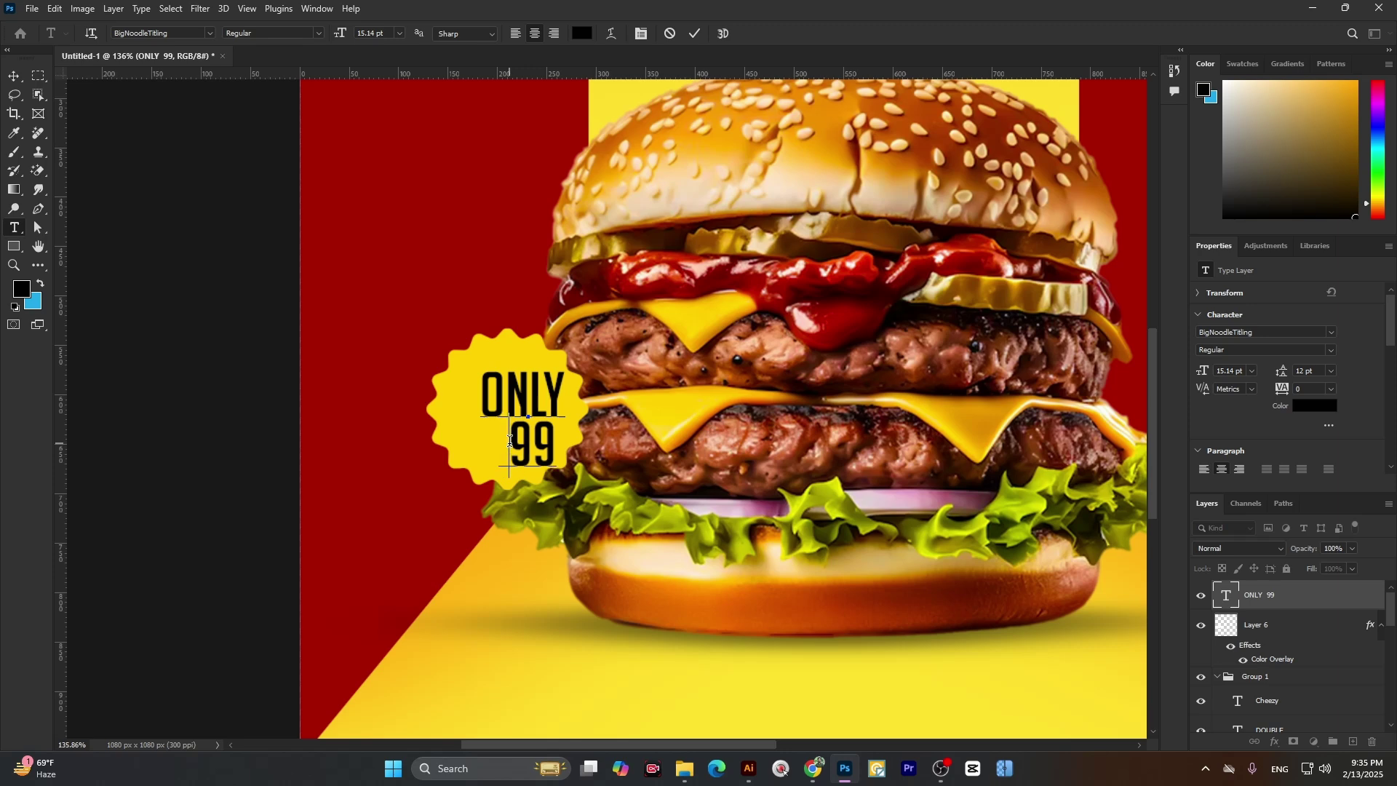
text($)
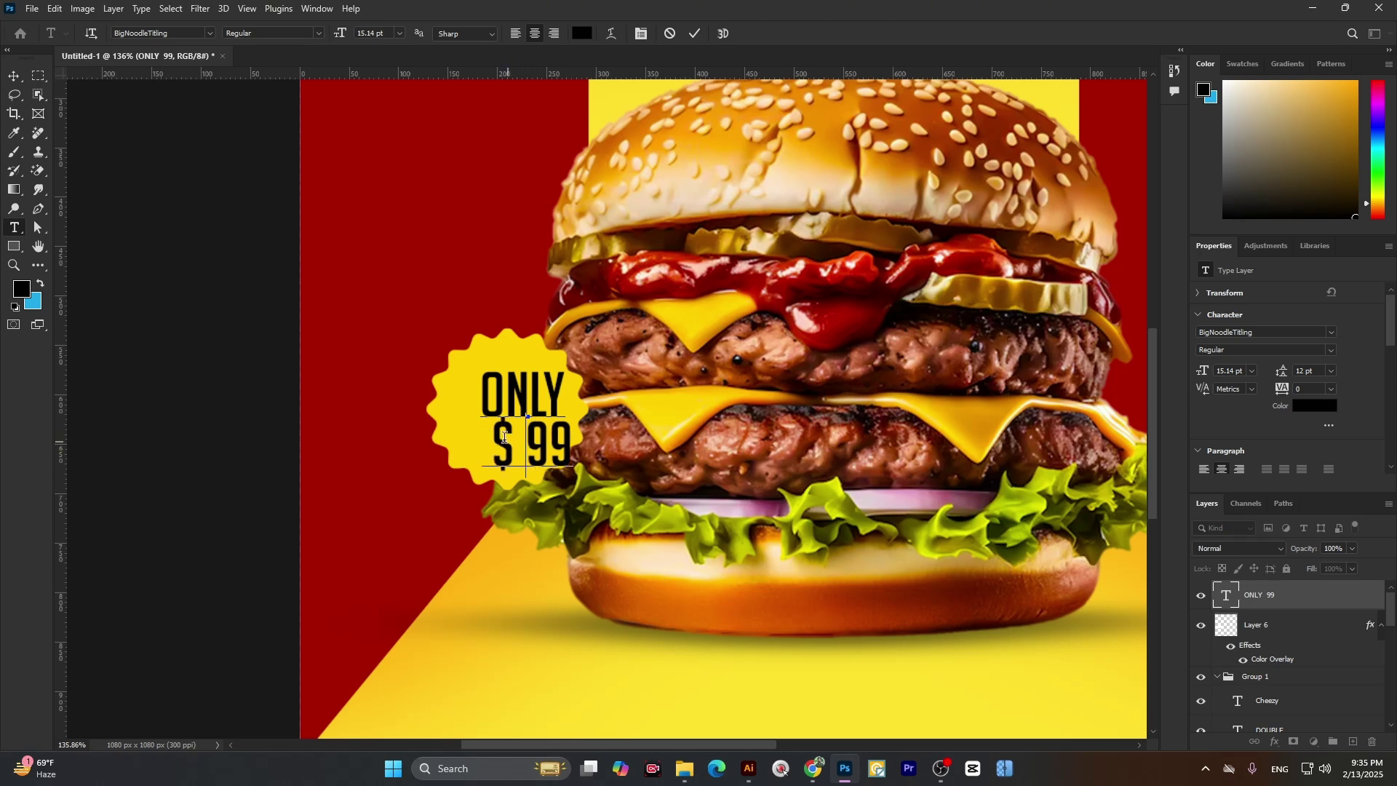
click(13, 76)
mouse_move(507, 414)
mouse_down()
mouse_move(492, 402)
mouse_move(518, 394)
mouse_up()
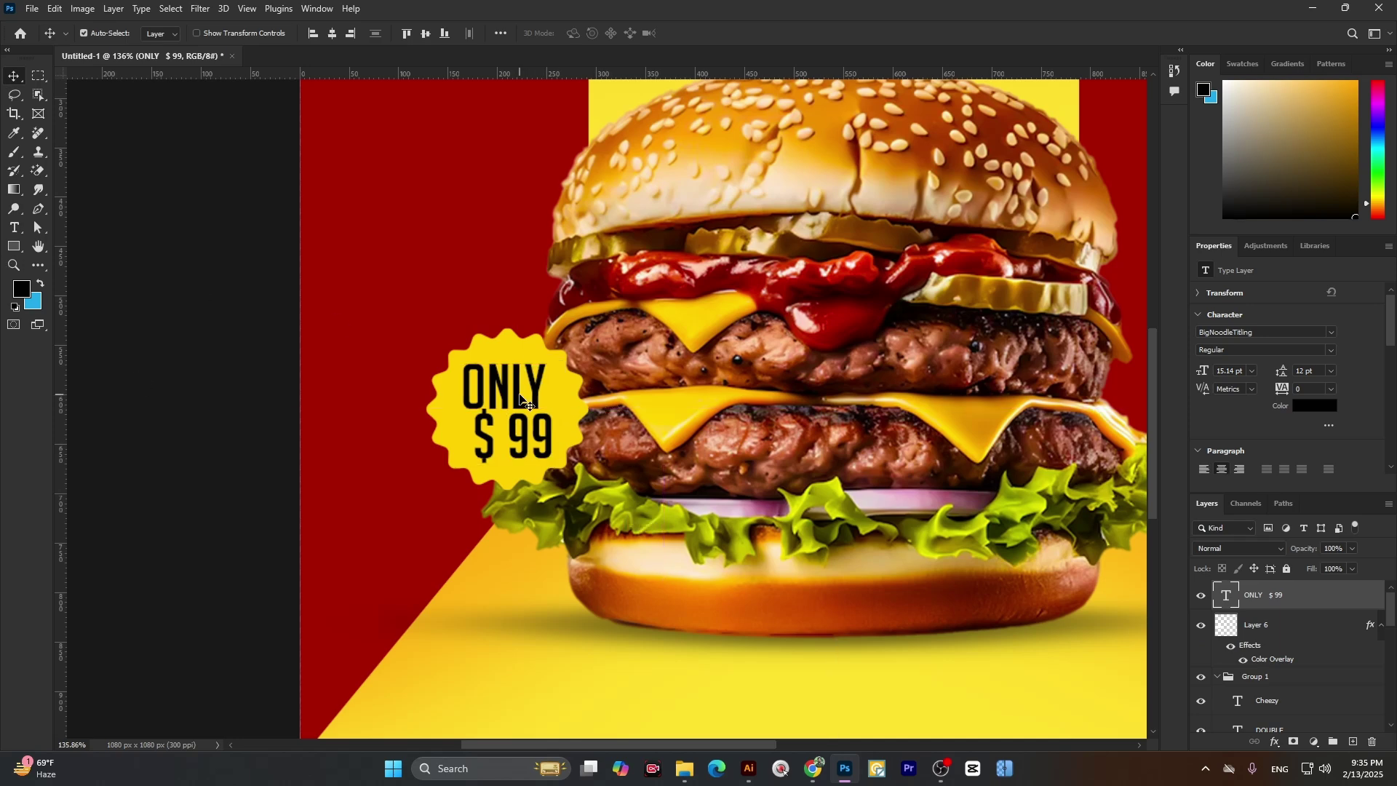
- Group the price text with the badge layer and check the group by hiding and showing it
scroll(519, 398, down, 4)
scroll(539, 434, up, 2)
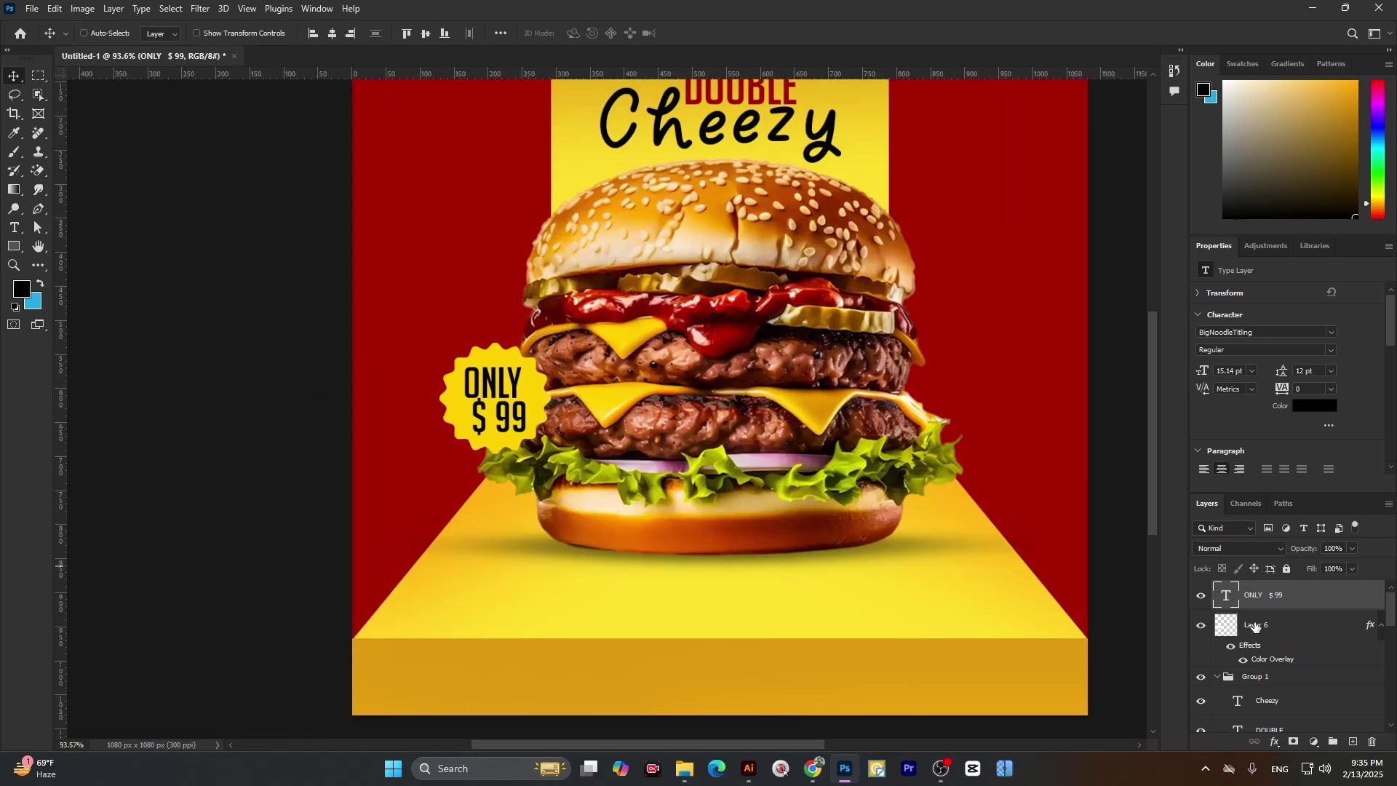
shift+click(1254, 626)
key(ctrl+g)
click(1201, 591)
click(1203, 591)
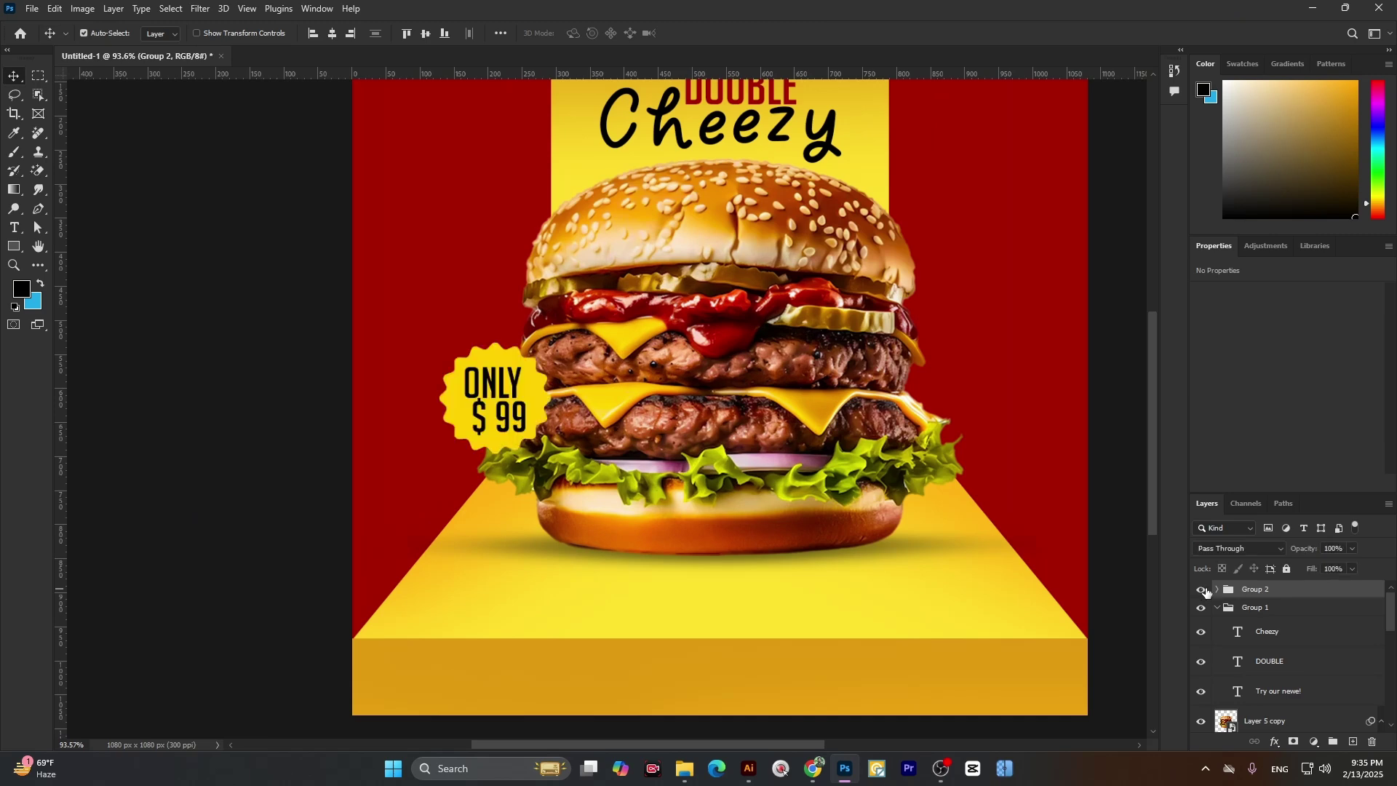
- Rotate the badge group counterclockwise by about 30.67 degrees
key(ctrl+t)
drag(557, 347, 519, 297)
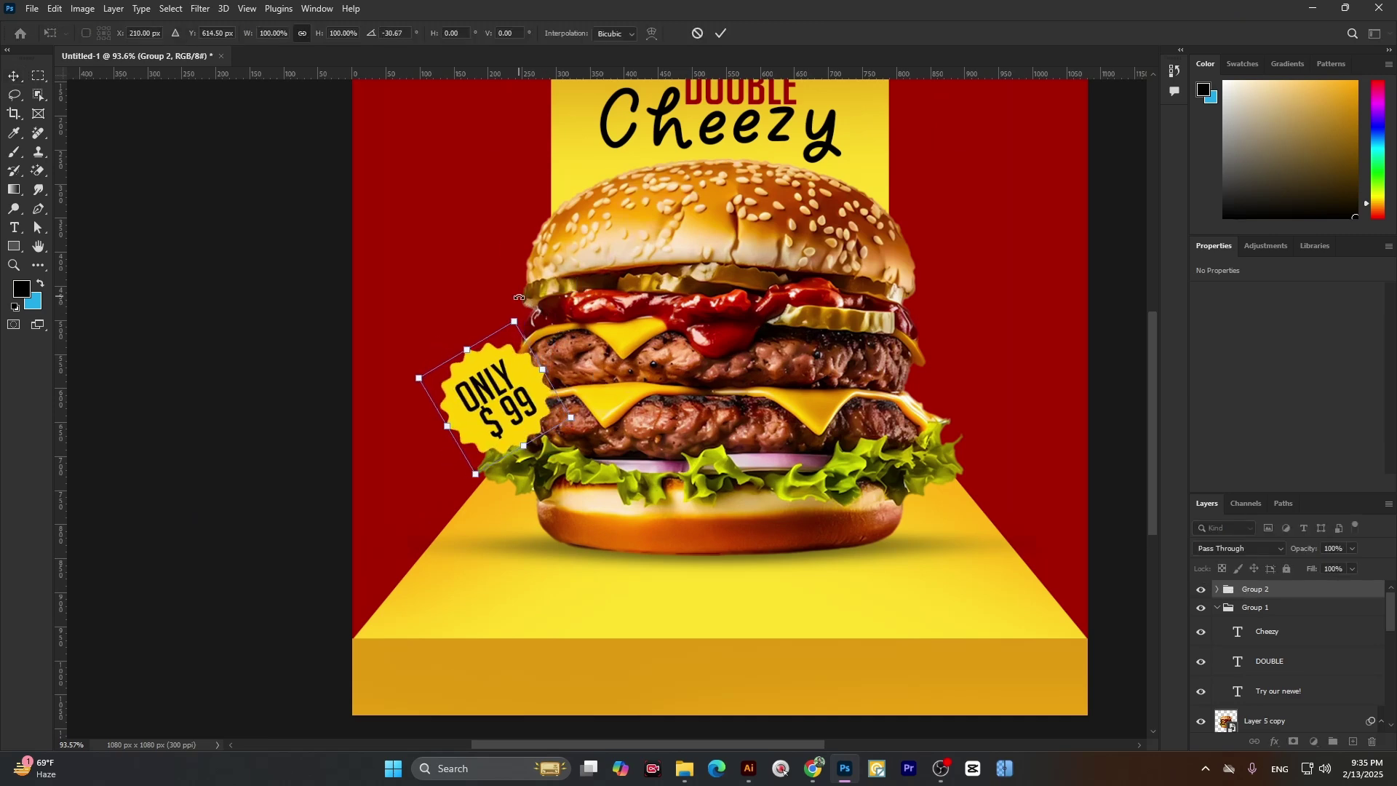
click(717, 33)
scroll(430, 380, down, 5)
scroll(464, 417, up, 5)
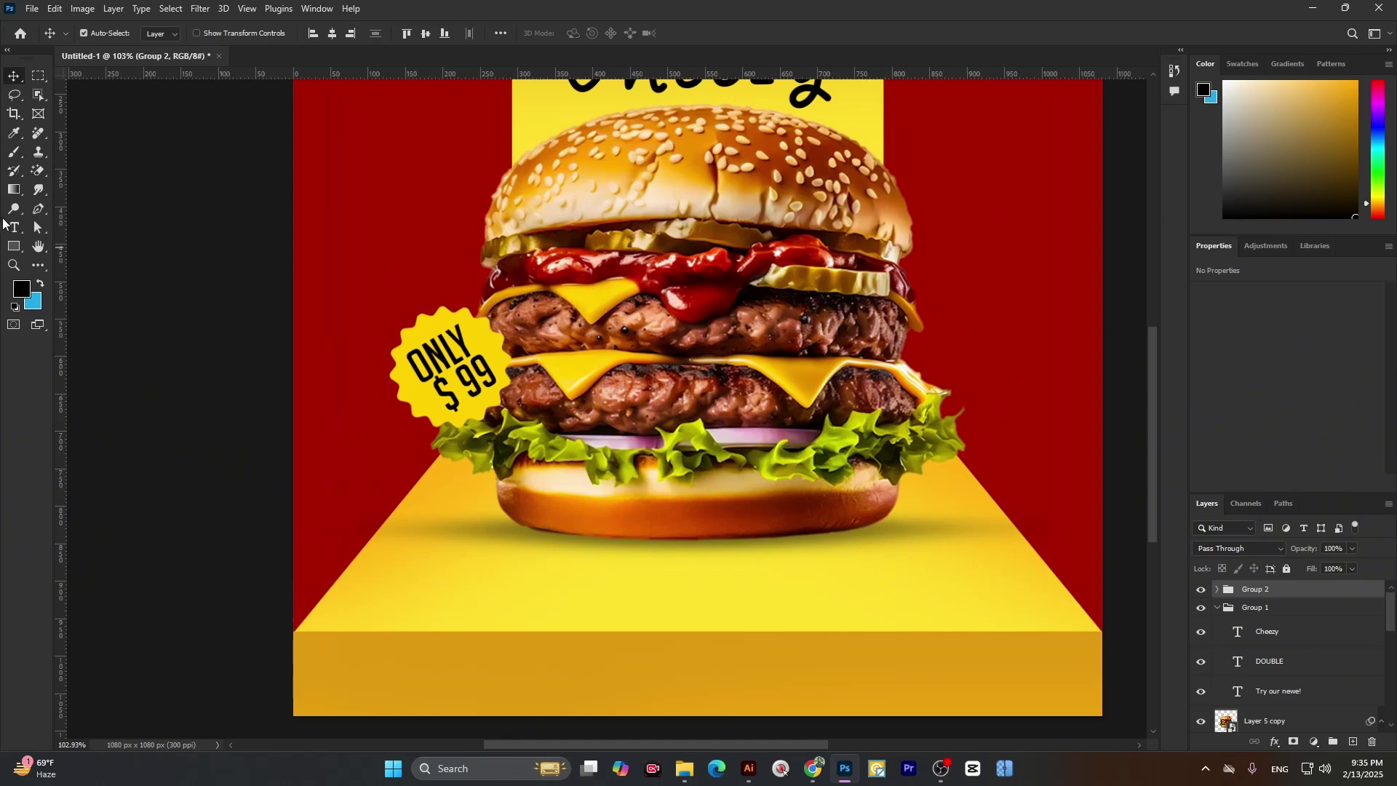
- Set the price text's leading to 13 pt and insert a space before ONLY
click(468, 379)
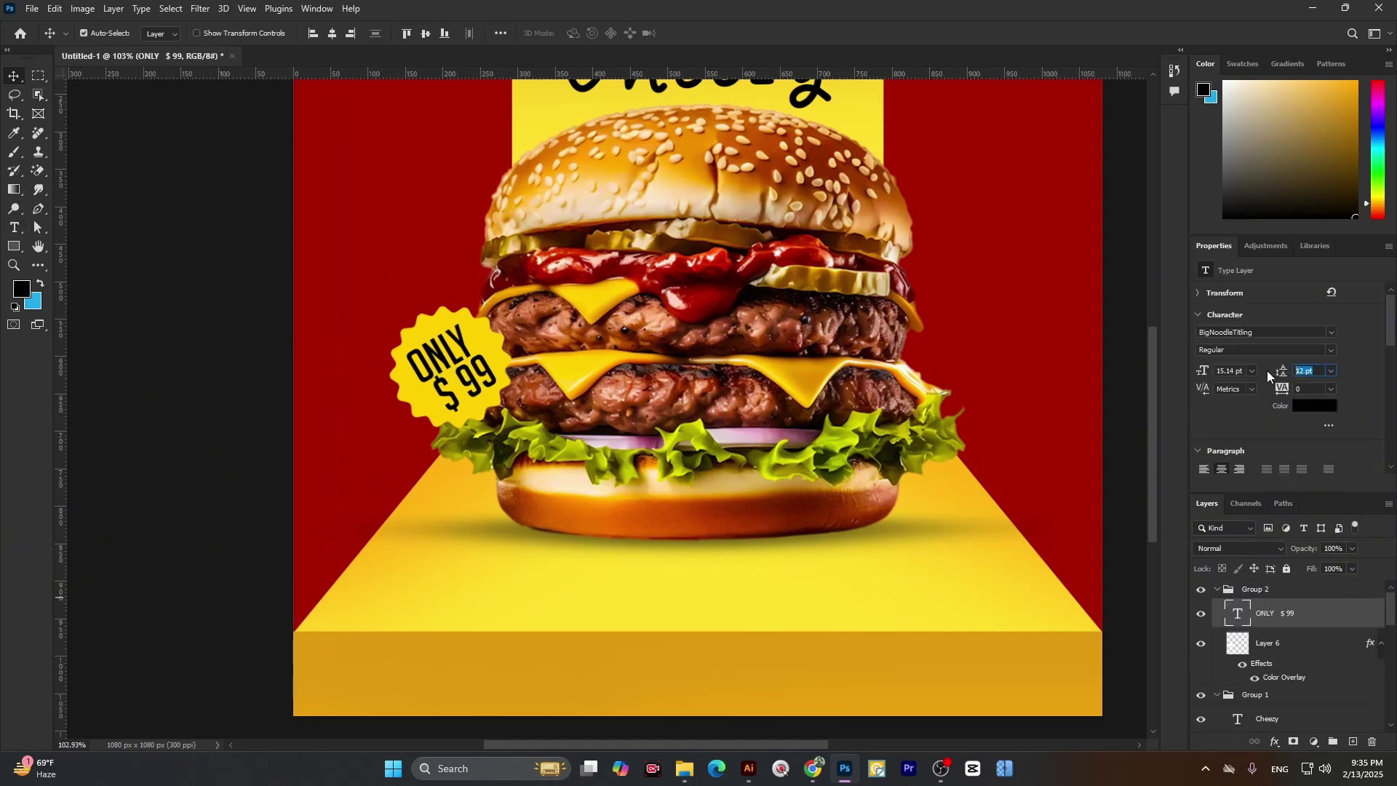
key(Up)
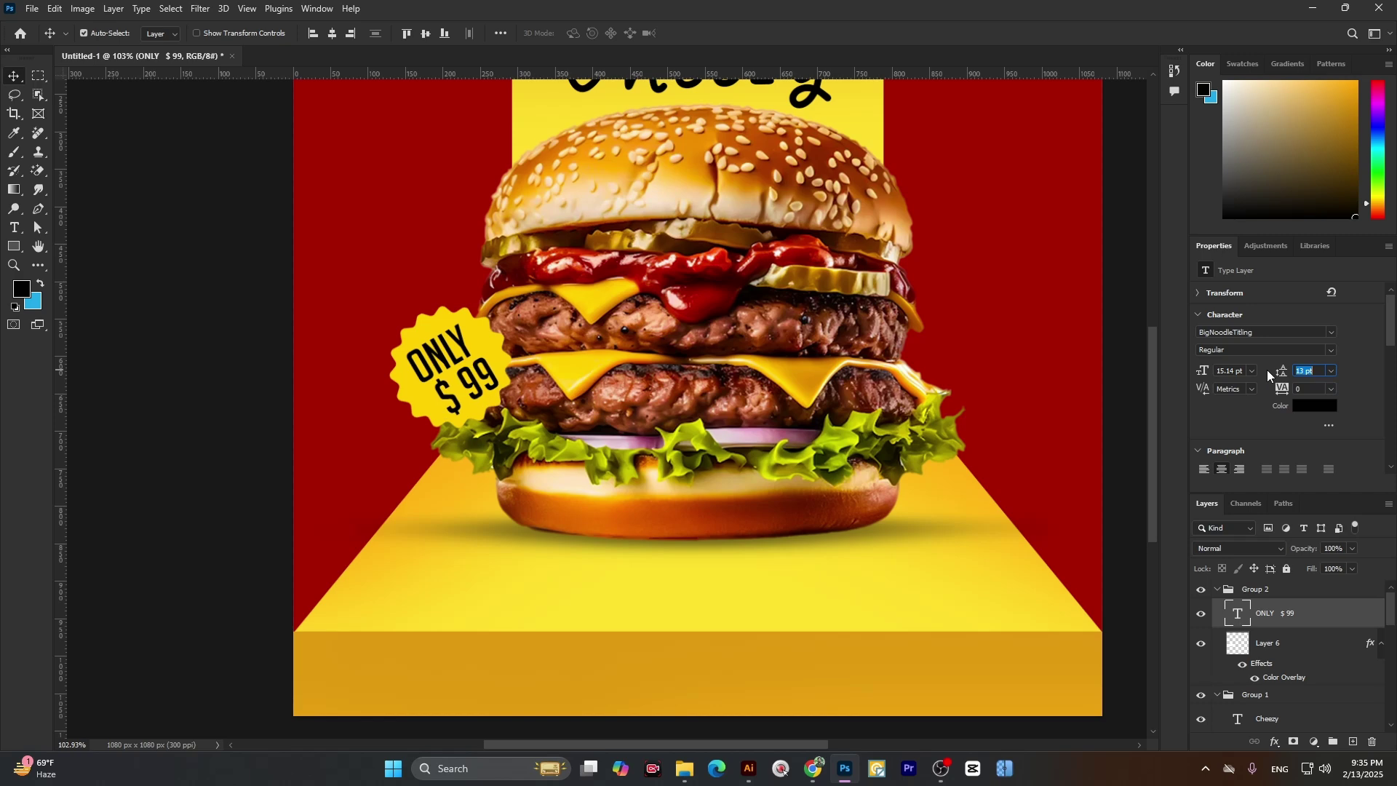
click(14, 227)
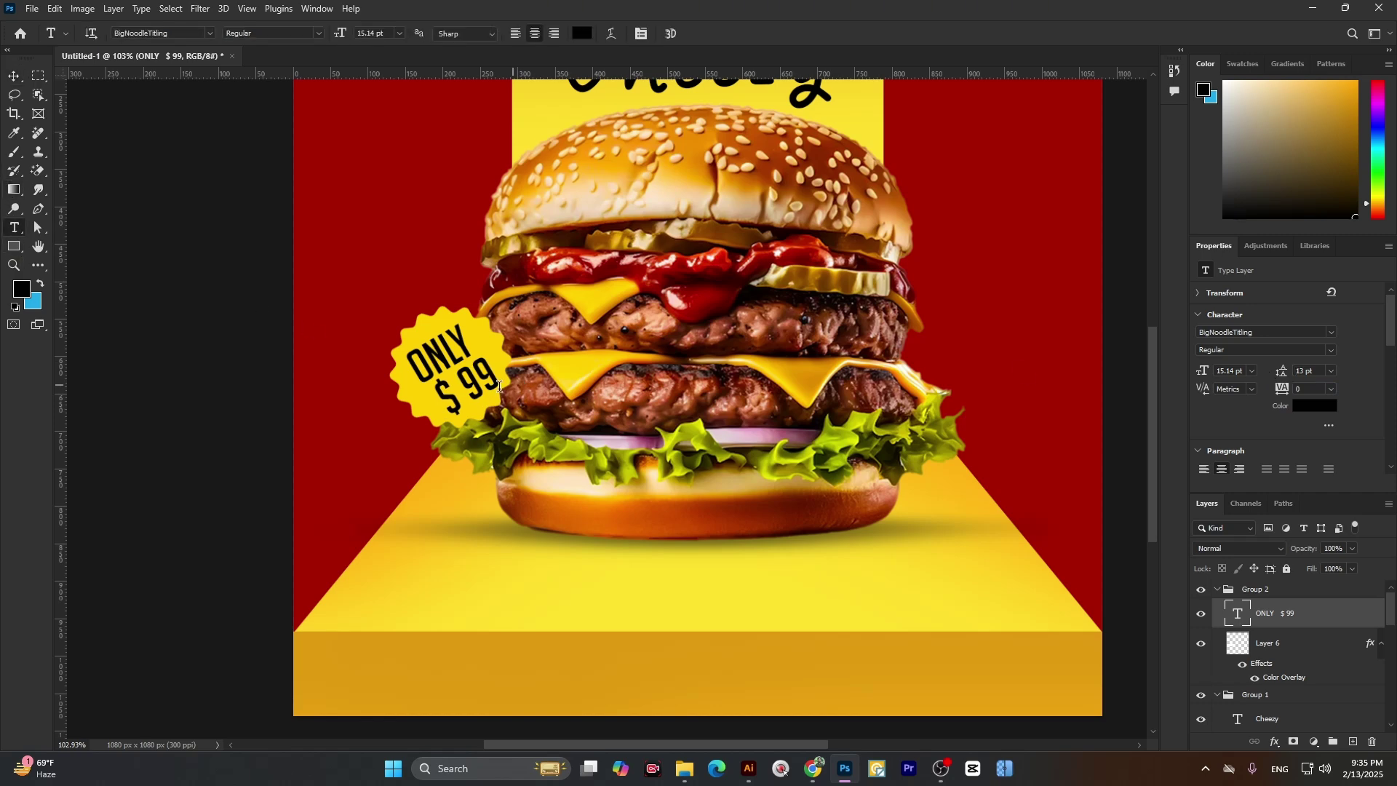
click(408, 368)
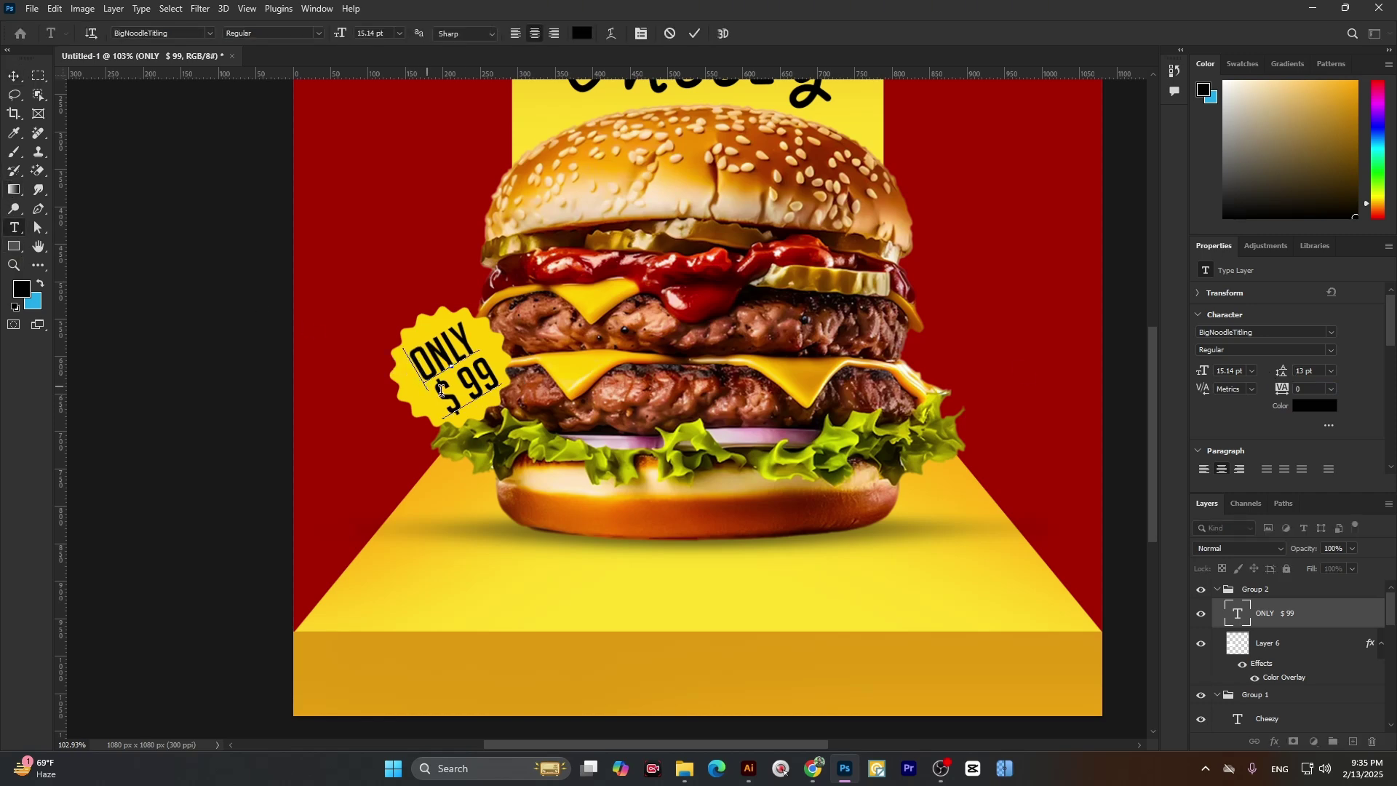
click(14, 76)
- Examine the whole poster's layout, comparing the tilted price badge with the burger and headline
scroll(494, 435, down, 5)
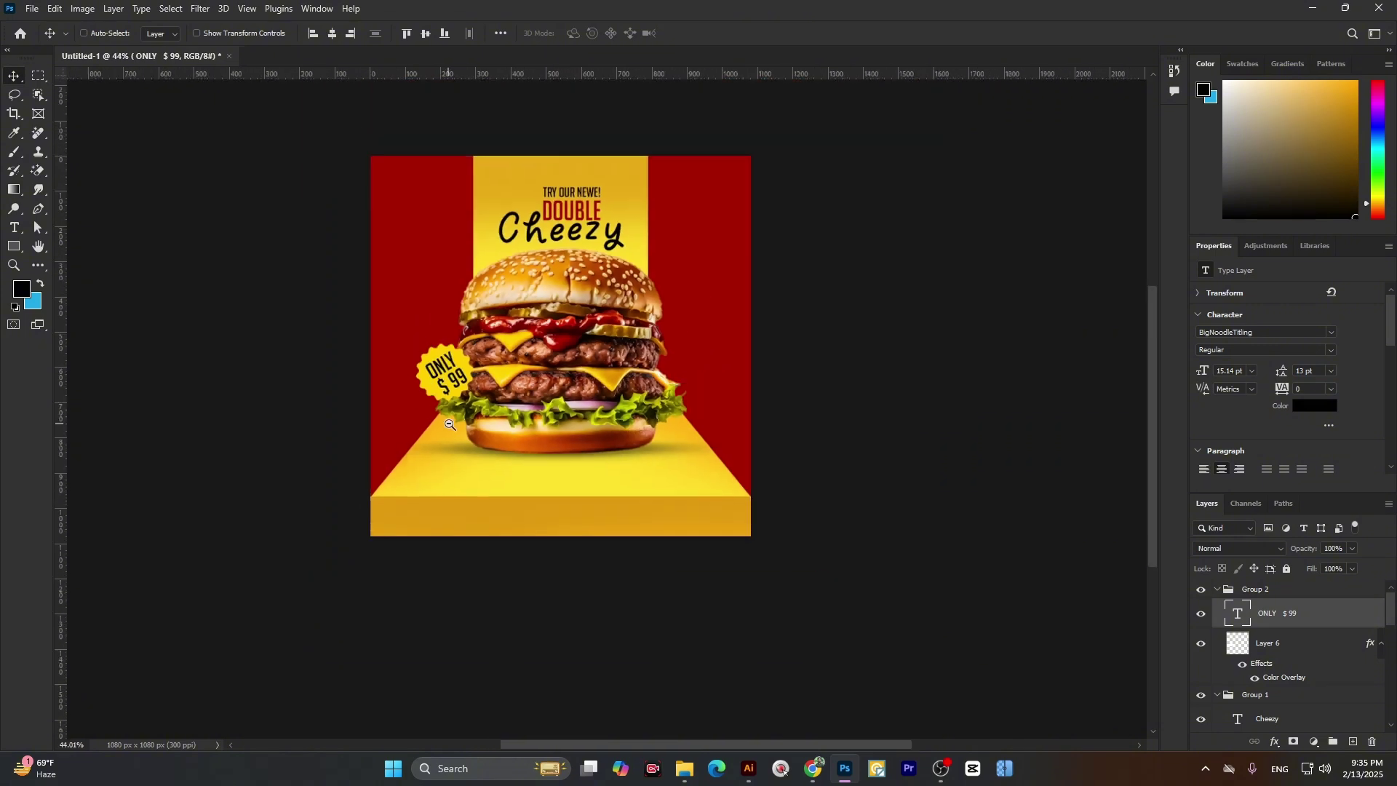
scroll(494, 436, up, 1)
scroll(463, 375, up, 2)
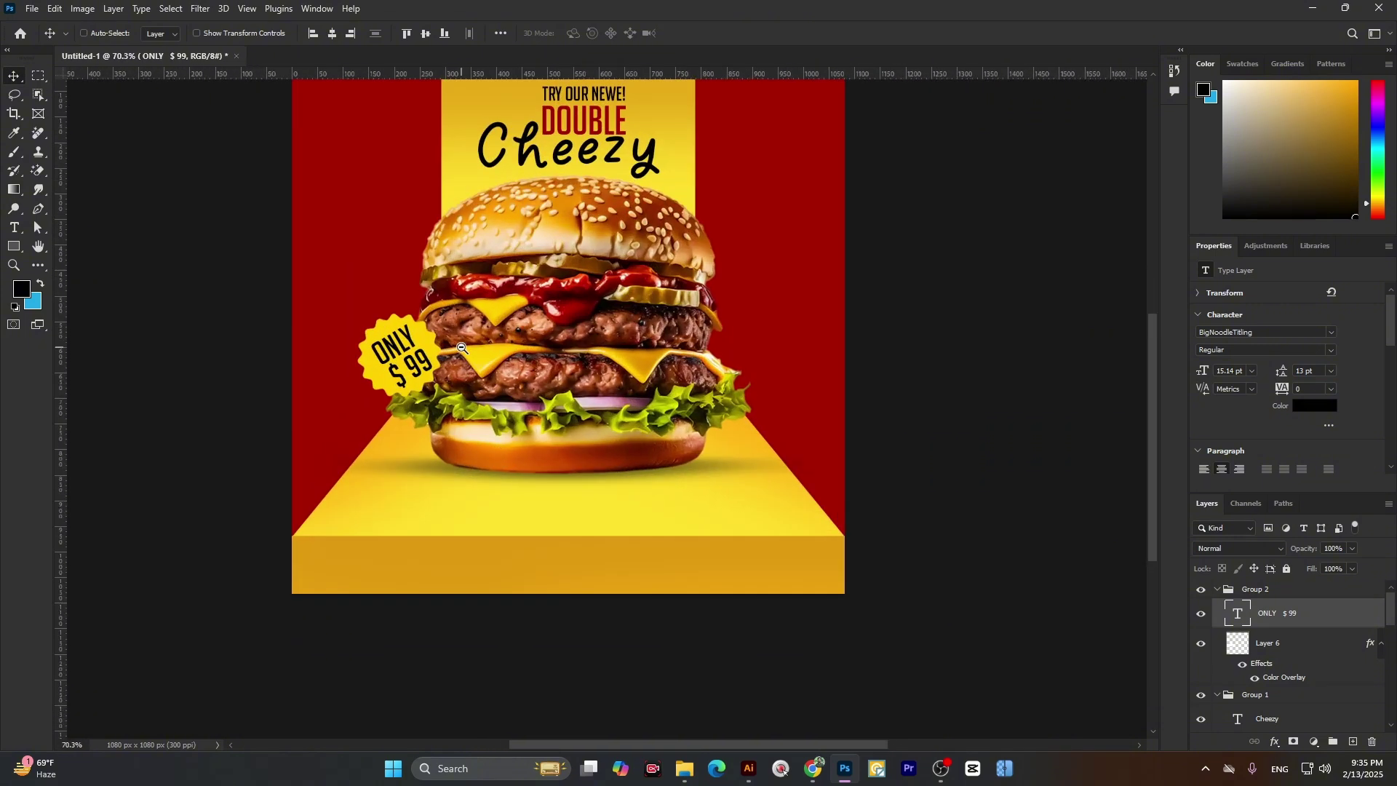
scroll(555, 406, down, 3)
scroll(561, 400, up, 3)
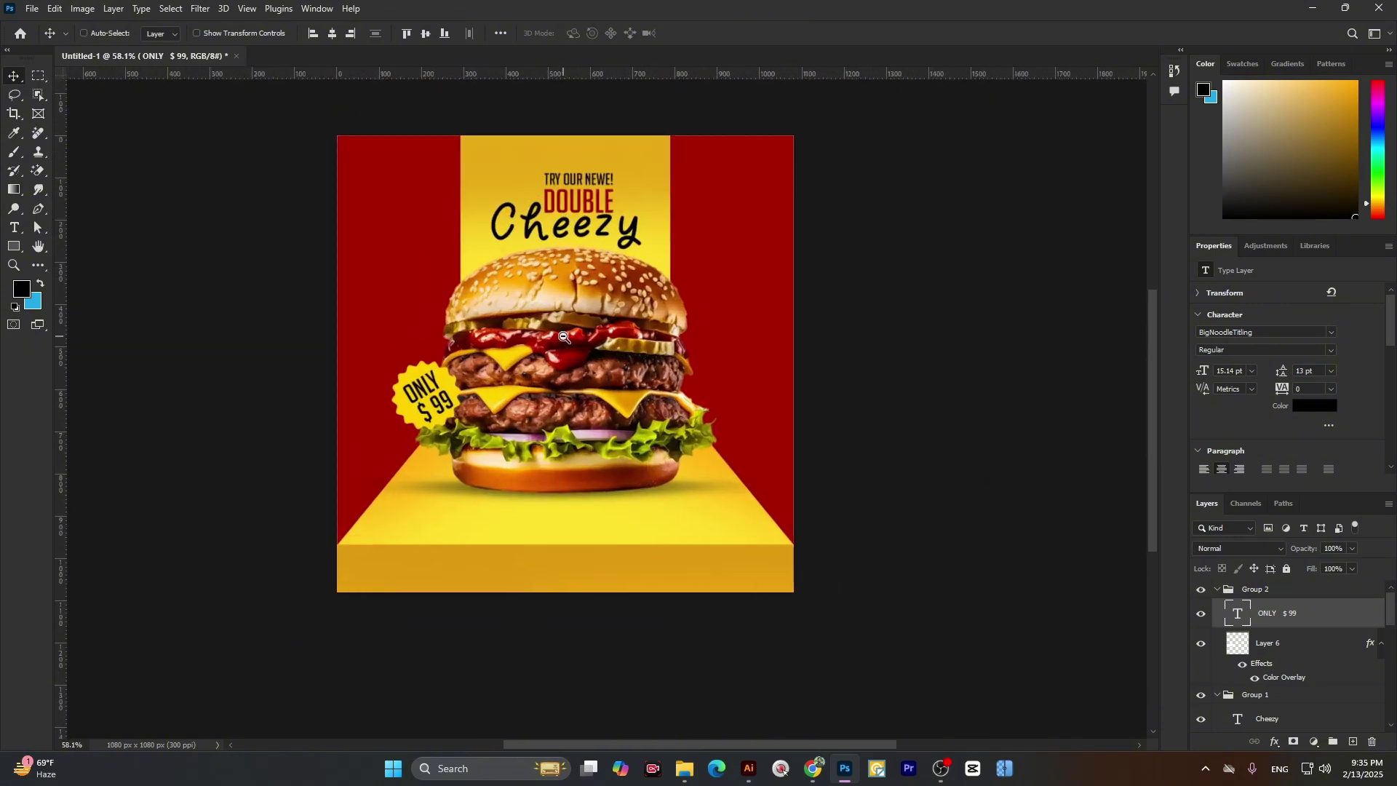
scroll(592, 445, up, 1)
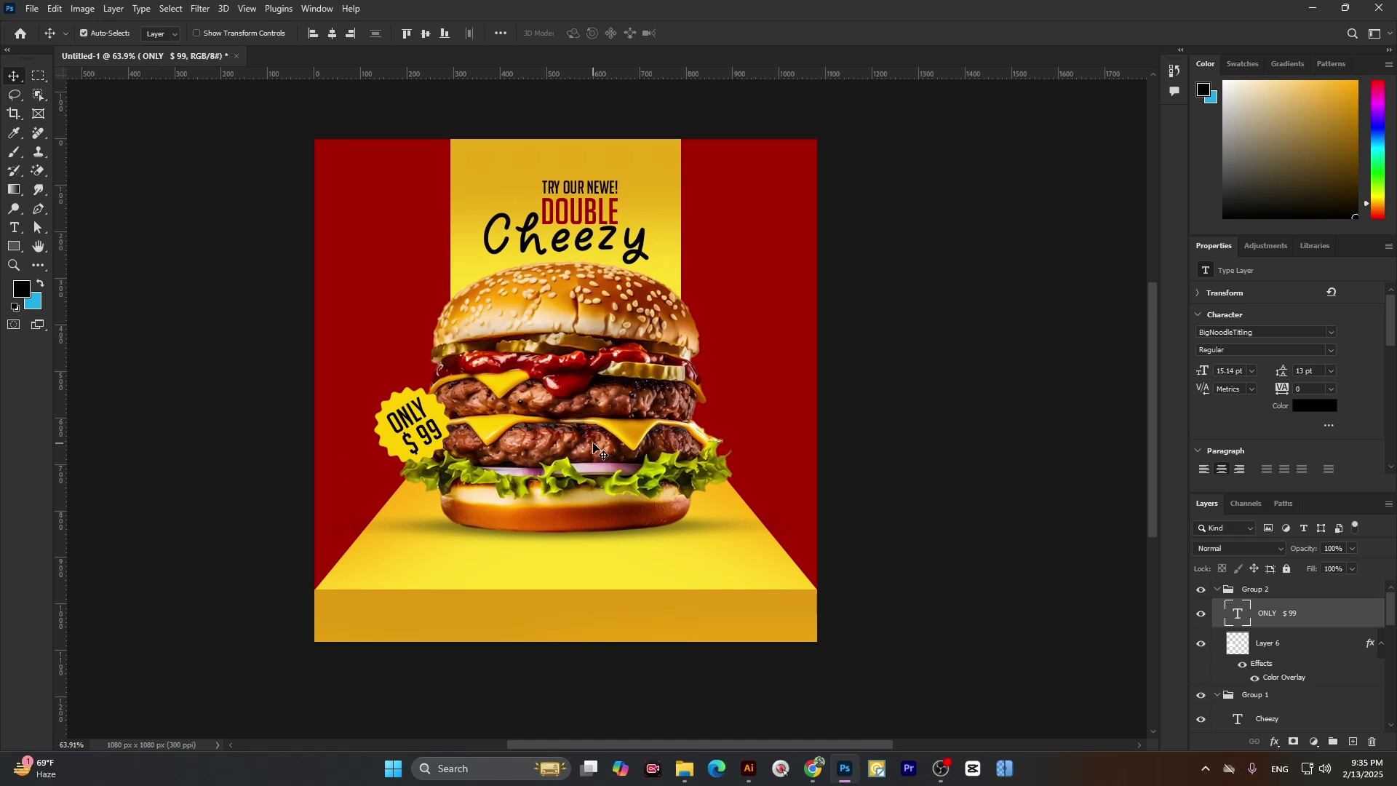
scroll(608, 400, up, 1)
scroll(553, 206, up, 1)
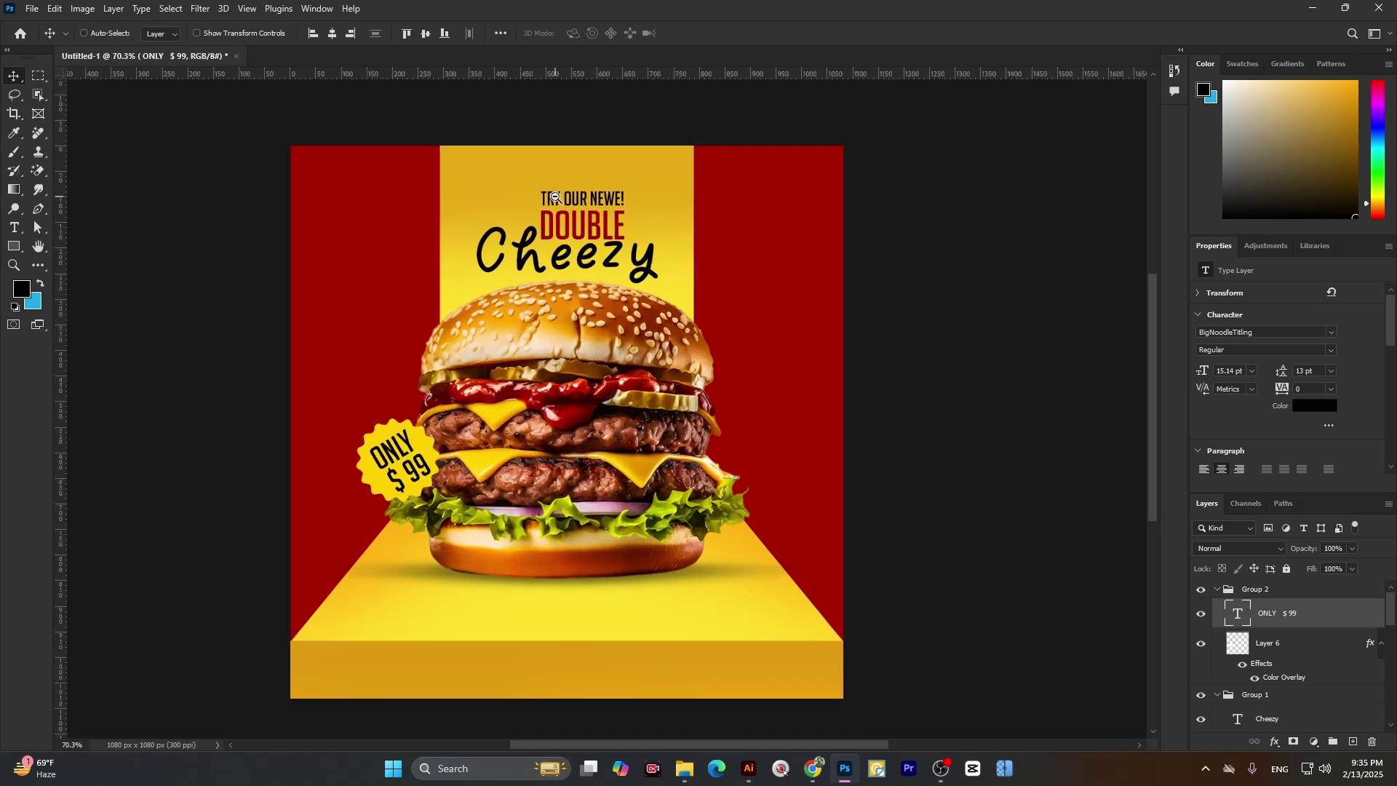
scroll(627, 285, down, 2)
scroll(582, 498, down, 1)
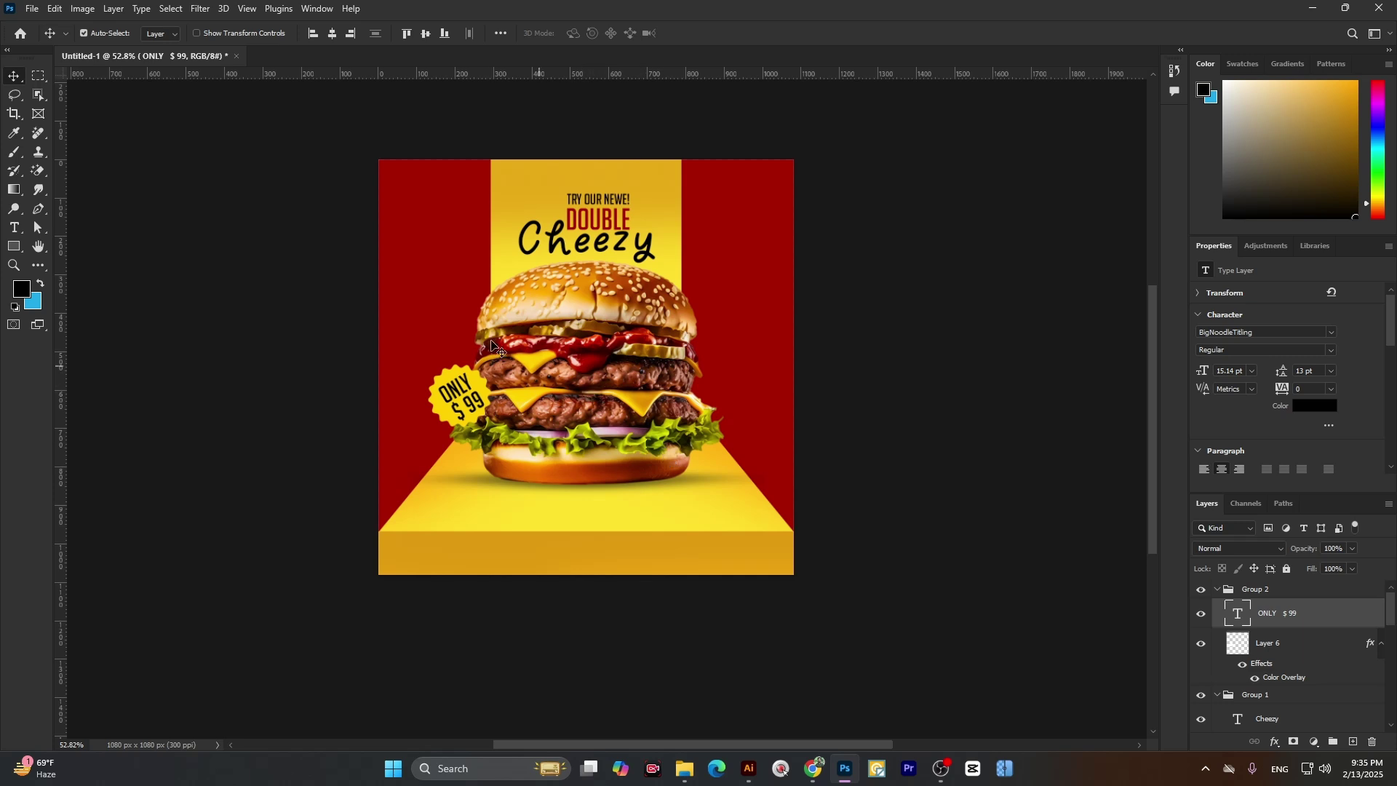
scroll(493, 326, up, 1)
- Collapse the badge group and check its contents by hiding and showing it
click(1245, 591)
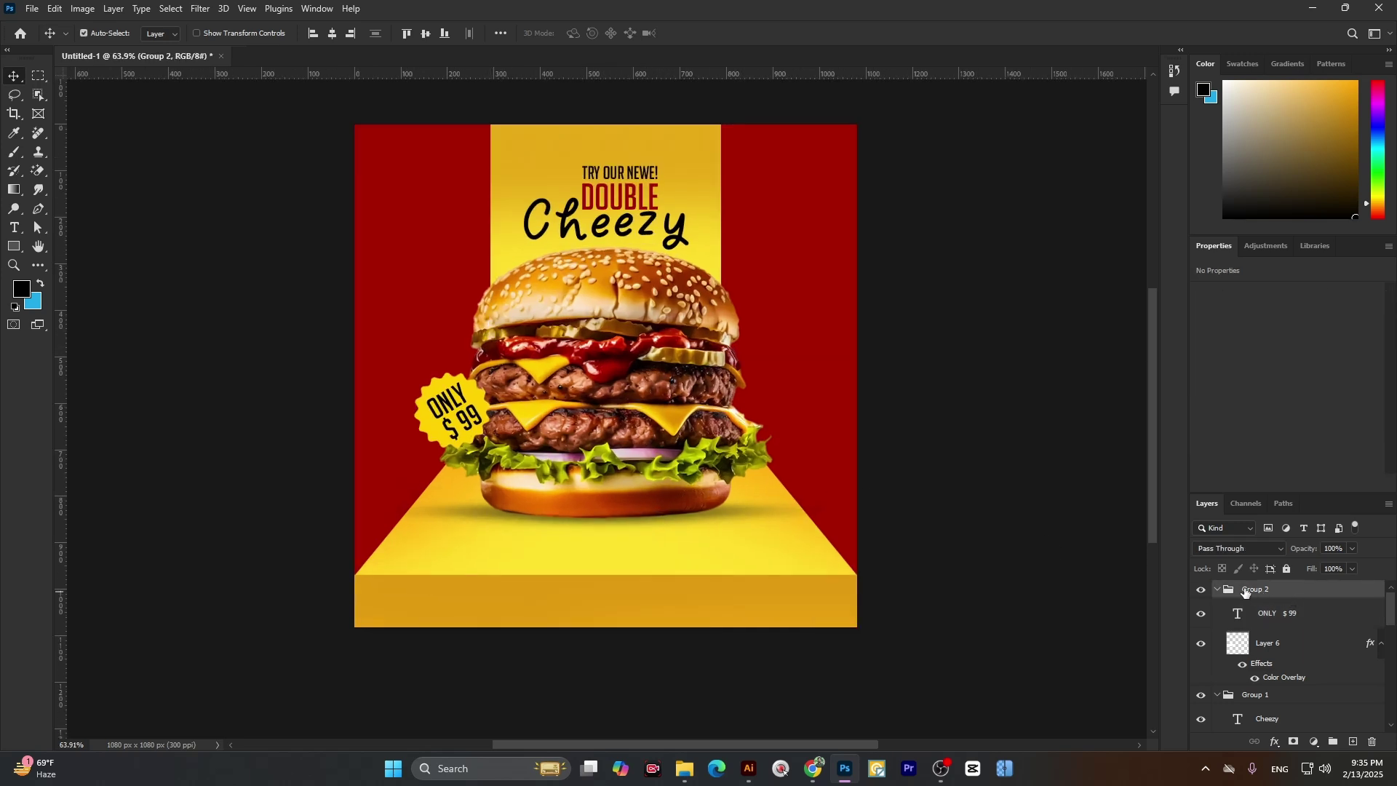
click(1217, 589)
click(1200, 590)
click(1200, 590)
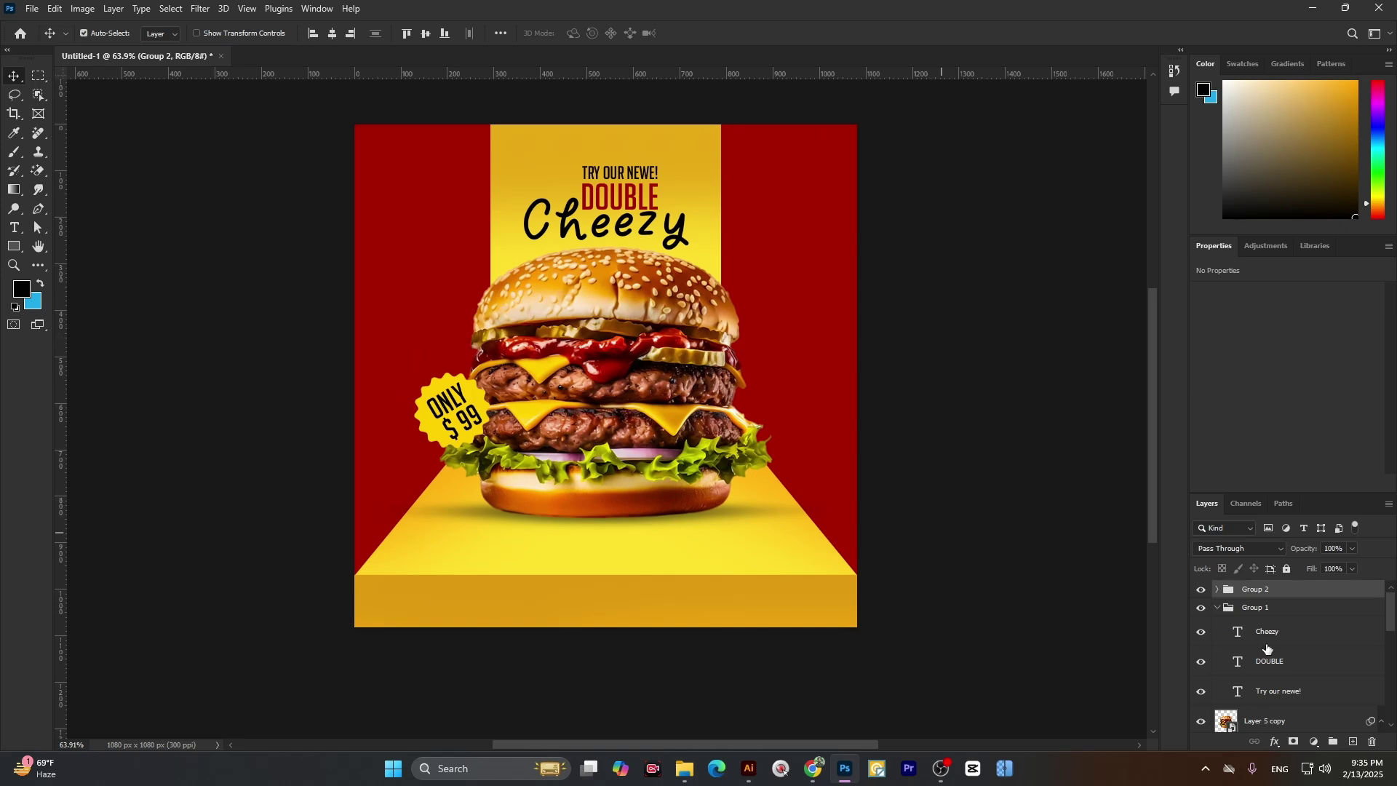
- Set the Pen tool to Shape mode and place the first anchor point just above the price badge
key(p)
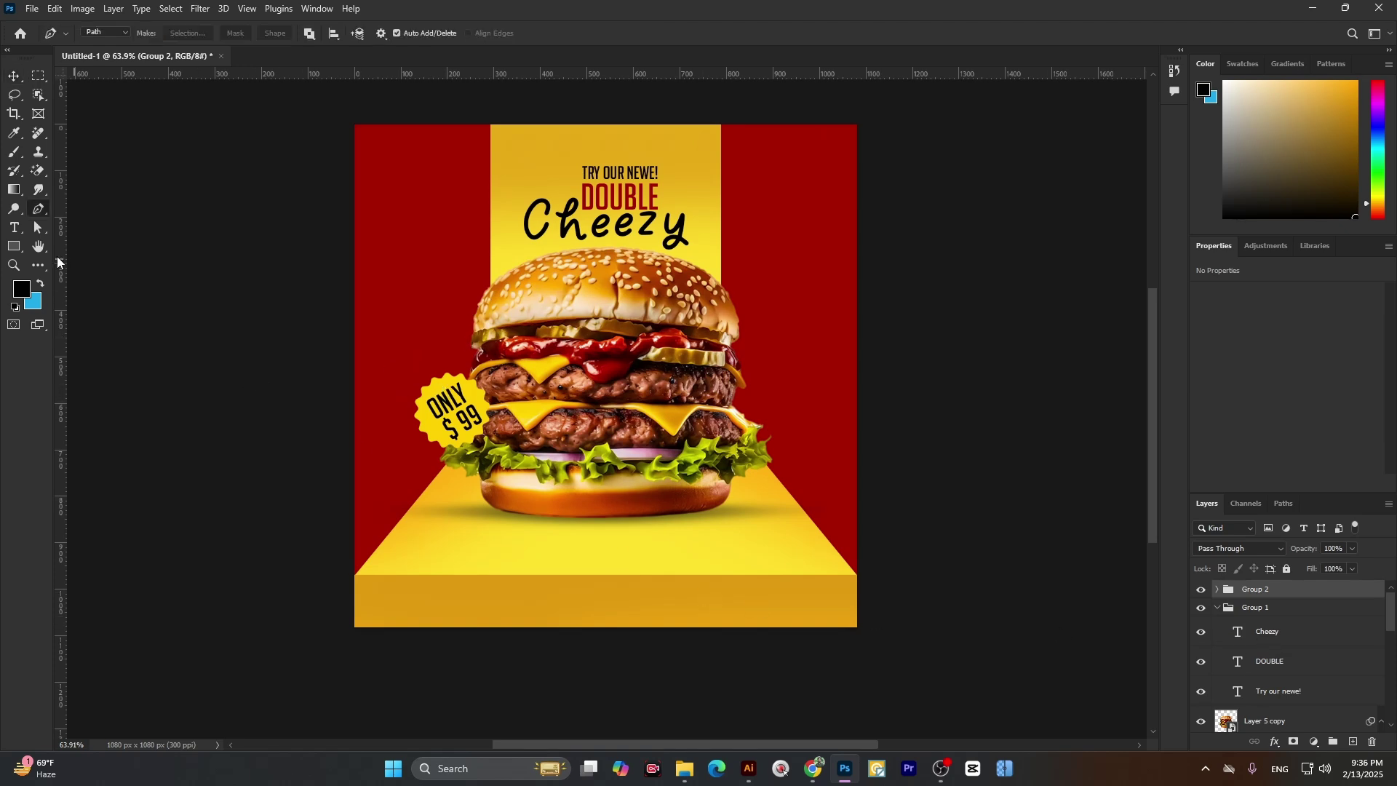
click(128, 34)
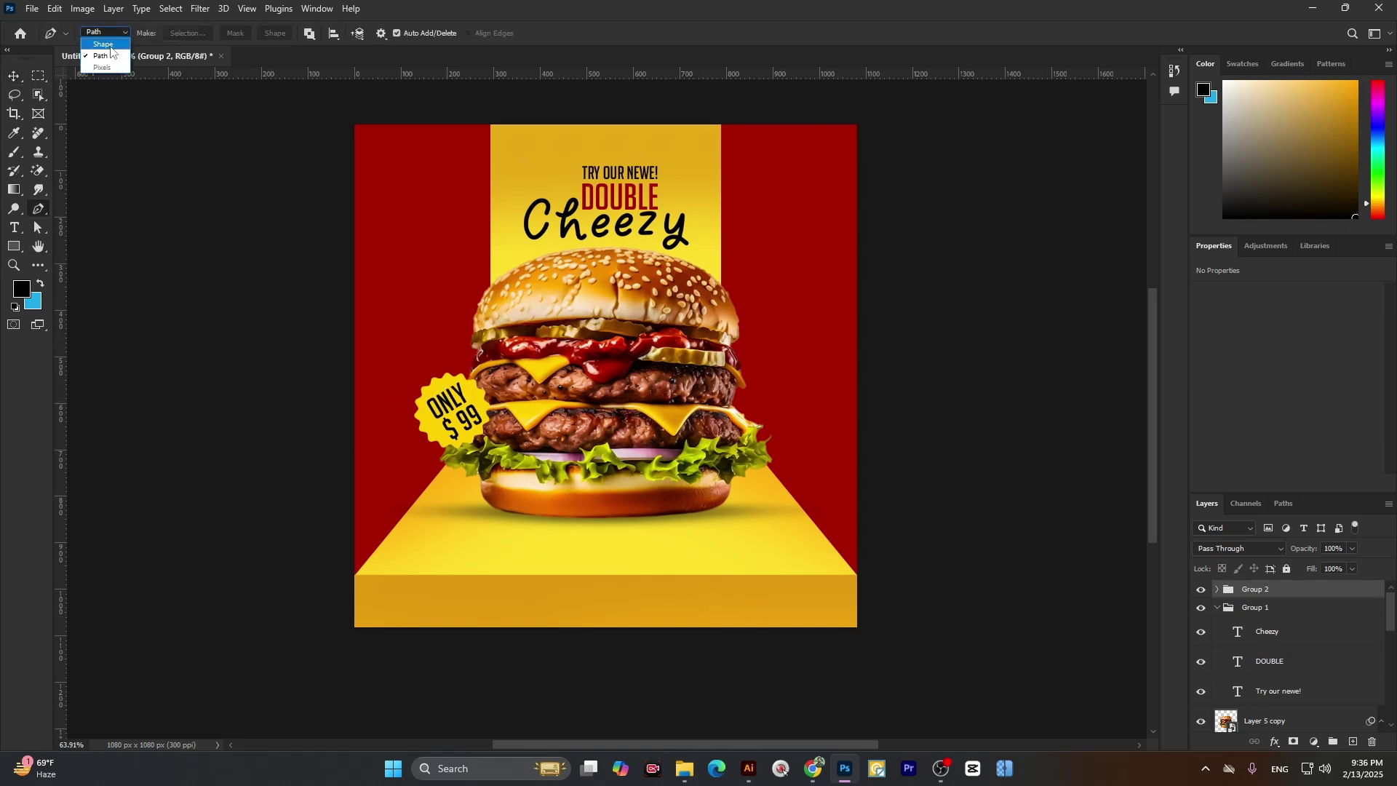
click(100, 44)
click(421, 370)
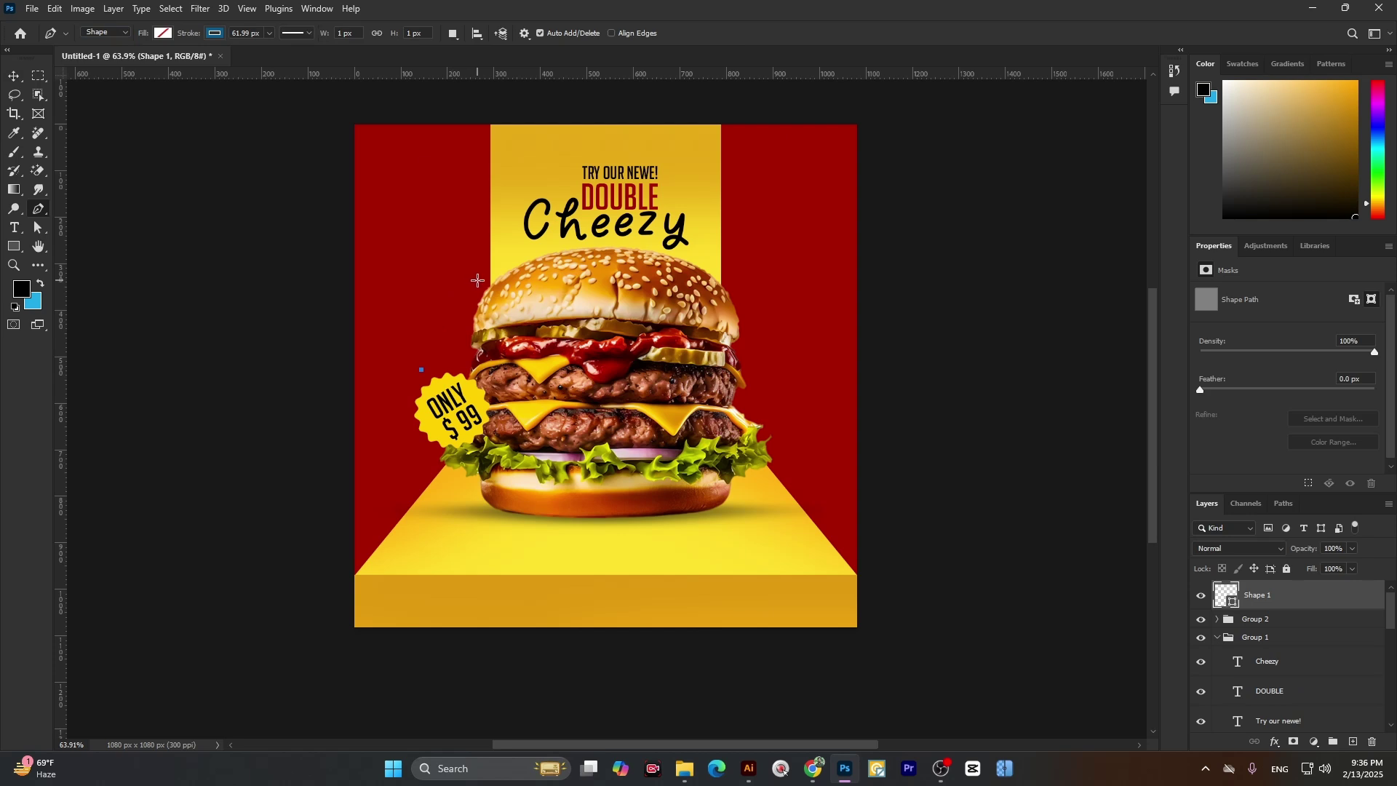
- Try a curved segment toward the top bun, undo it, and reduce the shape's stroke width to 0.66 px
drag(476, 283, 527, 288)
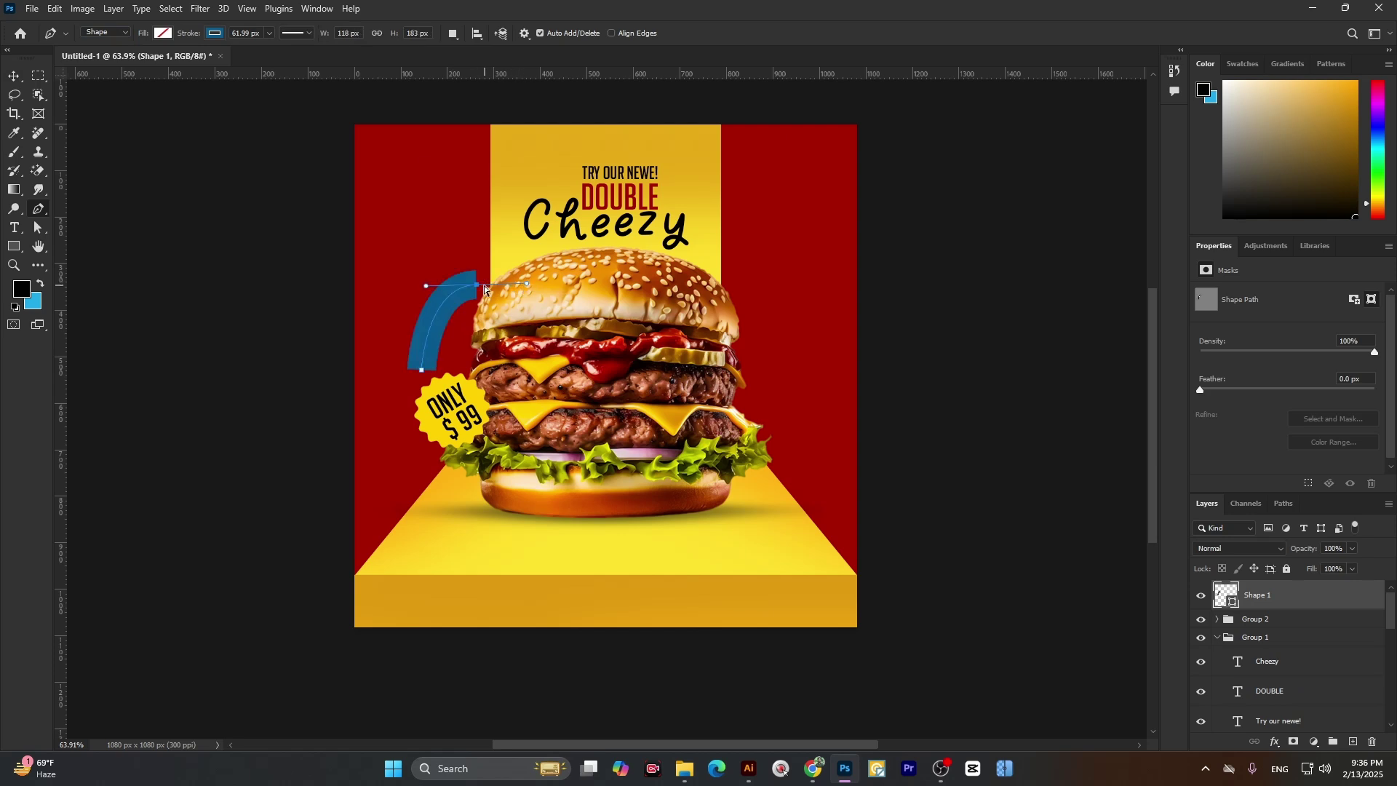
key(ctrl+z)
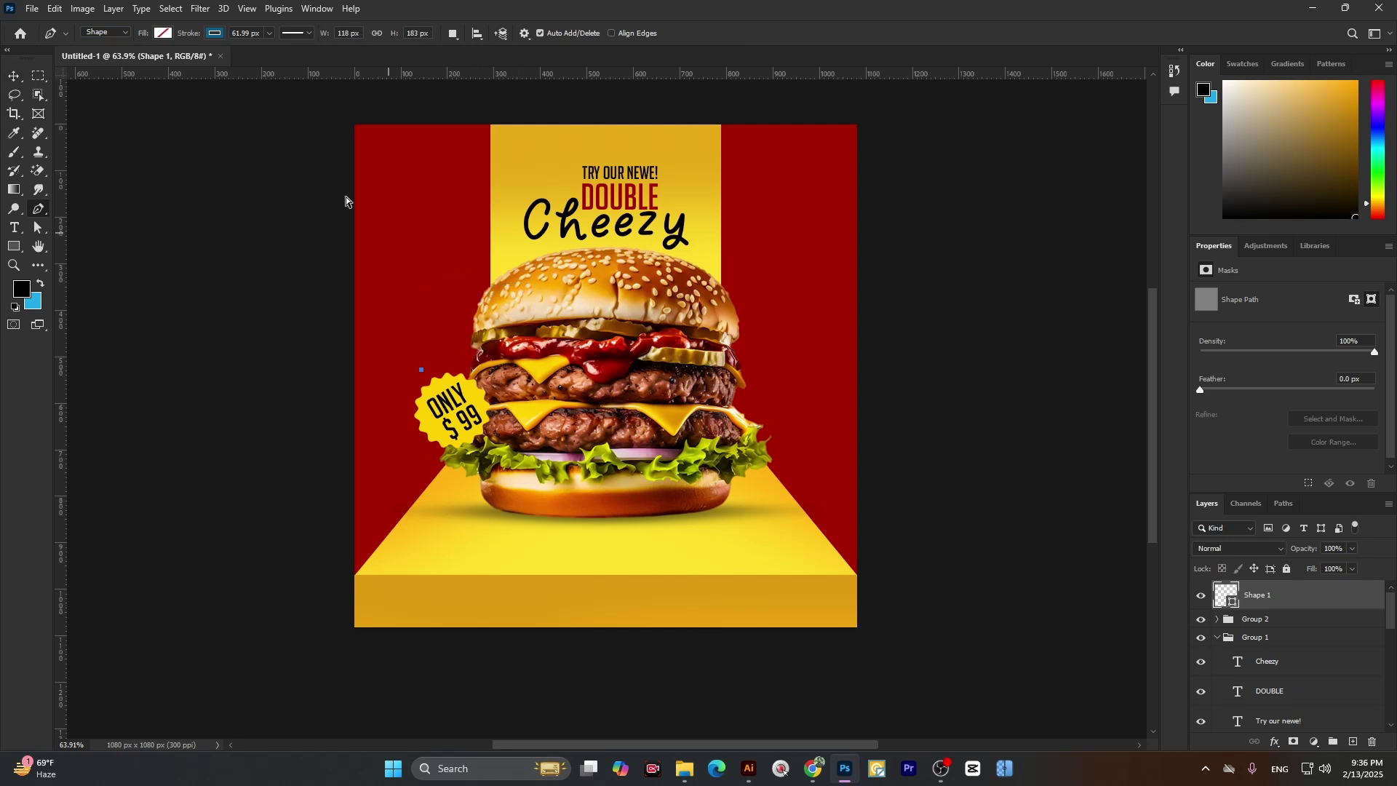
click(269, 33)
drag(264, 49, 253, 47)
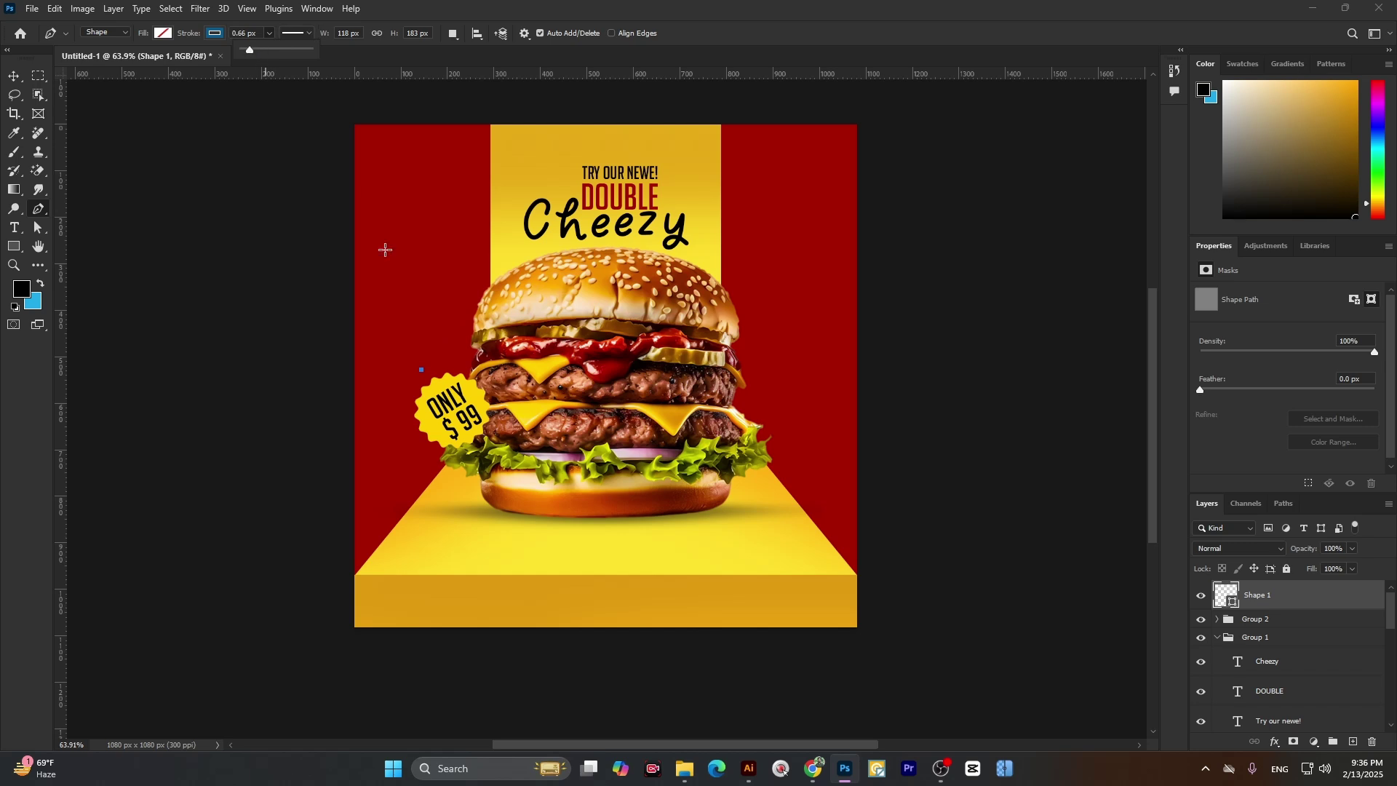
- Draw a looping curve with the Pen tool from above the price badge up to the top bun
drag(442, 318, 471, 317)
scroll(446, 320, up, 2)
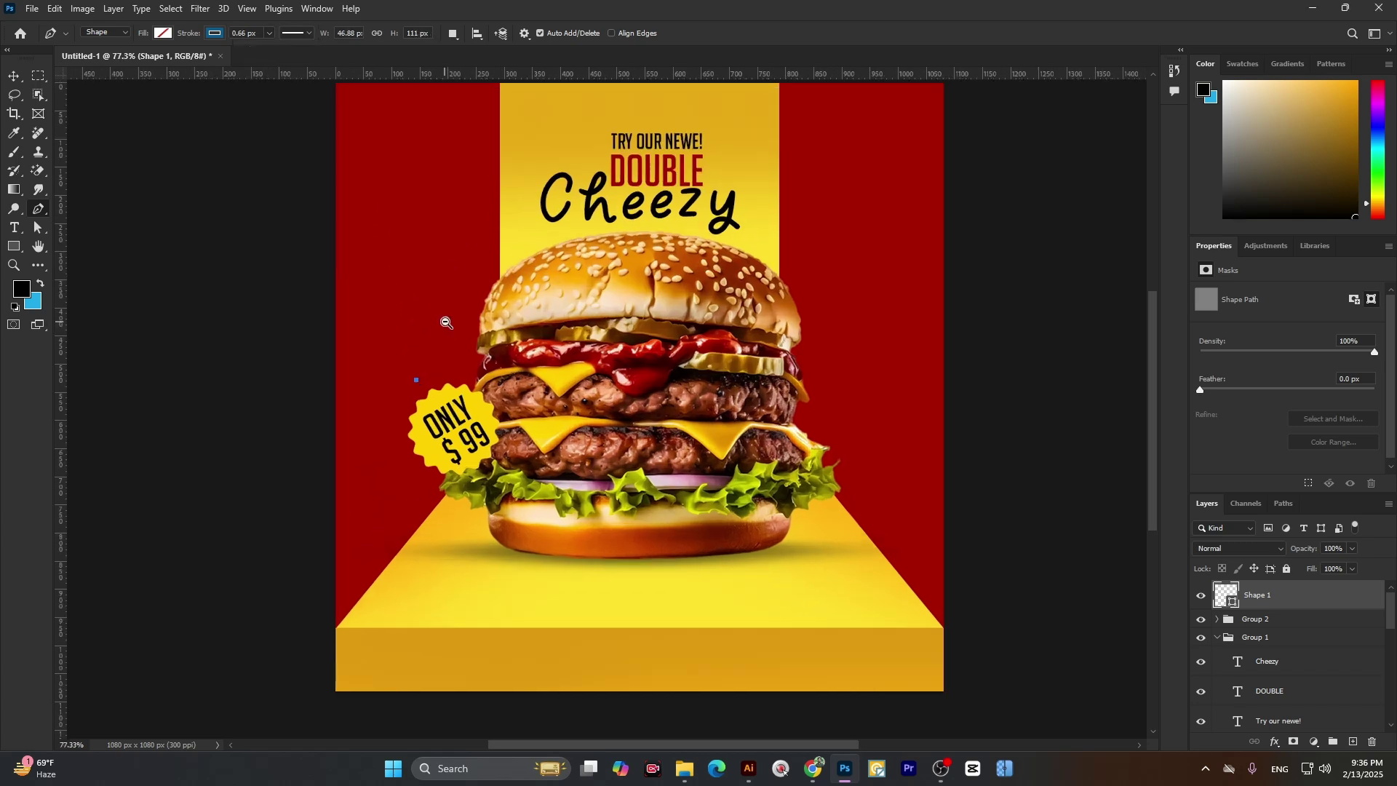
drag(477, 320, 460, 367)
alt+click(462, 342)
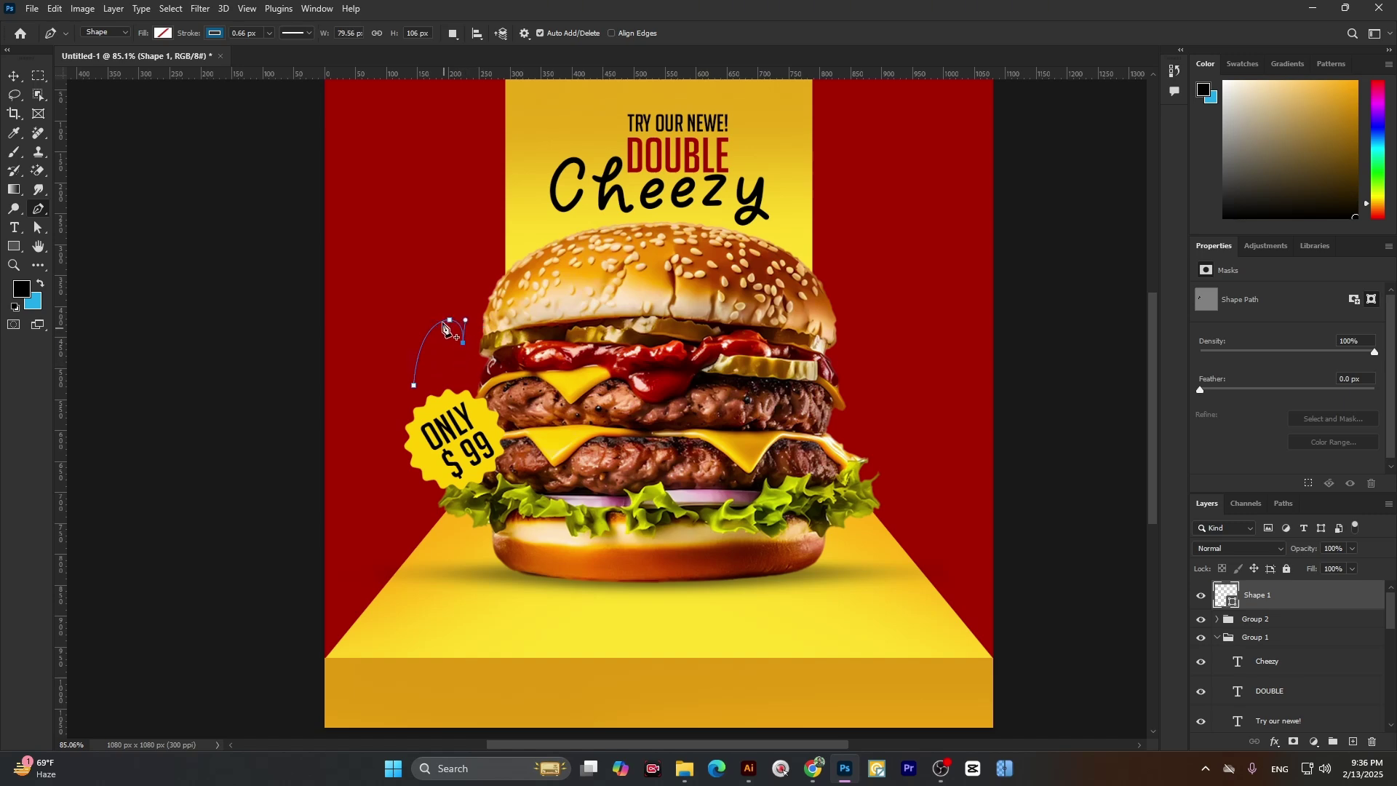
drag(438, 310, 533, 232)
click(467, 274)
drag(495, 273, 507, 282)
click(13, 79)
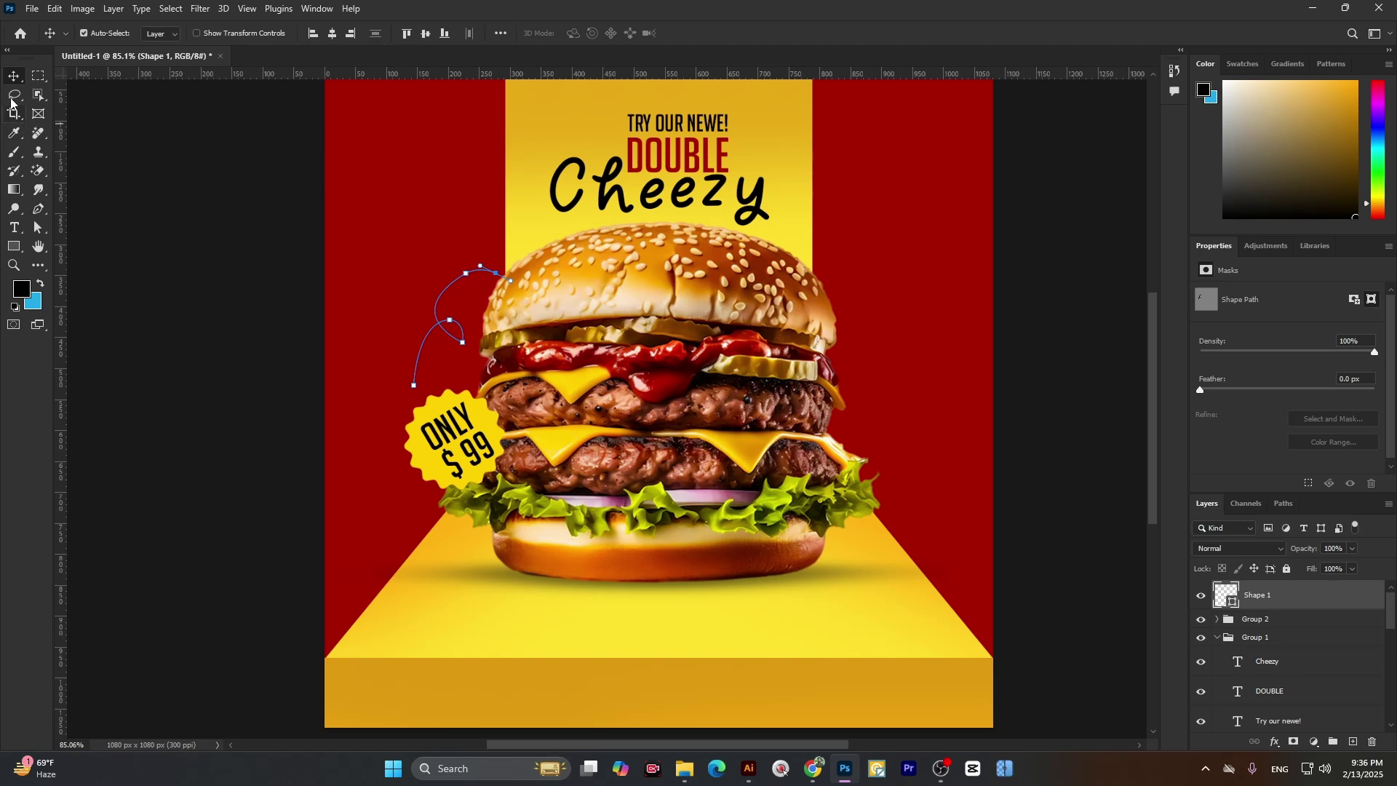
- Undo the accidental deletion of the red background fill and delete the pen-drawn curve's layer
click(309, 298)
click(438, 327)
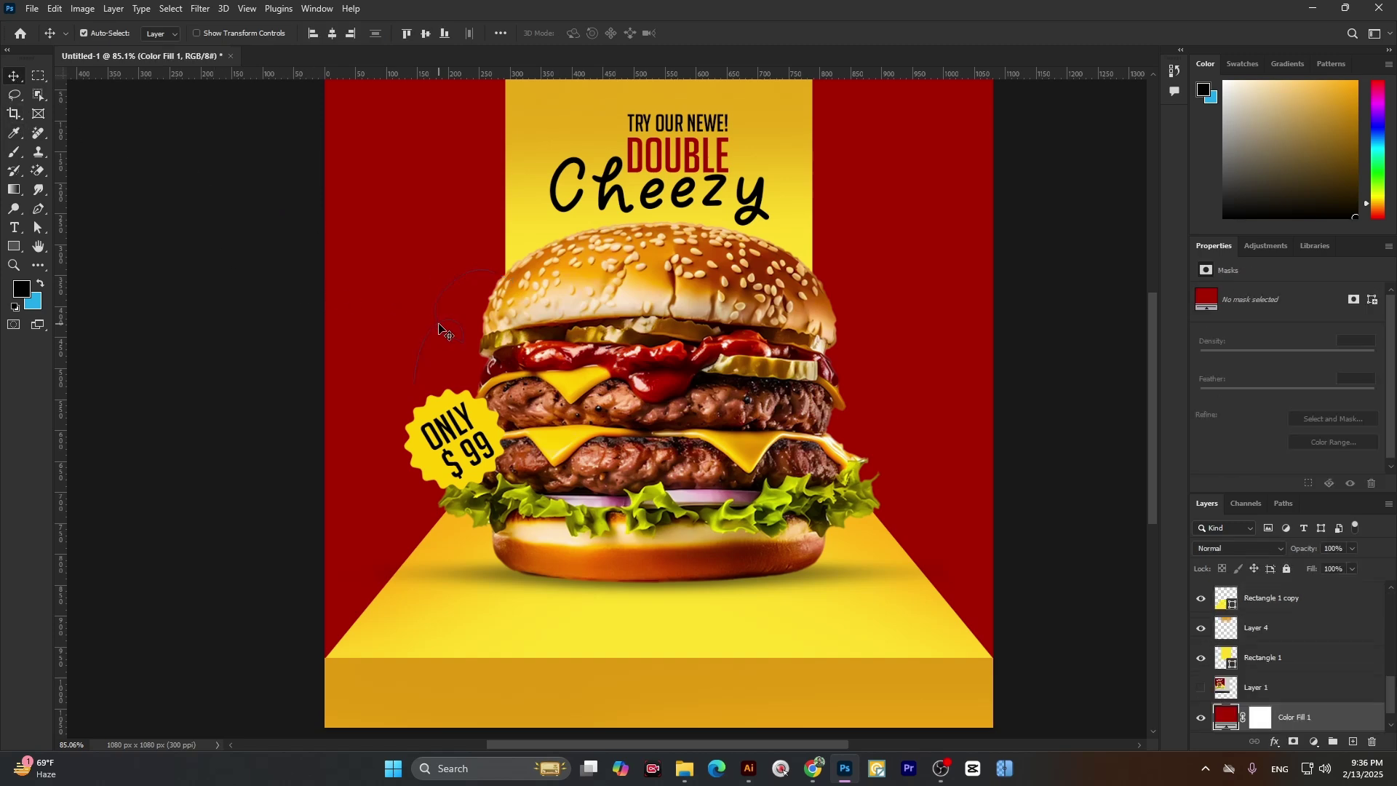
key(Delete)
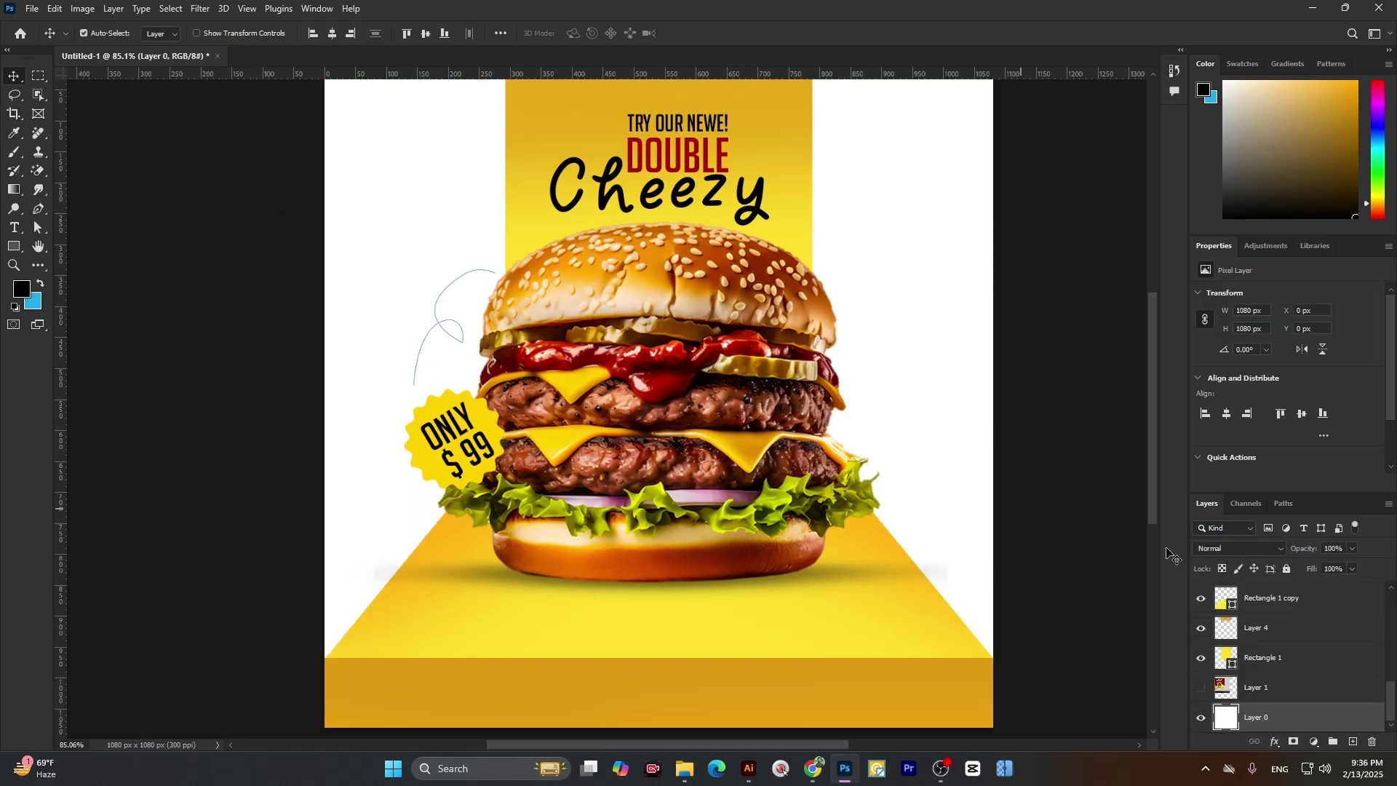
key(ctrl+z)
scroll(1269, 619, up, 6)
key(ctrl+g)
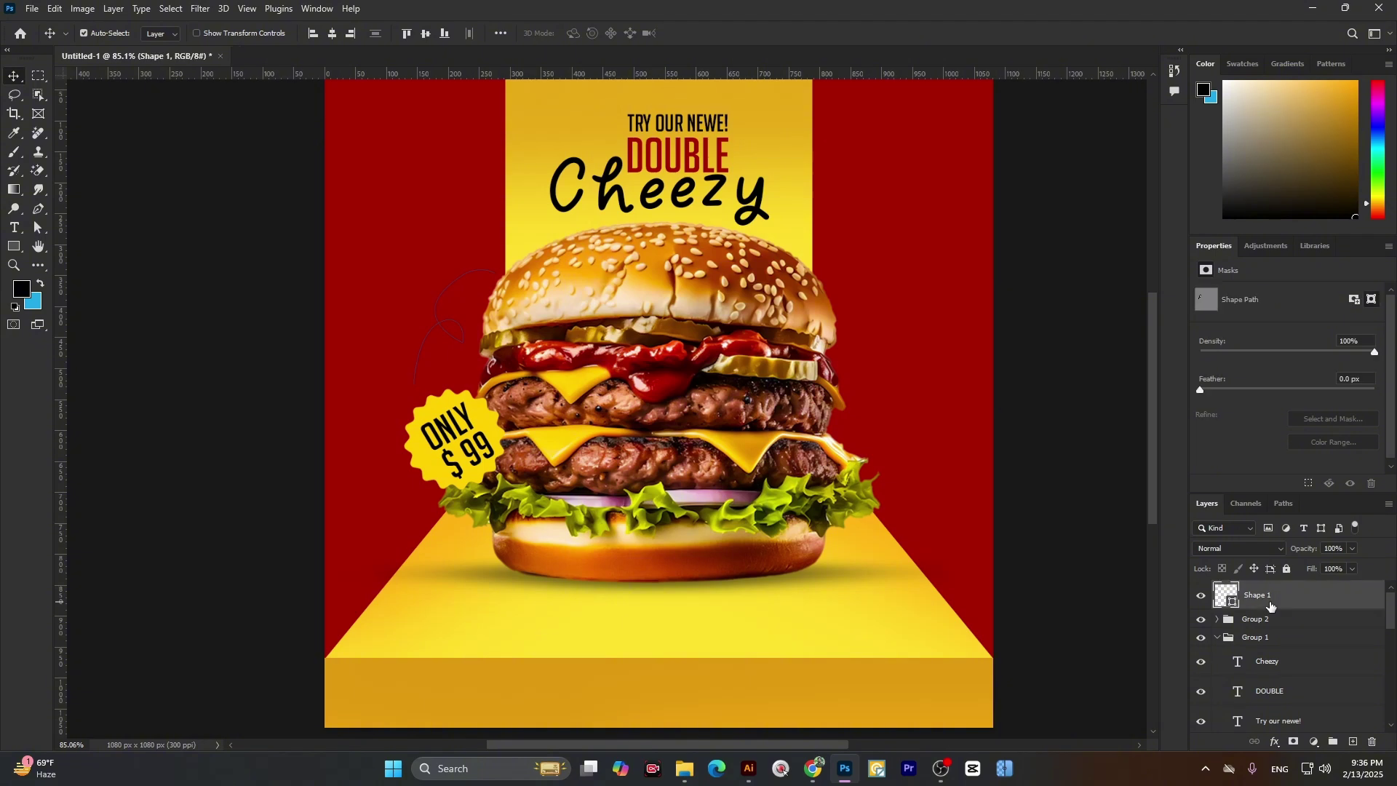
- Switch to Illustrator and draw a freehand looping curve about 625 by 1360 px with the Pencil tool below the starburst
click(748, 769)
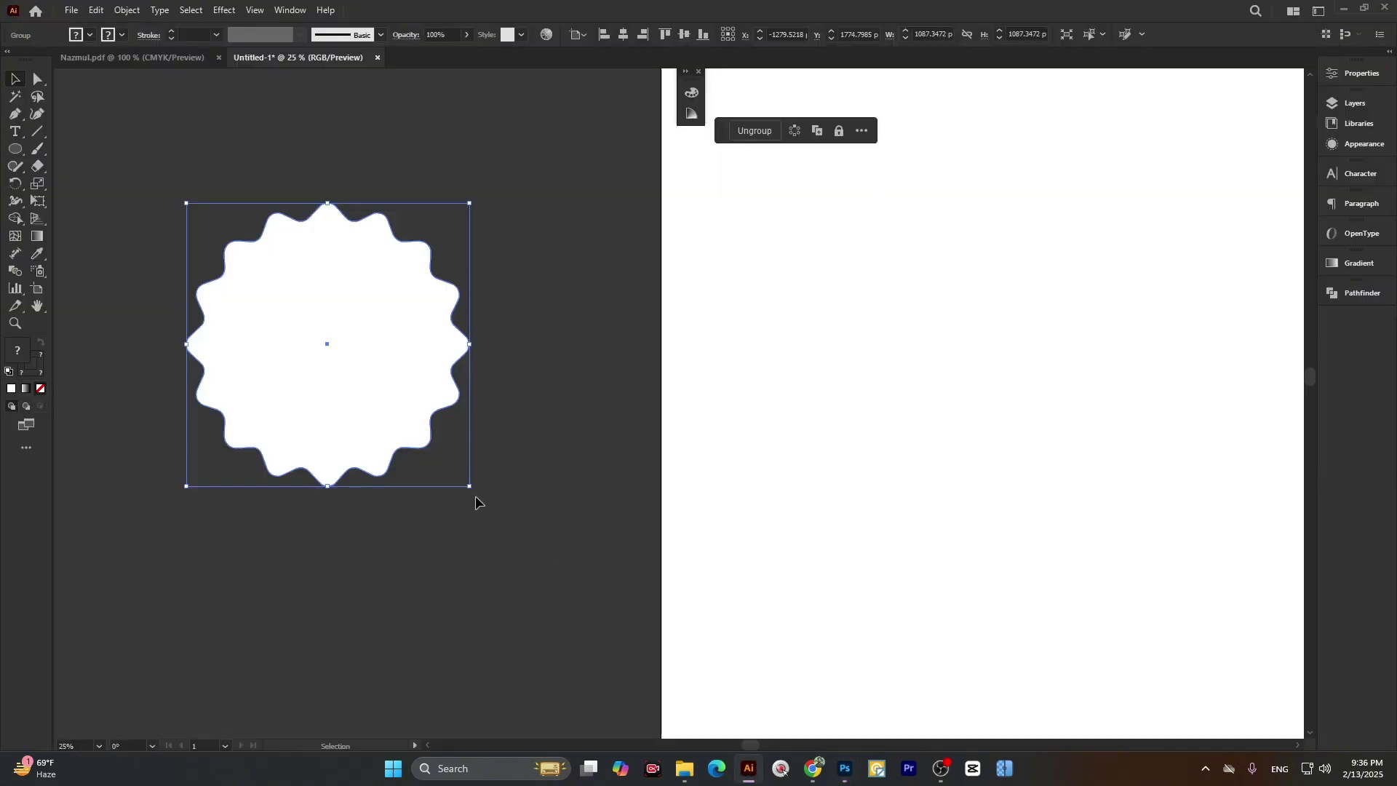
scroll(474, 332, down, 5)
scroll(411, 367, up, 1)
key(n)
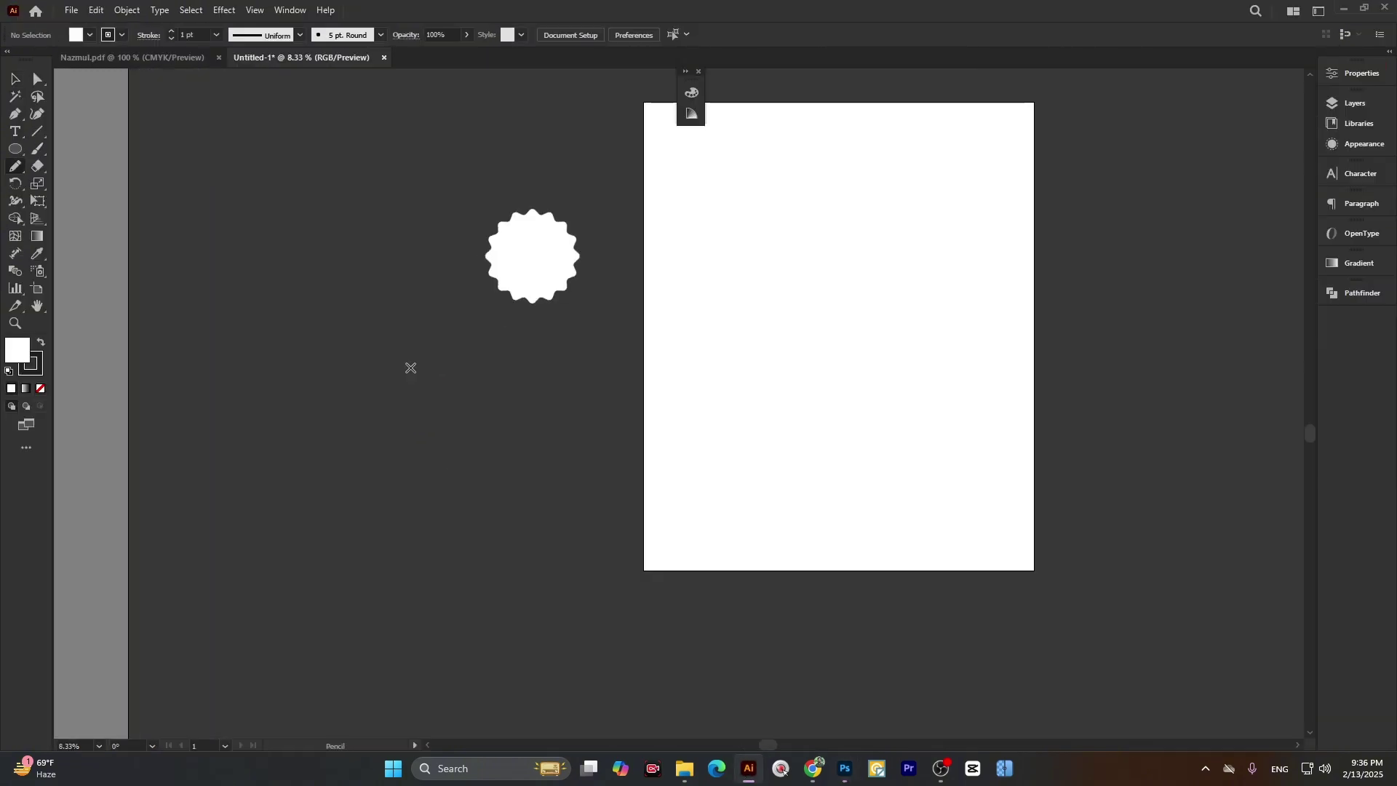
scroll(383, 358, up, 1)
mouse_move(462, 502)
mouse_down()
mouse_move(462, 409)
mouse_move(532, 362)
mouse_move(527, 381)
mouse_move(488, 359)
mouse_move(502, 305)
mouse_move(558, 269)
mouse_up()
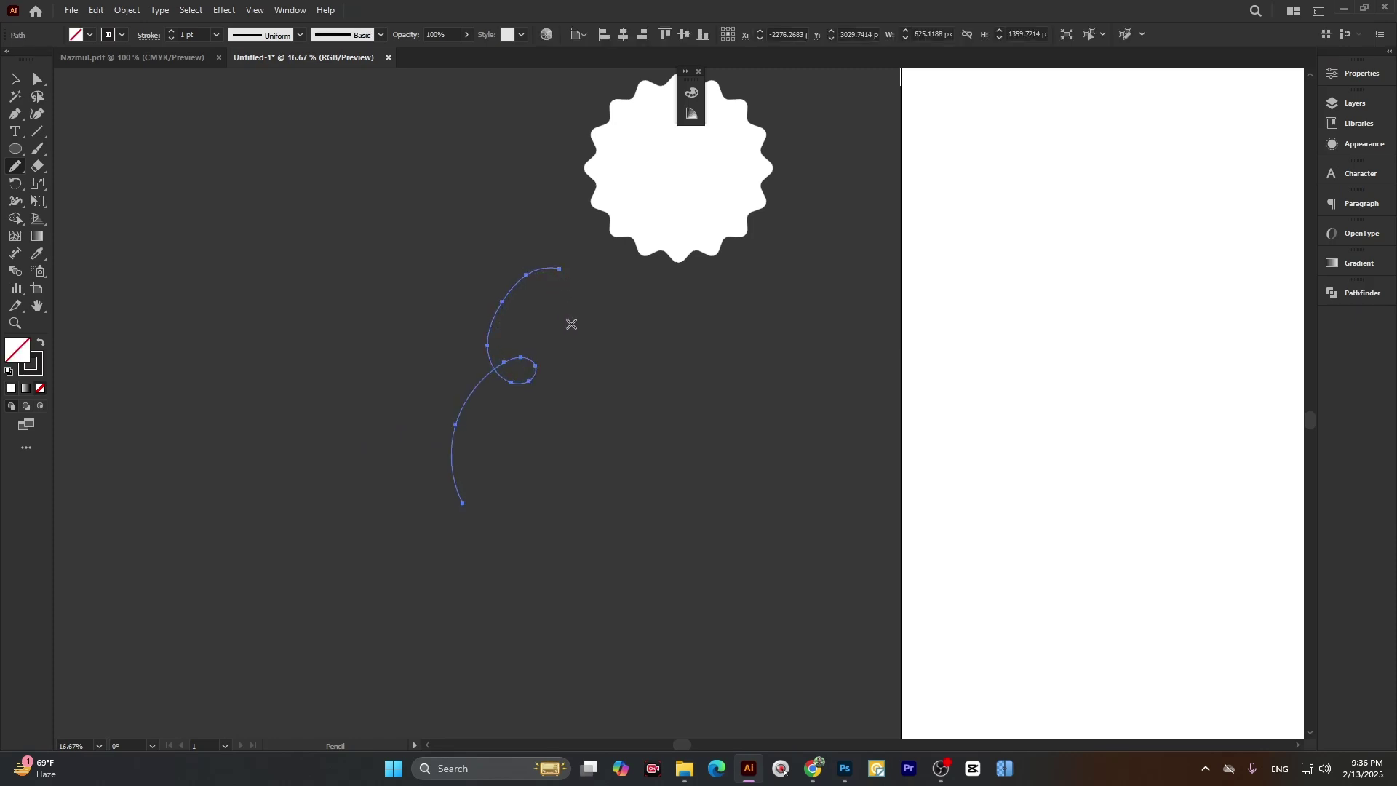
- Set the looping curve's stroke colour to white
key(v)
drag(393, 305, 529, 461)
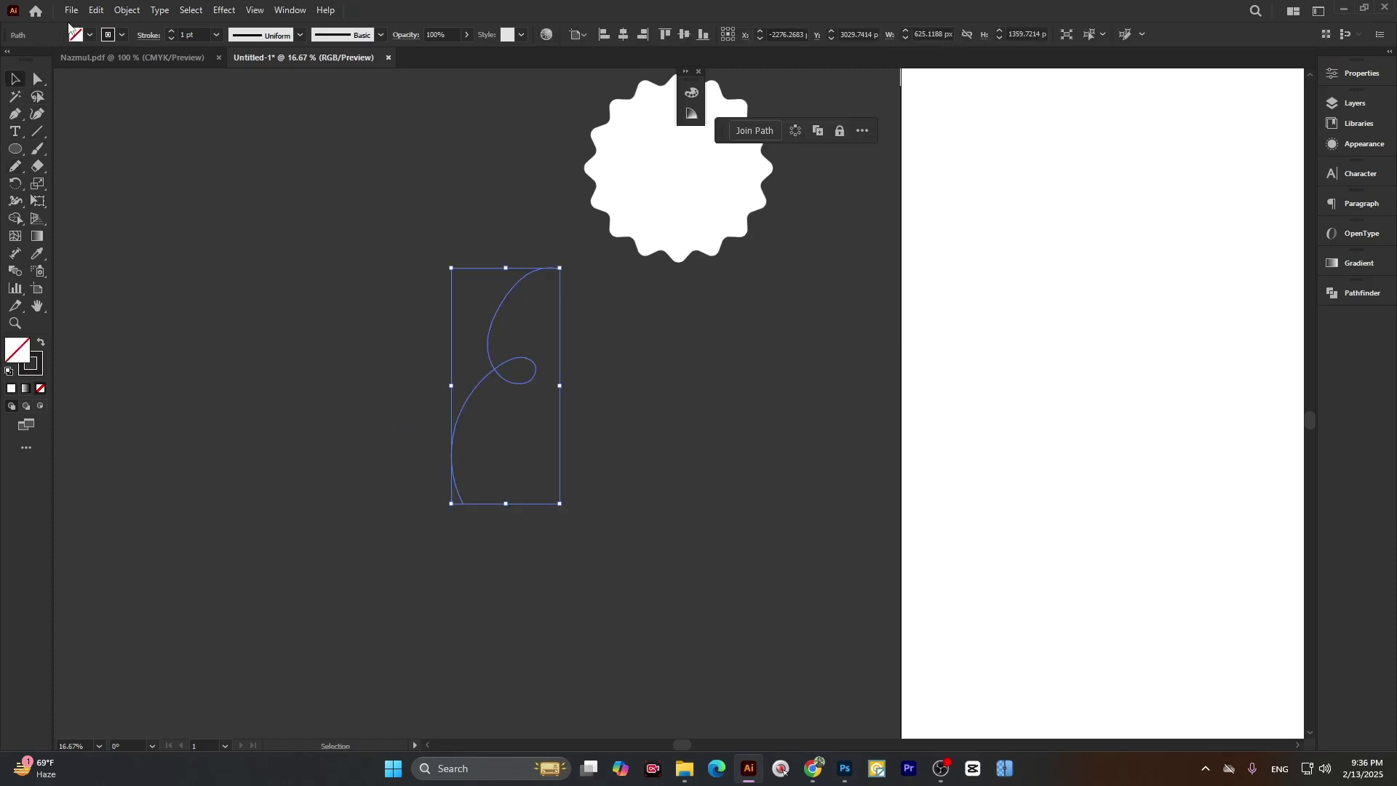
click(122, 35)
click(32, 61)
click(411, 294)
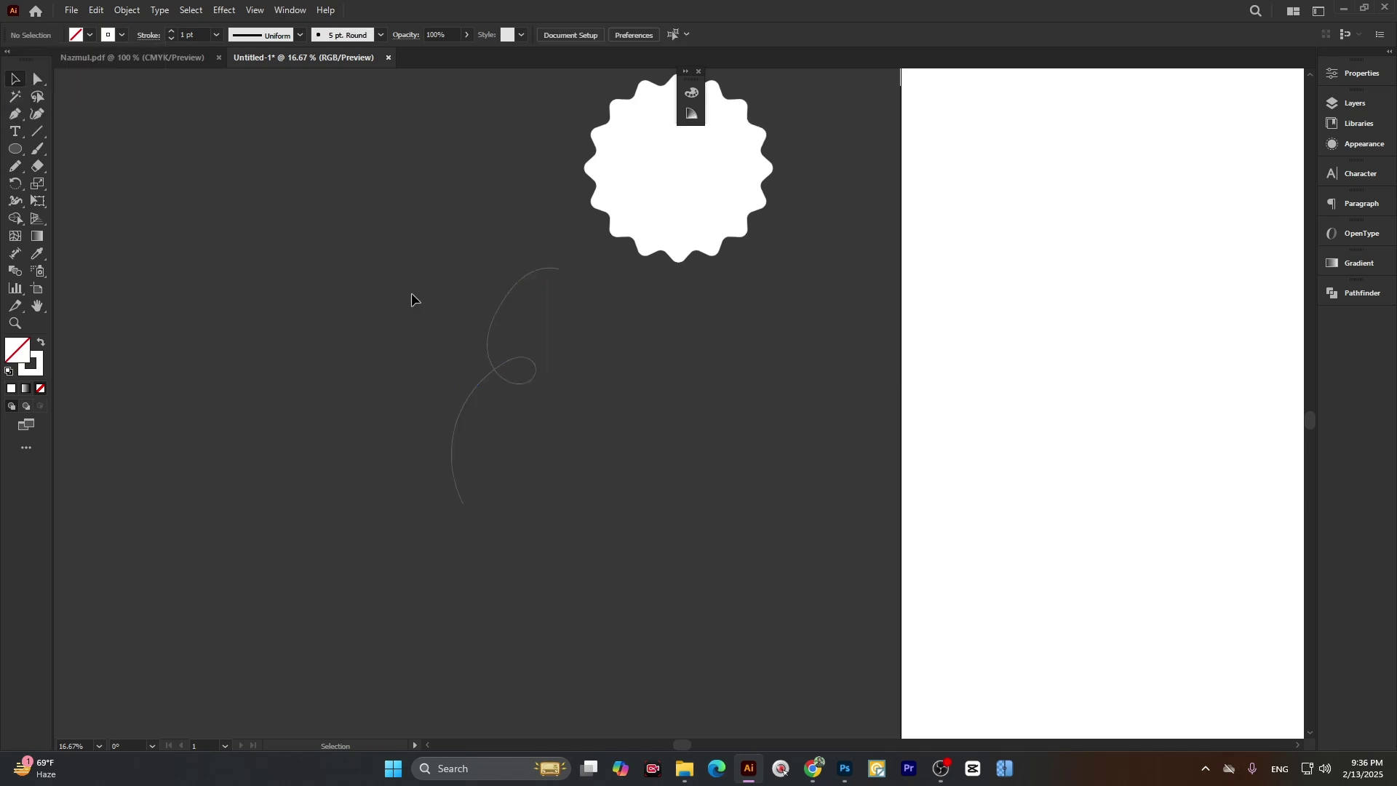
- Increase the white looping curve's stroke weight to 18 pt
drag(411, 294, 530, 438)
click(171, 31)
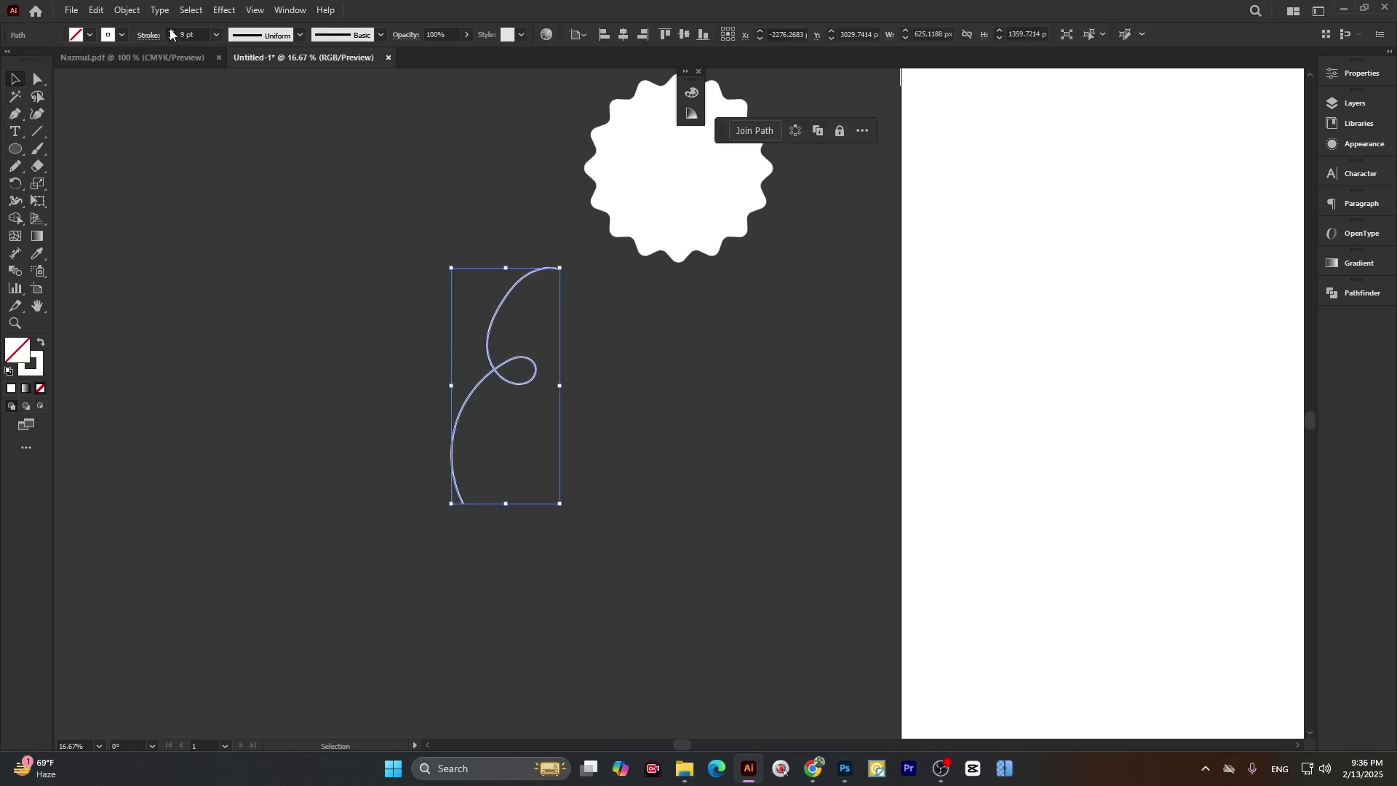
click(276, 394)
drag(450, 308, 519, 387)
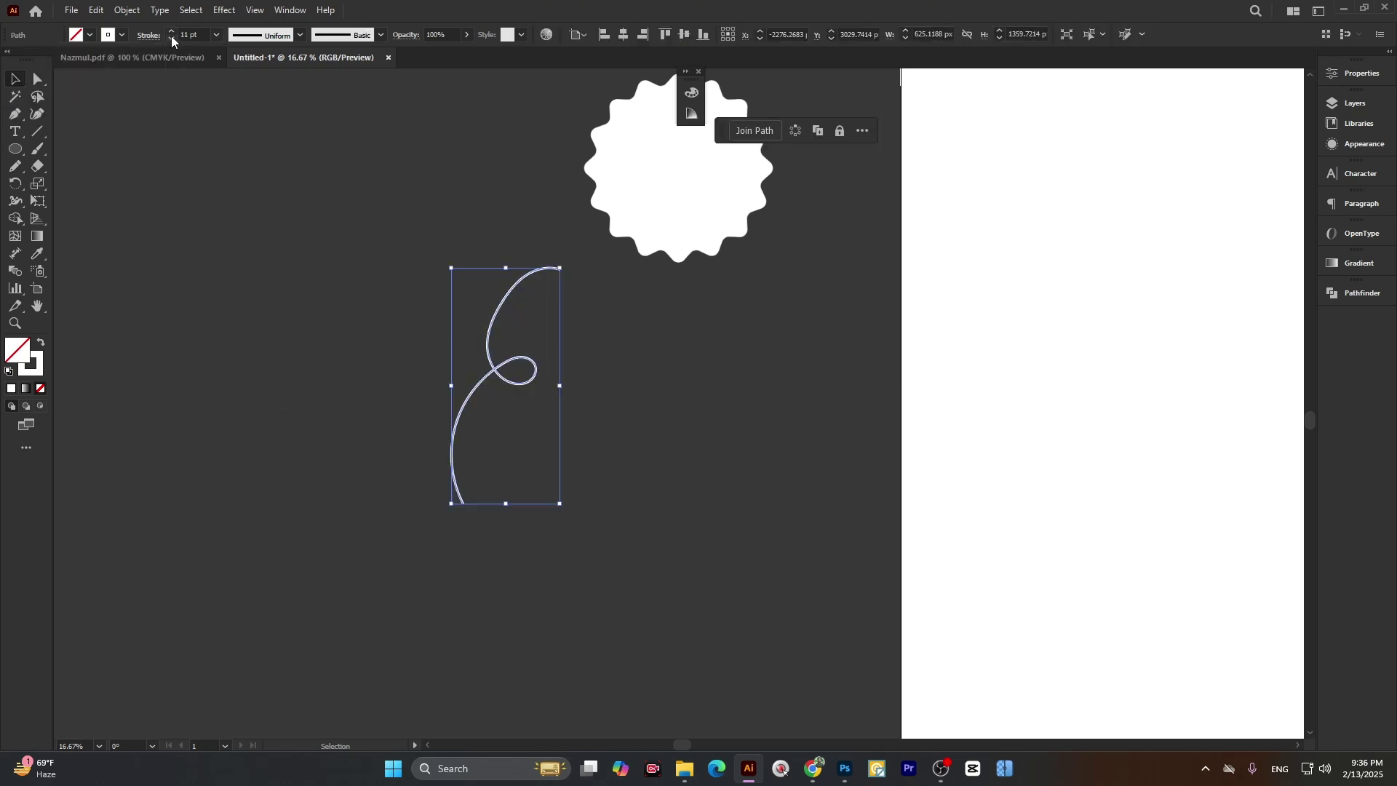
click(171, 30)
click(253, 301)
- Draw a triangular arrowhead with the Pen tool at the curve's upper end, with a white fill and no stroke
click(560, 275)
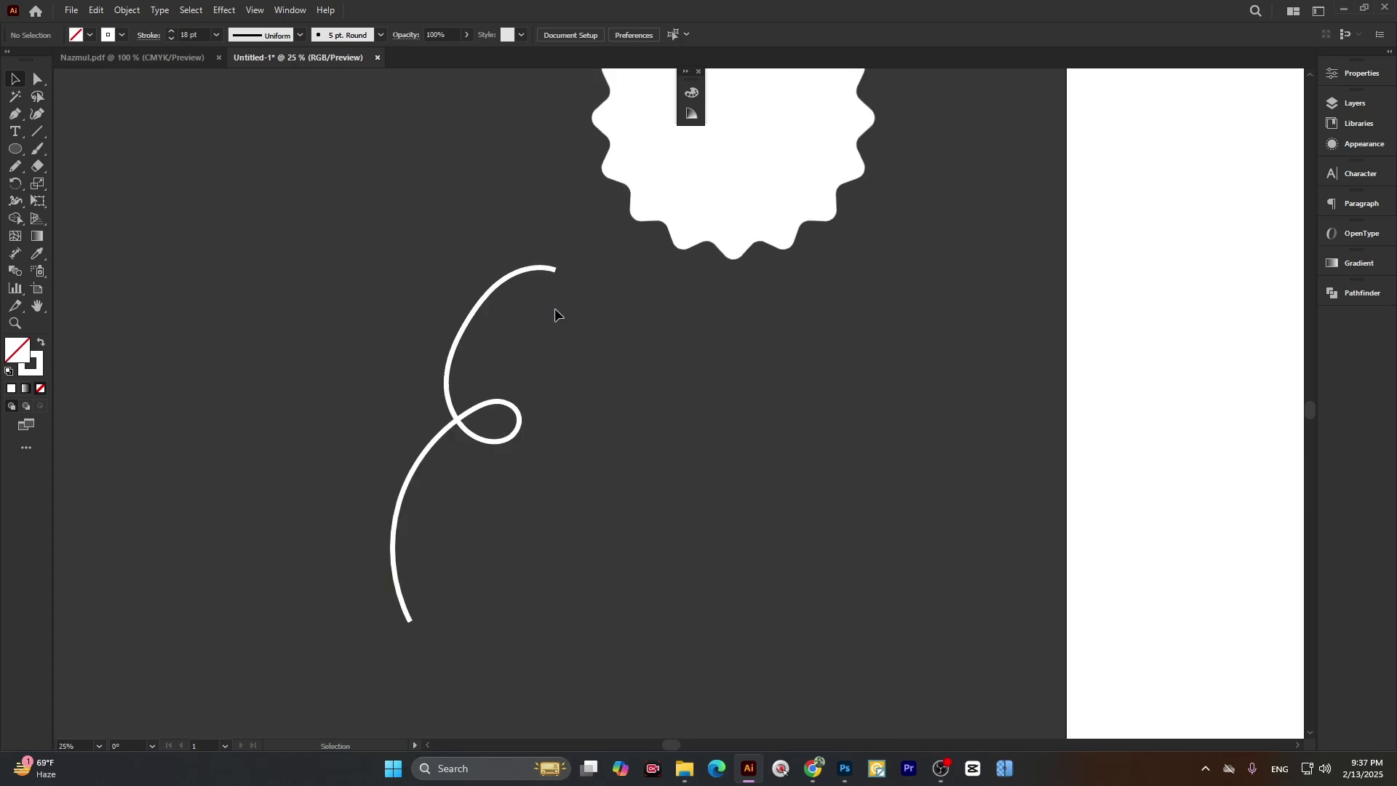
key(p)
click(556, 269)
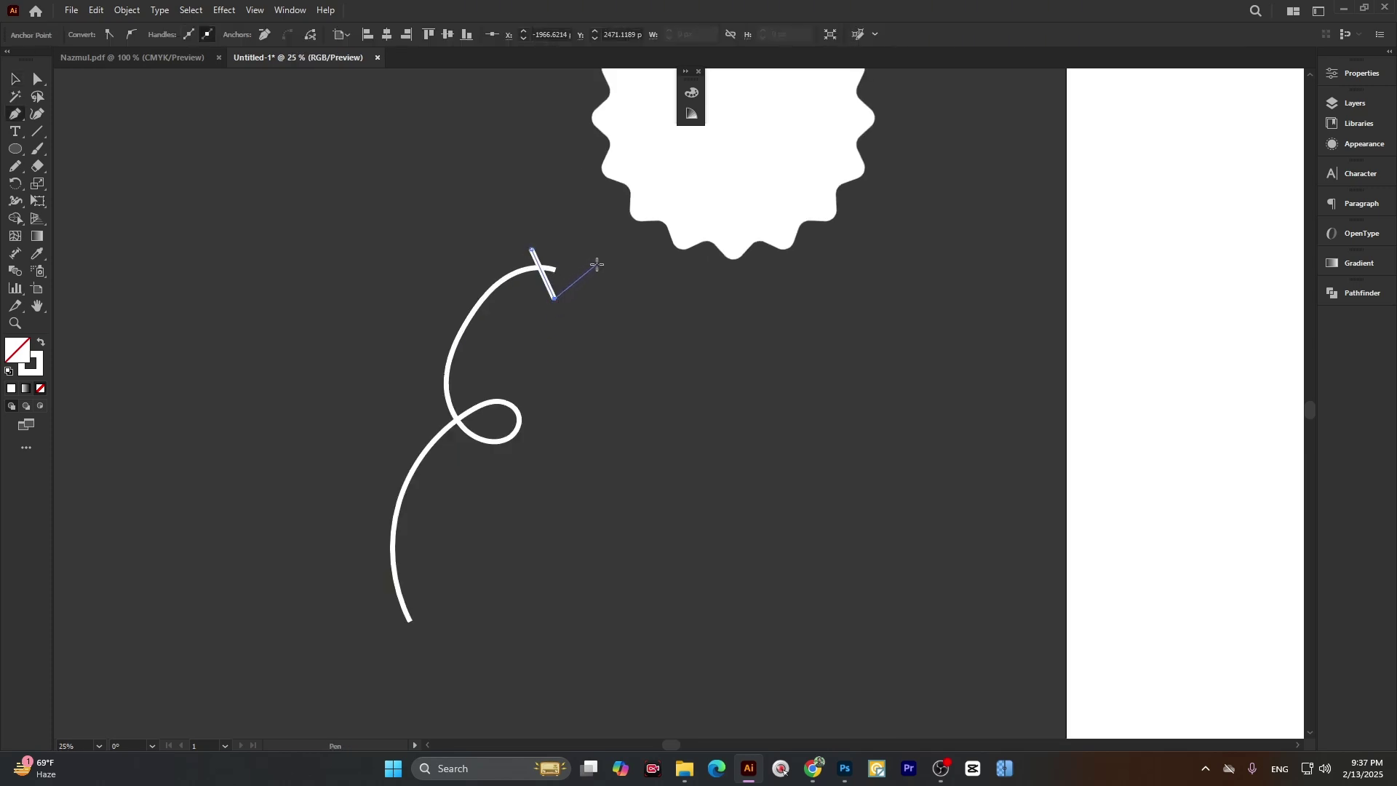
click(598, 264)
click(532, 249)
click(40, 342)
key(v)
scroll(542, 263, up, 3)
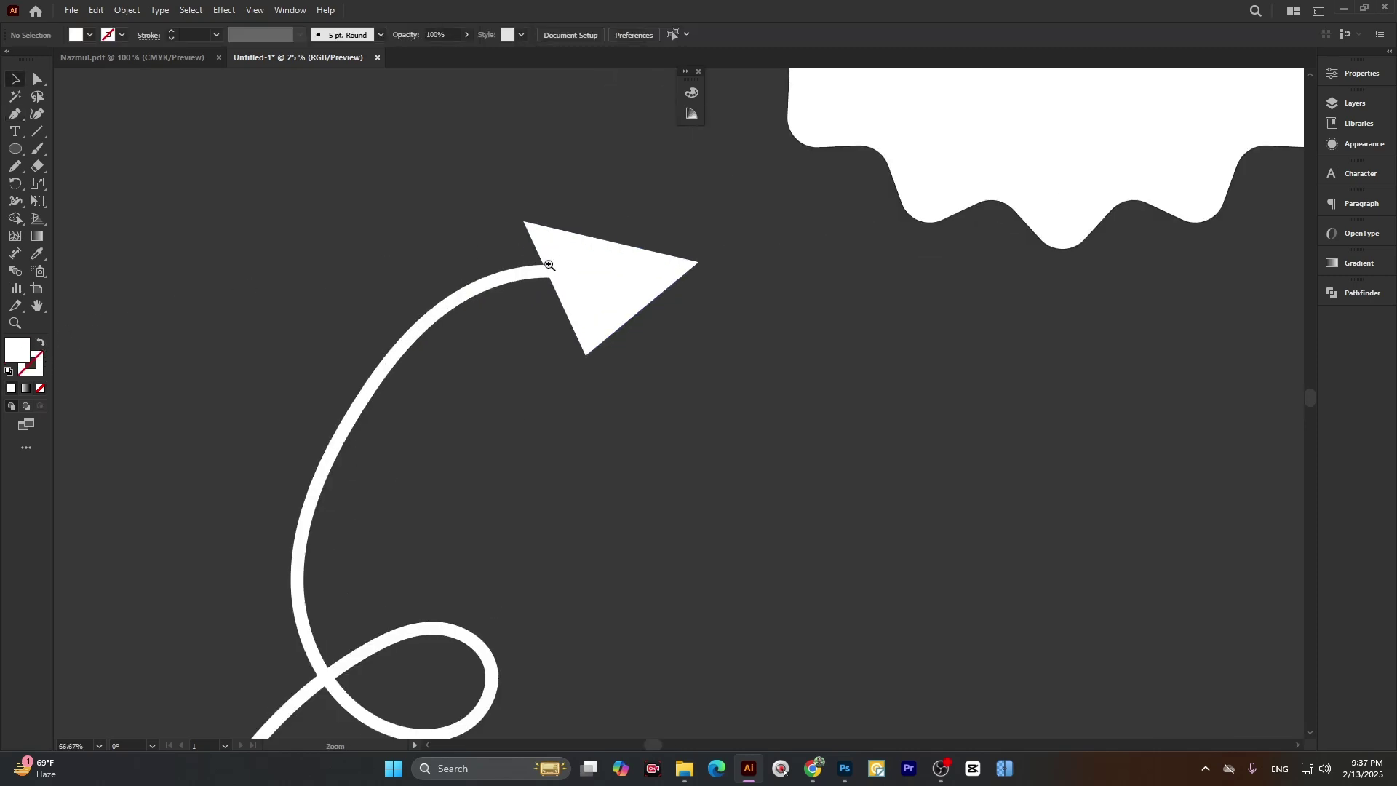
- Reshape the arrowhead by moving its back corner points closer to the tip
key(a)
drag(525, 223, 557, 223)
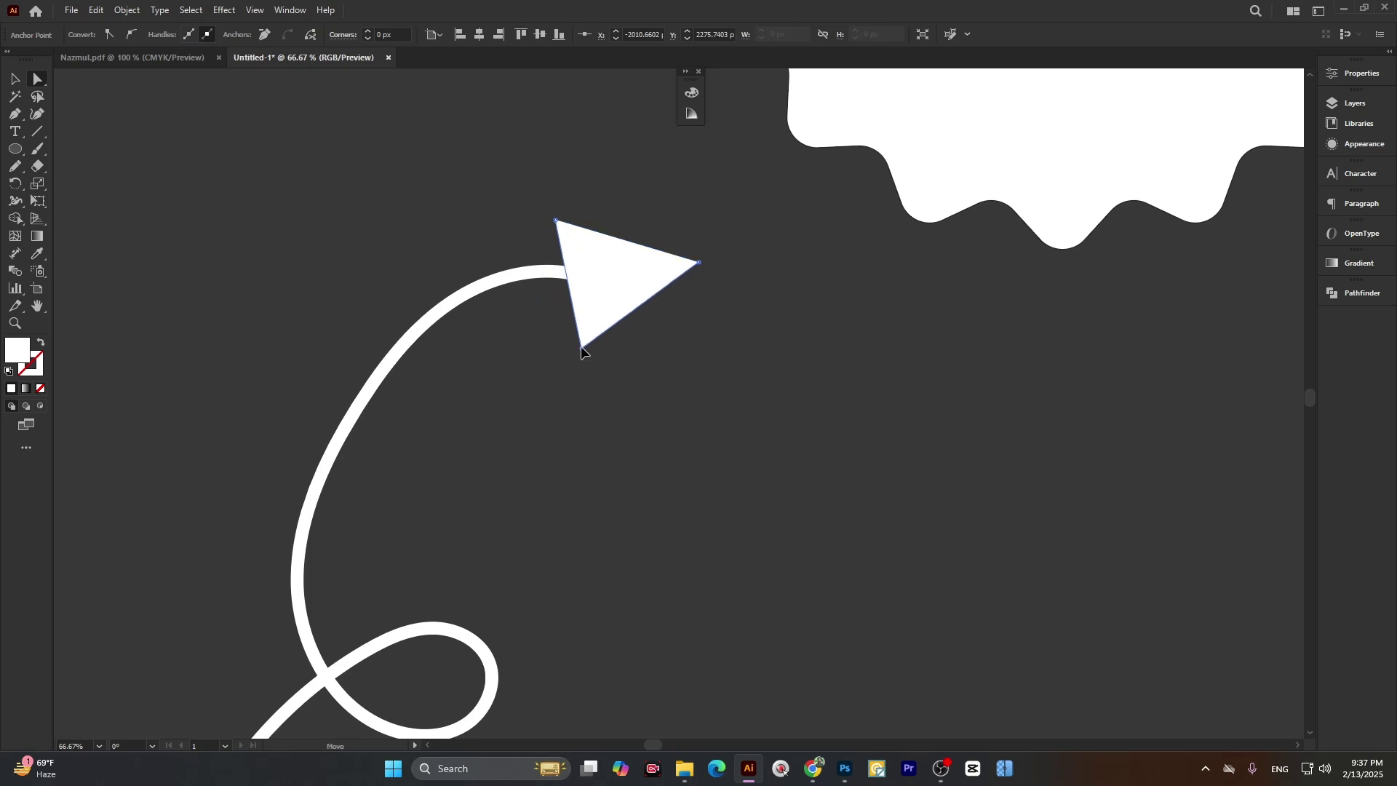
click(518, 349)
ctrl+alt+click(518, 349)
scroll(518, 348, down, 3)
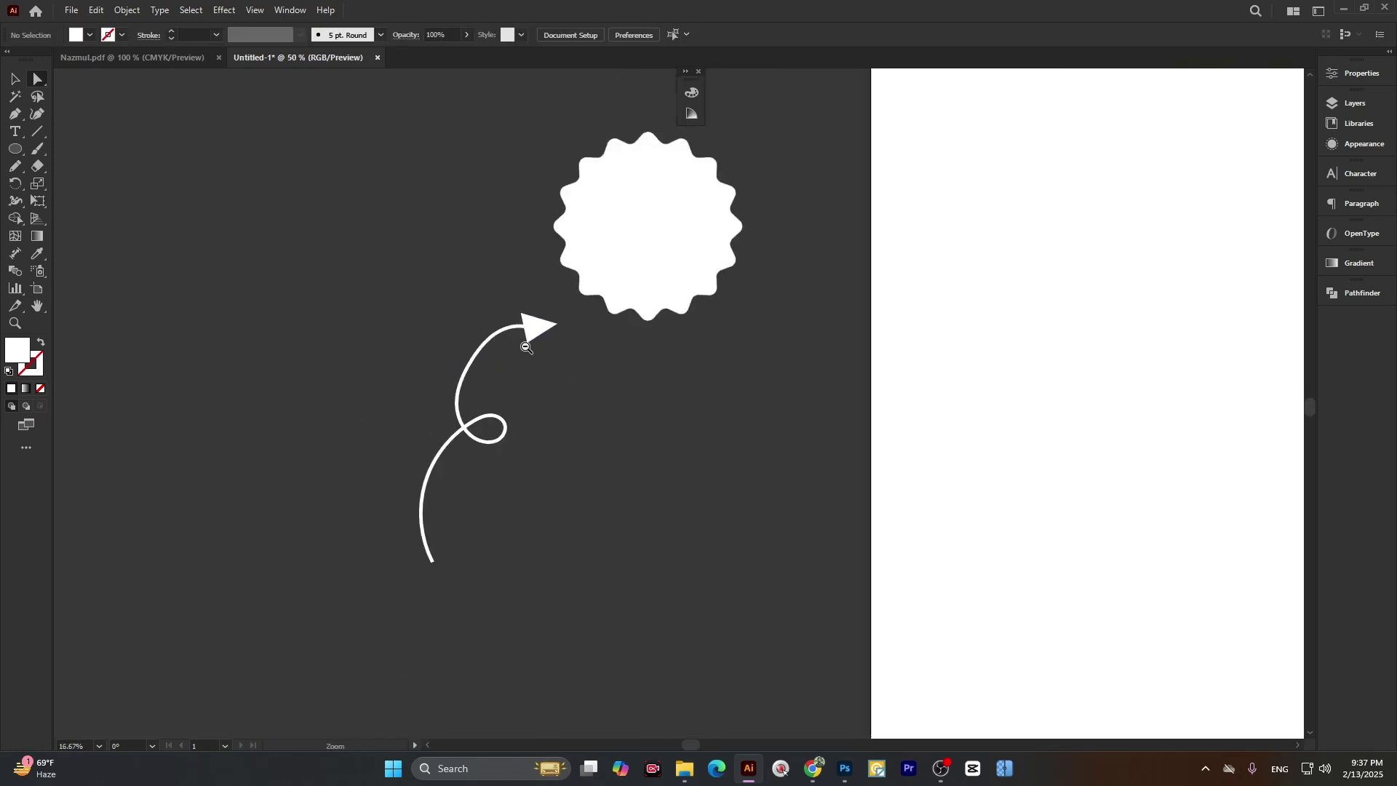
scroll(519, 348, up, 1)
- Turn the looping curve's stroke into a dashed line with an 11 pt dash
drag(363, 298, 451, 472)
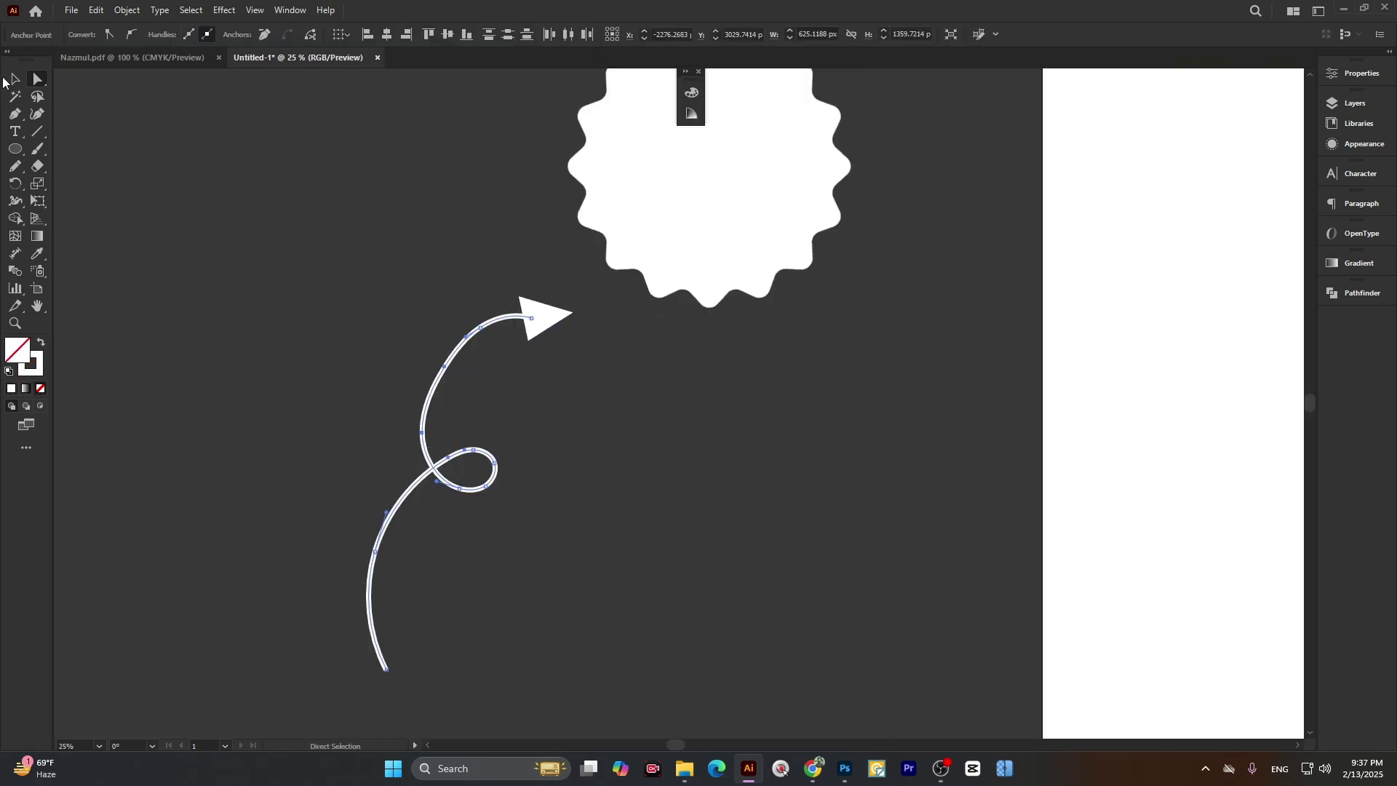
click(13, 80)
click(170, 207)
drag(329, 337, 467, 523)
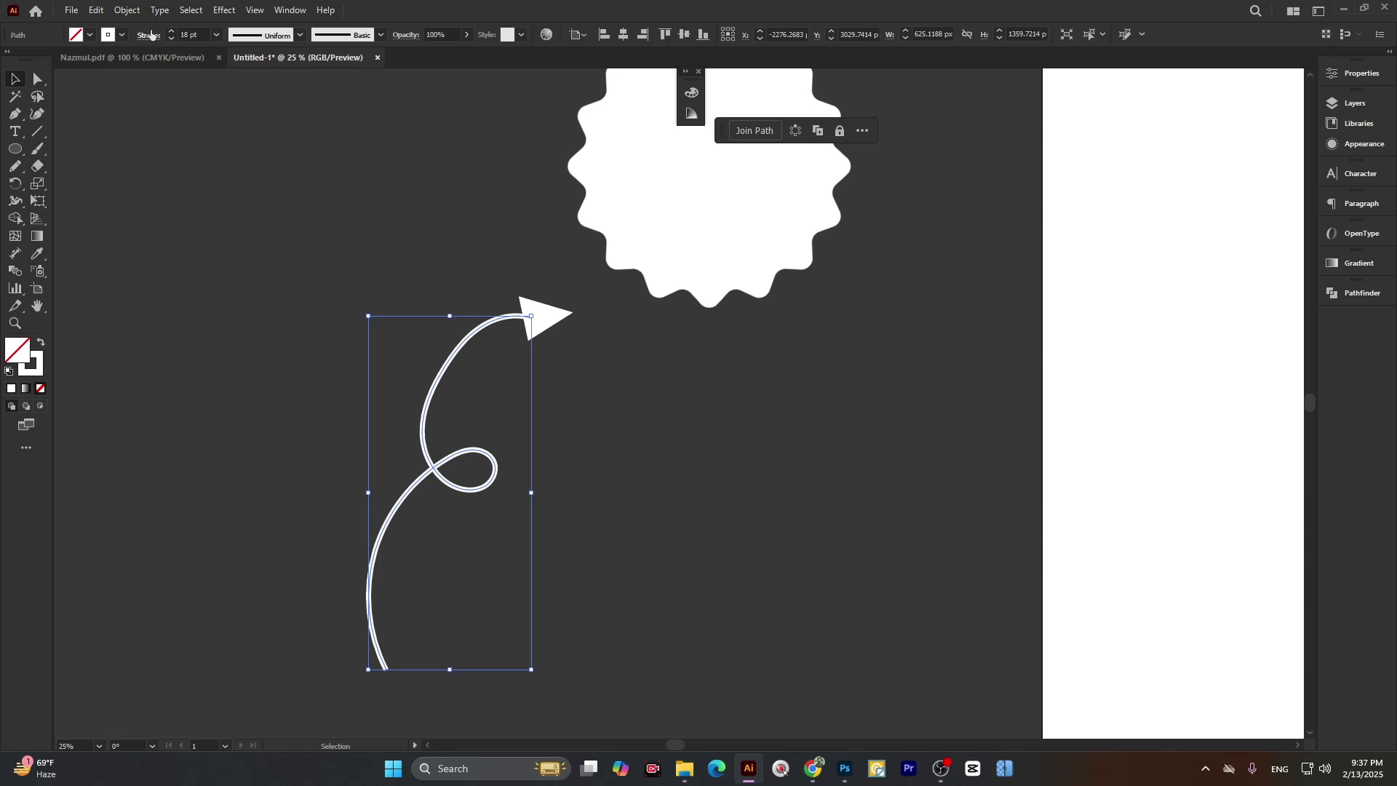
click(149, 35)
click(13, 136)
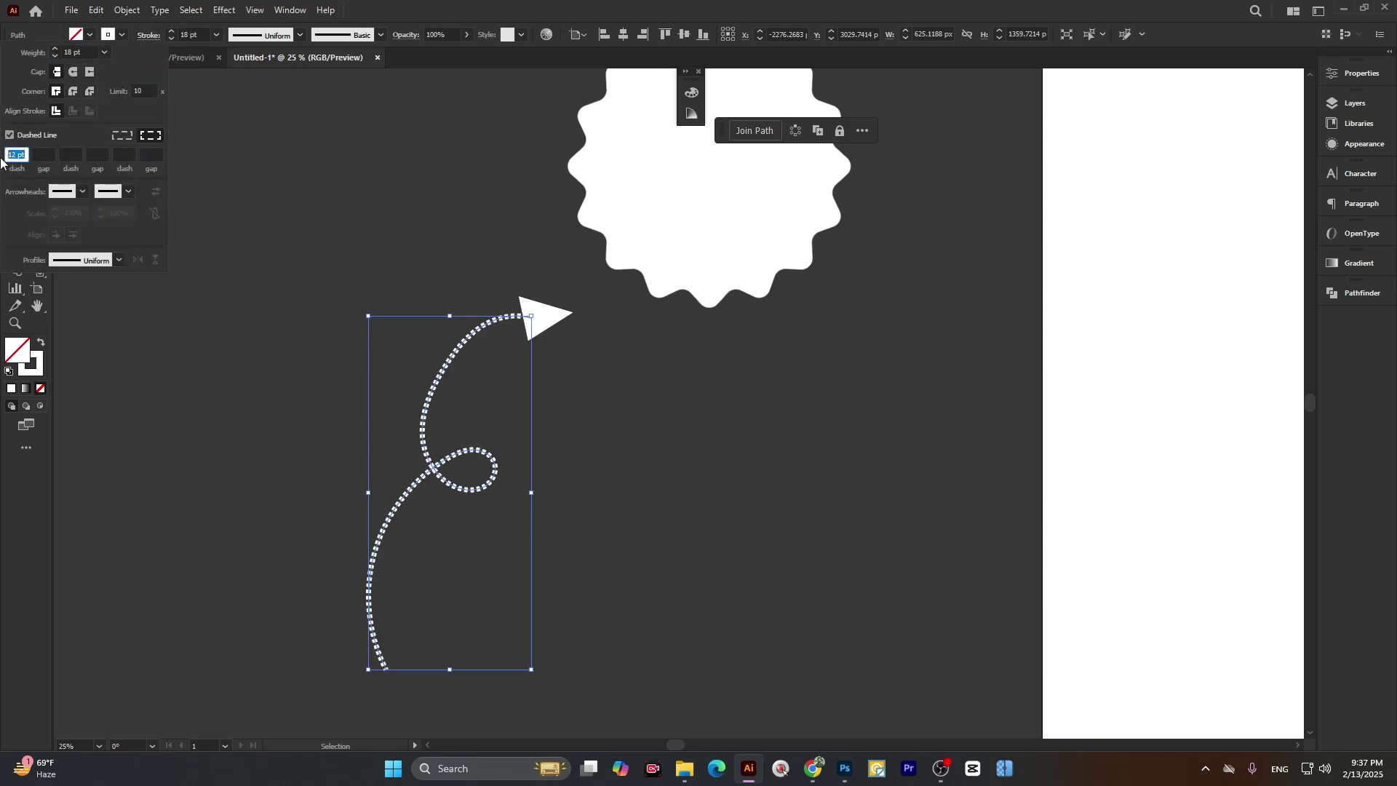
text(1)
key(Return)
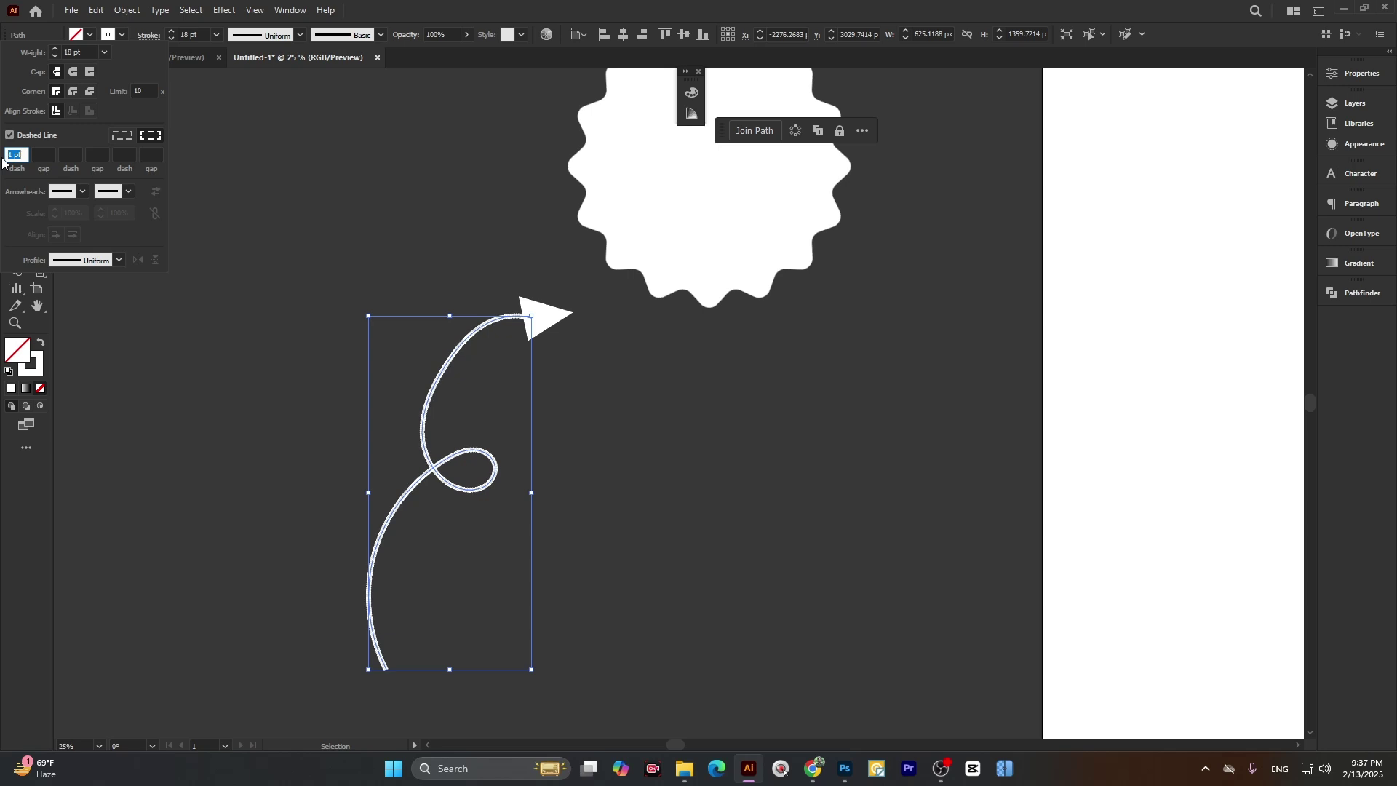
text(11)
key(Return)
- Set the dashed curve's gap to 33 pt
click(44, 154)
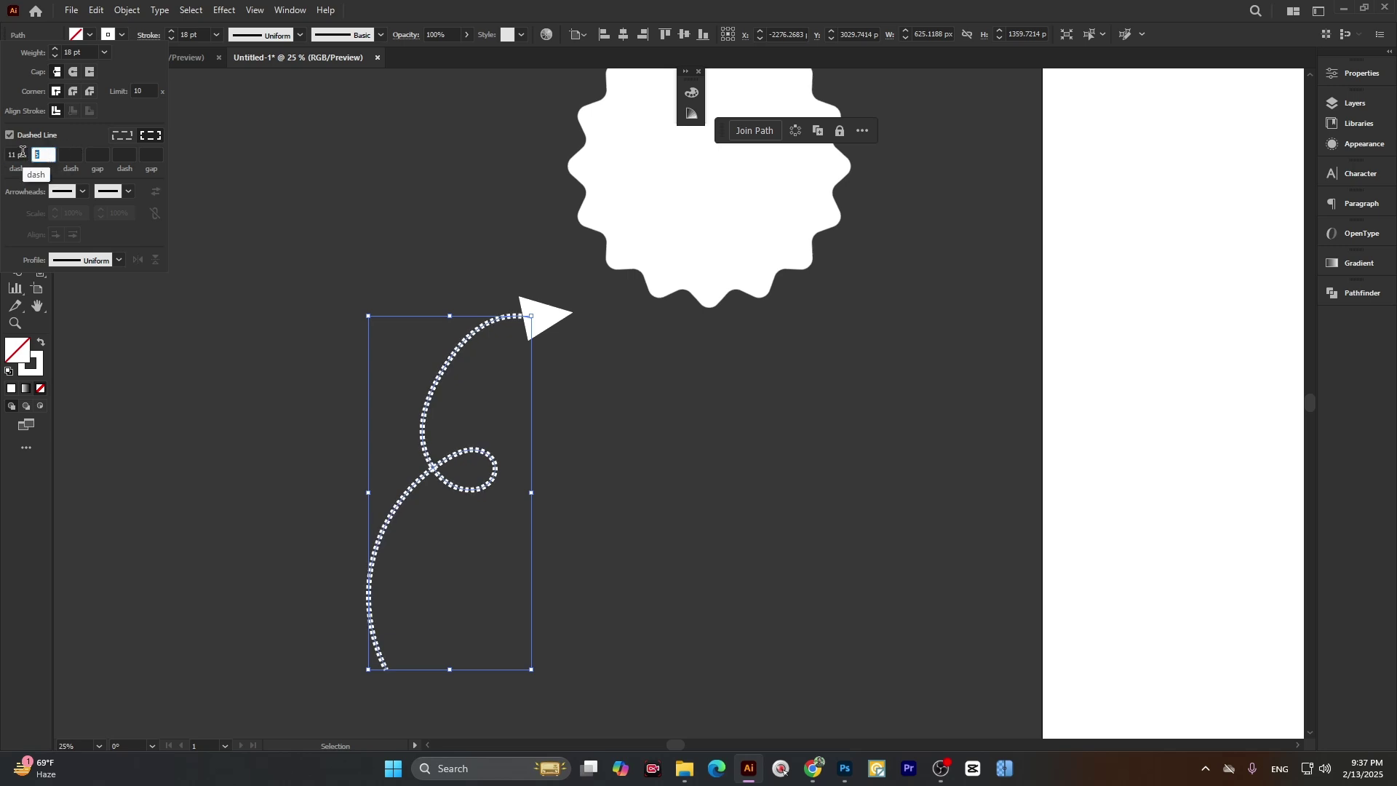
key(Up)
key(Up)
text(1)
key(Return)
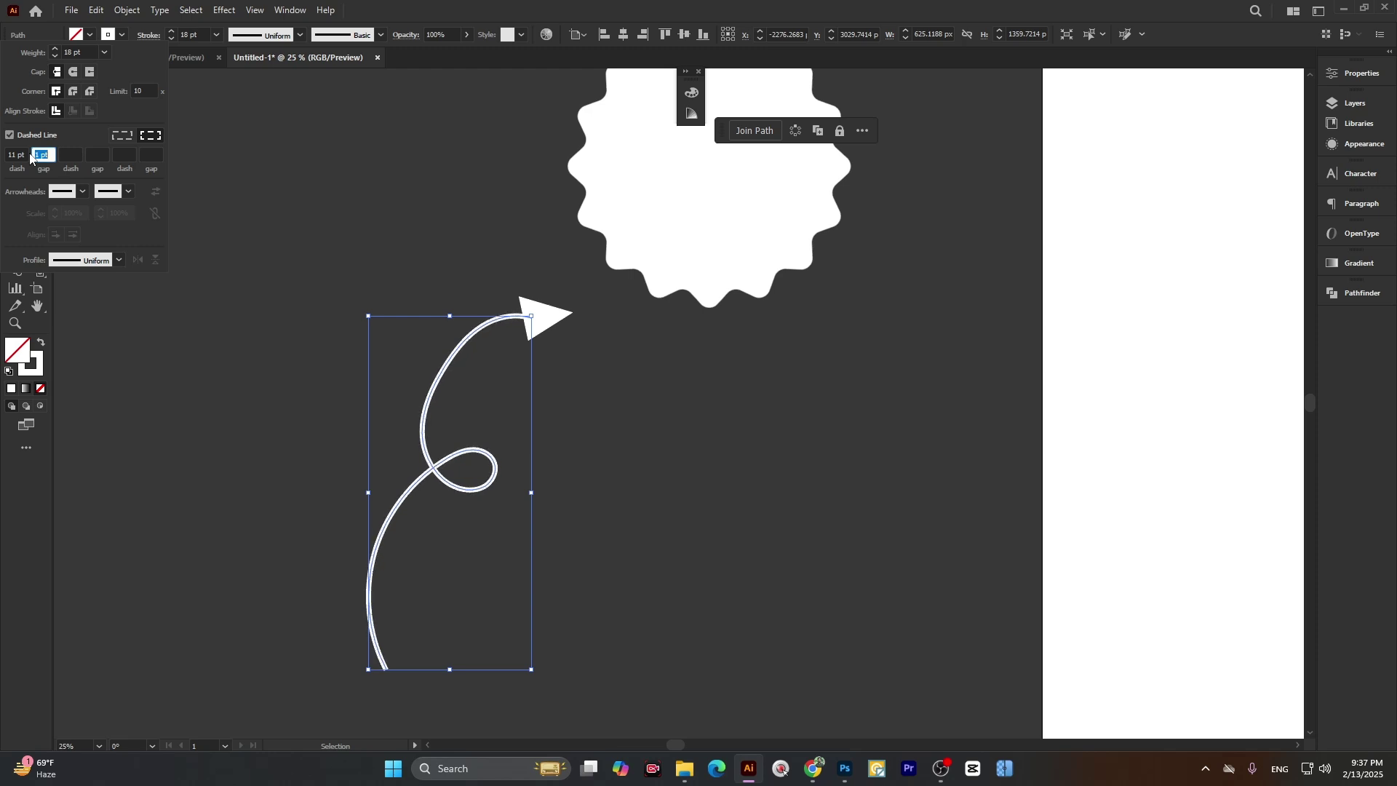
key(Up)
key(Up)
key(Up)
key(Up)
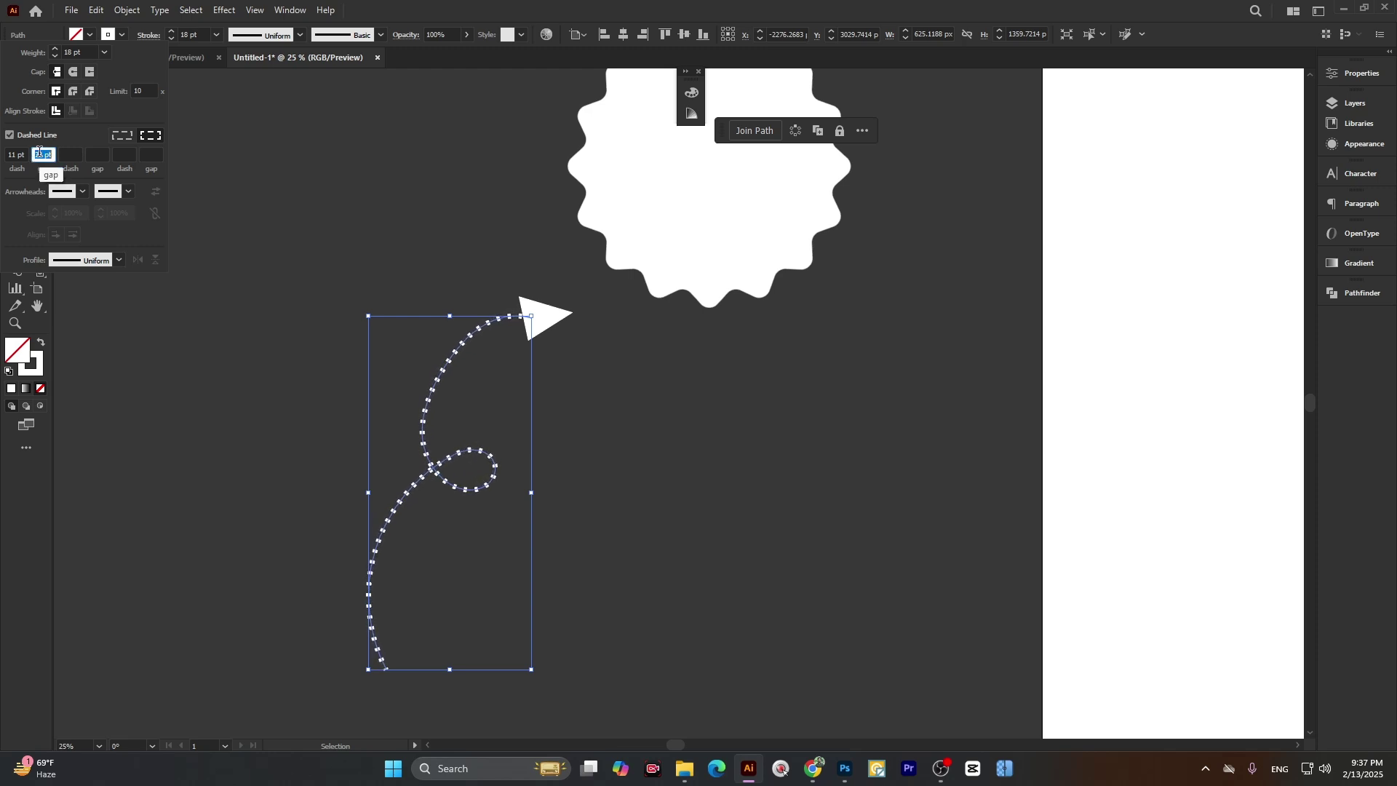
key(Up)
key(Up)
key(Up)
key(Up)
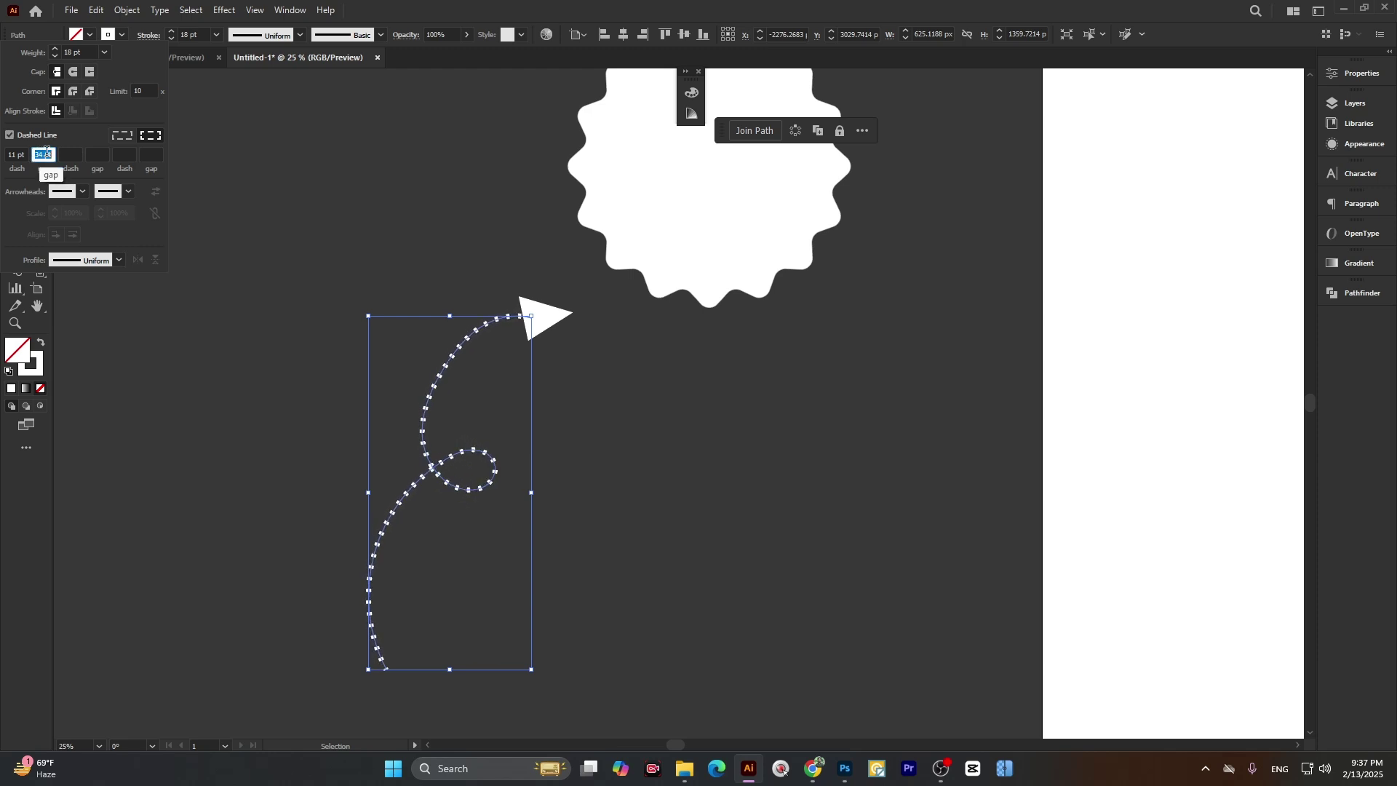
click(375, 323)
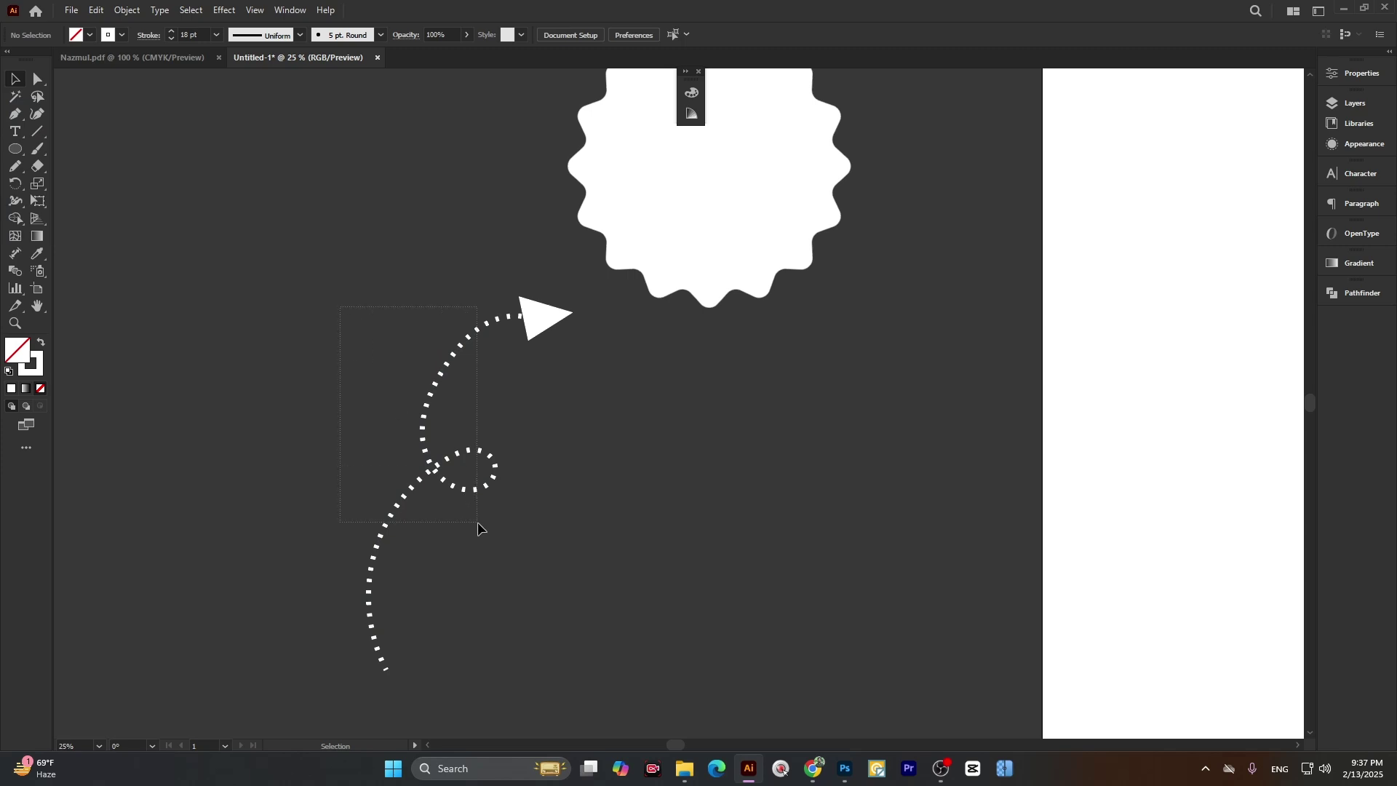
- Give the dashed curve round caps, with dashes aligned to corners and path ends
drag(478, 527, 479, 528)
click(149, 35)
click(150, 136)
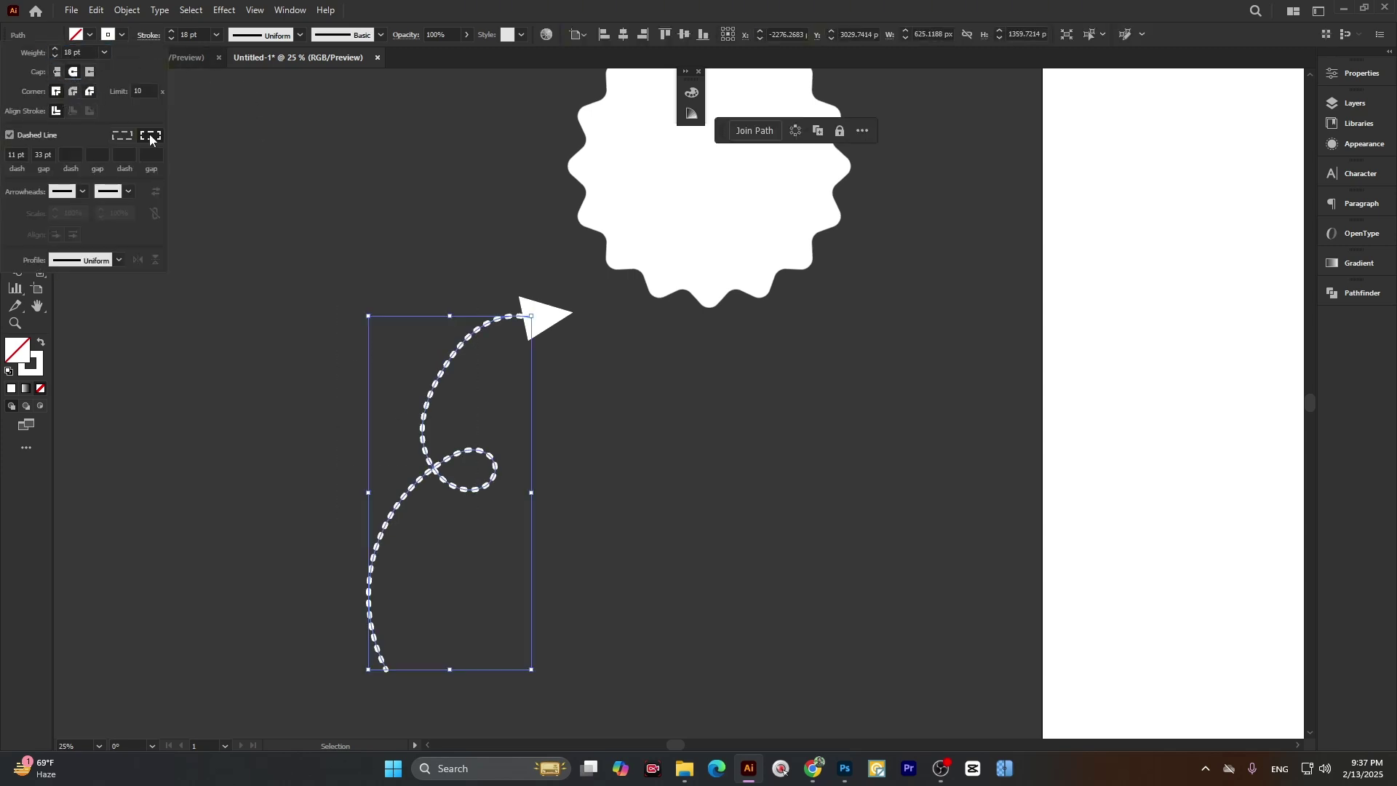
click(502, 253)
- Cut the dashed curve with its arrowhead and paste it as pixels into the burger poster in Photoshop
click(524, 550)
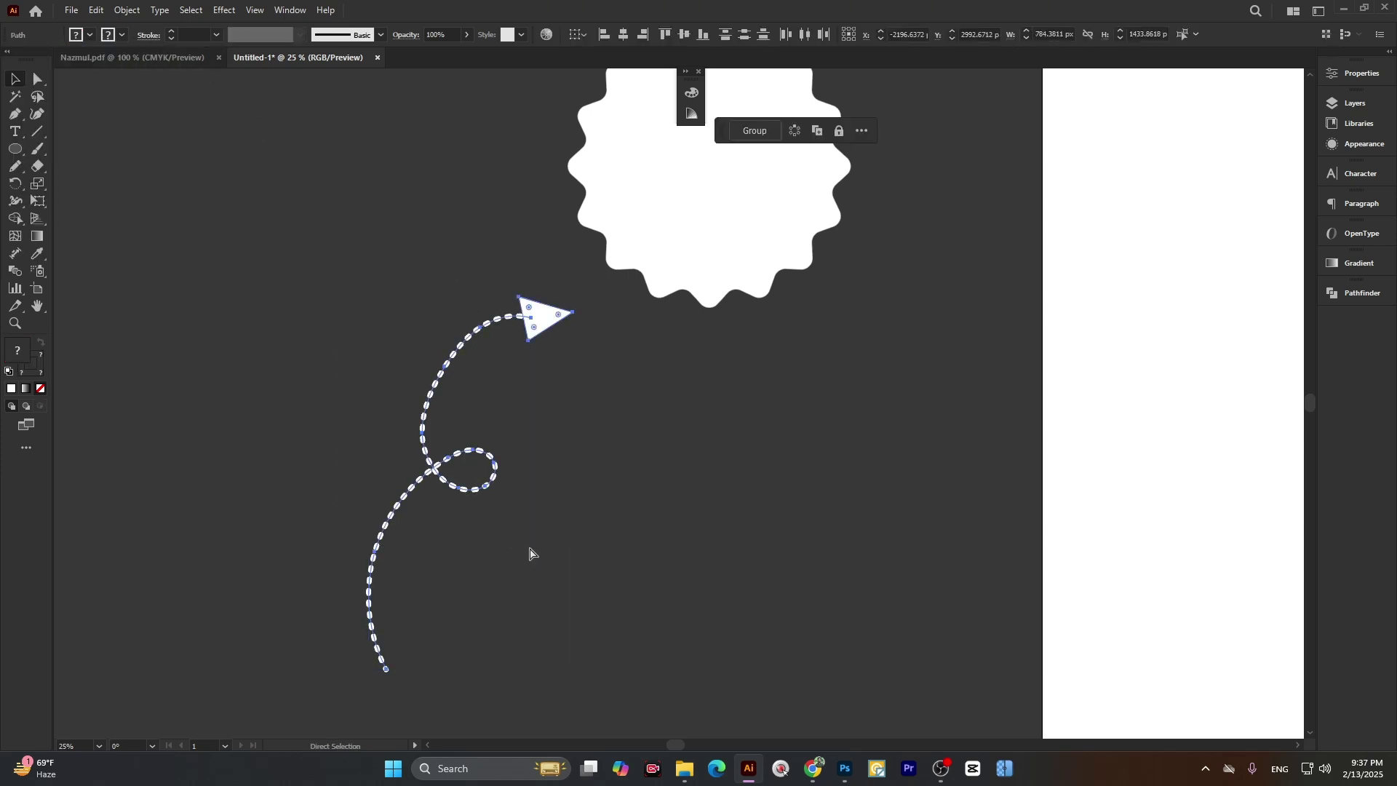
key(Delete)
click(844, 769)
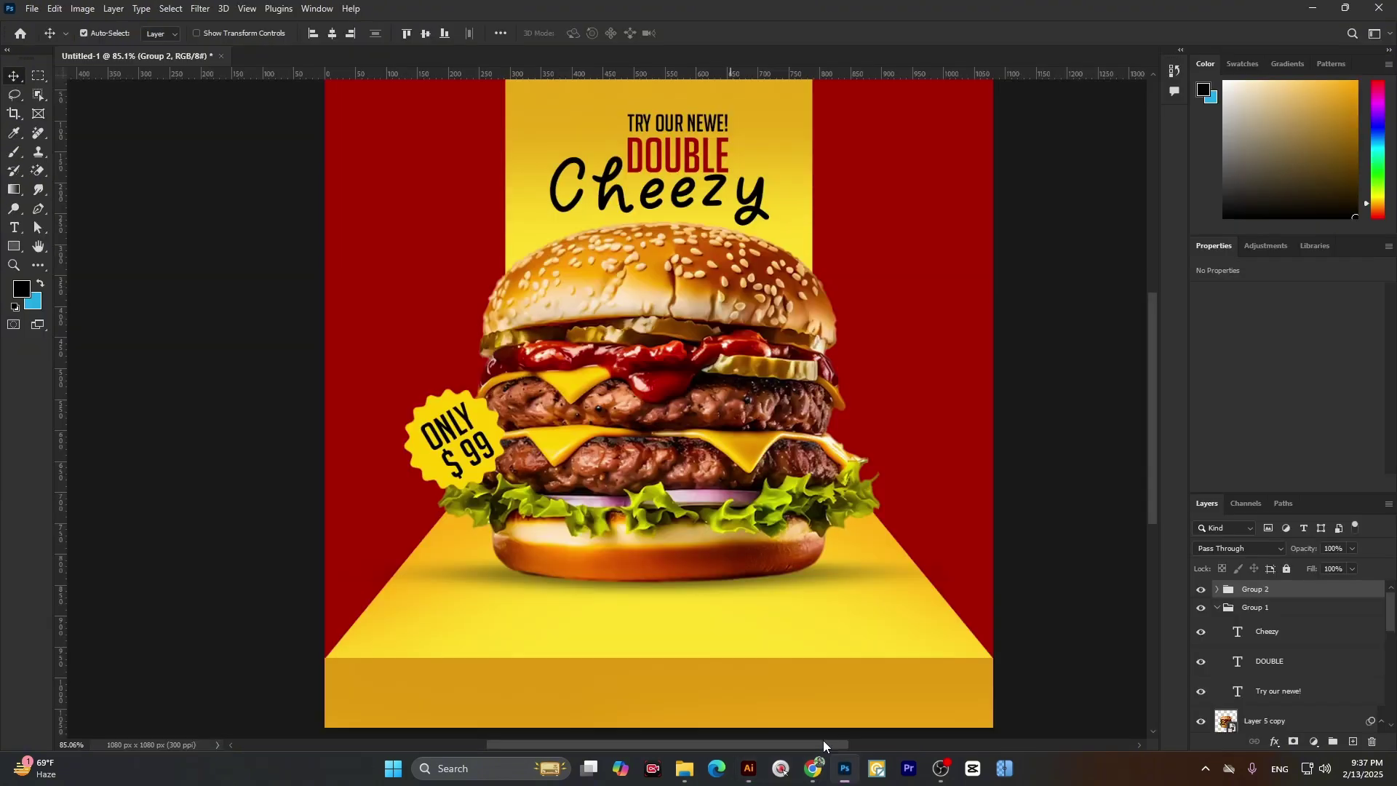
key(ctrl+v)
click(755, 203)
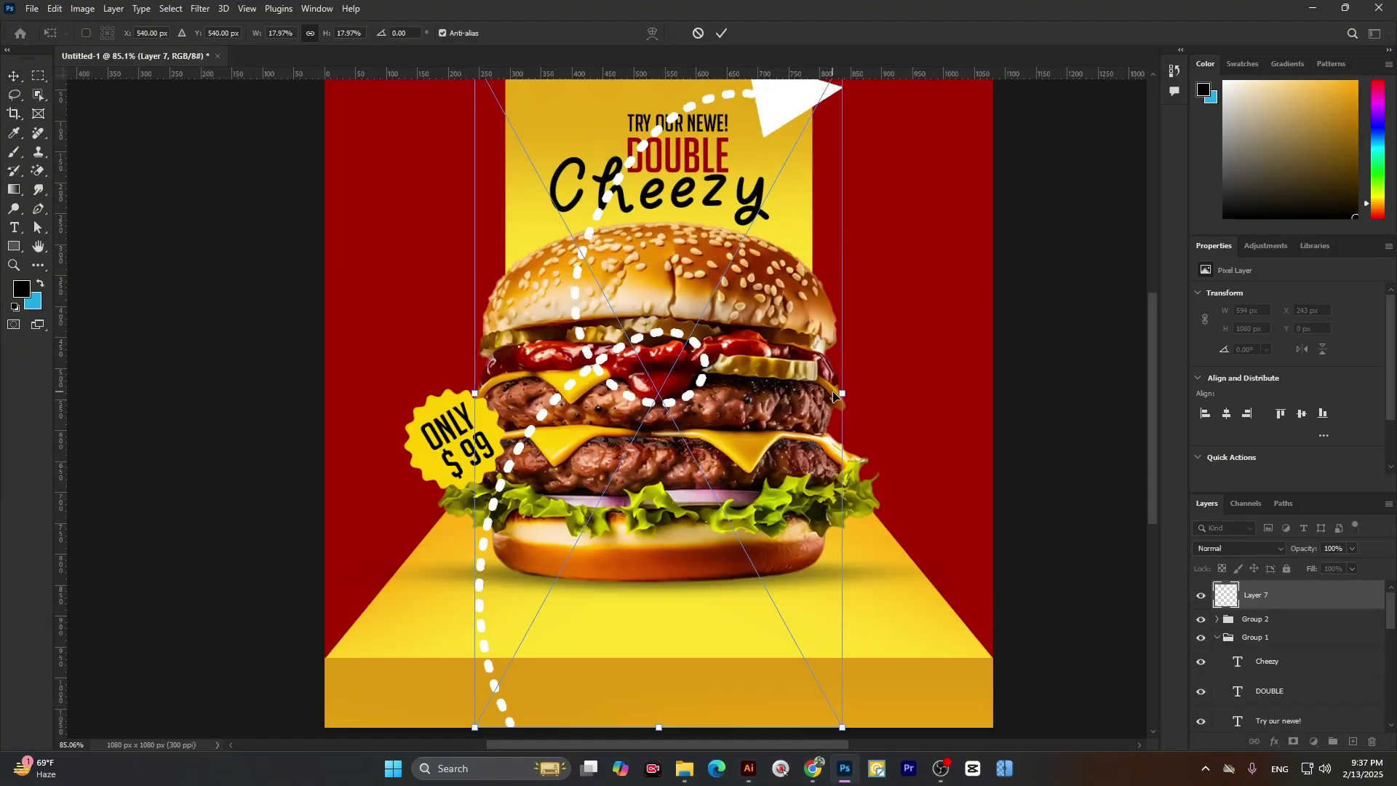
- Scale the pasted arrow to about 2.65%, rotate it about 4.19° and place it between the price badge and top bun
drag(842, 403, 450, 333)
drag(491, 268, 497, 267)
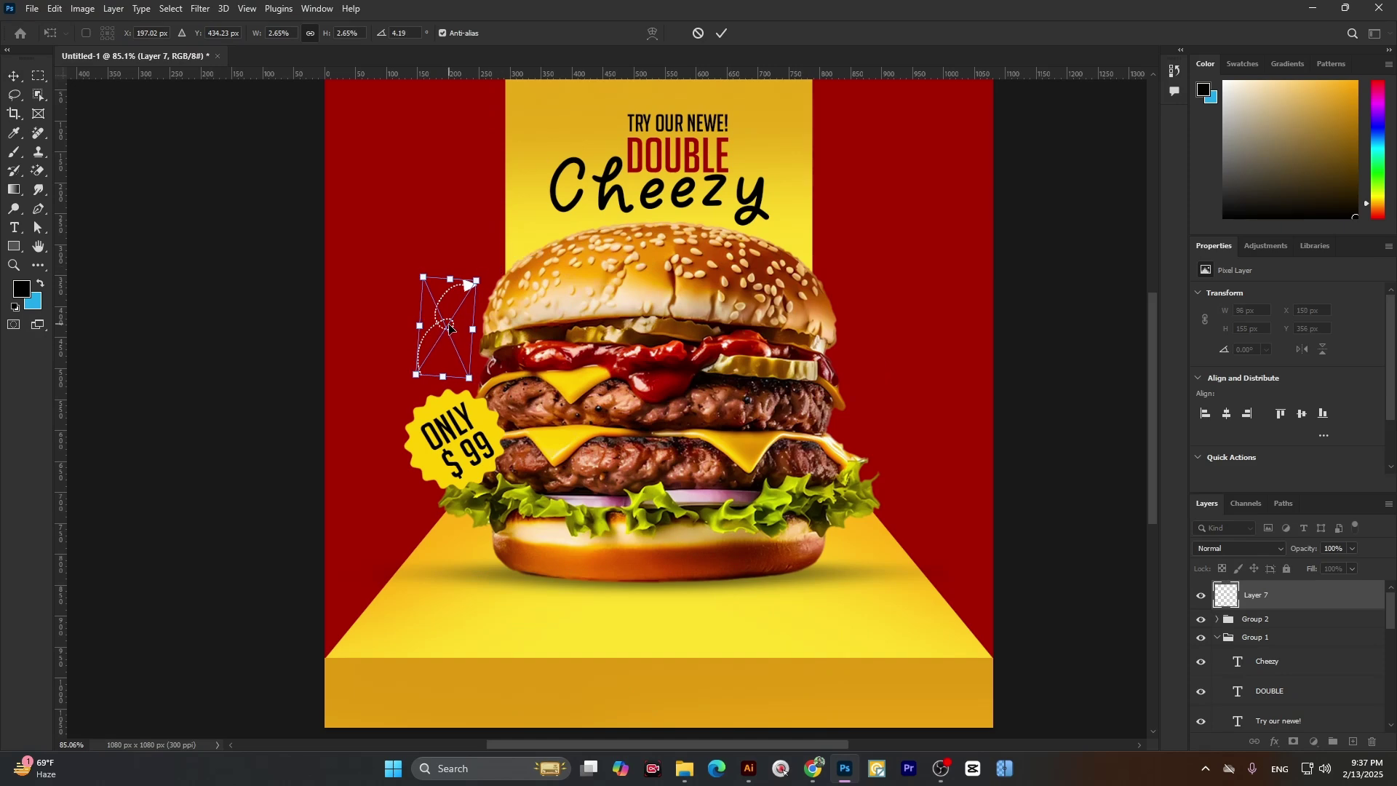
drag(469, 313, 475, 319)
click(720, 32)
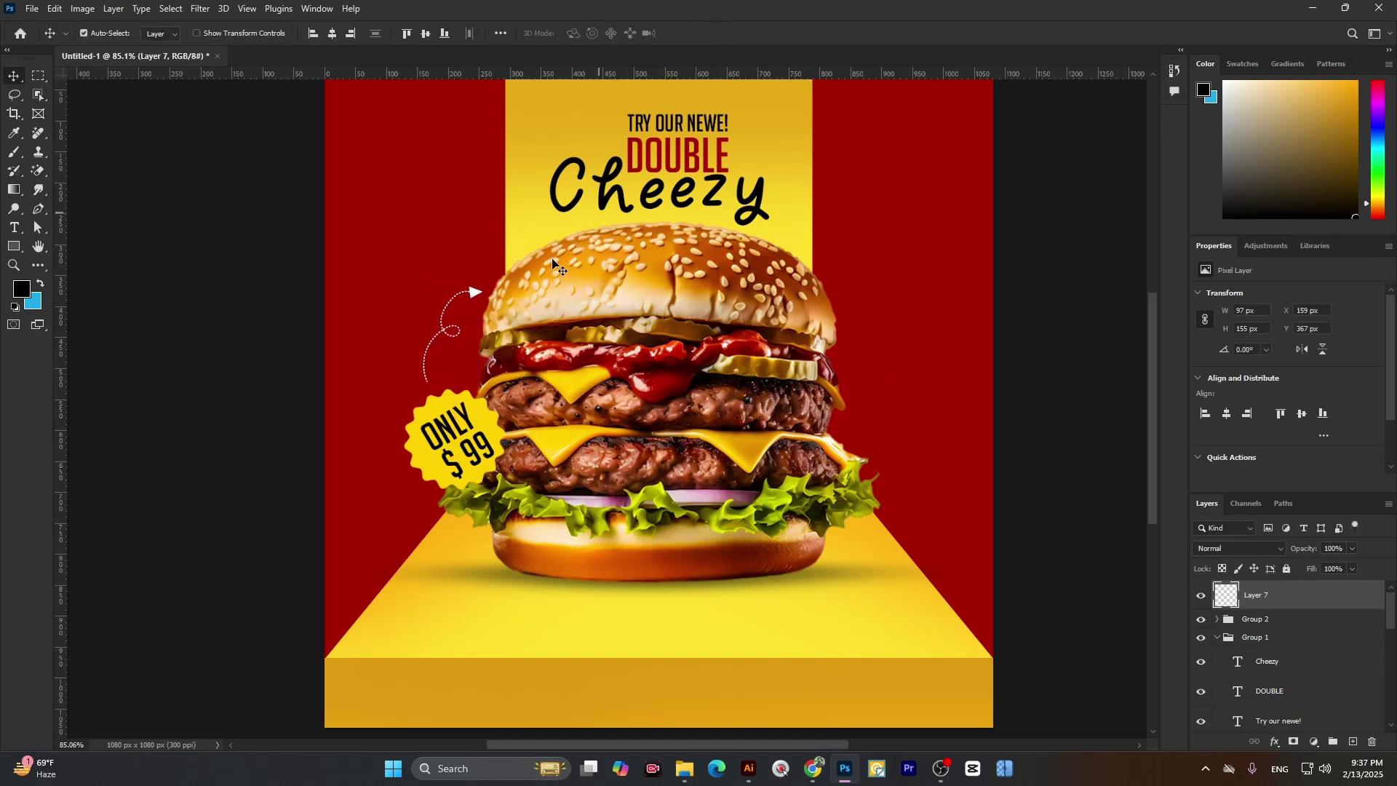
- Switch to Illustrator, bring the cut dashed arrow back onto the canvas and set its stroke weight to 35 pt
scroll(483, 290, down, 5)
scroll(469, 275, up, 4)
scroll(469, 274, up, 2)
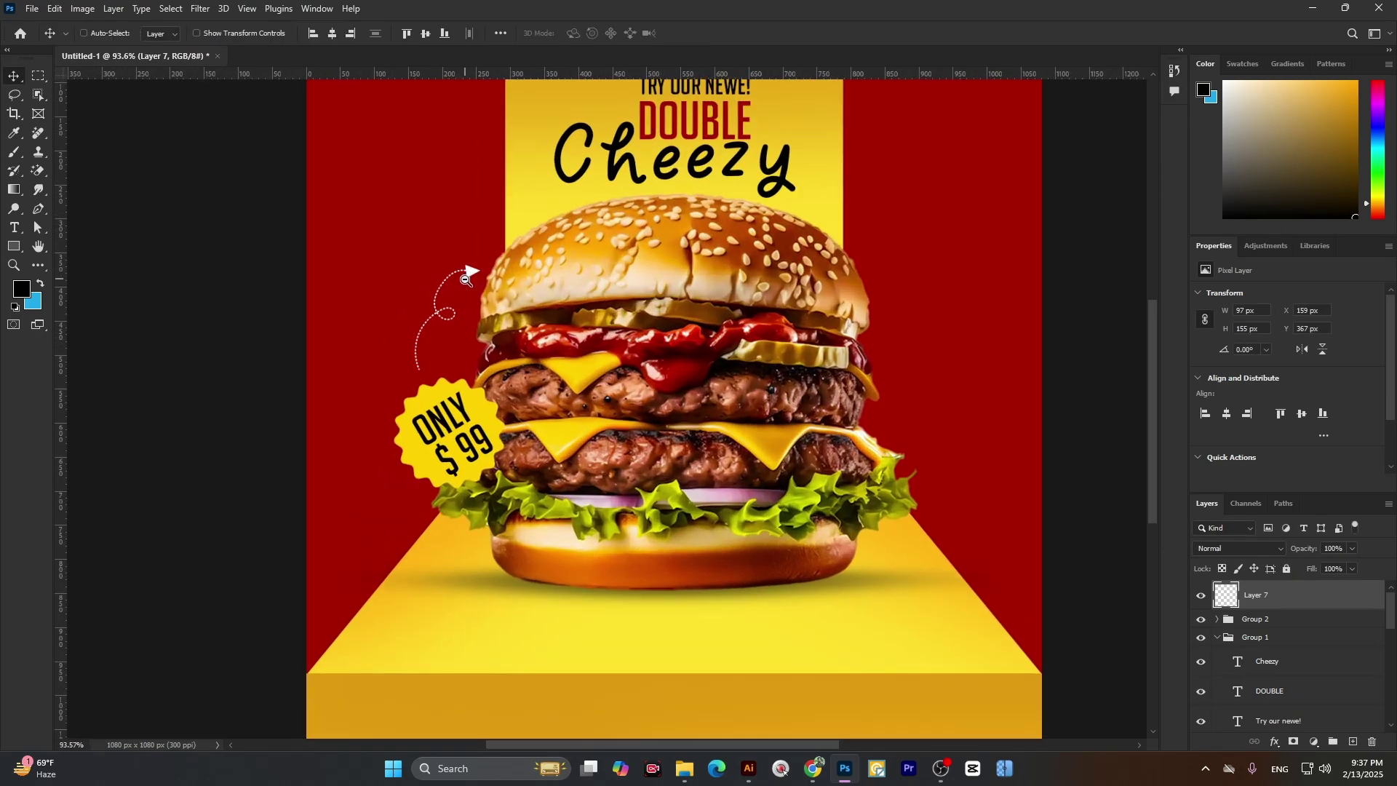
scroll(522, 346, down, 3)
click(749, 768)
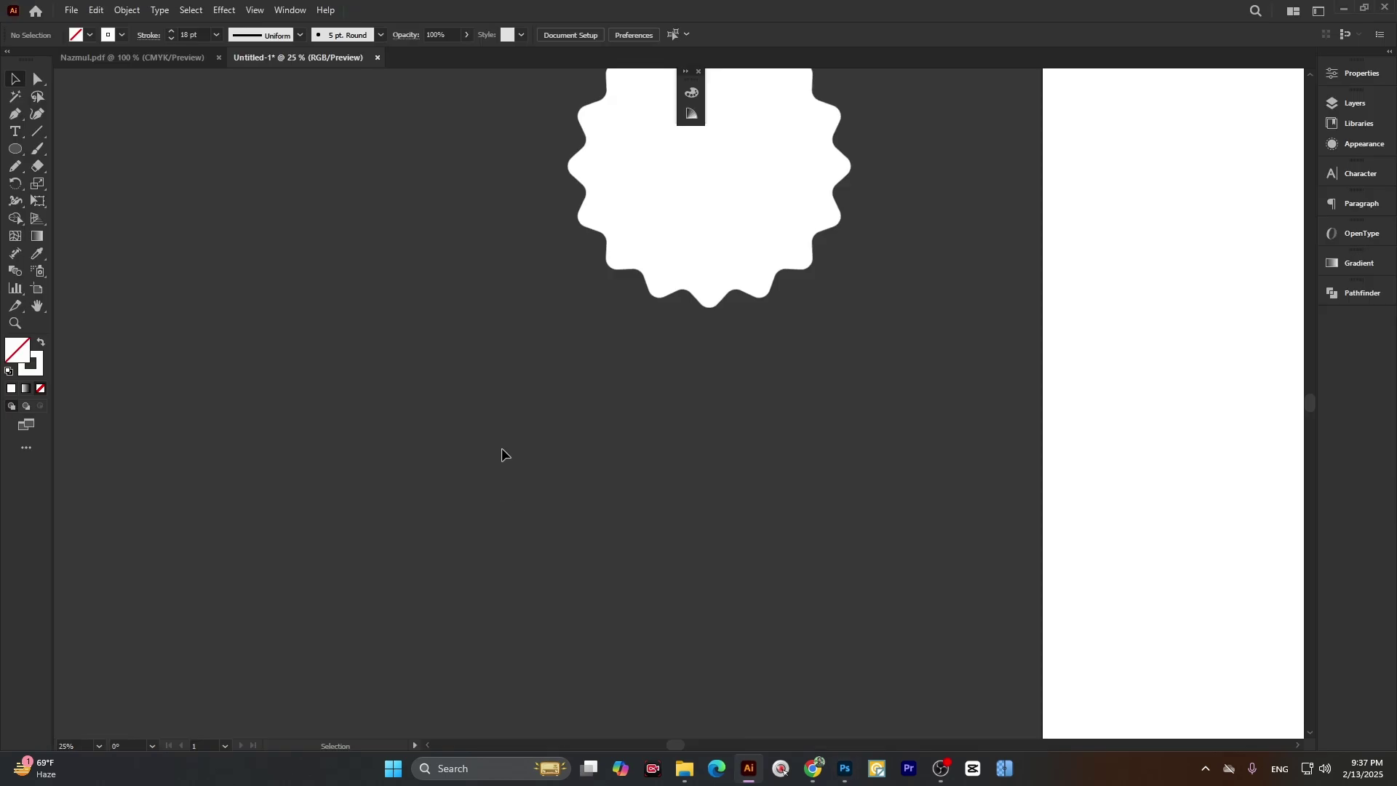
key(v)
drag(426, 486, 348, 374)
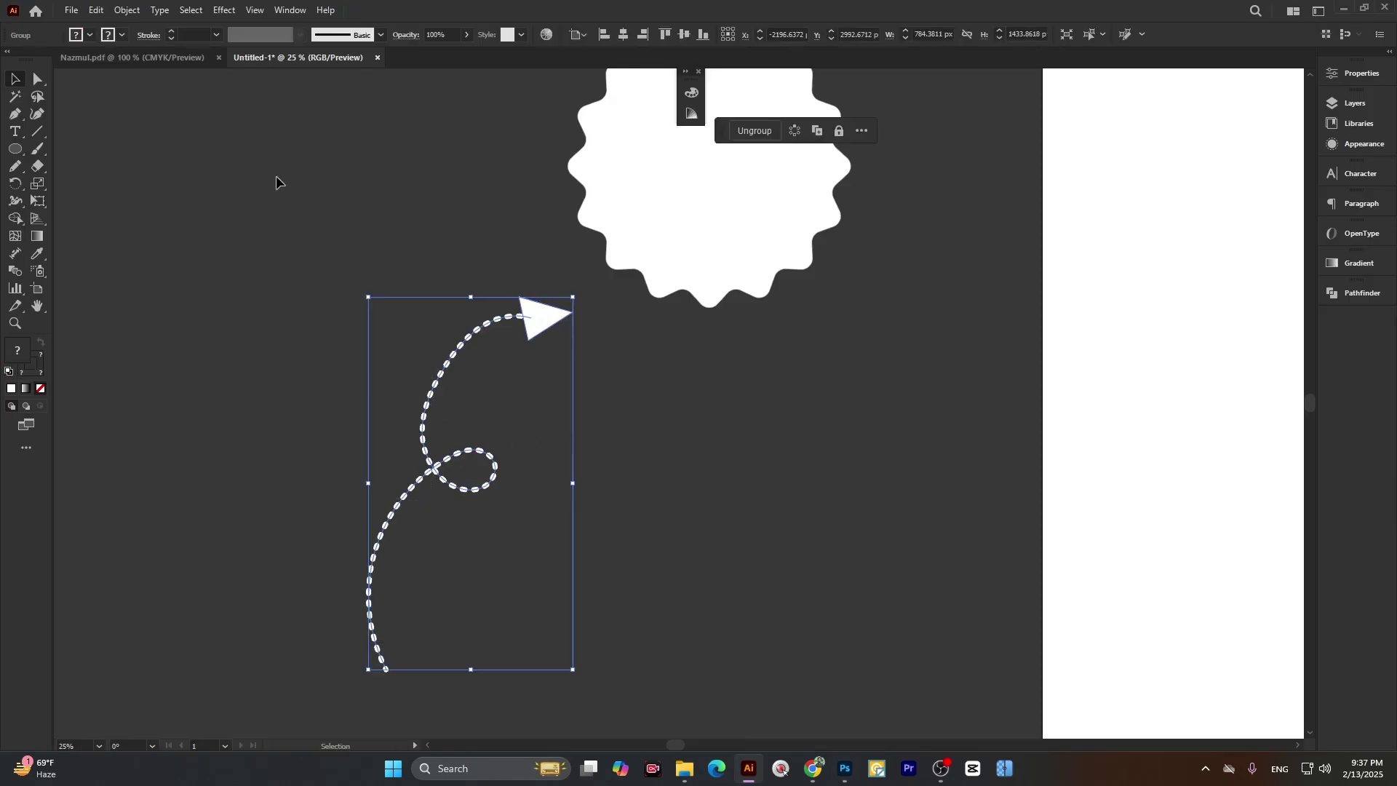
click(171, 31)
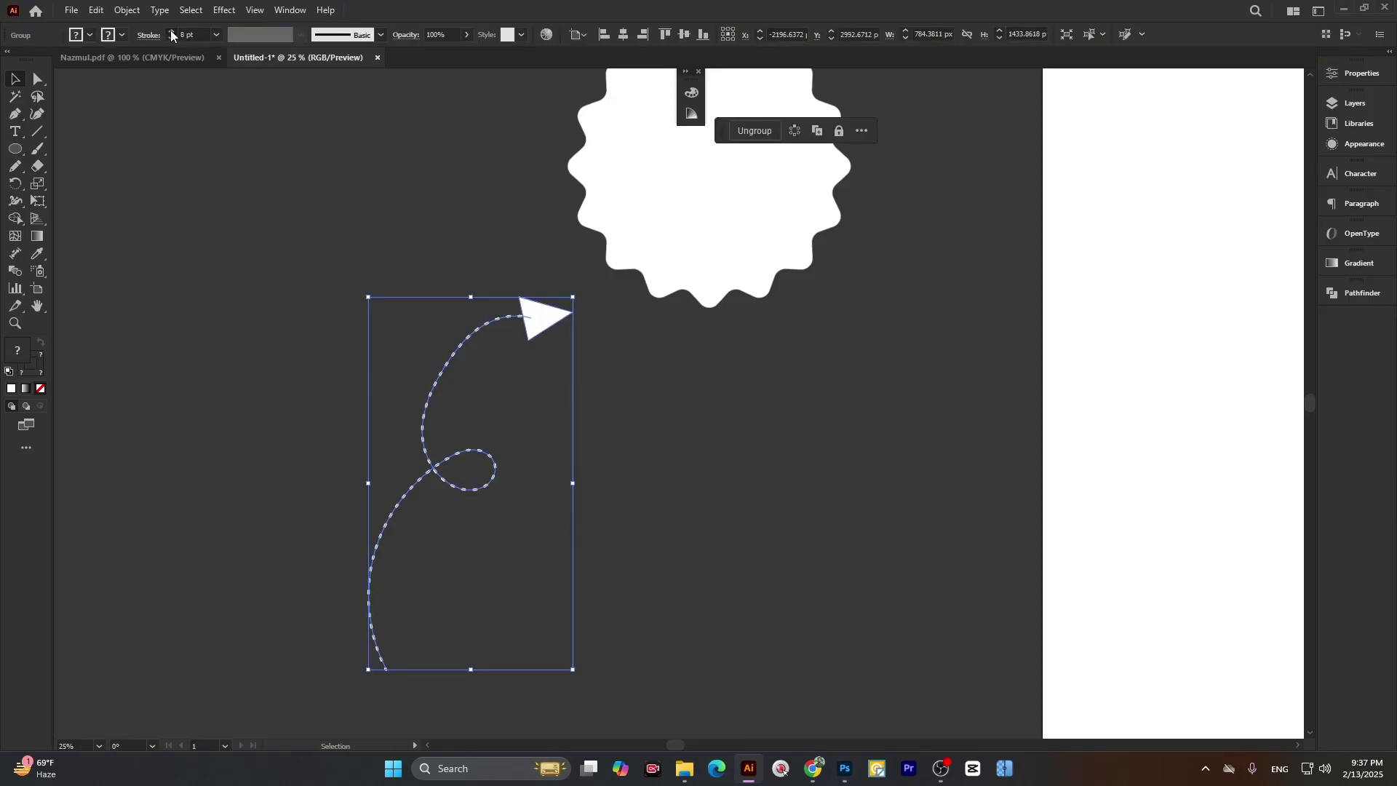
drag(171, 34, 171, 34)
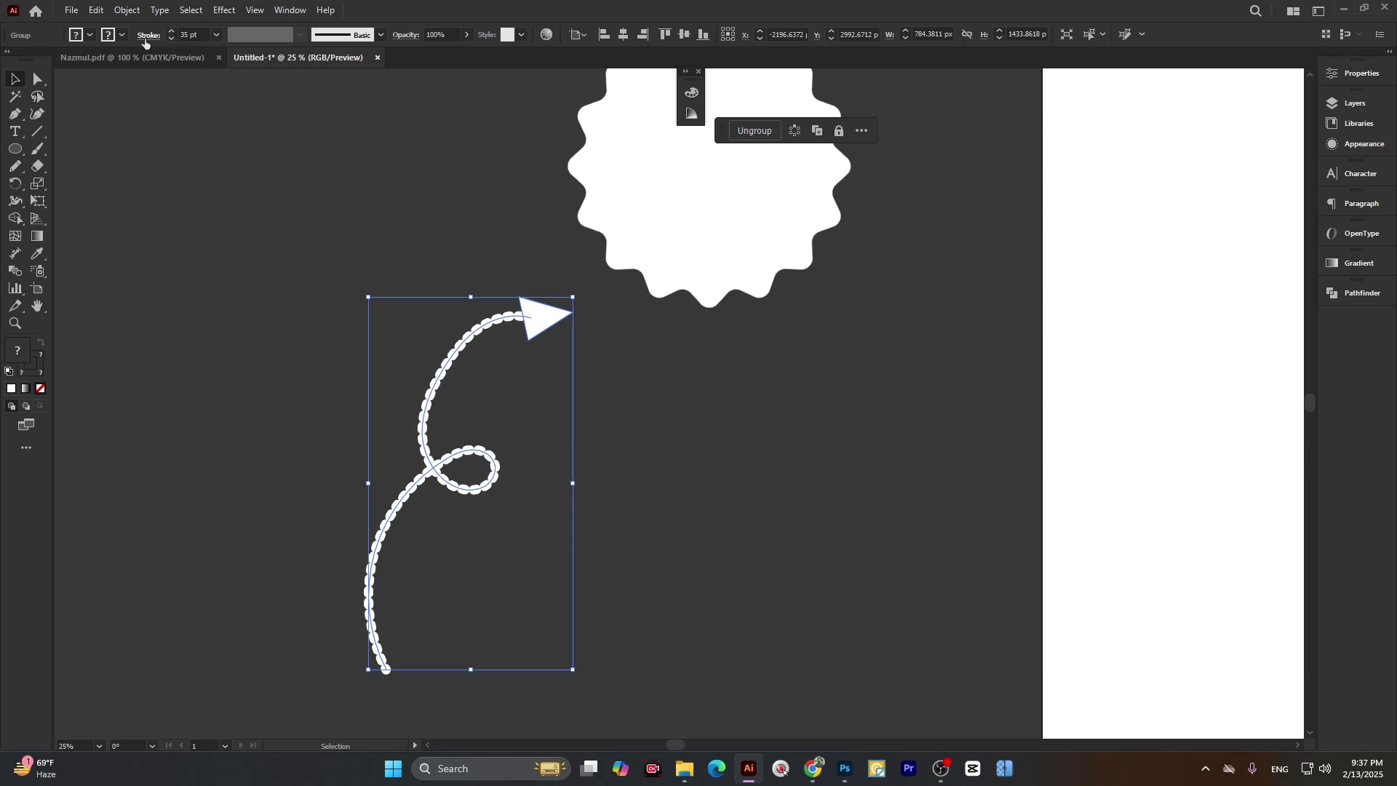
- Ungroup the arrow so the dashed curve is separate from its triangular arrowhead
click(145, 35)
click(472, 341)
click(469, 336)
right_click(472, 315)
click(517, 511)
click(466, 422)
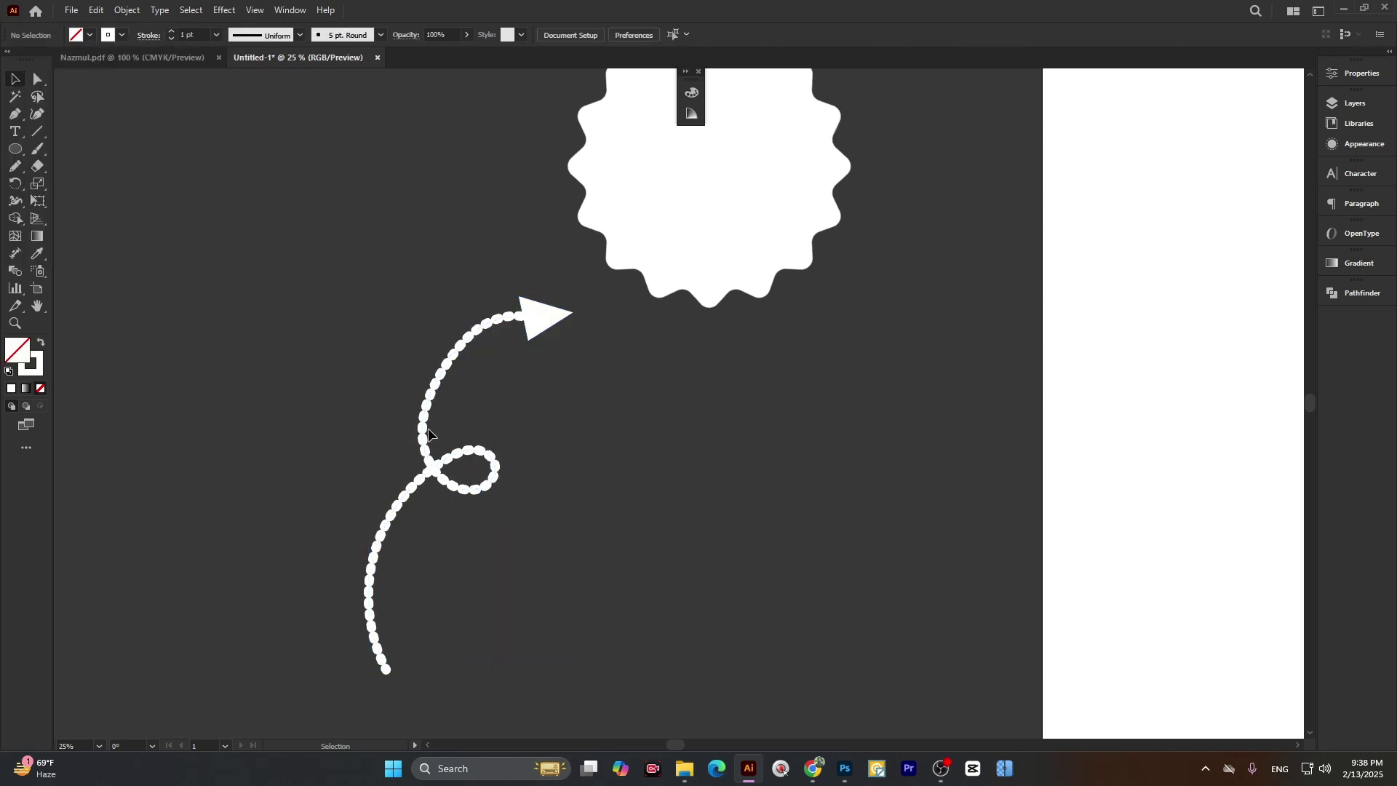
- Set the dashed curve's dash length to 0 pt
drag(370, 406, 453, 504)
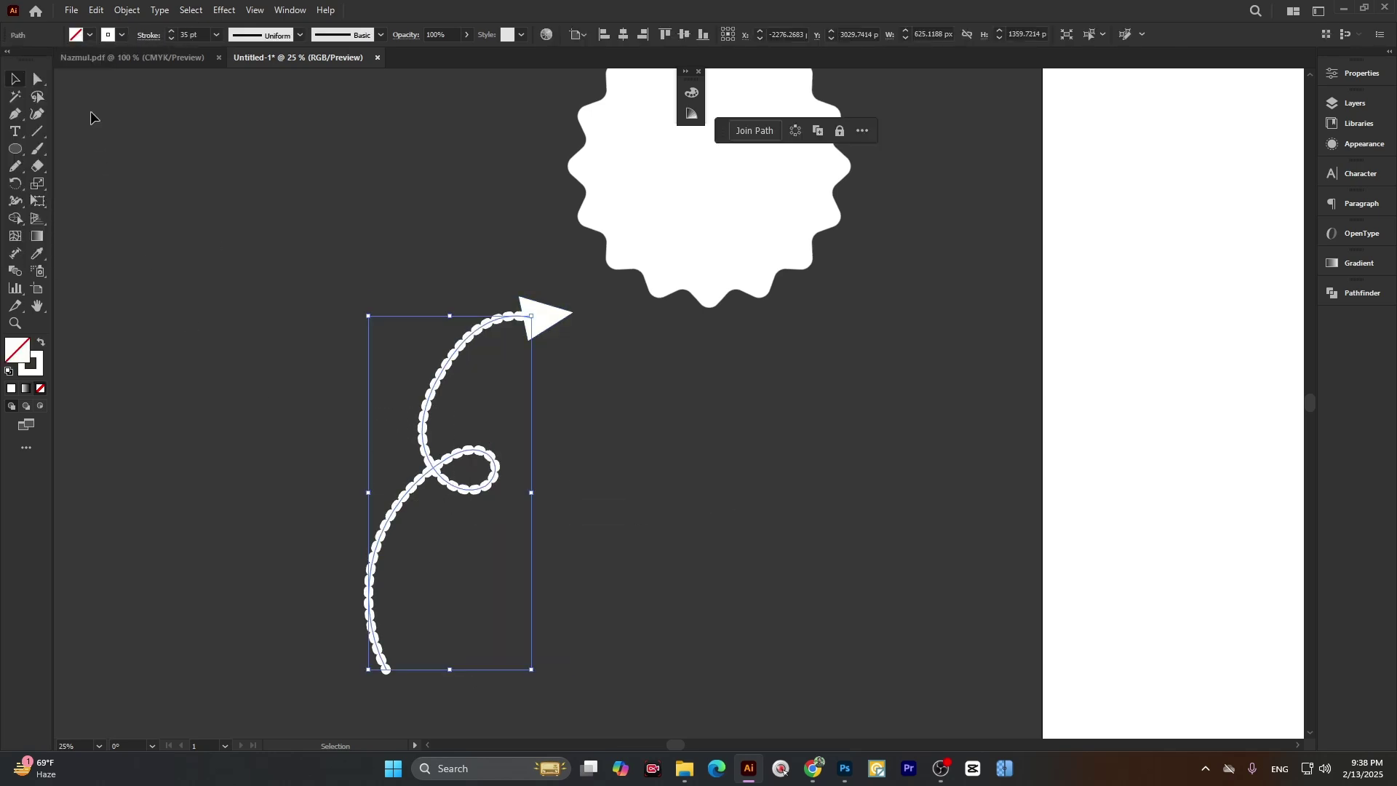
click(149, 35)
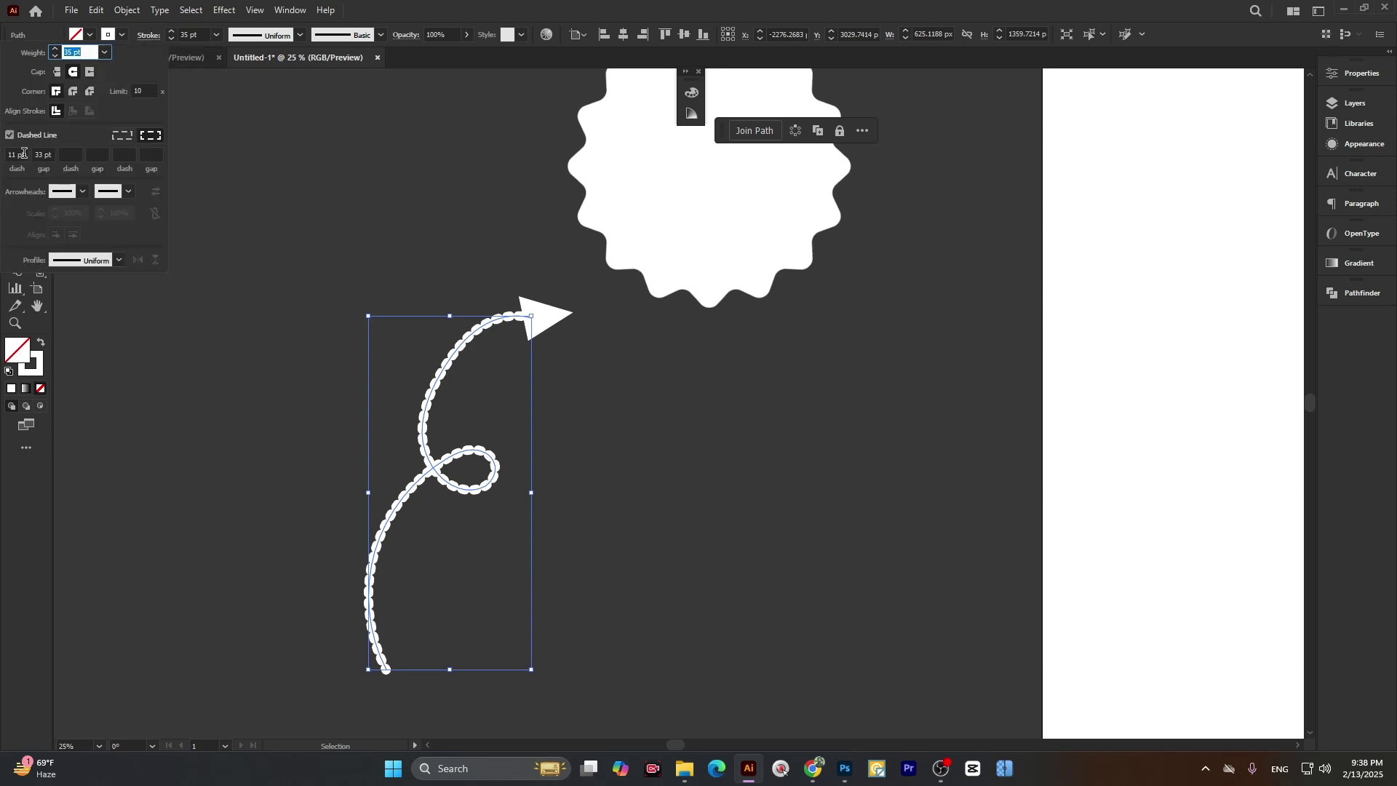
drag(26, 154, 3, 152)
key(Down)
key(Down)
key(Down)
key(Down)
key(Down)
key(Down)
key(Down)
key(Down)
key(Down)
key(Down)
key(Down)
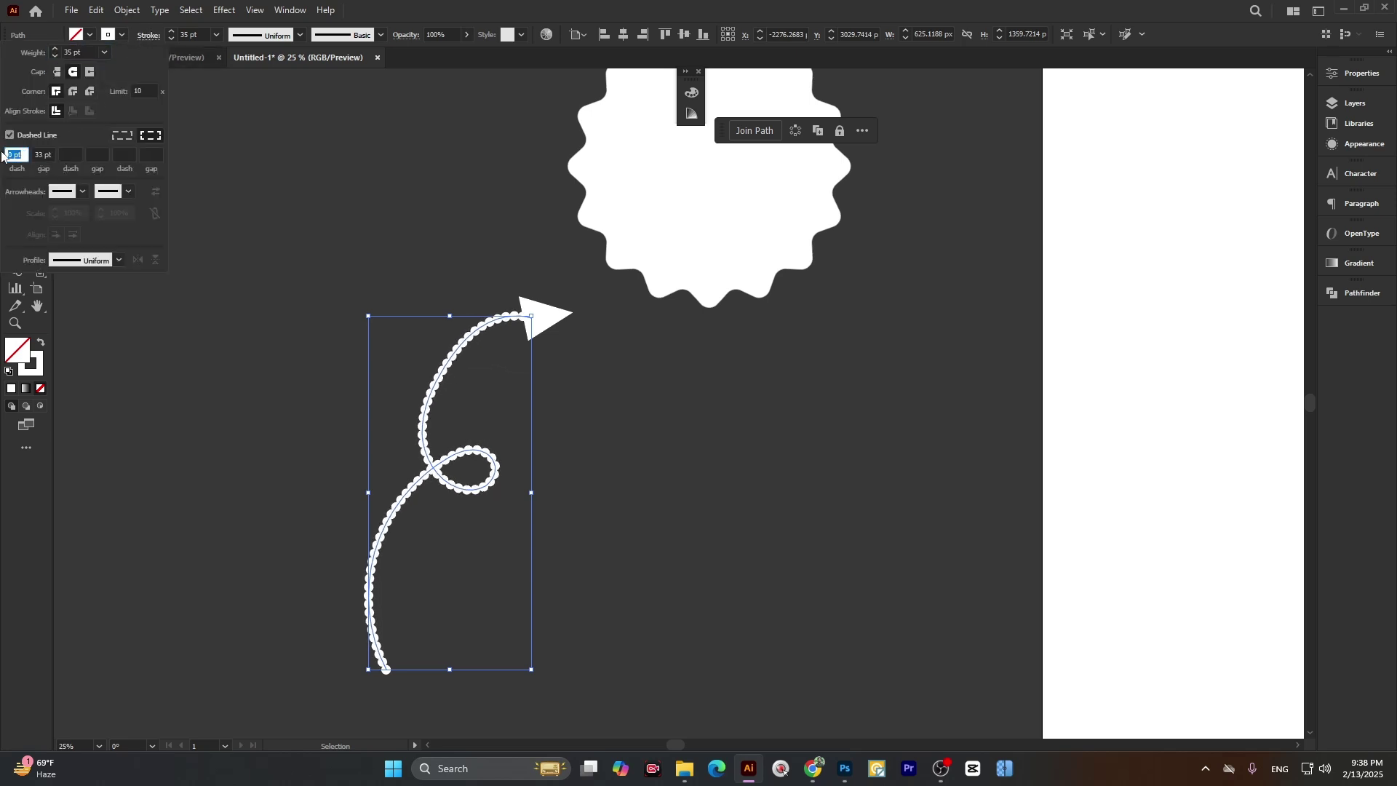
- Set the gap between the dashed curve's dashes to 46 pt
click(40, 154)
key(Down)
key(Down)
key(Down)
key(Down)
key(Down)
key(Down)
key(Down)
key(Down)
key(Down)
key(Down)
key(Down)
key(Down)
key(Down)
key(Down)
key(Down)
key(Down)
key(Down)
key(Down)
key(Down)
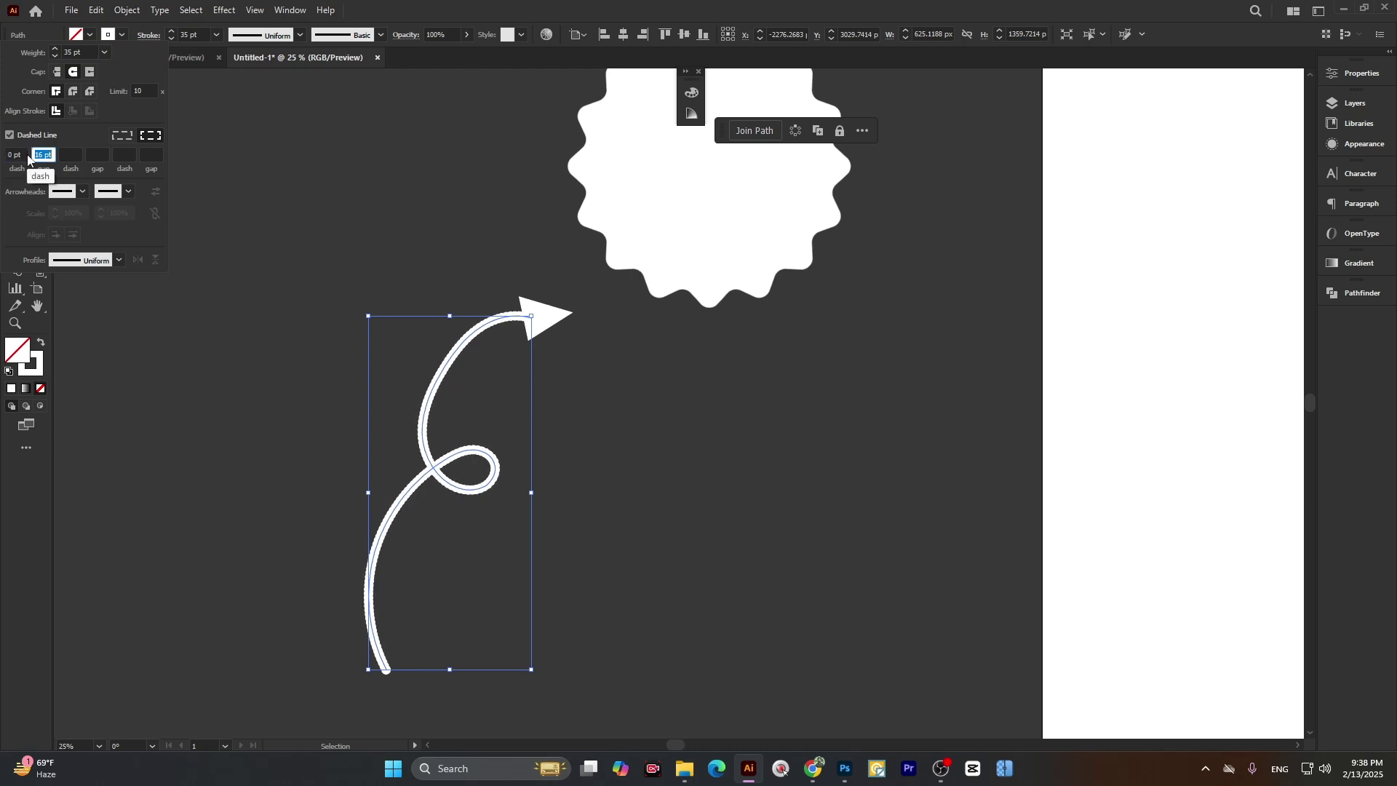
key(Up)
key(Up)
key(Up)
key(Up)
key(Up)
key(Up)
key(Up)
key(Up)
key(Up)
key(Up)
key(Up)
key(Up)
key(Up)
key(Up)
key(Up)
key(Up)
key(Up)
key(Up)
key(Up)
key(Up)
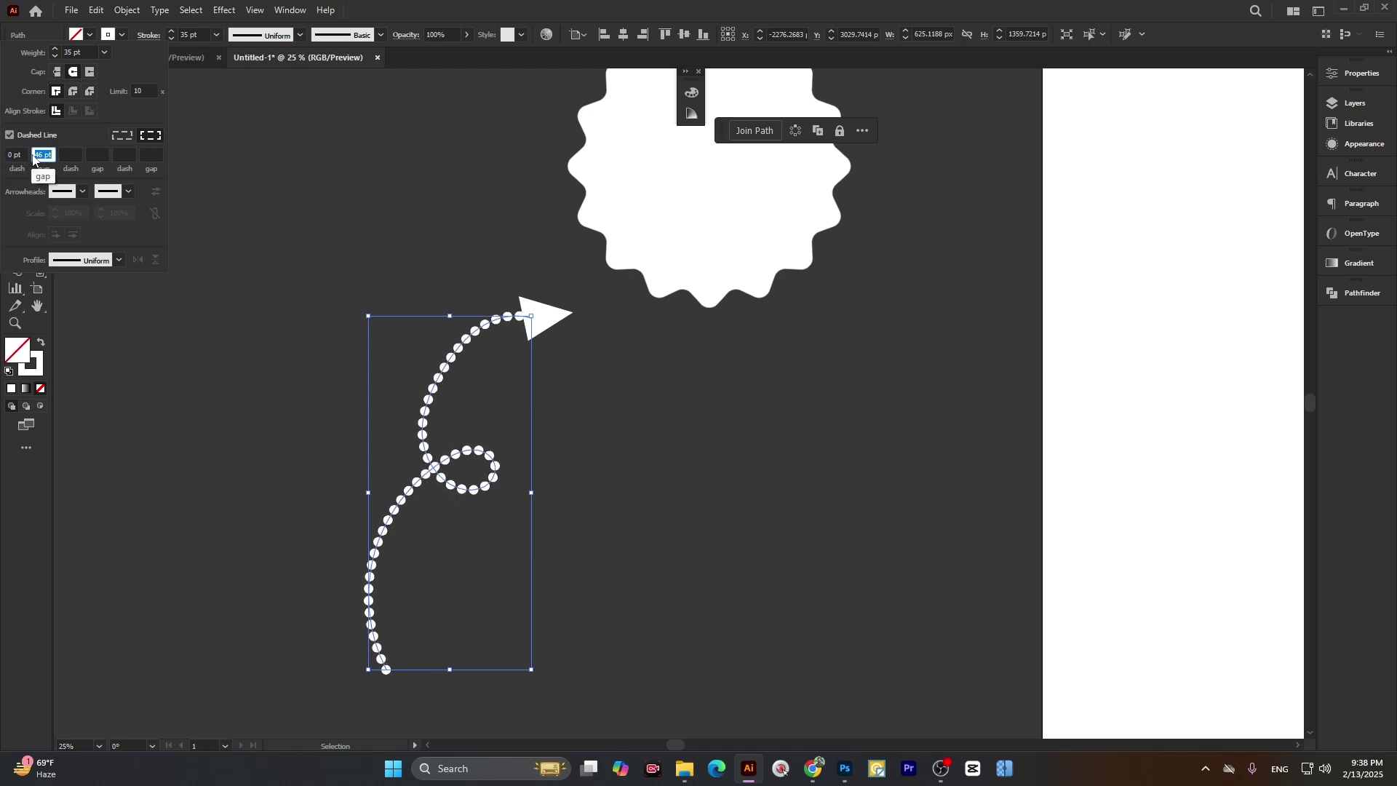
- Set the curve's dash length to 10 pt and deselect it
click(7, 156)
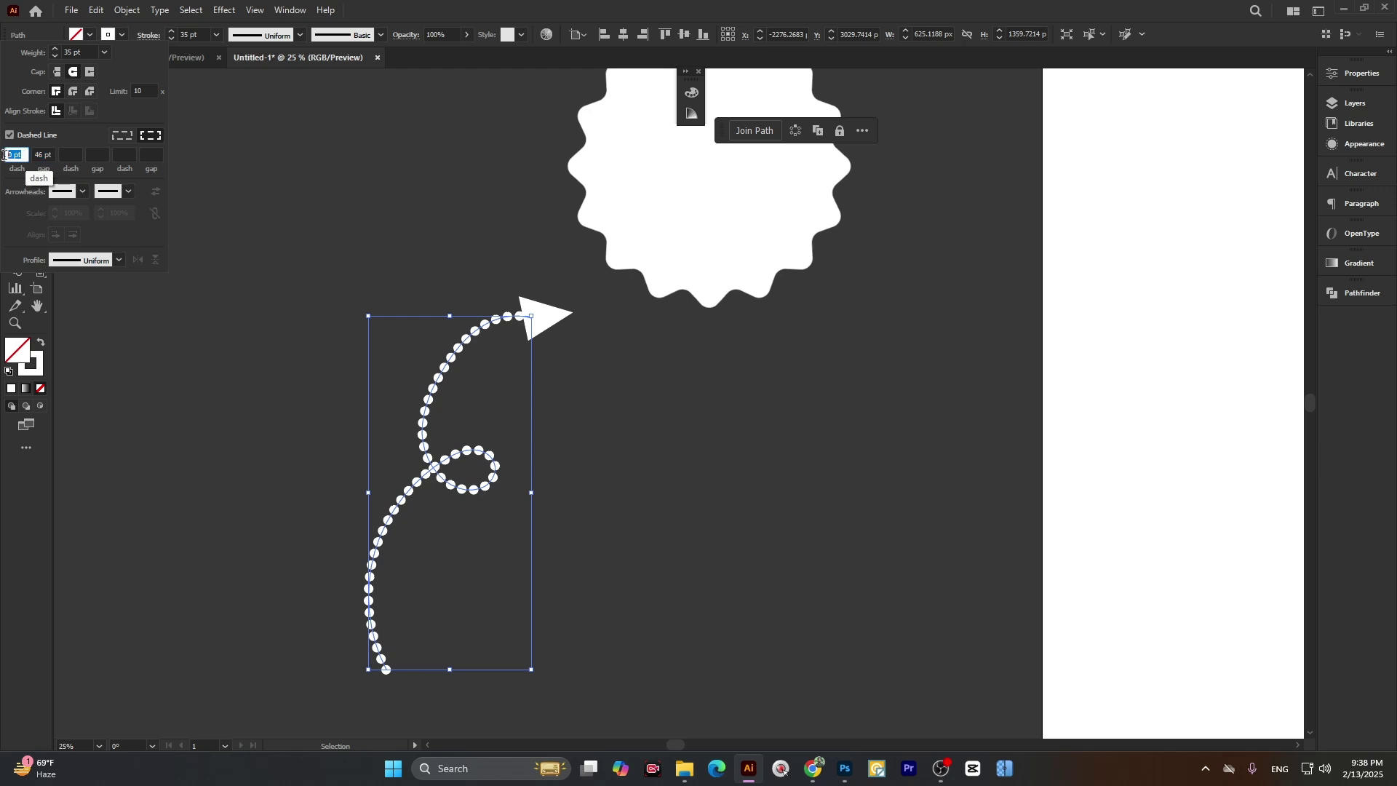
key(Up)
key(Up)
key(Up)
key(Up)
key(Up)
key(Up)
key(Up)
key(Up)
key(Up)
key(Up)
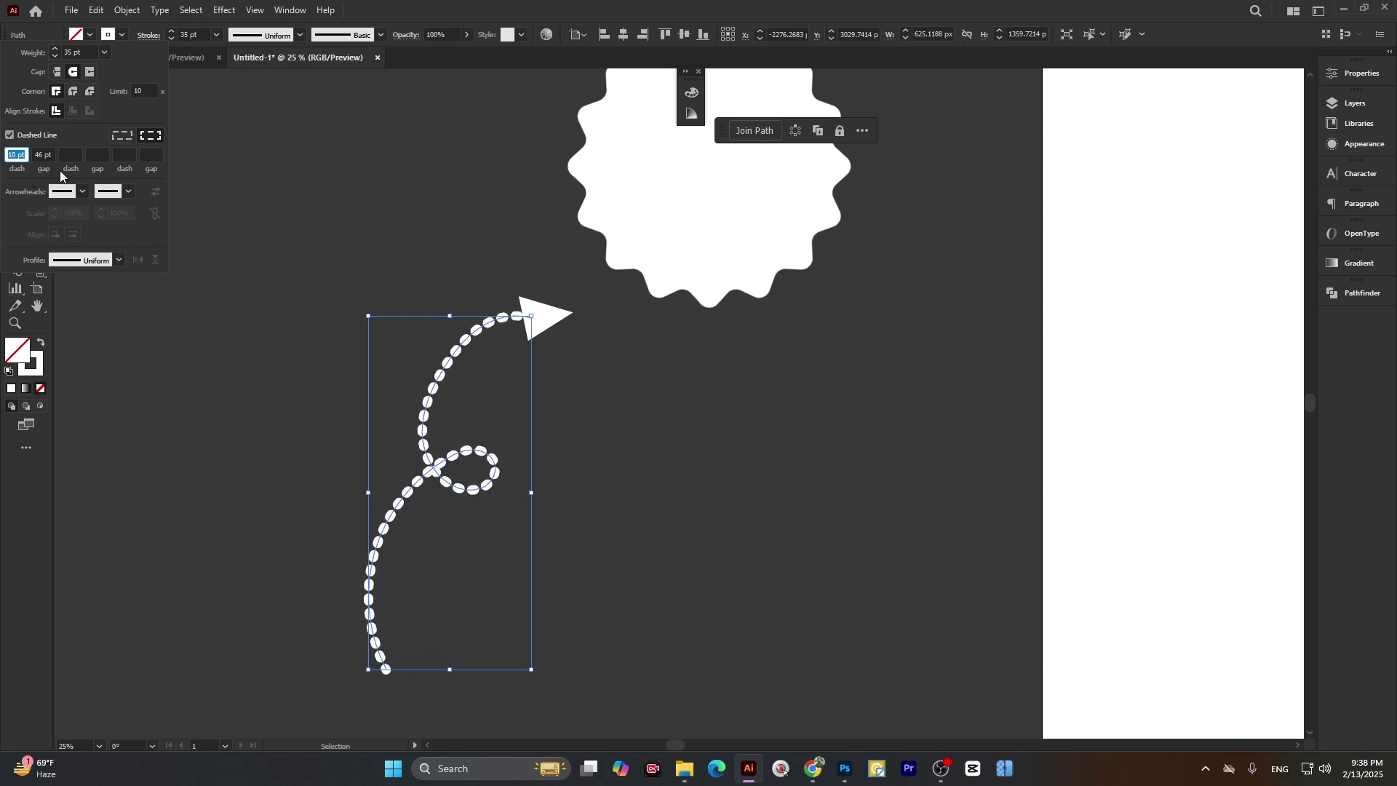
click(385, 288)
- Expand the fill and stroke of the dotted curve together with its arrowhead
drag(535, 489, 443, 424)
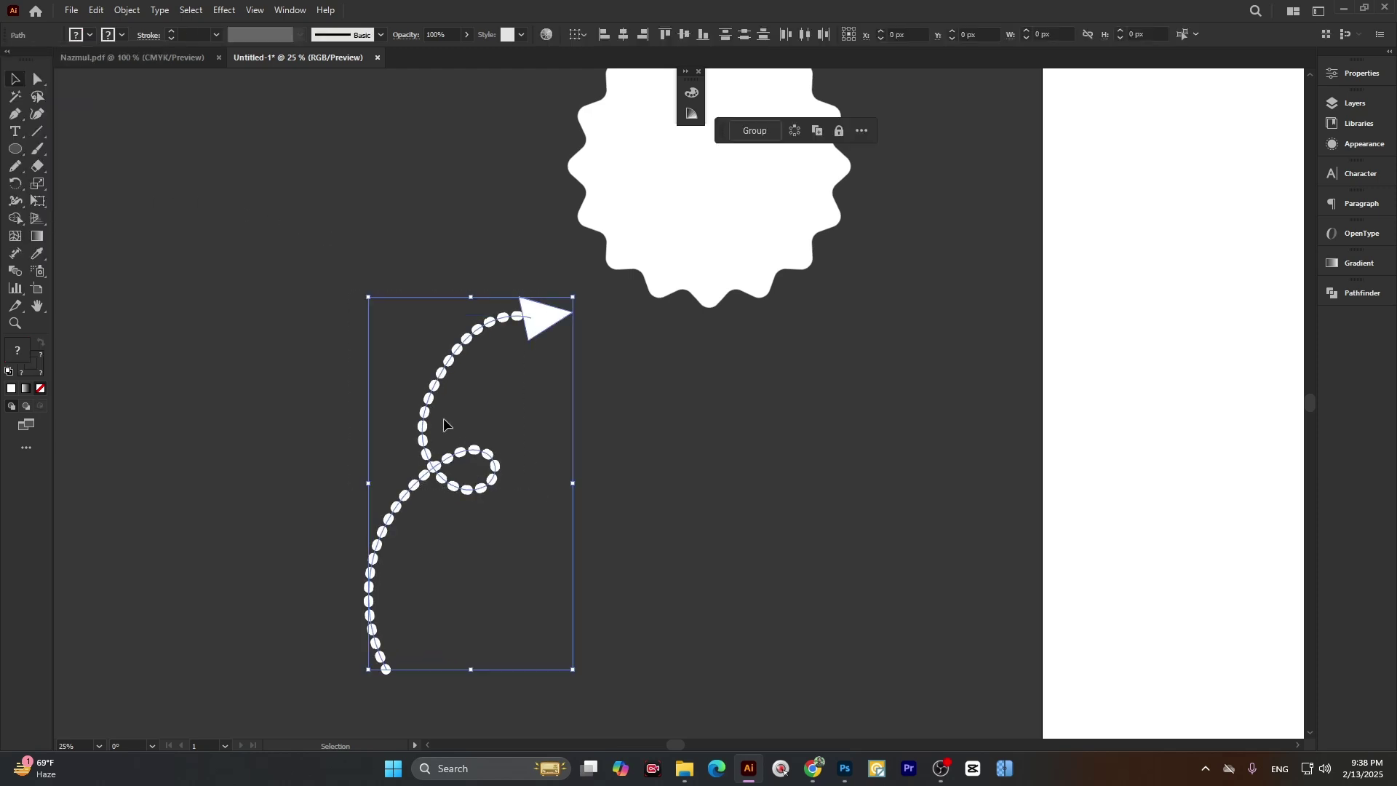
click(126, 11)
click(165, 216)
click(435, 367)
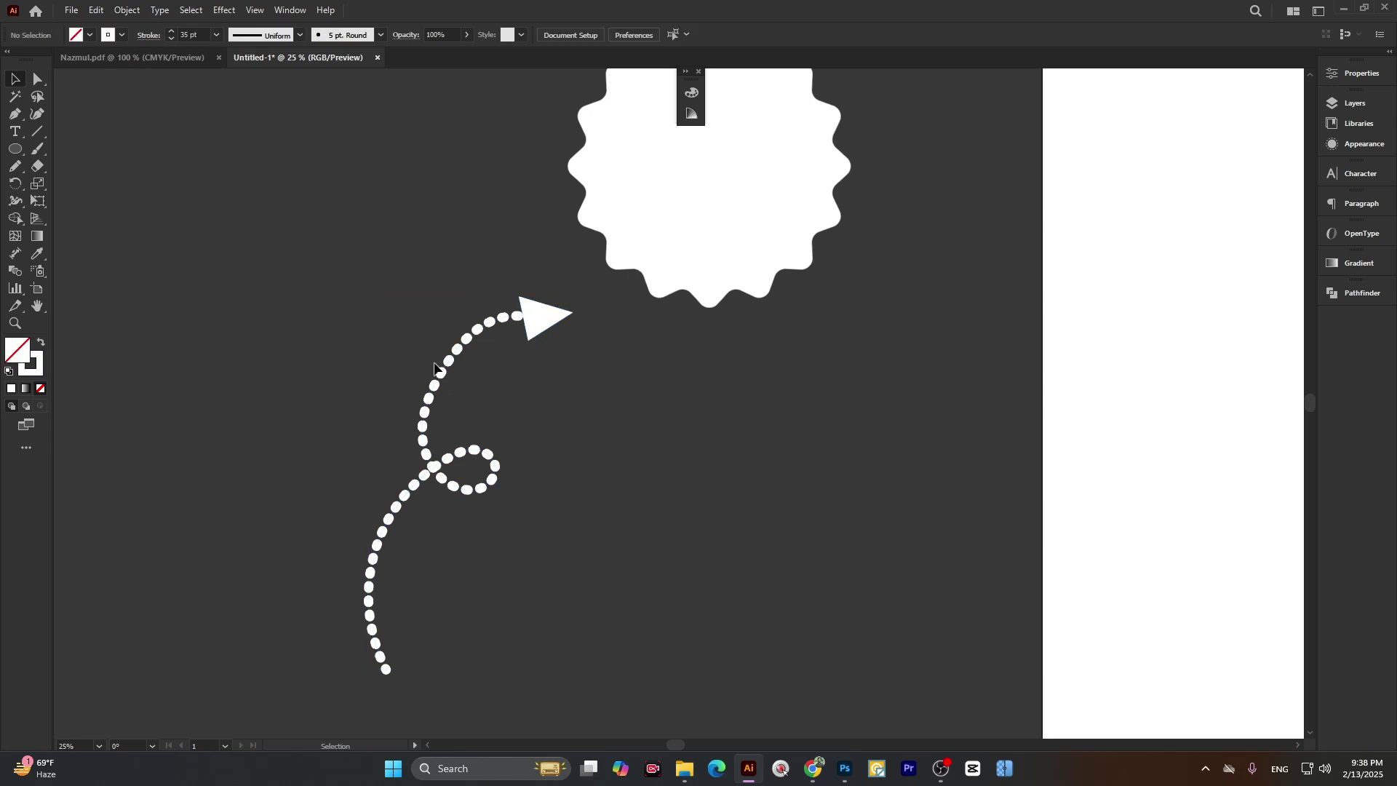
click(442, 371)
drag(373, 296, 542, 489)
click(126, 10)
click(149, 161)
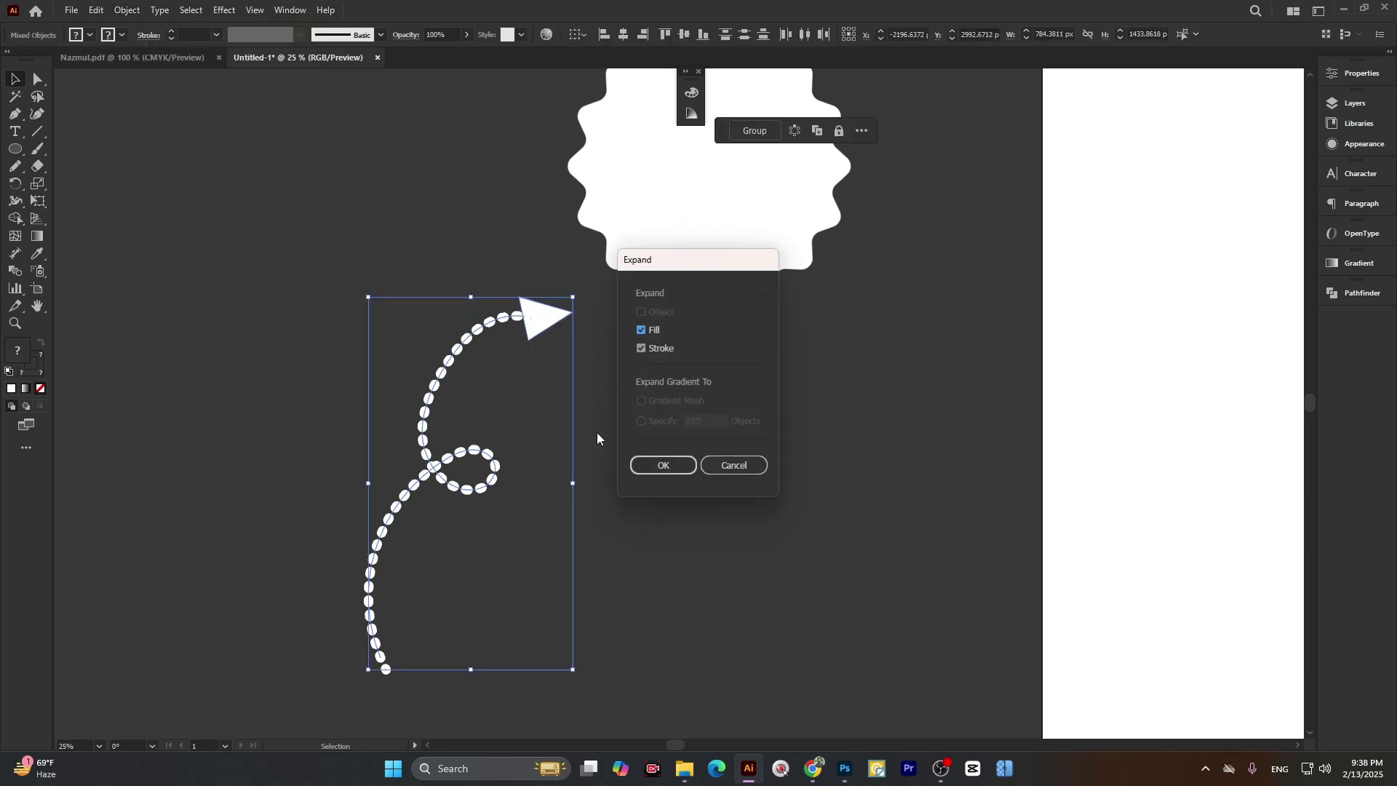
click(659, 459)
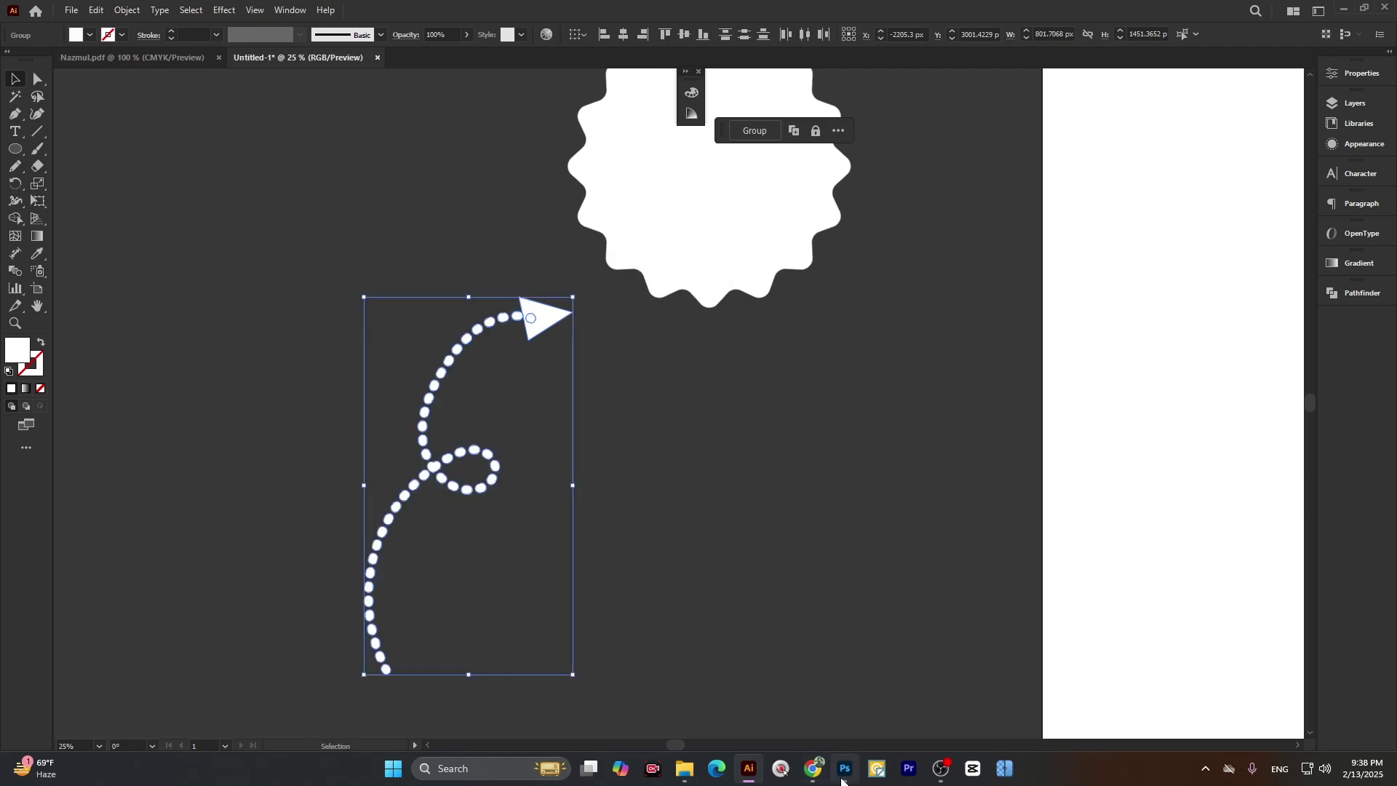
- Replace the old arrow in the Photoshop burger poster with the expanded dotted arrow, pasted as pixels
click(845, 768)
drag(455, 322, 433, 322)
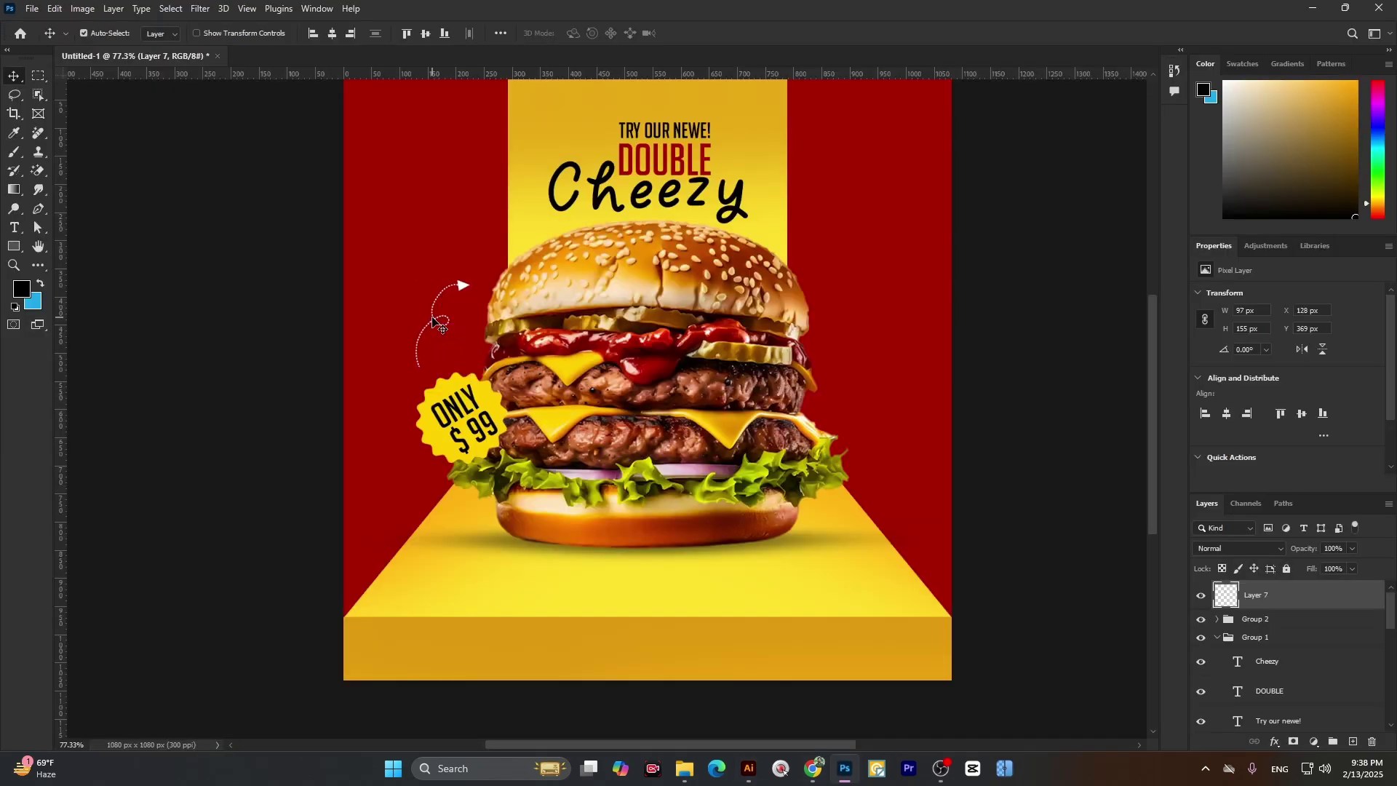
key(Delete)
key(ctrl+v)
click(756, 203)
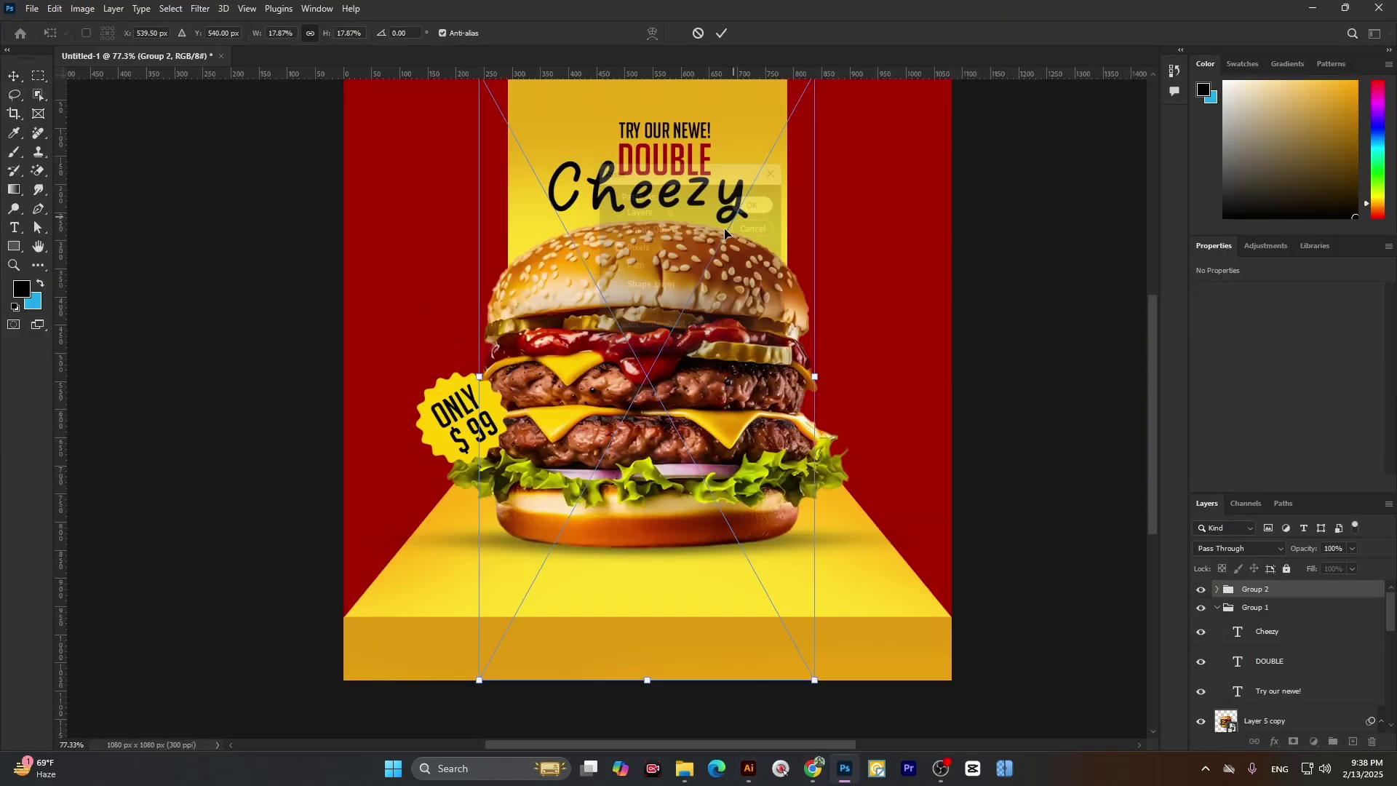
- Scale the pasted arrow to about 164 × 240 px and place it from the price badge up to the top bun
drag(817, 372, 444, 298)
drag(505, 227, 515, 233)
drag(447, 284, 438, 307)
click(721, 33)
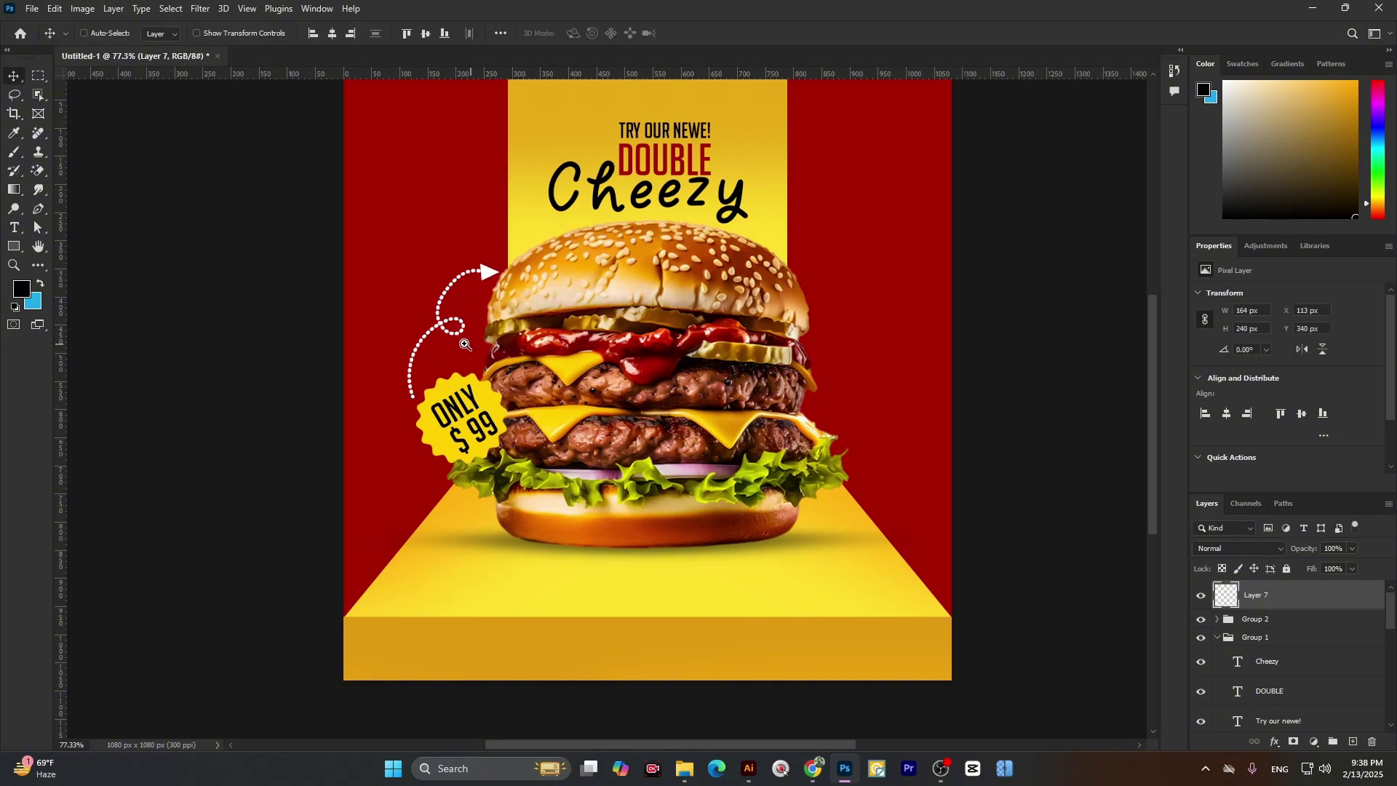
- Examine the whole poster composition with the new dotted arrow at different magnifications
scroll(510, 360, down, 4)
scroll(510, 360, up, 2)
scroll(509, 360, up, 1)
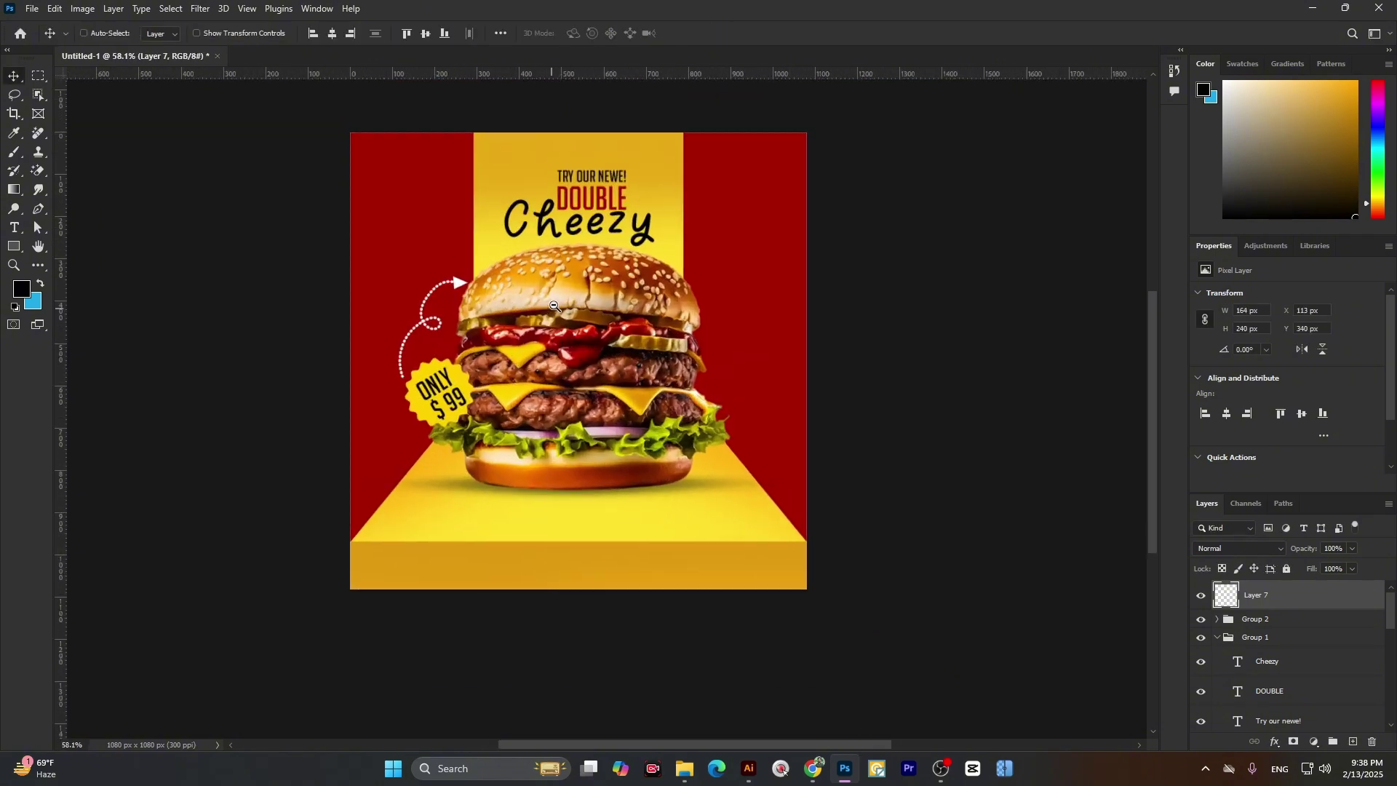
scroll(555, 306, up, 2)
scroll(553, 309, down, 6)
scroll(550, 311, up, 3)
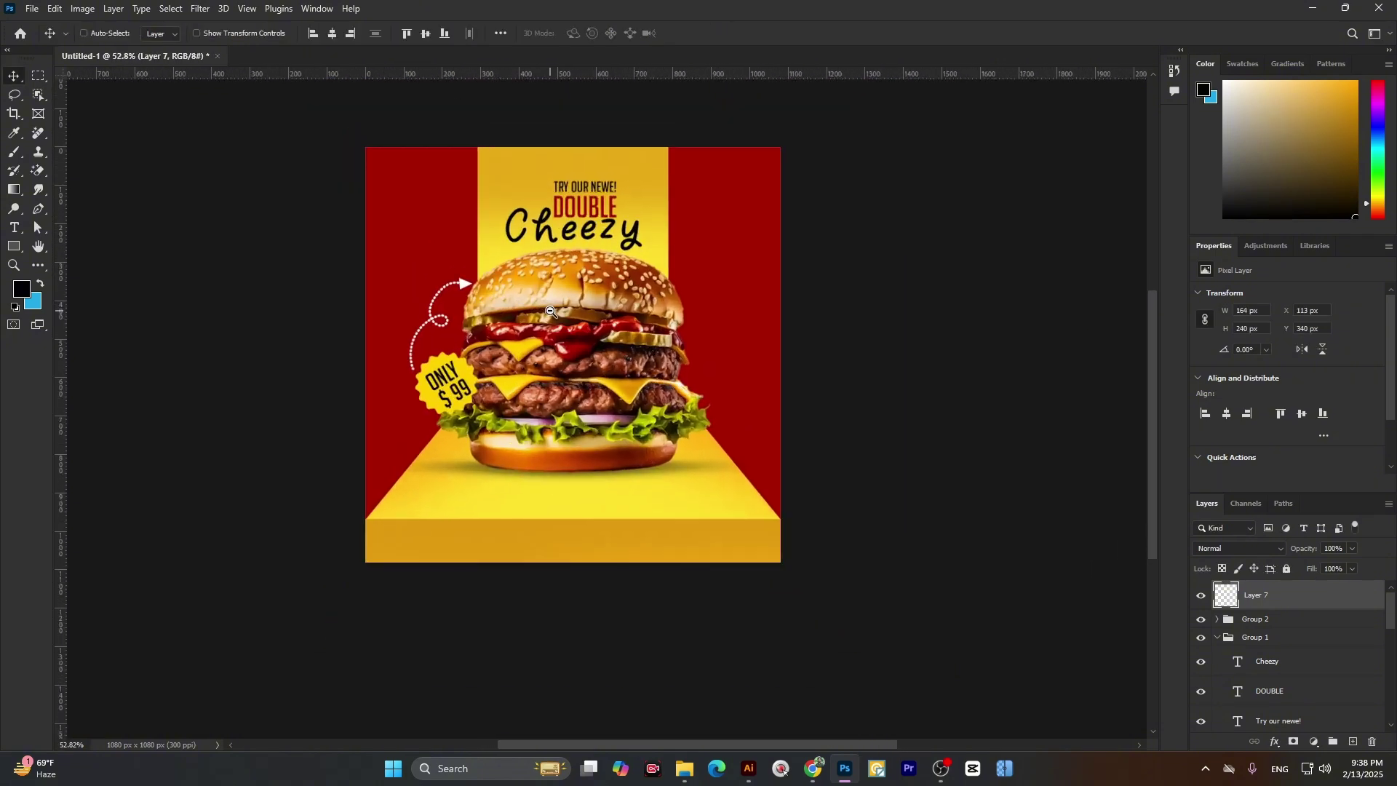
scroll(550, 312, up, 3)
scroll(551, 311, down, 3)
scroll(524, 302, up, 2)
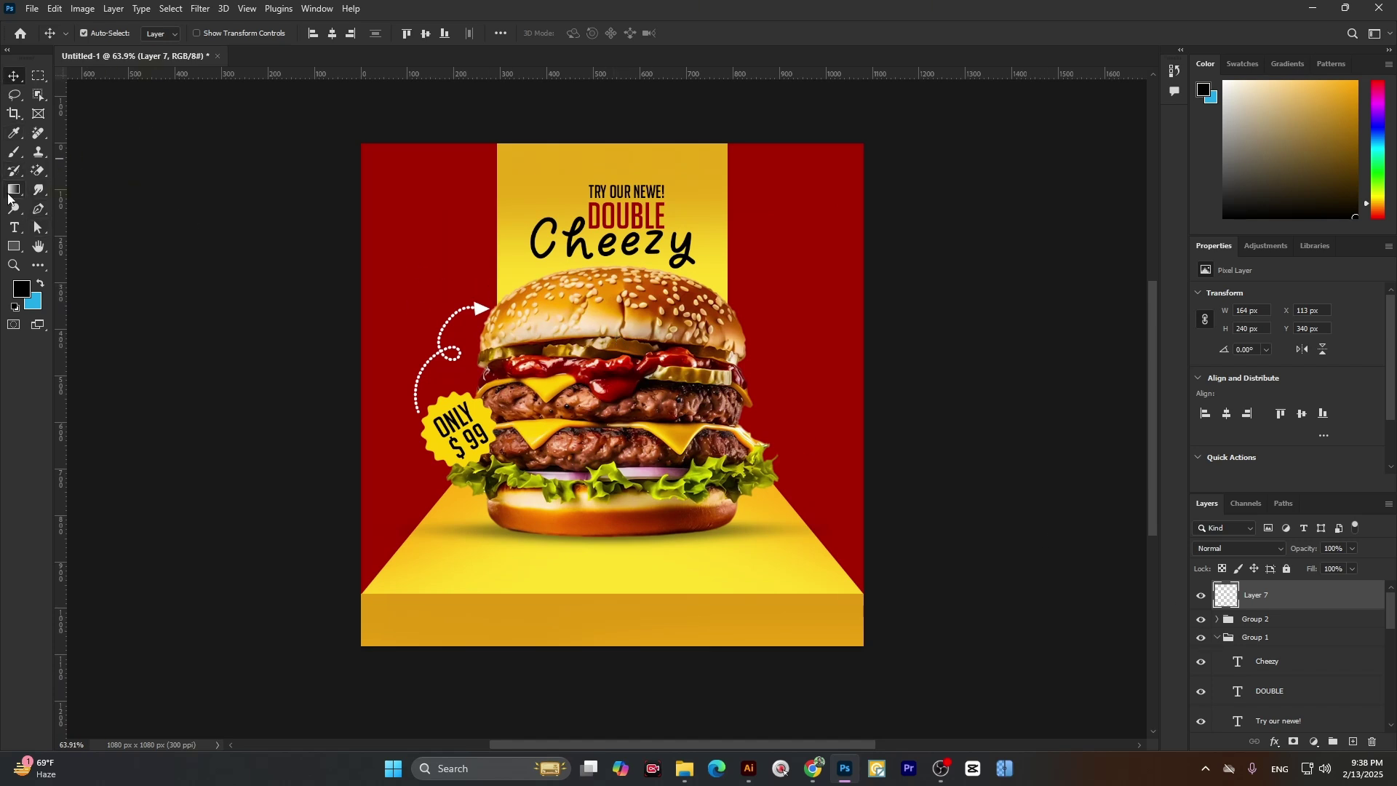
- Add the two-line text "LOGO HERE" in the upper-left red area of the poster
click(14, 228)
click(411, 179)
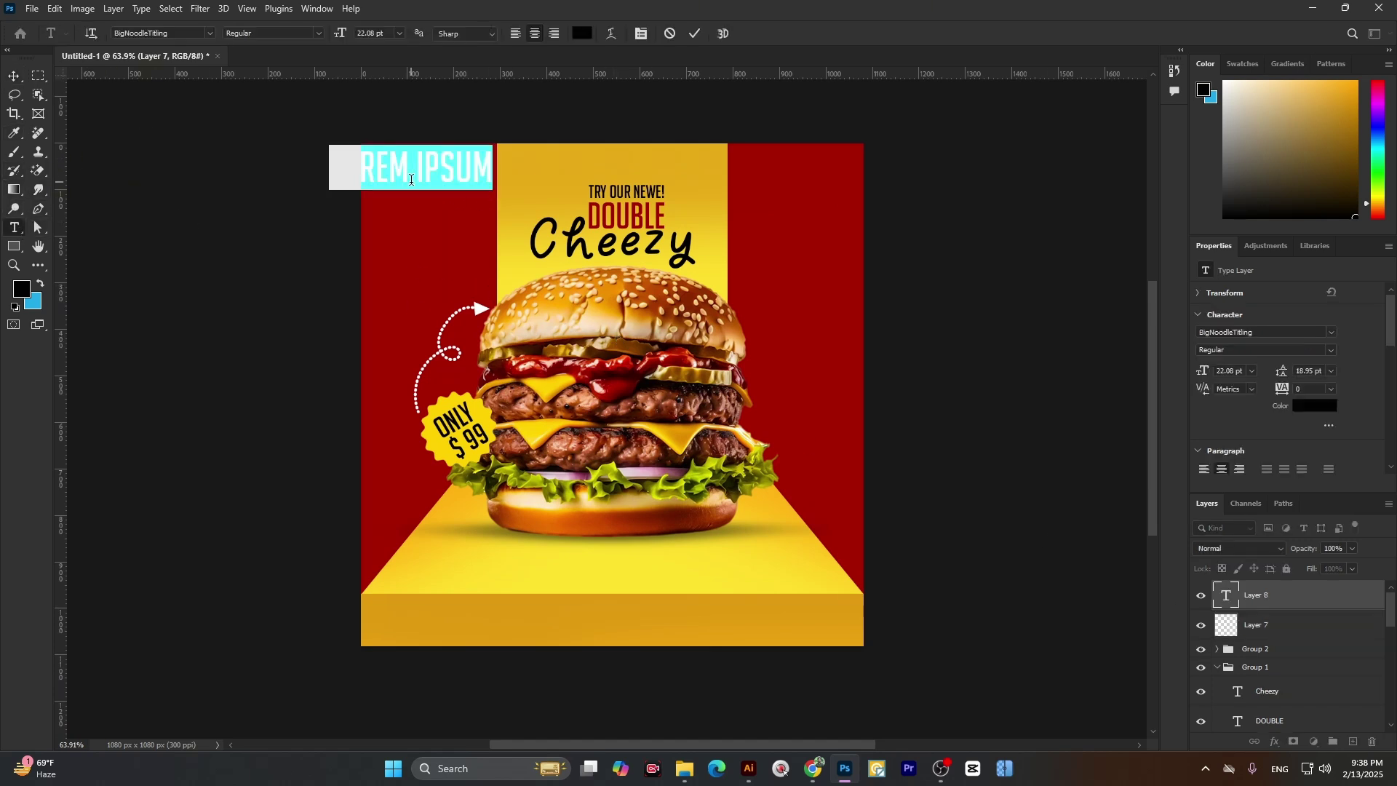
key(BackSpace)
text(I)
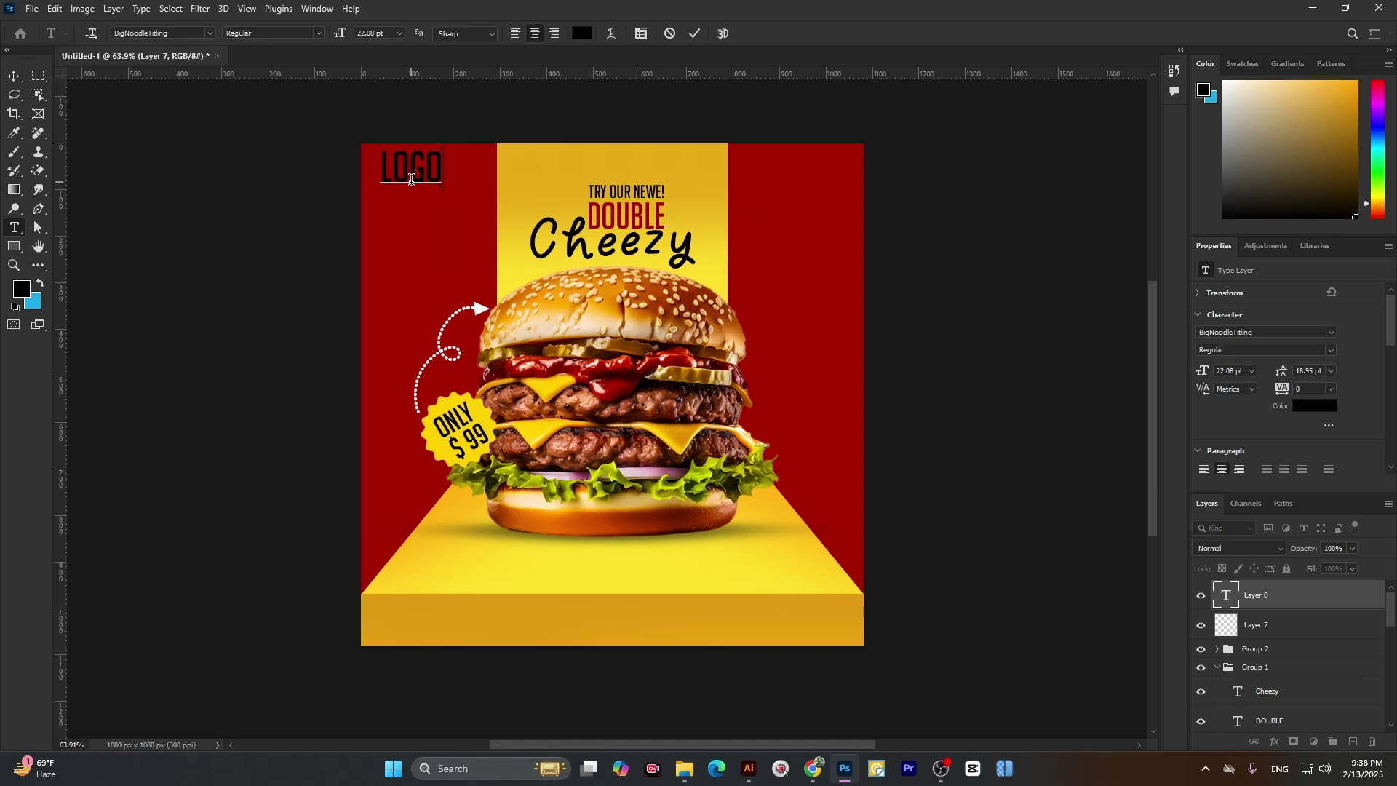
text(HERE)
click(694, 34)
click(14, 75)
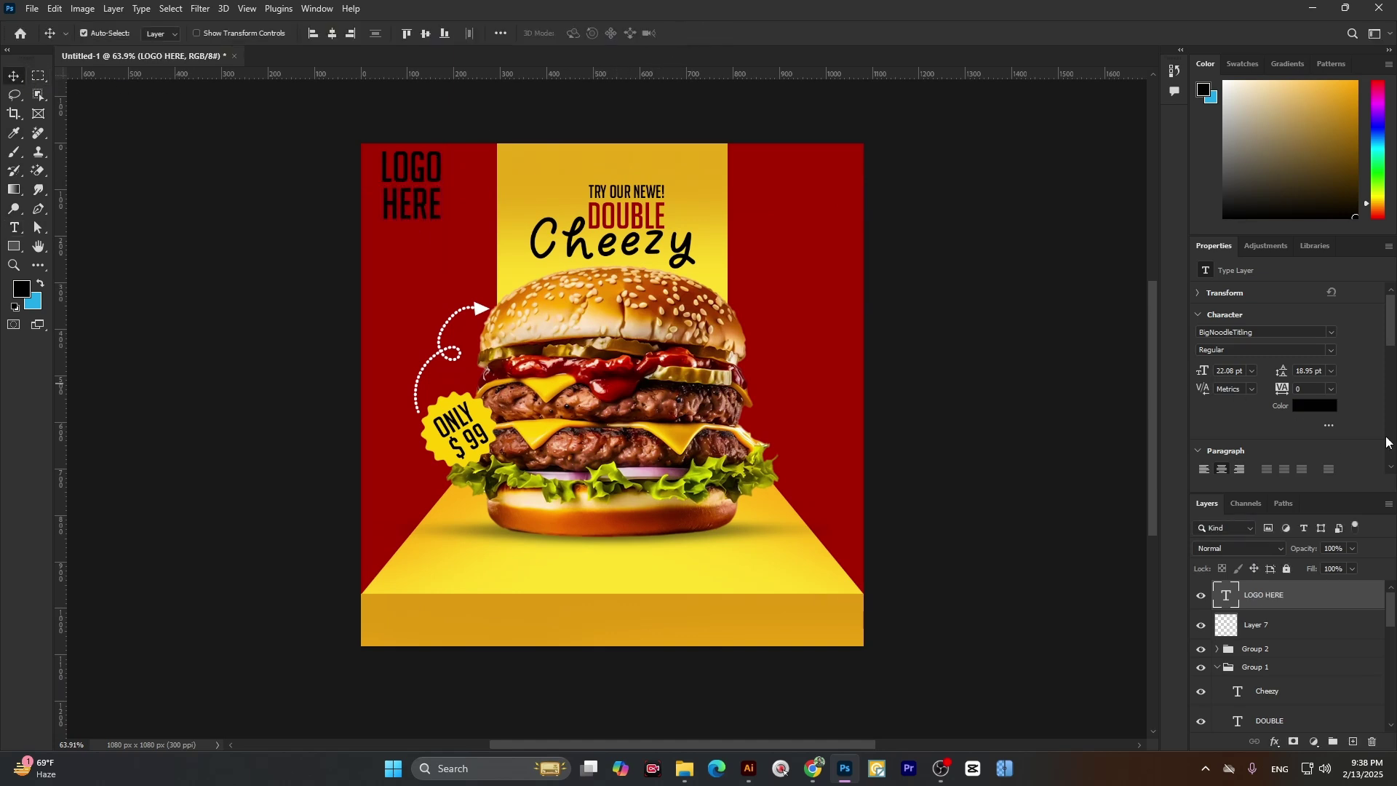
- Set the "LOGO HERE" text colour to white, ffffff
click(1314, 405)
text(ffffff)
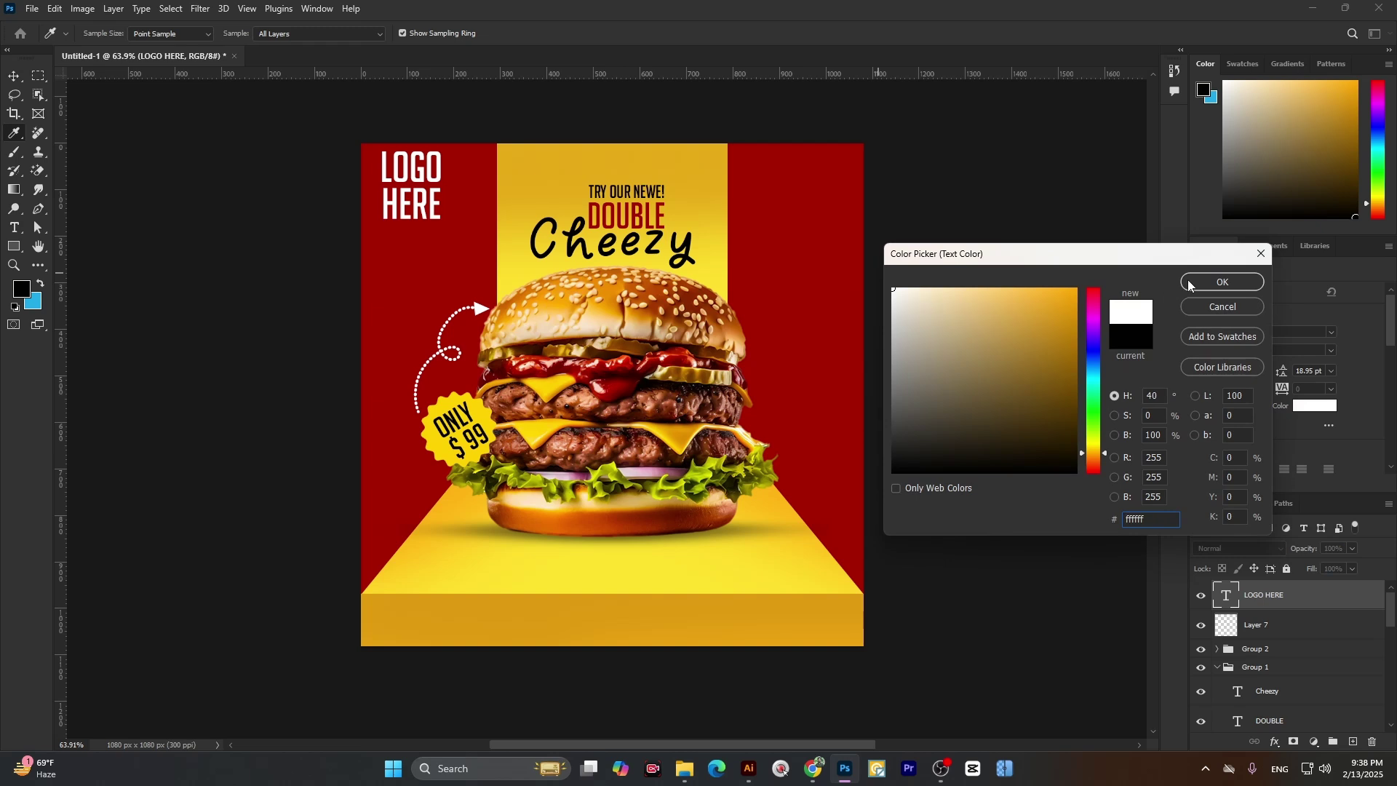
click(1221, 281)
- Scale the "LOGO HERE" text to about 53.87% and position it near the poster's upper-left corner
key(ctrl+t)
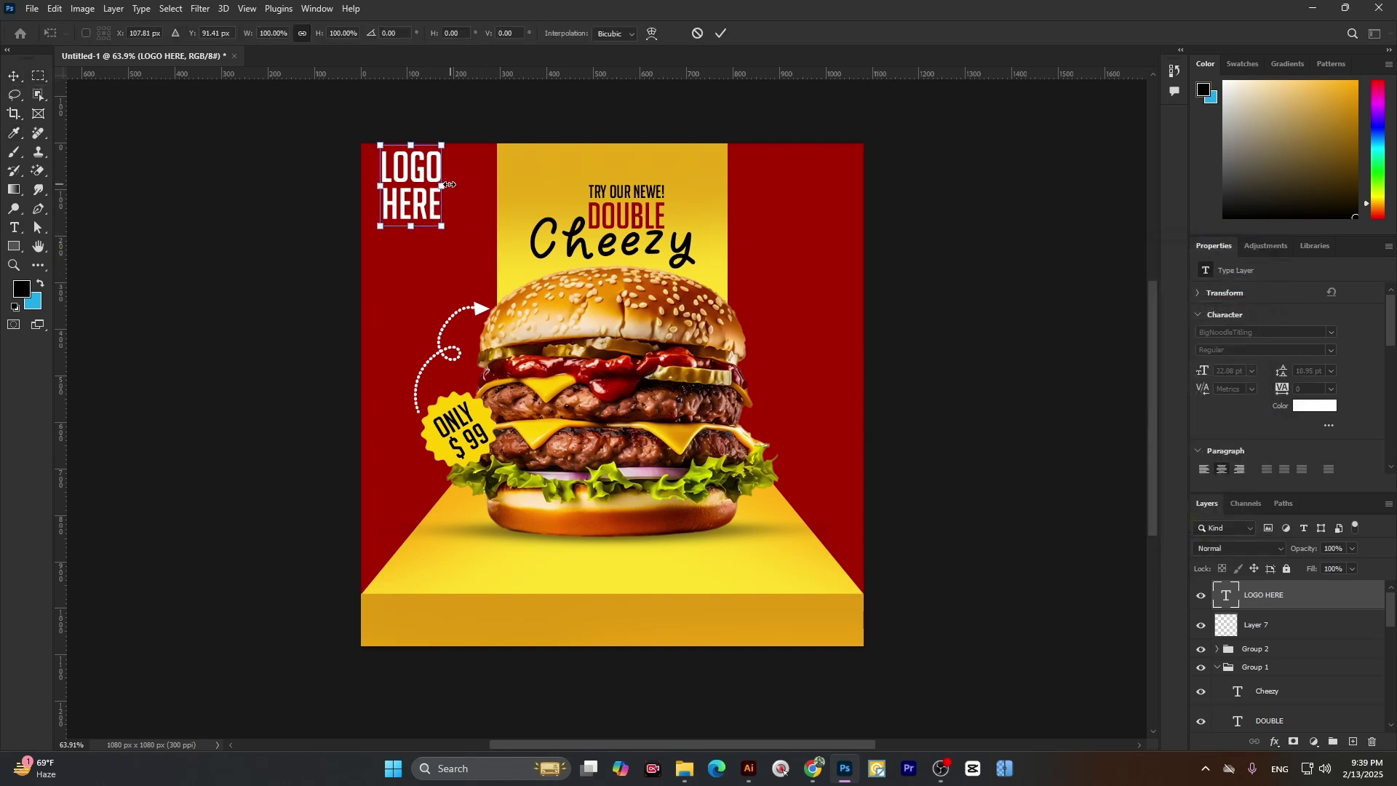
drag(449, 184, 416, 179)
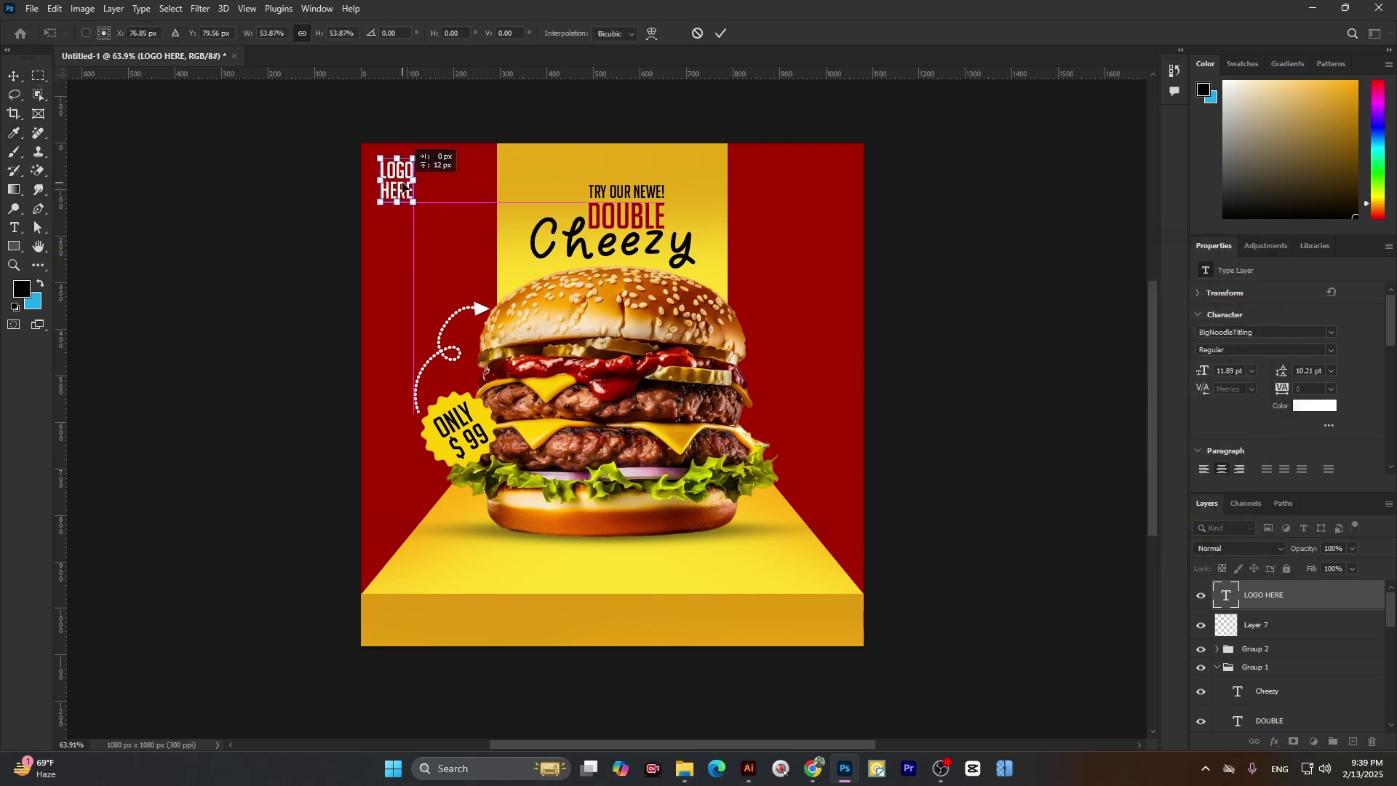
click(723, 34)
scroll(493, 358, down, 2)
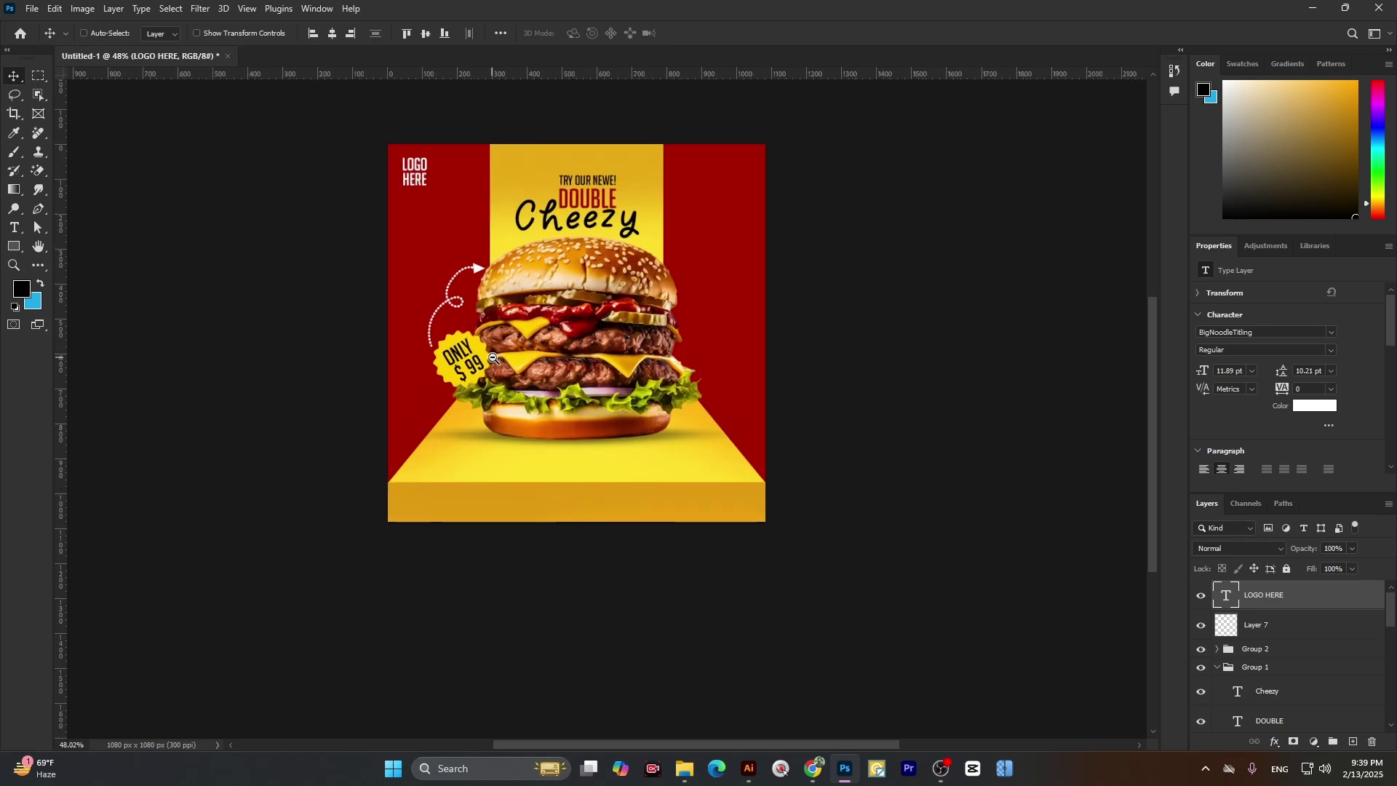
scroll(403, 162, up, 2)
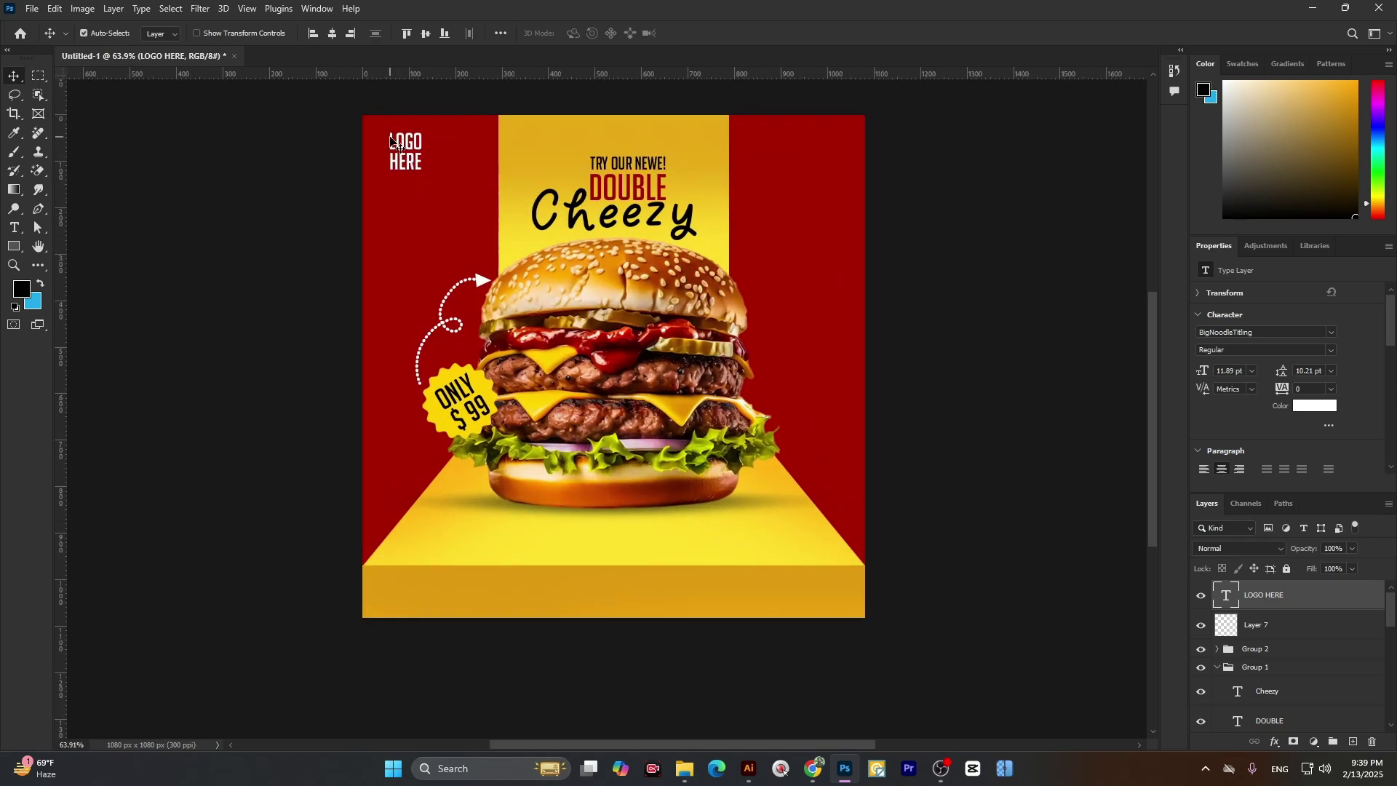
drag(391, 140, 390, 147)
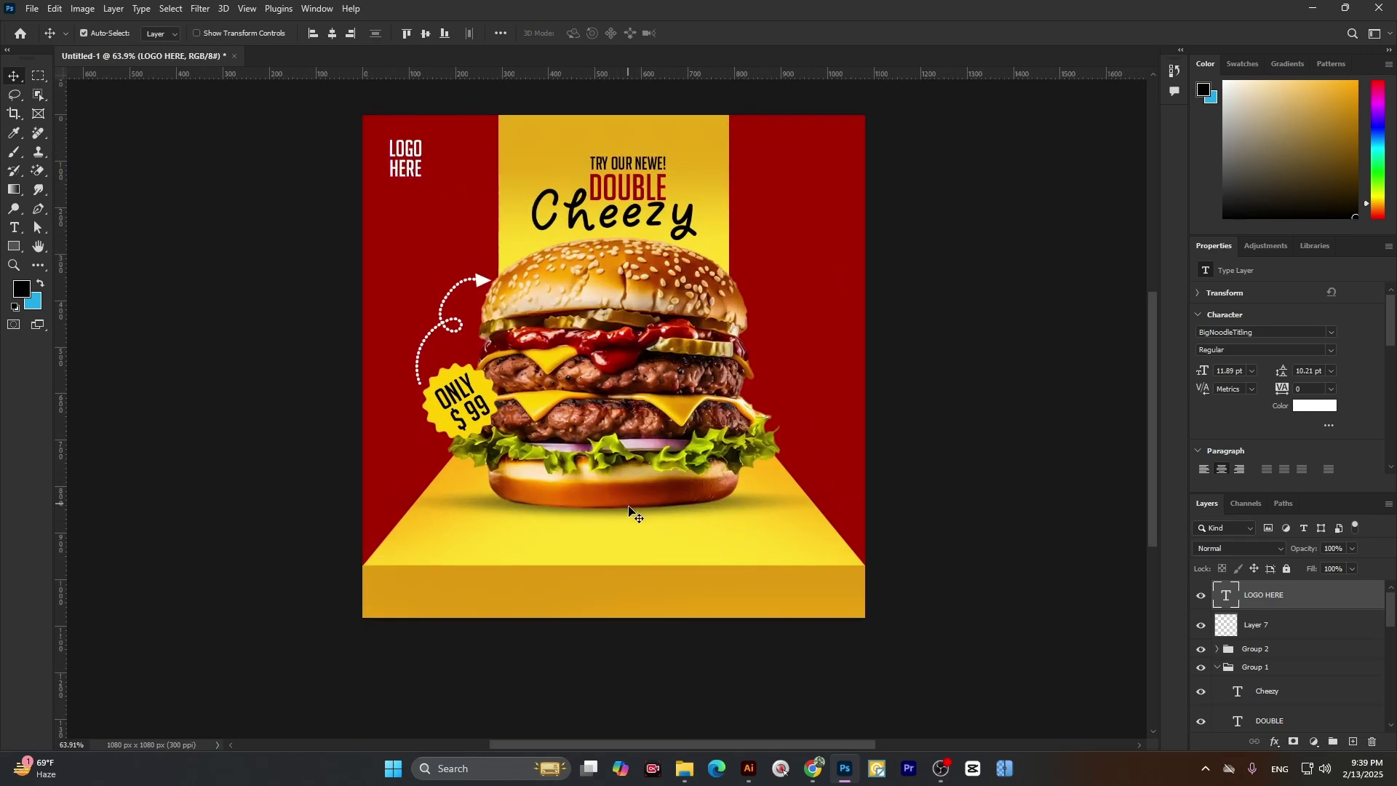
- Draw a rectangle about 244 px wide and 63 px high near the middle of the poster's orange bottom strip
scroll(625, 509, down, 1)
scroll(611, 520, up, 2)
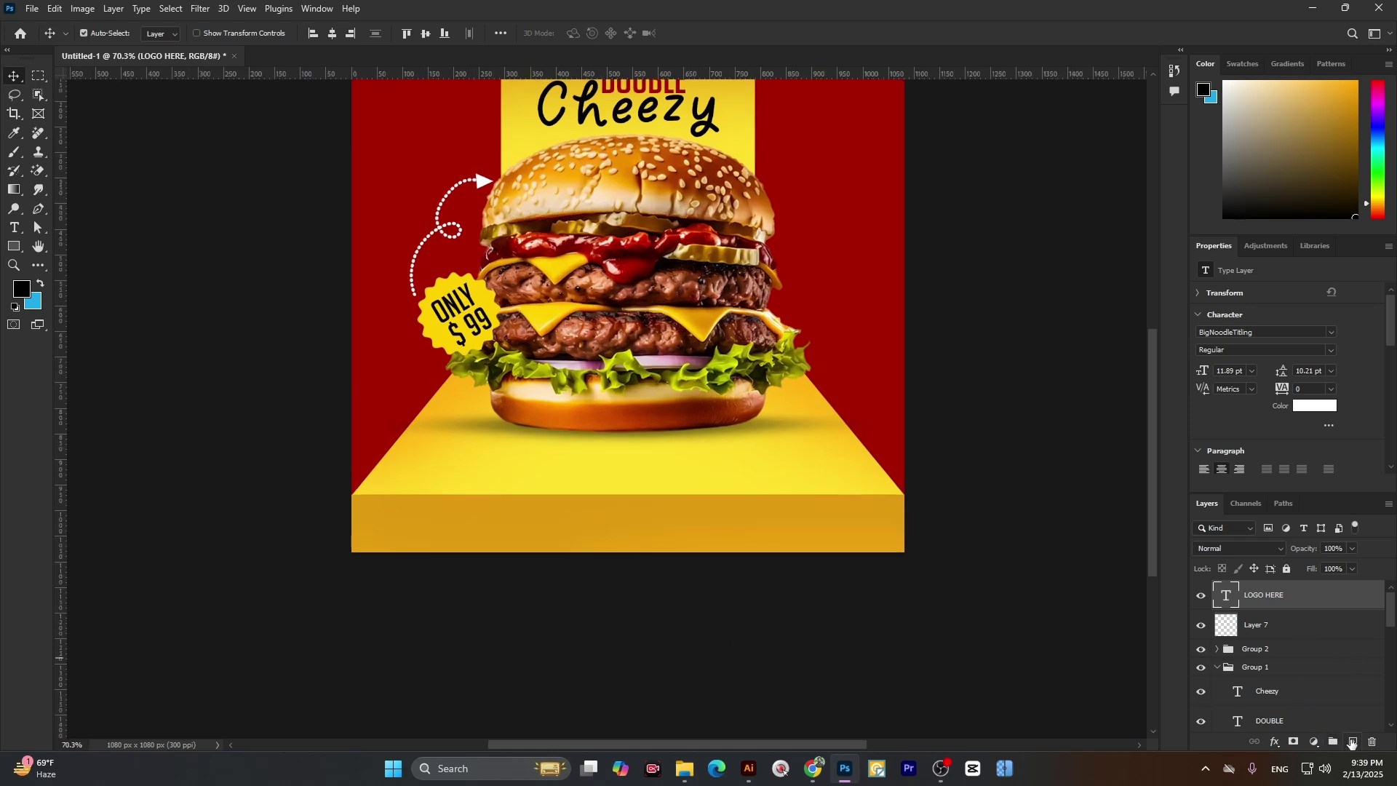
click(14, 245)
click(70, 246)
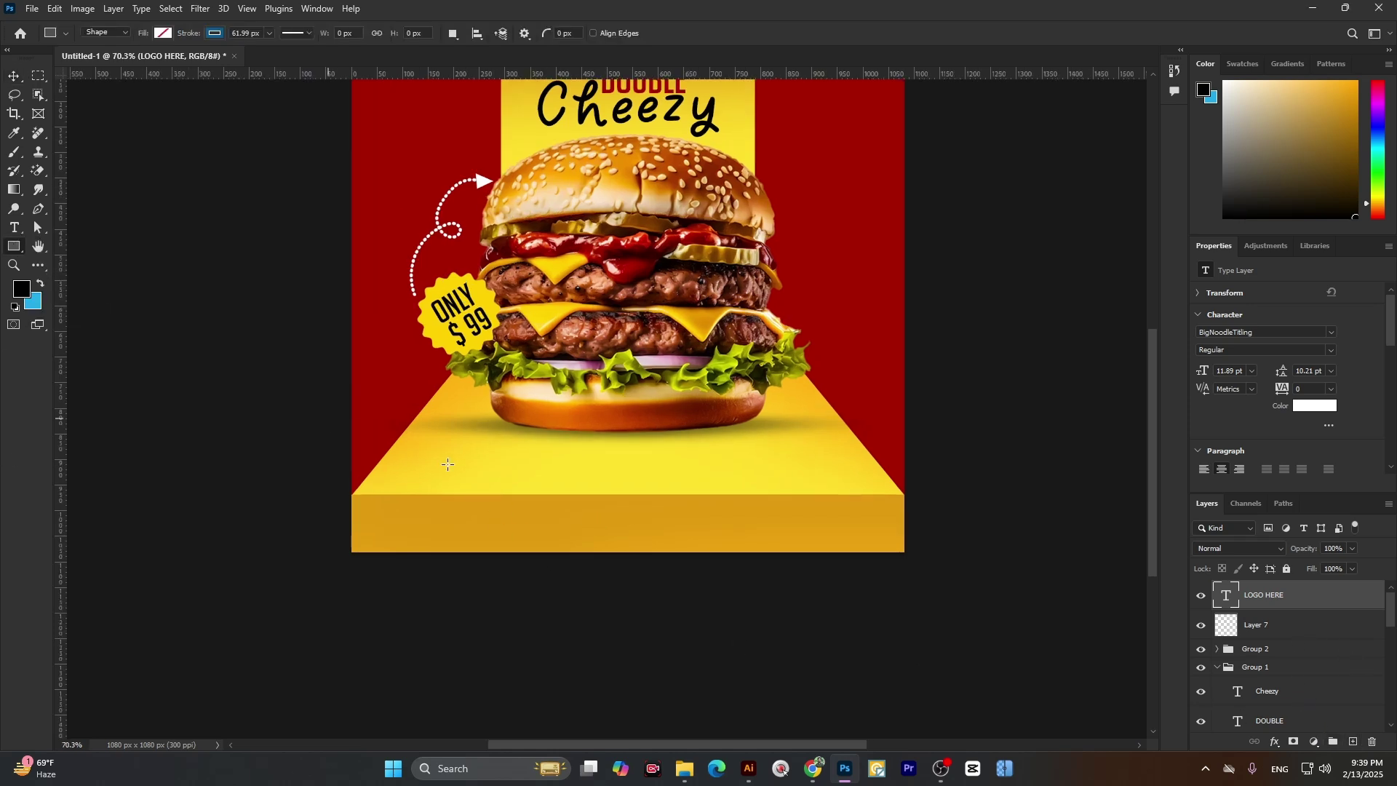
drag(568, 511, 692, 543)
- Remove the new rectangle's stroke and fill it with the recently used dark red
click(215, 33)
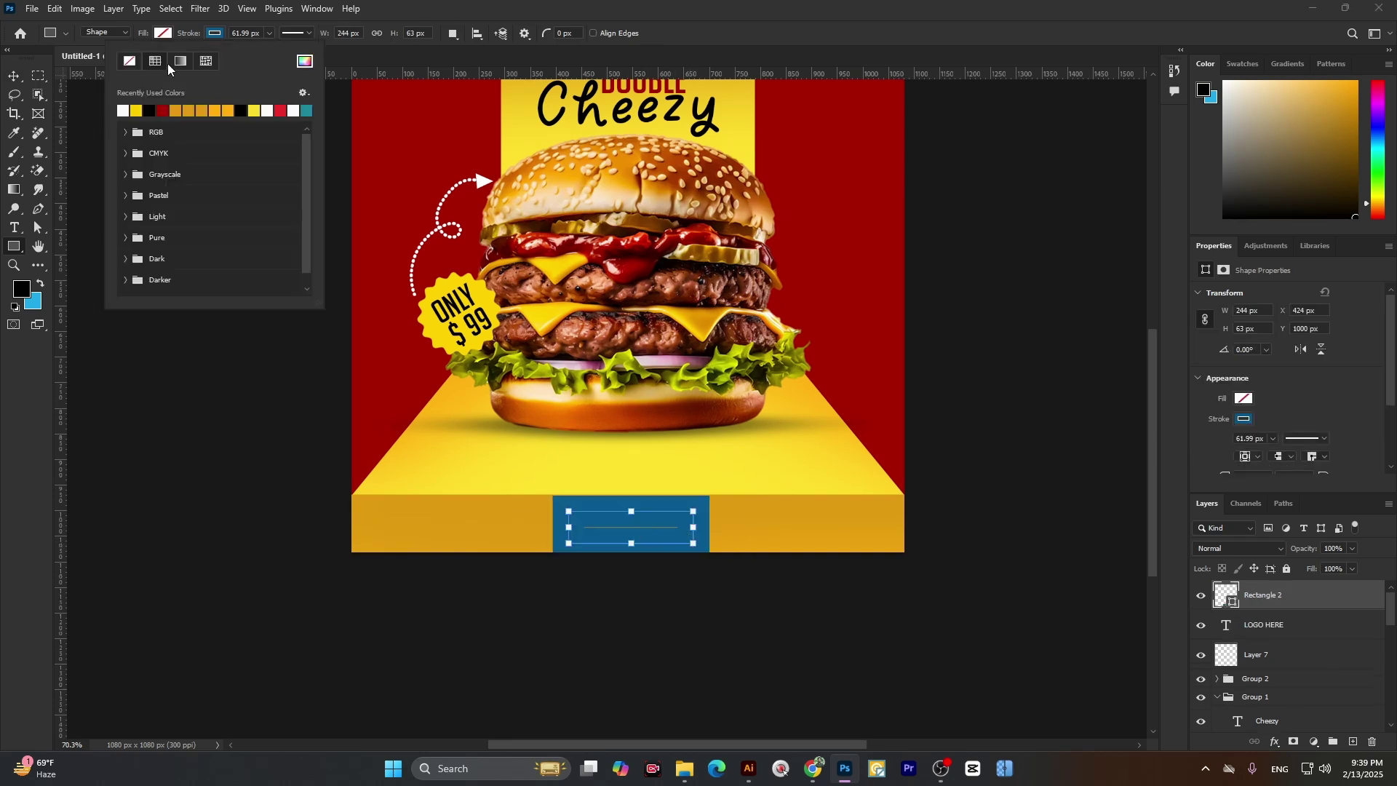
click(129, 61)
click(163, 33)
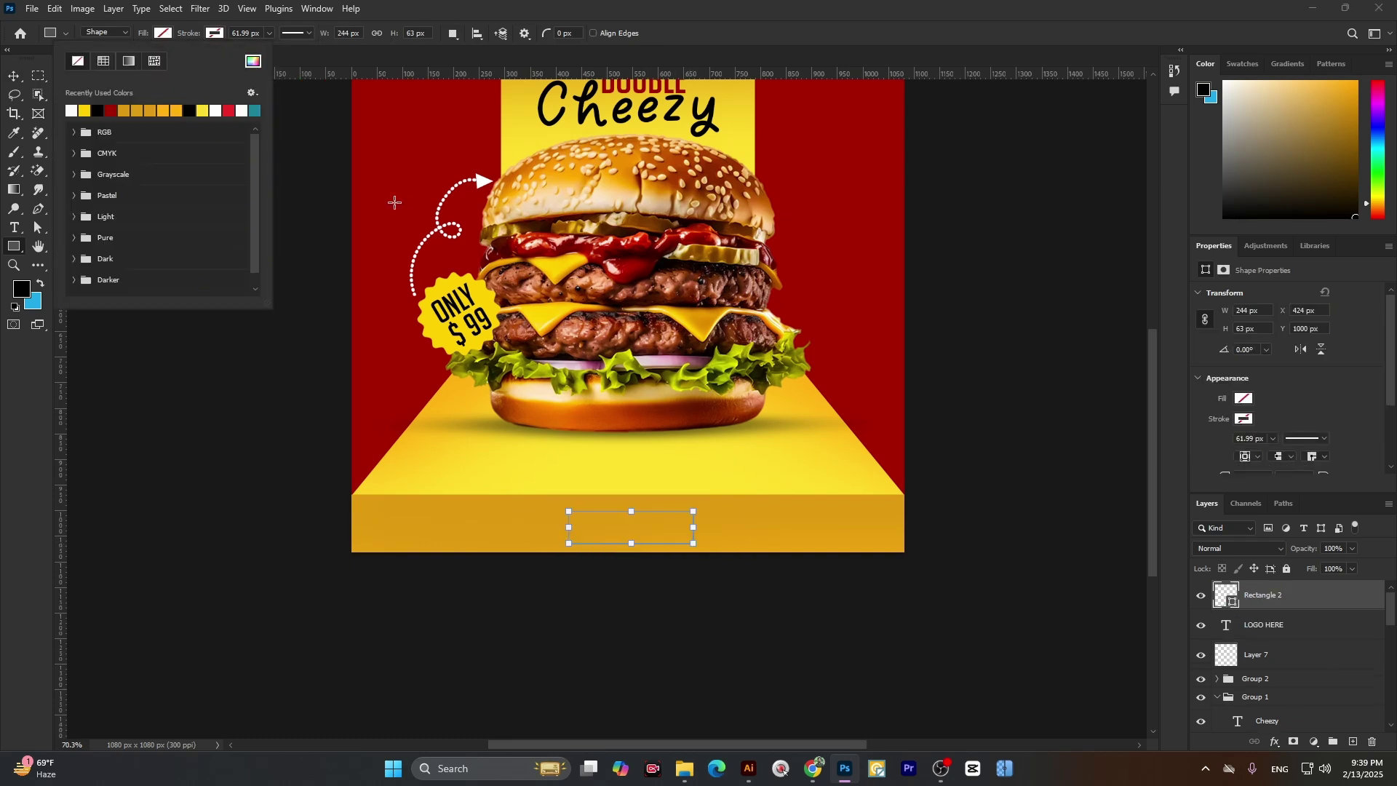
click(110, 110)
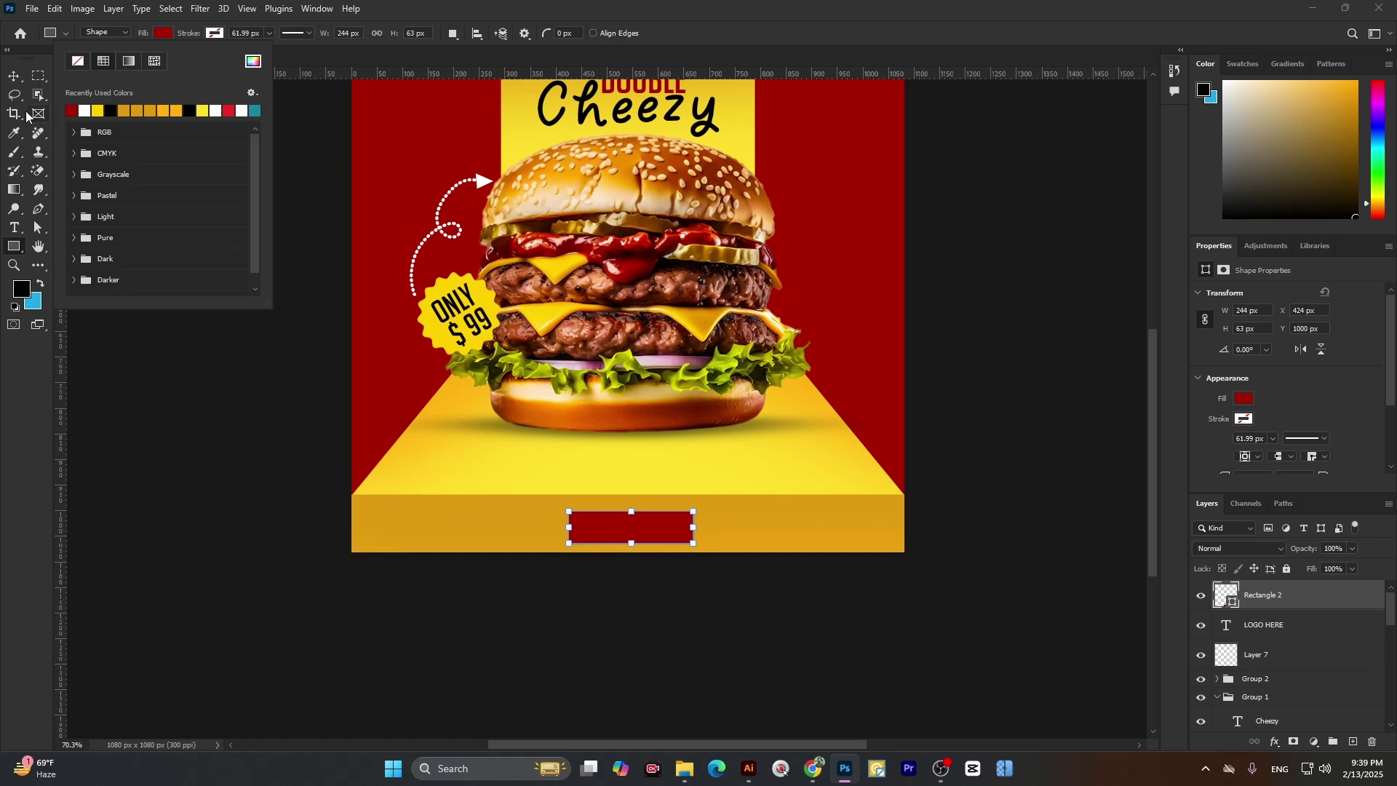
click(13, 76)
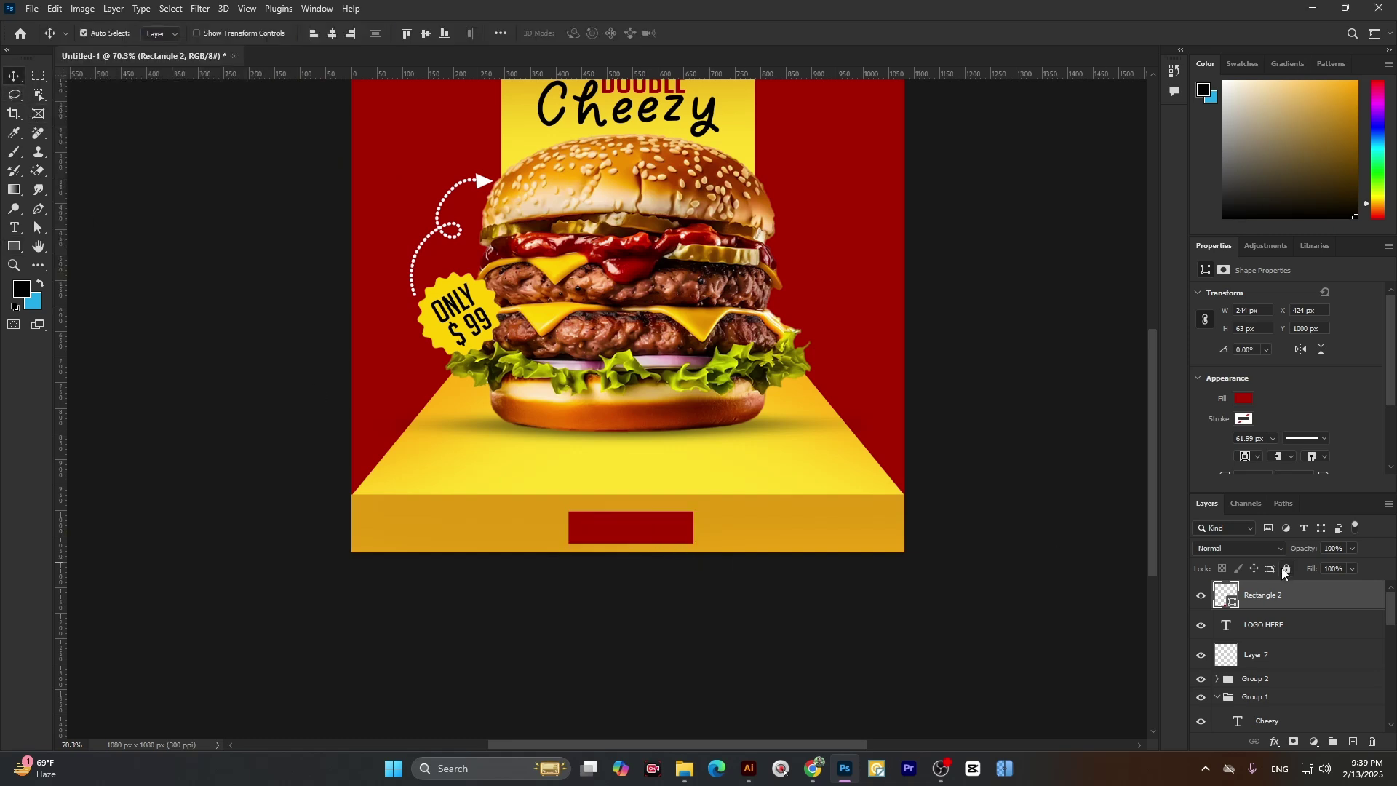
- Round all corners of the dark red rectangle to 25 px and centre it horizontally on the canvas
scroll(1266, 438, down, 3)
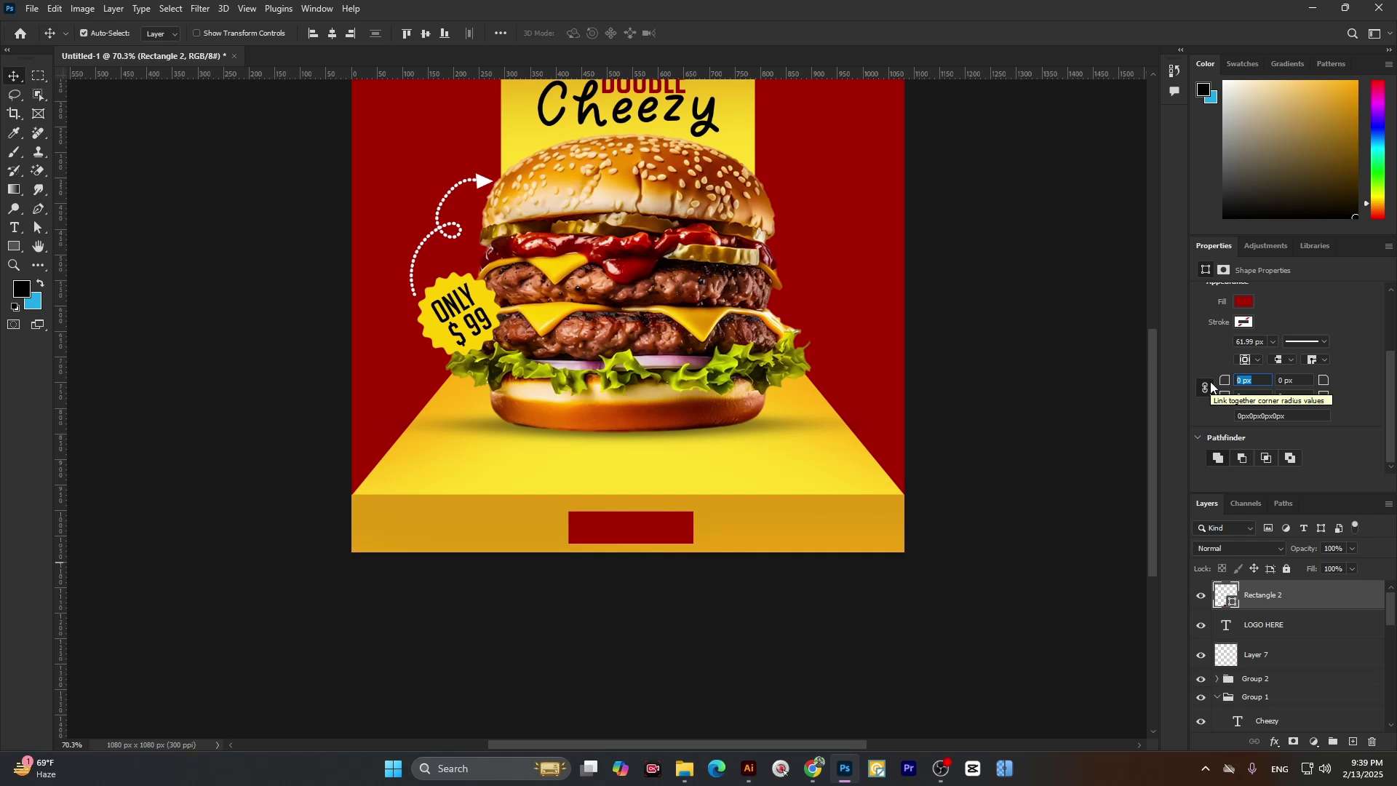
text(25)
key(Return)
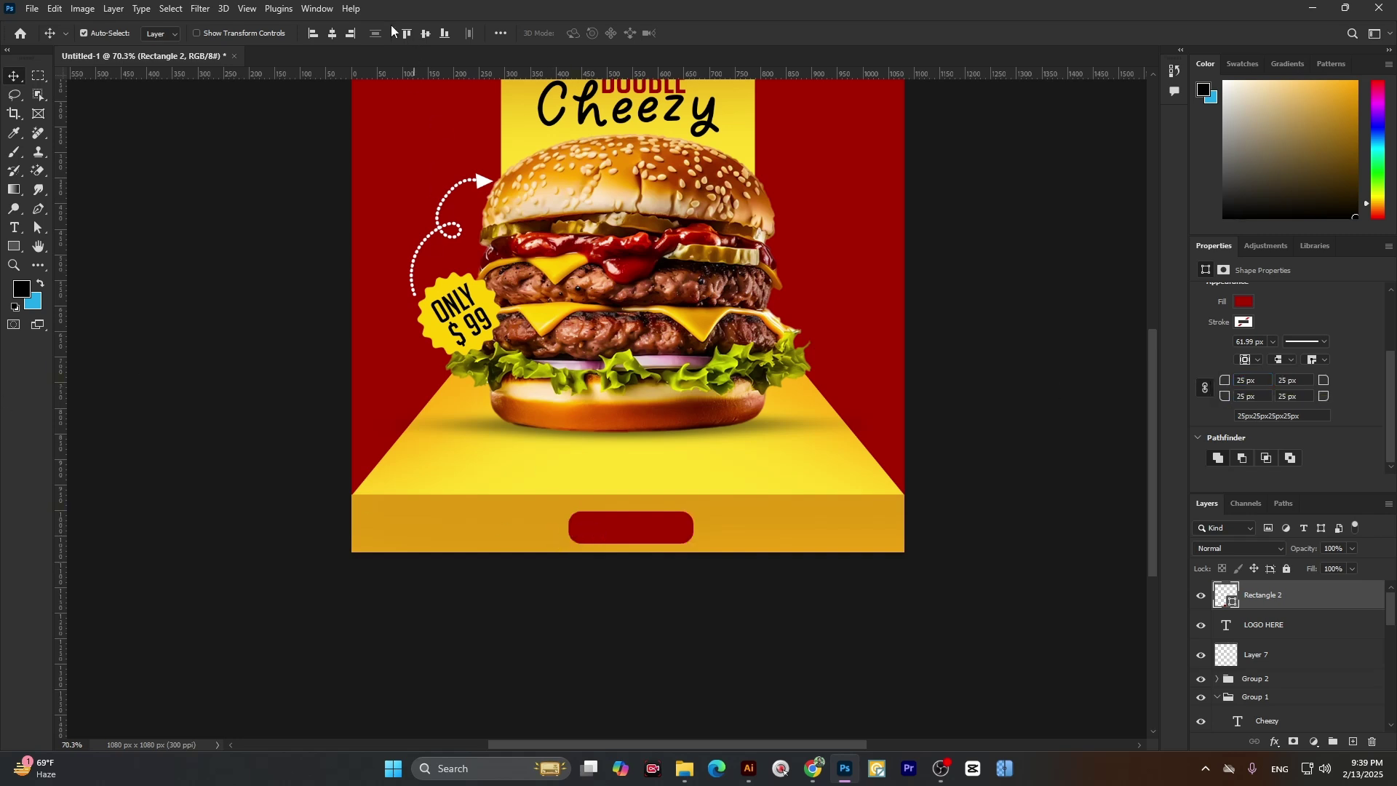
click(332, 33)
drag(614, 538, 611, 534)
scroll(611, 532, up, 1)
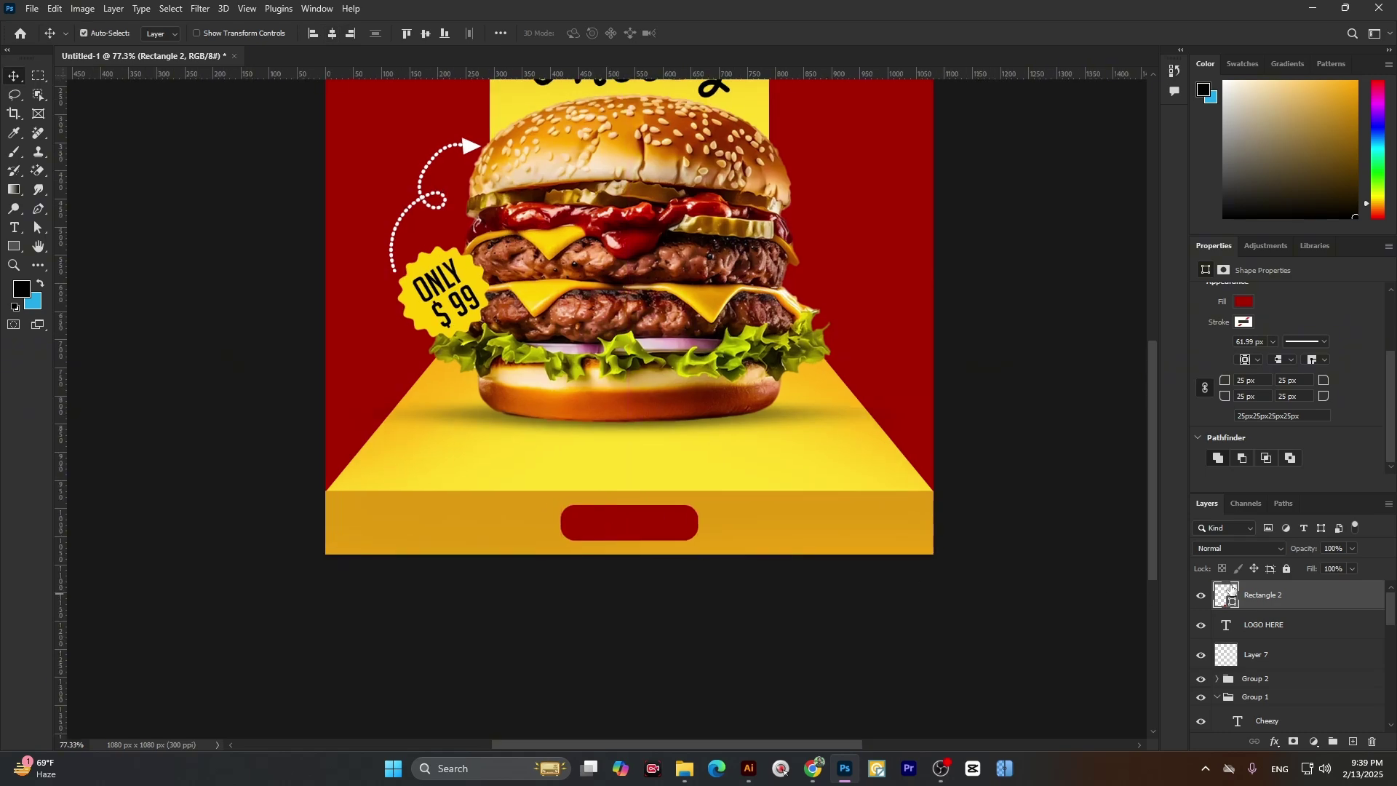
- Duplicate the headline text "TRY OUR NEWE!" onto the dark red rectangle and bring the copy above all other layers
scroll(581, 251, down, 2)
scroll(582, 250, up, 1)
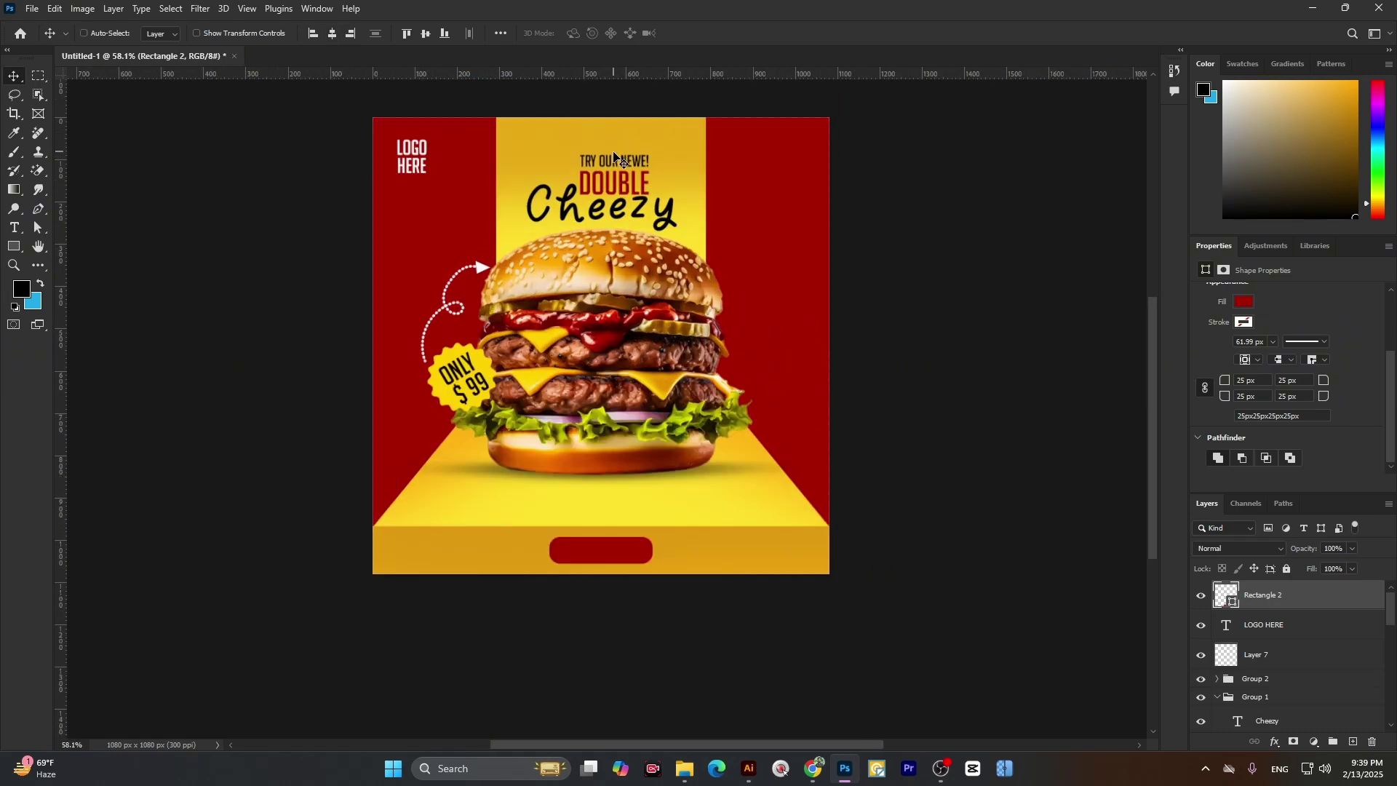
drag(617, 160, 604, 582)
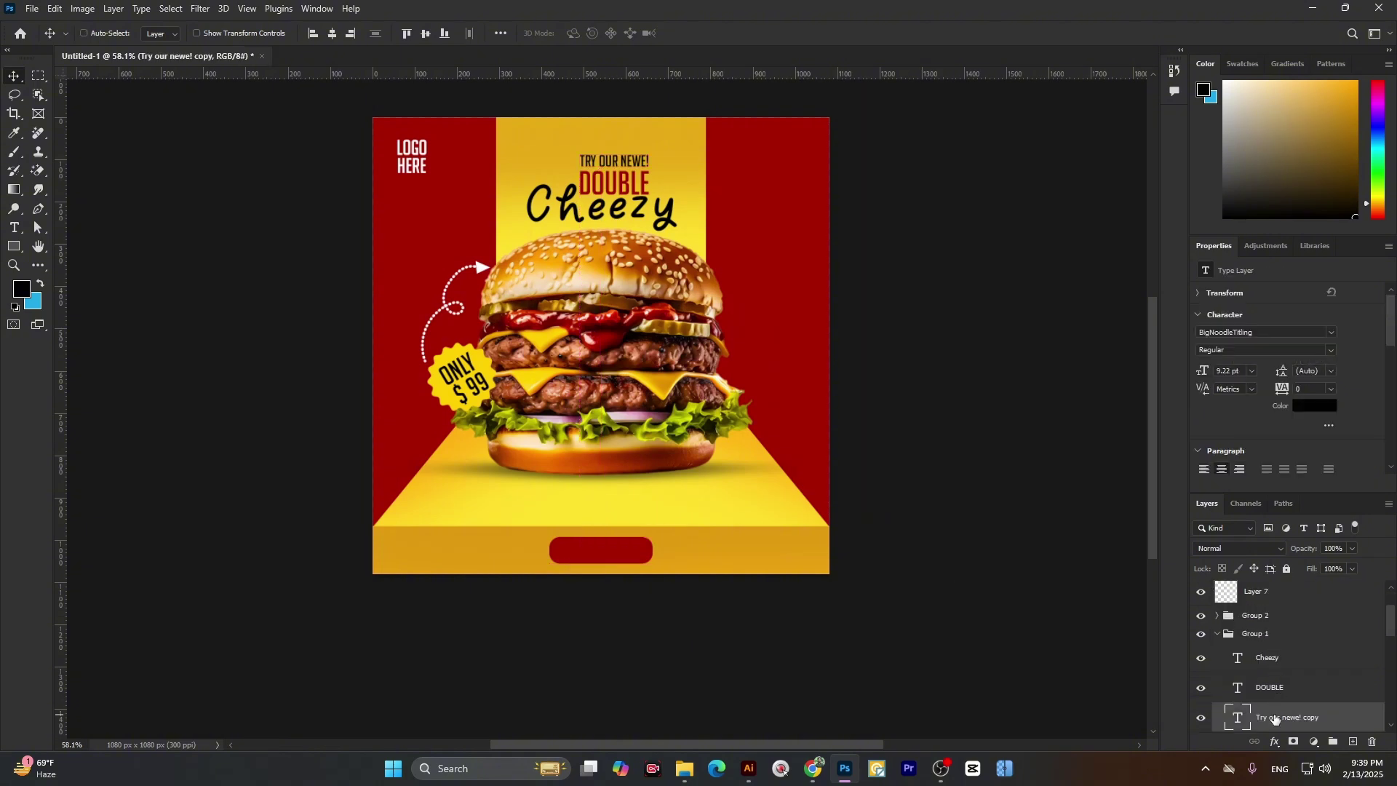
key(ctrl+bracketright)
key(ctrl+bracketright)
key(ctrl+bracketright)
key(ctrl+bracketright)
key(ctrl+bracketright)
key(ctrl+bracketright)
key(ctrl+bracketright)
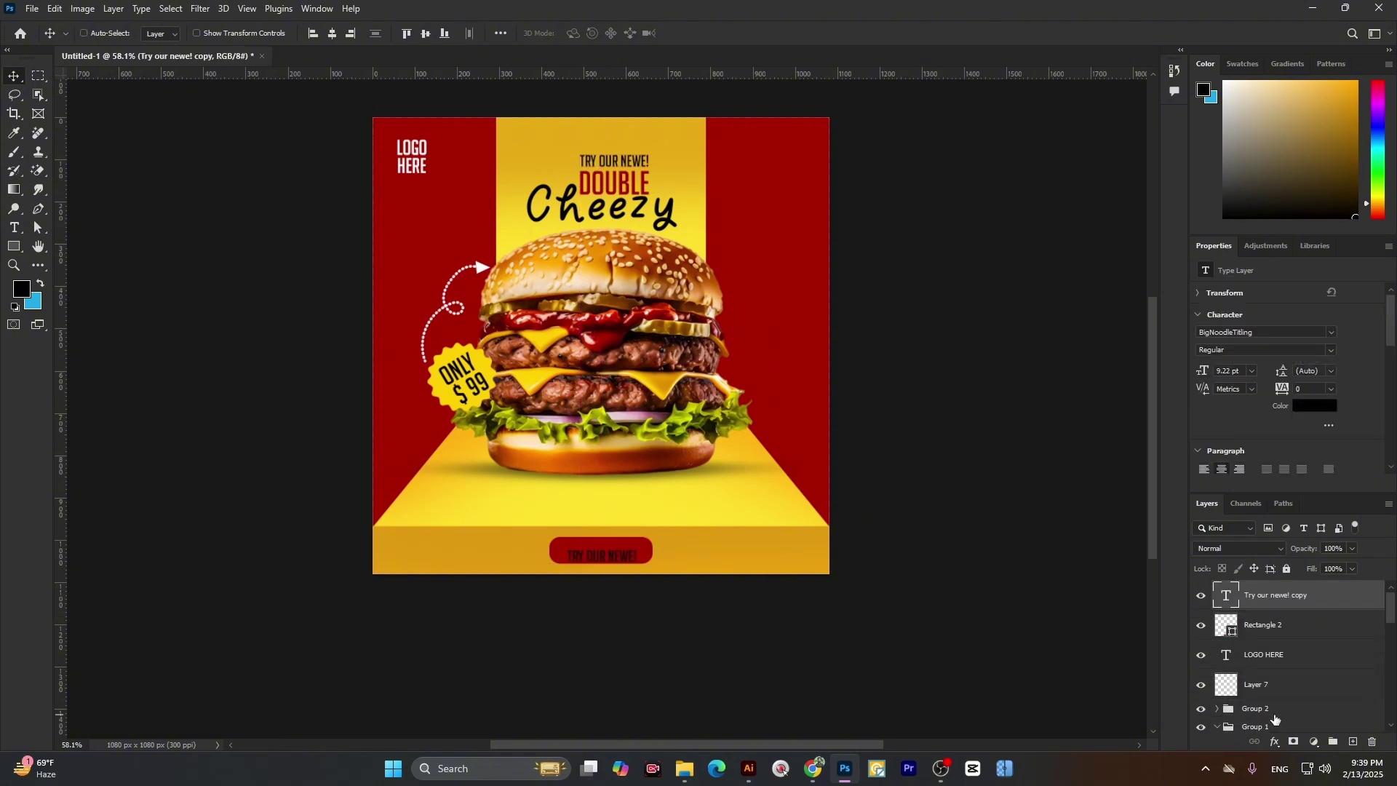
- Scale the copied "TRY OUR NEWE!" text up to 11.03 pt and fit it centrally on the dark red rectangle
key(ctrl+t)
scroll(604, 561, up, 3)
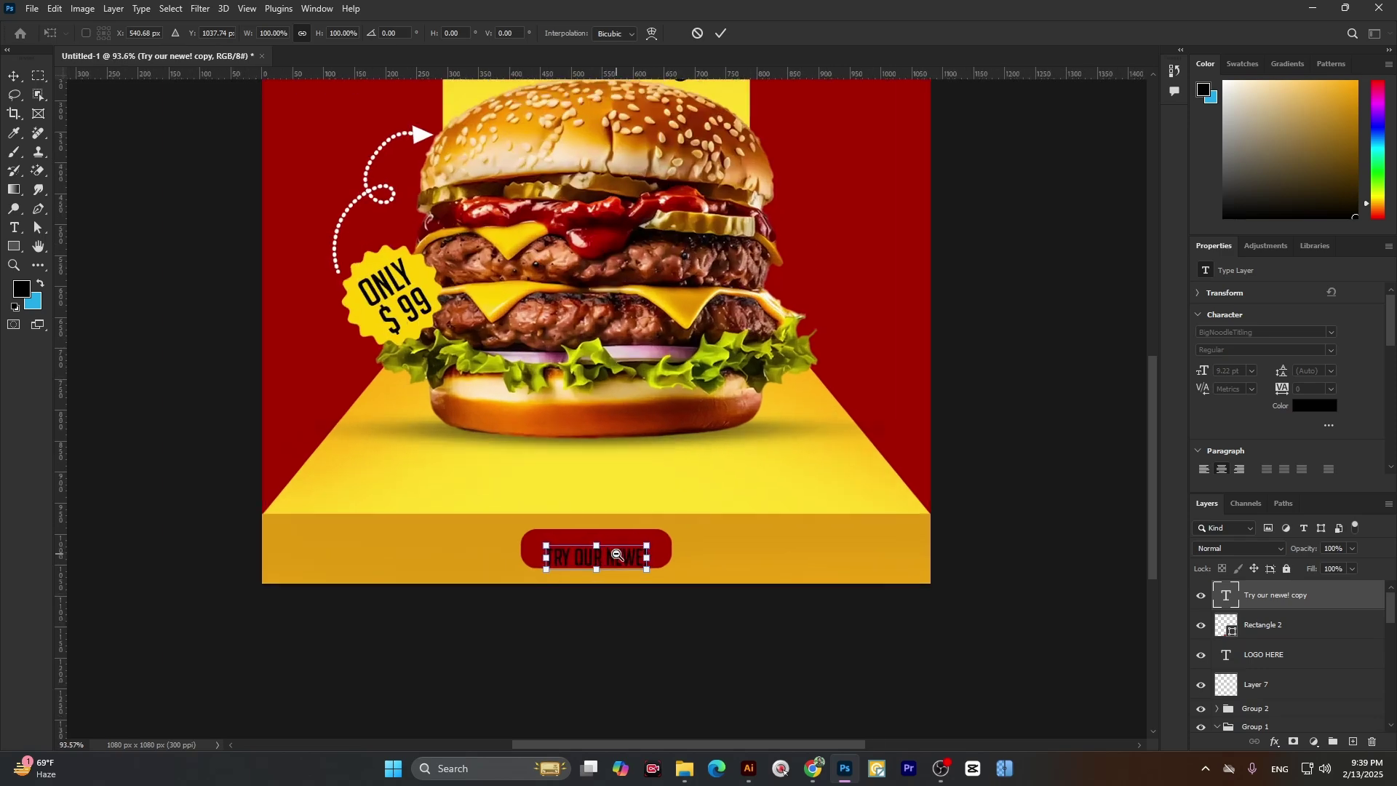
drag(600, 562, 686, 566)
click(718, 34)
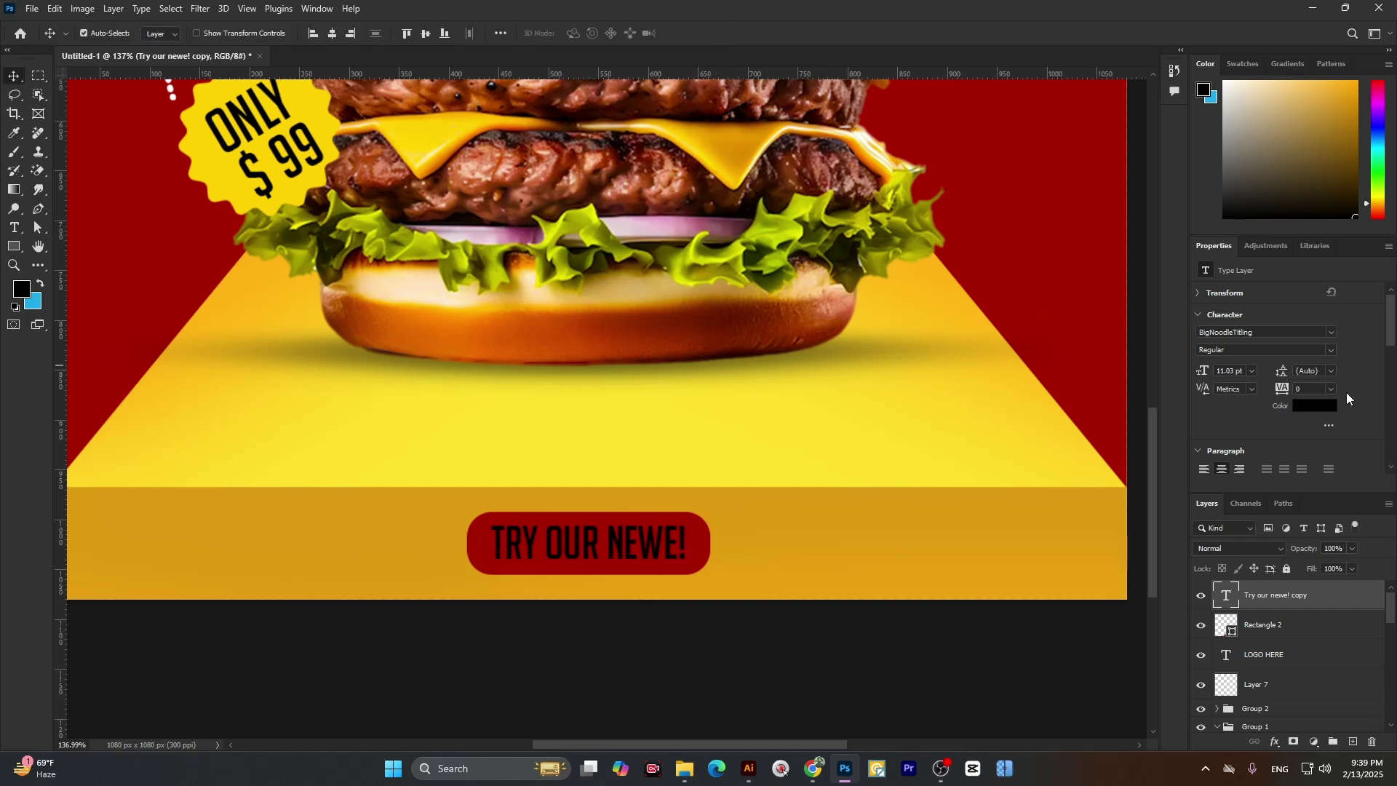
- Set the colour of the text on the dark red rectangle to white, ffffff
click(1316, 405)
drag(949, 309, 881, 277)
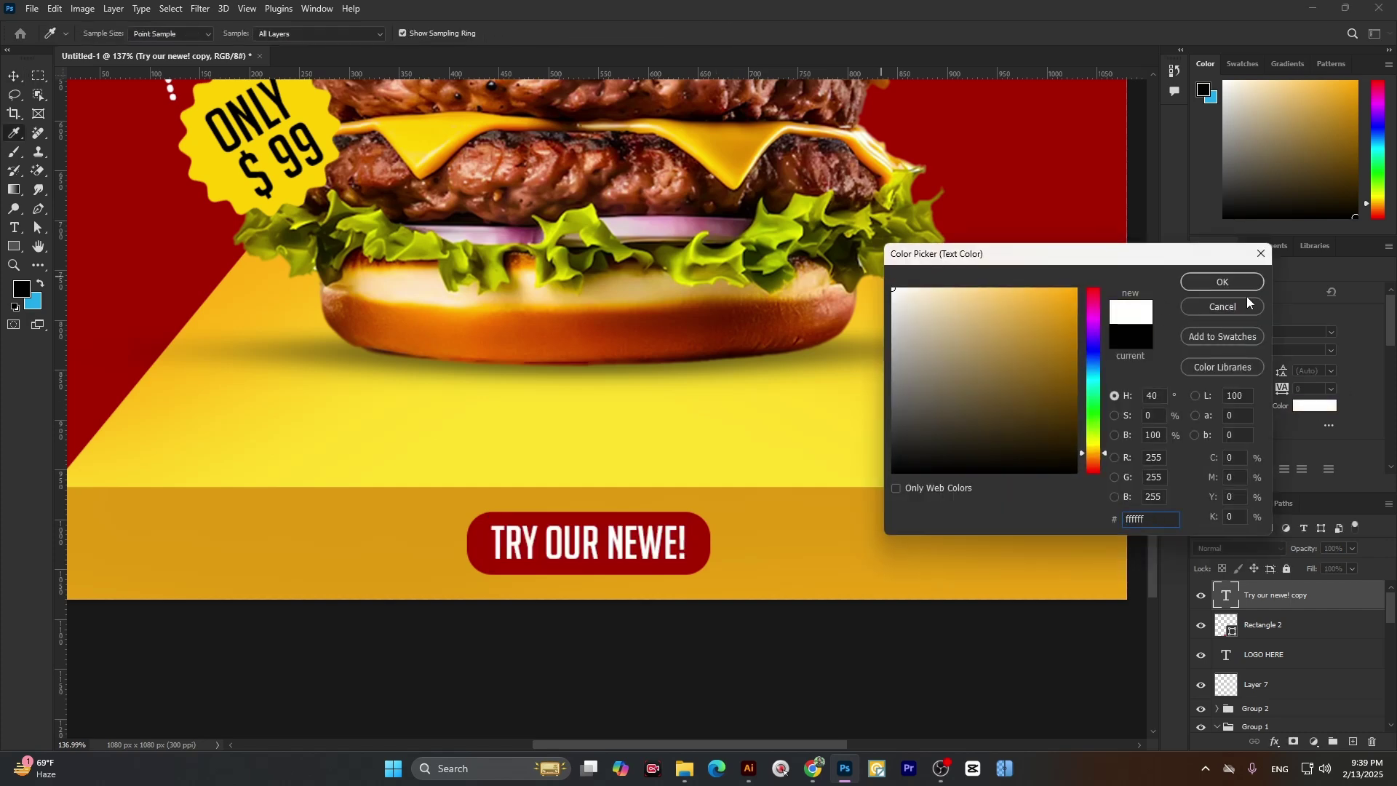
click(1237, 284)
- Replace the text on the dark red rectangle with "ORDER NOW" and keep it centred there
click(13, 227)
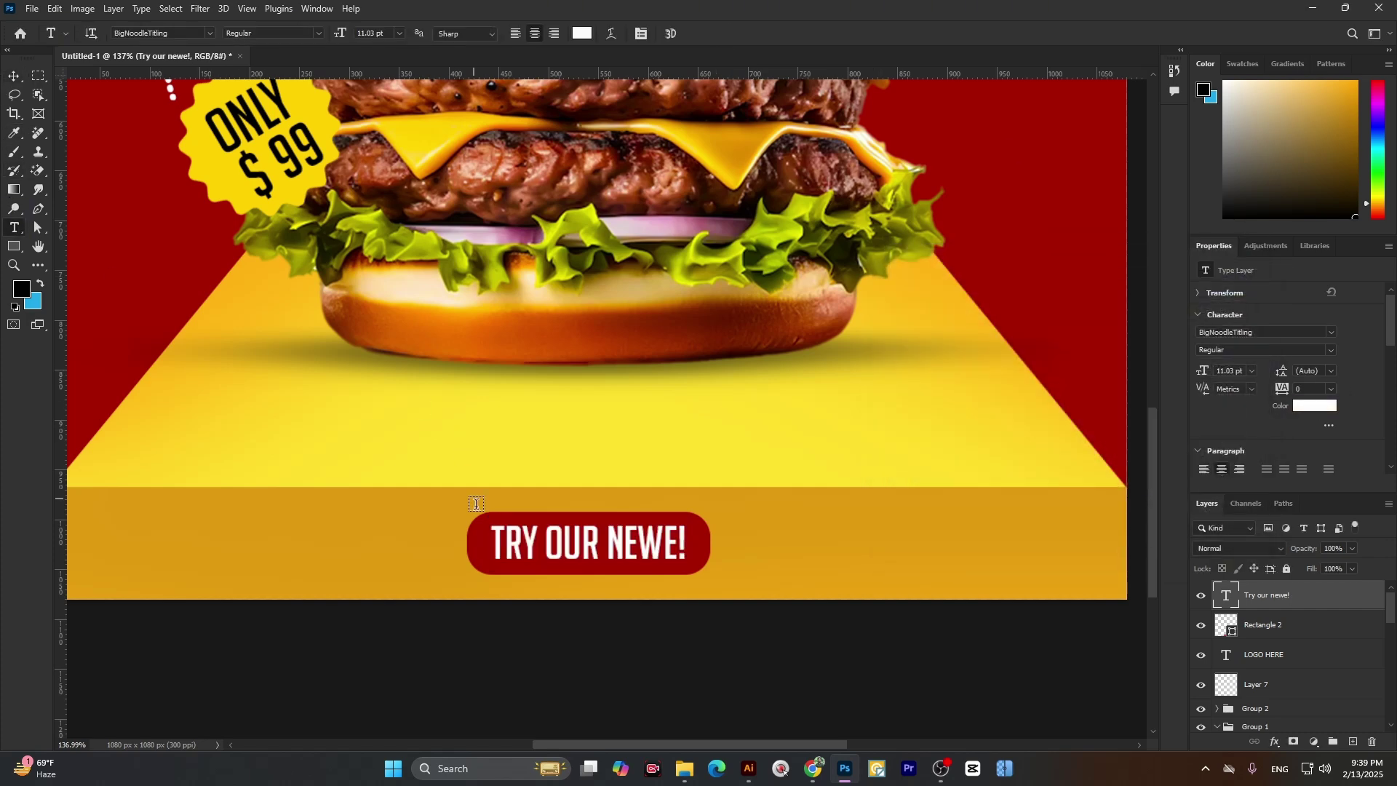
drag(490, 541, 849, 571)
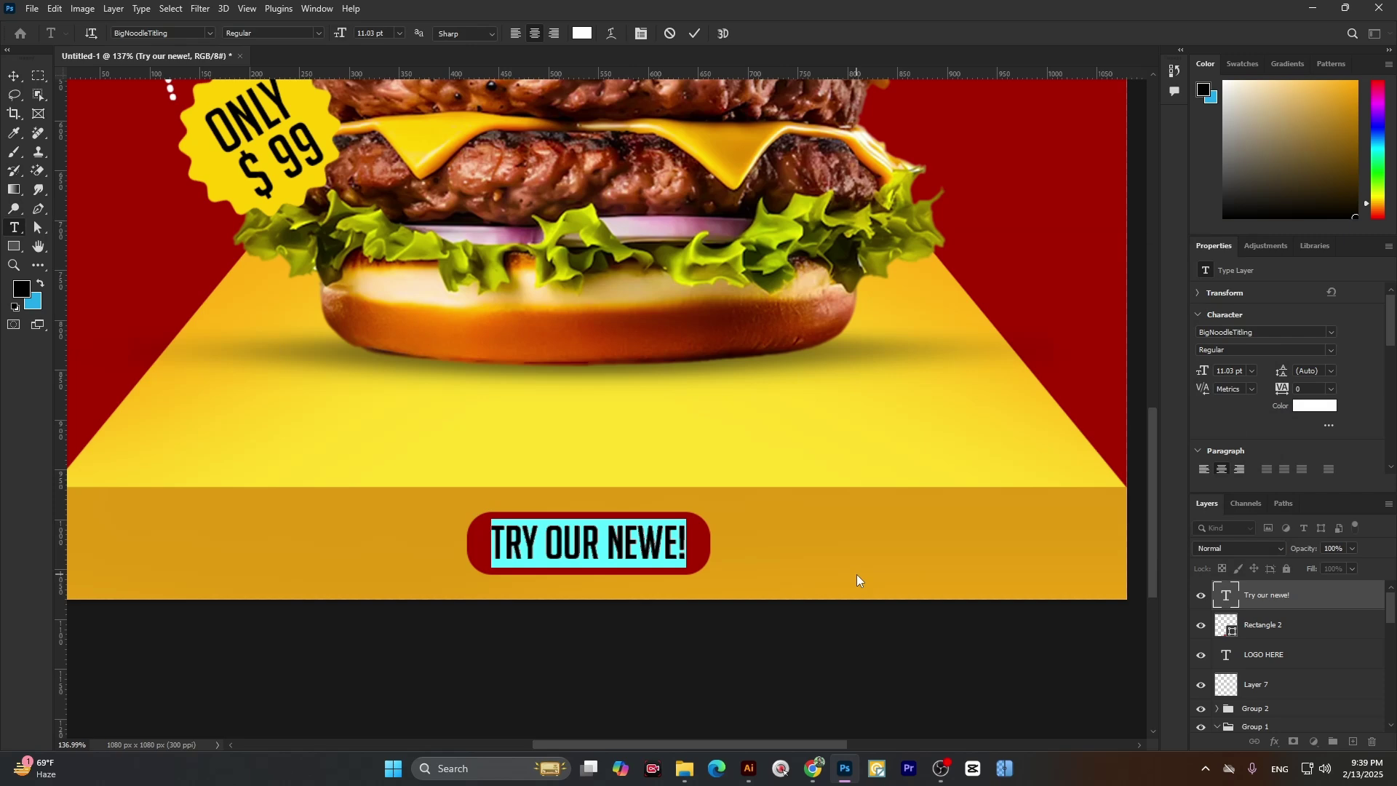
text(ORDER NOW)
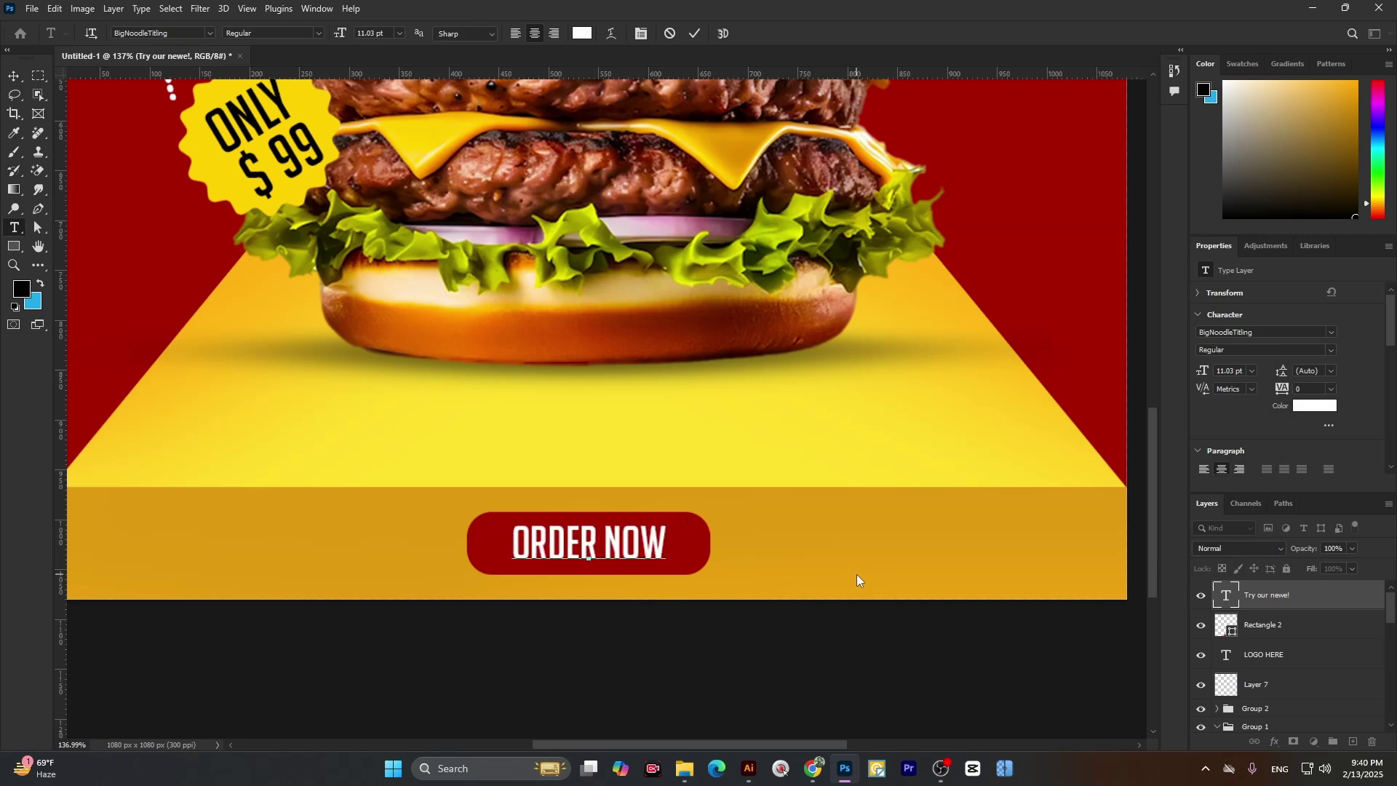
click(13, 76)
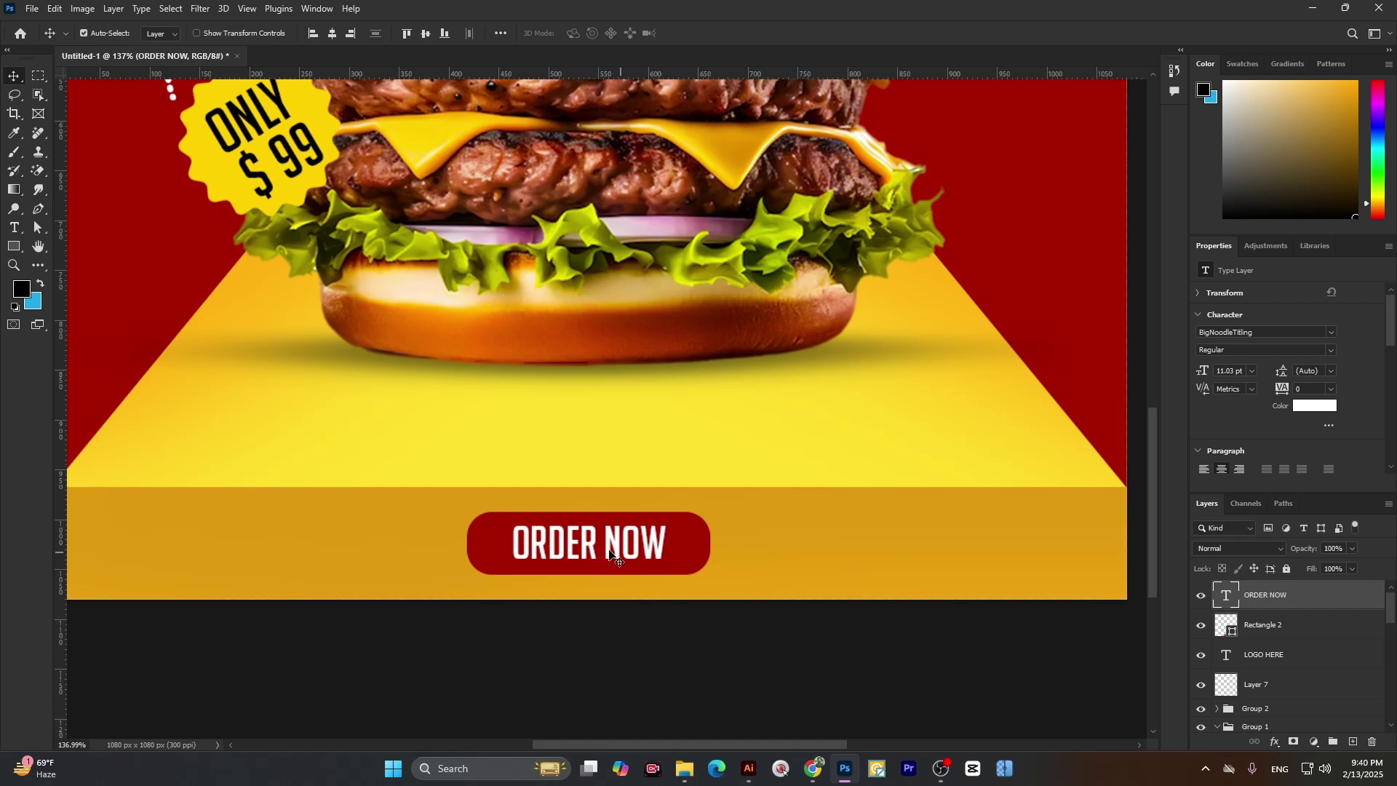
drag(609, 553, 601, 547)
- Group the ORDER NOW text with its rectangle and move the group to the left part of the bottom strip, at X 195 px
scroll(606, 566, down, 3)
scroll(606, 566, down, 3)
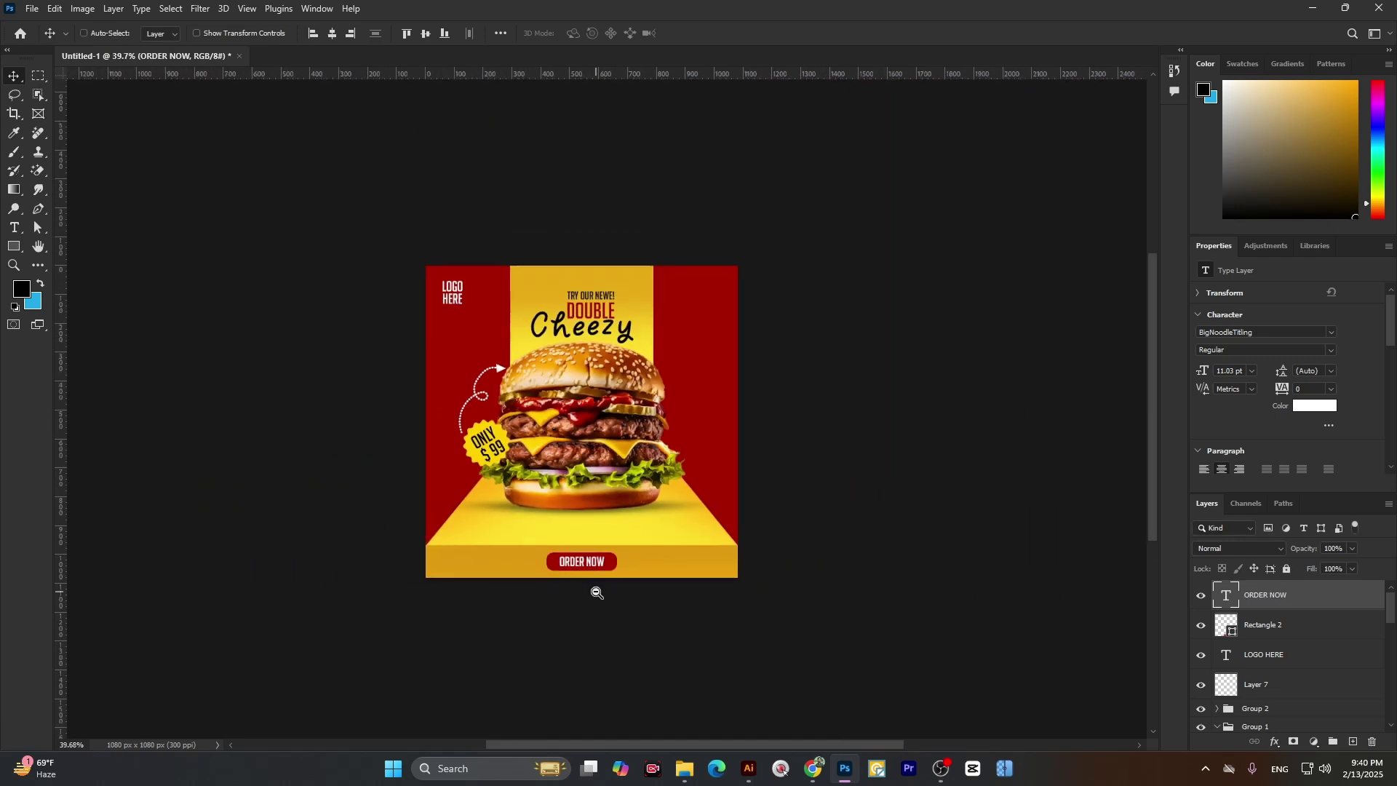
scroll(599, 586, up, 2)
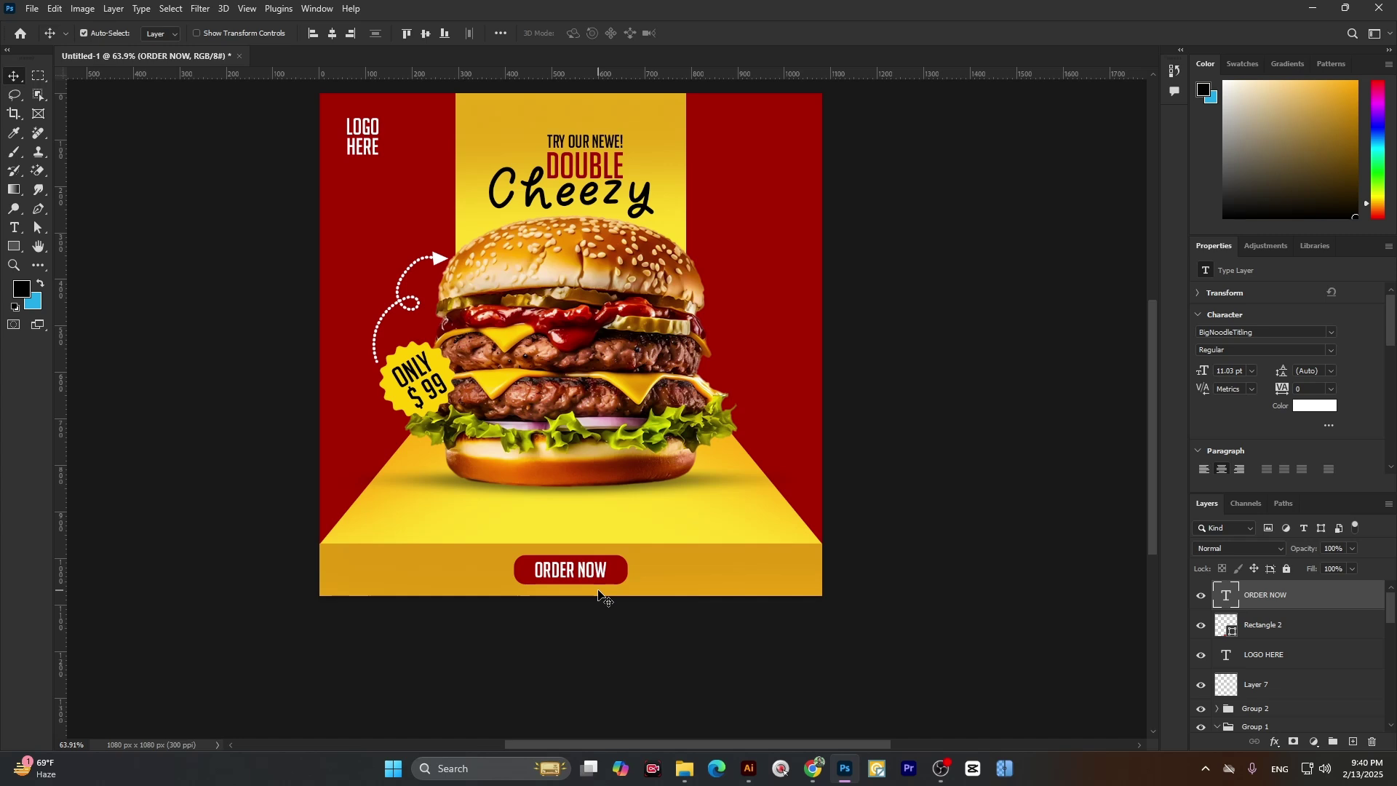
scroll(579, 582, up, 1)
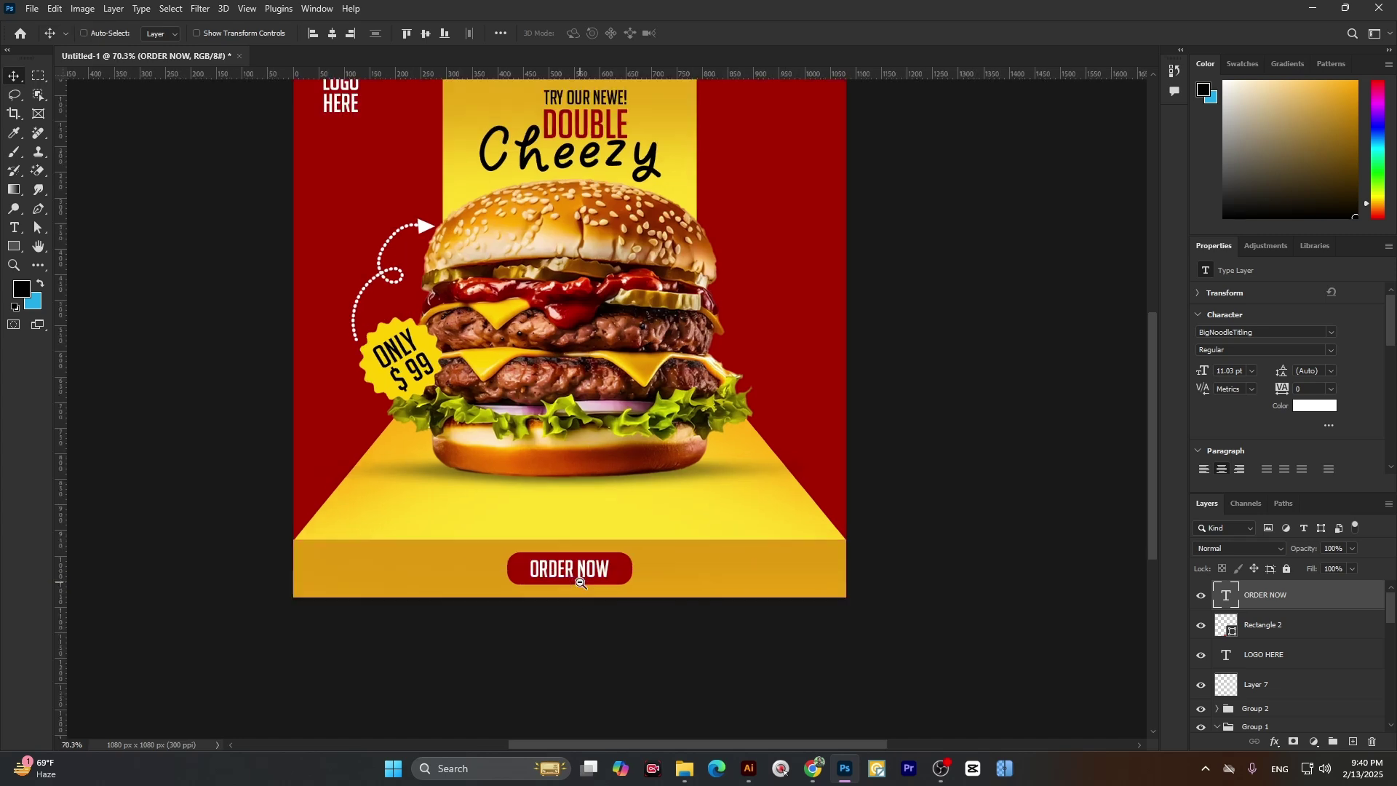
ctrl+click(1264, 626)
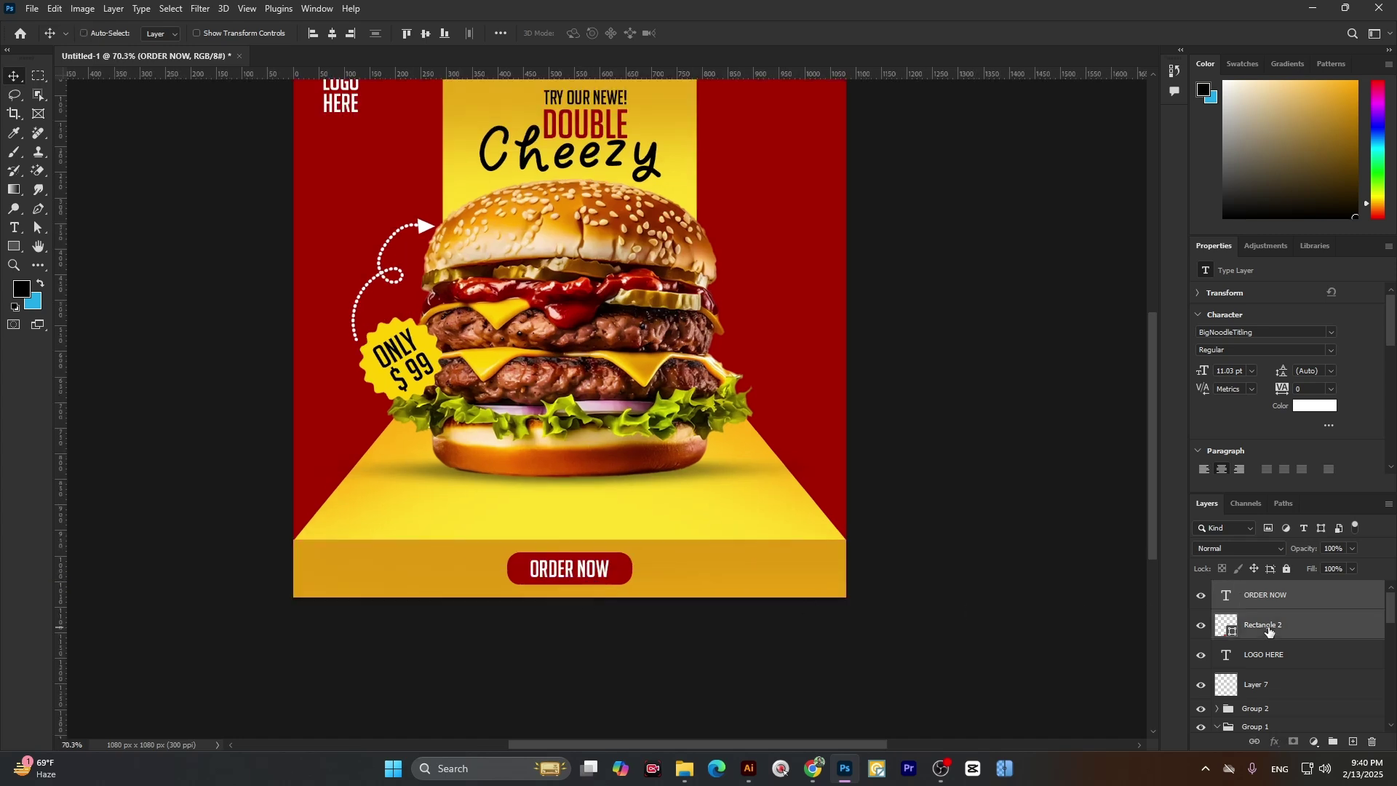
key(ctrl+g)
key(ctrl+t)
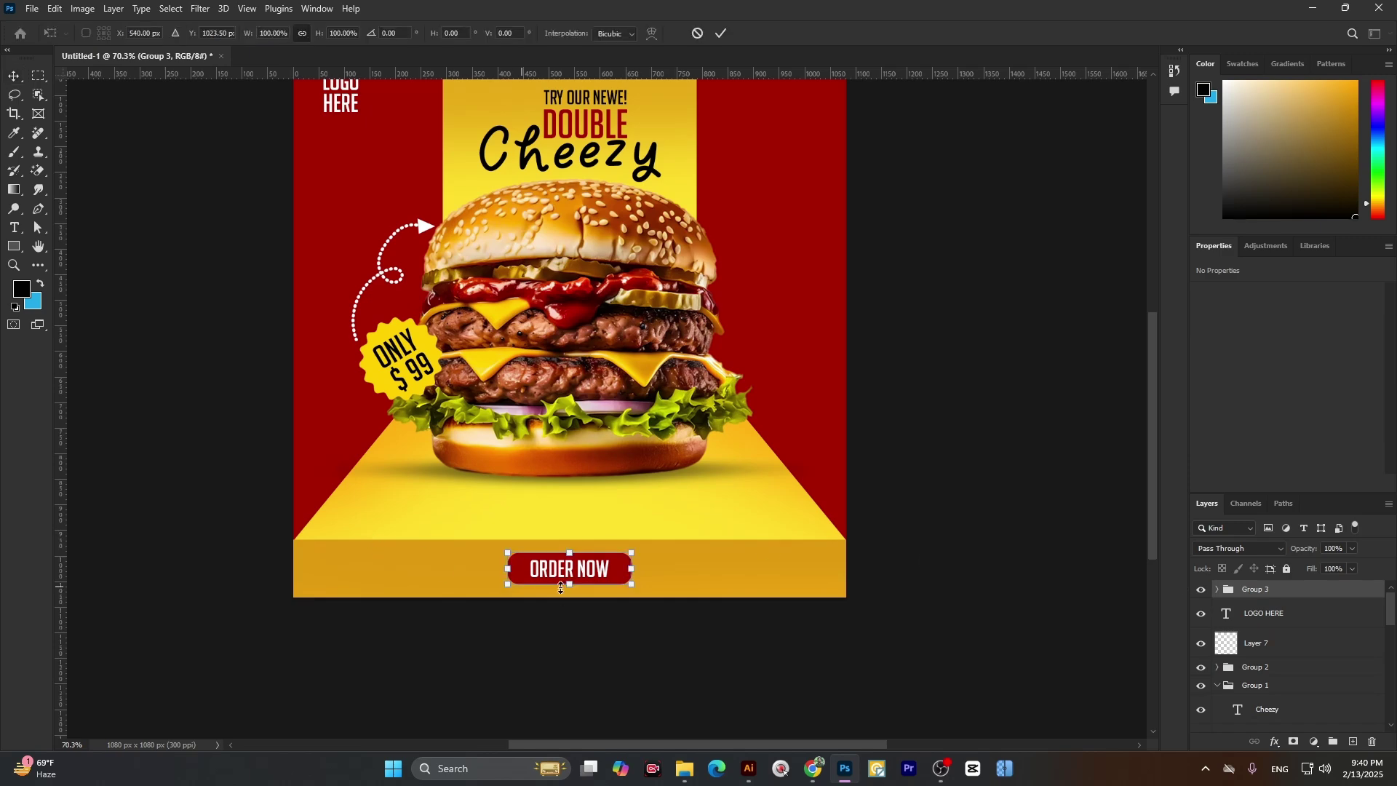
drag(572, 573, 396, 572)
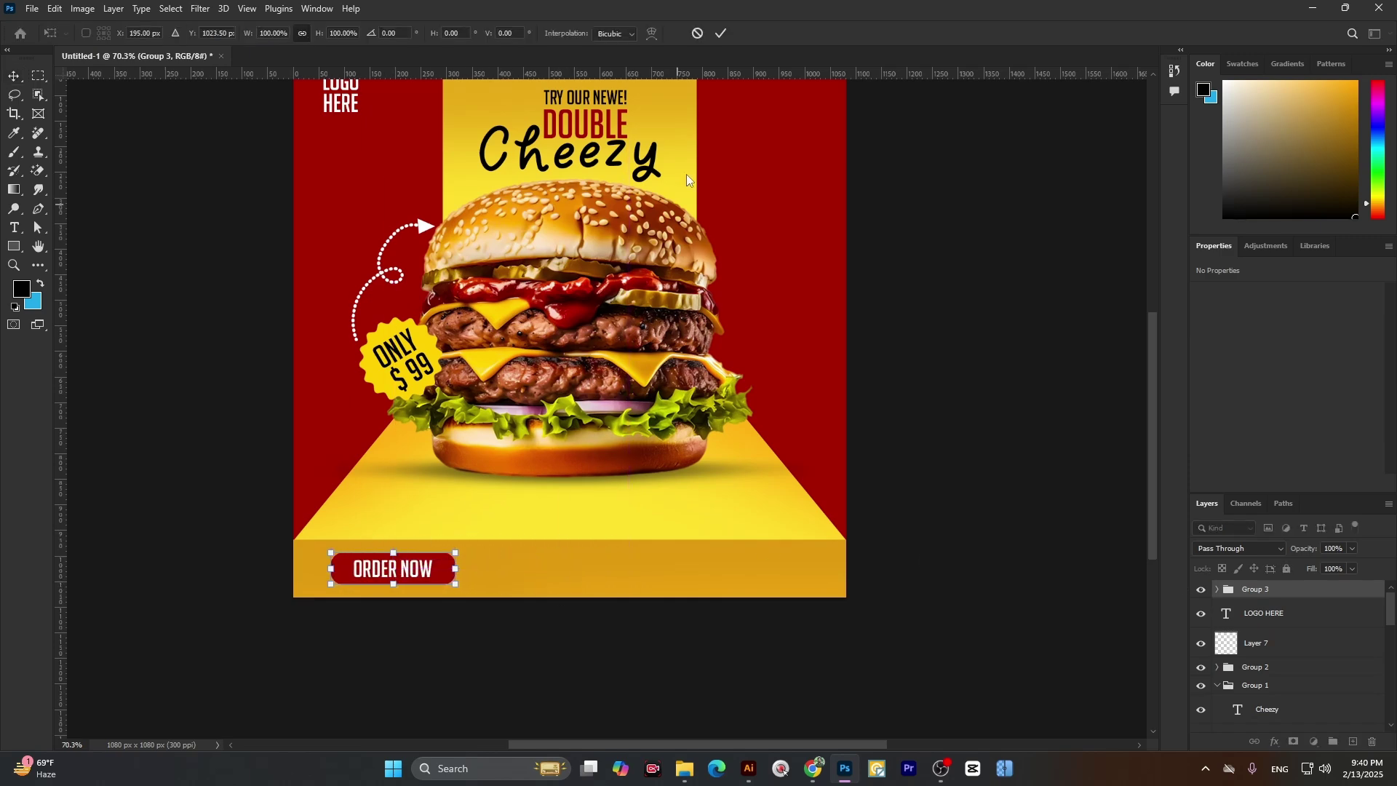
click(720, 34)
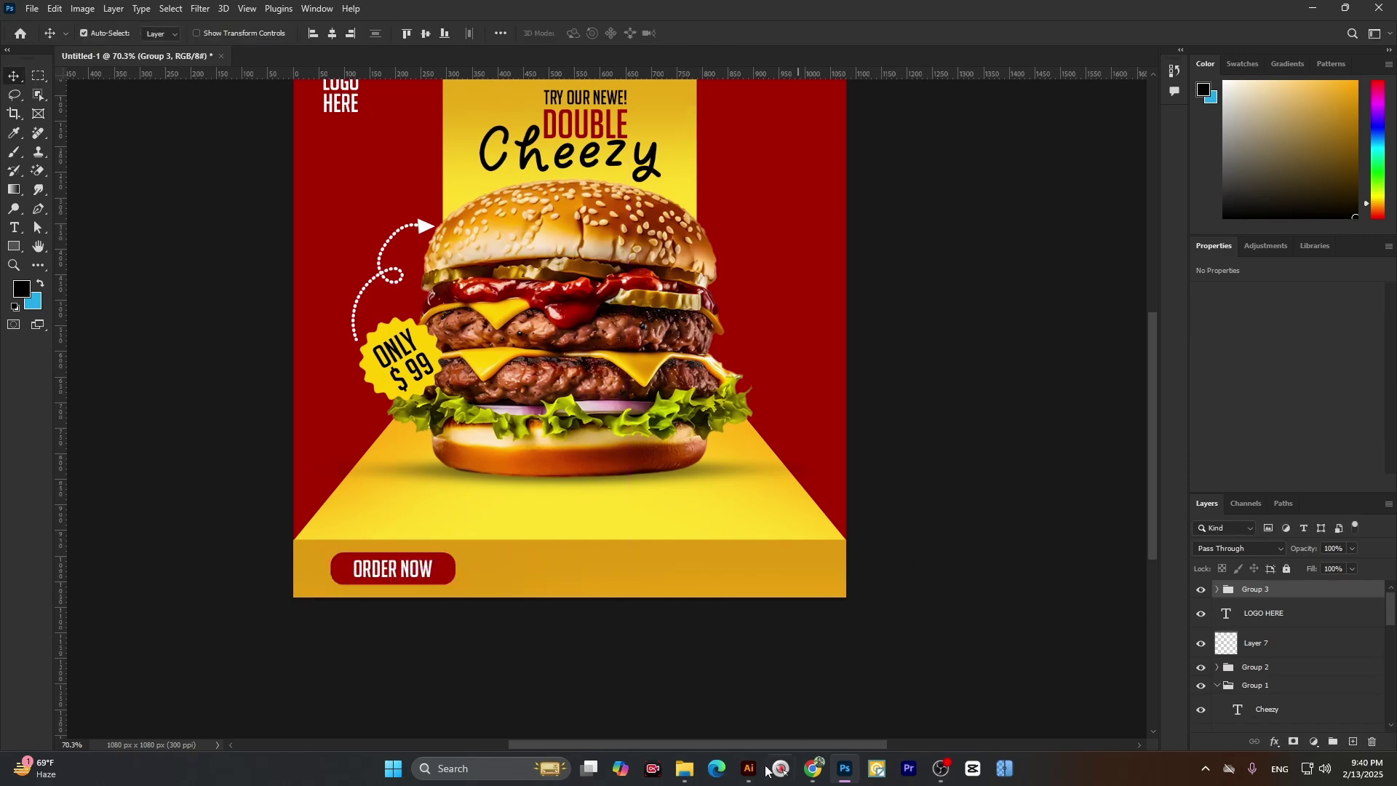
- Switch to the Google Meet call in Chrome, admit the waiting participant, and return to Photoshop
mouse_move(813, 768)
click(731, 691)
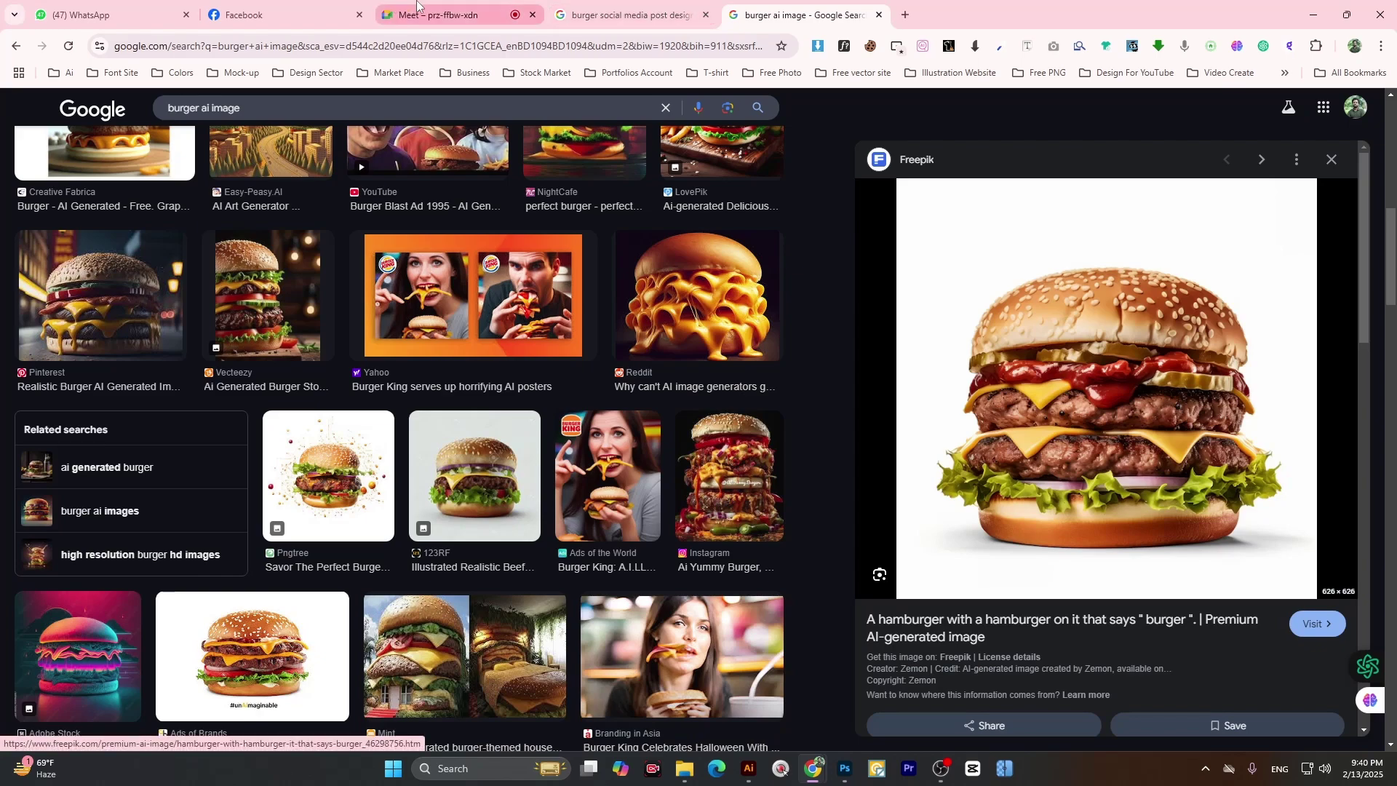
click(417, 5)
click(1348, 672)
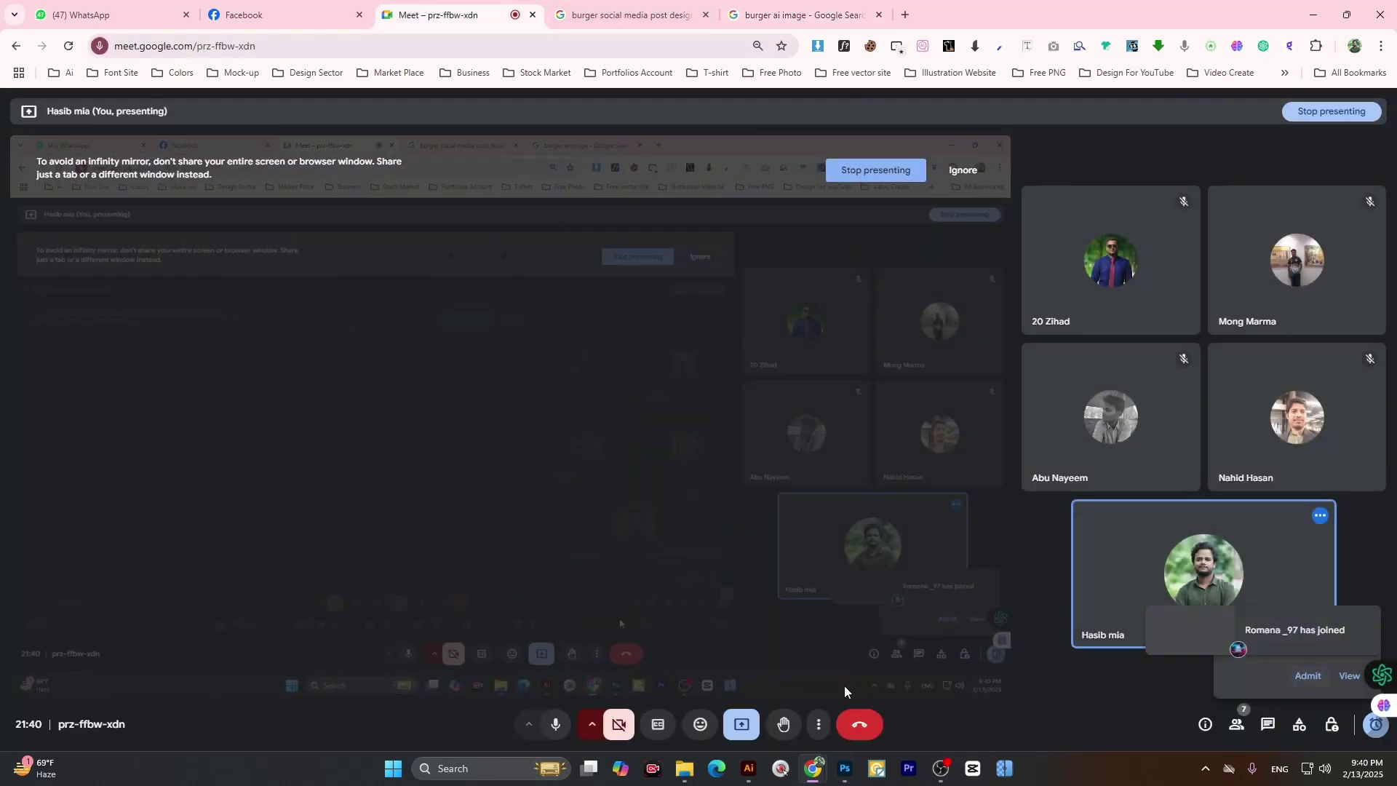
click(845, 768)
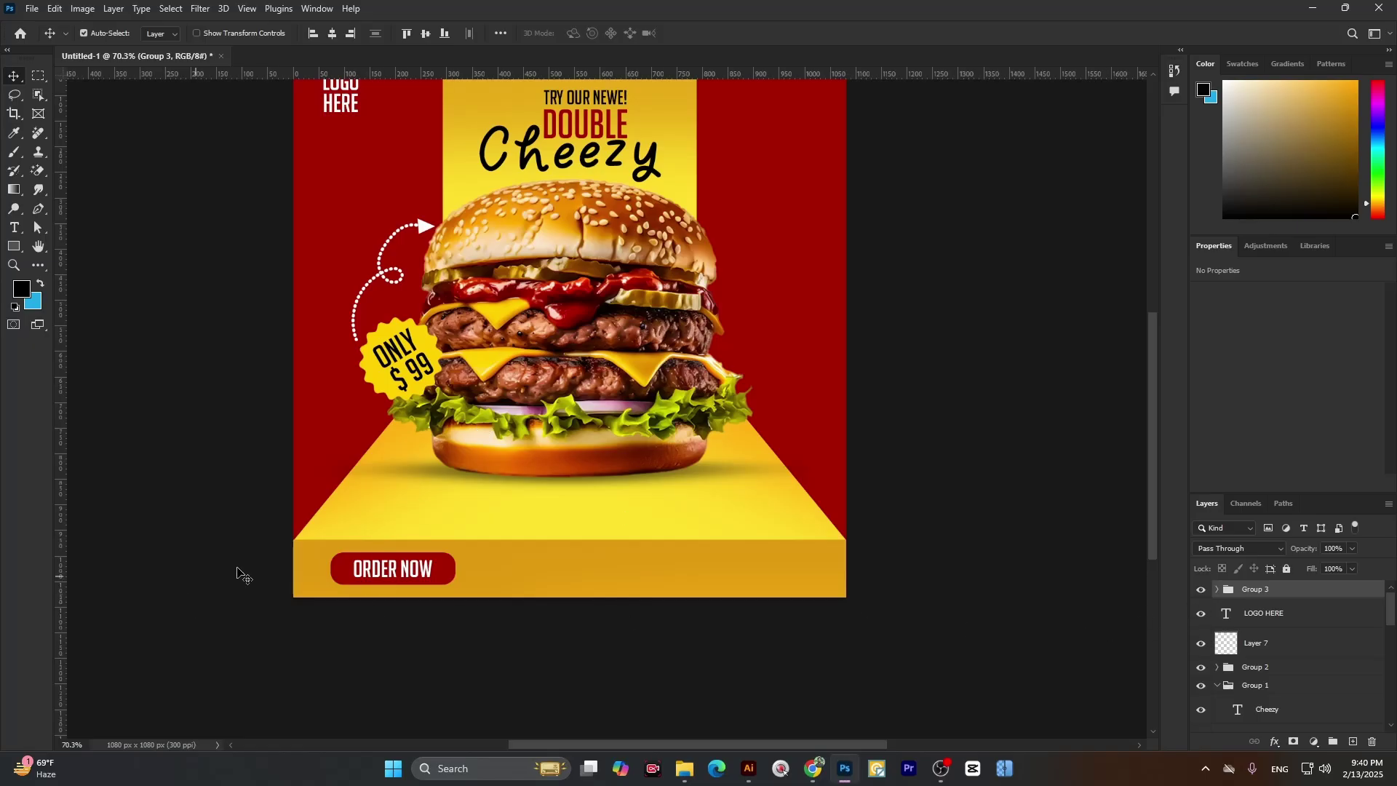
- Duplicate only the ORDER NOW text and place the copy in the right part of the orange bottom strip
drag(385, 574, 586, 575)
key(ctrl+z)
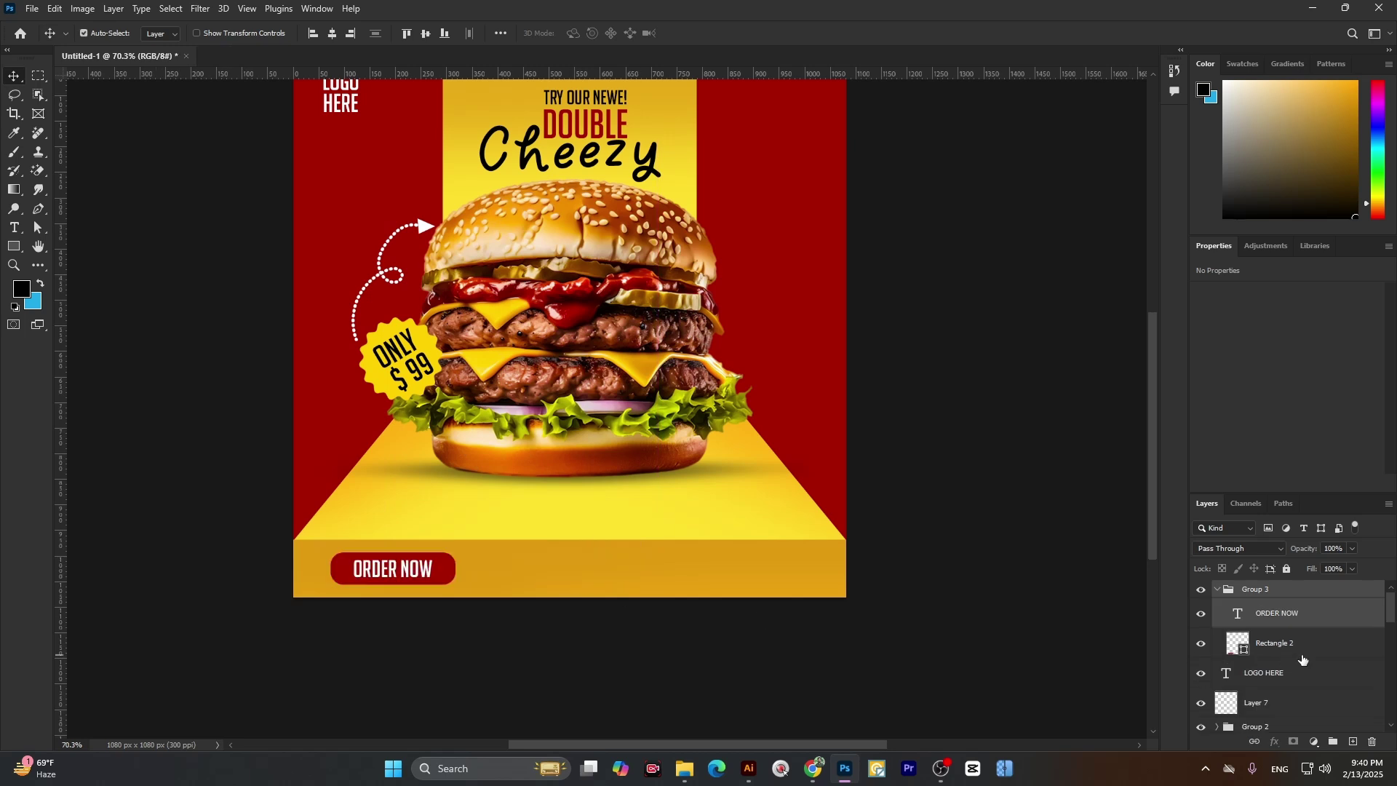
click(1273, 613)
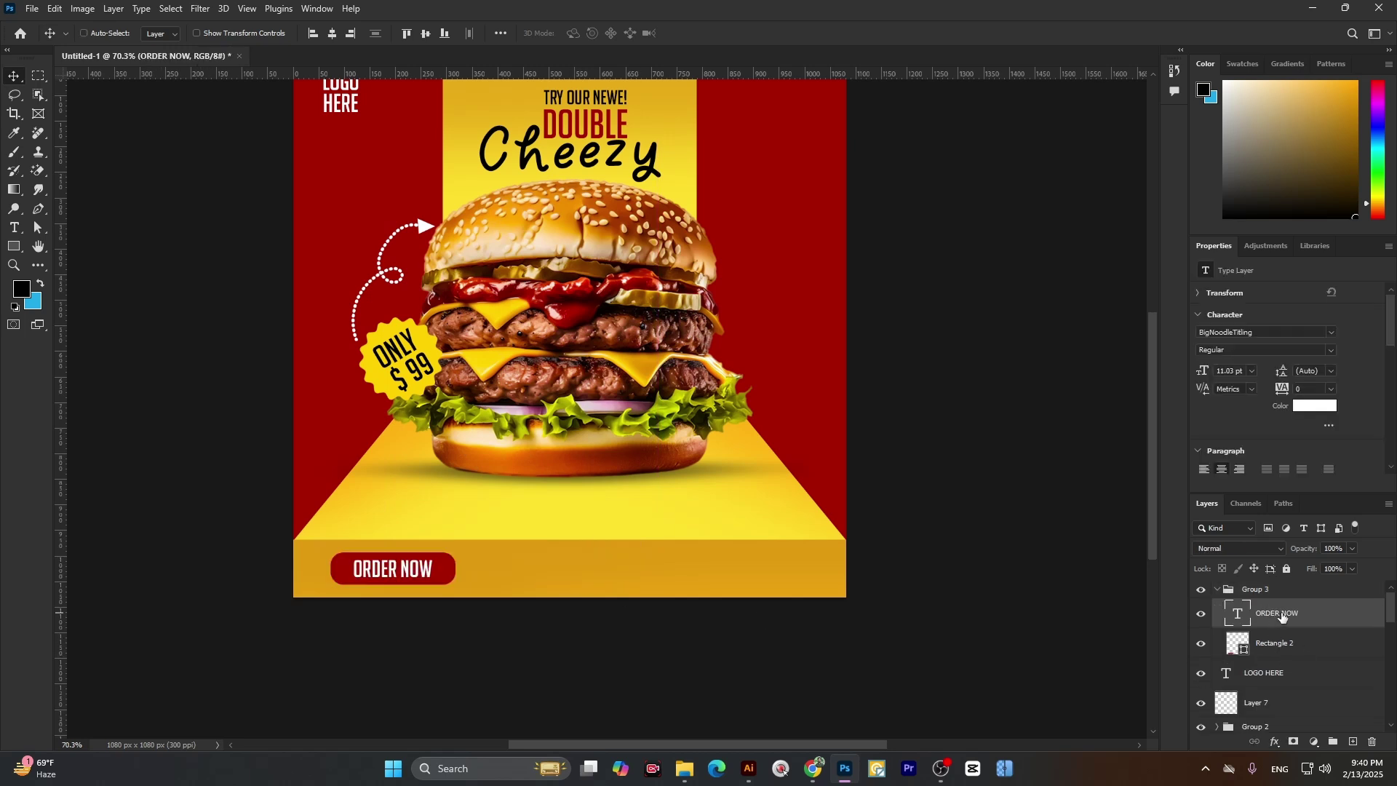
key(ctrl+j)
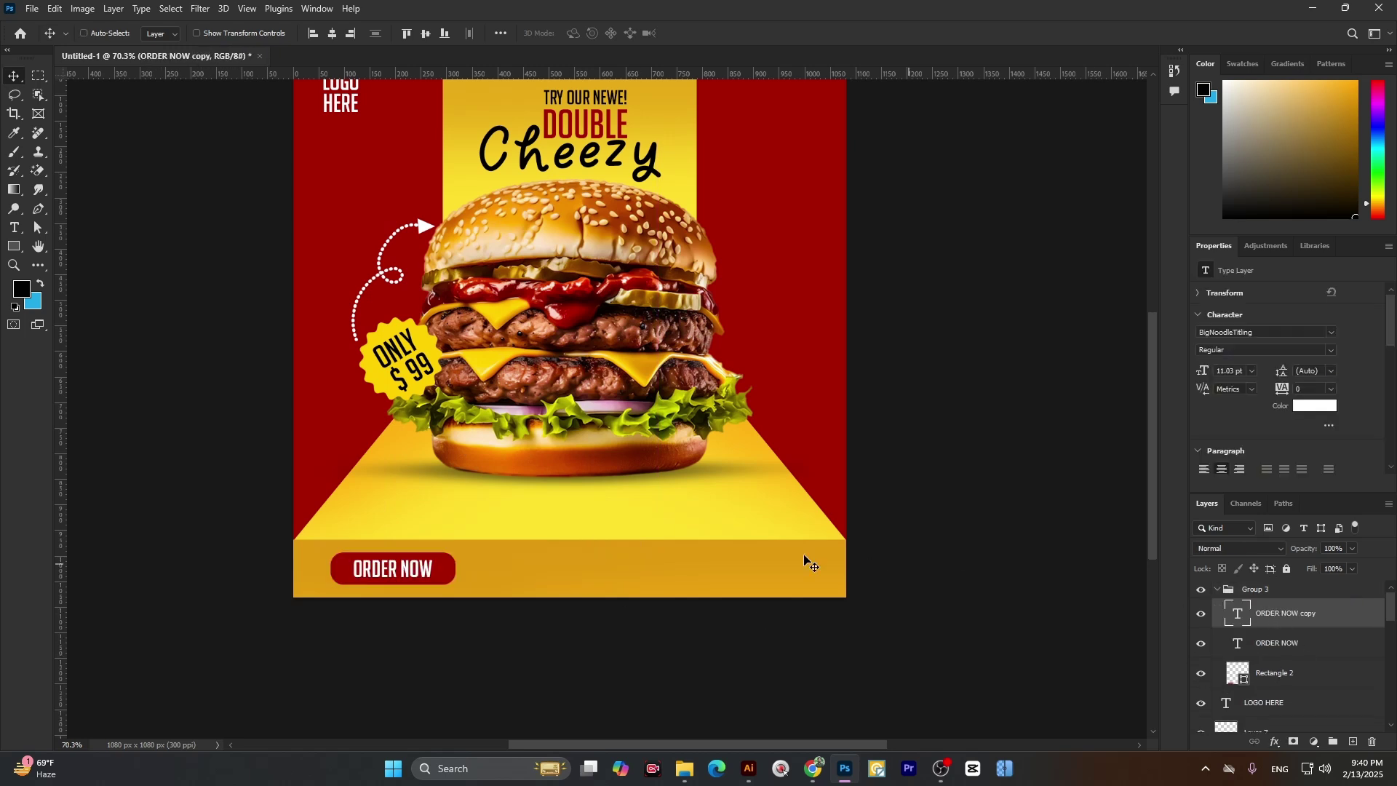
key(ctrl+t)
drag(414, 568, 709, 584)
click(720, 32)
- Toggle the All Caps option for the copied ORDER NOW text
scroll(1251, 373, down, 1)
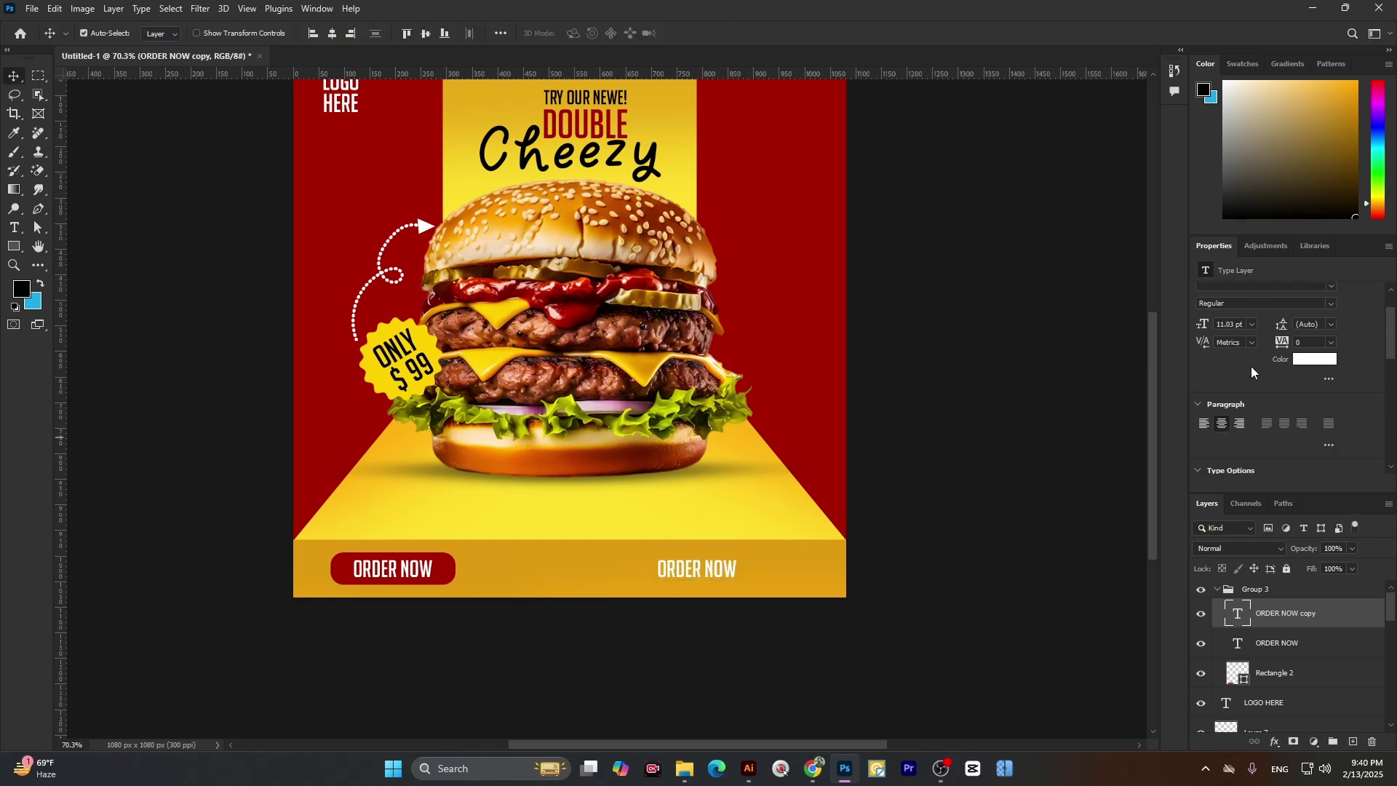
scroll(1251, 372, down, 3)
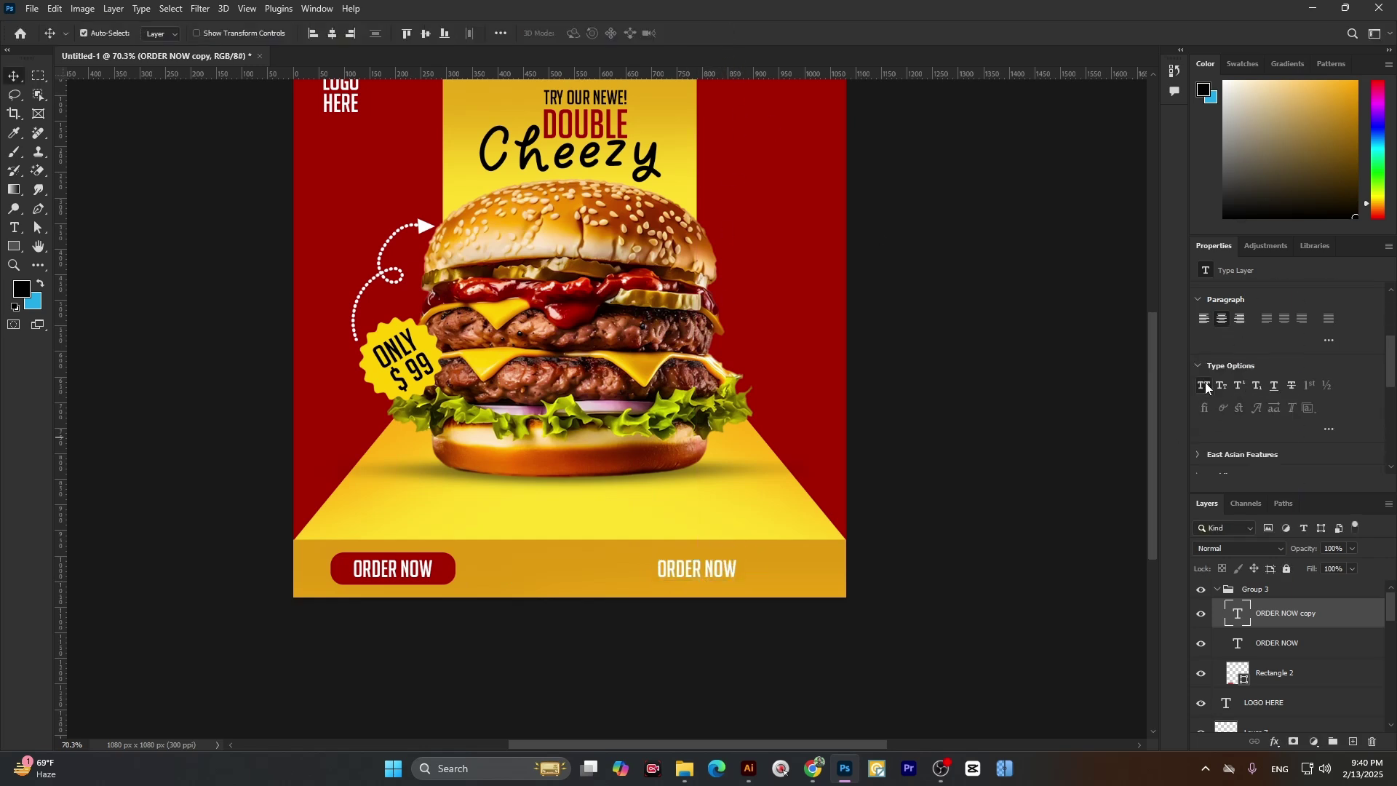
click(1206, 387)
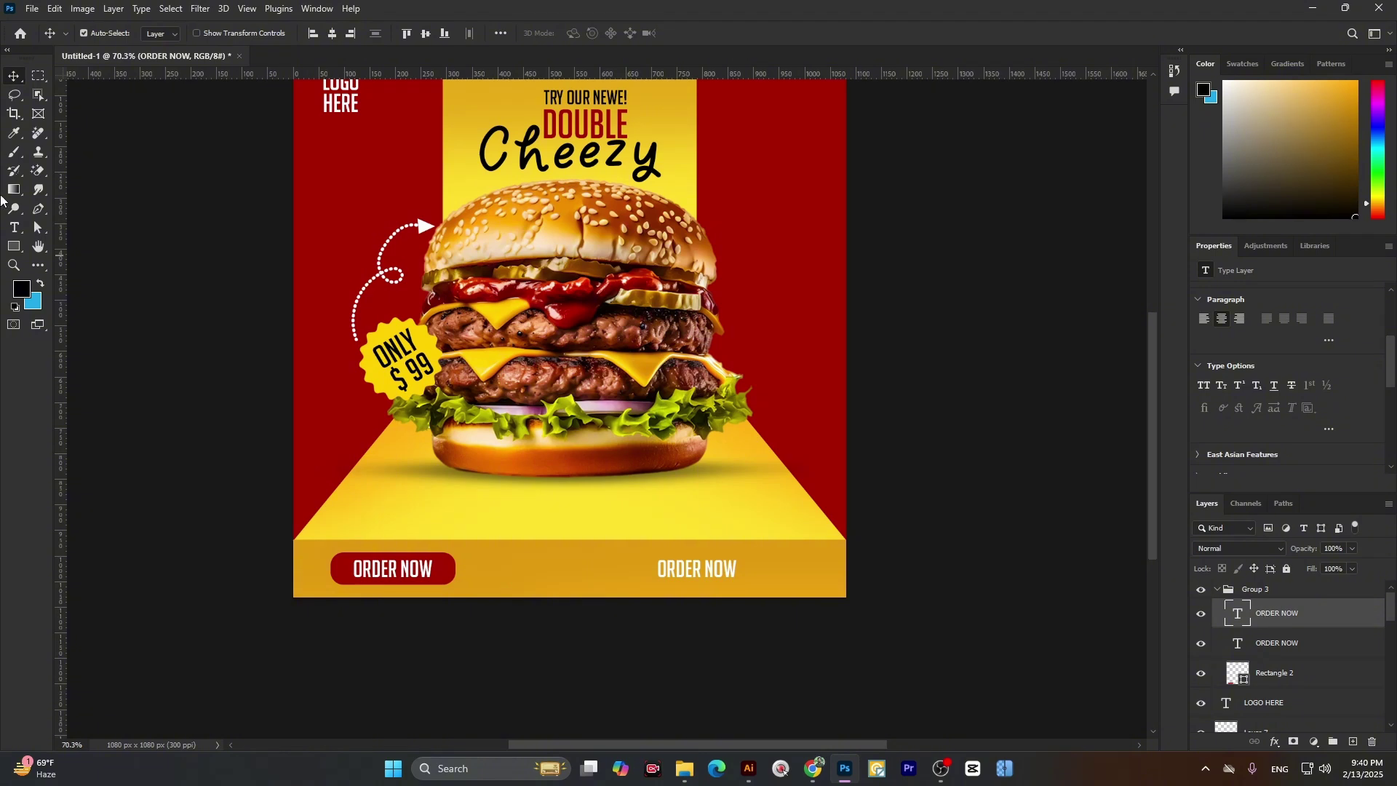
click(14, 227)
scroll(665, 583, up, 2)
drag(661, 561, 763, 568)
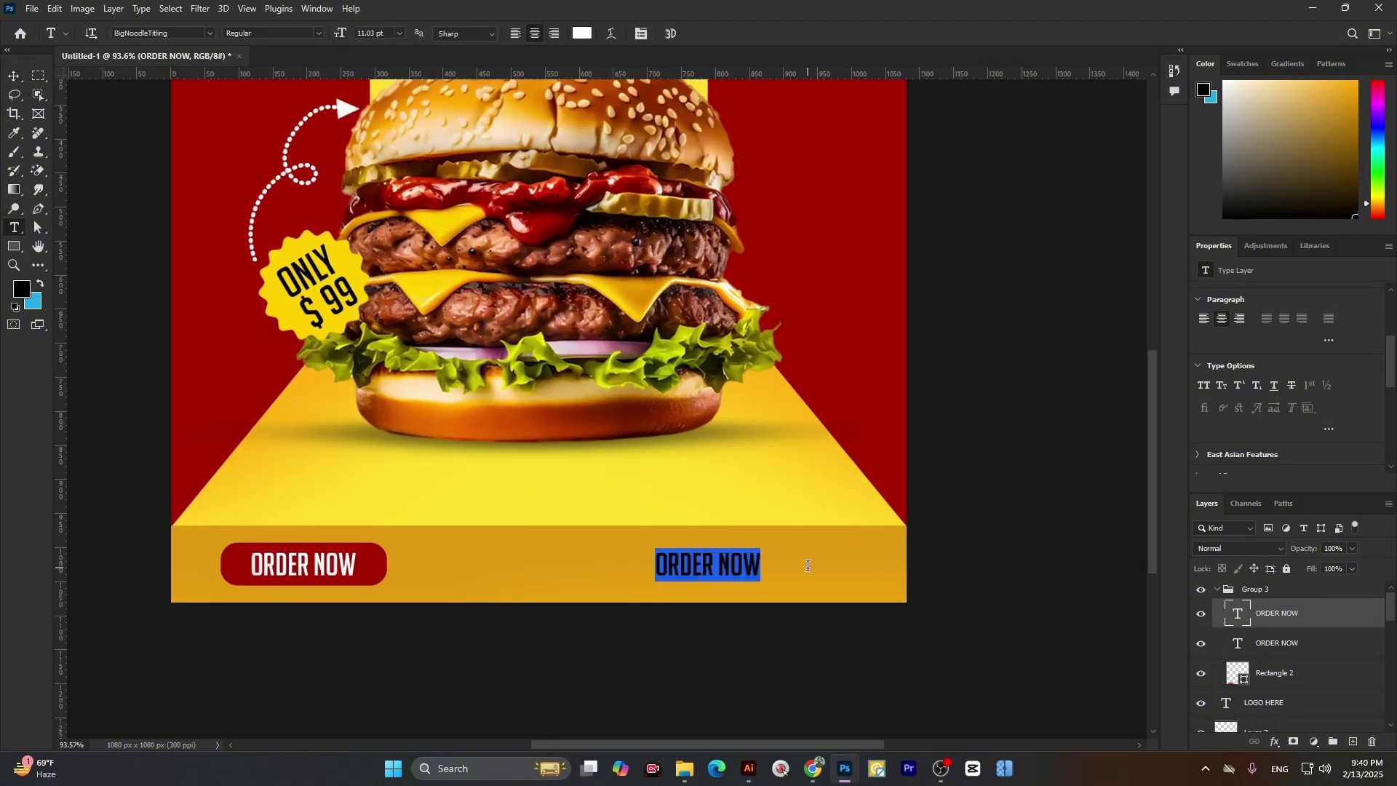
text(www)
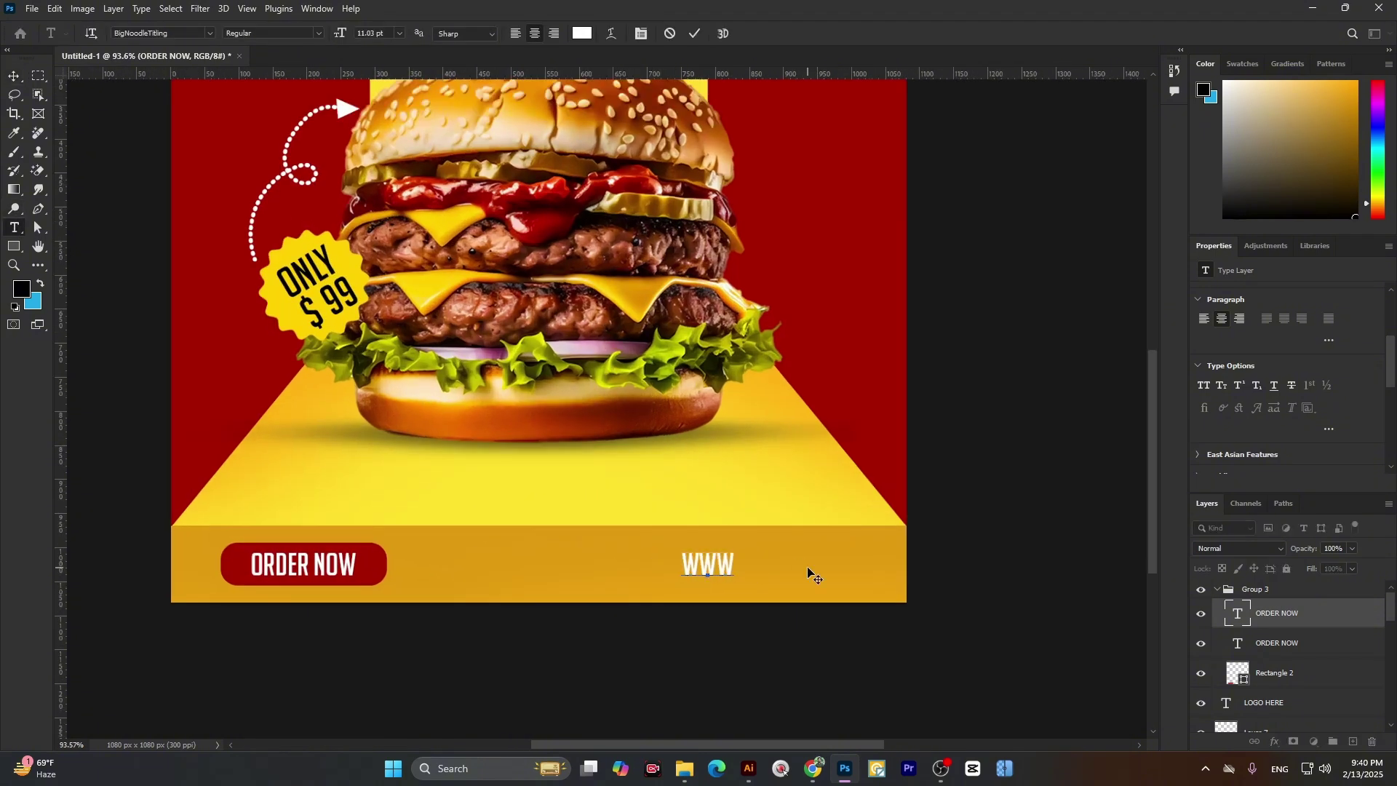
text(.your)
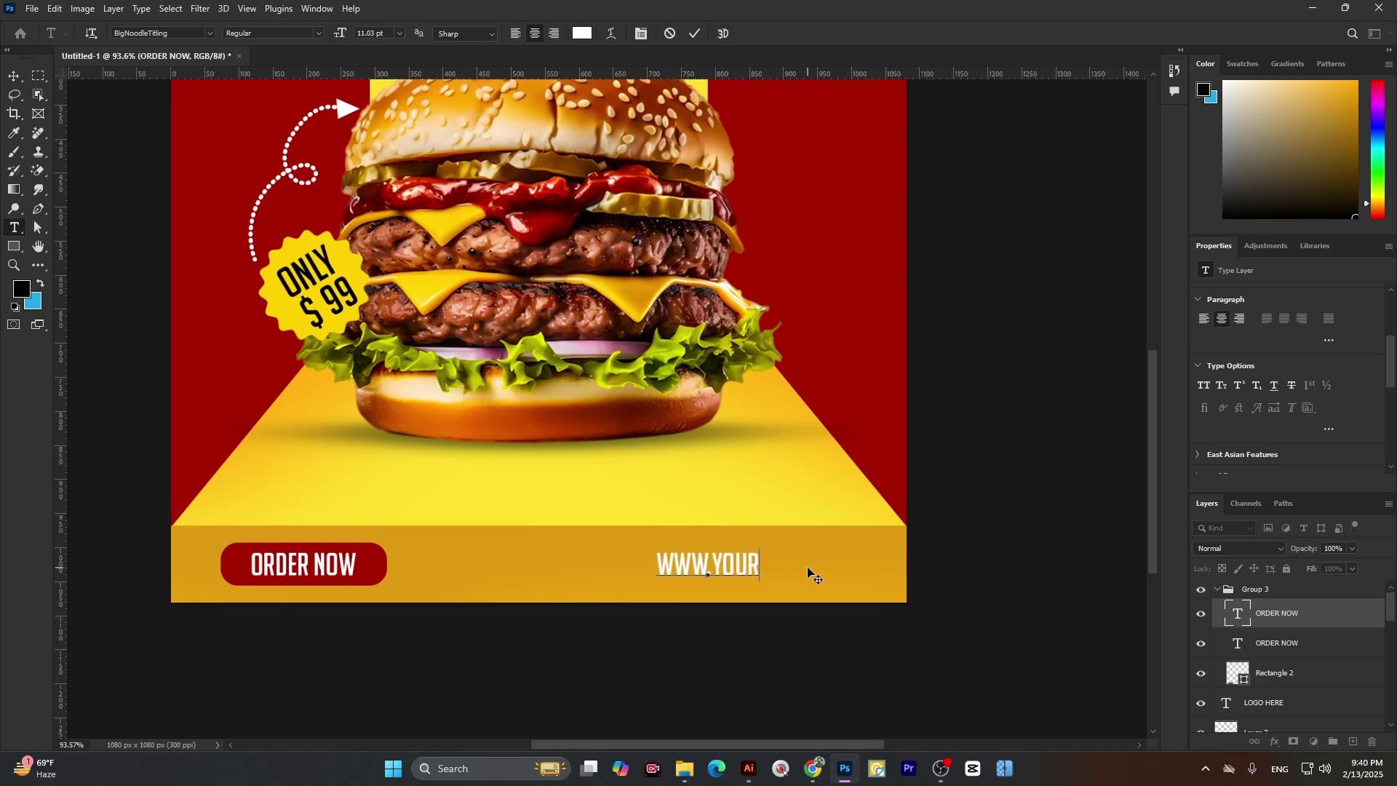
text(wen)
key(BackSpace)
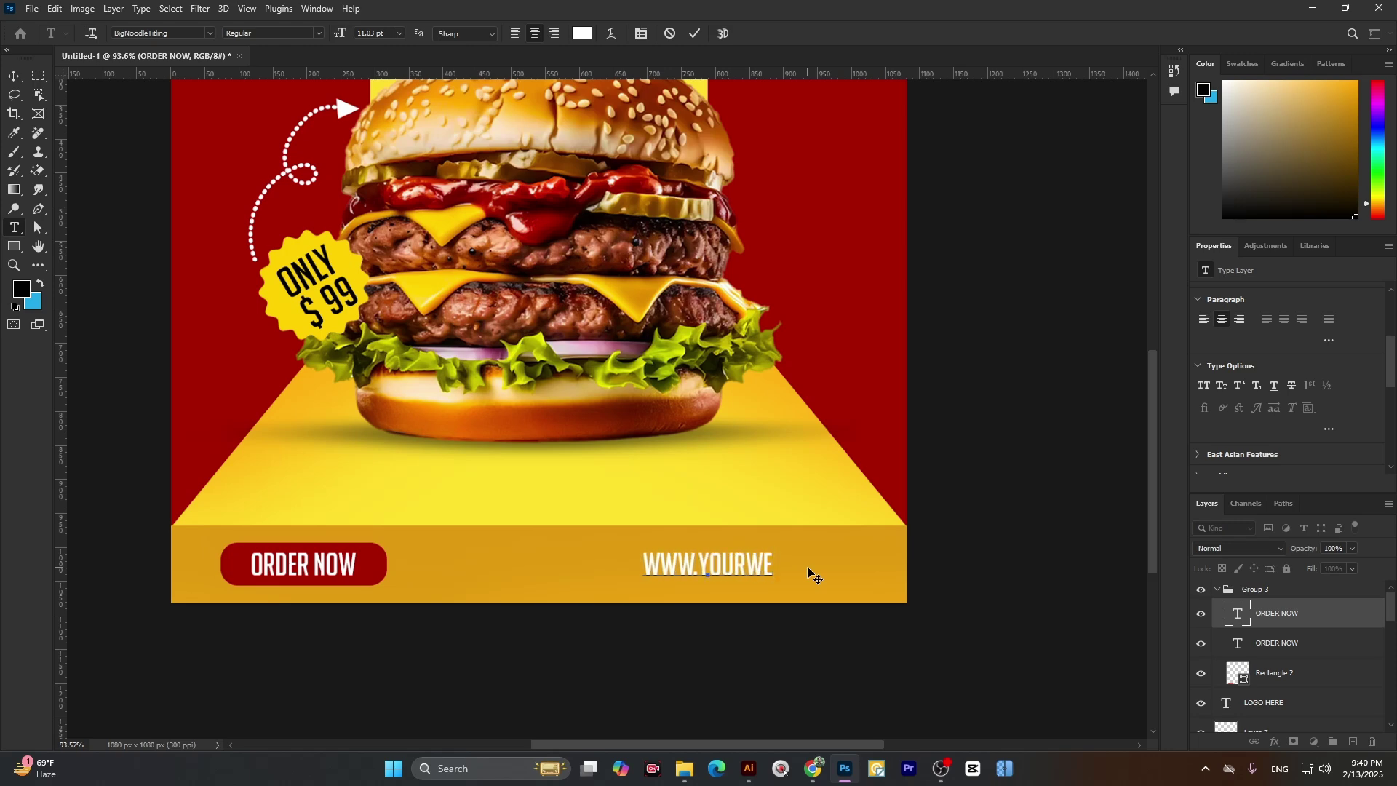
text(bsite.com)
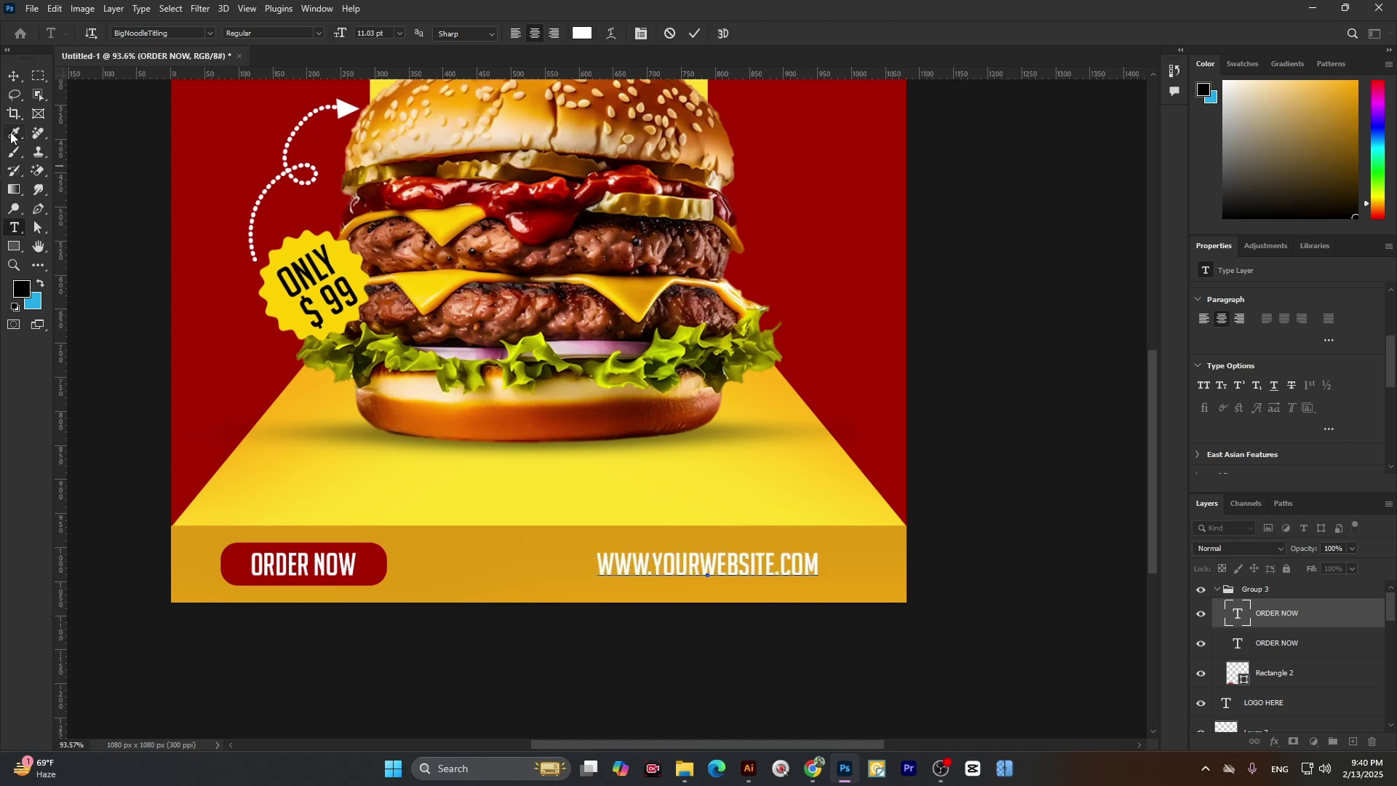
click(14, 76)
- Change the font of the website text in the bottom strip to Montserrat SemiBold
click(15, 227)
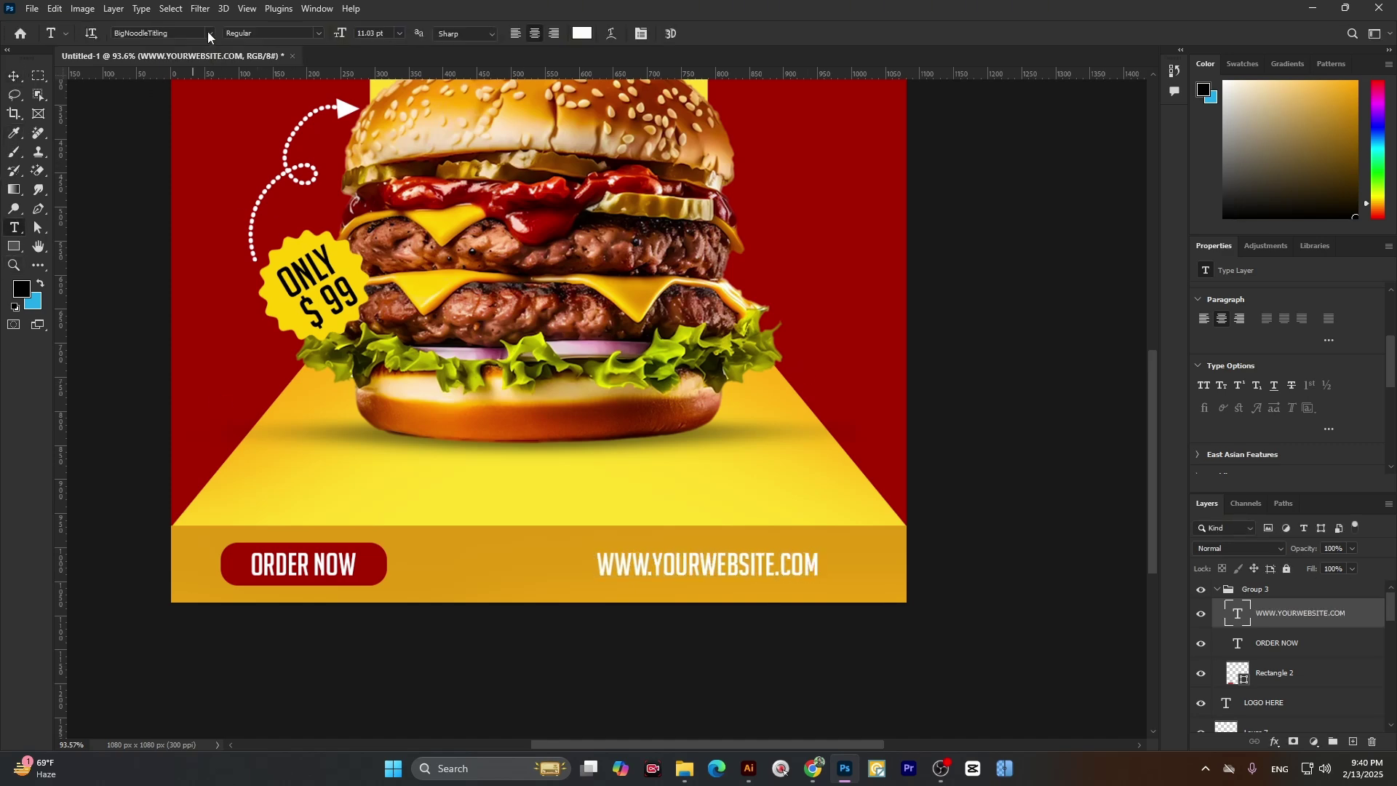
click(208, 33)
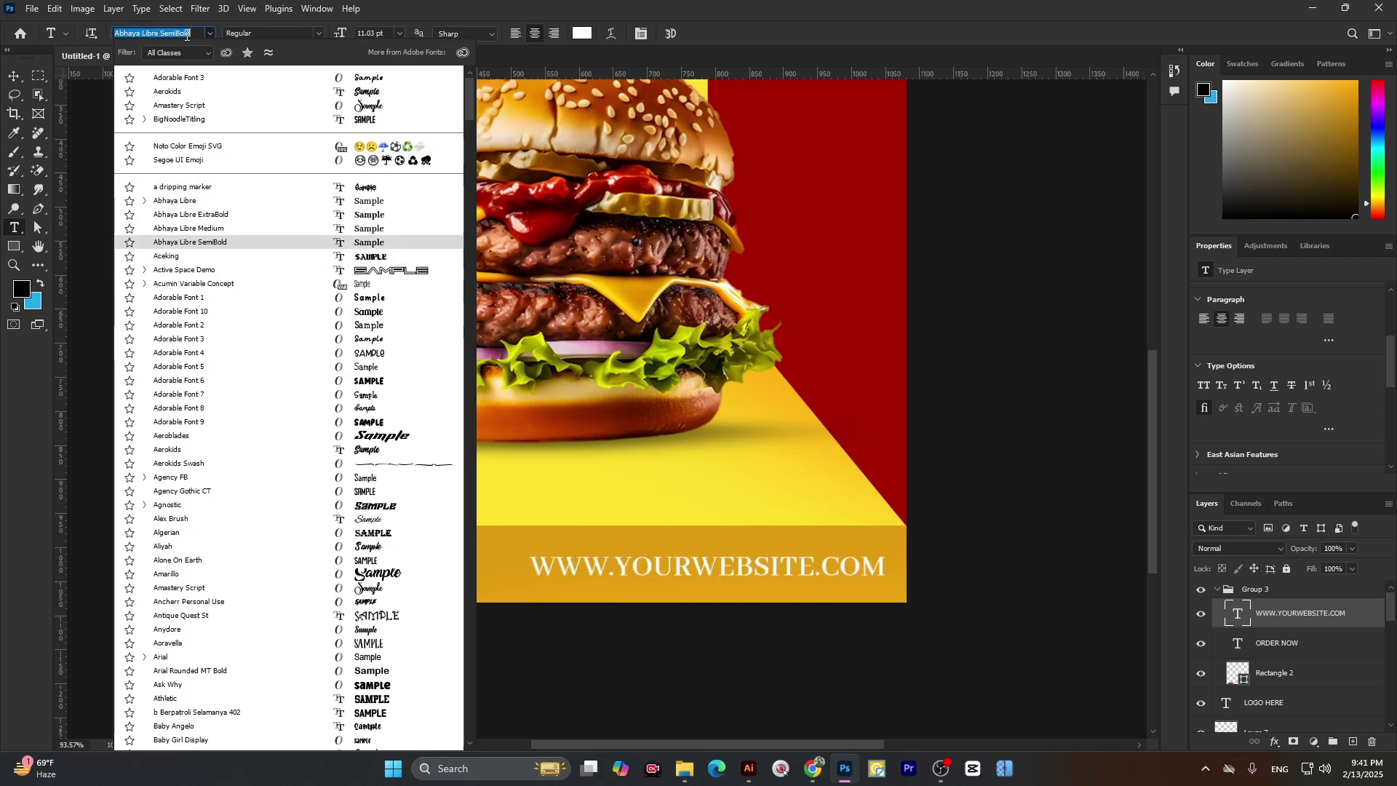
text(mont)
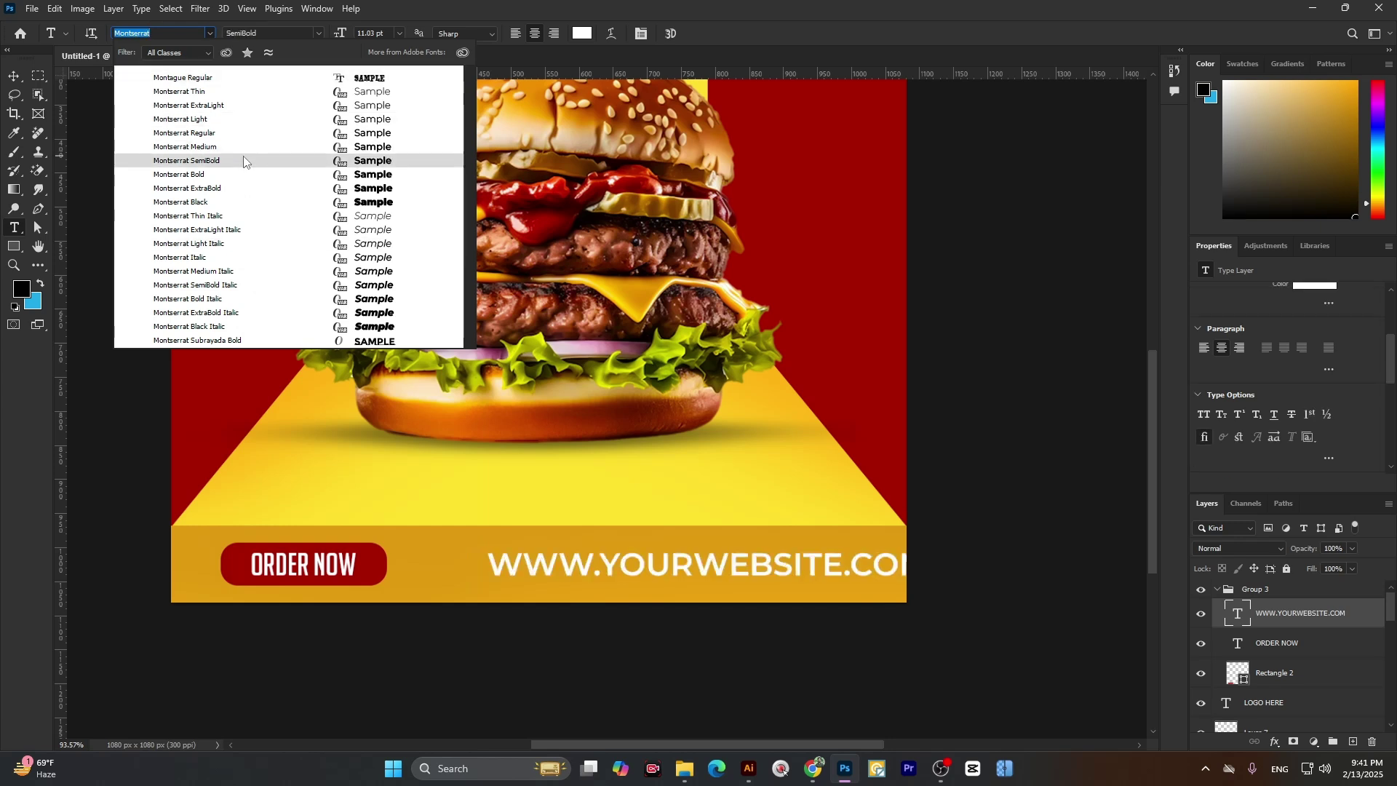
click(243, 162)
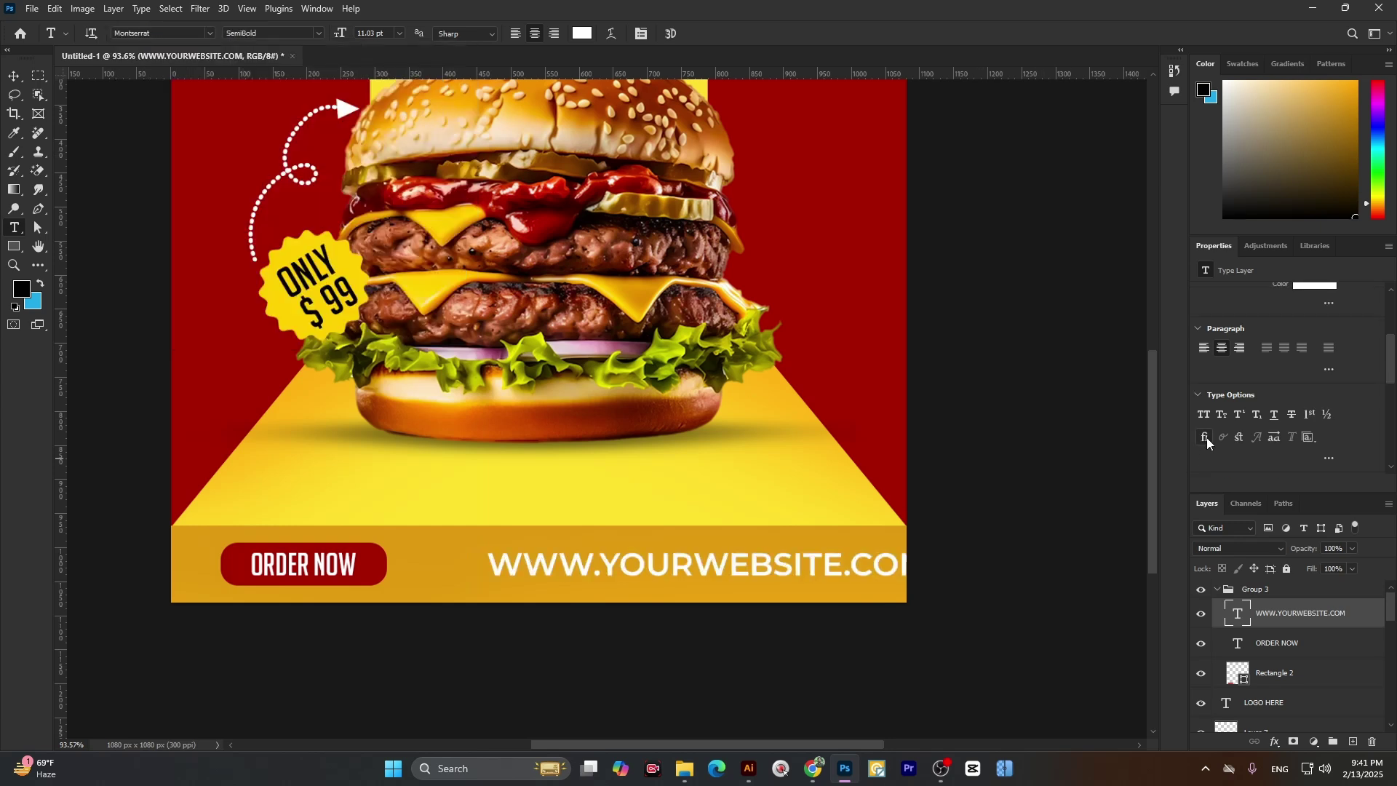
click(529, 562)
drag(494, 560, 943, 555)
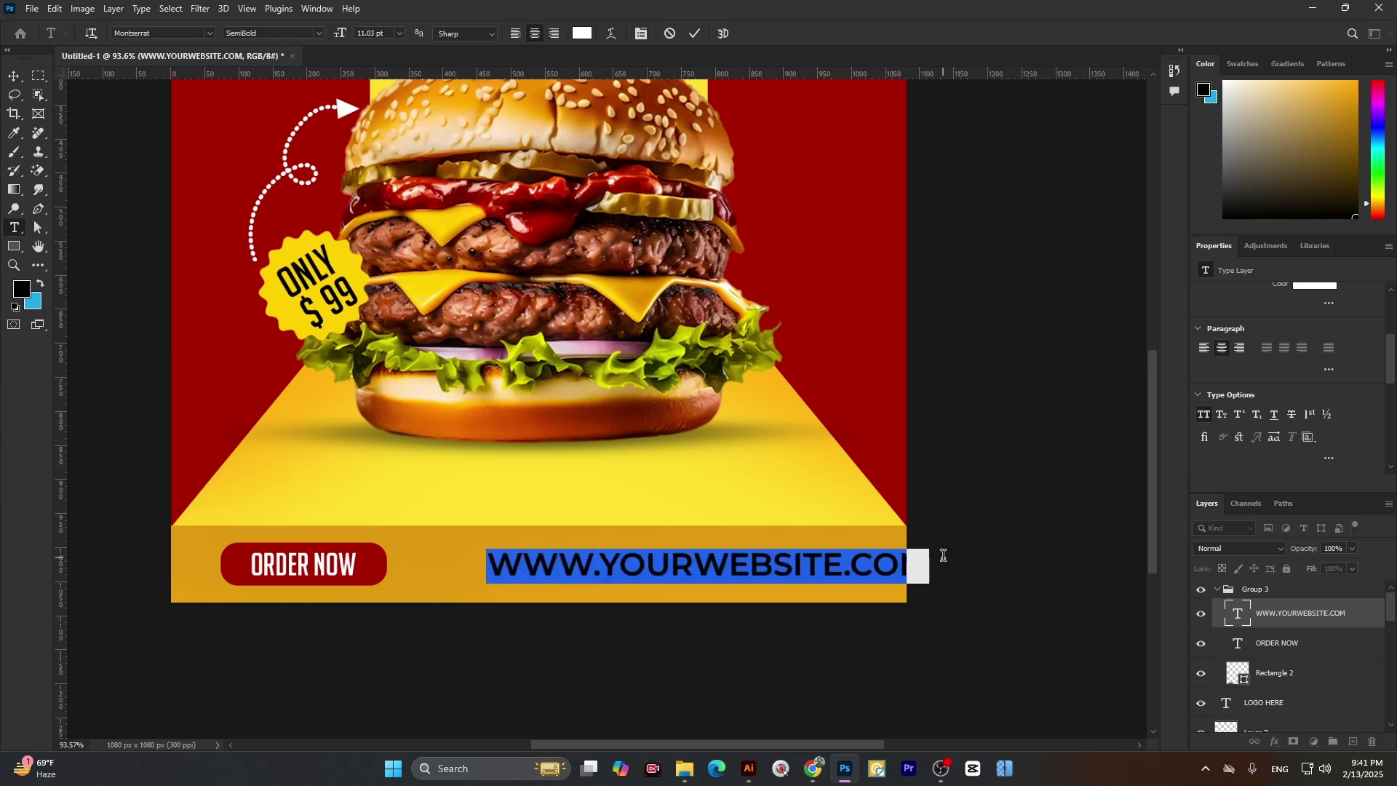
text(W)
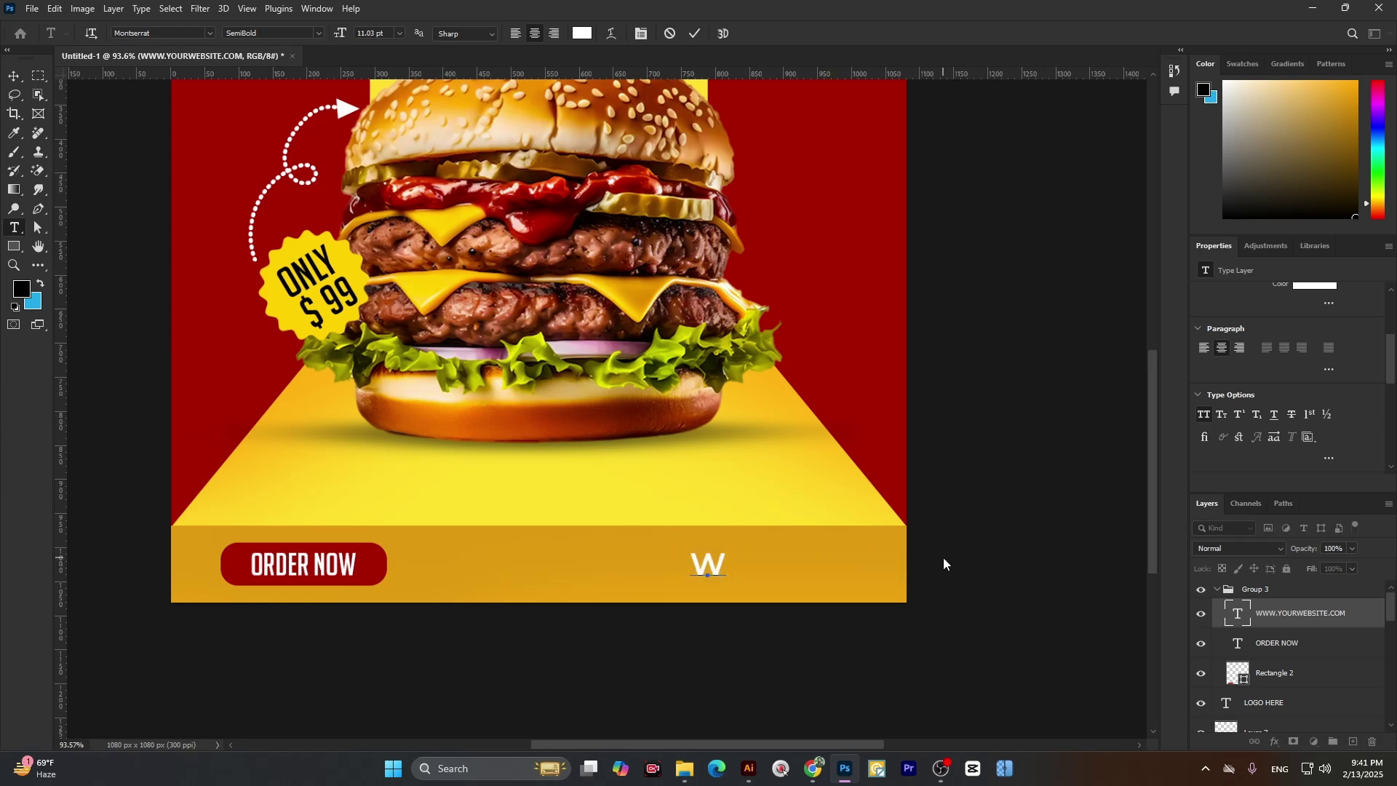
text(WW.Y)
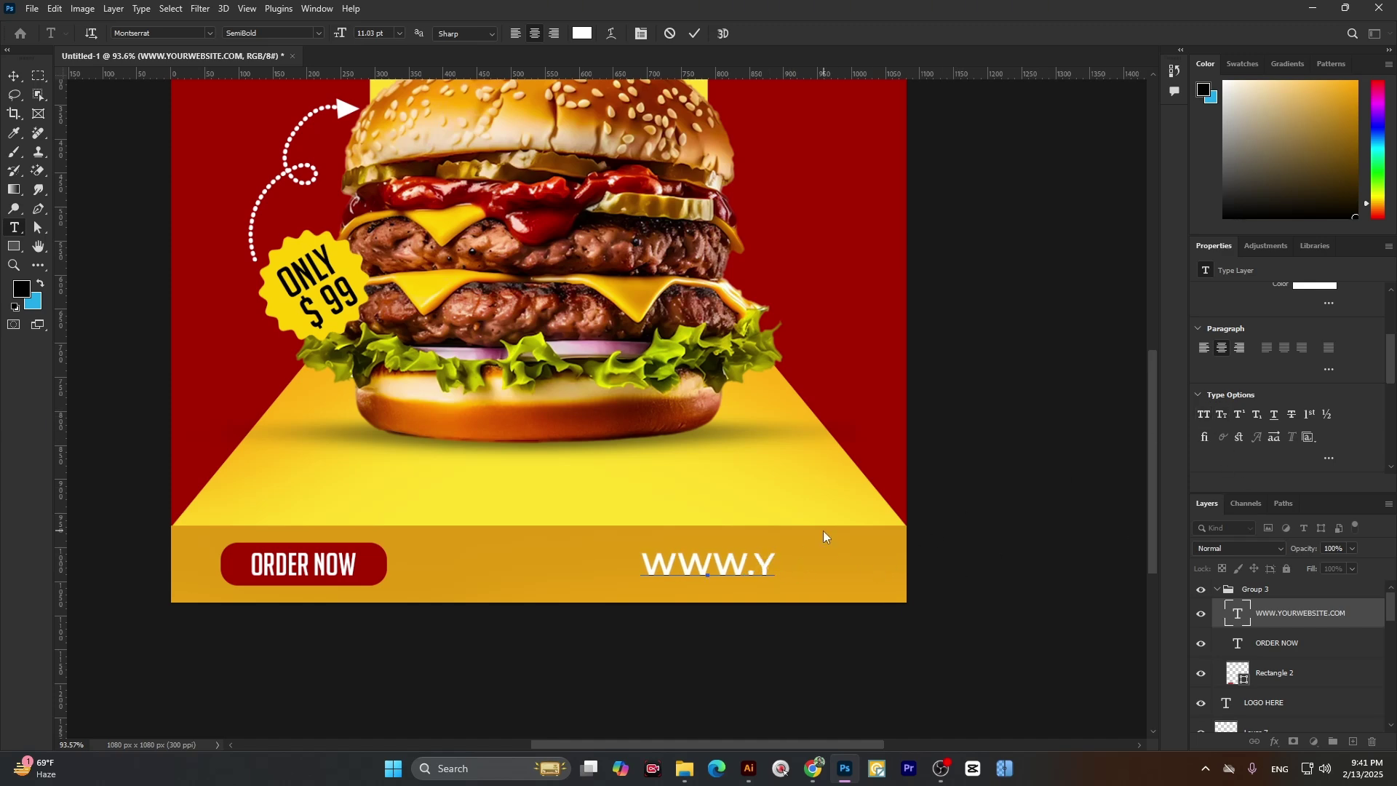
drag(773, 566, 597, 558)
text(WWW)
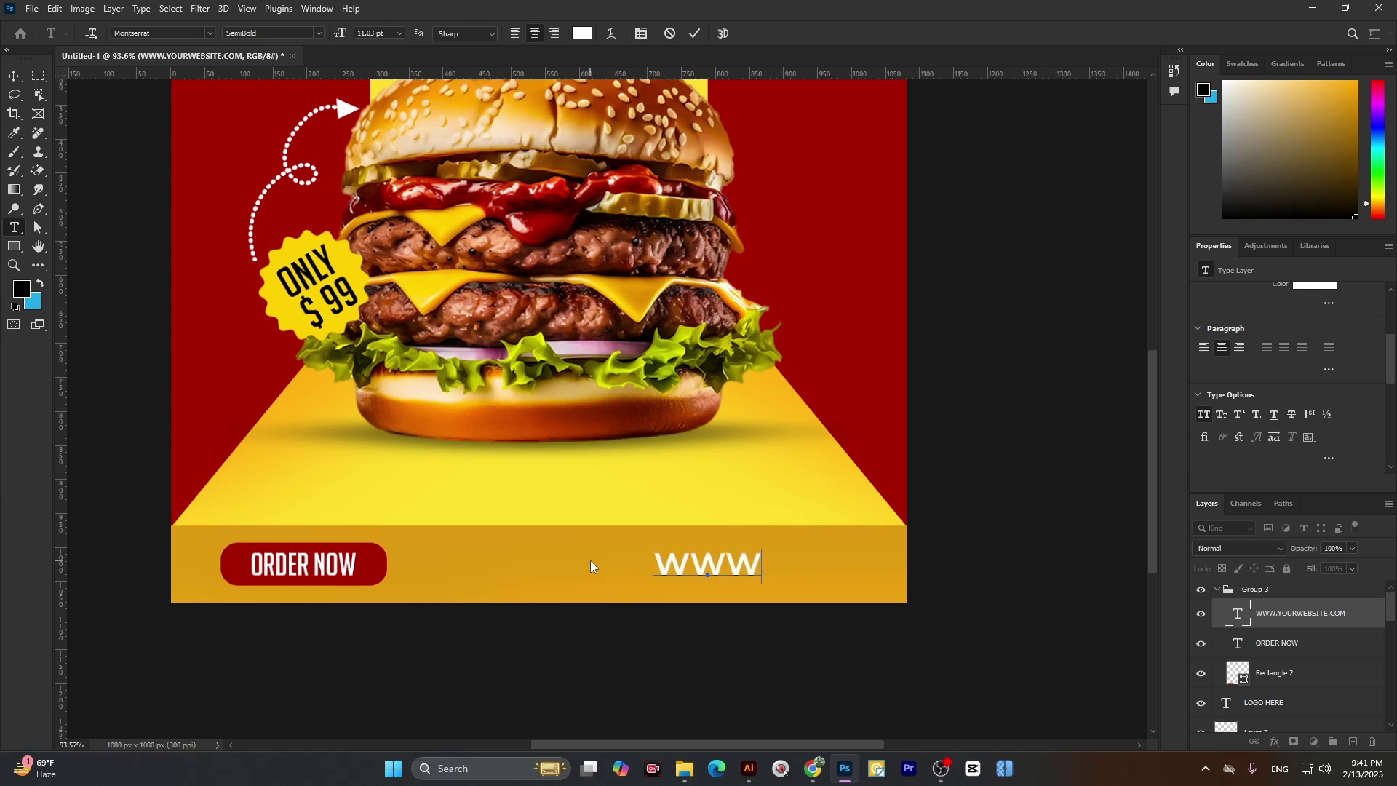
text(.Y)
key(BackSpace)
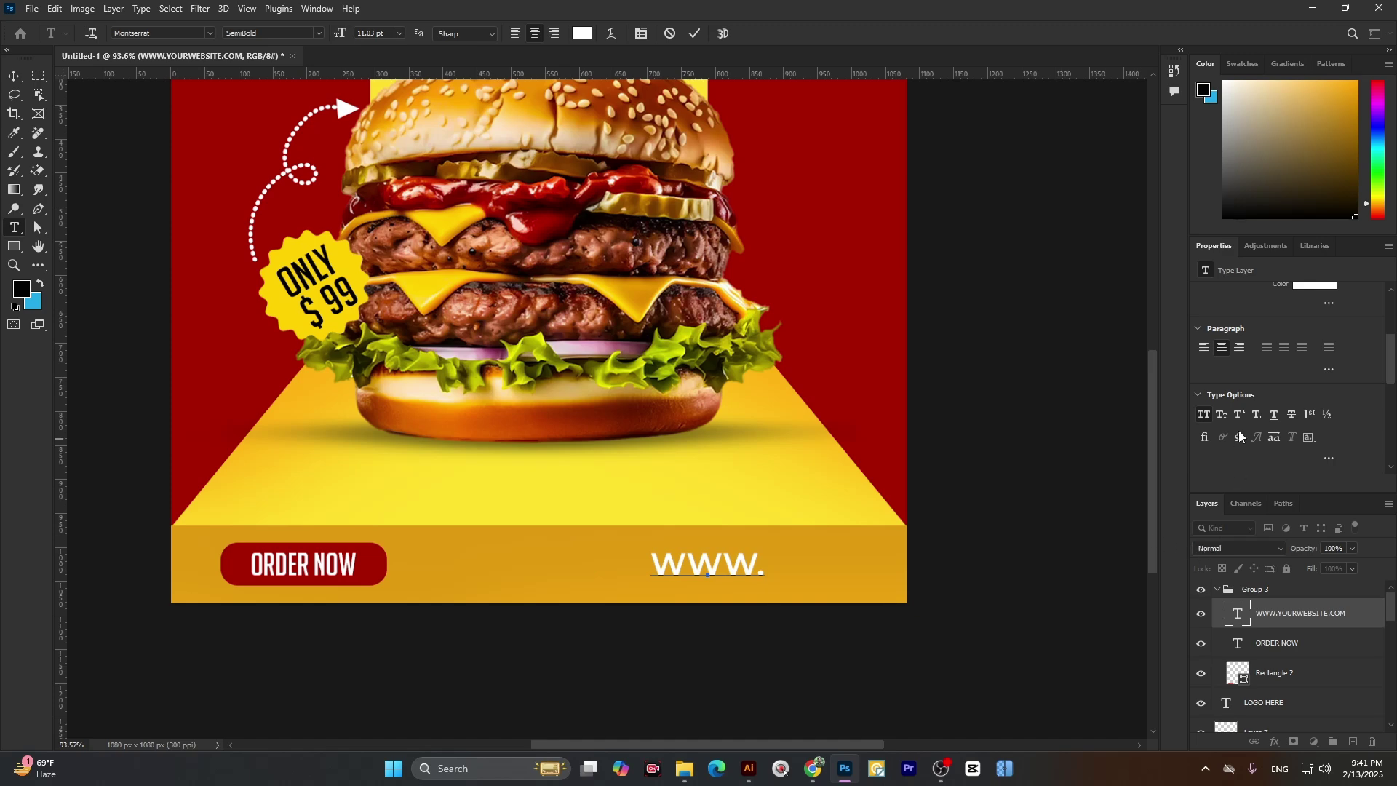
key(ctrl+Return)
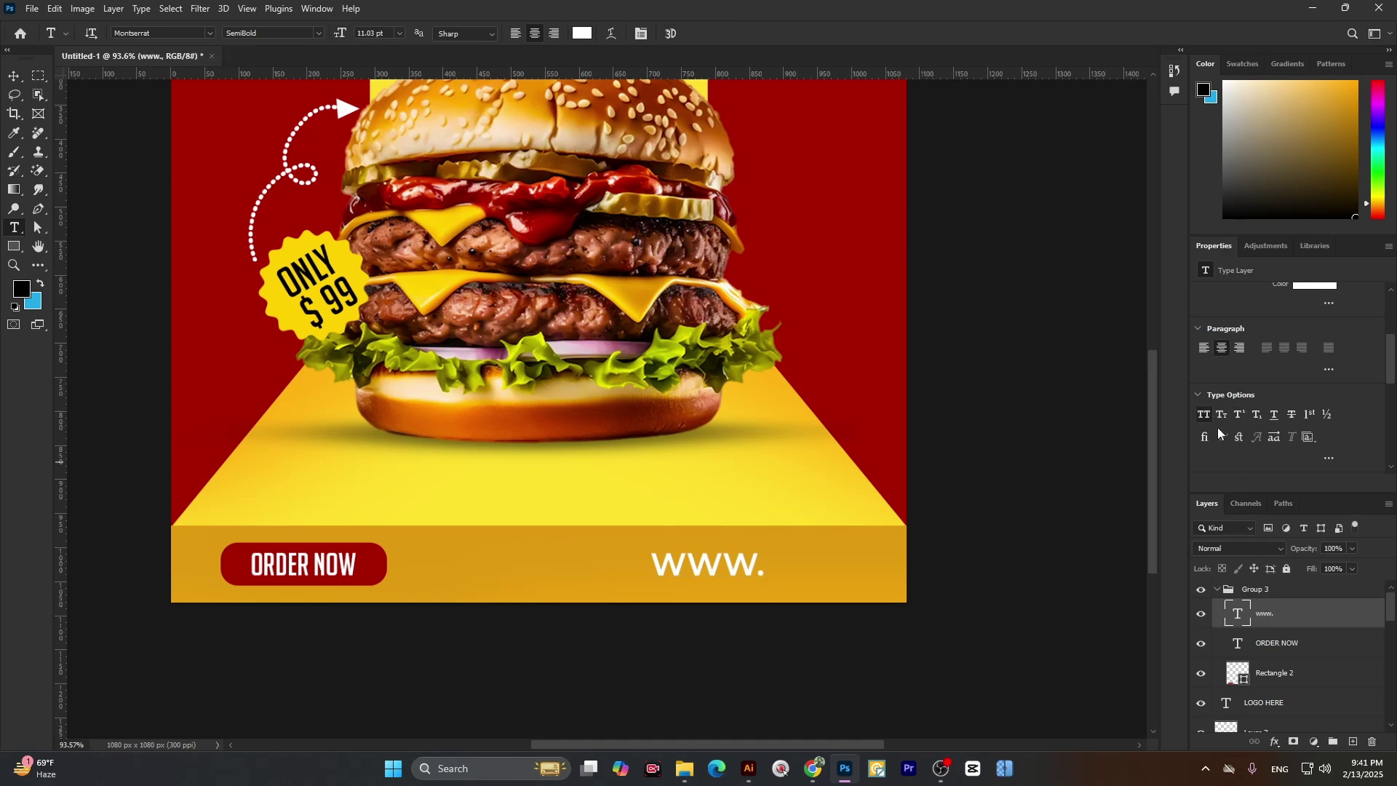
drag(764, 570, 575, 553)
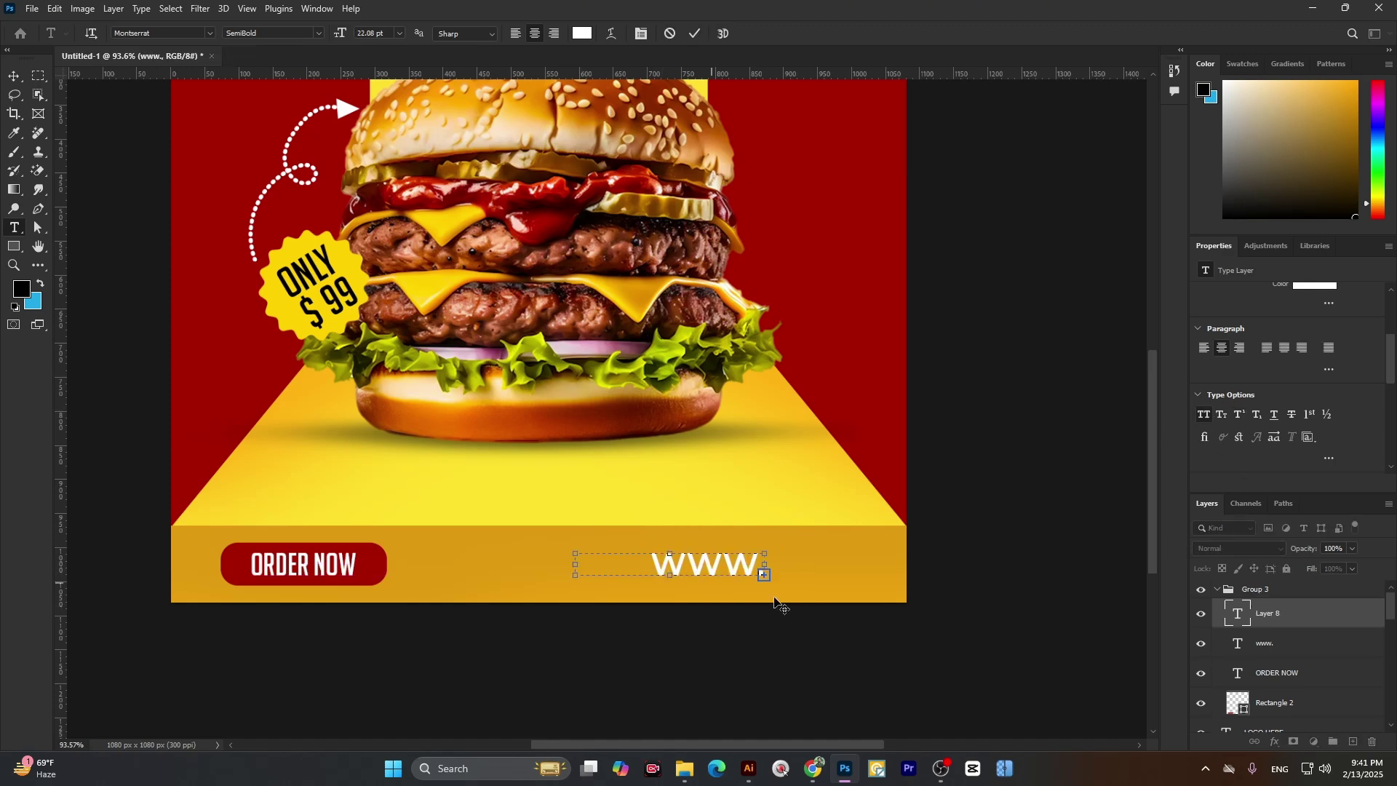
click(1276, 618)
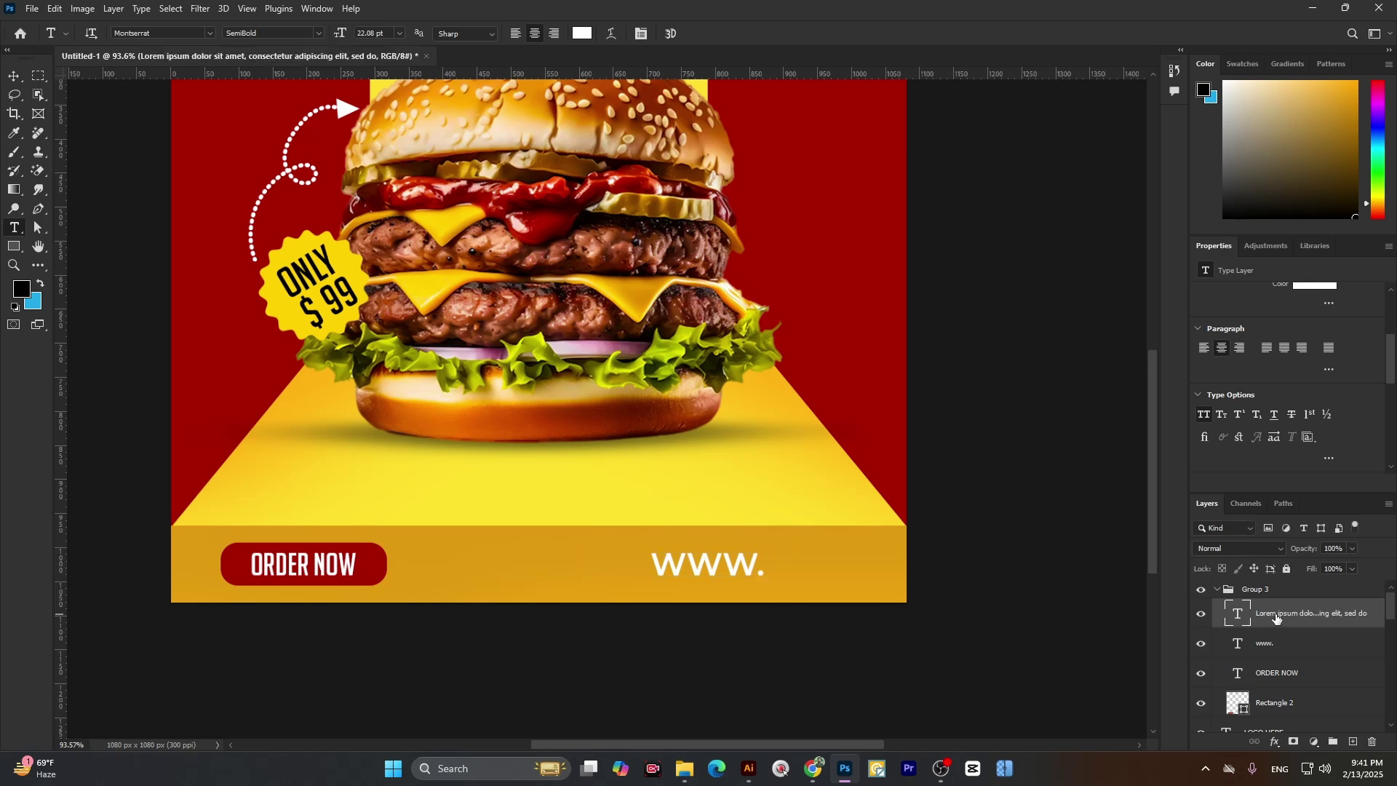
key(Delete)
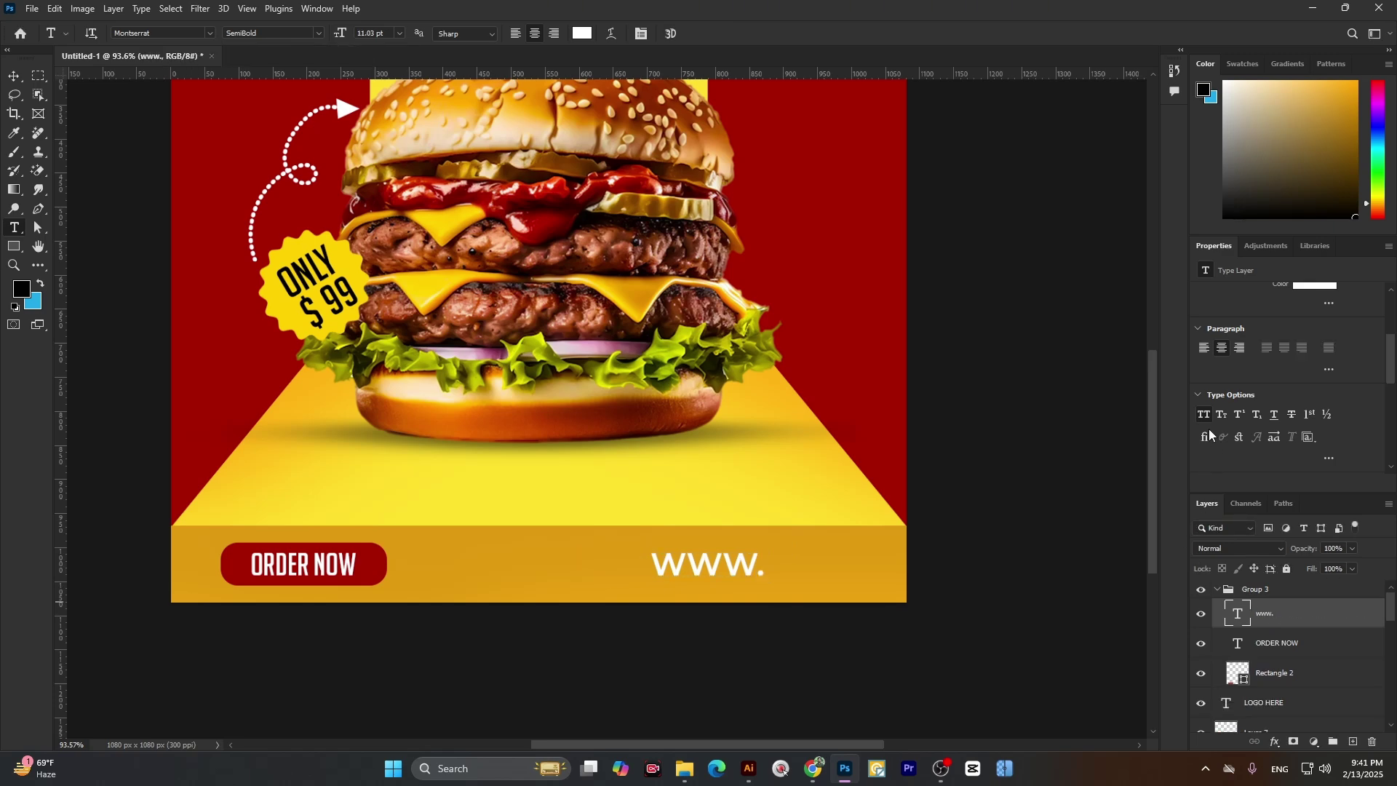
click(754, 570)
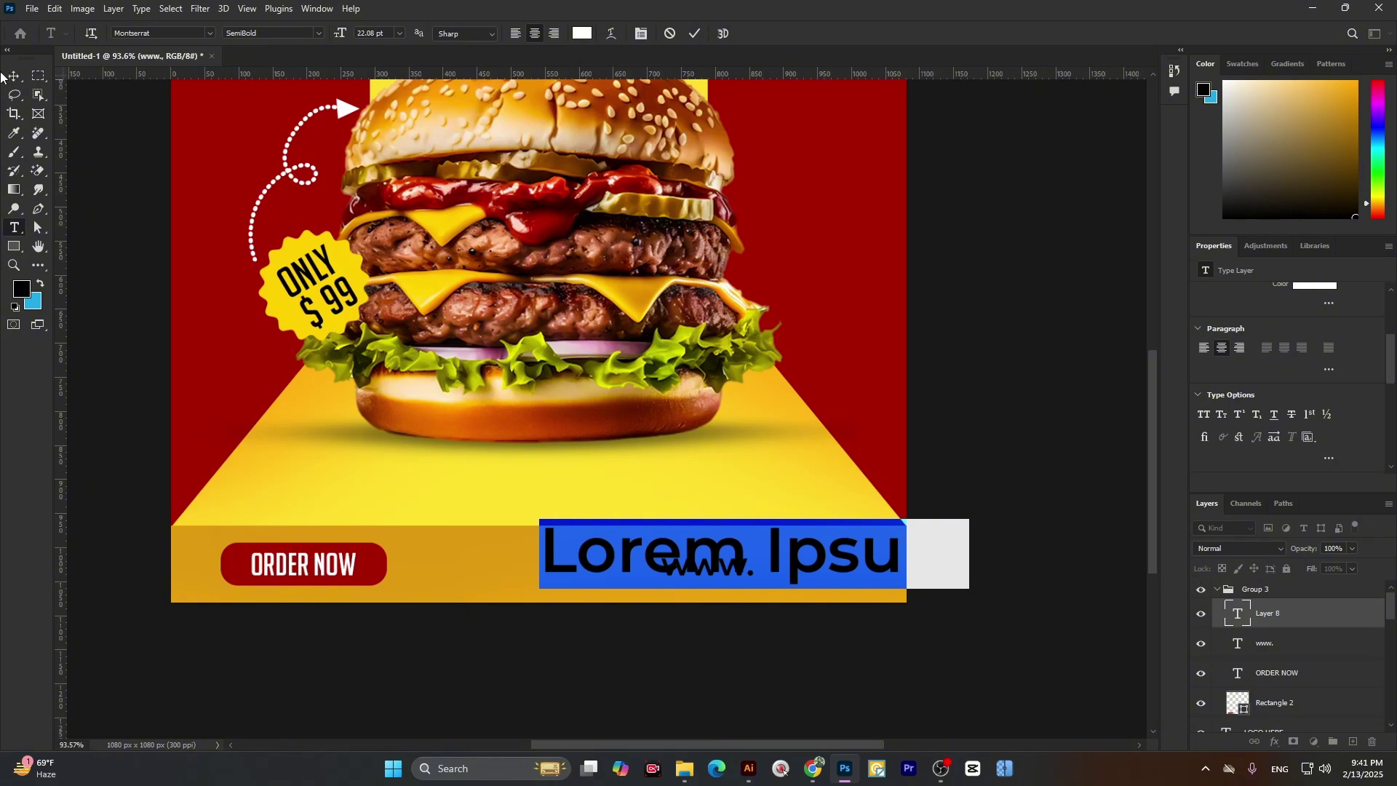
click(13, 95)
key(Delete)
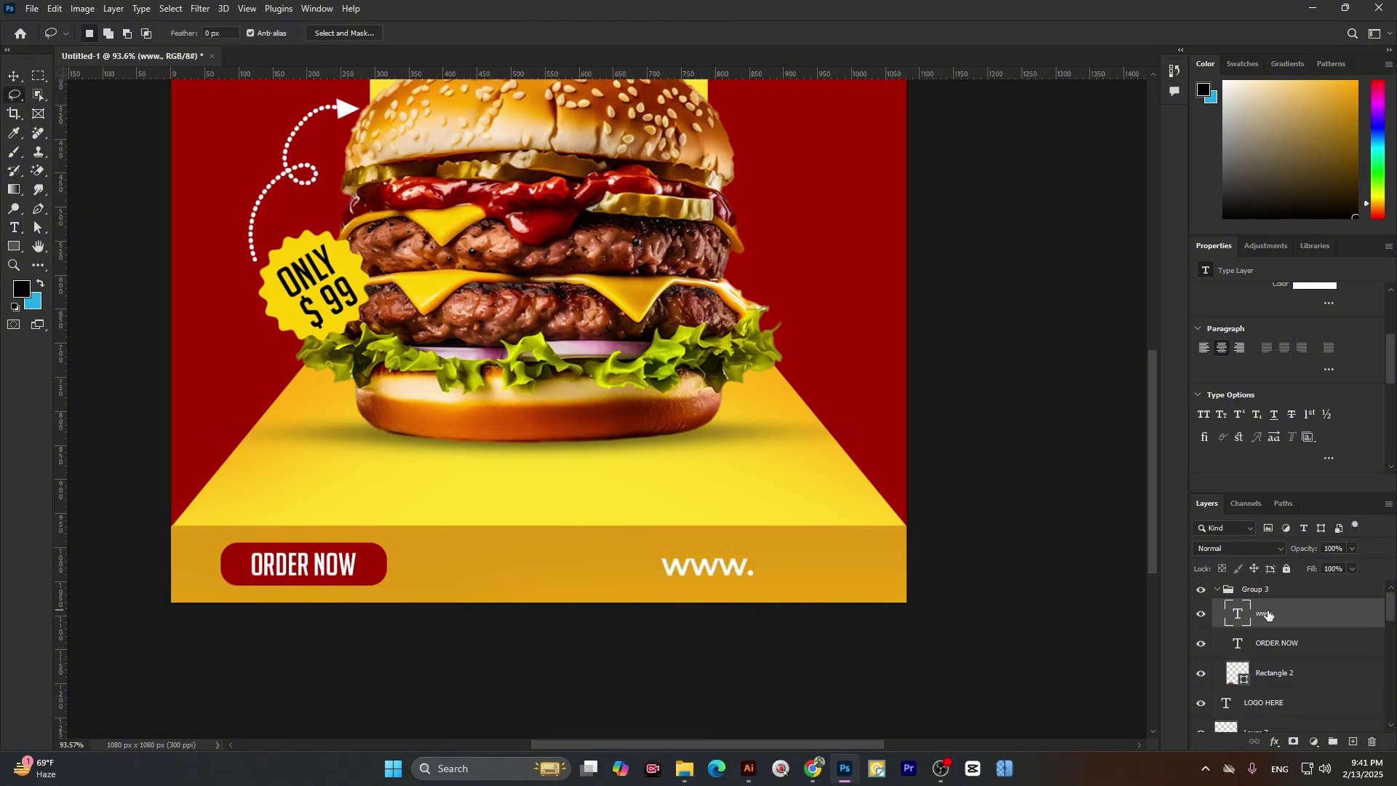
click(14, 227)
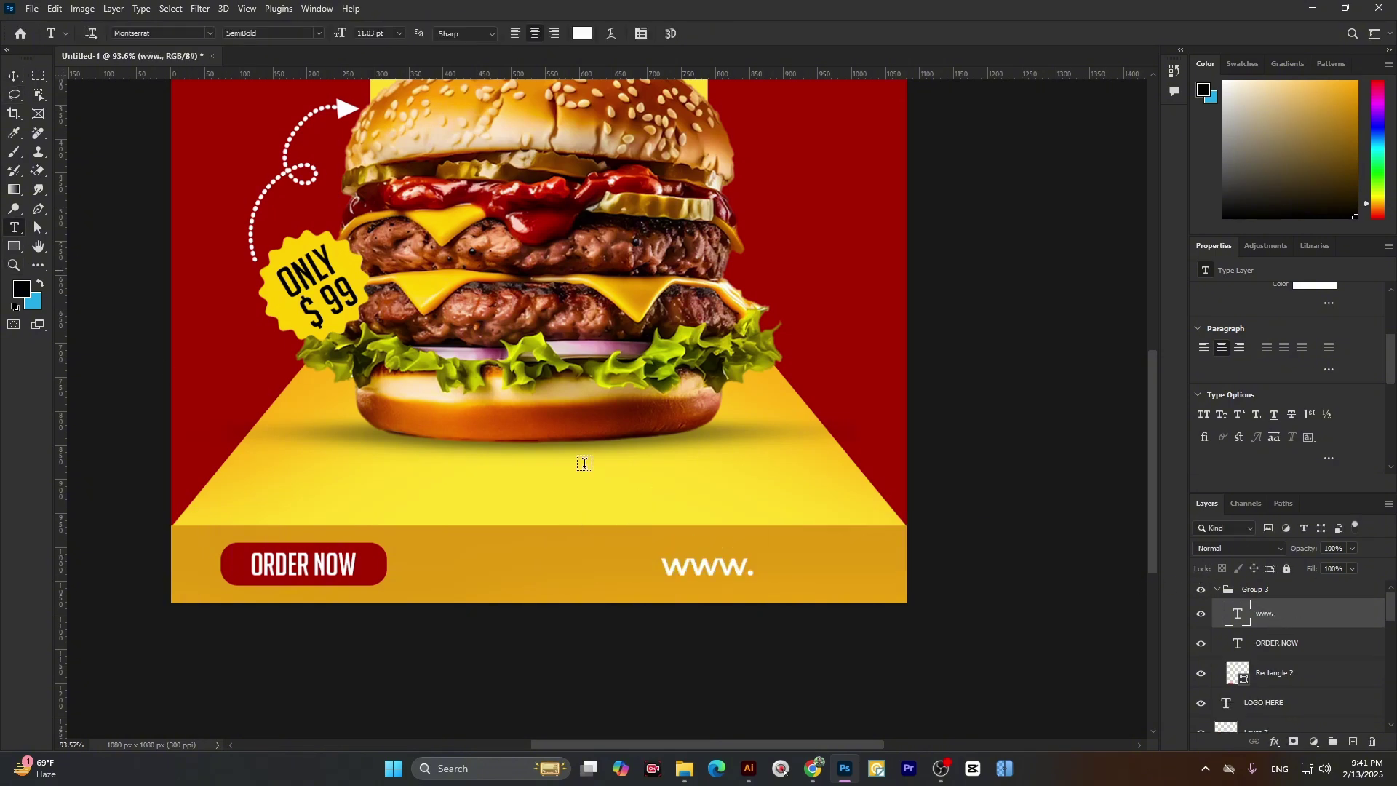
click(752, 571)
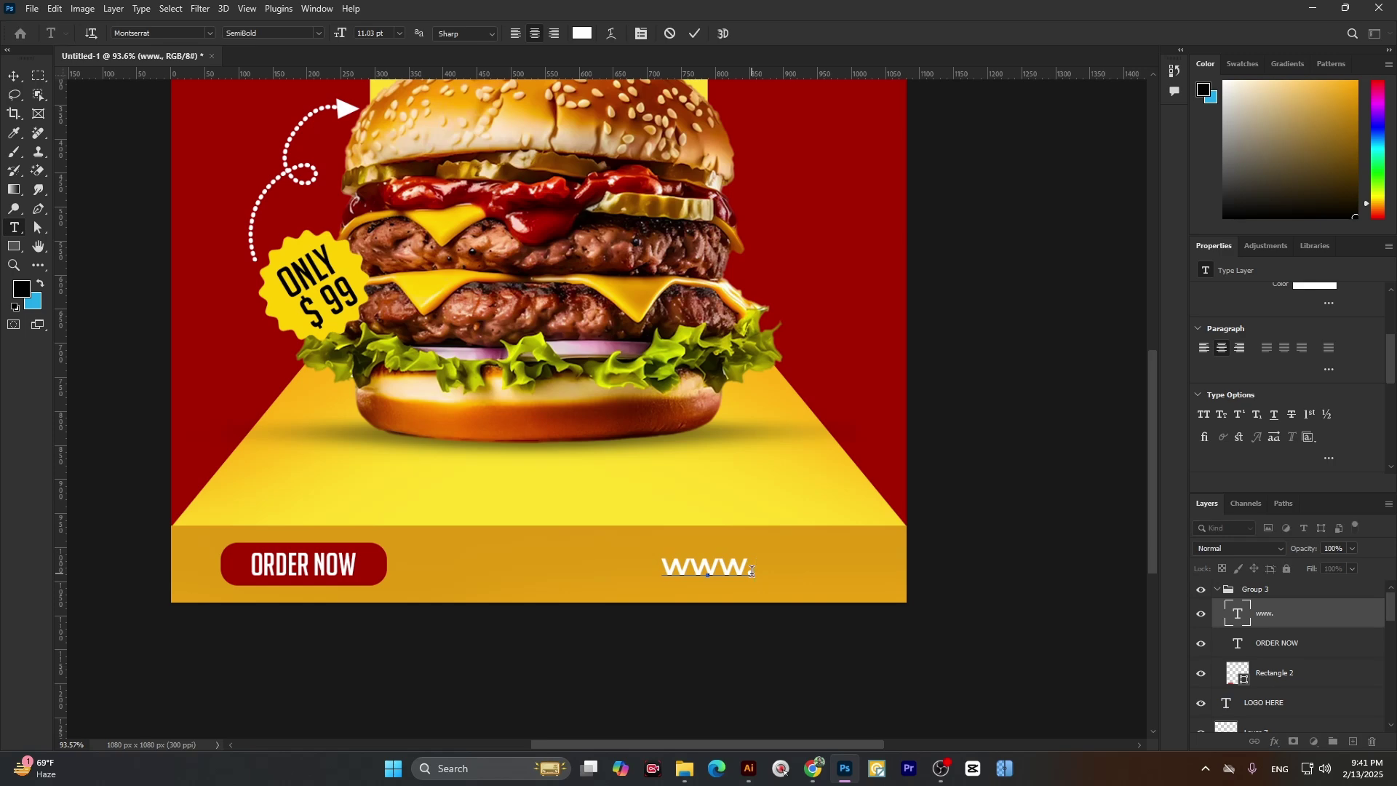
text(your)
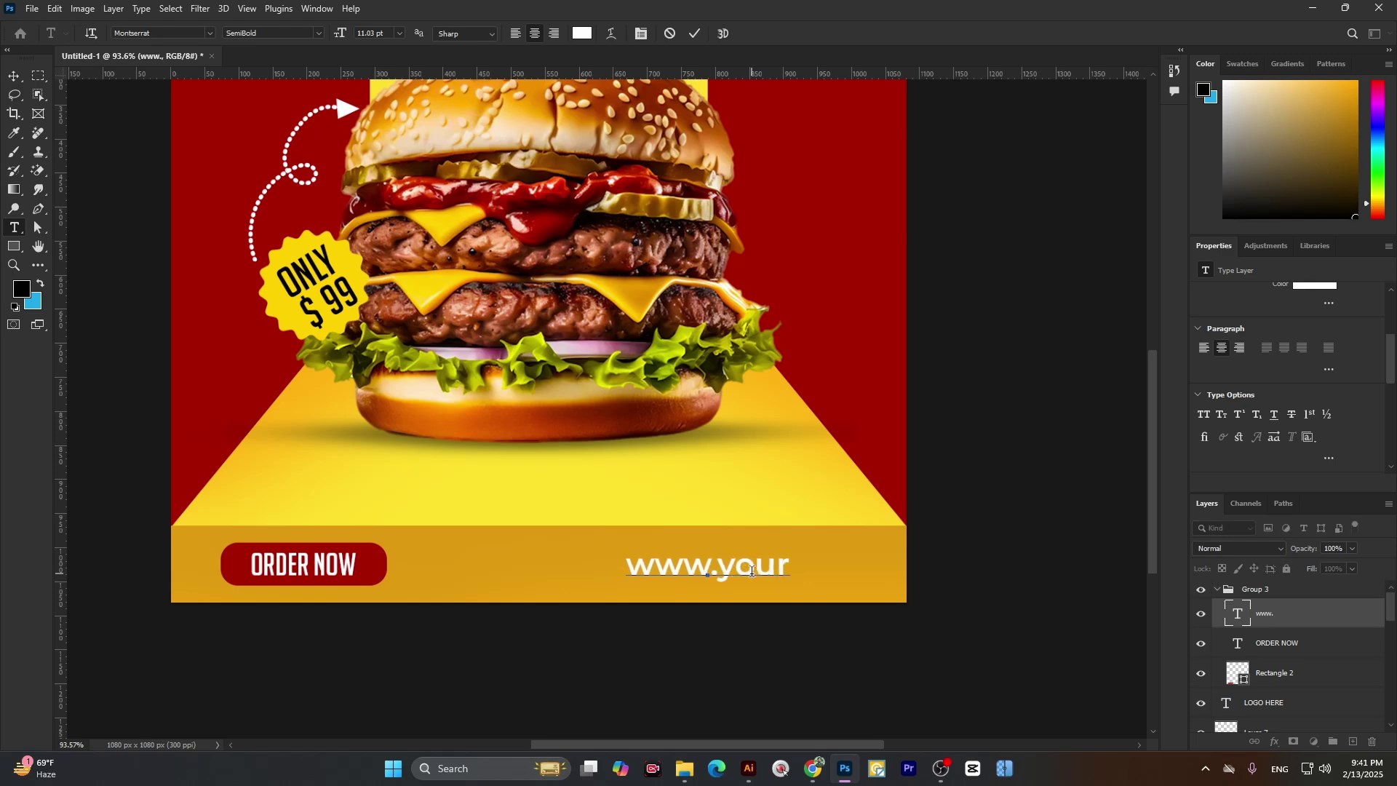
text(we)
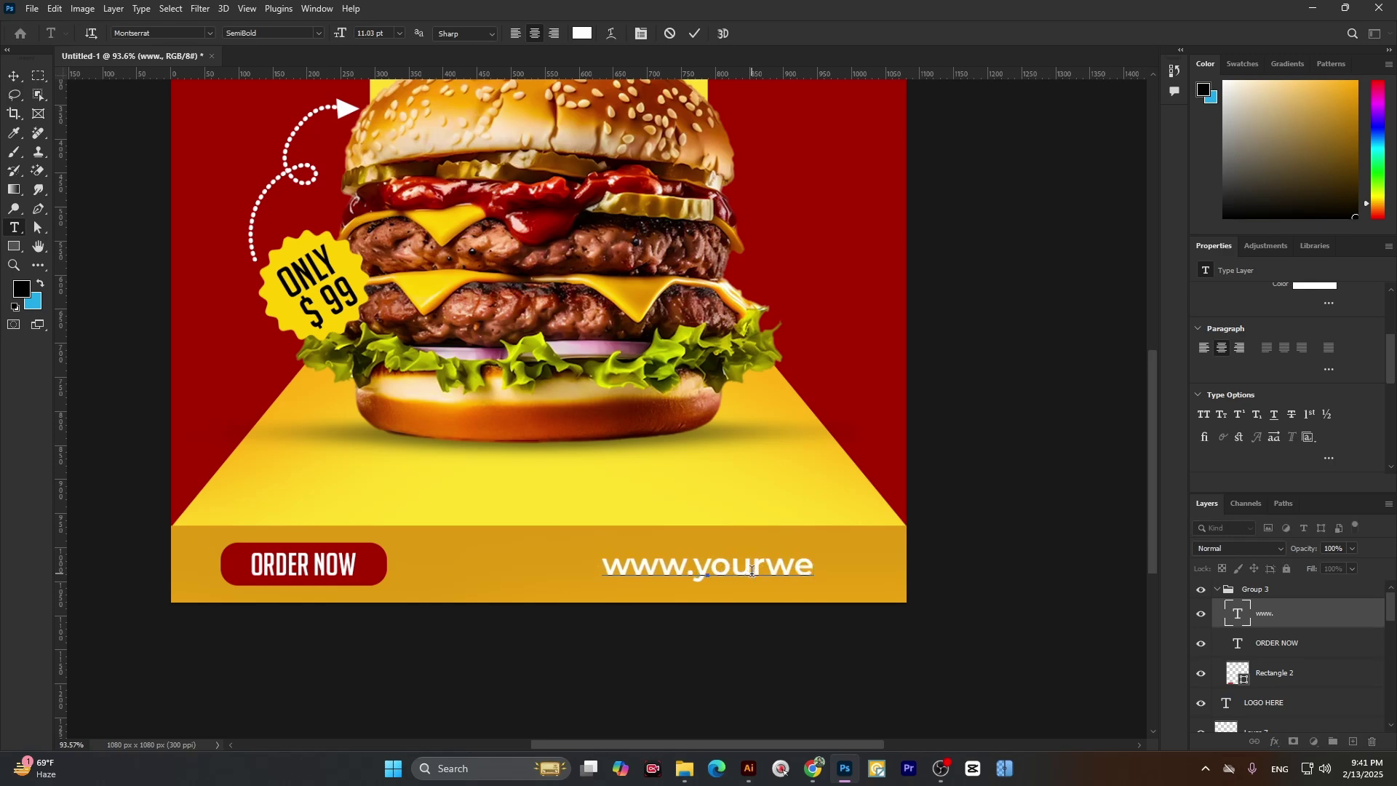
text(bsite)
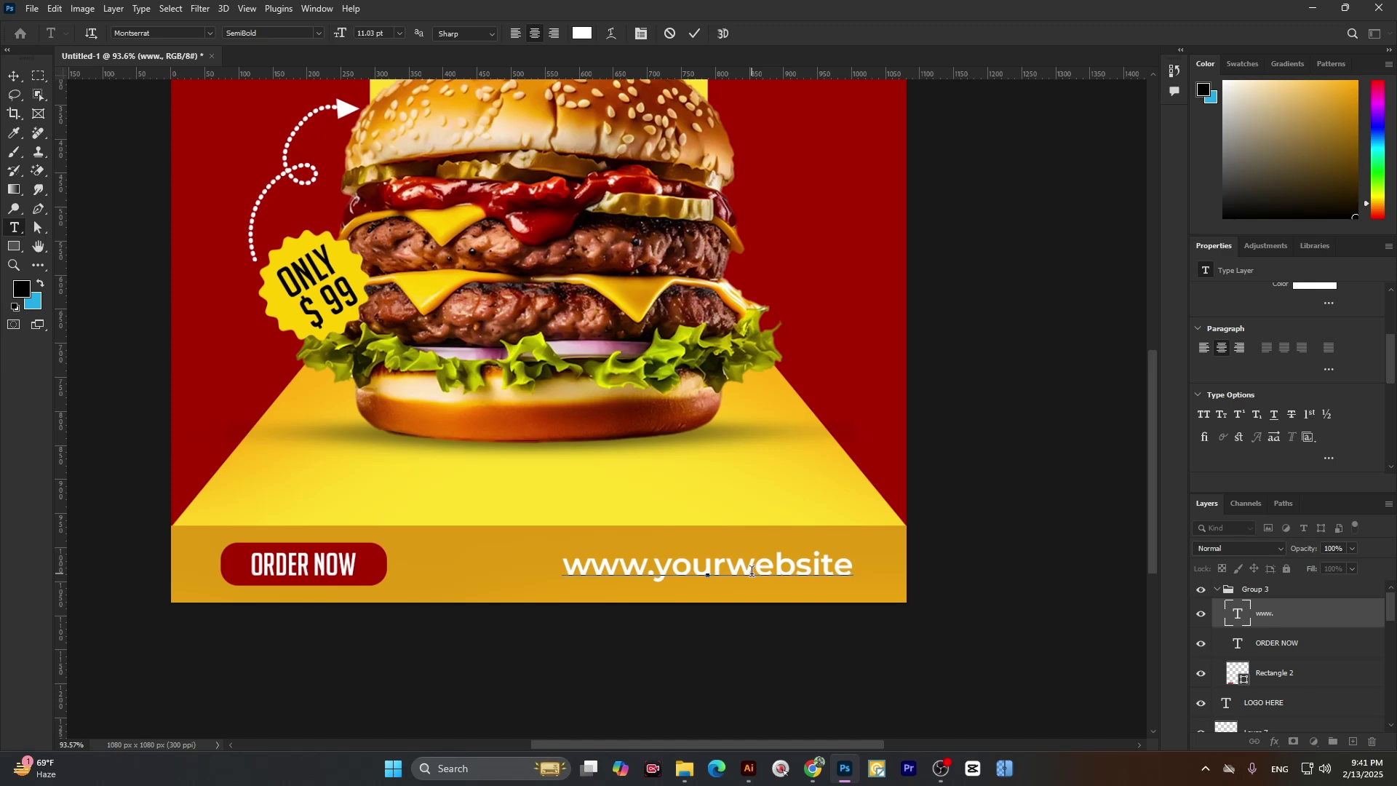
text(.cpm)
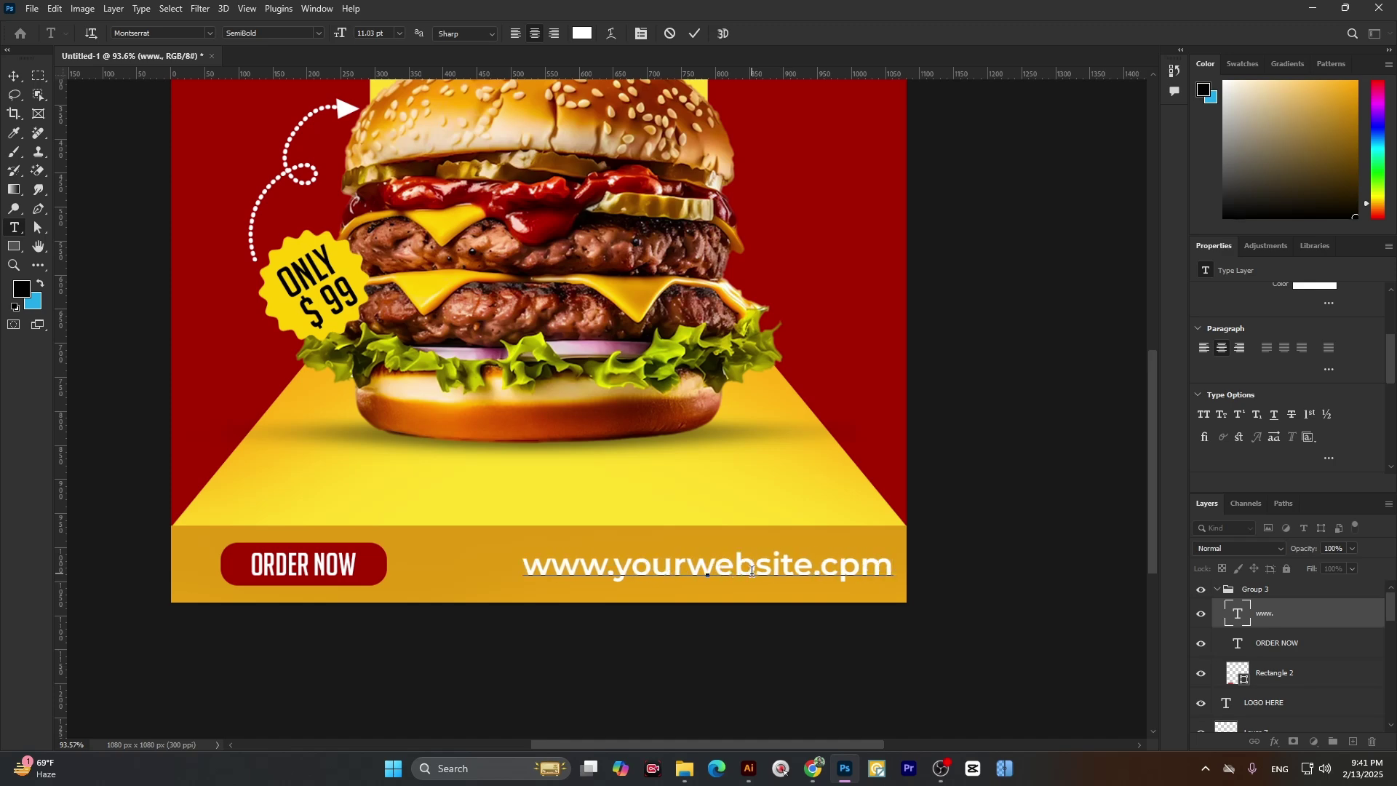
key(BackSpace)
key(BackSpace)
text(om)
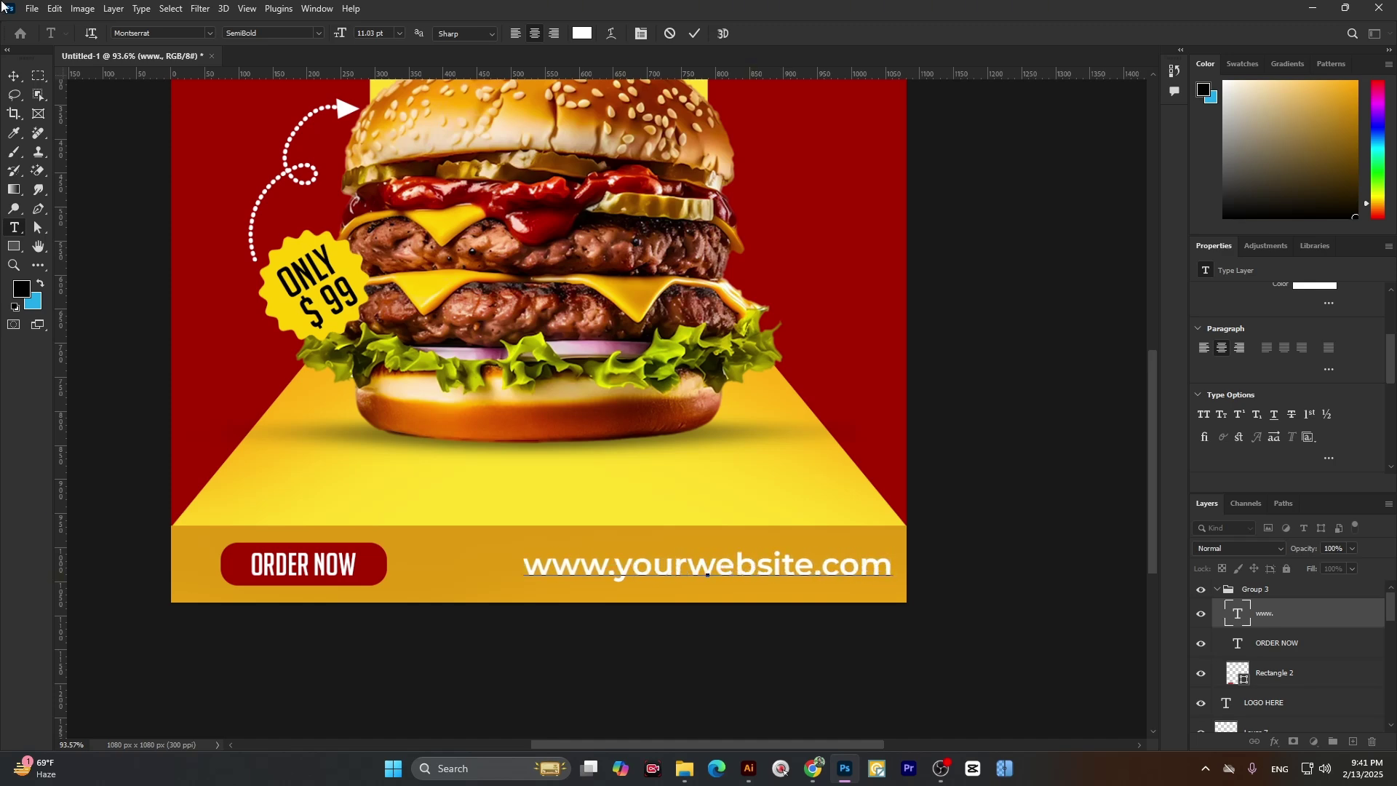
click(14, 77)
key(ctrl+t)
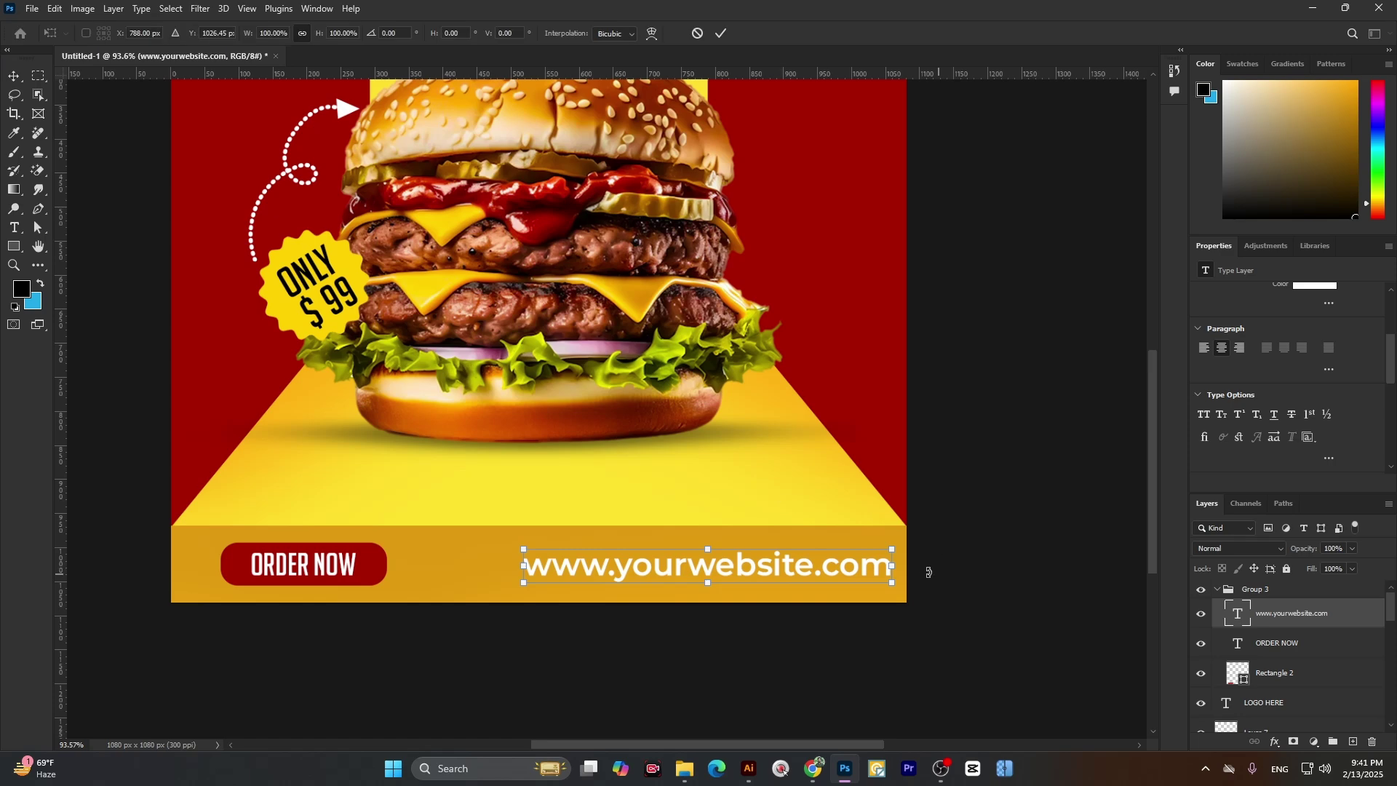
mouse_move(895, 565)
mouse_down()
mouse_move(741, 563)
mouse_move(874, 564)
mouse_up()
click(720, 33)
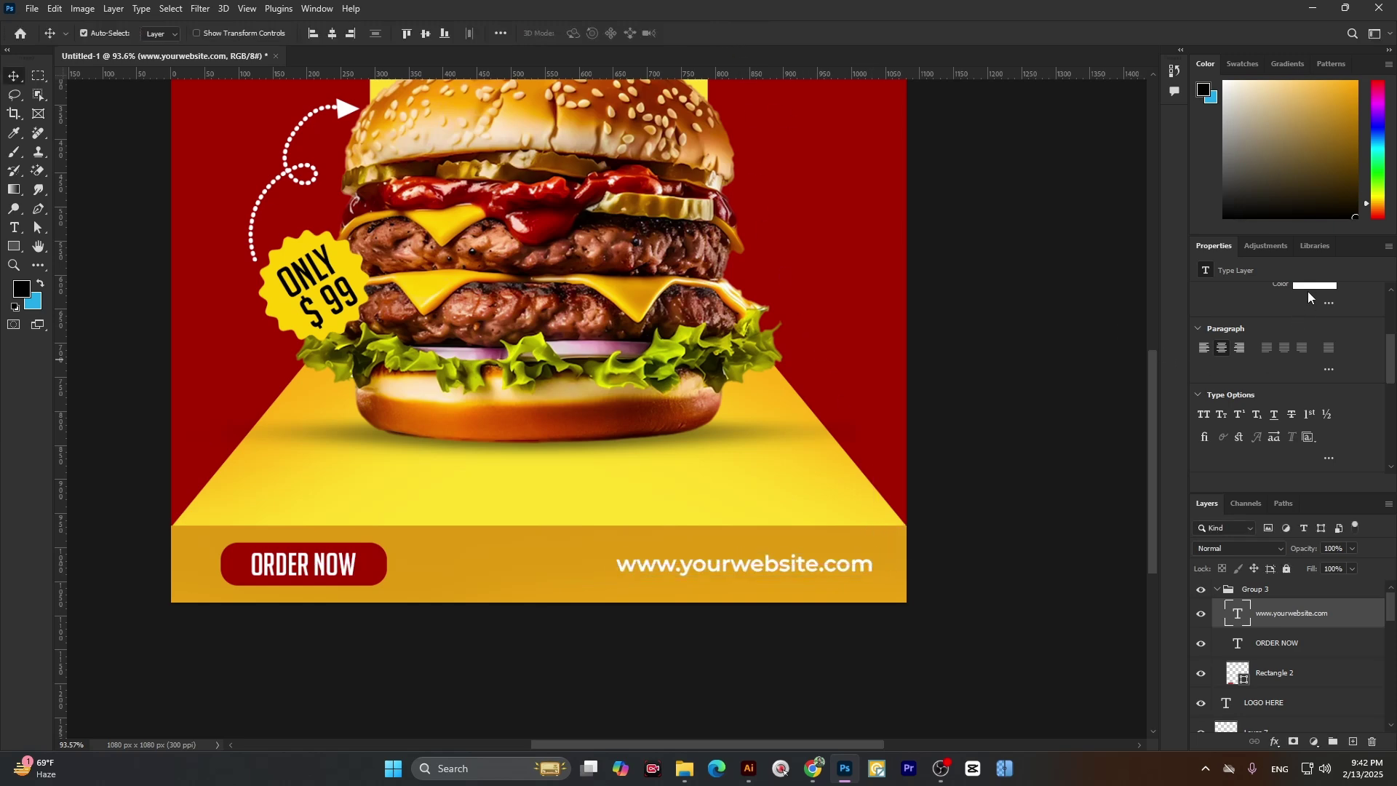
scroll(1303, 329, up, 1)
scroll(1302, 329, up, 3)
click(1305, 330)
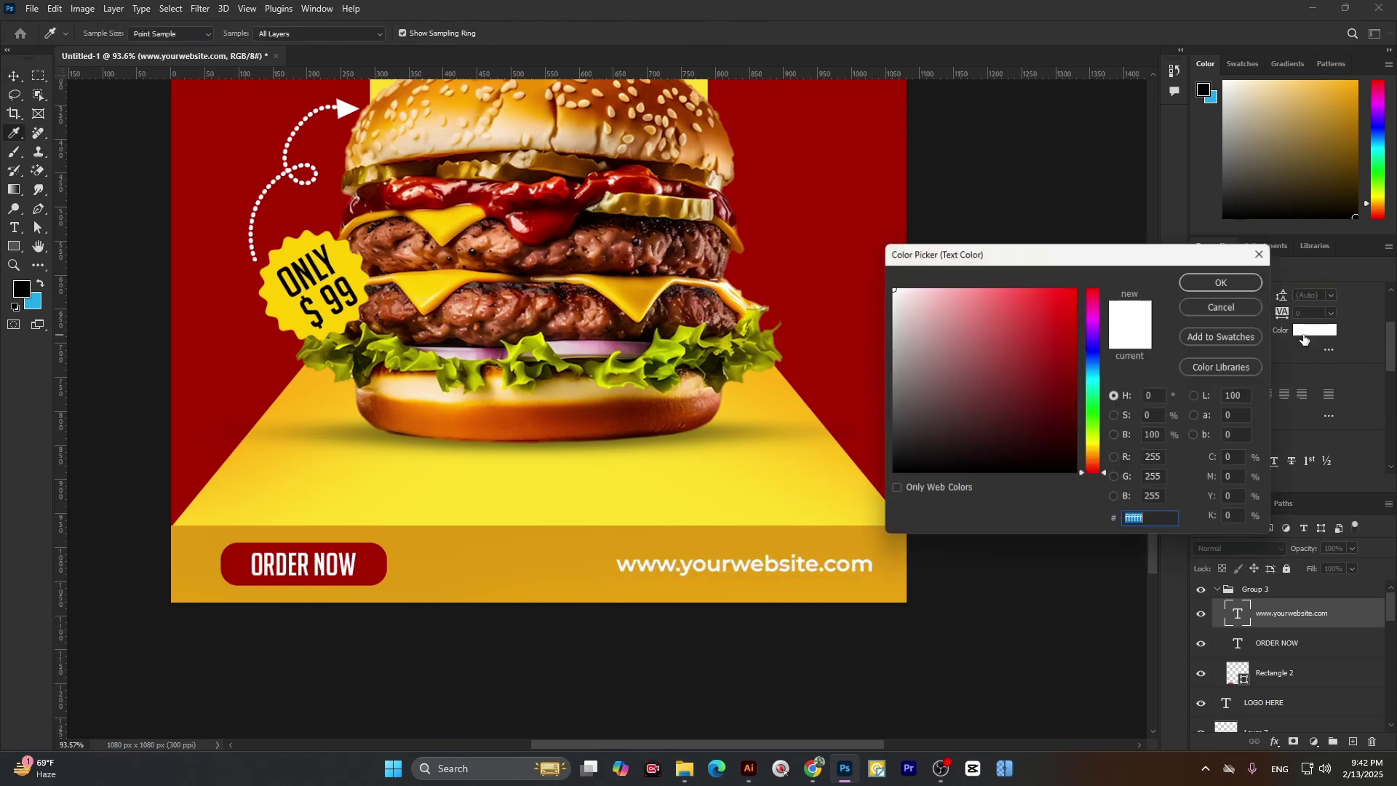
drag(1033, 418, 1065, 482)
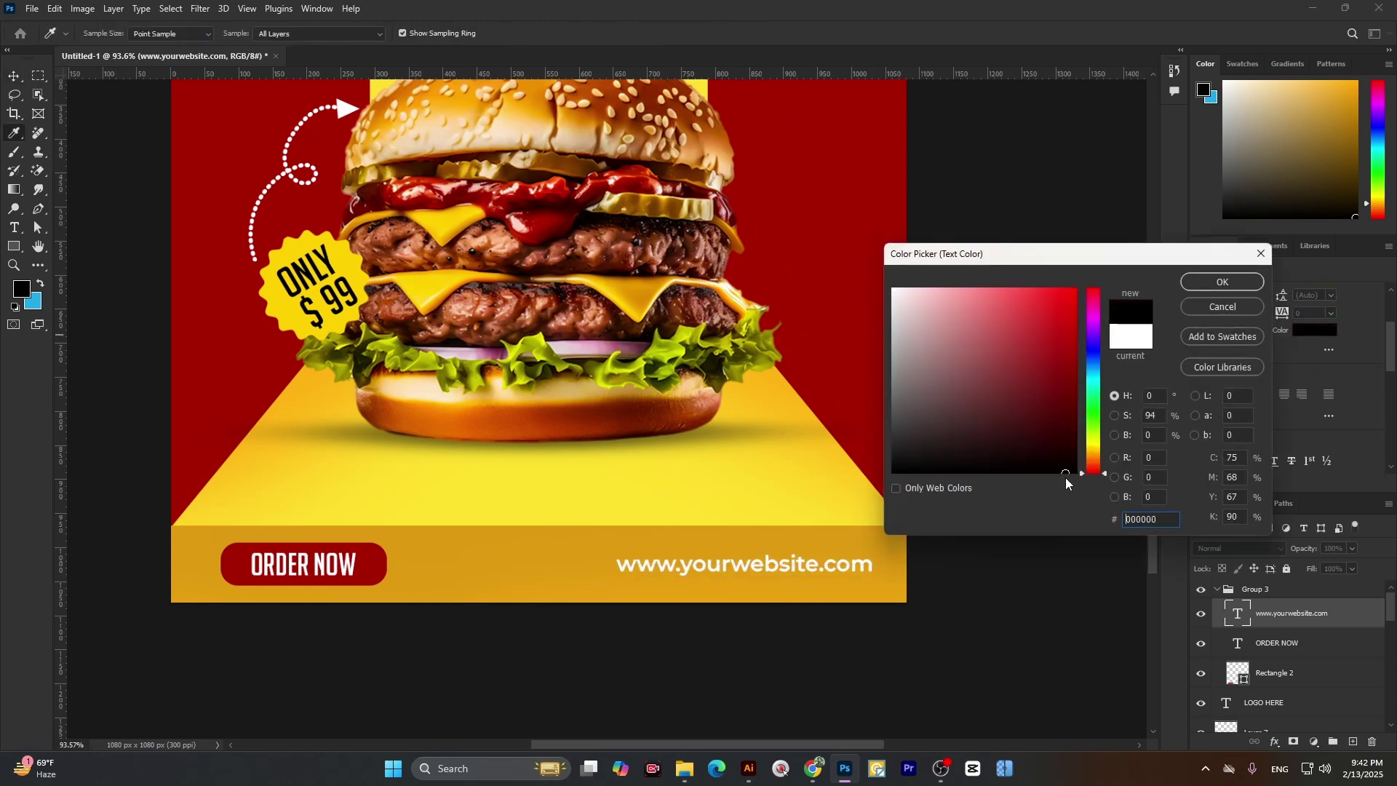
click(1222, 283)
- Add a new empty layer directly above the red Color Fill 1 background layer
scroll(683, 515, down, 3)
scroll(495, 524, up, 4)
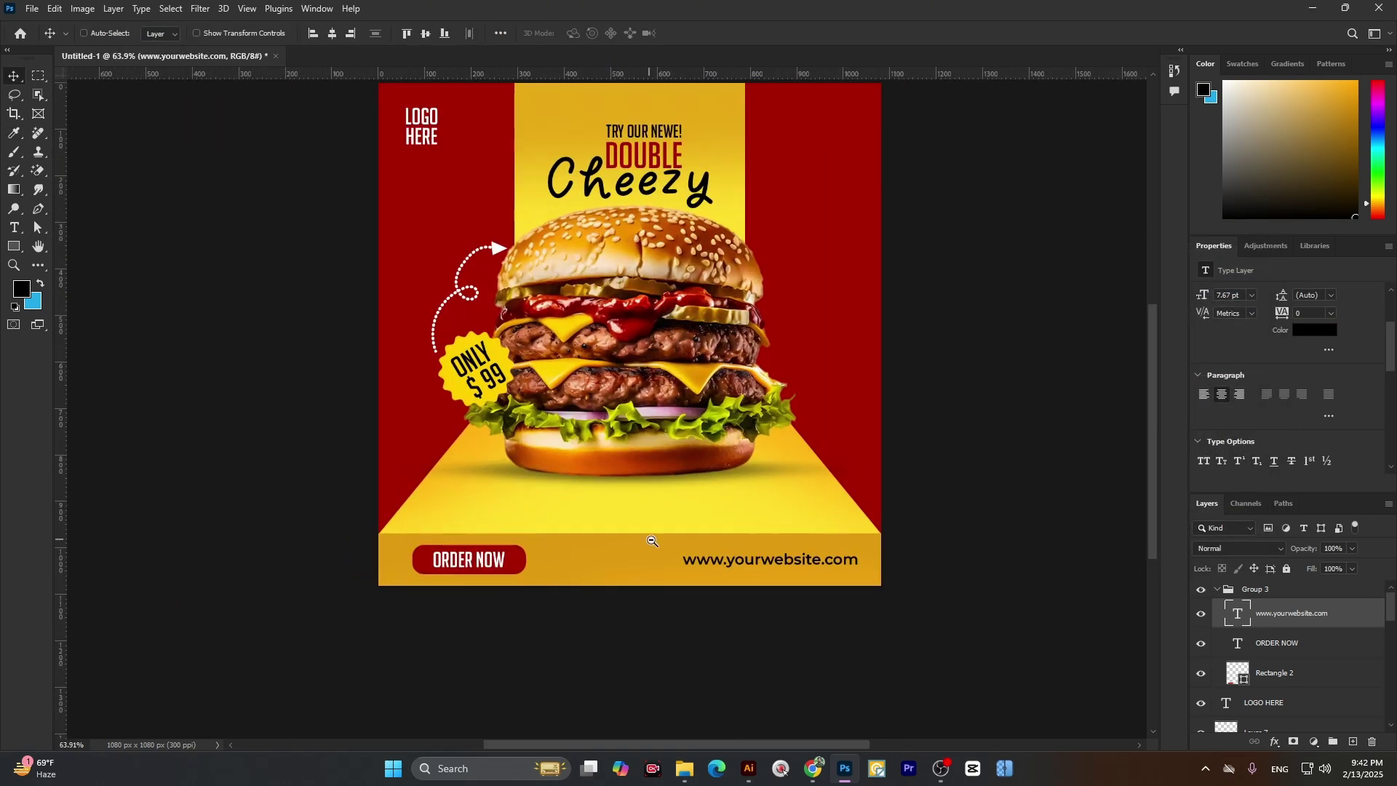
scroll(651, 544, up, 2)
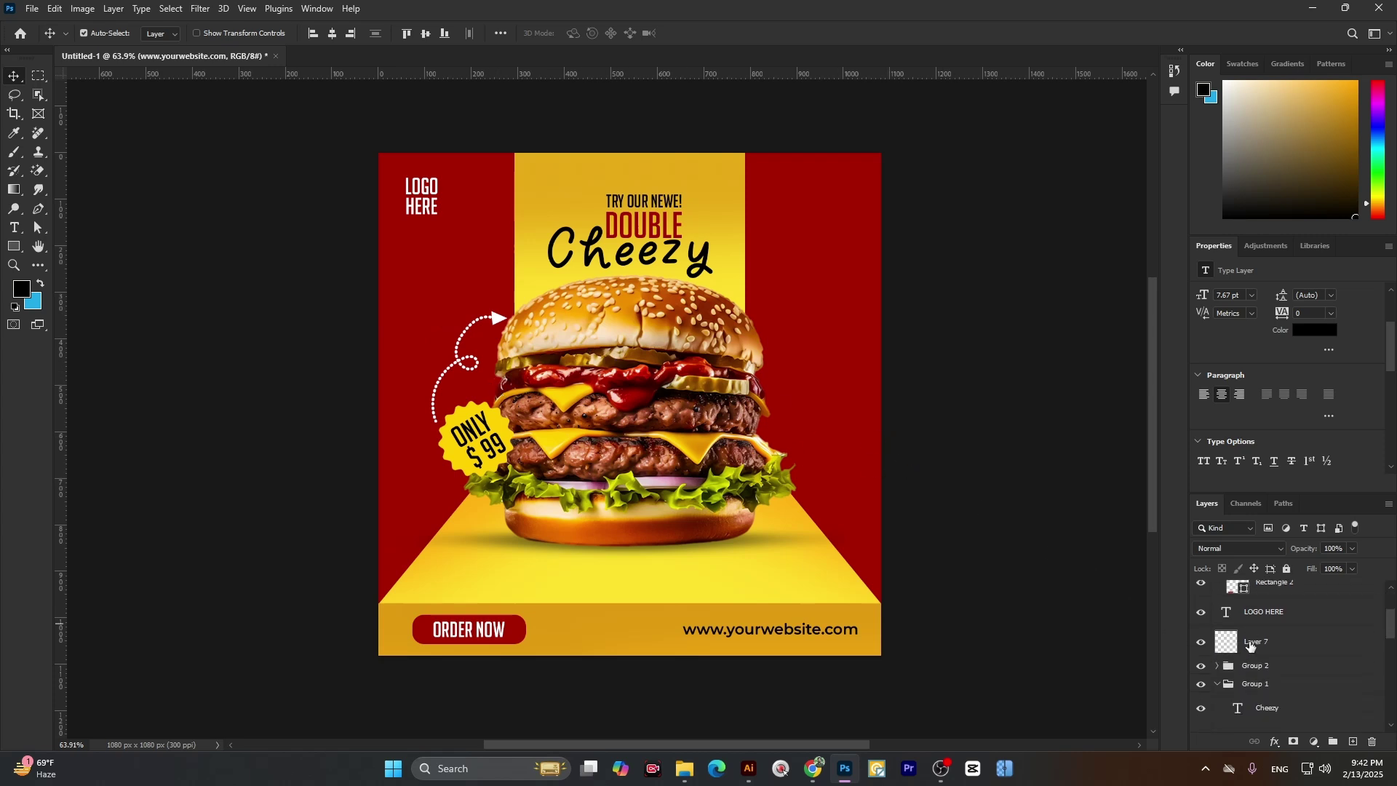
scroll(1254, 664, down, 8)
scroll(1254, 663, down, 3)
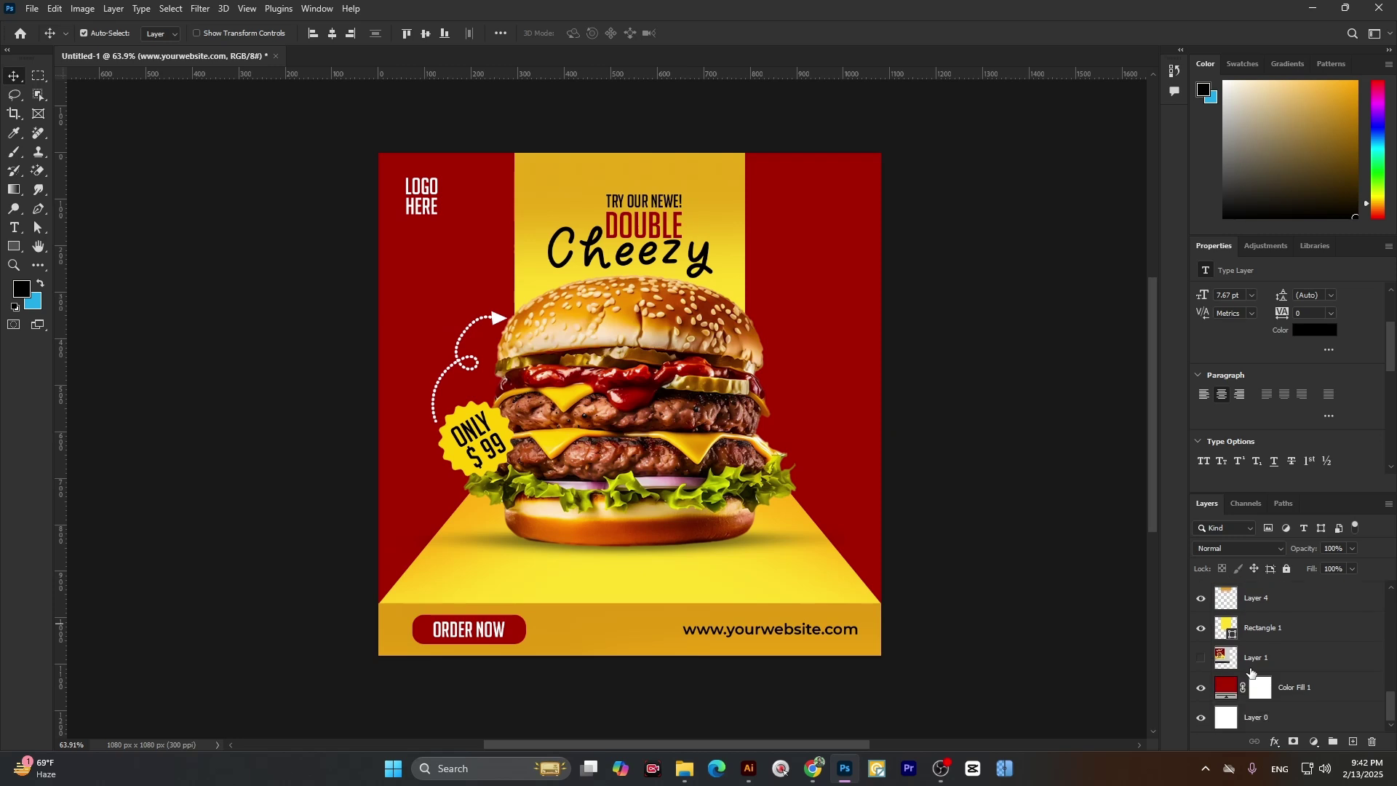
click(1292, 689)
click(1350, 741)
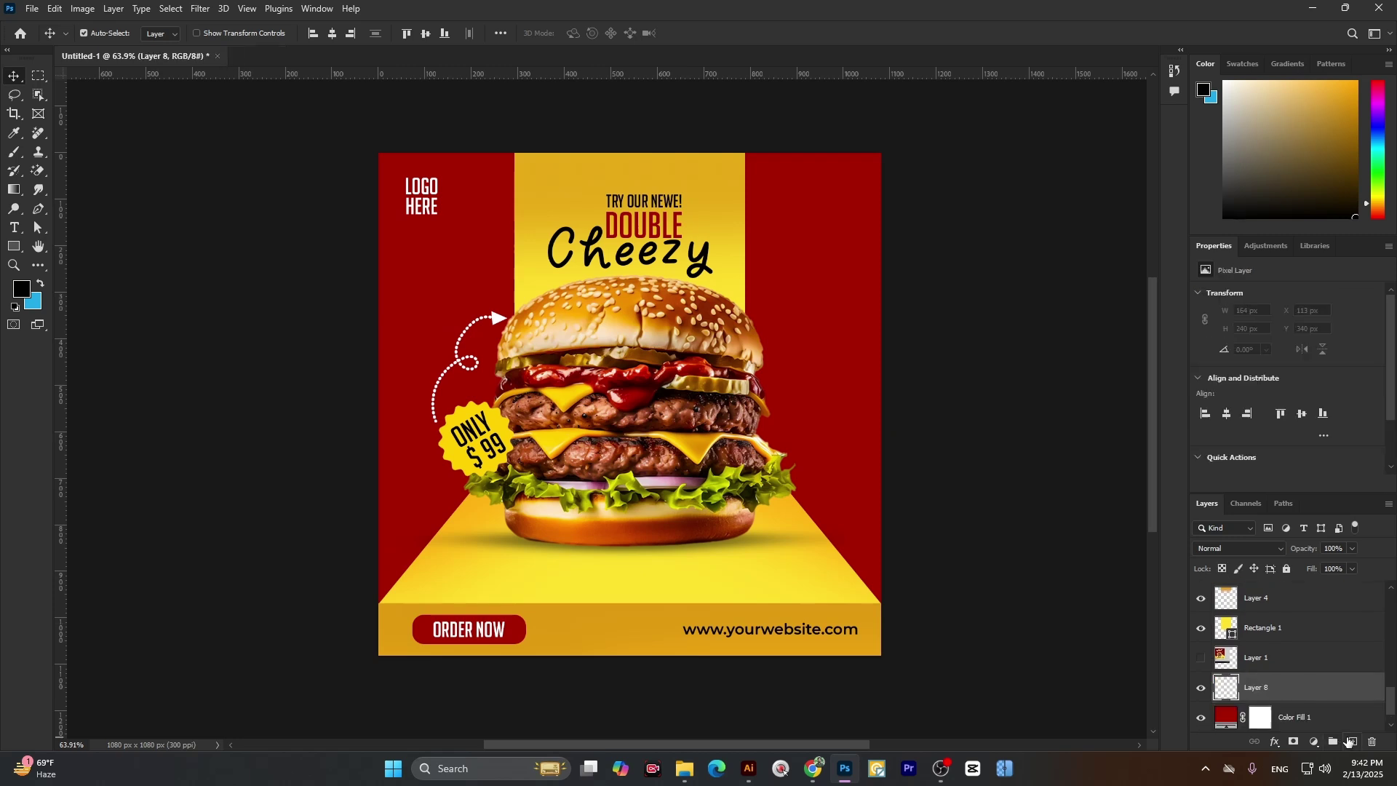
- Set the foreground color to near-white
click(20, 292)
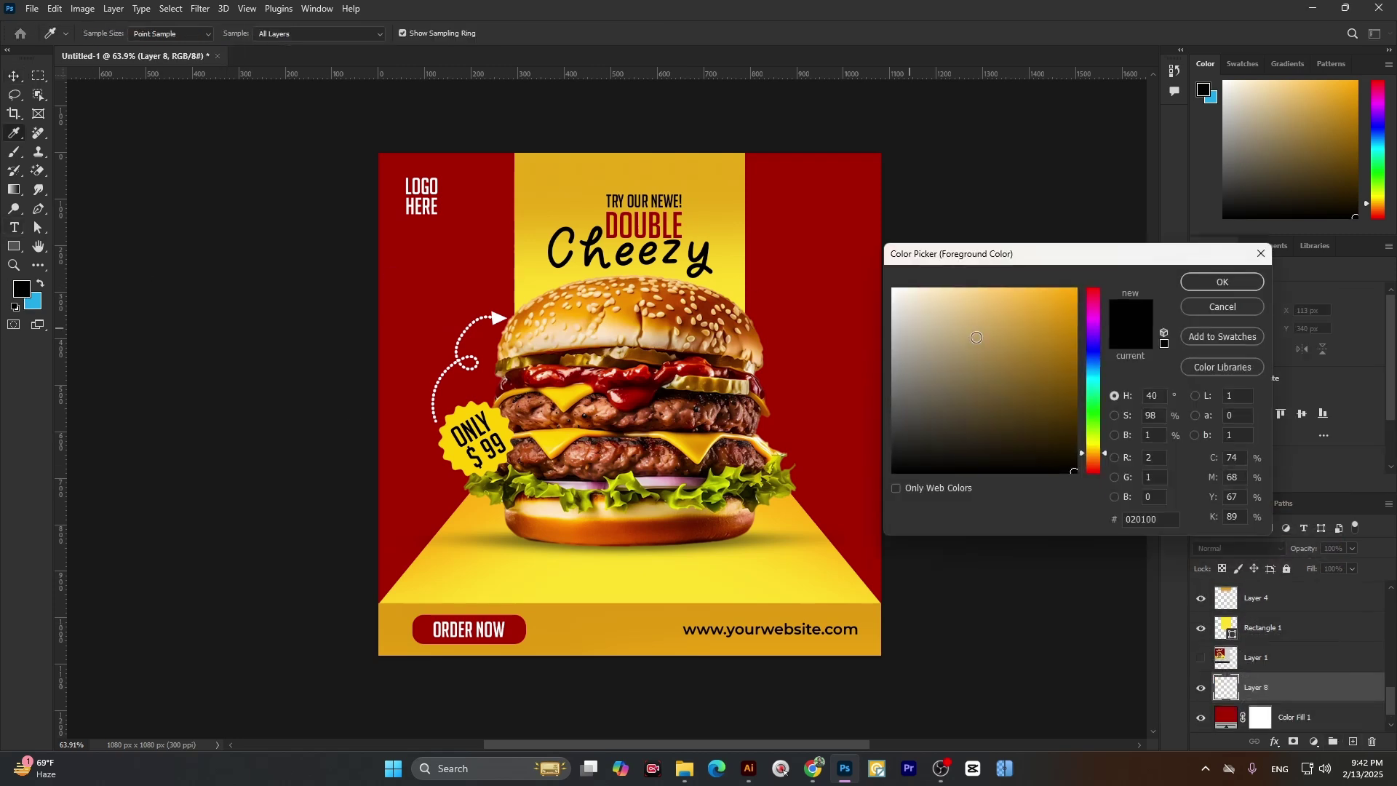
click(905, 289)
click(1209, 287)
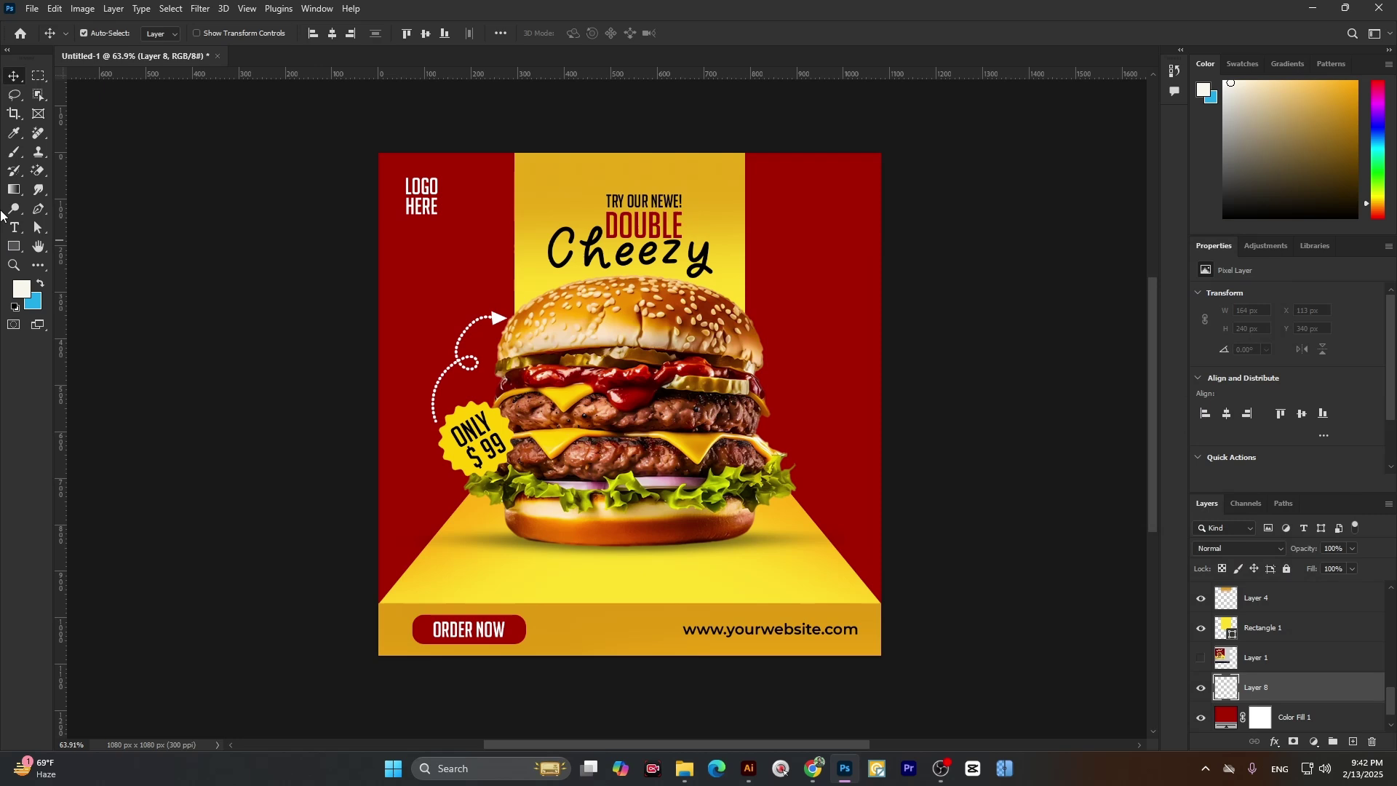
- Set up the Soft Round brush with 0% hardness and enlarge it to 1100 px
click(13, 152)
click(105, 35)
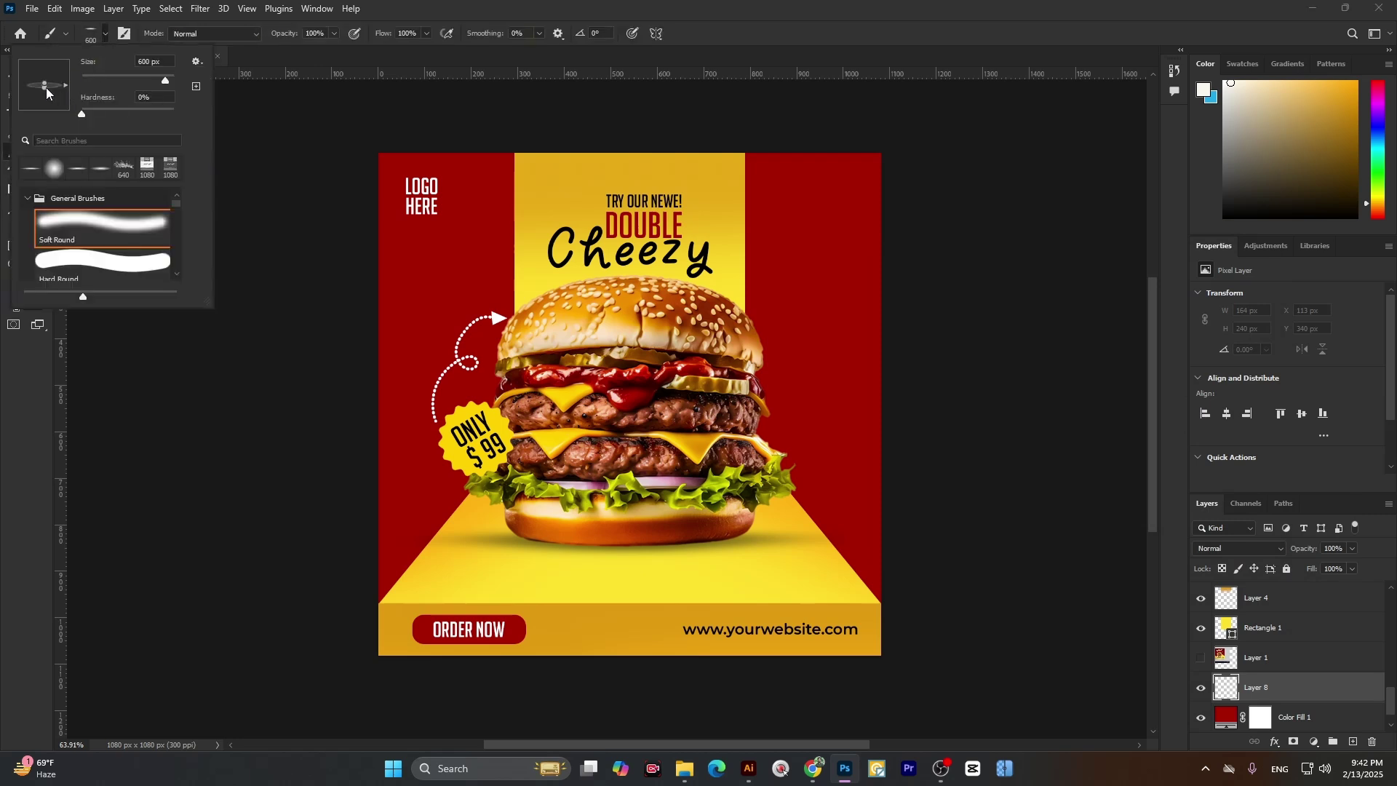
click(143, 381)
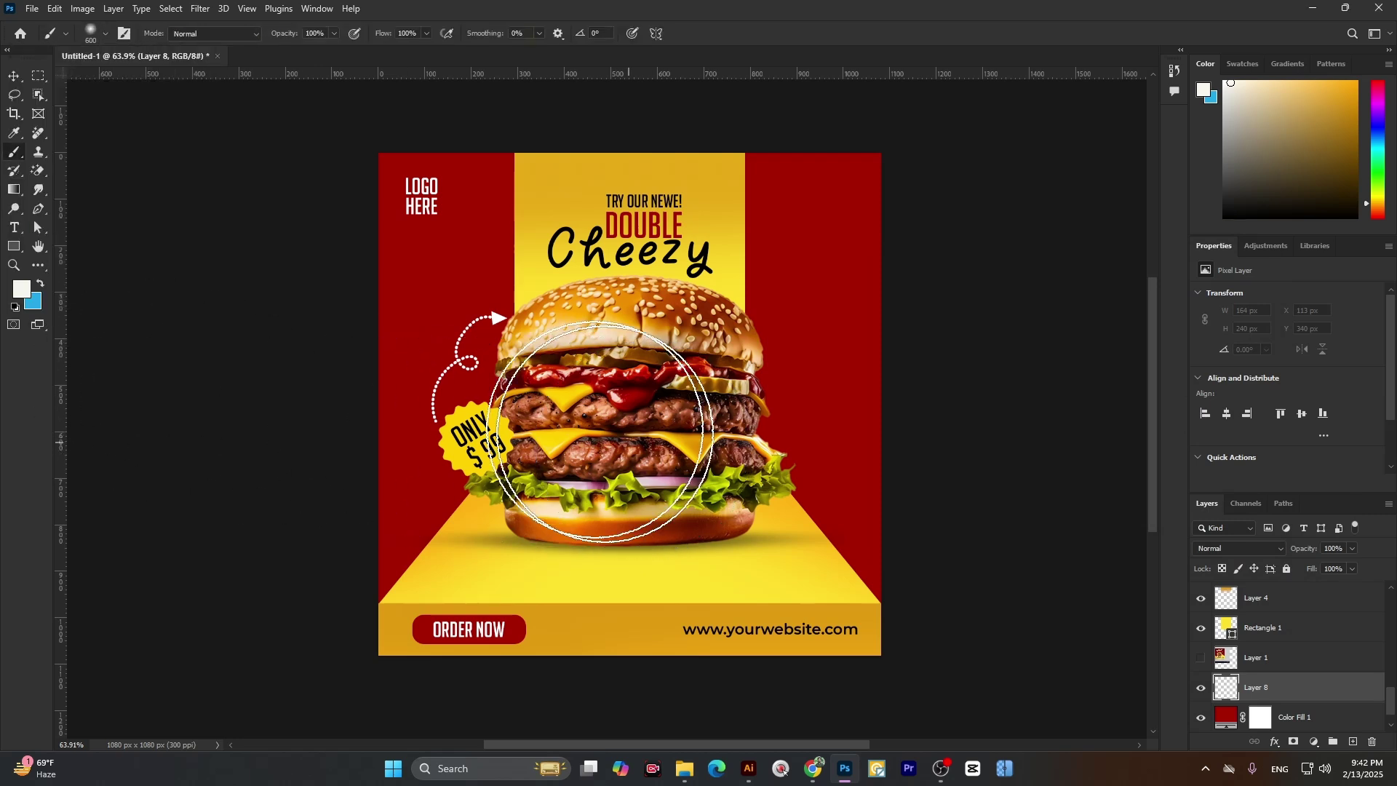
key(bracketright)
key(bracketright)
key(bracketright)
key(bracketright)
key(bracketright)
- Try a single near-white dab of glow behind the burger, and undo it
click(611, 402)
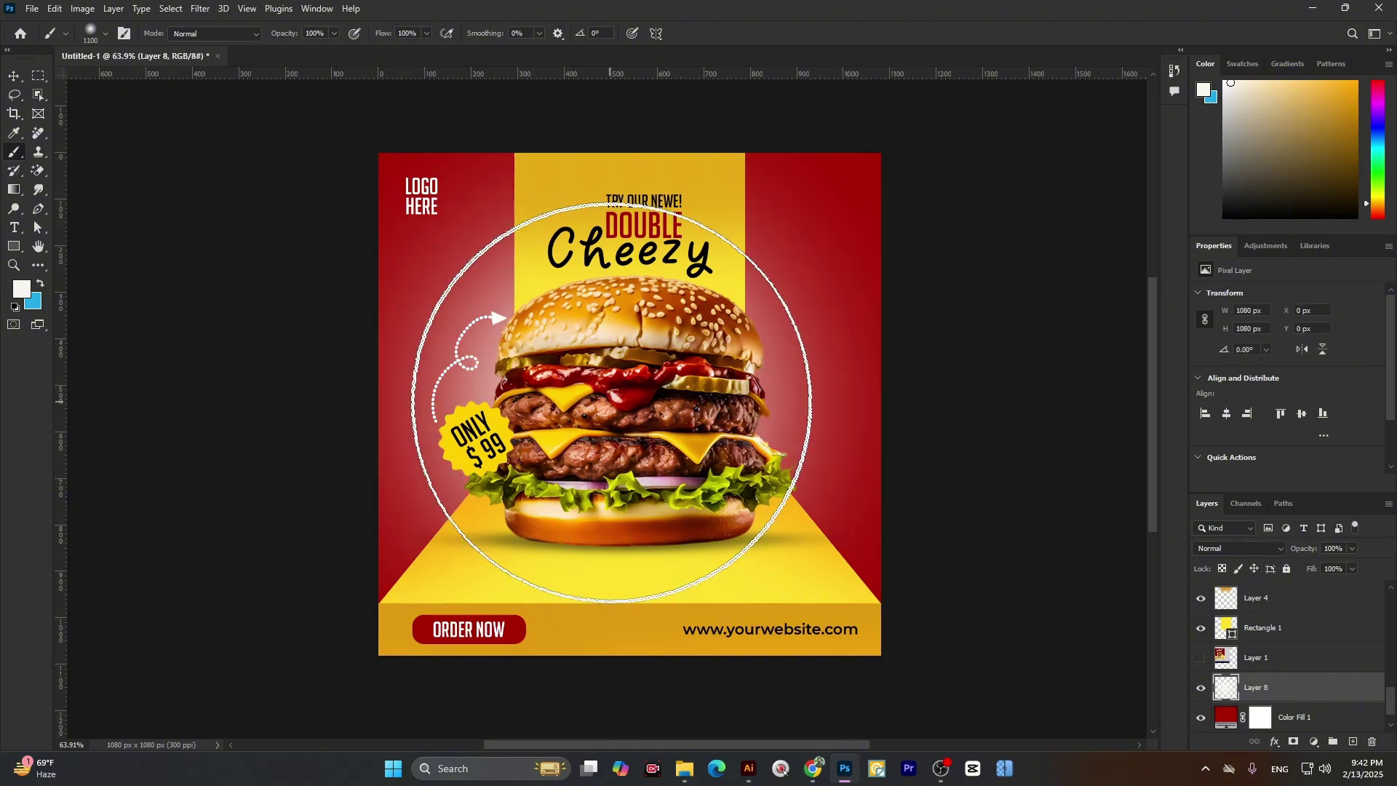
key(ctrl+z)
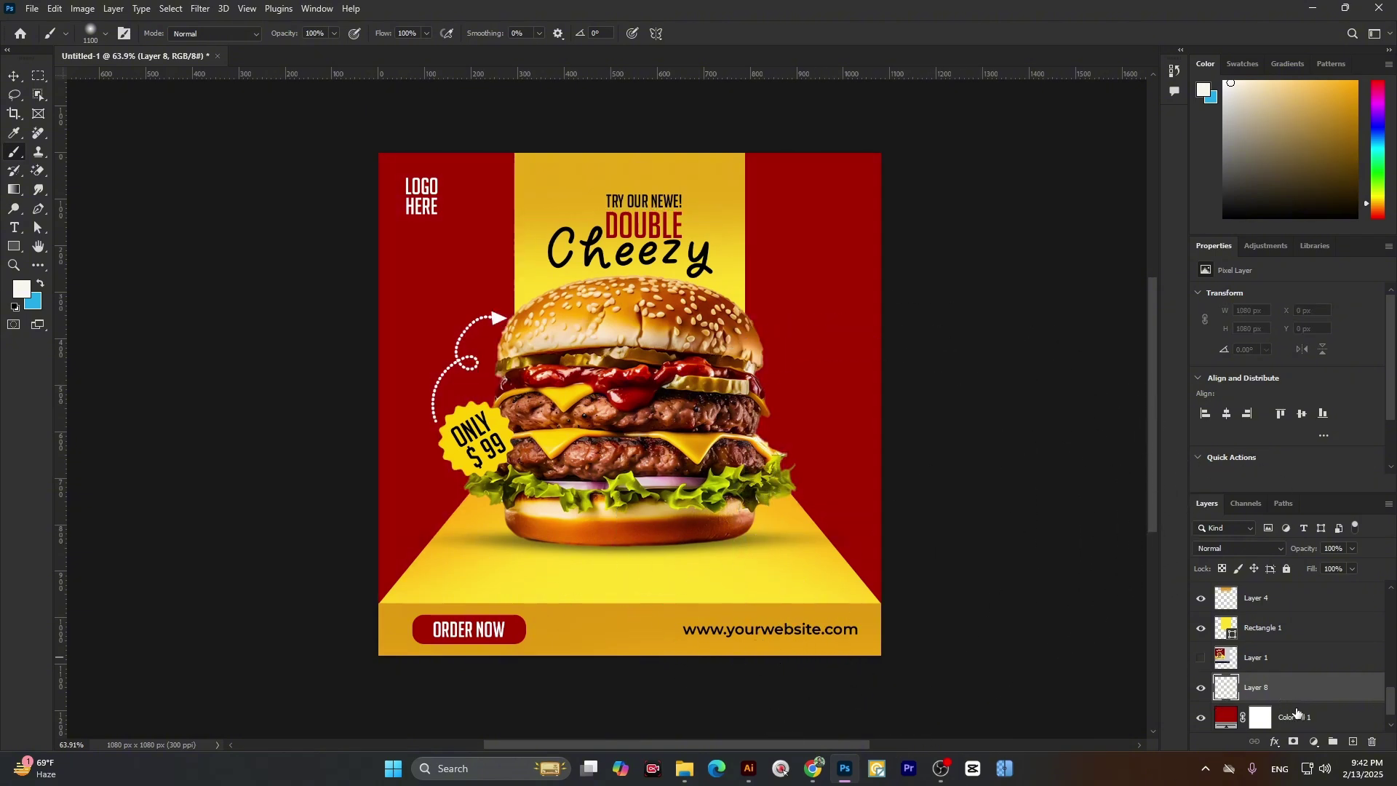
- Apply a bright red (#e13026) Color Overlay to the empty layer and brush a large soft glow behind the burger
click(1271, 741)
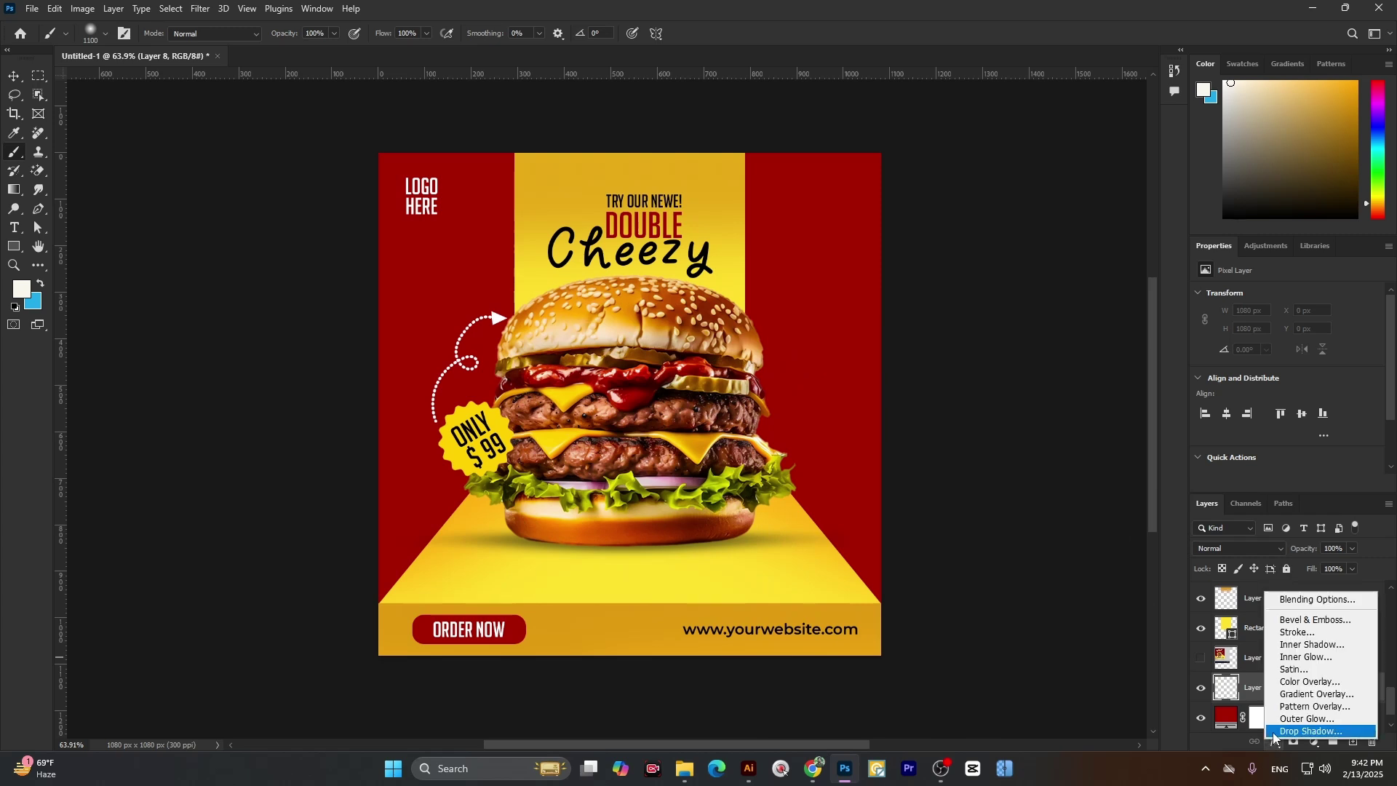
click(1297, 682)
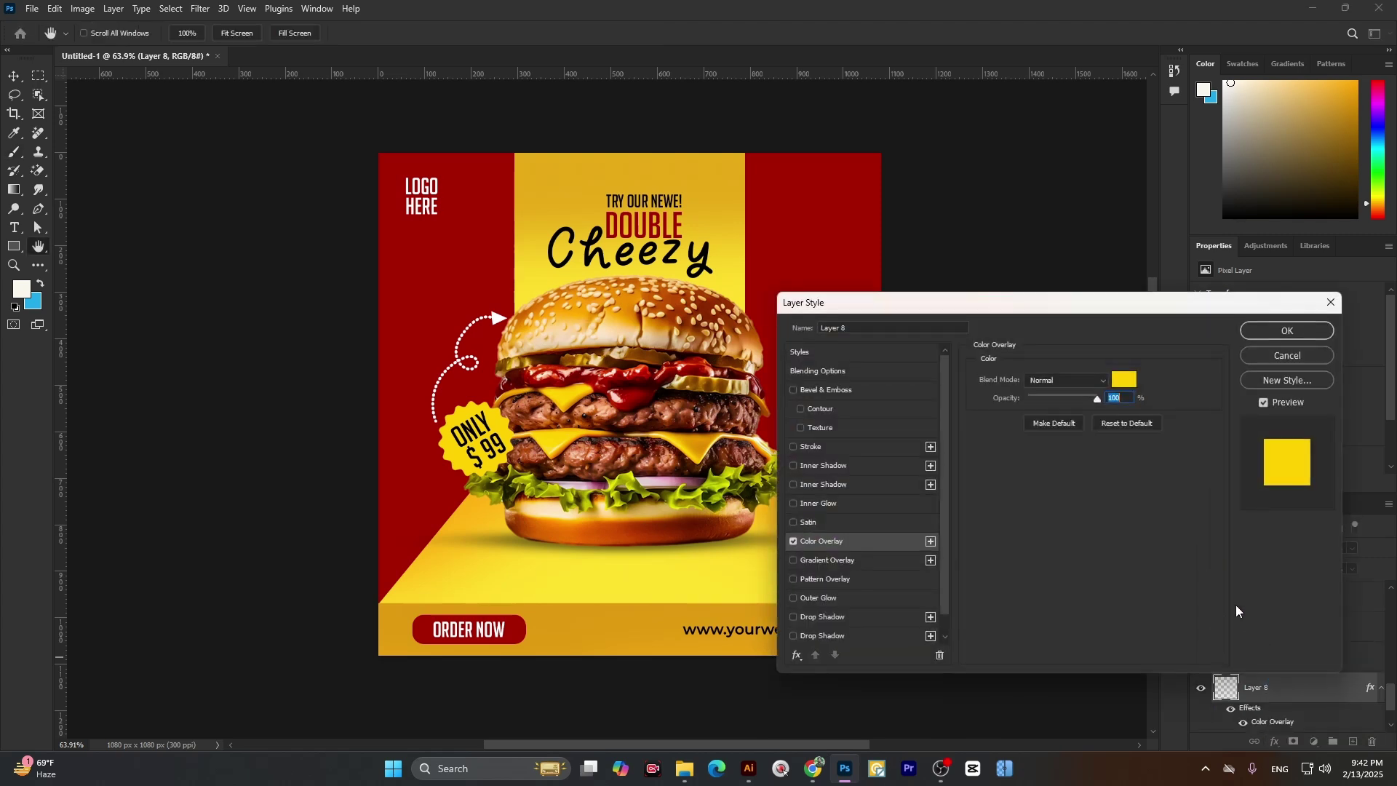
click(1127, 382)
click(415, 237)
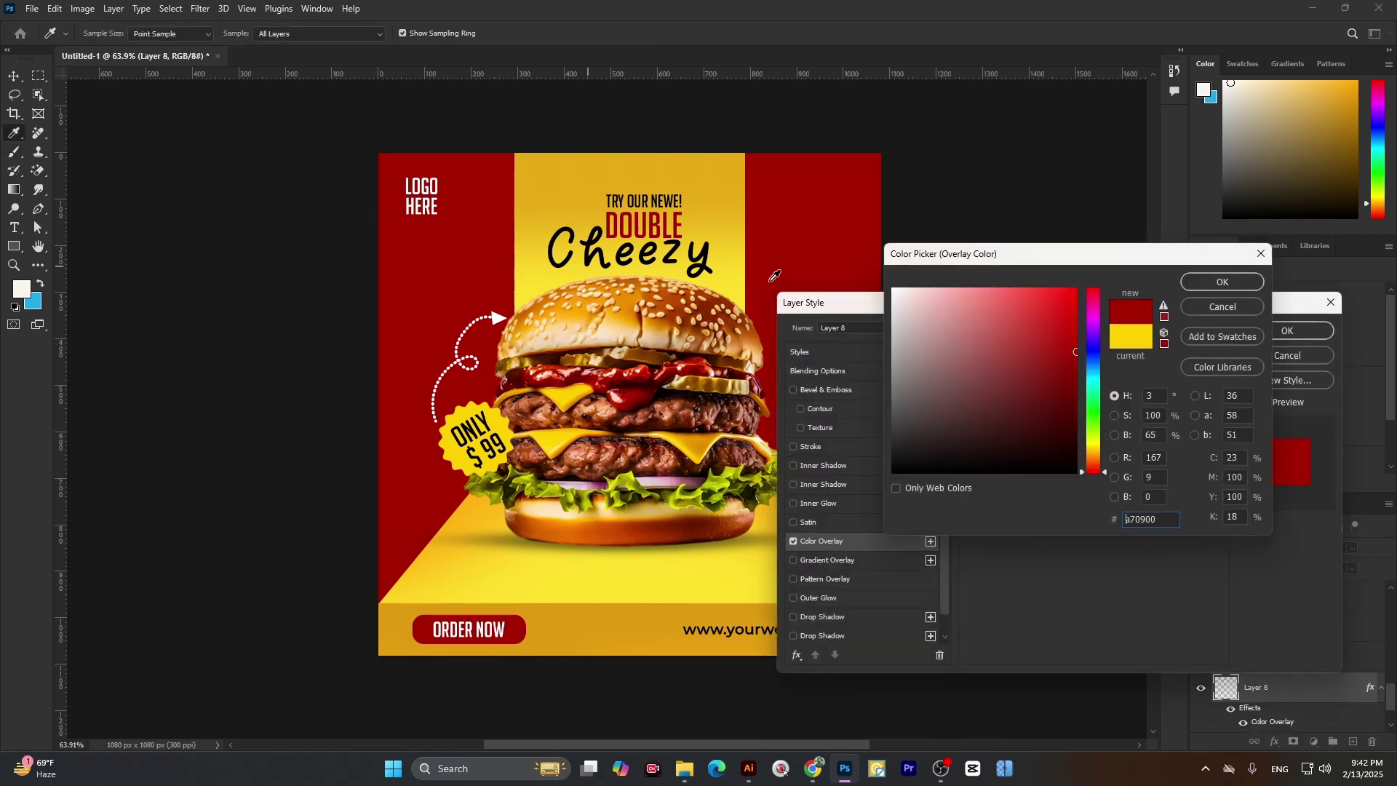
drag(1001, 327, 1045, 311)
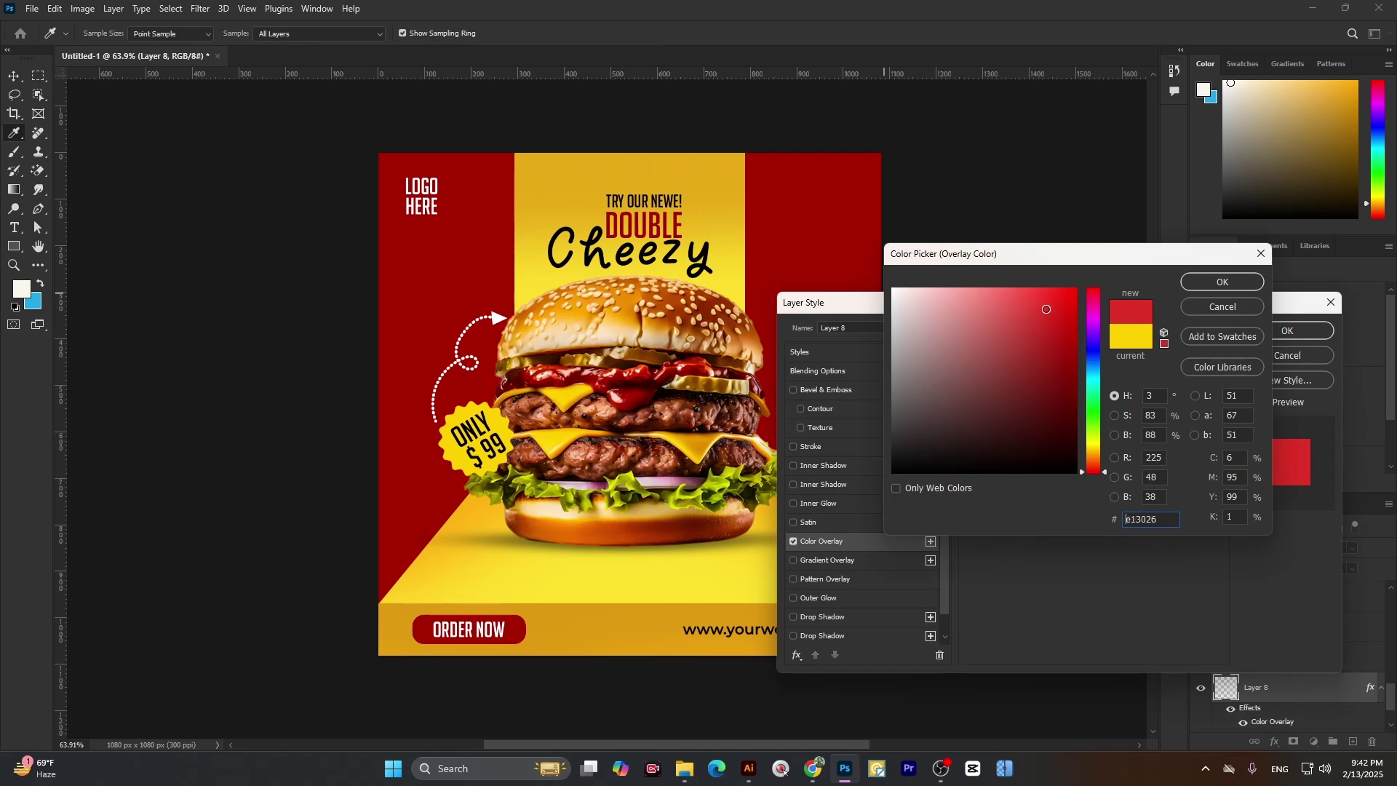
click(1222, 282)
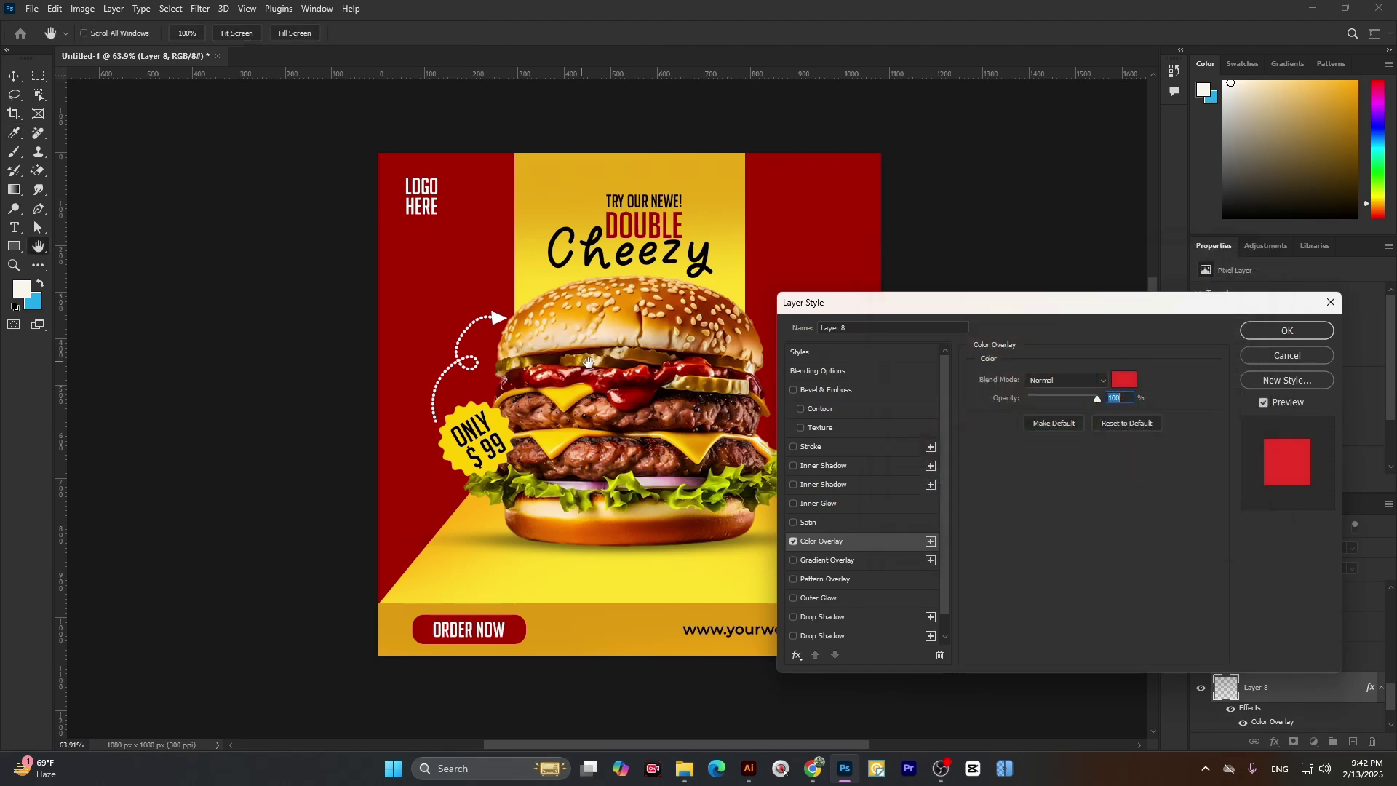
click(1254, 325)
key(b)
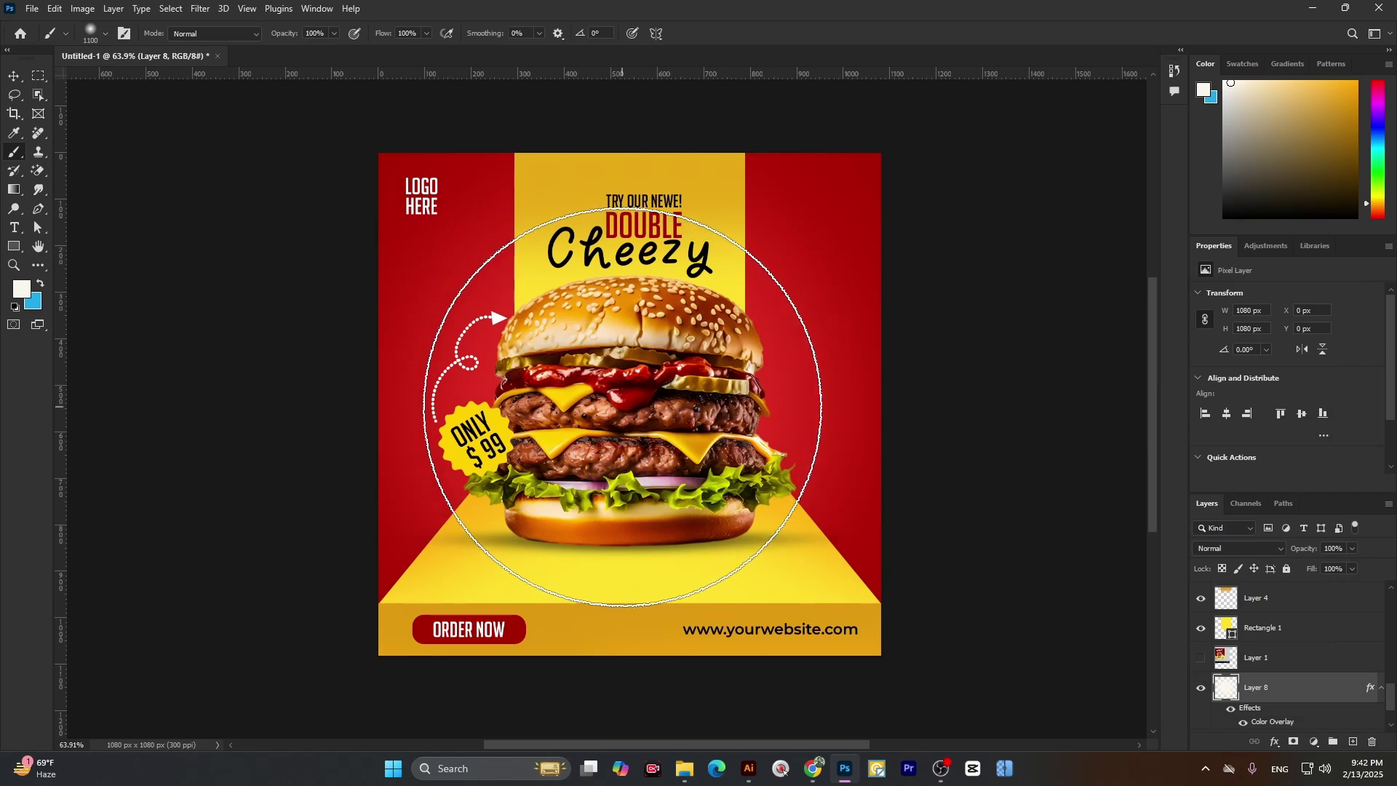
- Examine the red background glow and the overall poster from near and far
scroll(646, 460, down, 3)
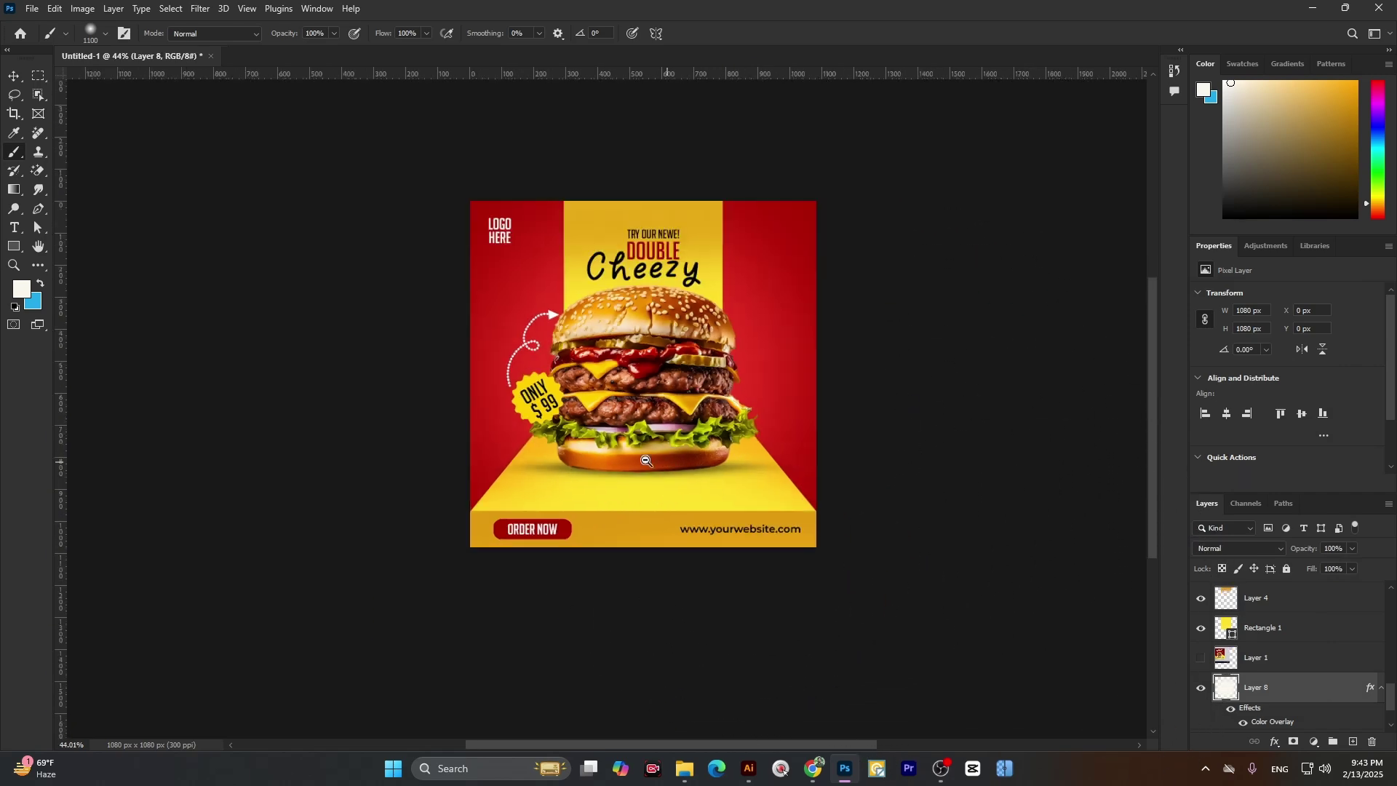
scroll(646, 461, up, 4)
scroll(655, 408, down, 3)
scroll(662, 376, up, 2)
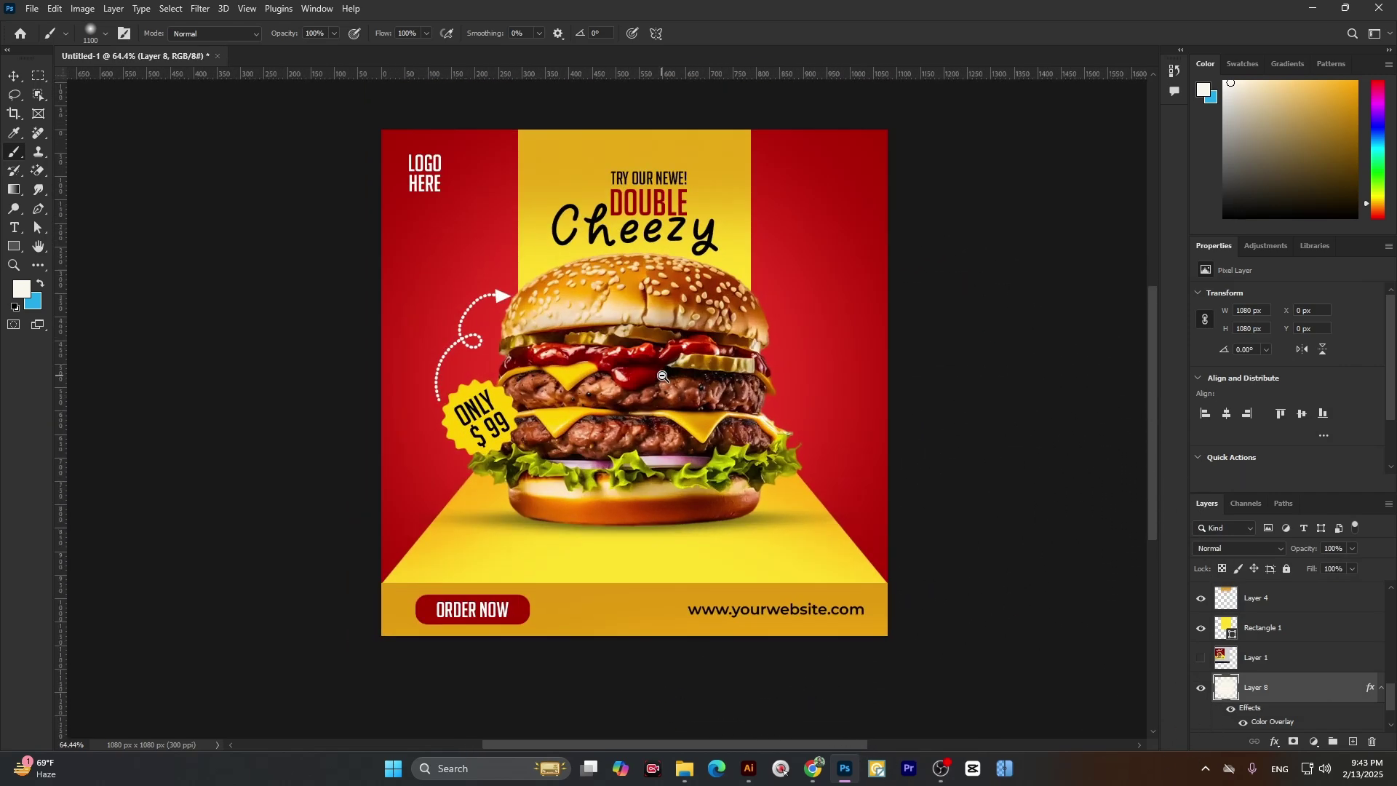
scroll(662, 375, down, 3)
scroll(662, 364, up, 3)
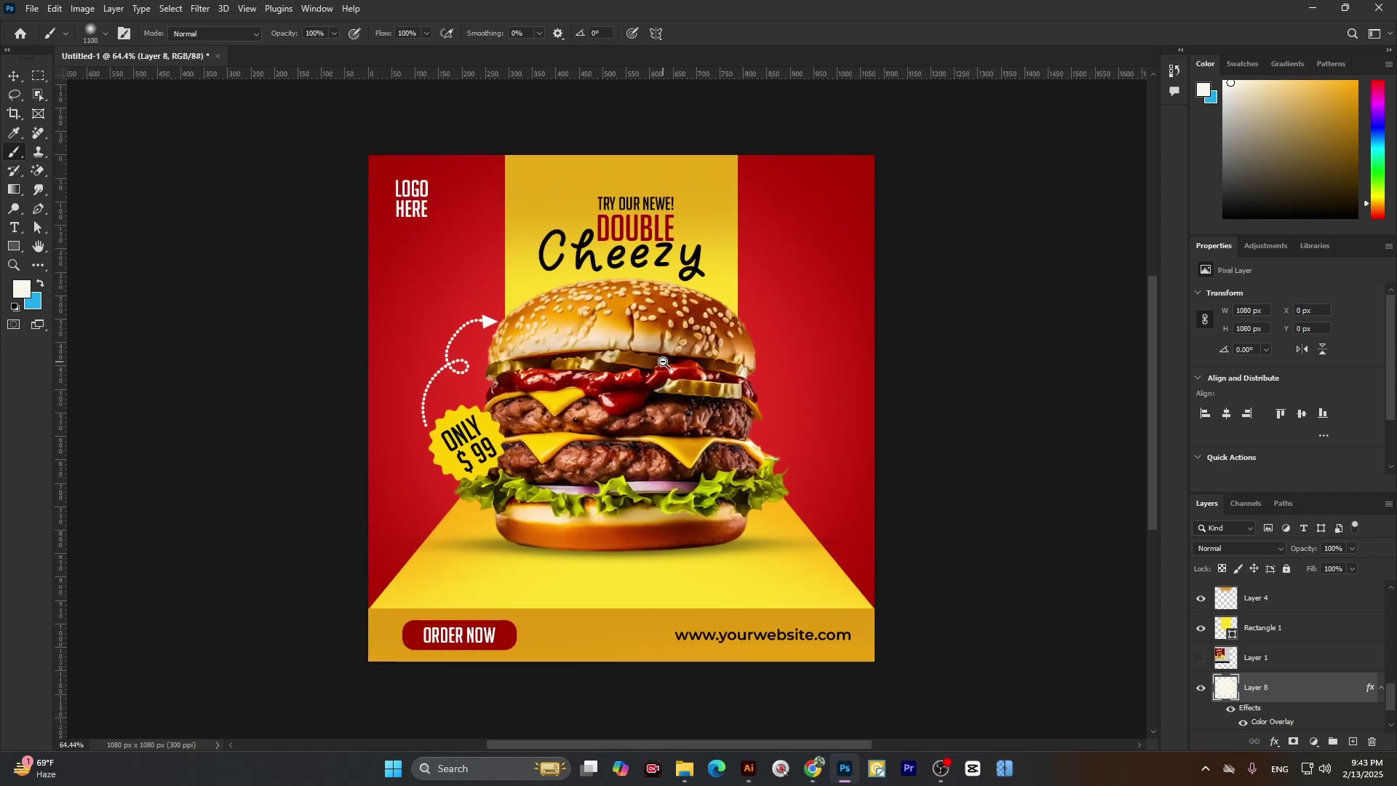
click(14, 76)
scroll(531, 291, down, 3)
scroll(584, 352, up, 3)
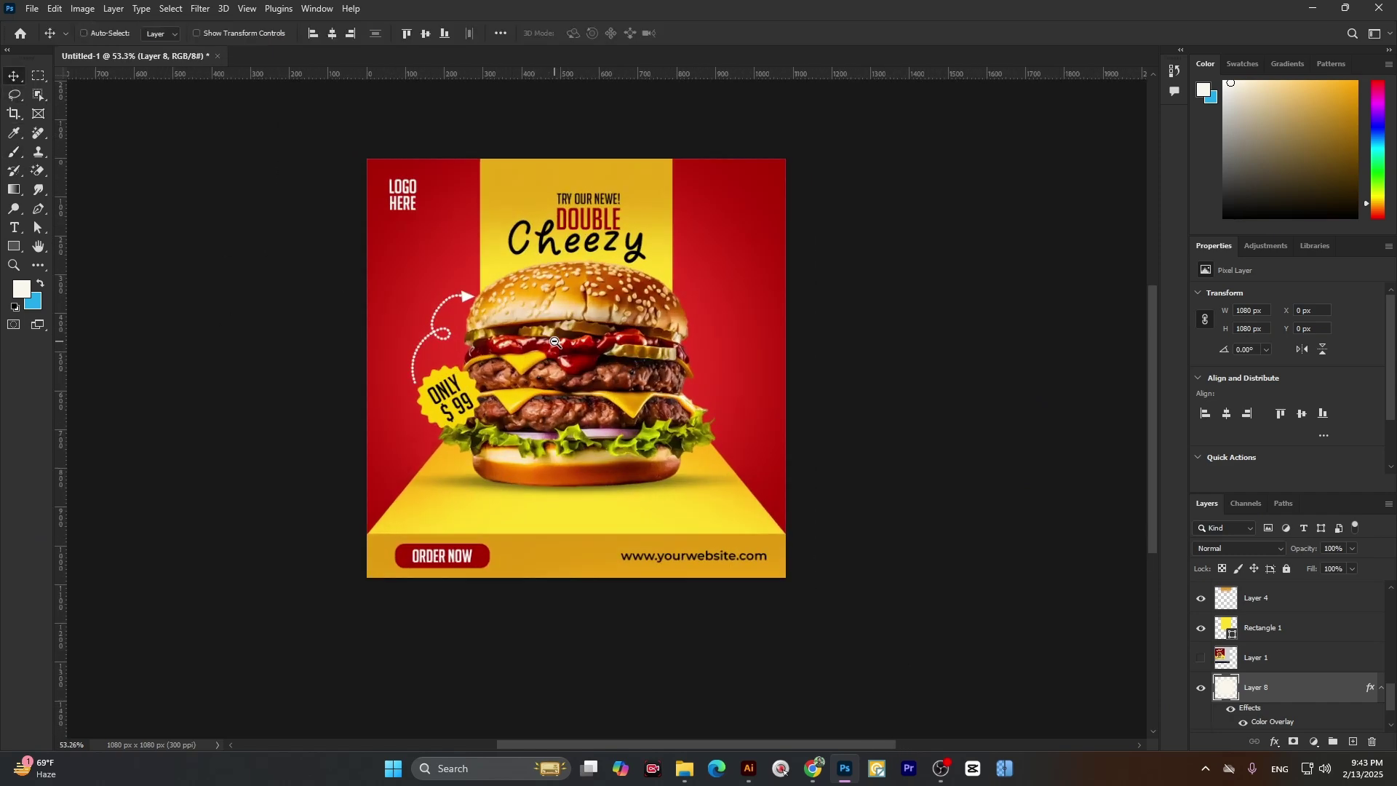
scroll(584, 351, up, 3)
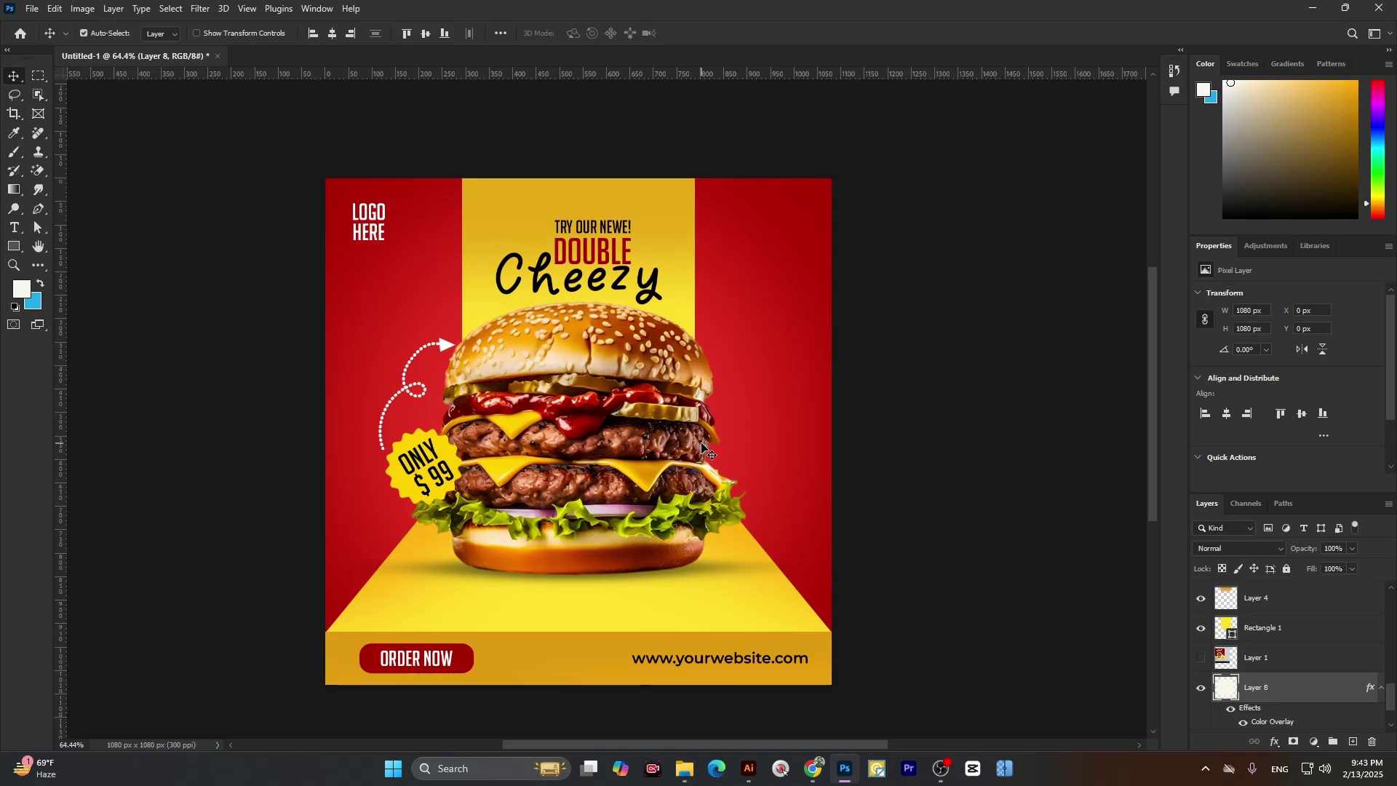
- Switch to Chrome and search Google Images for "burger coloring page"
click(814, 768)
click(138, 46)
text(ber)
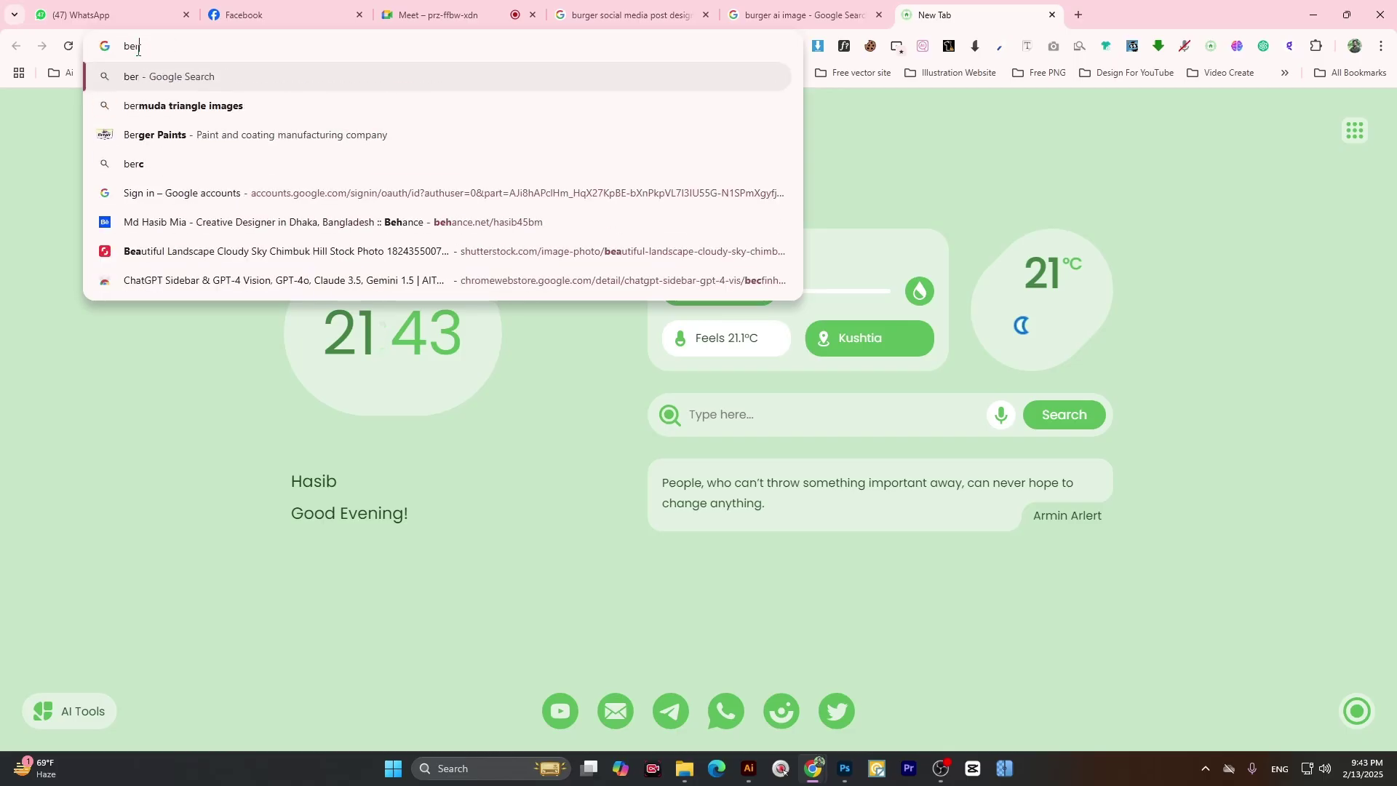
text(ger colorin)
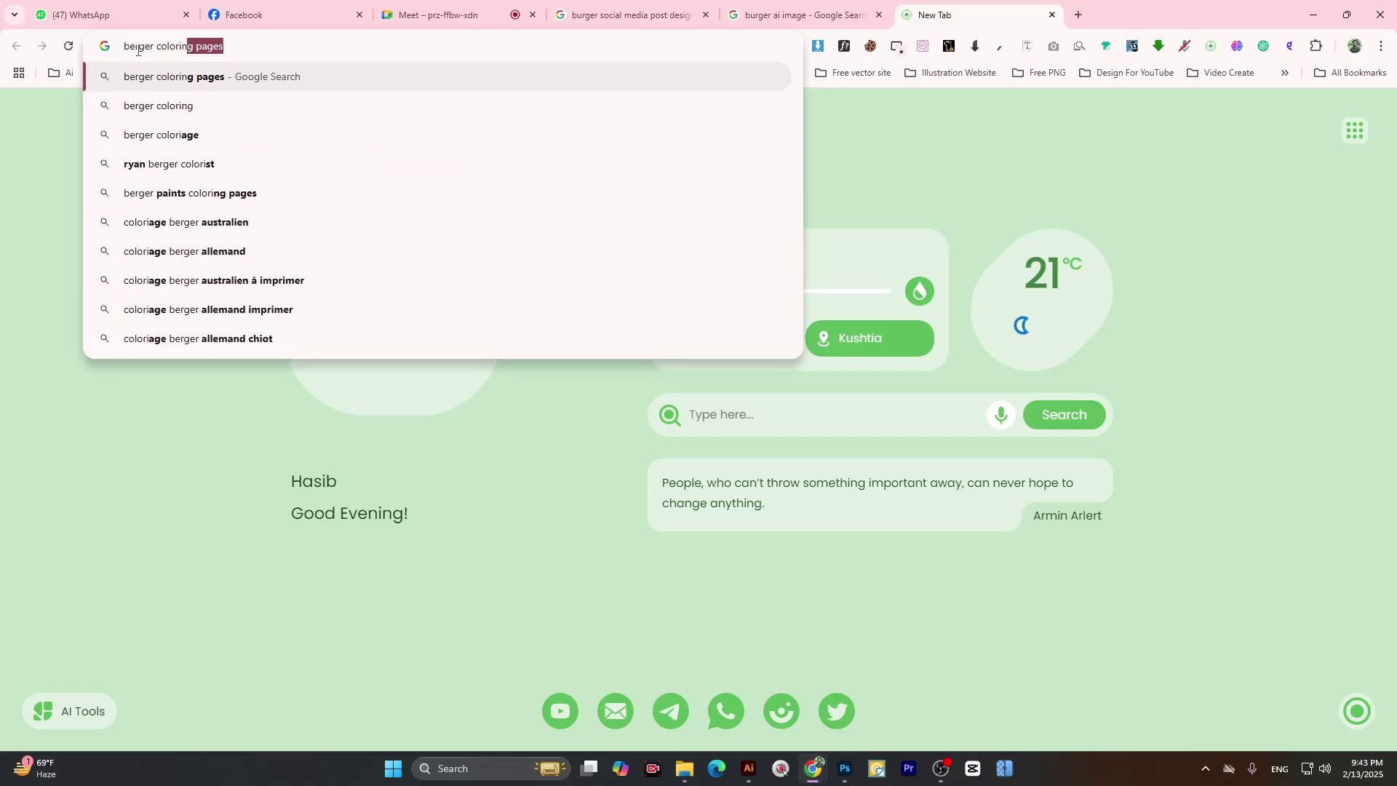
text(g page)
key(Return)
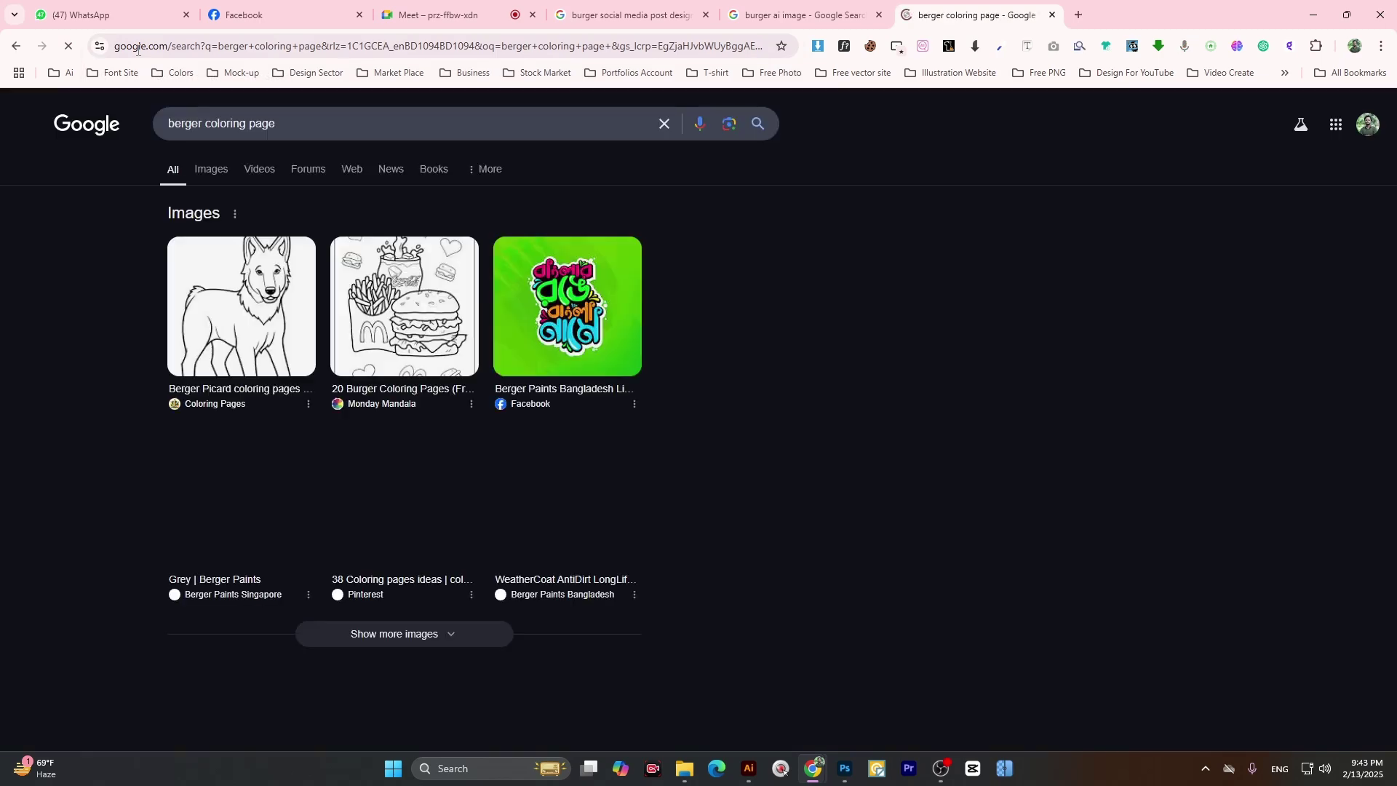
click(183, 122)
key(BackSpace)
text(u)
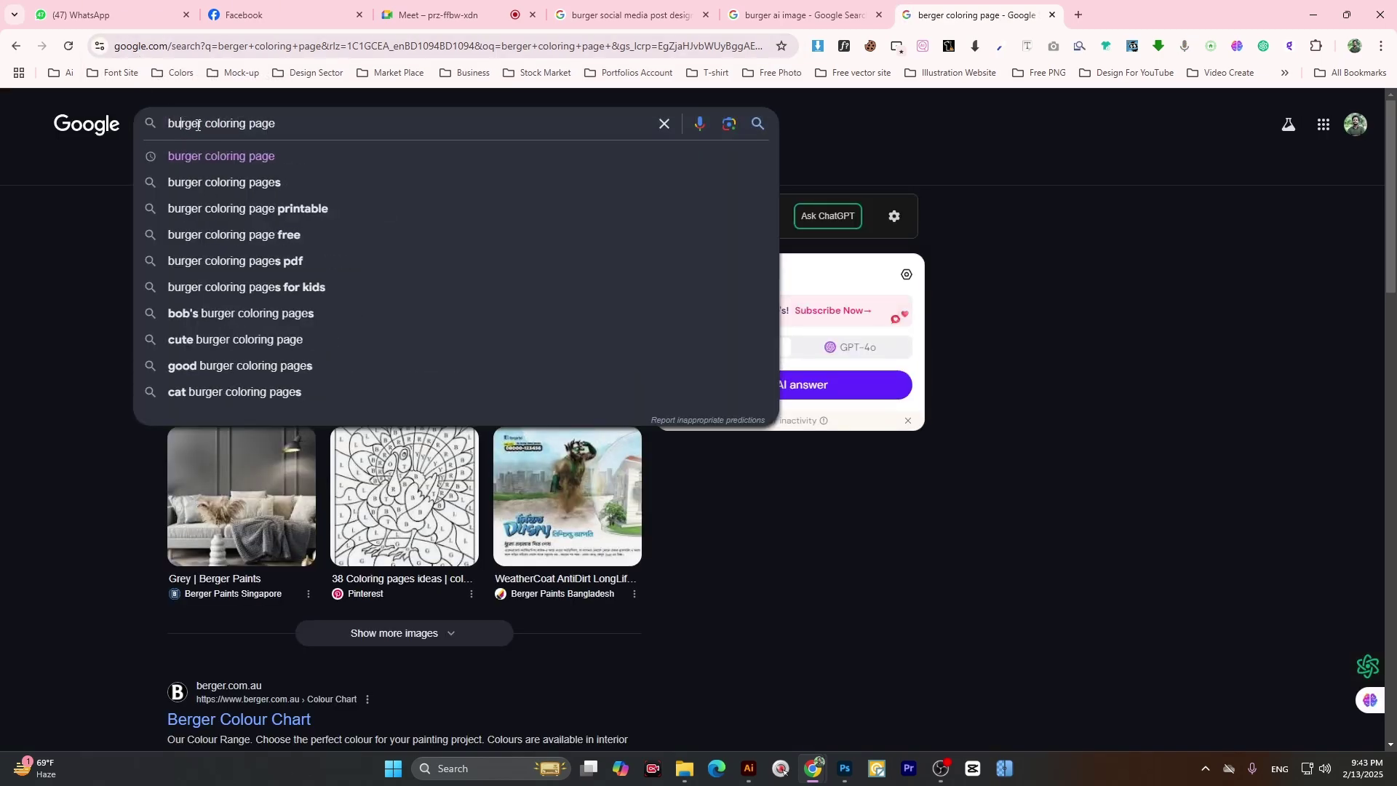
key(Return)
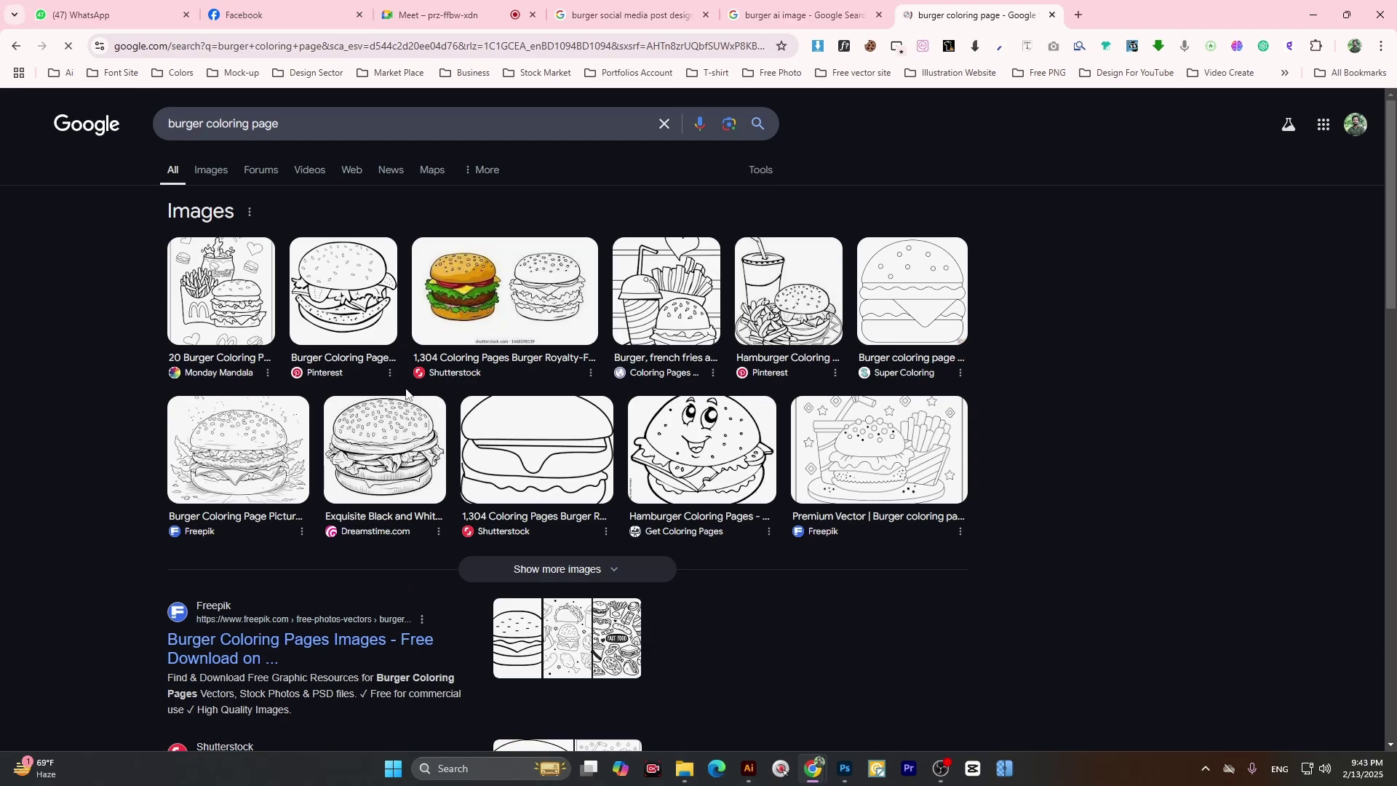
click(211, 169)
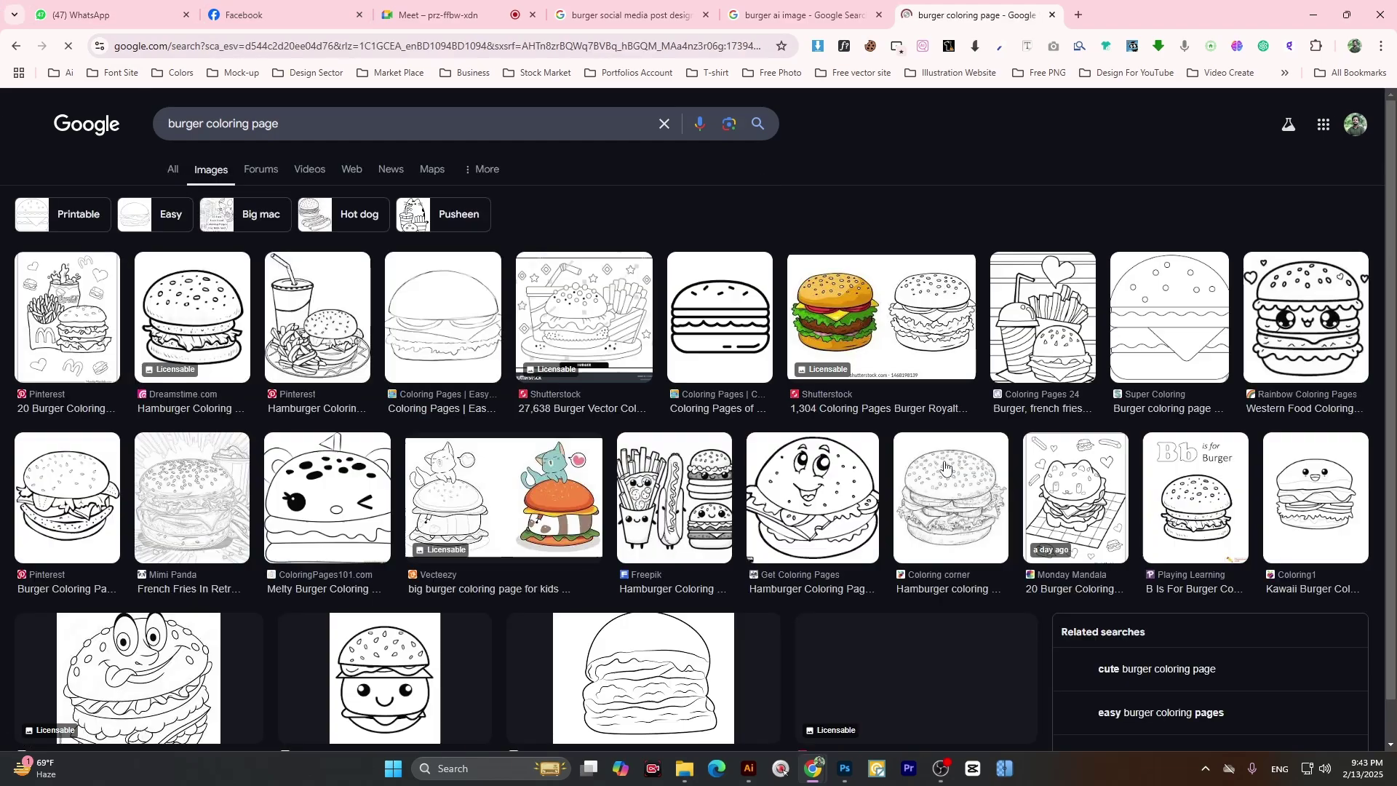
- Preview the Freepik cute kawaii animal burger coloring page and look through further burger line-art results
scroll(516, 486, down, 9)
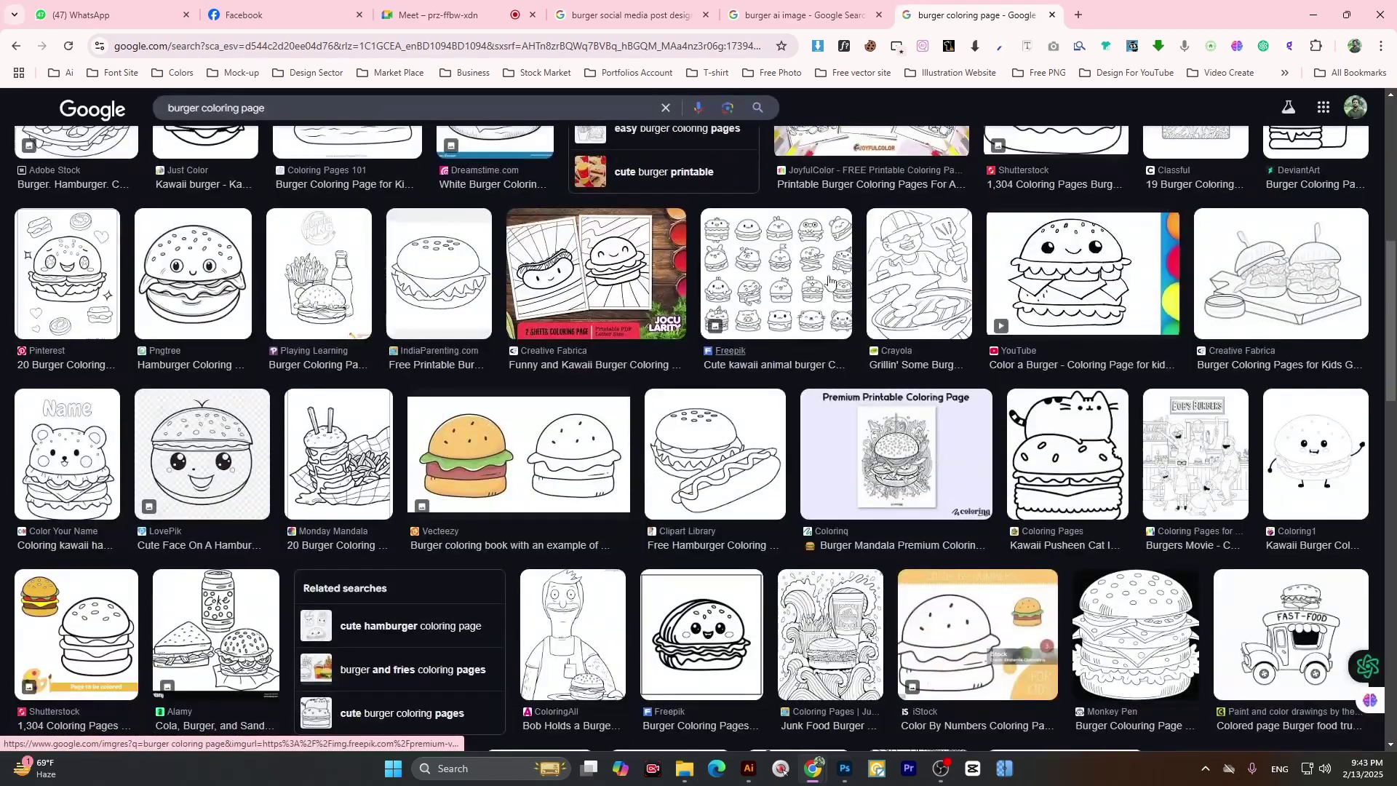
click(832, 277)
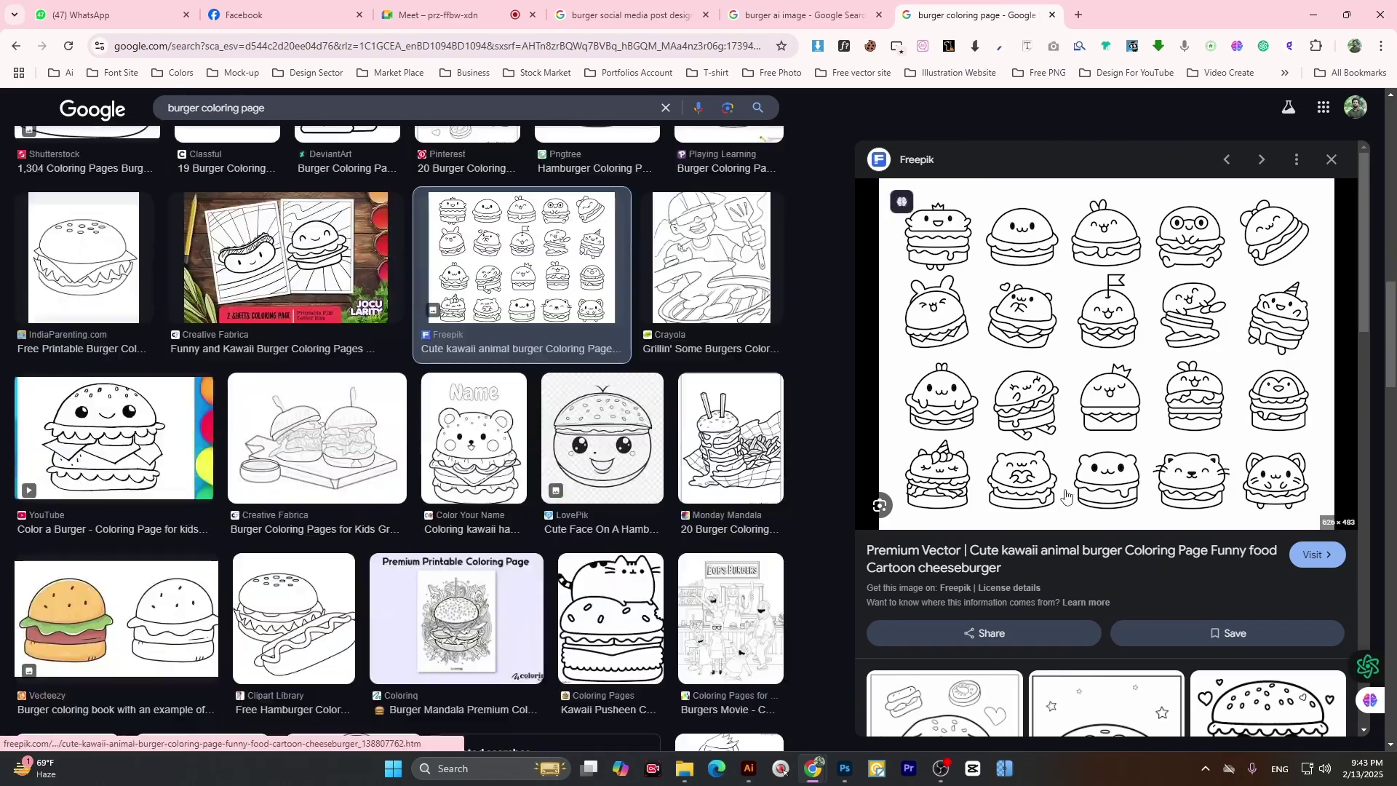
scroll(1012, 513, down, 5)
scroll(345, 501, down, 10)
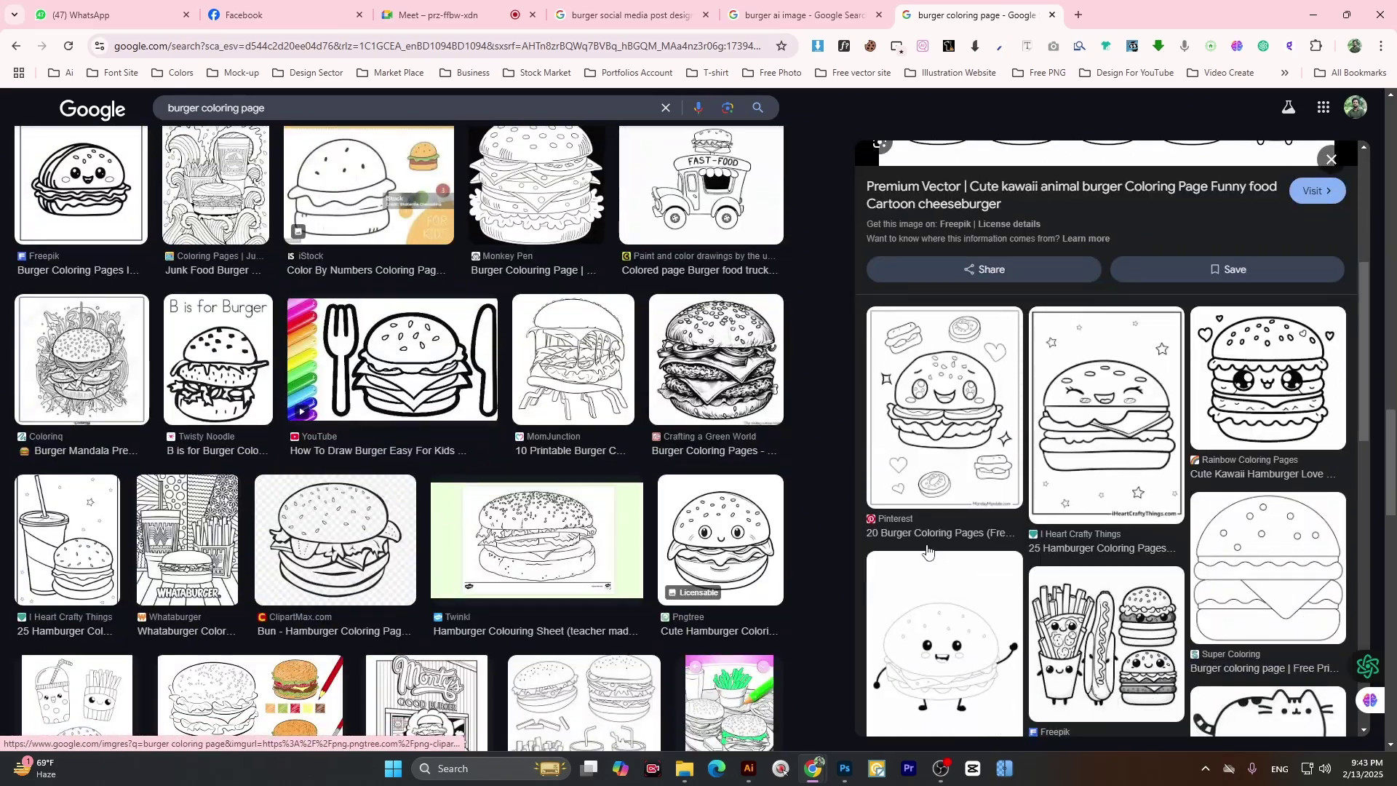
scroll(345, 501, down, 15)
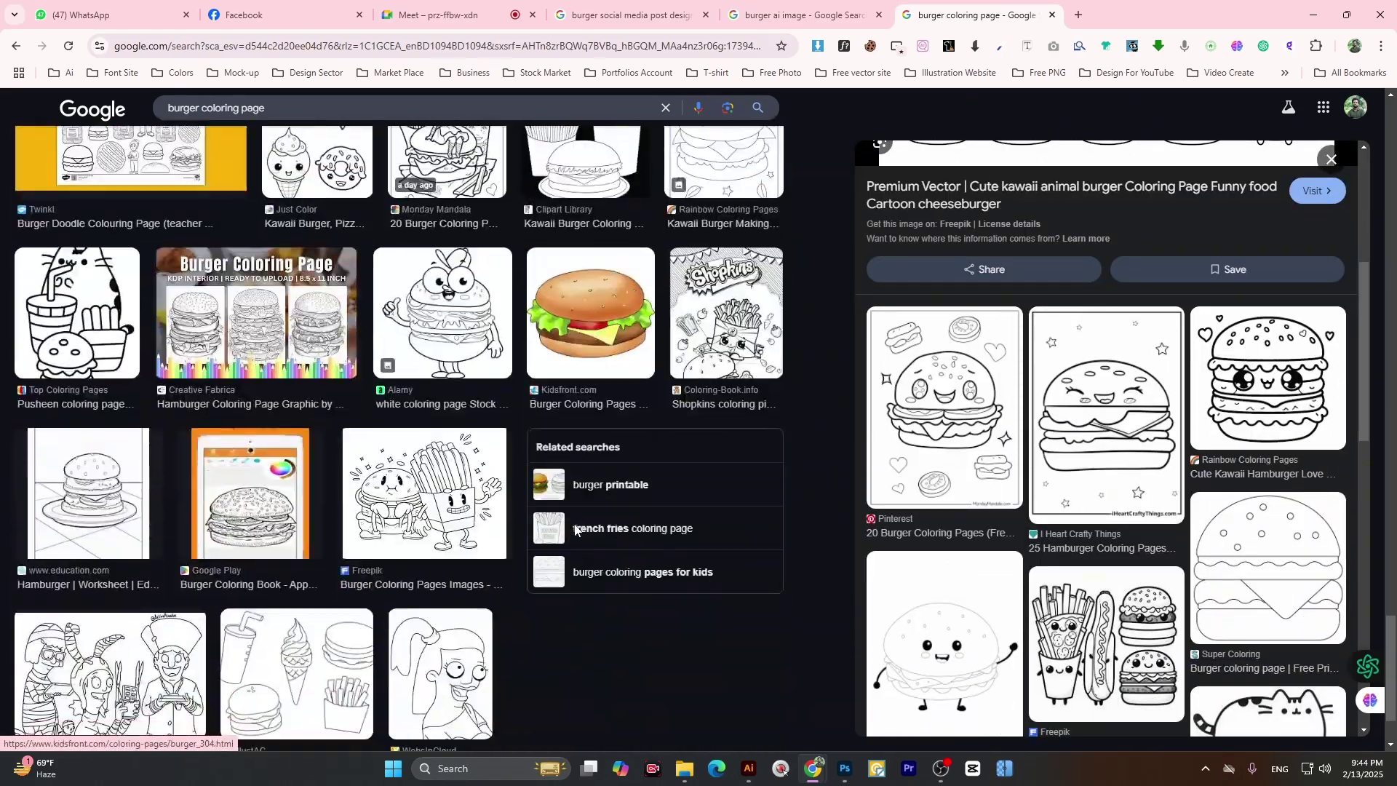
scroll(575, 531, down, 15)
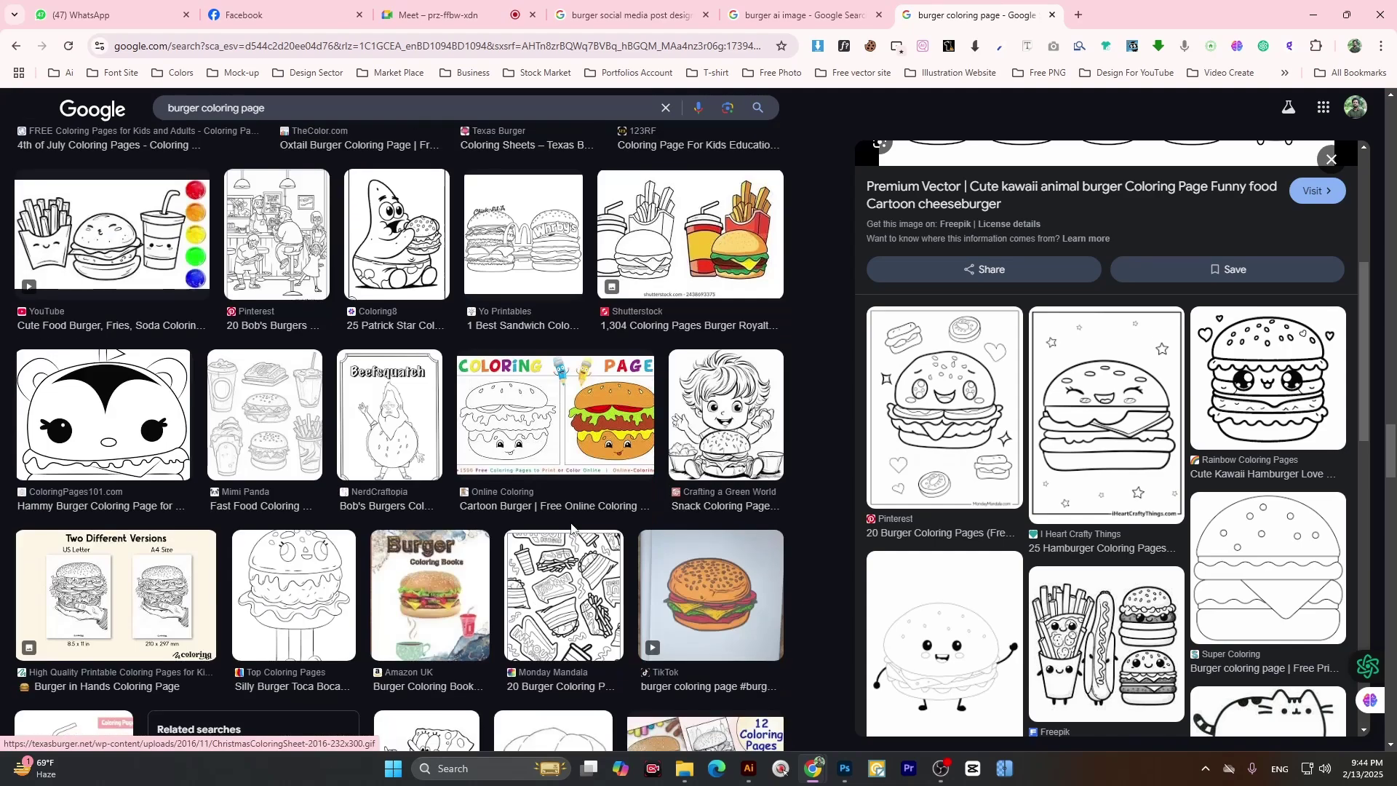
scroll(575, 531, down, 15)
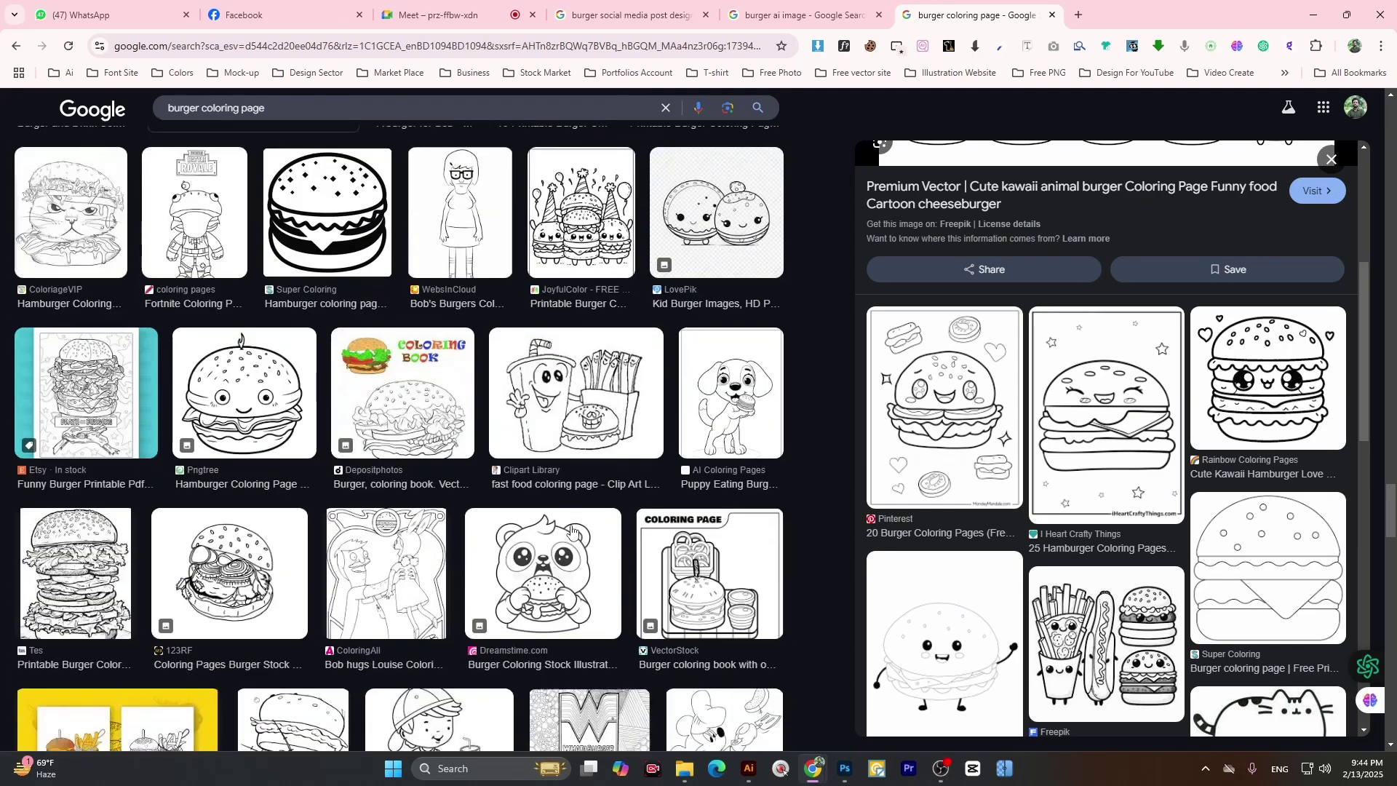
scroll(571, 531, down, 5)
scroll(1126, 351, up, 5)
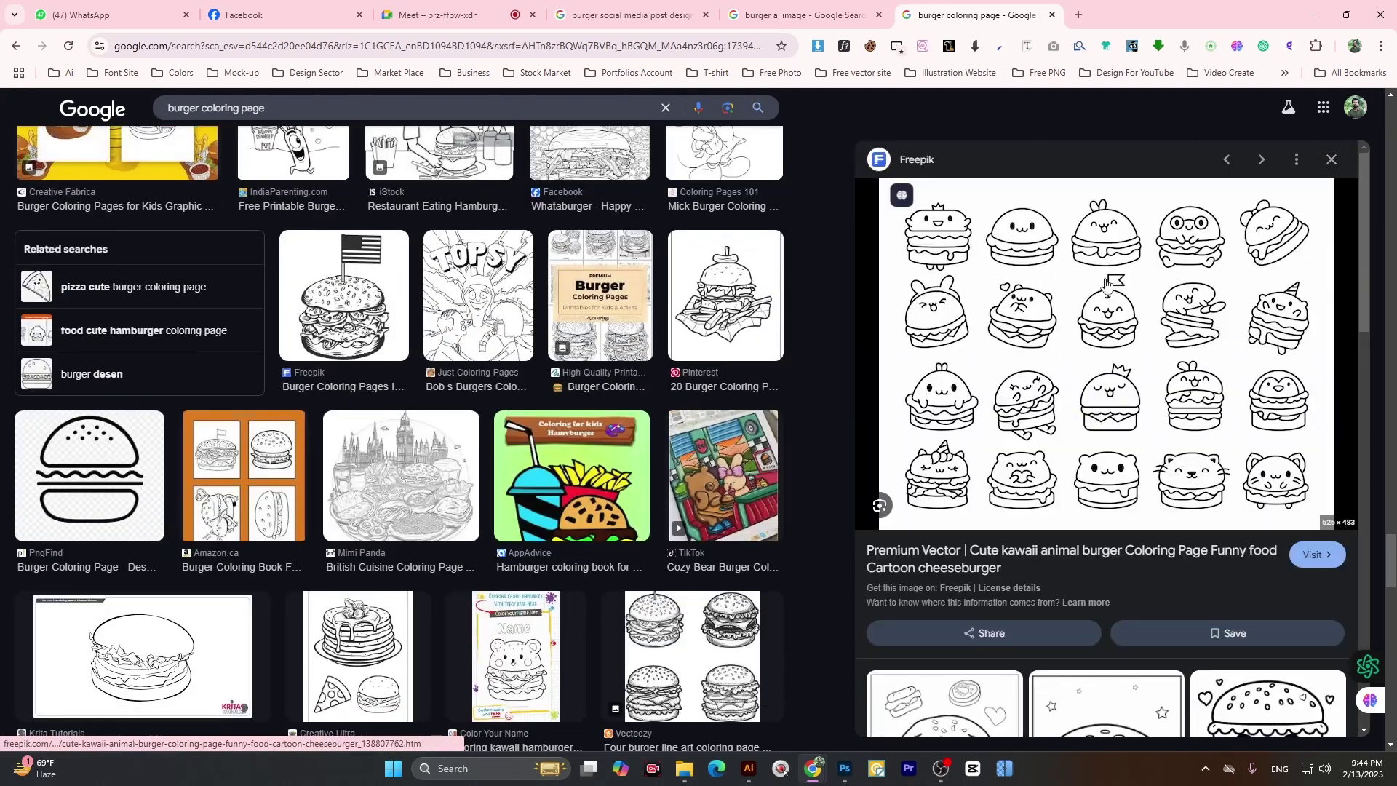
- Copy the previewed kawaii burger image and paste it into the Photoshop poster directly above the red glow layer
right_click(1126, 350)
click(870, 505)
click(844, 768)
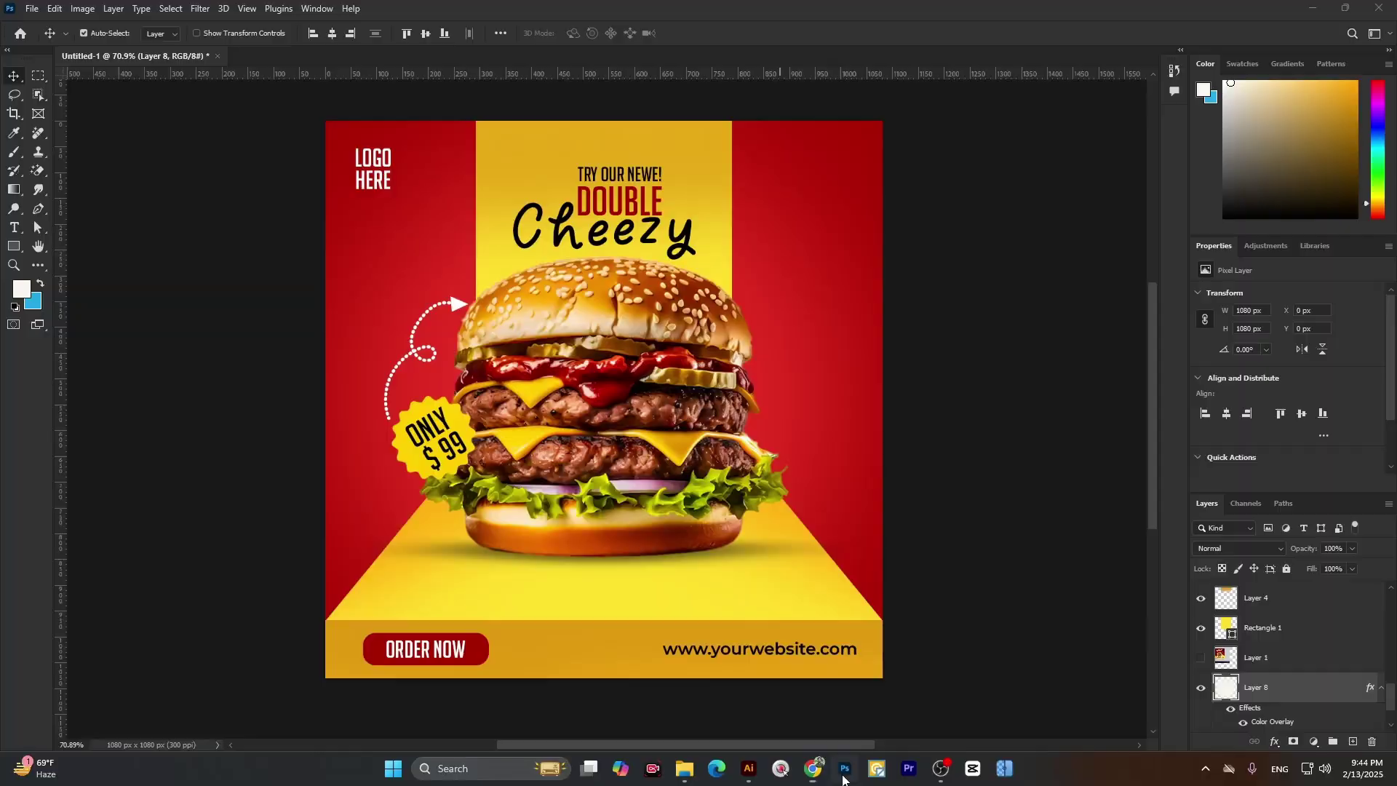
scroll(1251, 680, down, 1)
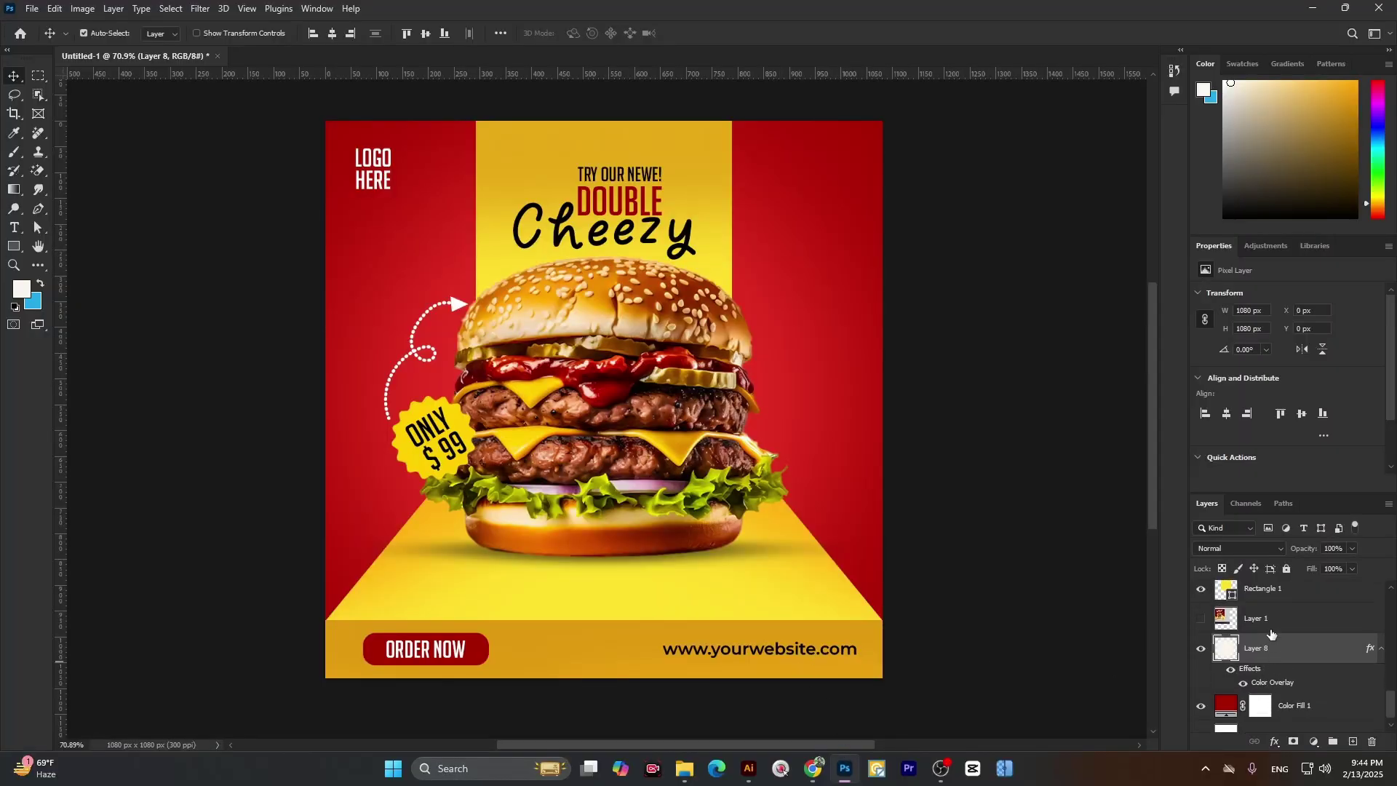
key(ctrl+v)
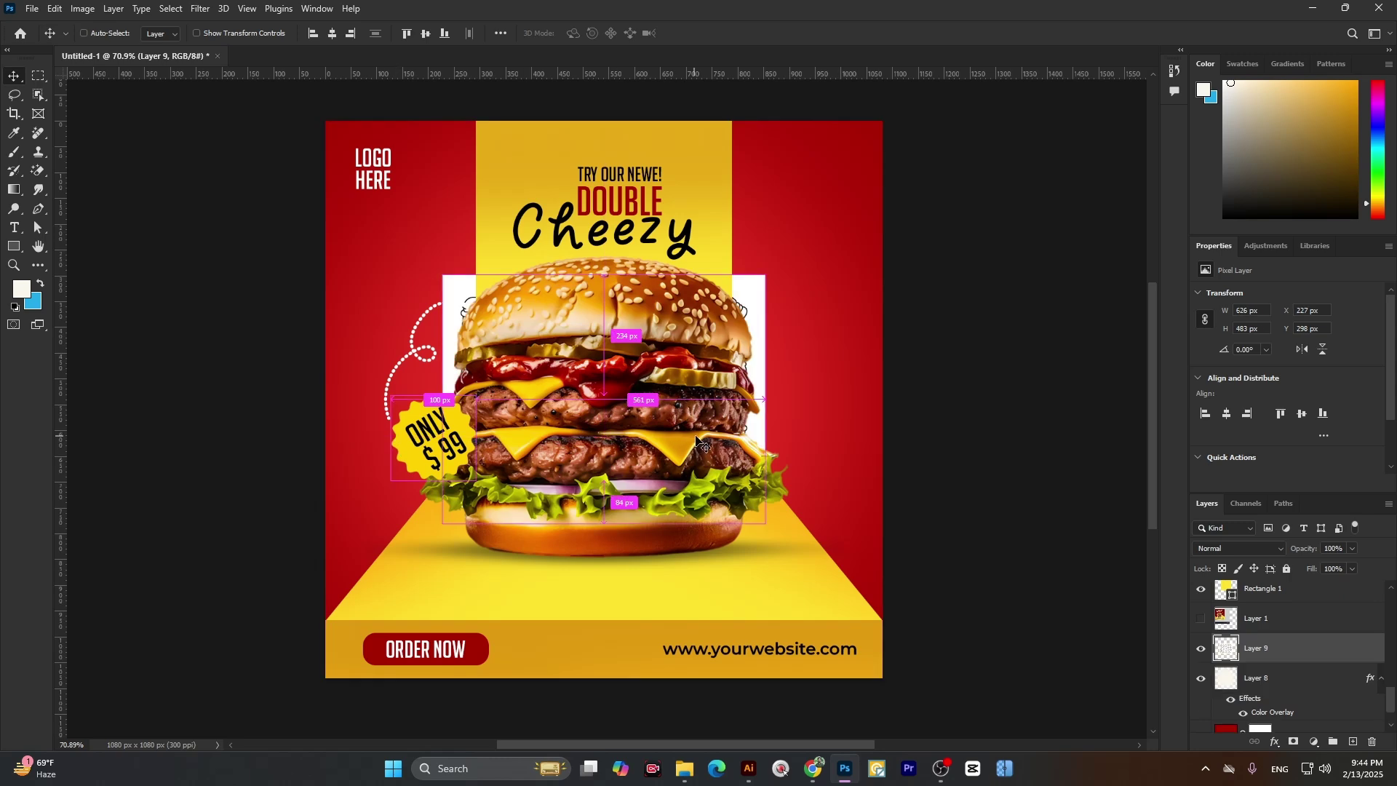
- Enlarge the pasted kawaii burger line art to about 215% and position it to cover the red background behind the burger
key(ctrl+t)
drag(763, 379, 914, 396)
drag(443, 400, 222, 398)
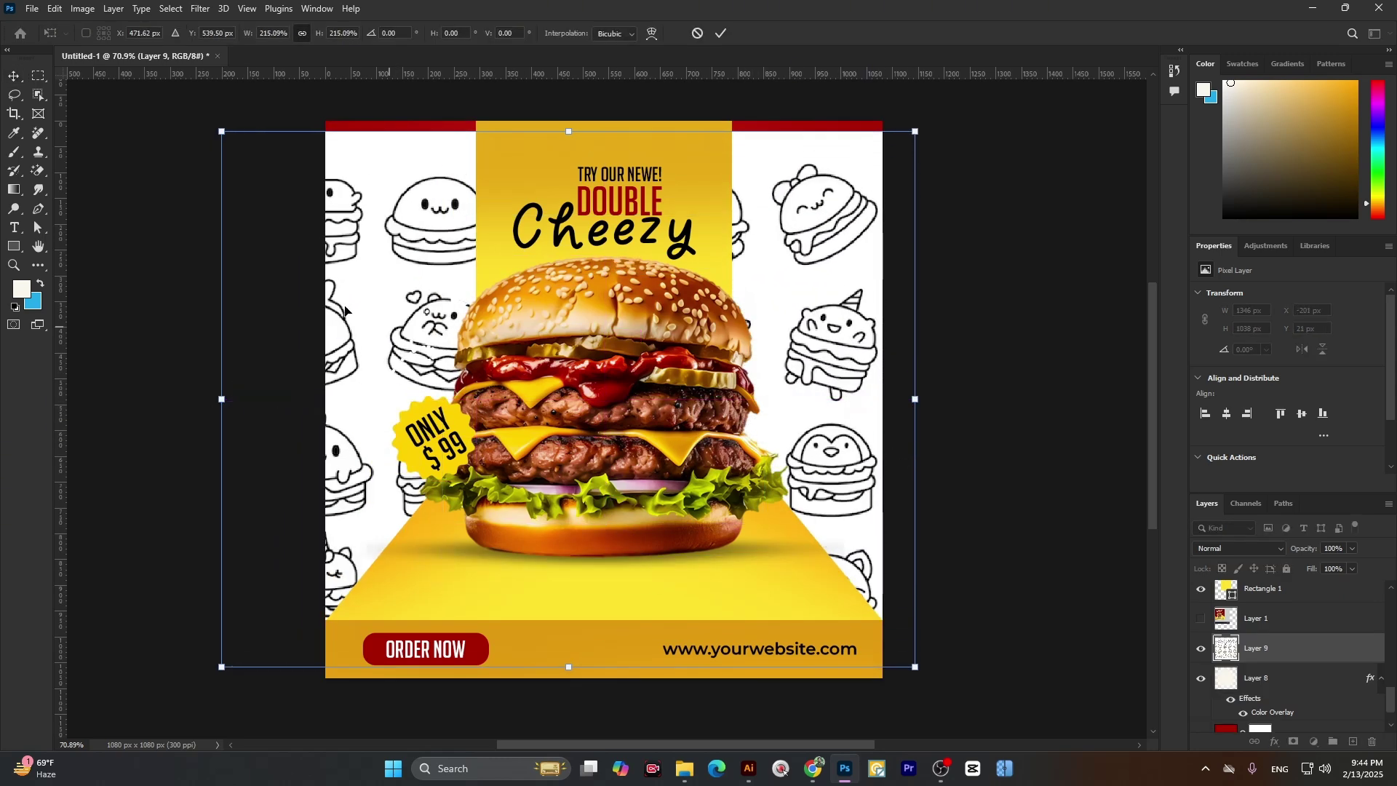
drag(374, 300, 381, 282)
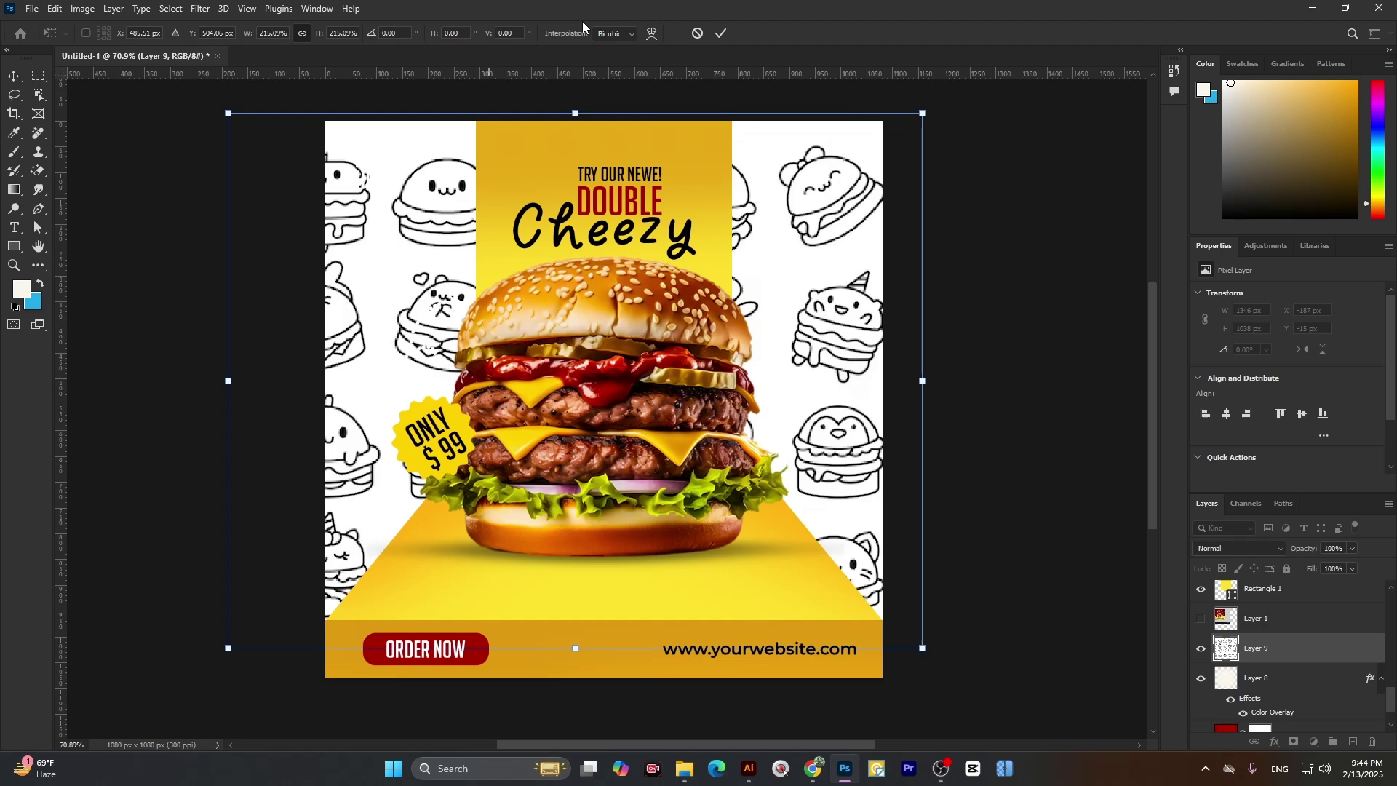
click(720, 32)
- Lower the burger line-art layer's opacity to 3% and check the faint pattern against the red background
click(1352, 549)
drag(1347, 568, 1285, 568)
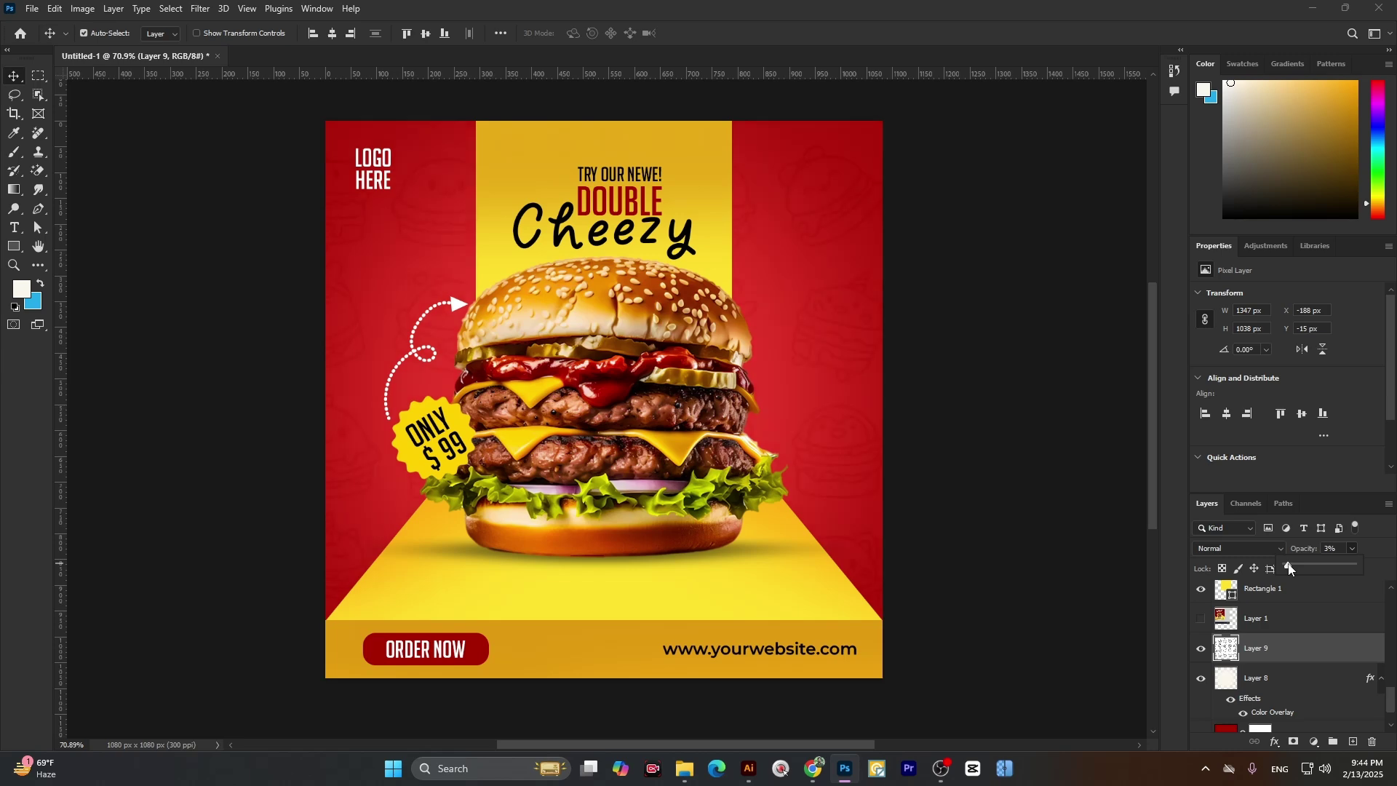
scroll(591, 426, down, 2)
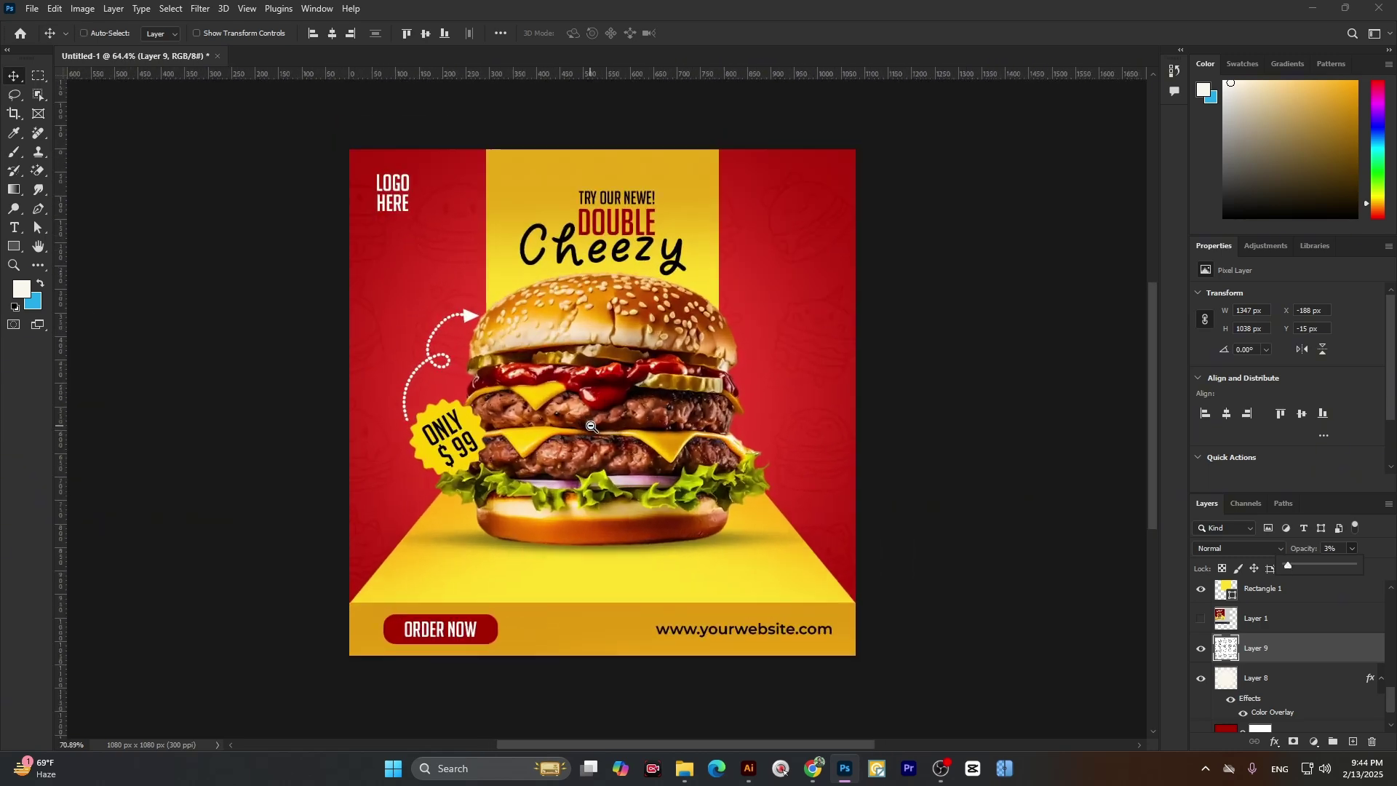
scroll(591, 426, up, 4)
scroll(604, 407, down, 3)
scroll(703, 420, up, 2)
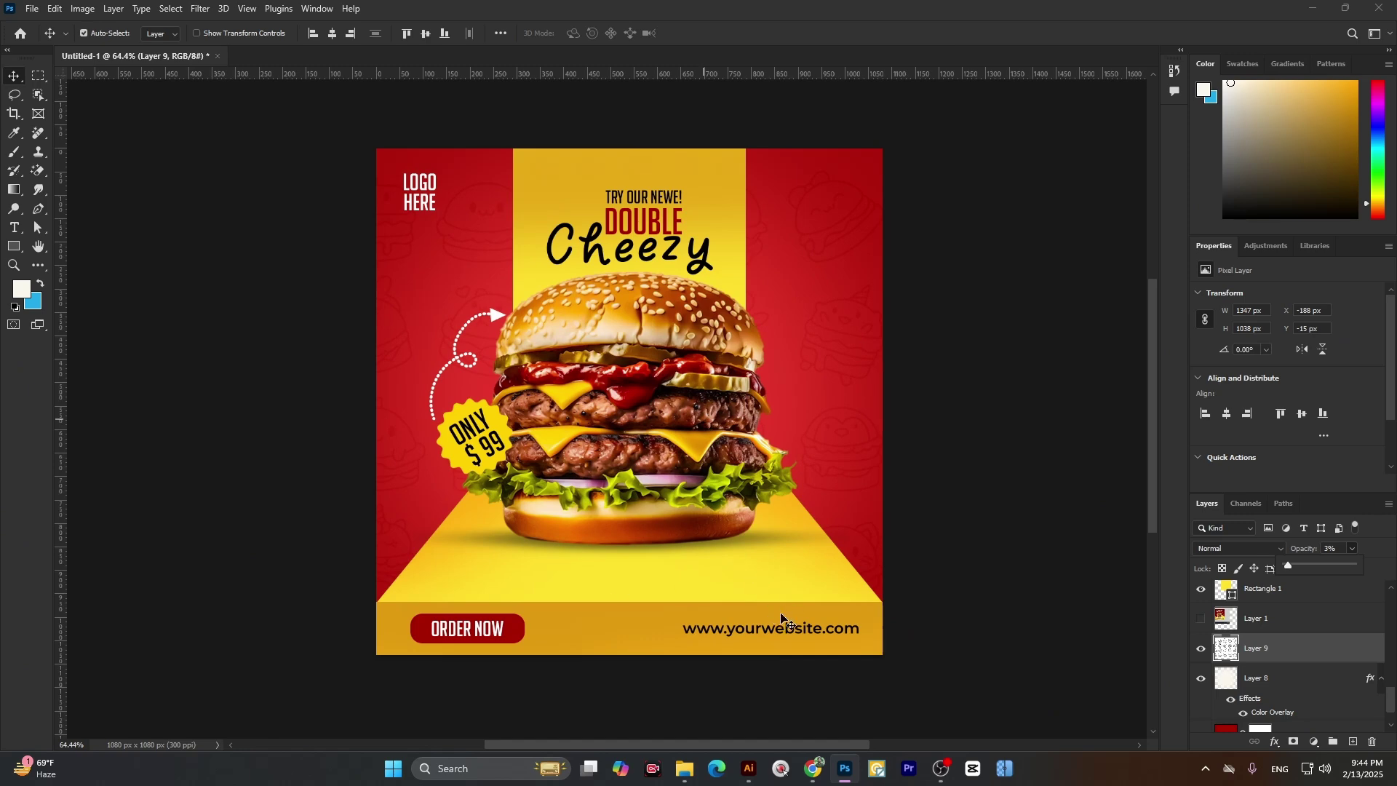
- Try placing the sparks stock image from the Toofan project's New folder (2) on the poster, and delete it again
click(685, 769)
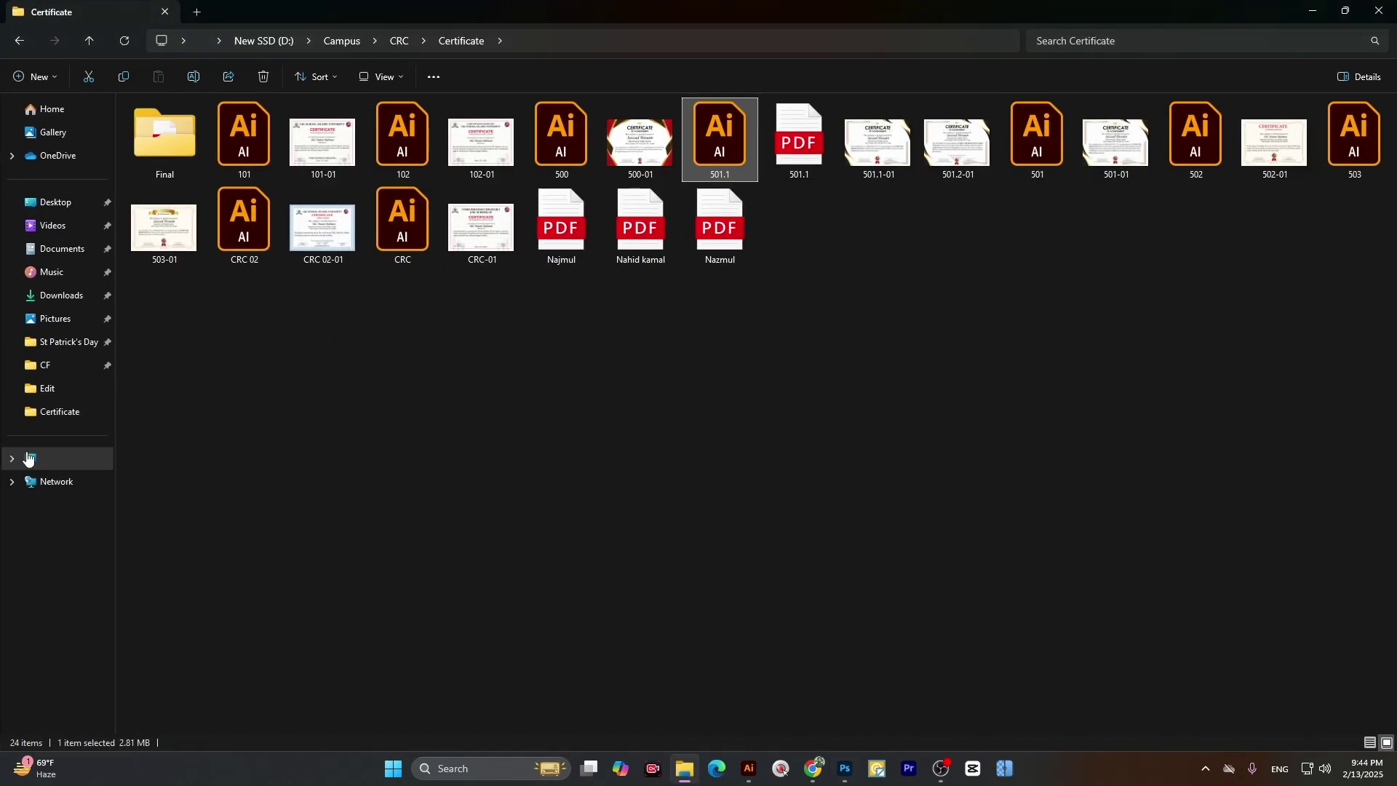
click(31, 459)
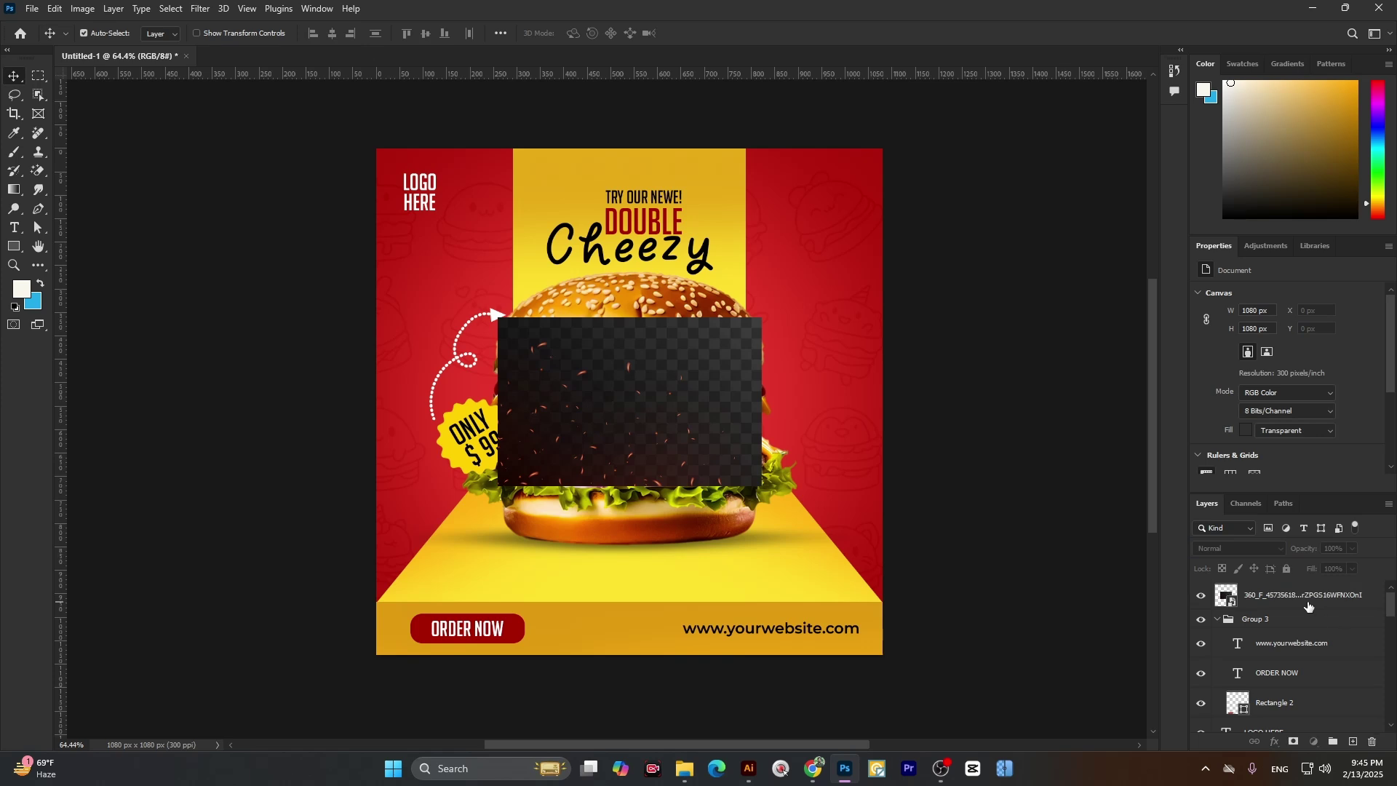
click(1308, 605)
key(Delete)
- Open Toofan.psd from the Toofan movie poster folder in Photoshop without updating its text layers
click(685, 769)
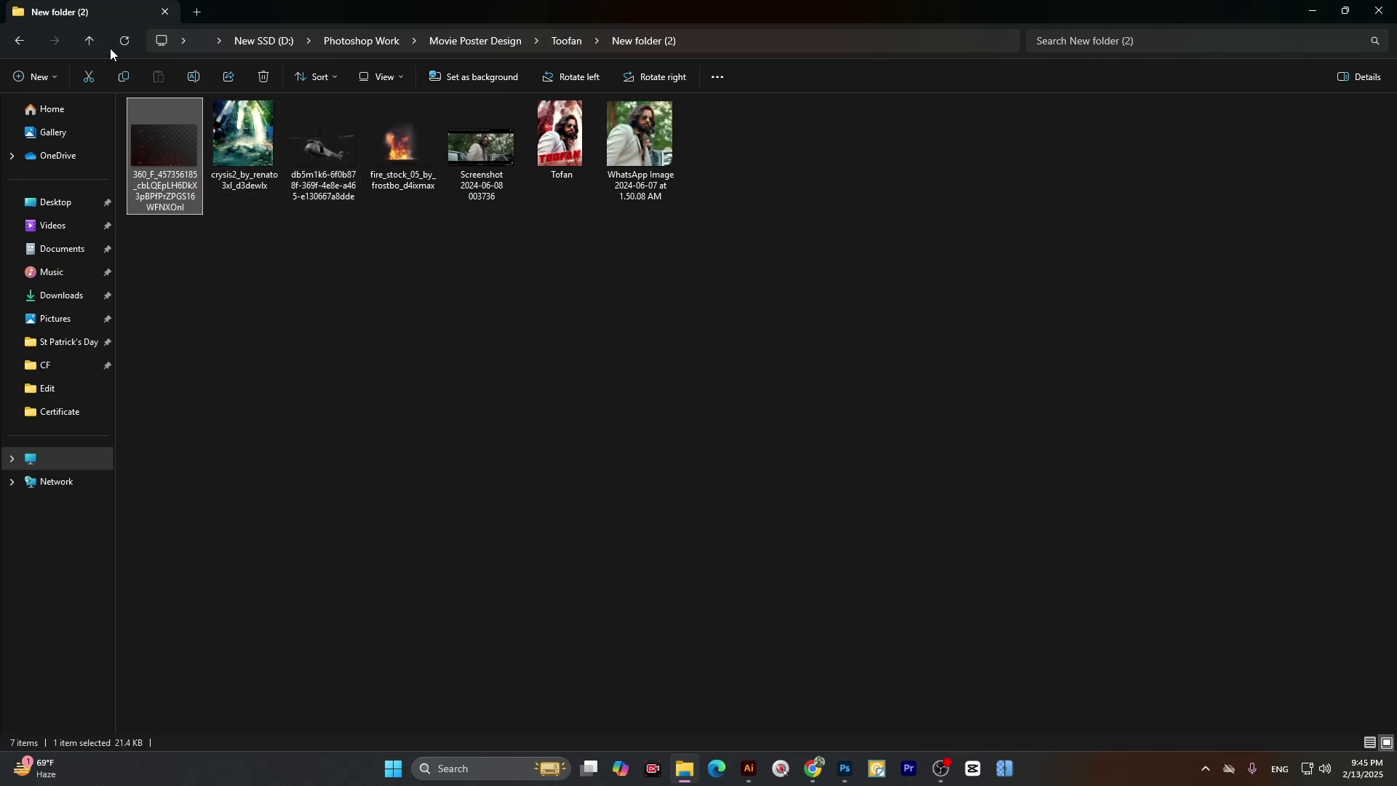
click(90, 40)
click(721, 153)
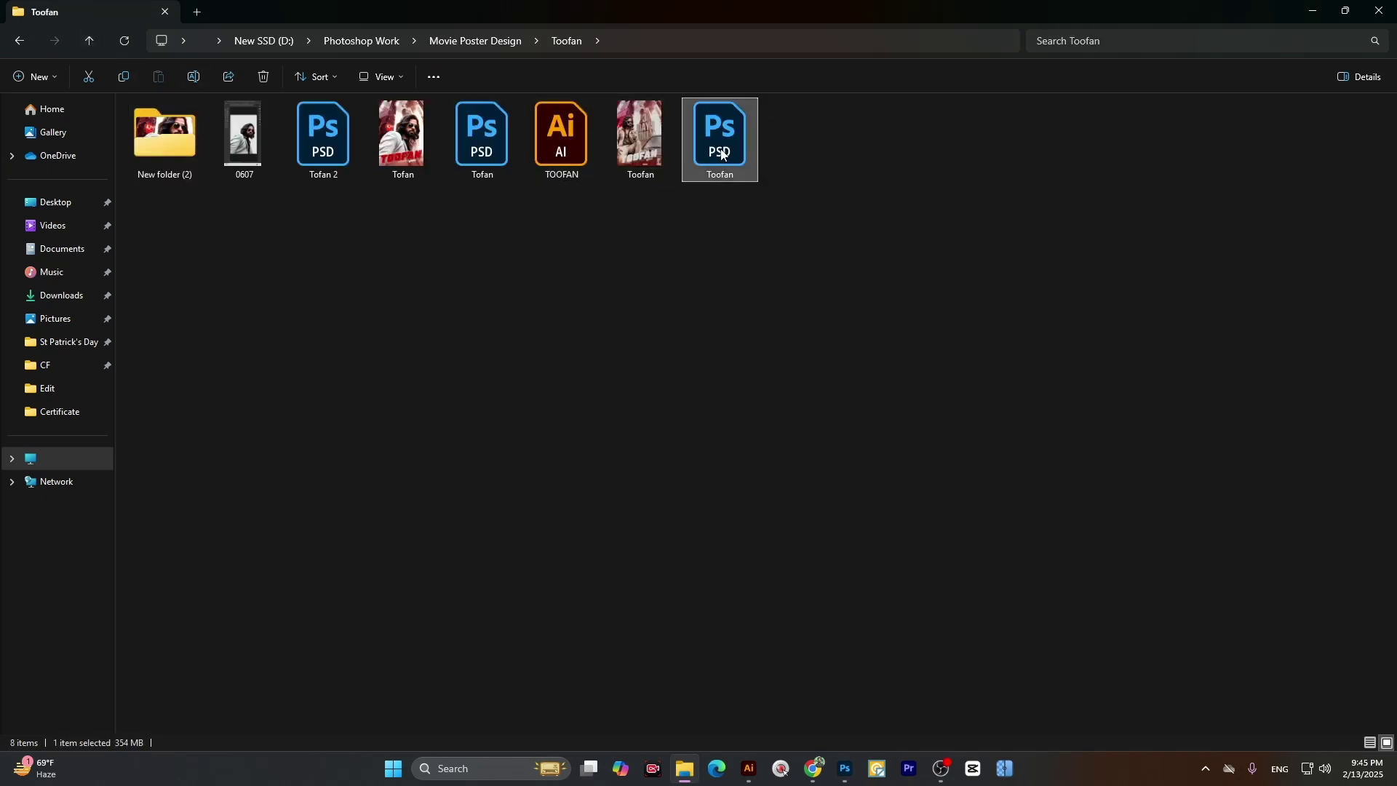
double_click(721, 154)
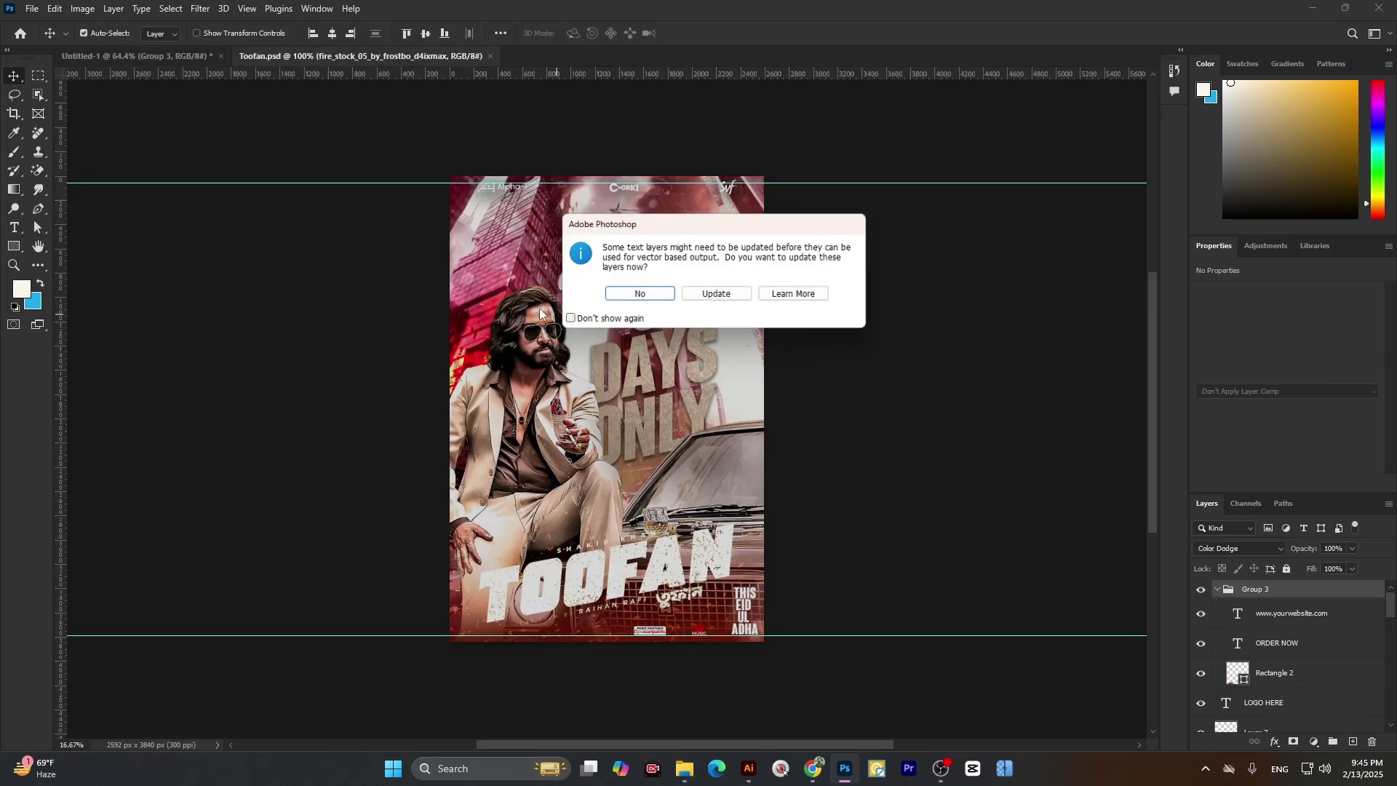
click(644, 291)
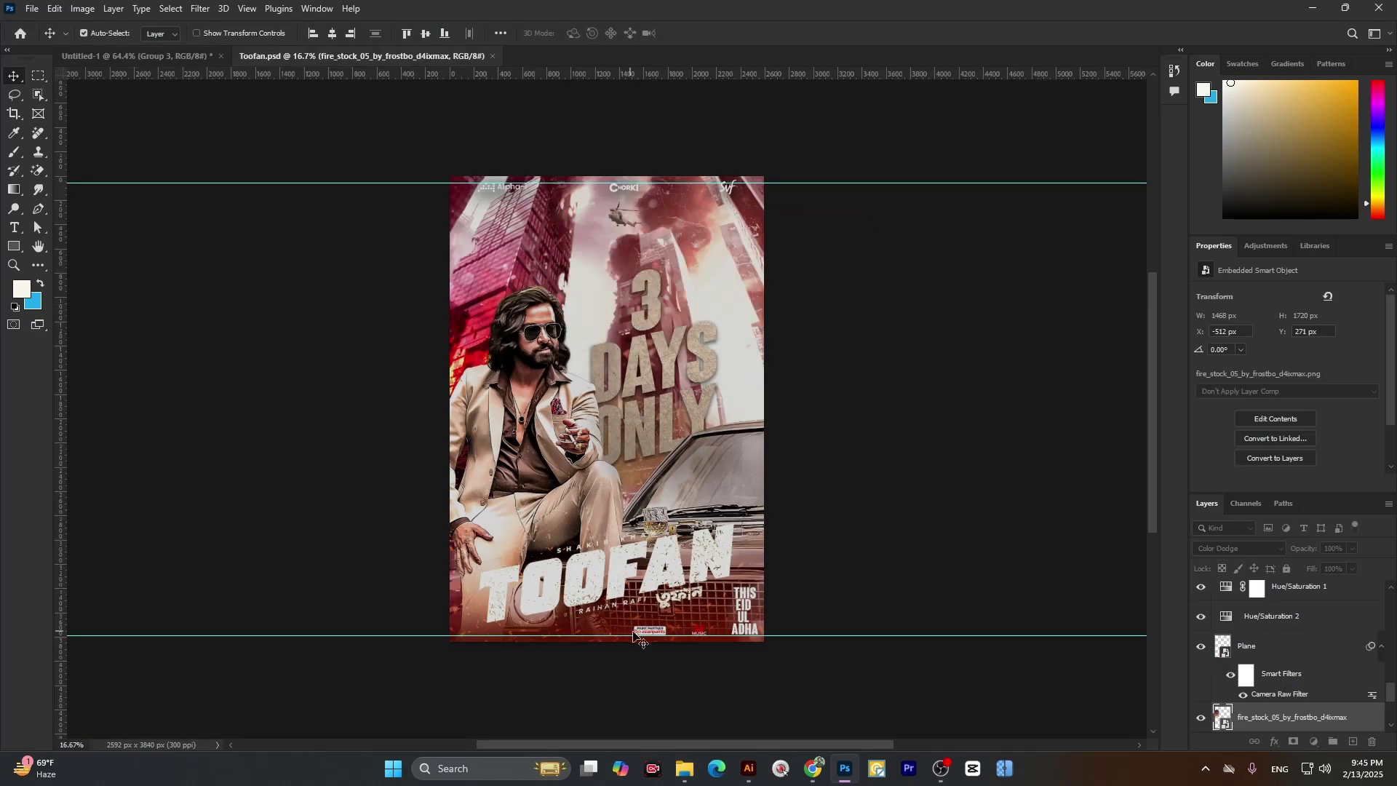
- Bring the Screen-blended sparks layer "S copy 2" from Toofan.psd into the burger poster document
click(668, 622)
drag(699, 450, 633, 436)
mouse_move(1242, 594)
mouse_down()
mouse_move(1137, 564)
mouse_move(194, 63)
mouse_move(149, 62)
mouse_move(577, 437)
mouse_move(763, 480)
mouse_up()
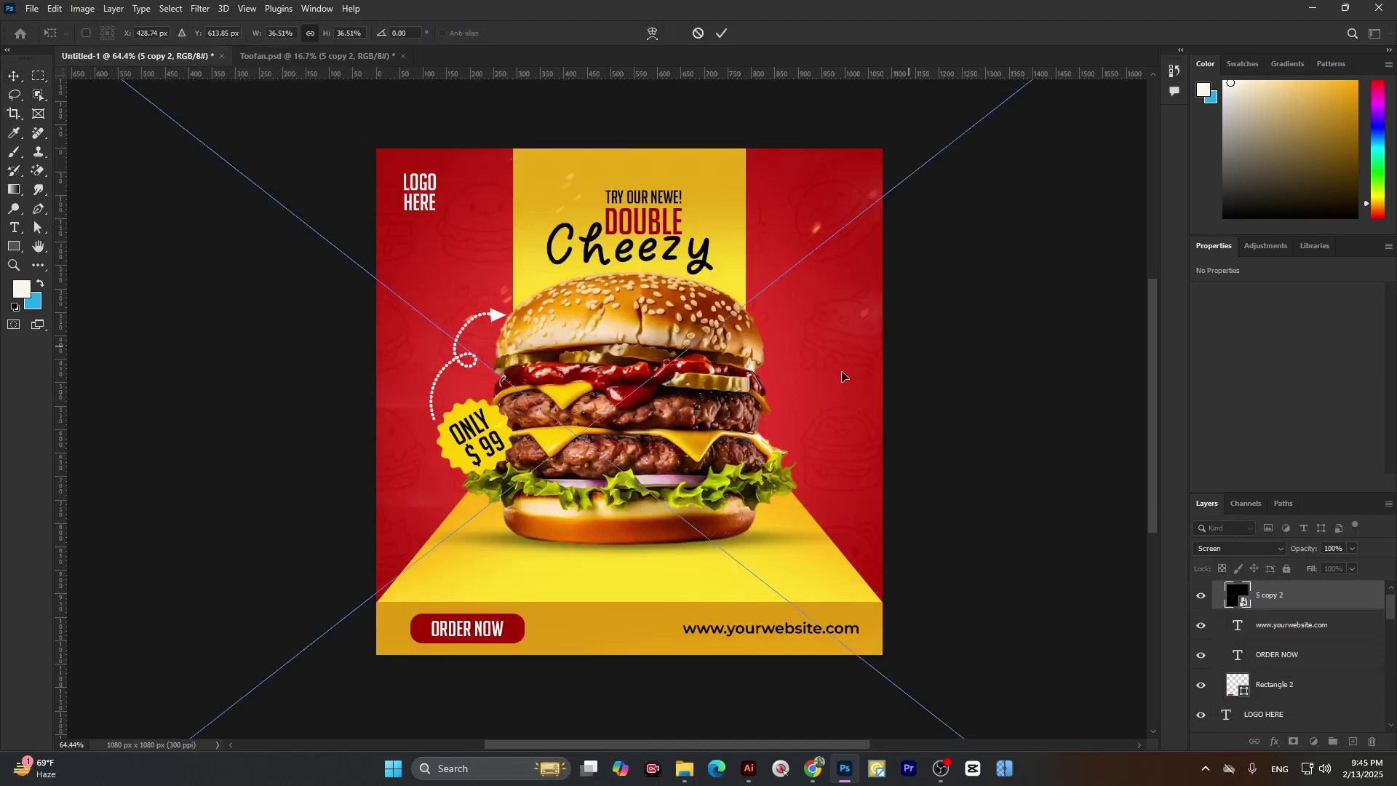
- Scale the sparks layer down to about 1115 × 873 px and center it across the poster over the burger
key(ctrl+t)
scroll(836, 378, down, 5)
drag(809, 438, 609, 446)
scroll(573, 442, up, 3)
scroll(573, 442, up, 4)
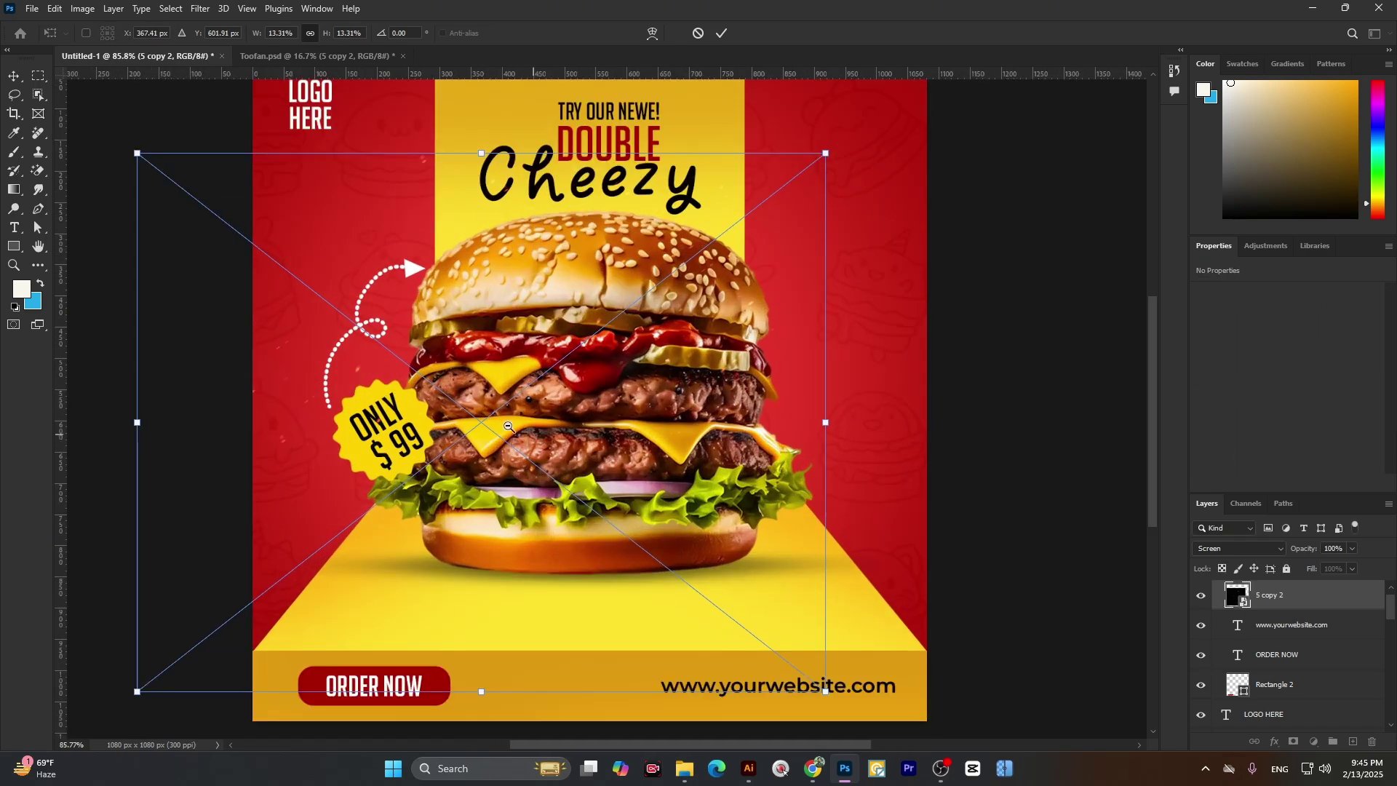
drag(465, 420, 572, 395)
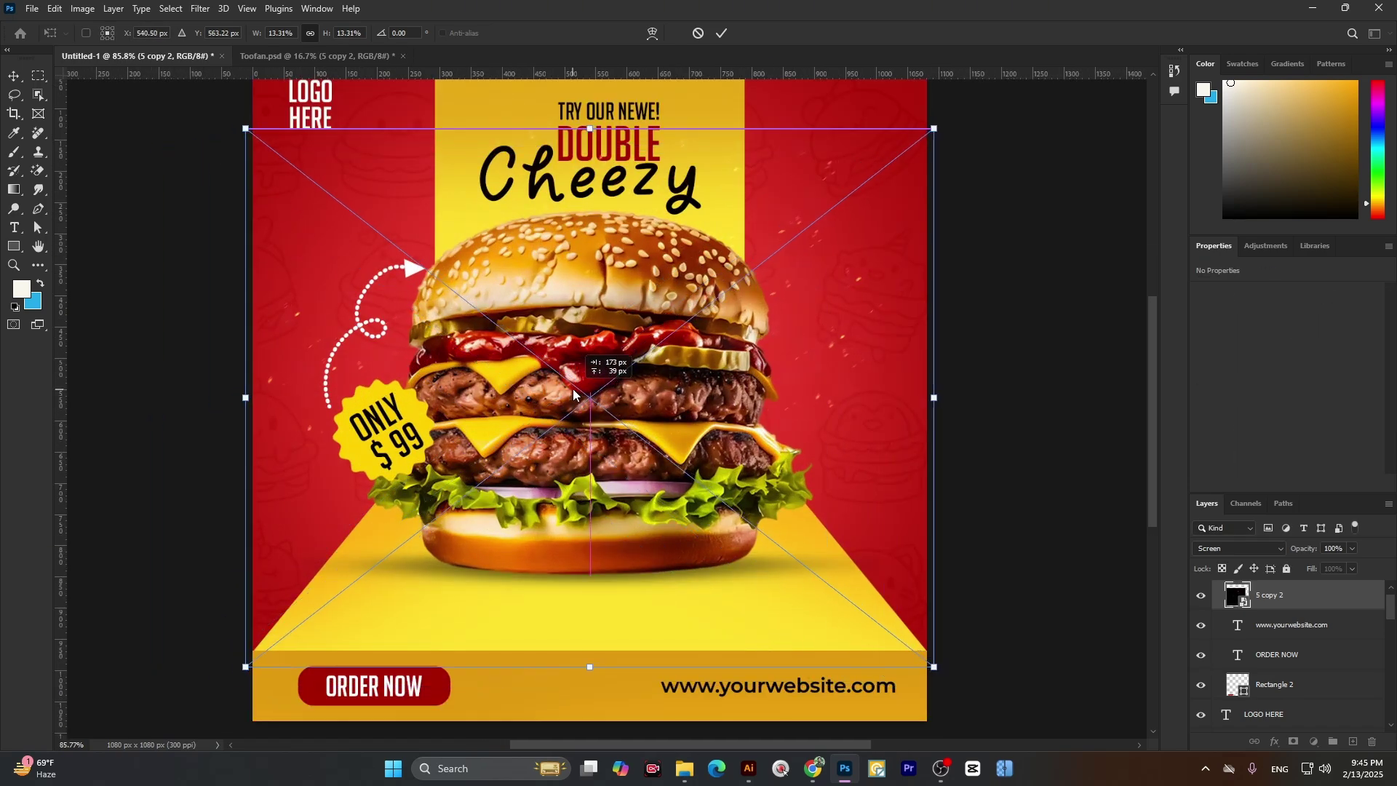
mouse_move(944, 403)
mouse_down()
mouse_move(965, 392)
mouse_move(950, 400)
mouse_up()
click(720, 33)
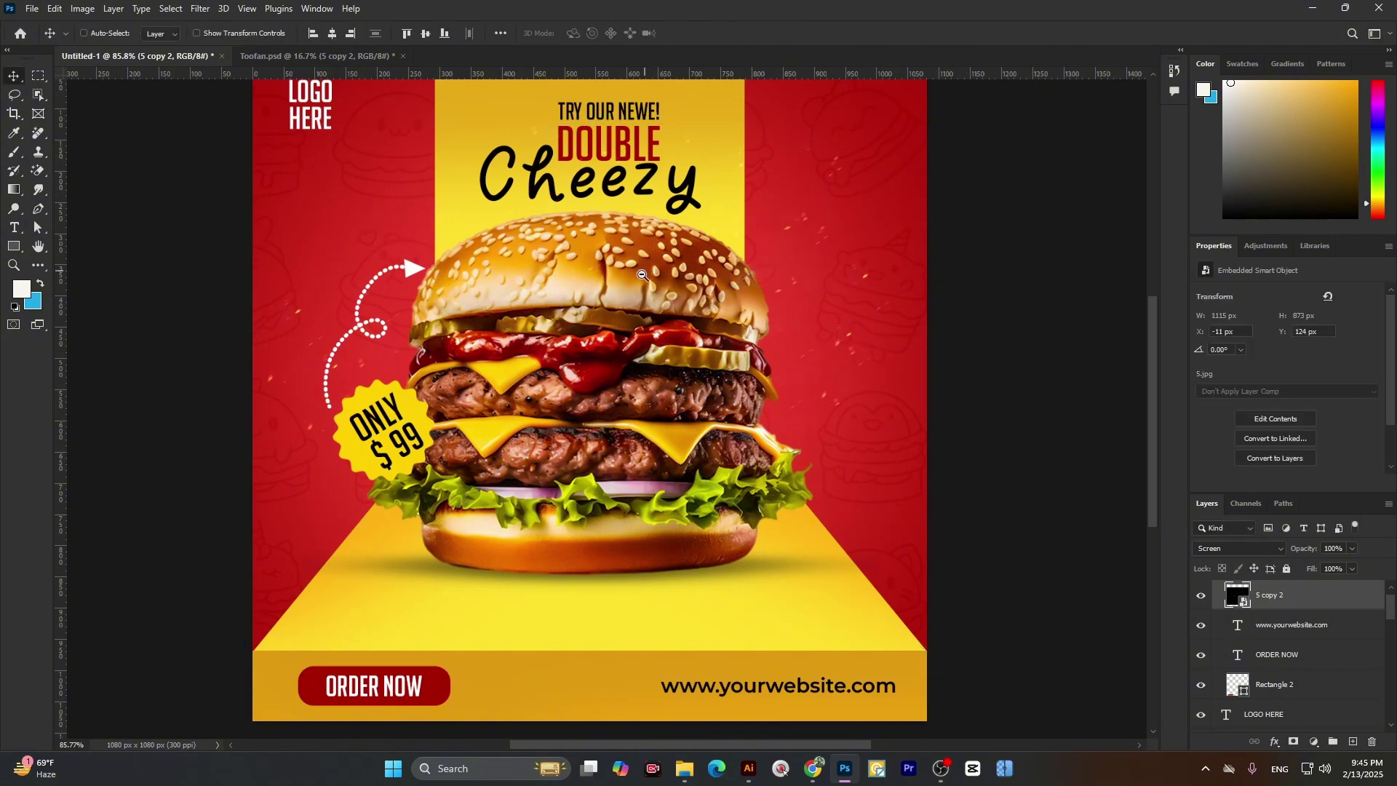
- Save the poster as "Burger Social Media Post design.psd" and review the finished design at different magnifications
scroll(644, 291, down, 2)
key(ctrl+Tab)
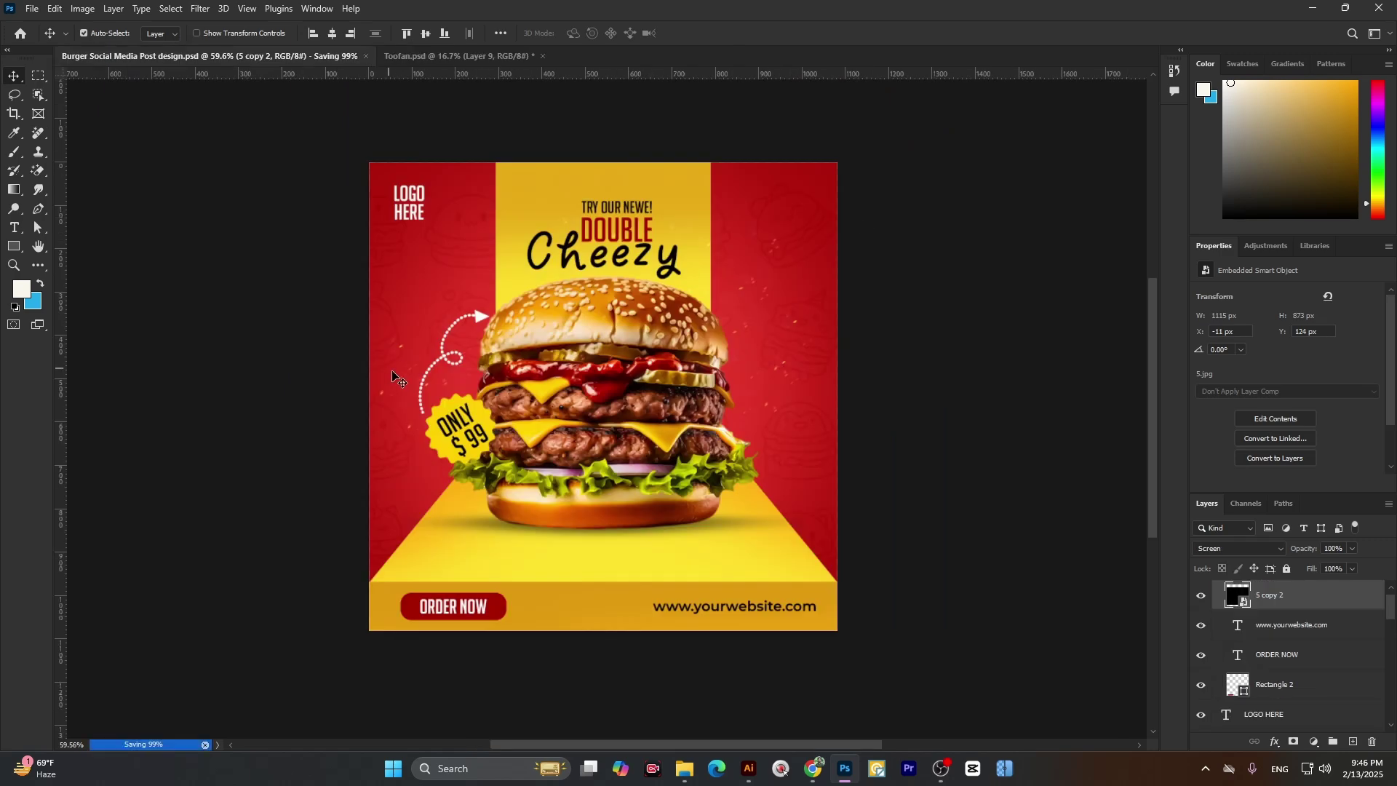
scroll(518, 397, down, 3)
scroll(518, 396, up, 2)
scroll(518, 397, up, 2)
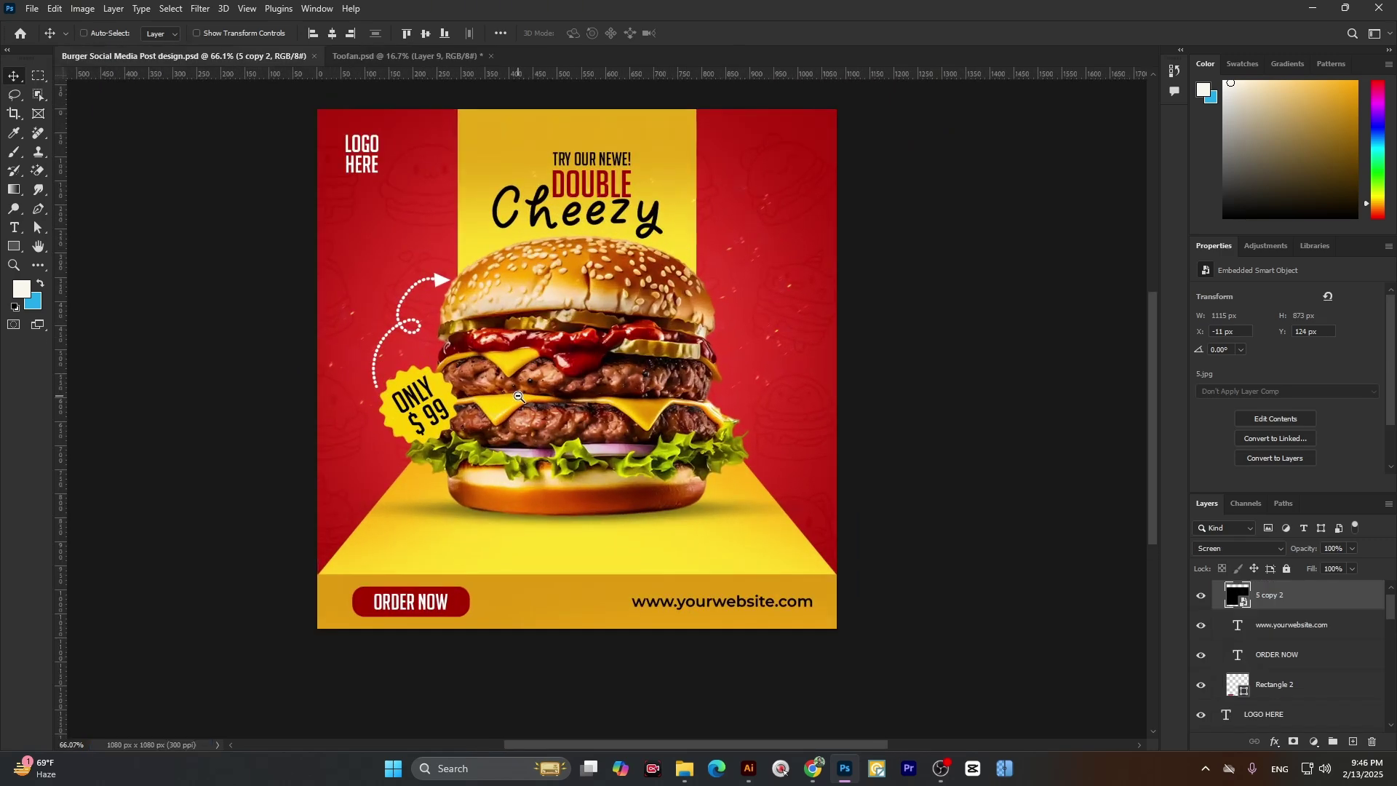
scroll(518, 397, up, 2)
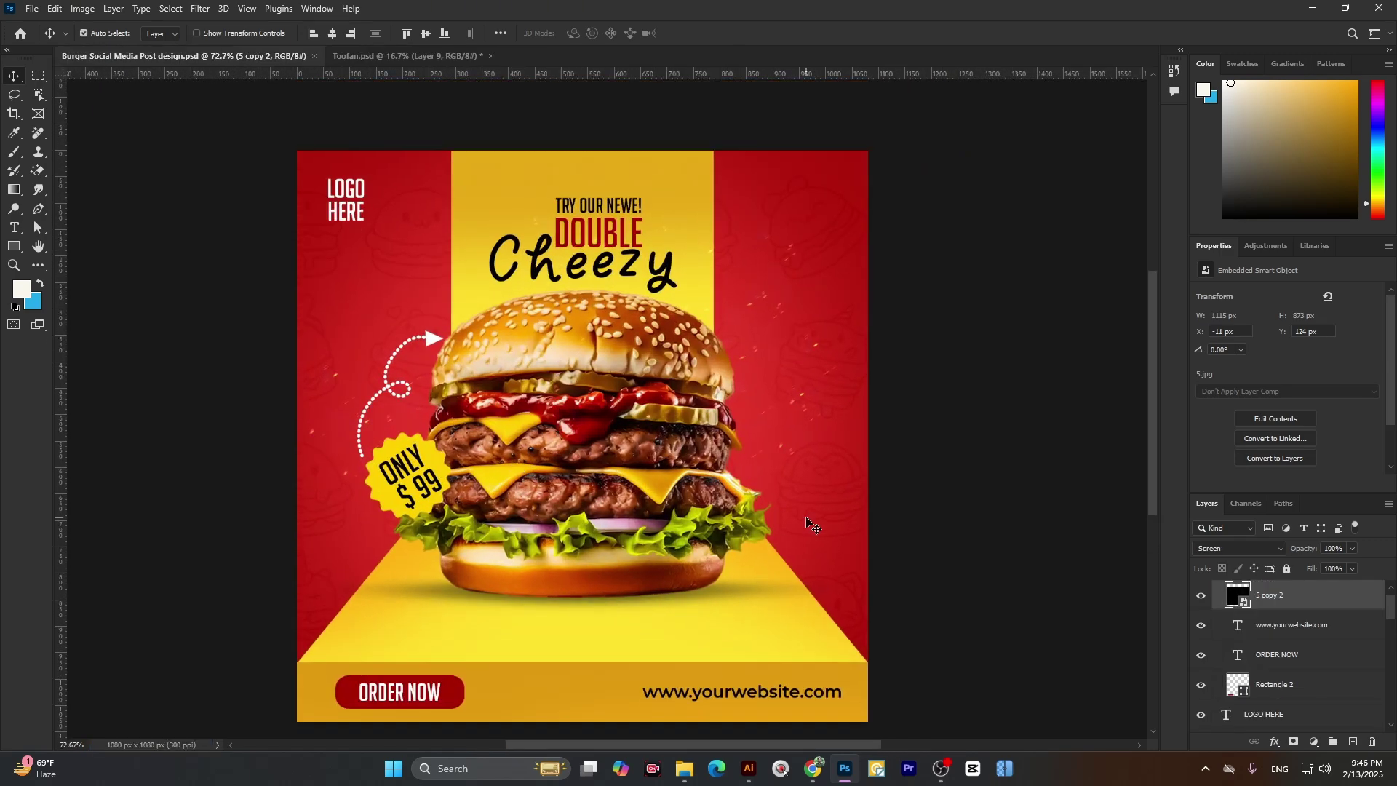